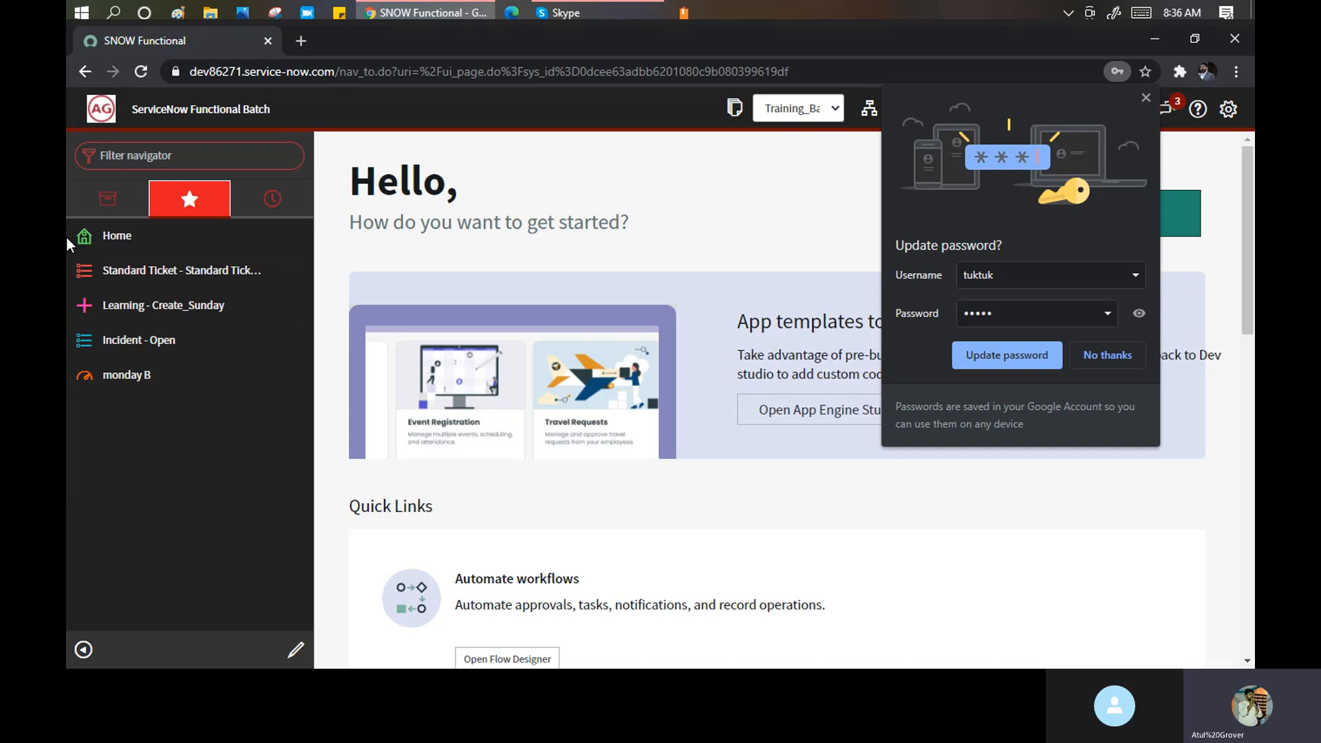
Decline the browser's offer to update the saved password and look over the home page's quick links.
click(1123, 360)
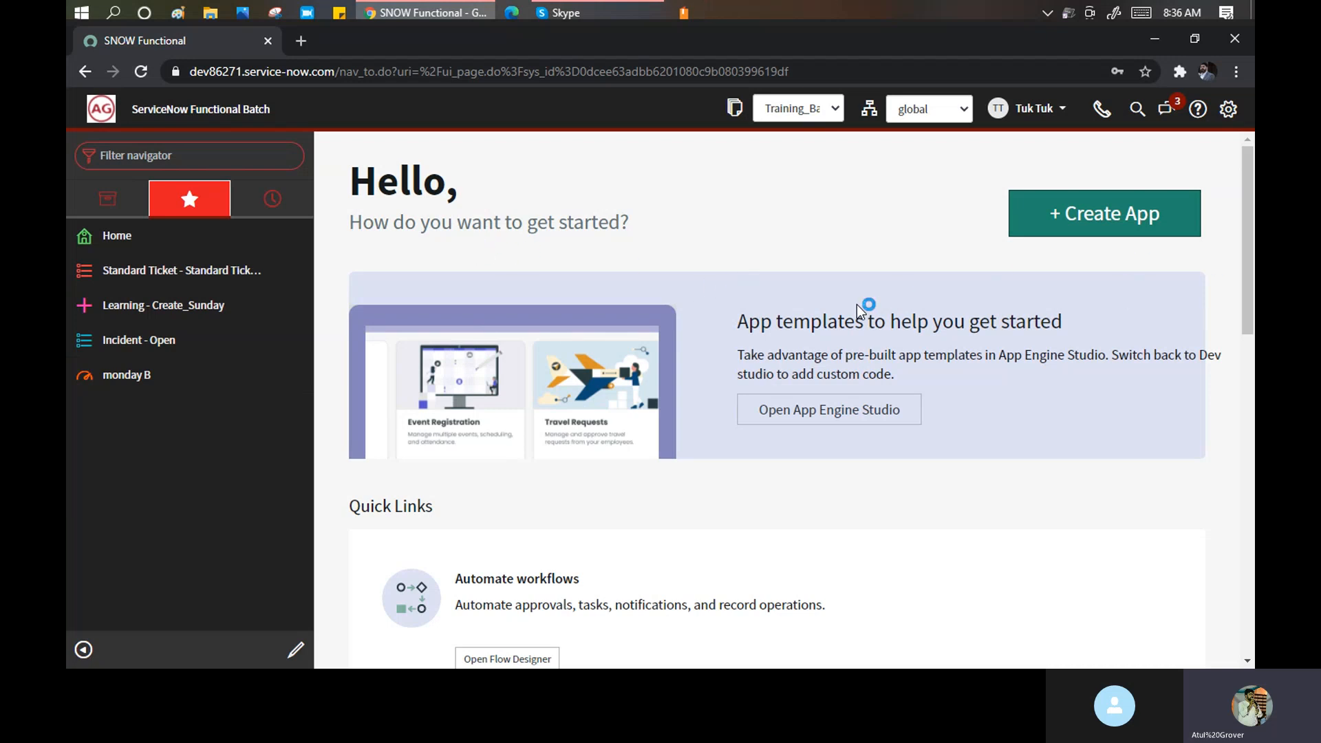
scroll(863, 314, down, 3)
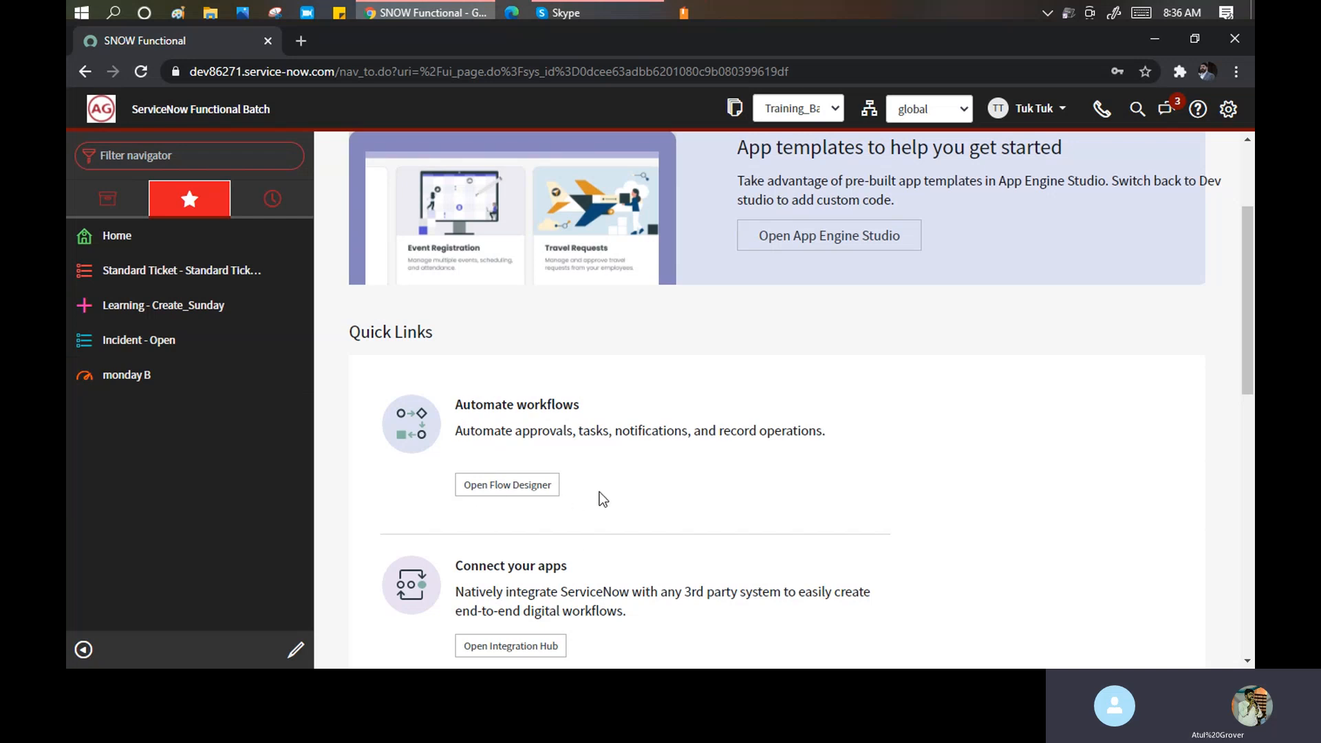
scroll(612, 500, down, 3)
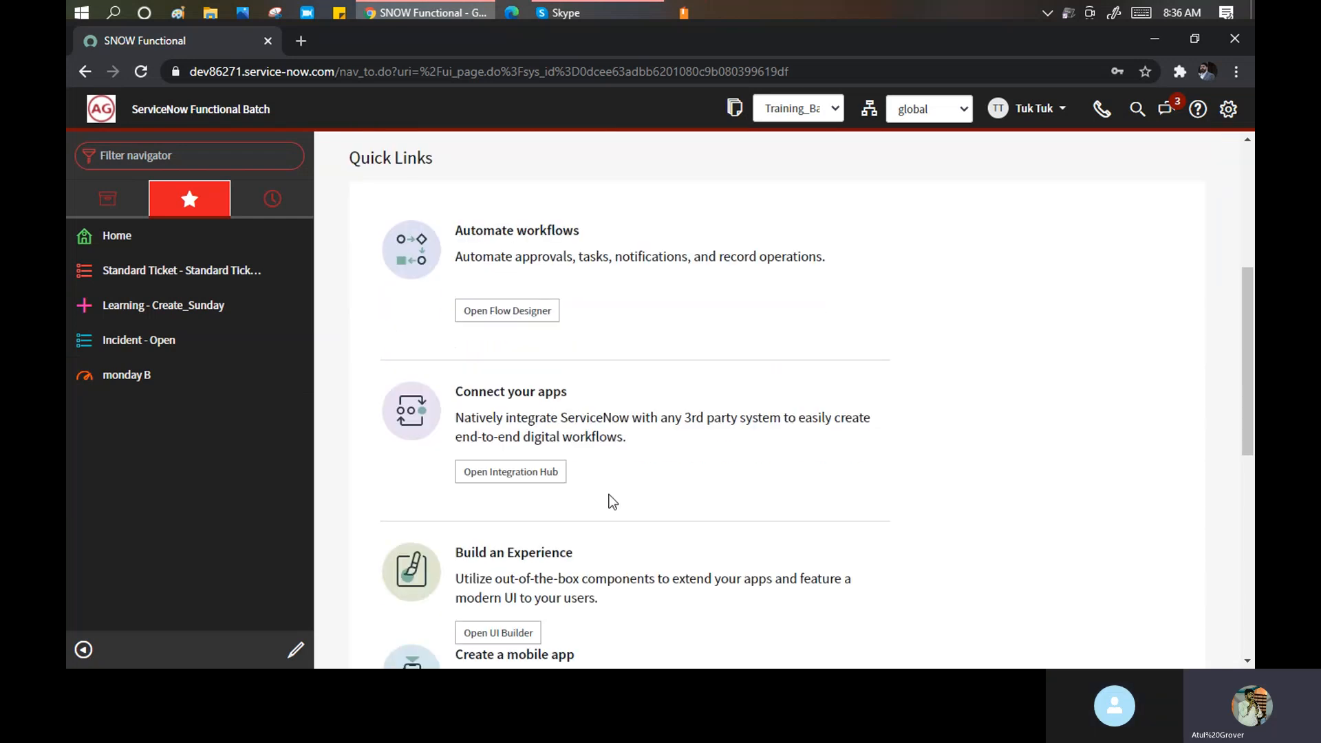
scroll(611, 500, down, 3)
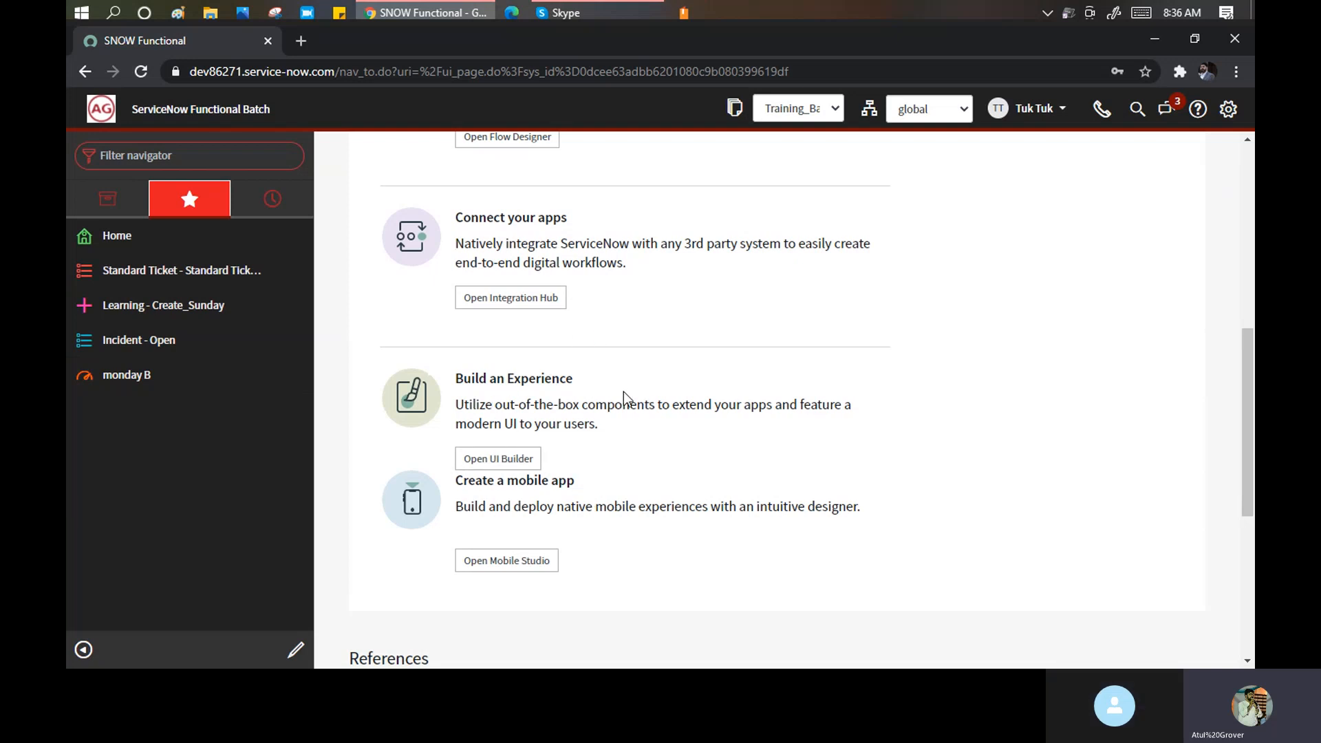
scroll(580, 435, up, 4)
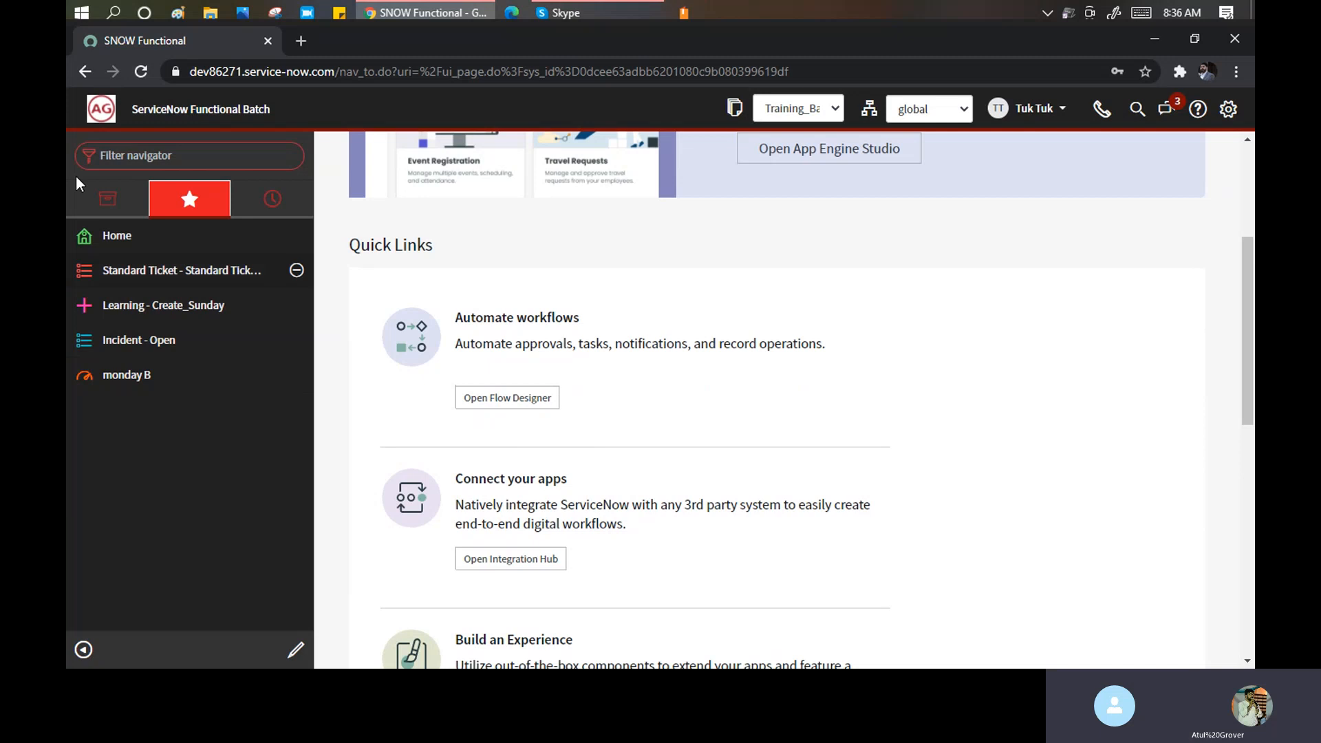
Filter the application navigator for "workflow" and open the Workflow Editor from the Workflow application.
click(224, 153)
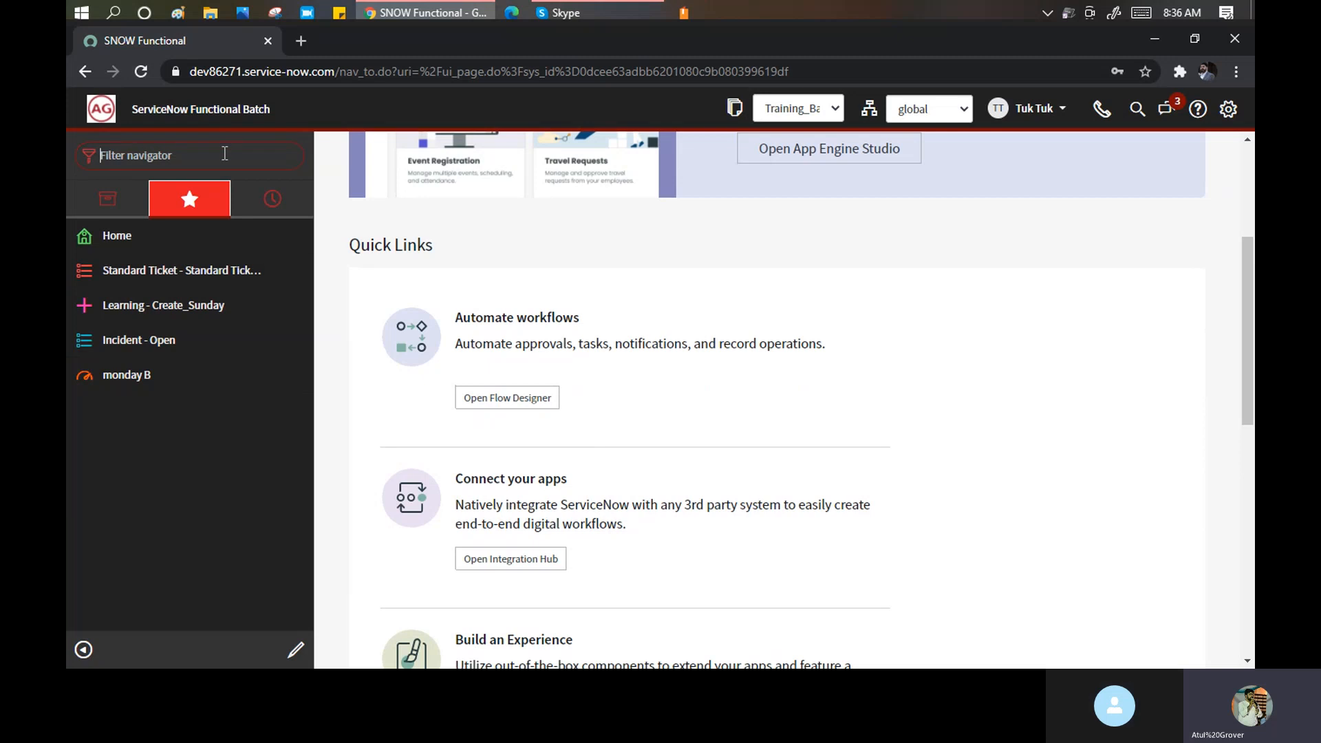
text(workflow)
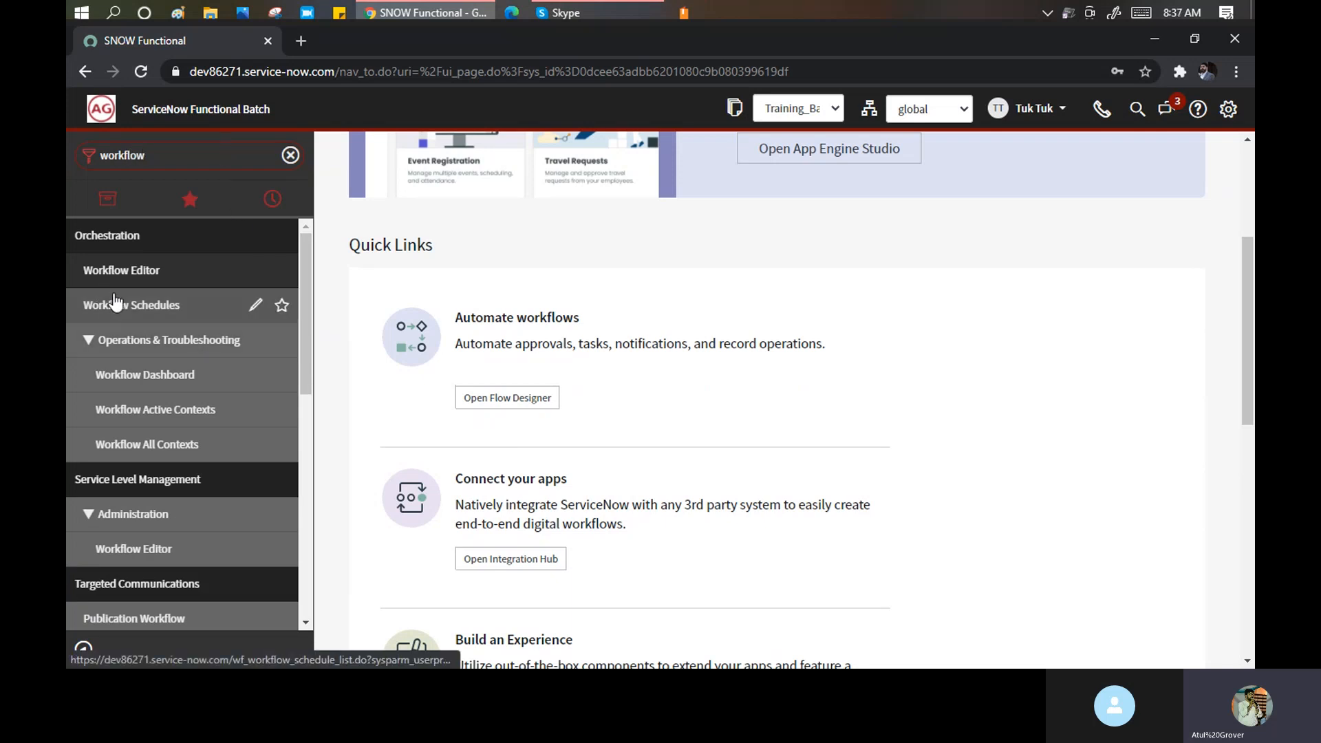
scroll(162, 387, down, 4)
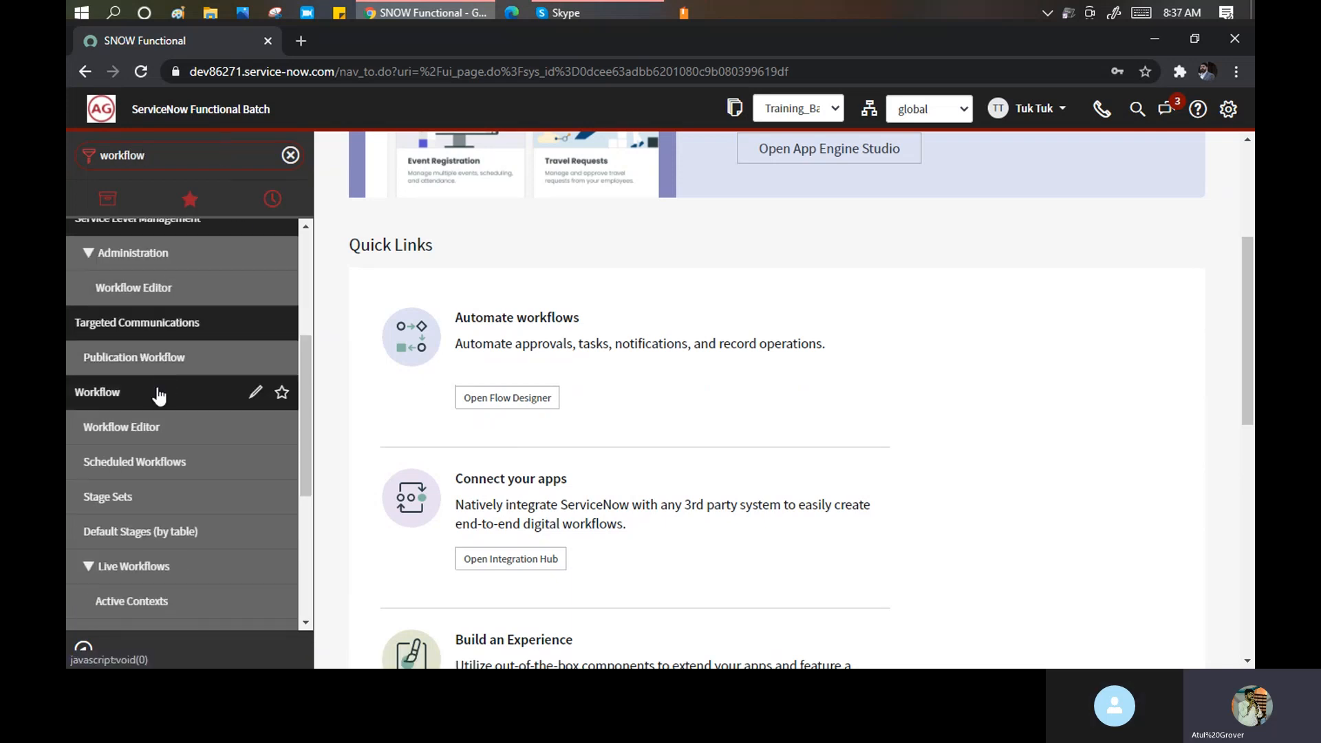
click(120, 428)
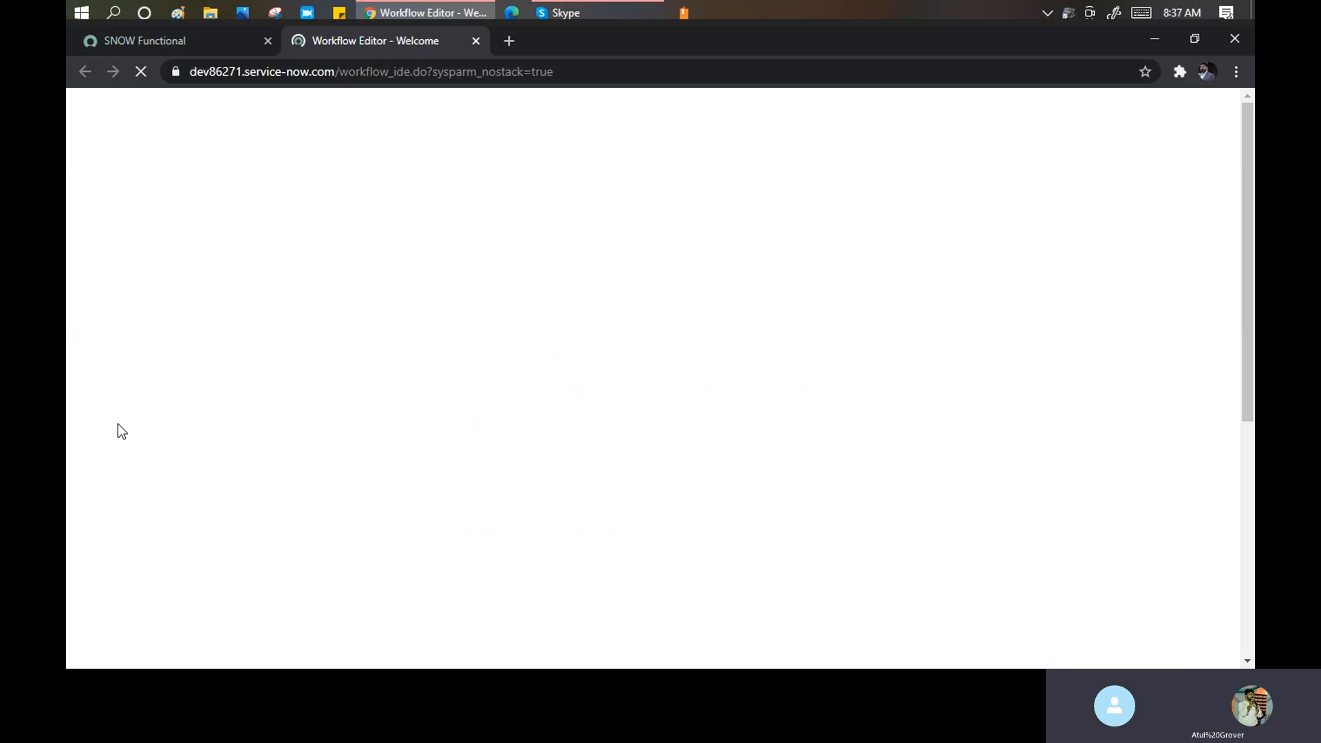
click(618, 6)
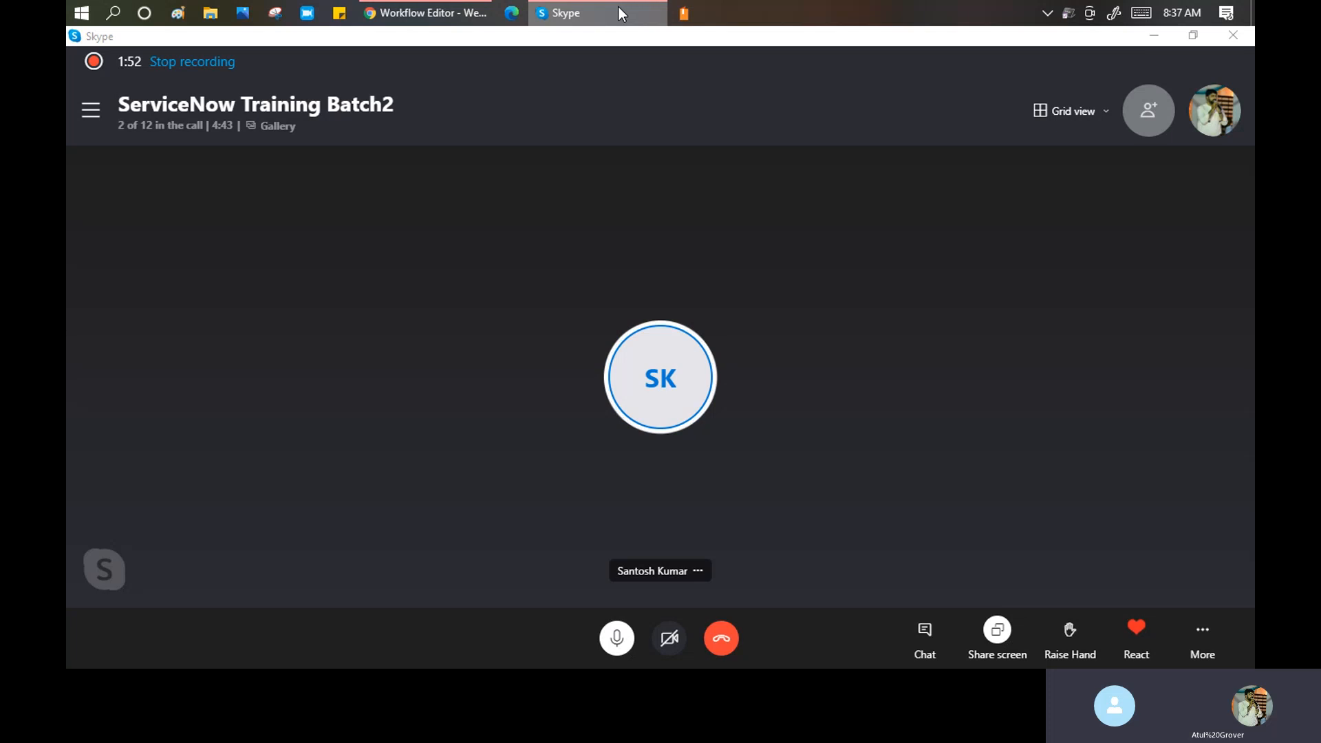
click(619, 10)
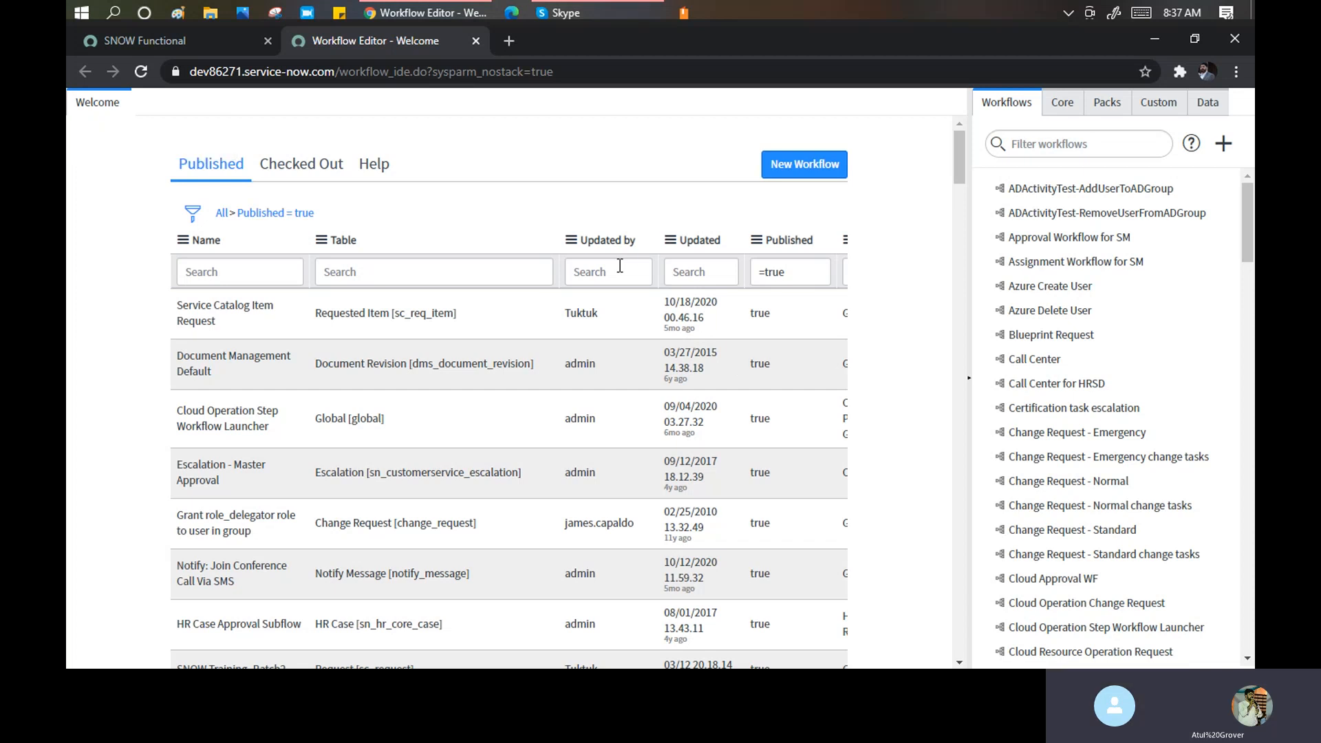
Open the checked-out workflow RITM BAtch2 and move its End activity farther down and away from Begin.
click(269, 168)
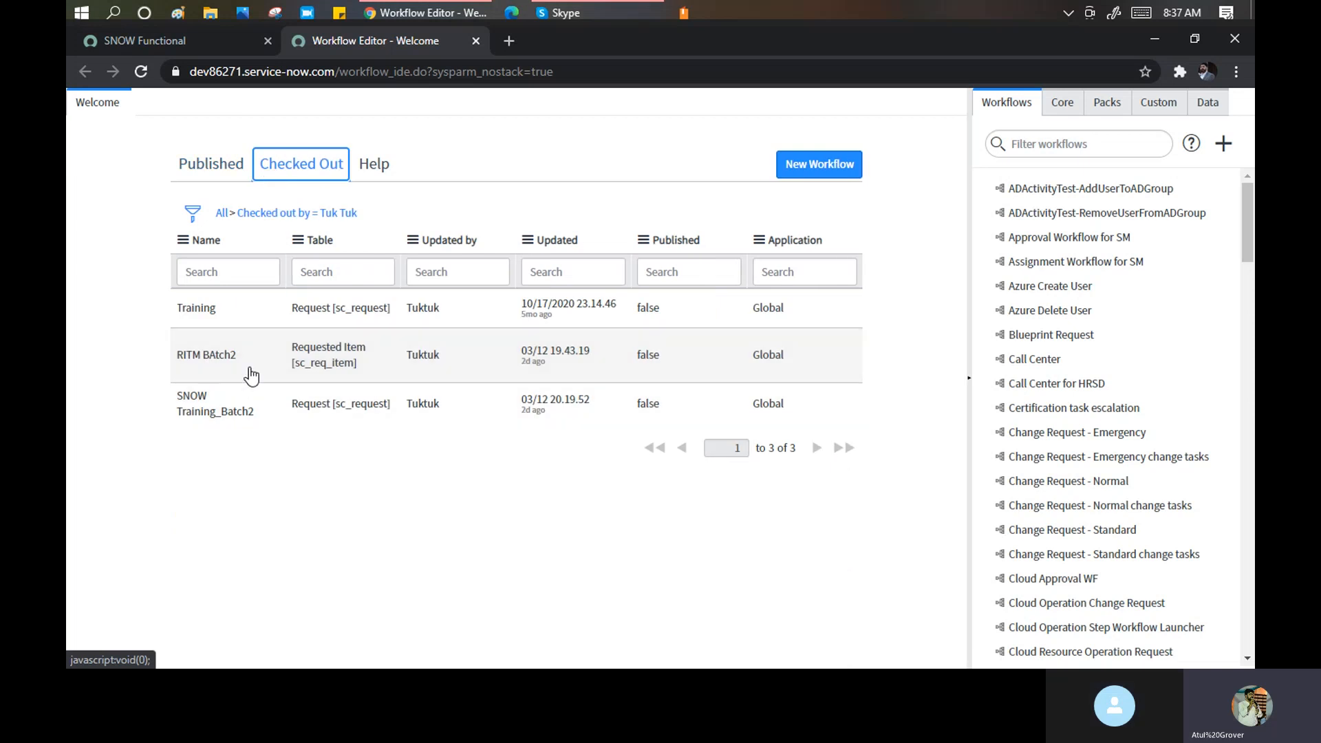
click(207, 363)
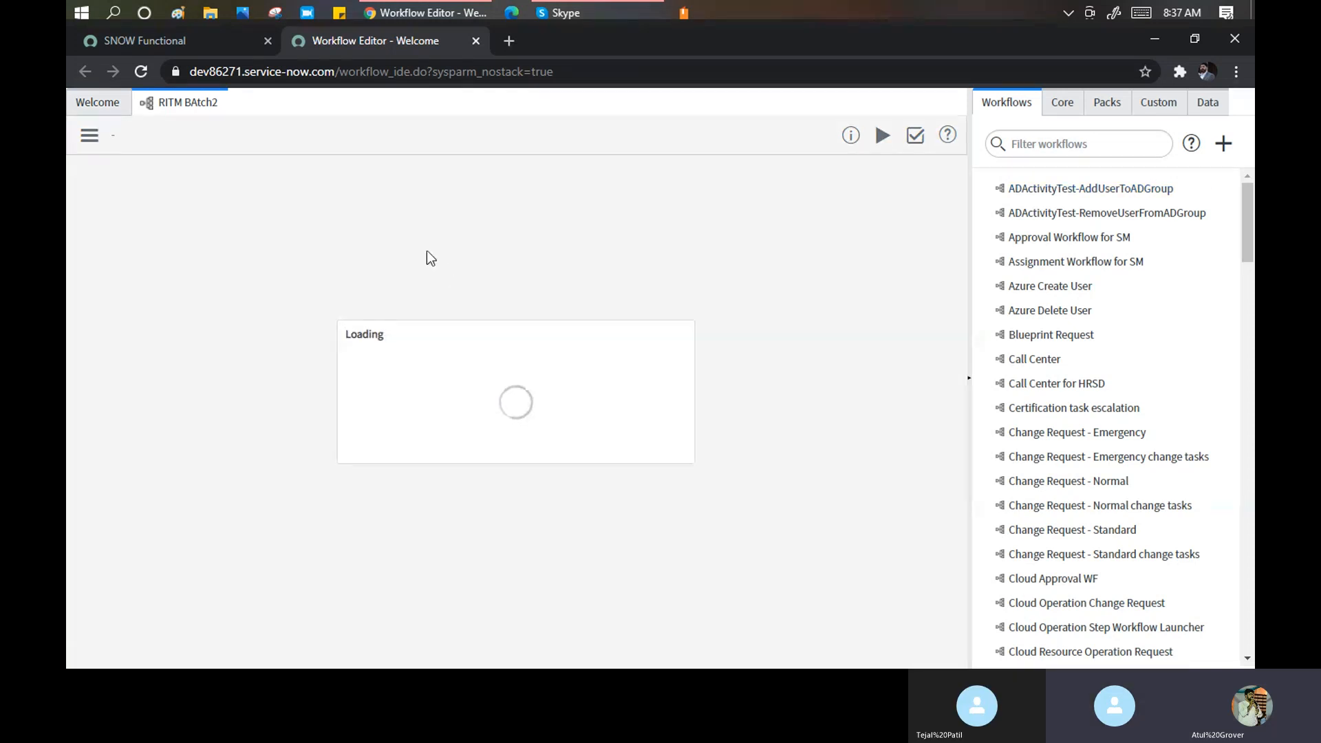
key(alt+Tab)
key(alt+Tab)
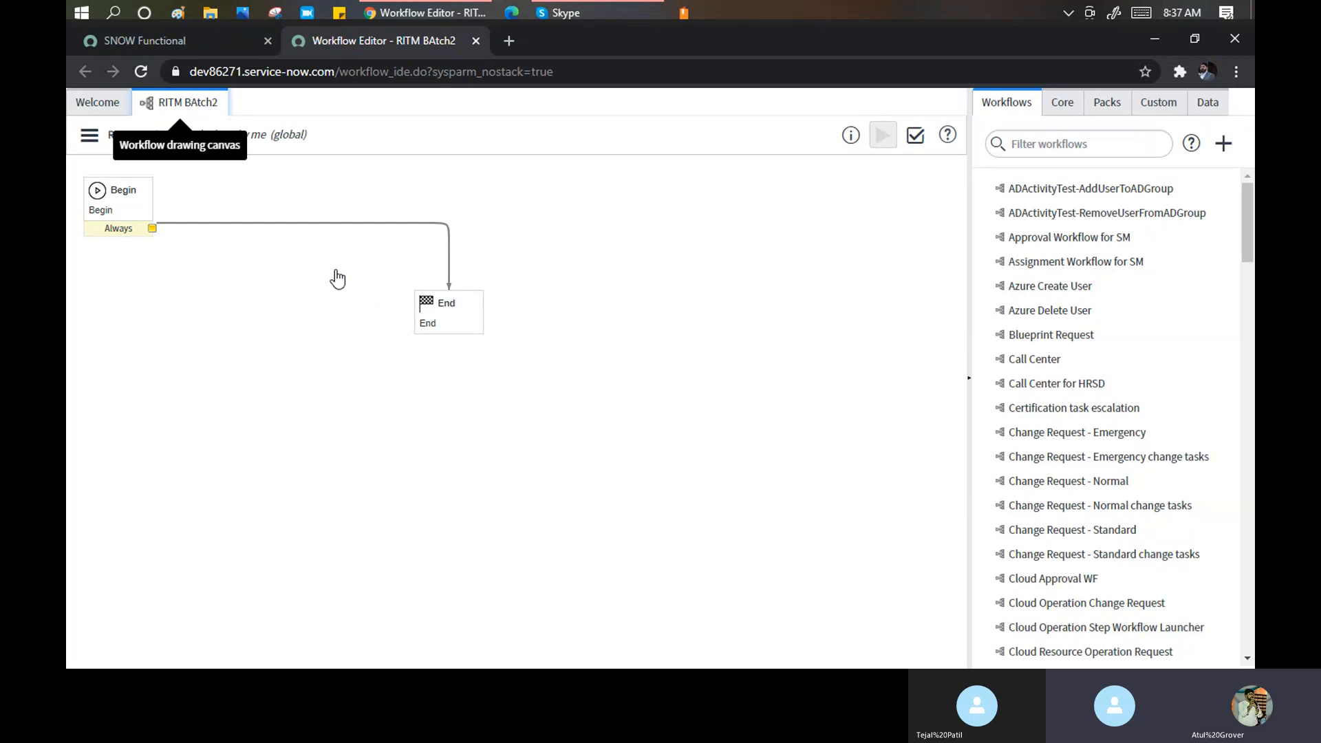
click(463, 310)
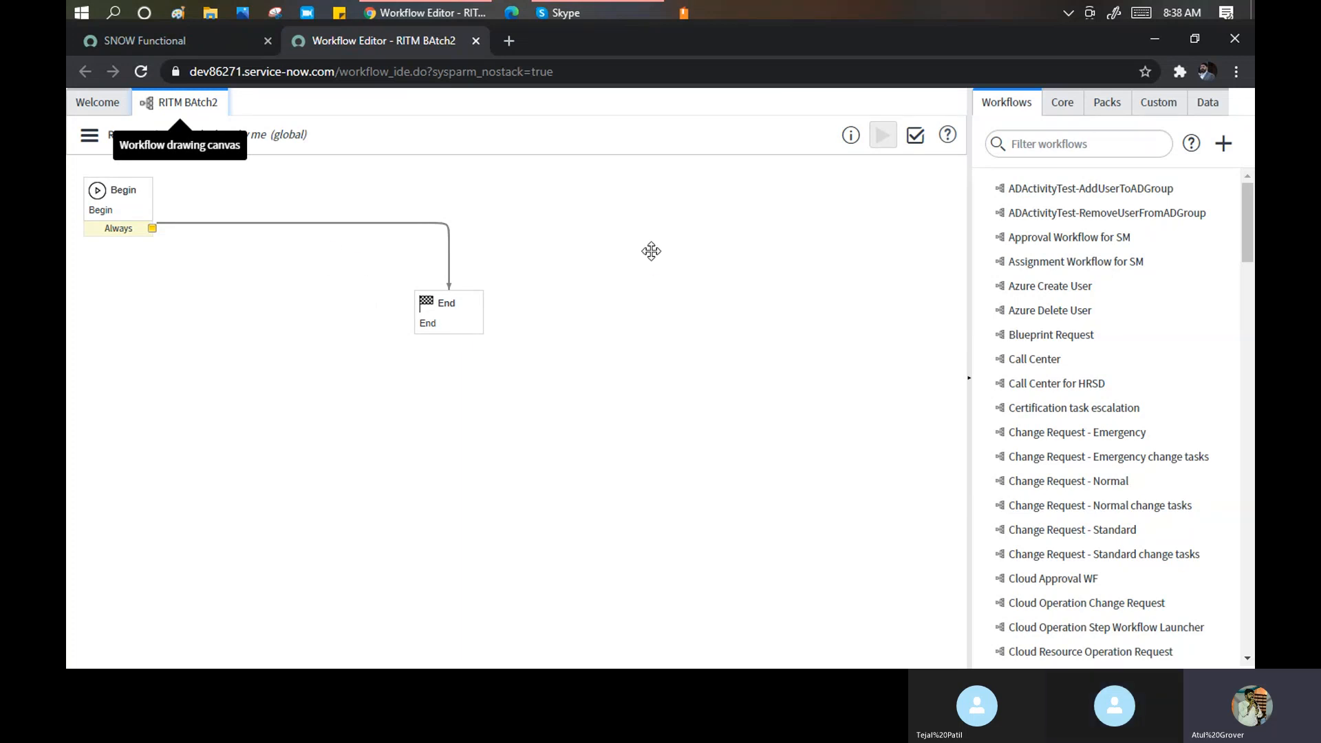
drag(424, 331, 621, 457)
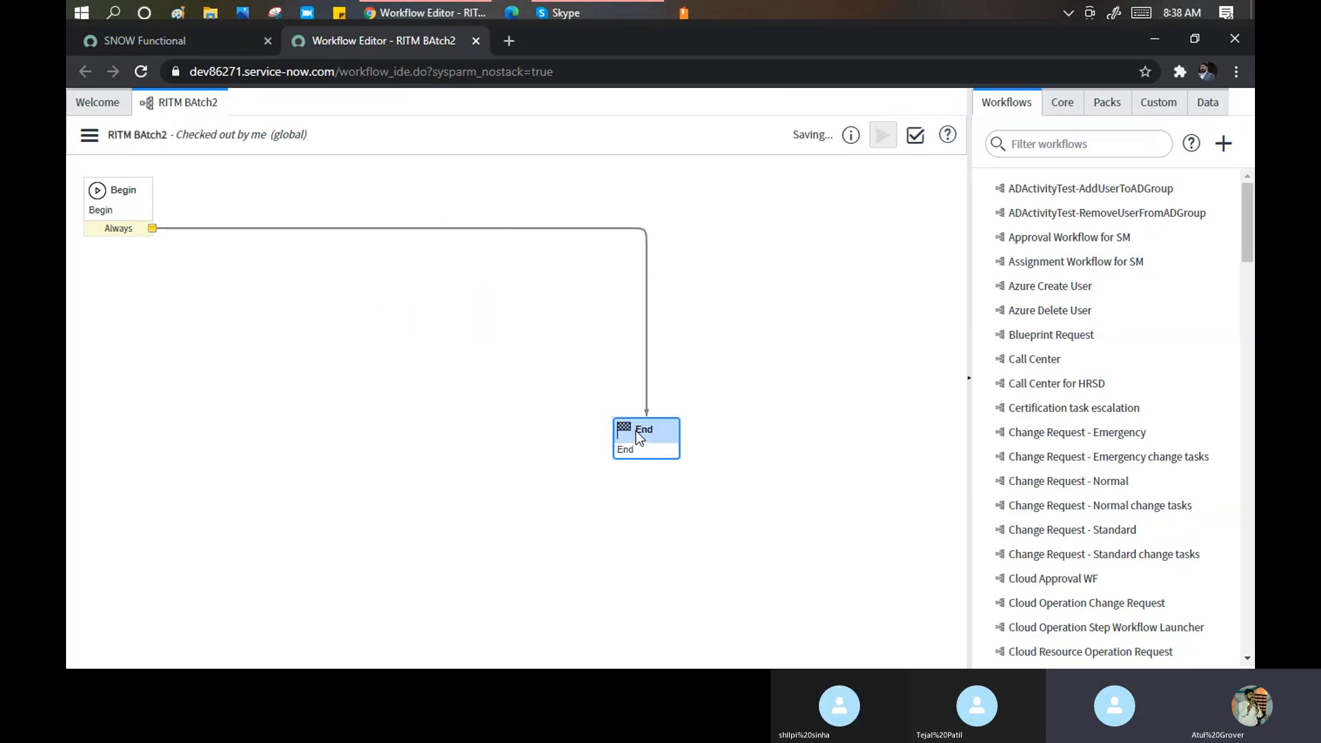
Add an Approval - Group core activity to the workflow canvas and name it "L3 Approval".
click(1065, 103)
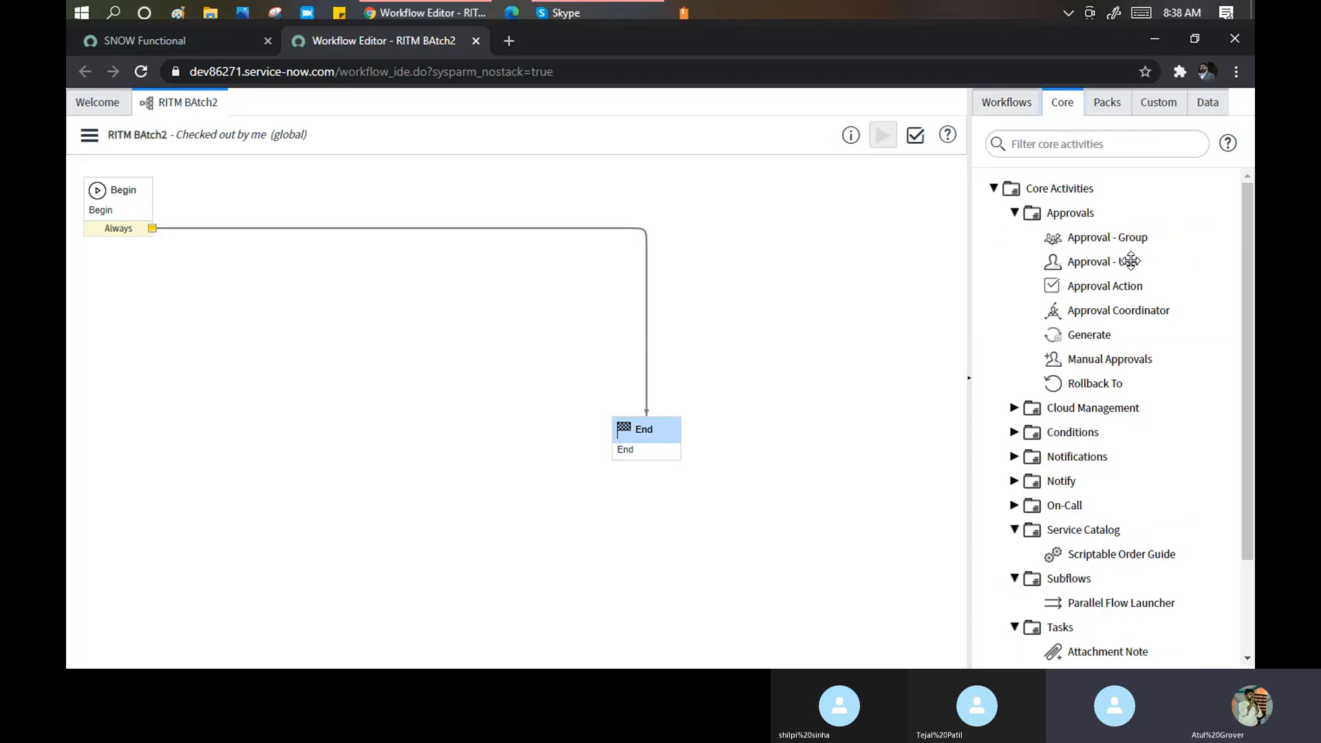
mouse_move(1110, 241)
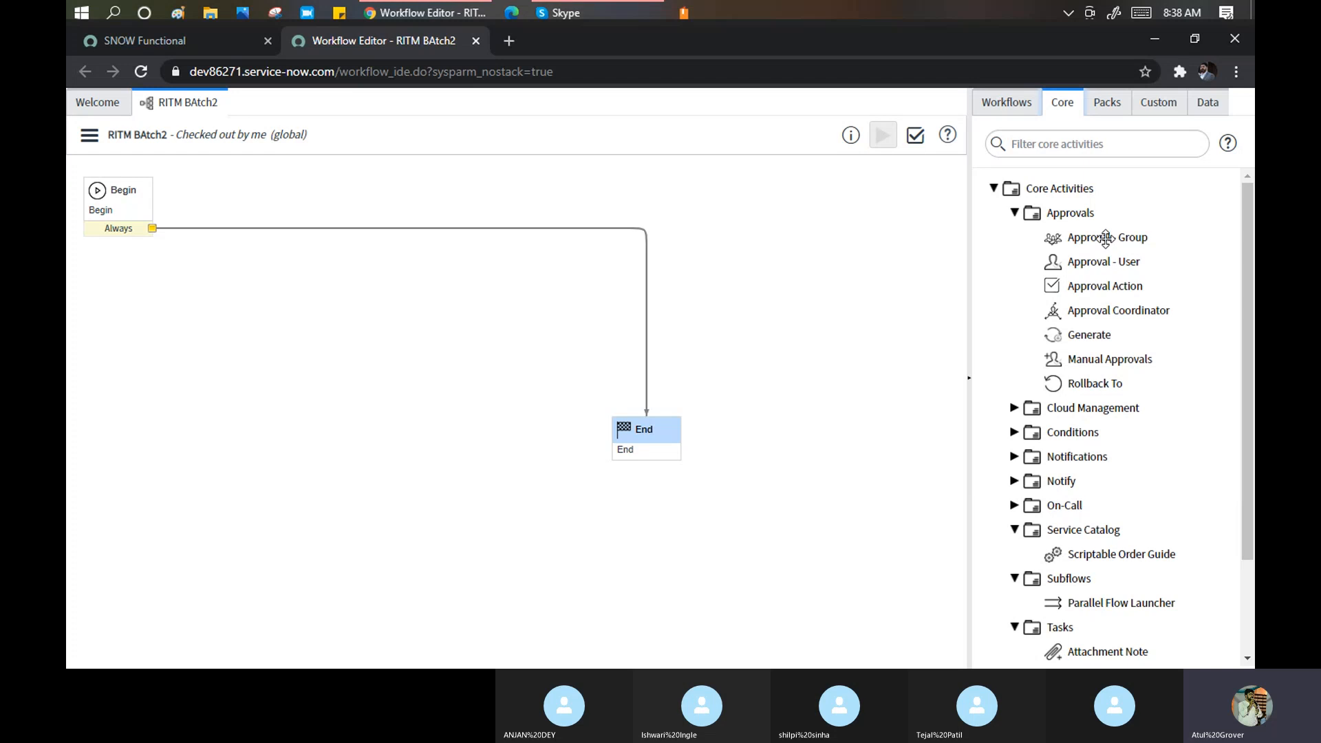
drag(1106, 239, 486, 191)
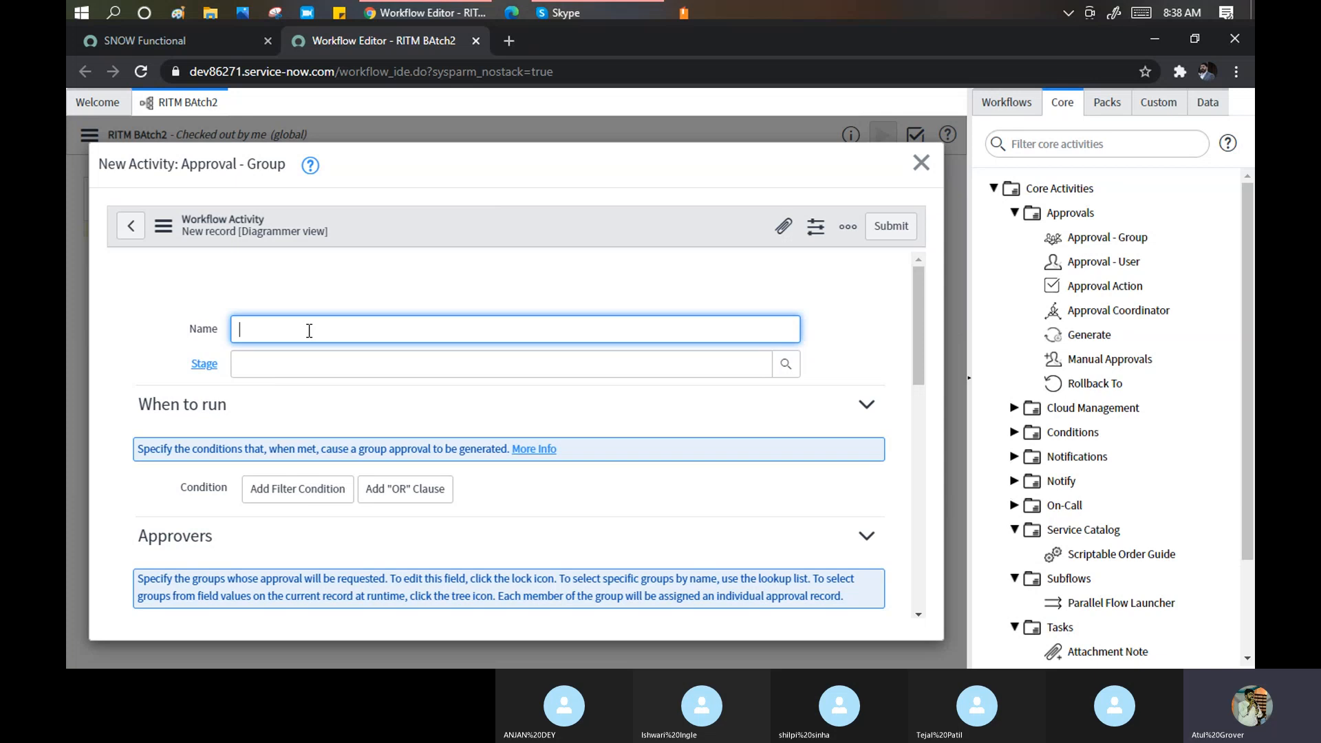
text(L3 Approval)
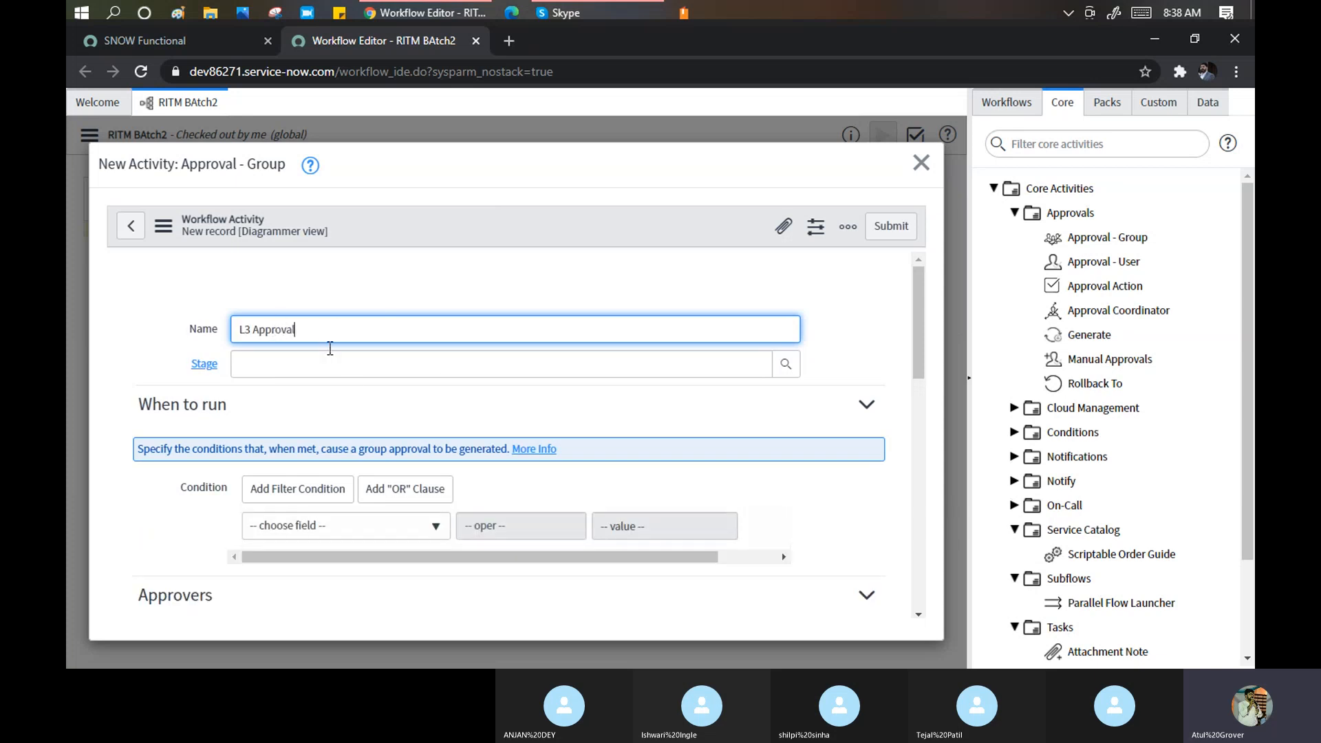
Unlock the approver groups of the new activity and add the Basketball group.
scroll(353, 395, down, 3)
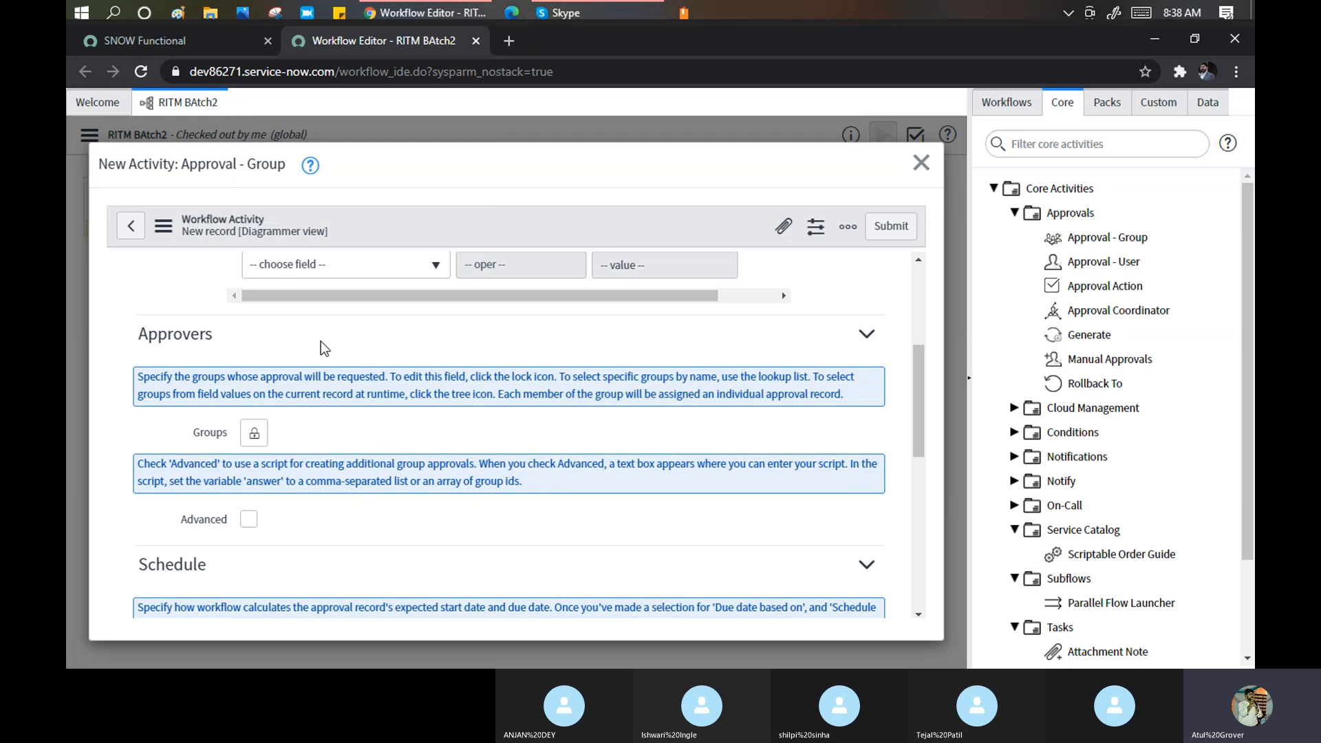
scroll(348, 389, up, 2)
scroll(346, 383, down, 3)
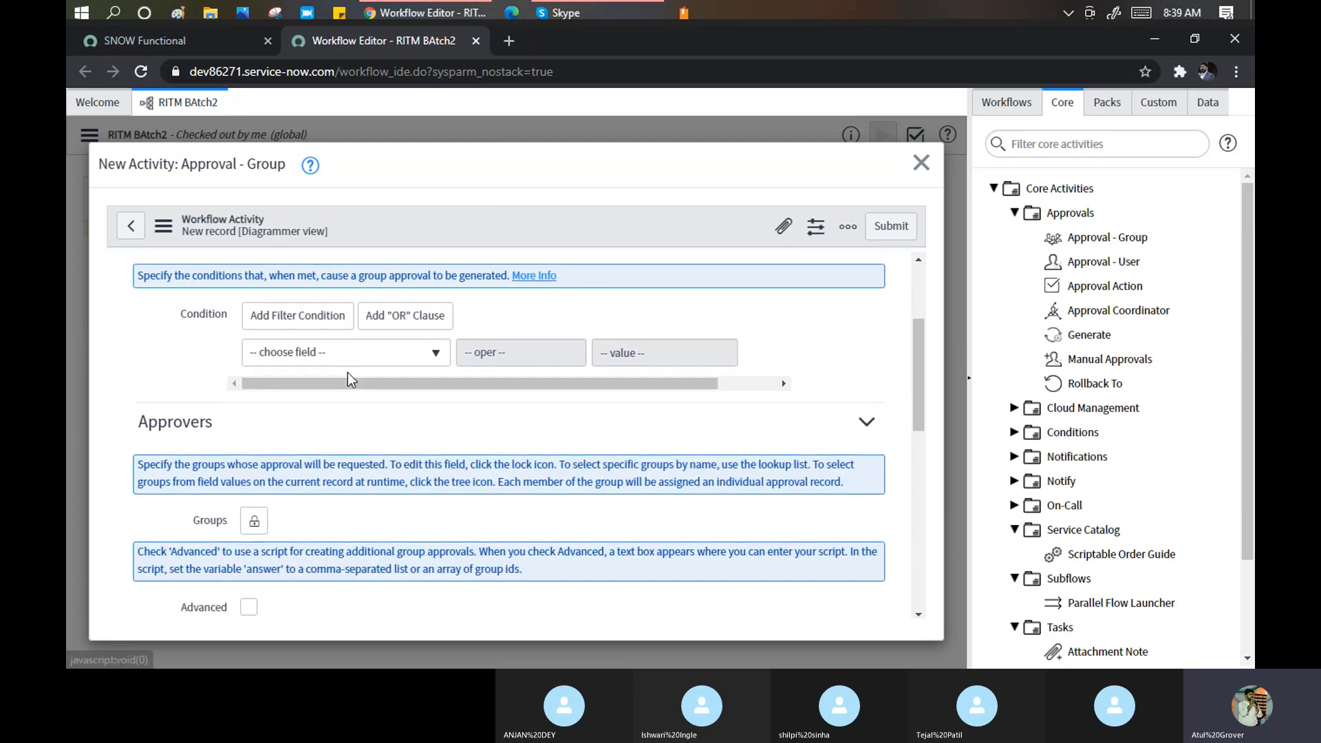
click(256, 349)
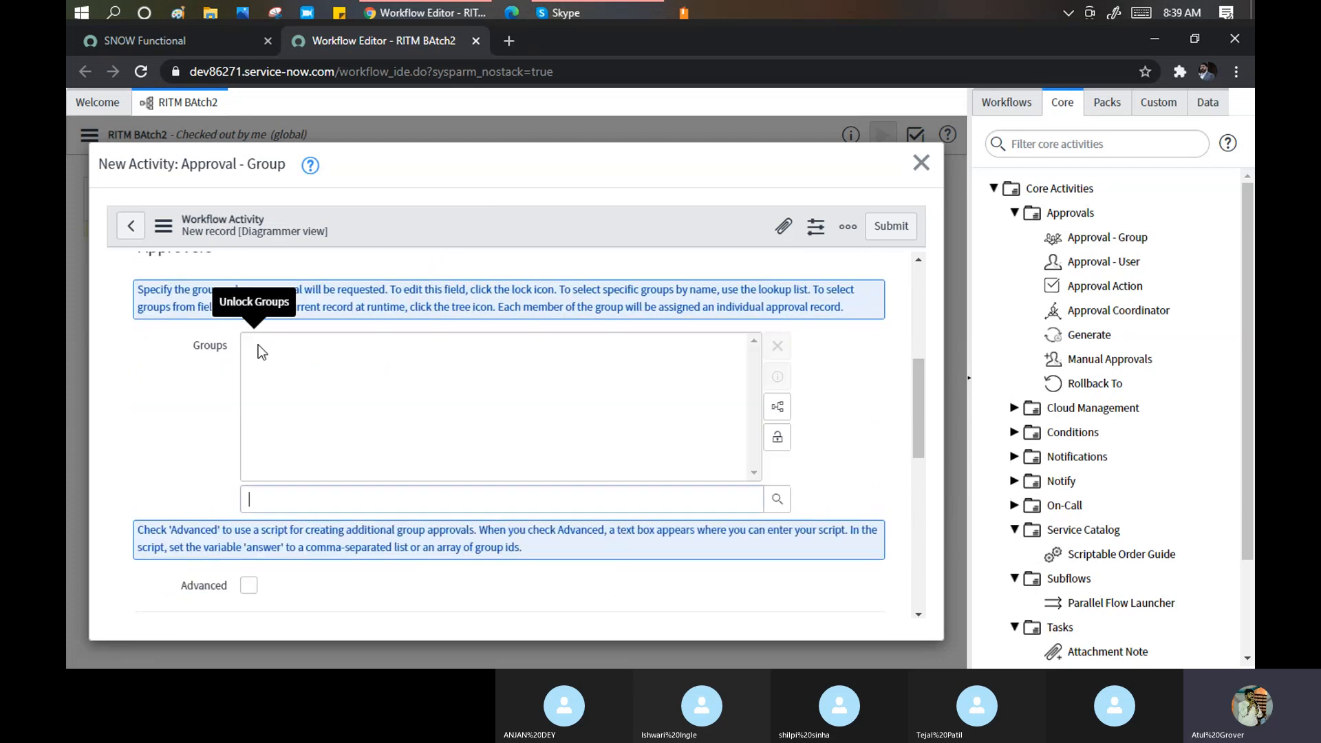
text(Basek)
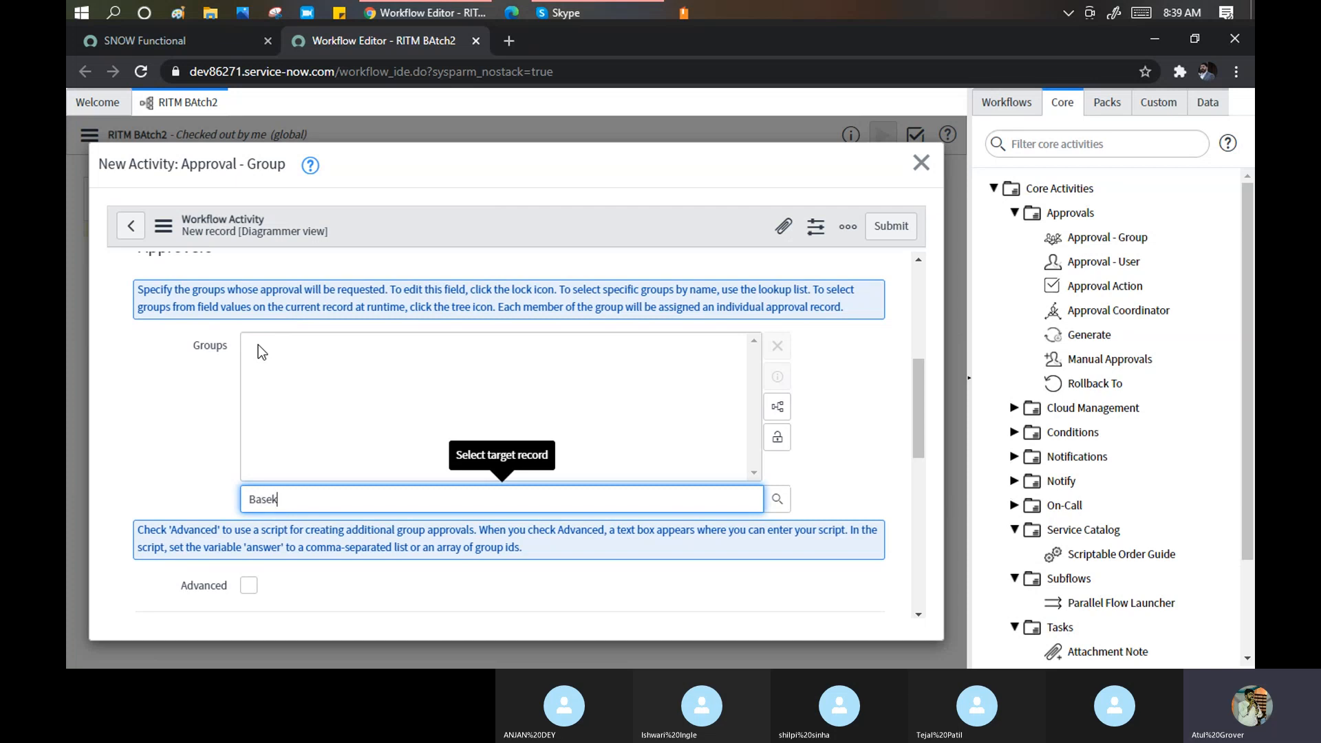
key(BackSpace)
key(BackSpace)
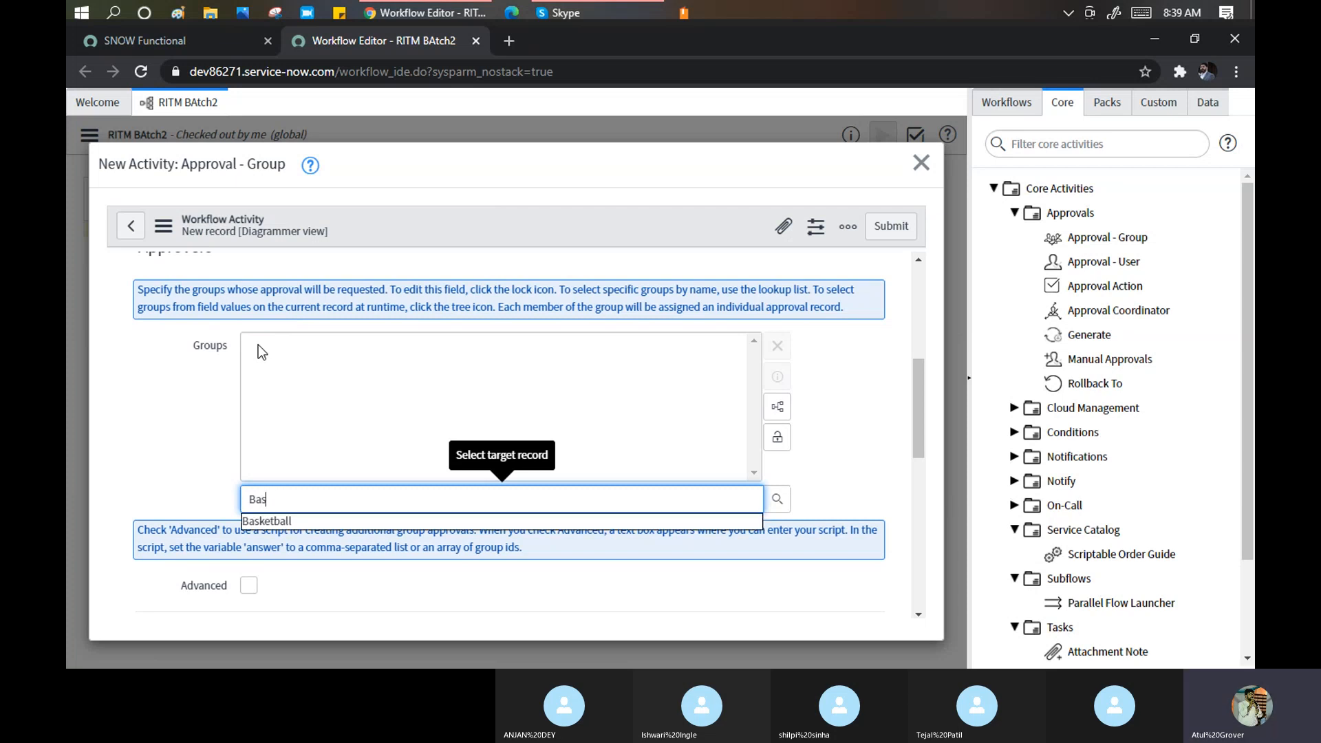
key(Down)
key(Return)
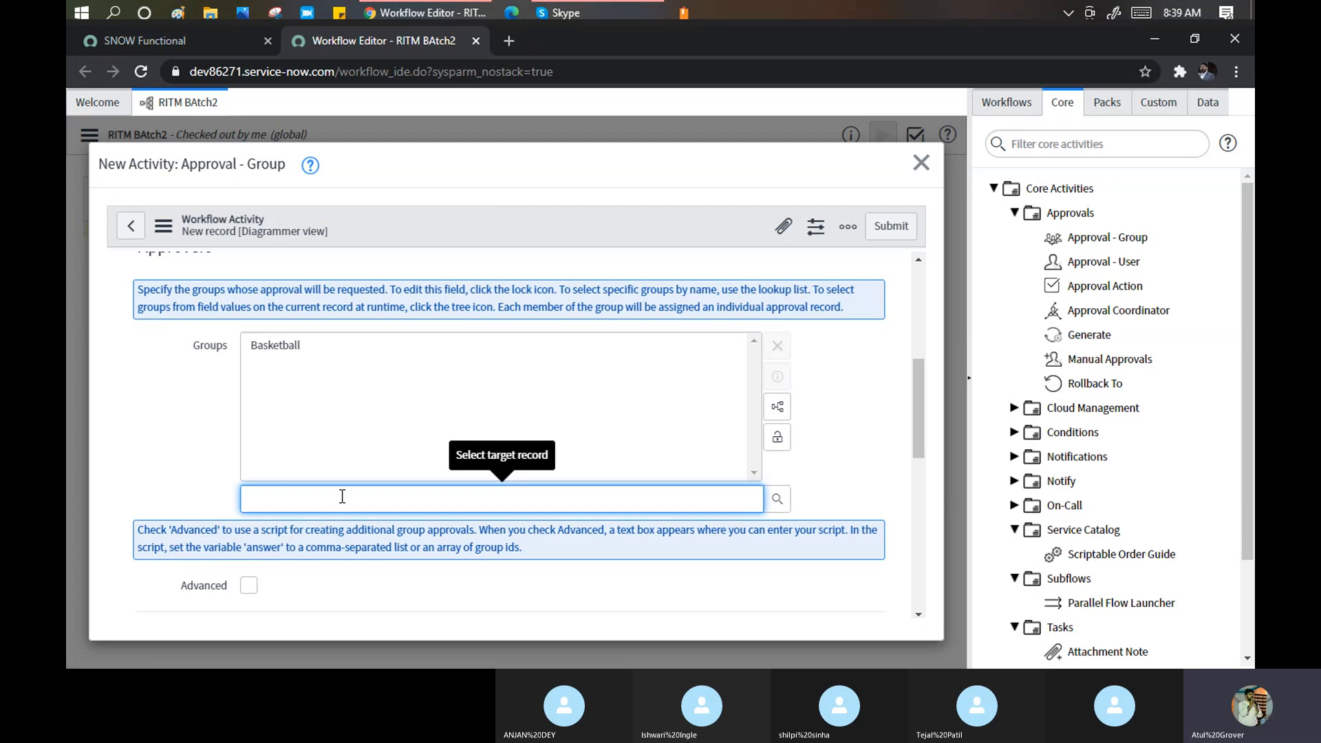
text(Ho)
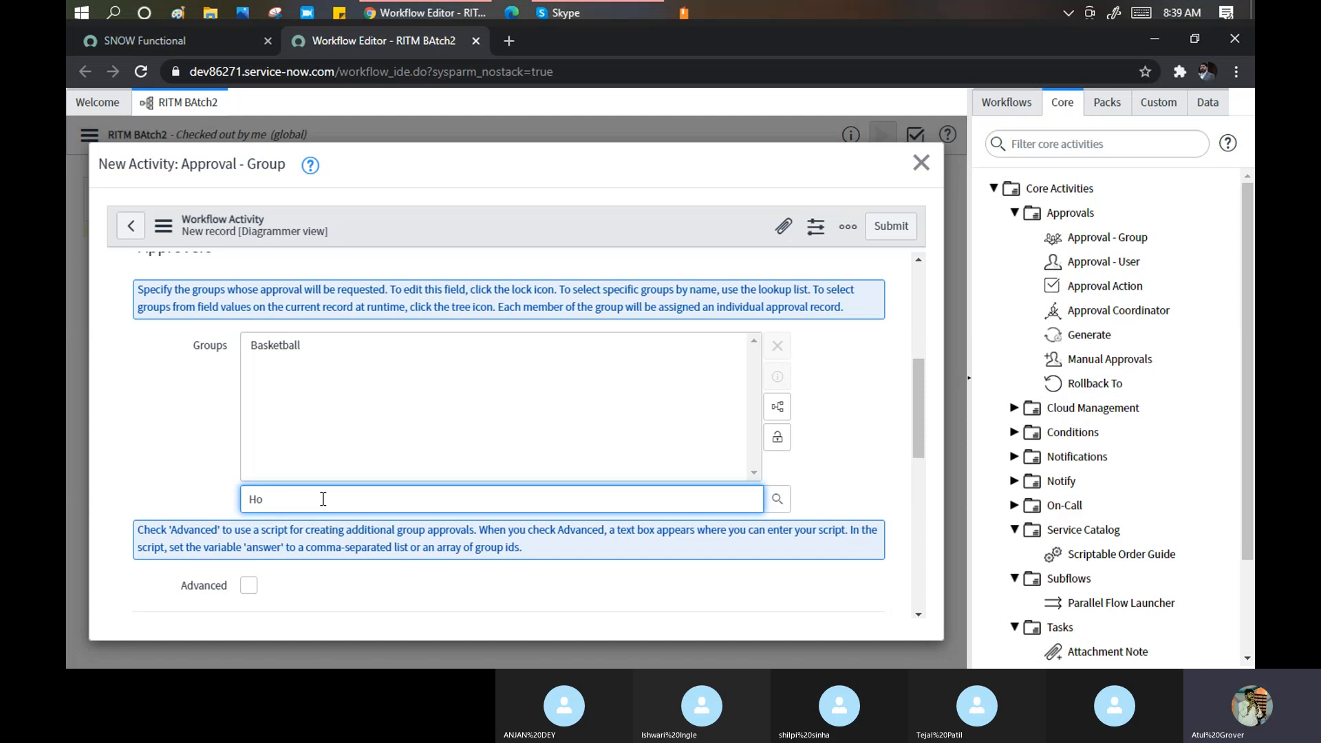
drag(321, 500, 175, 490)
text(Table)
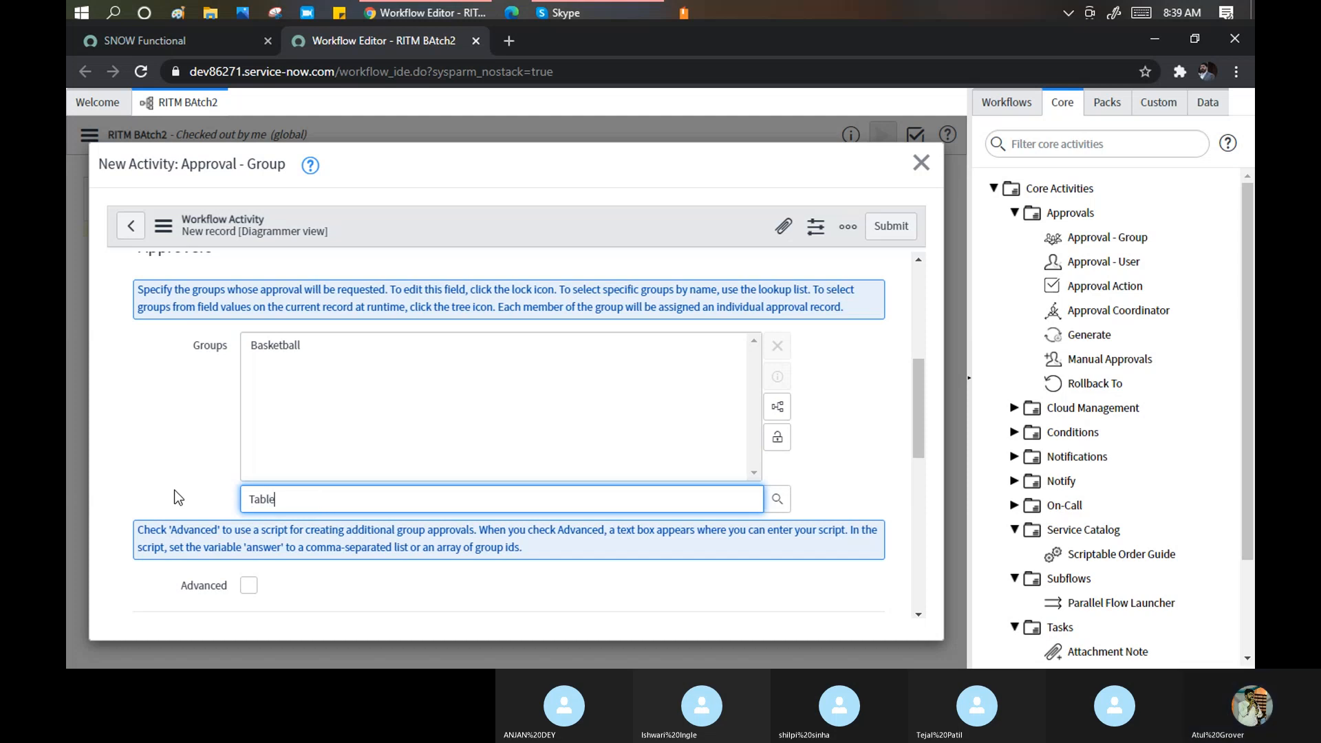
text(*)
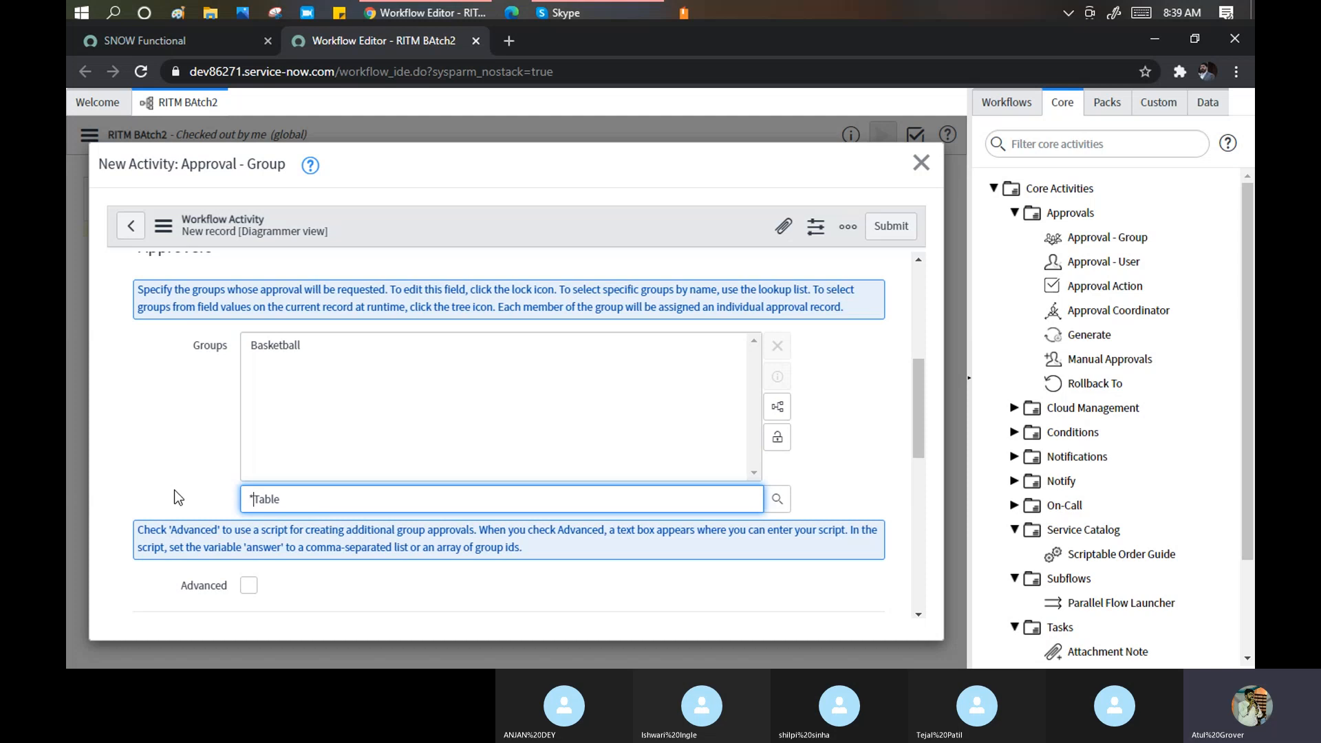
key(BackSpace)
key(BackSpace)
key(BackSpace)
key(BackSpace)
key(BackSpace)
Search the groups for "*Admin", add admin_training_group as a second approver group and lock the group list.
text(Admin)
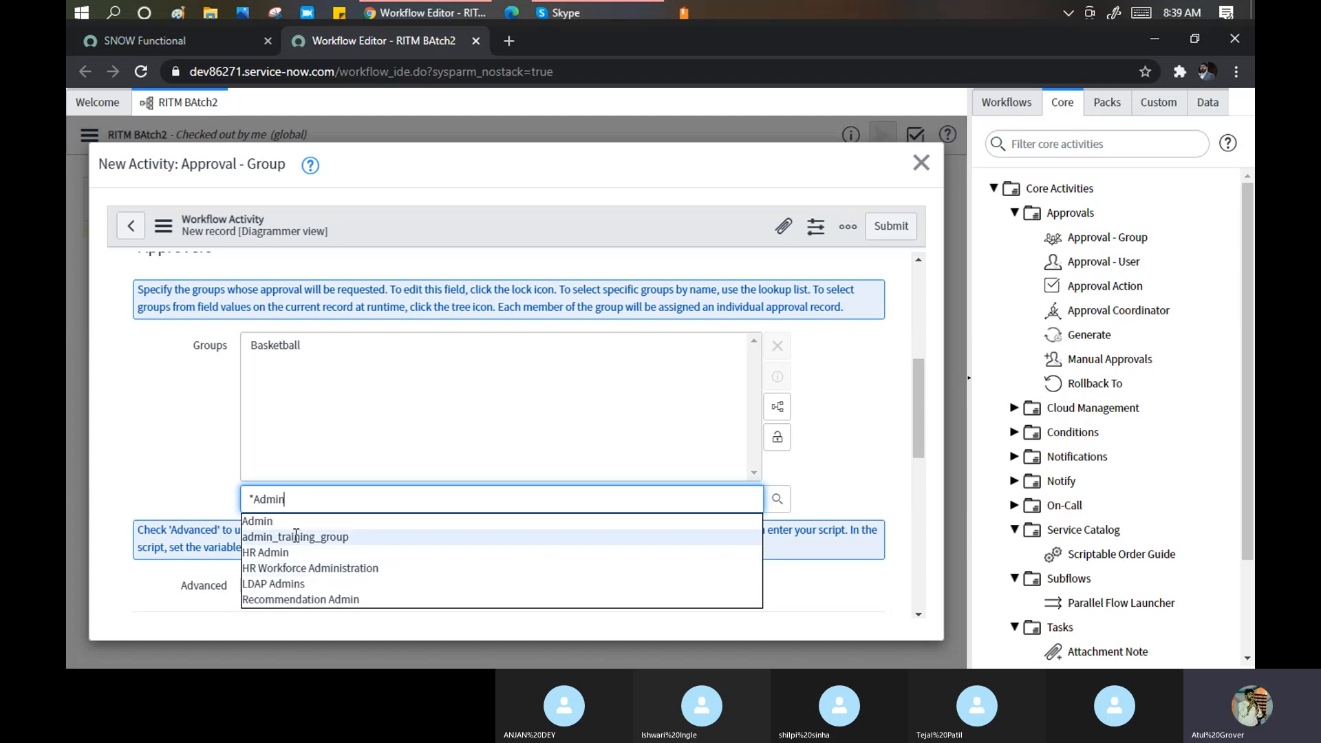
click(296, 536)
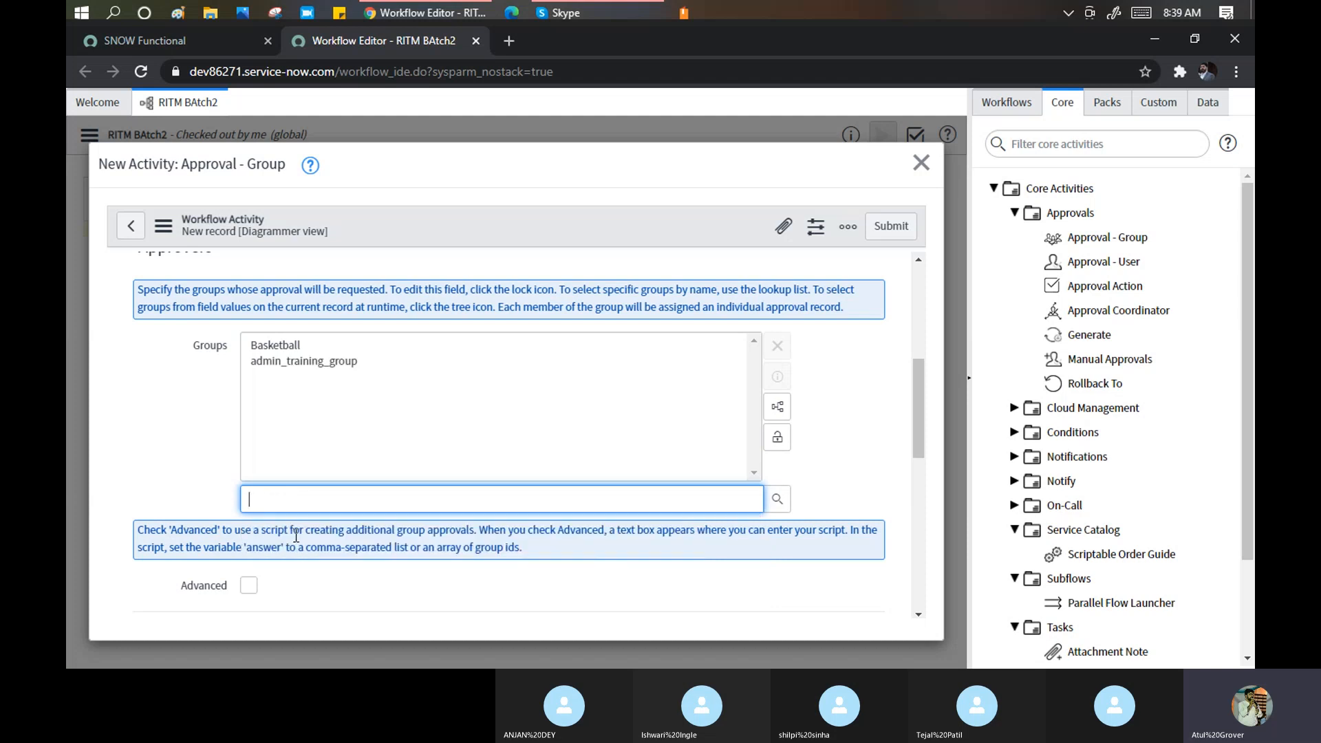
click(776, 439)
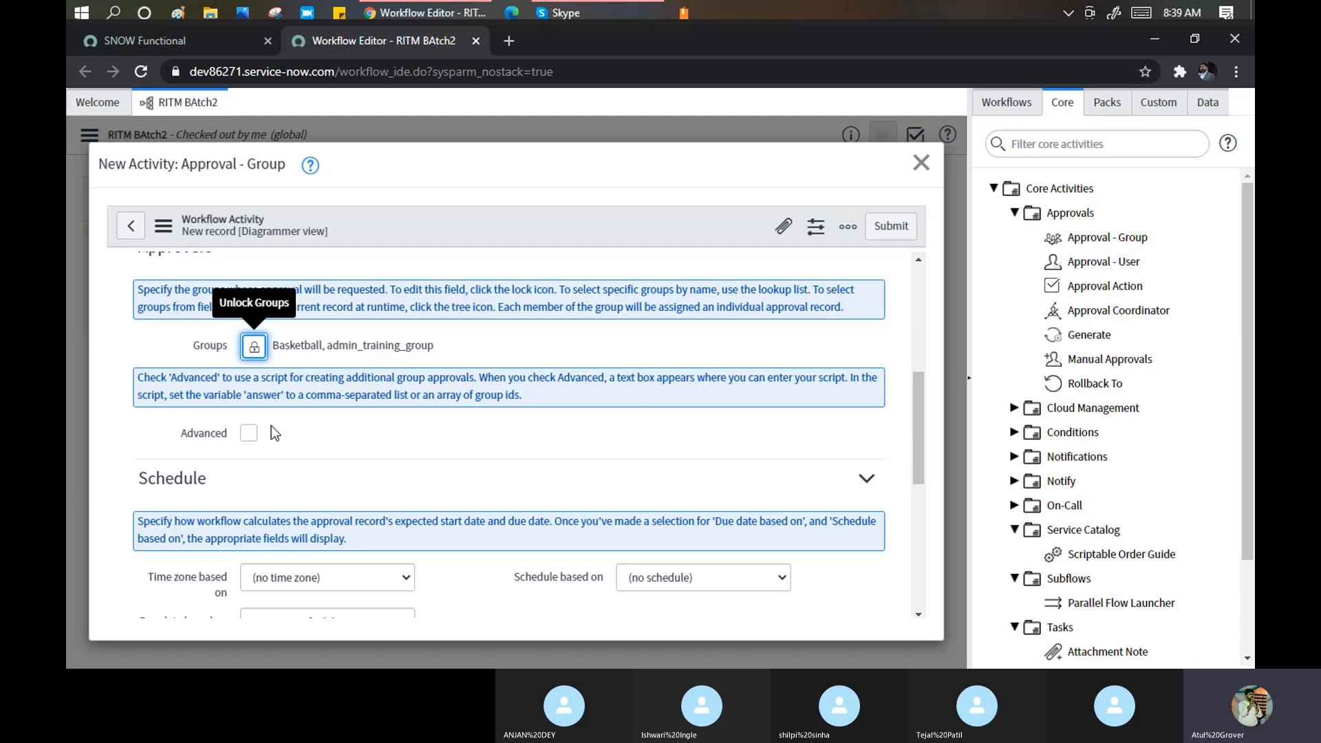
scroll(271, 425, down, 3)
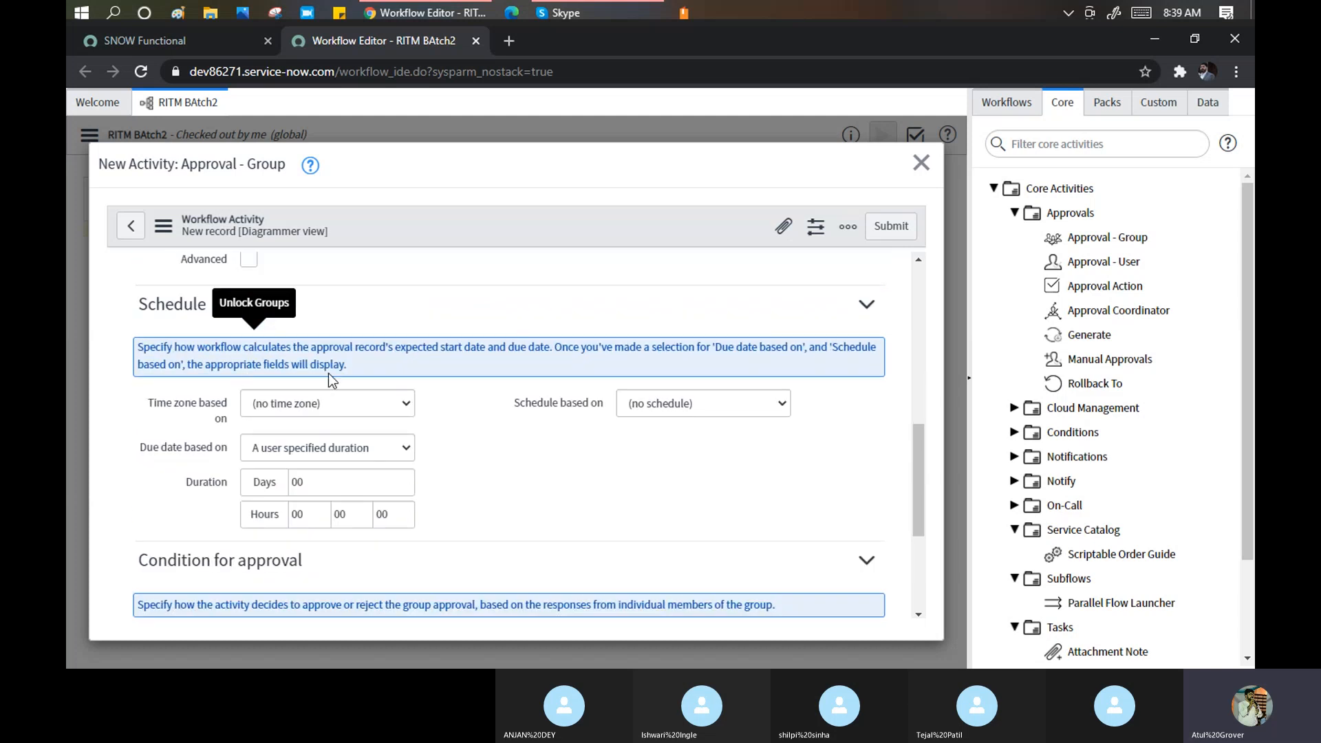
scroll(332, 377, up, 4)
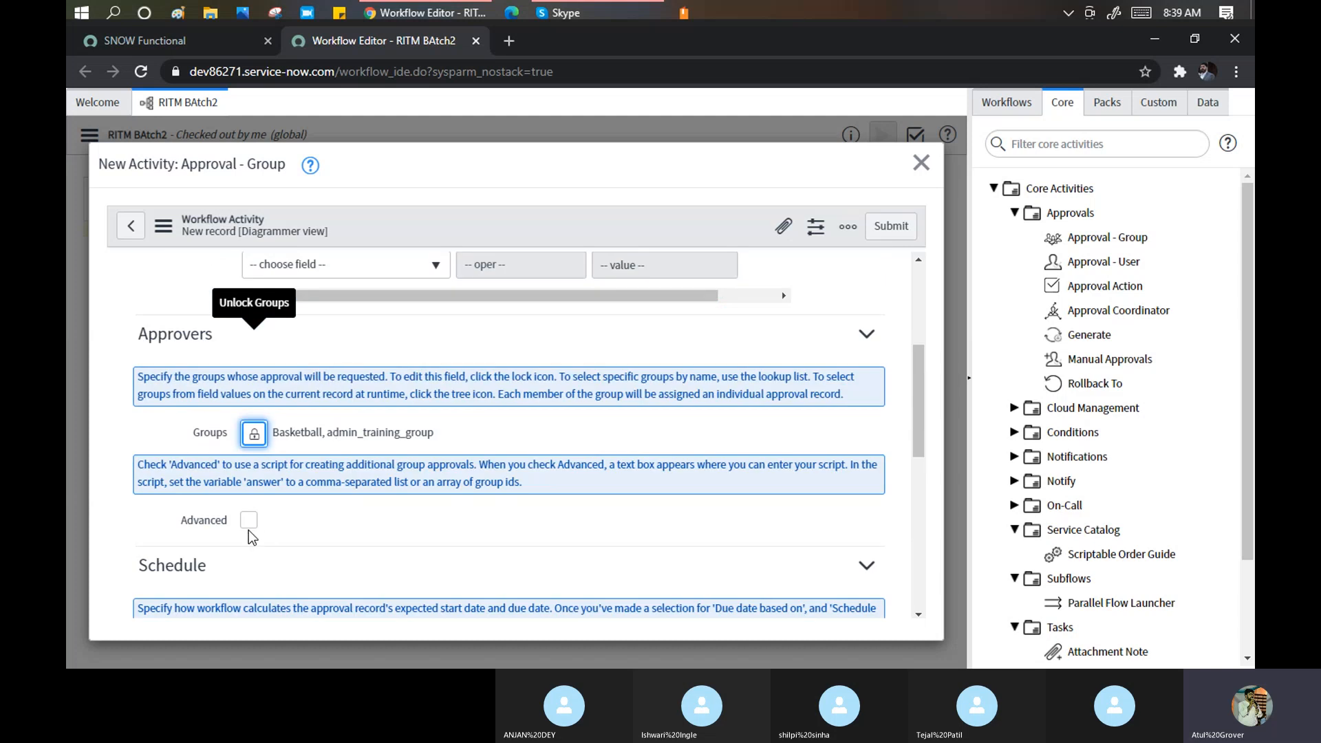
scroll(346, 478, down, 1)
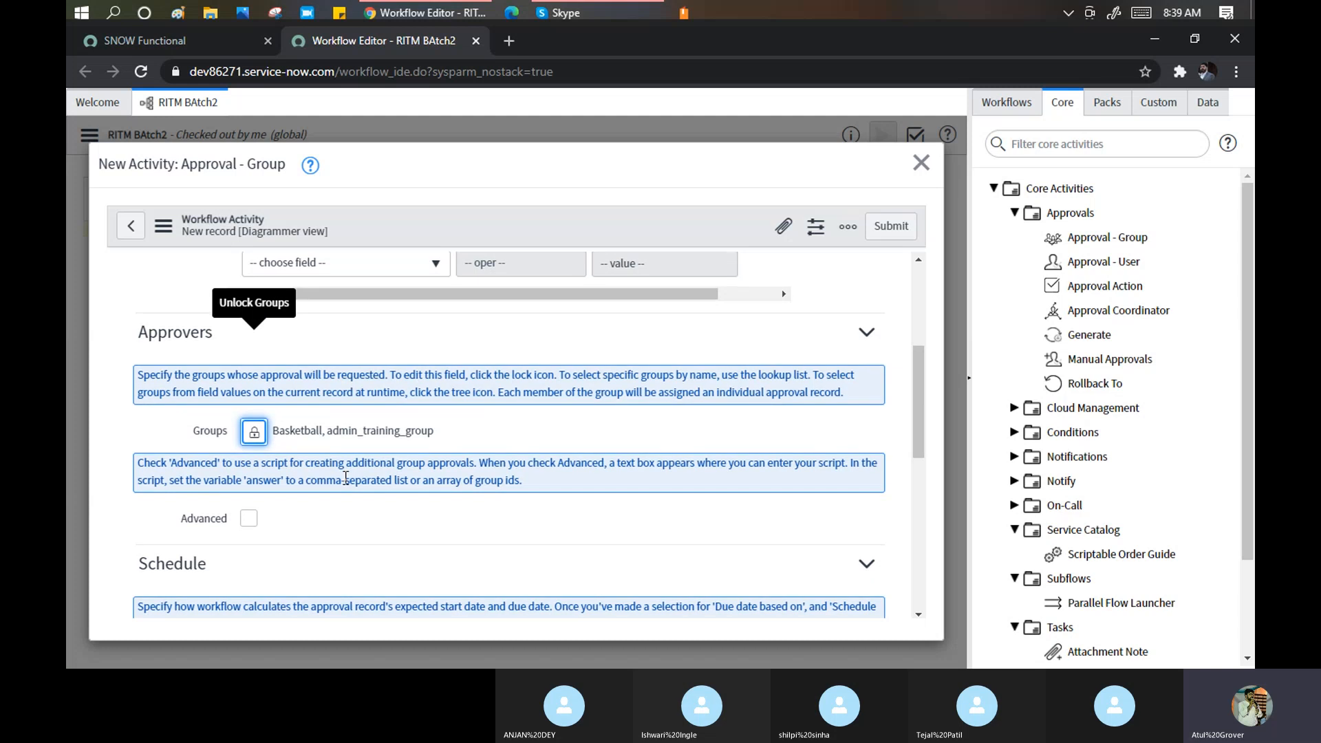
Set the group approval's Wait for condition to "The first response from each group".
scroll(346, 479, down, 3)
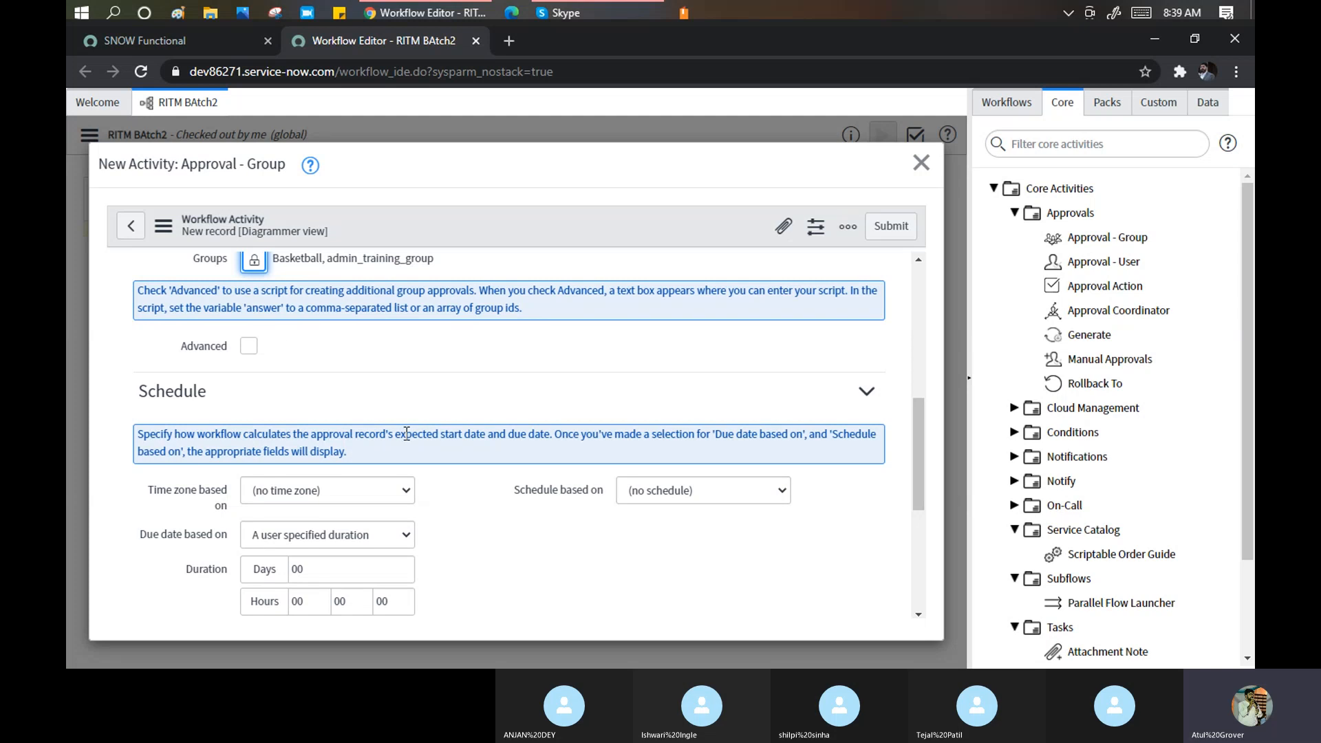
scroll(405, 440, down, 2)
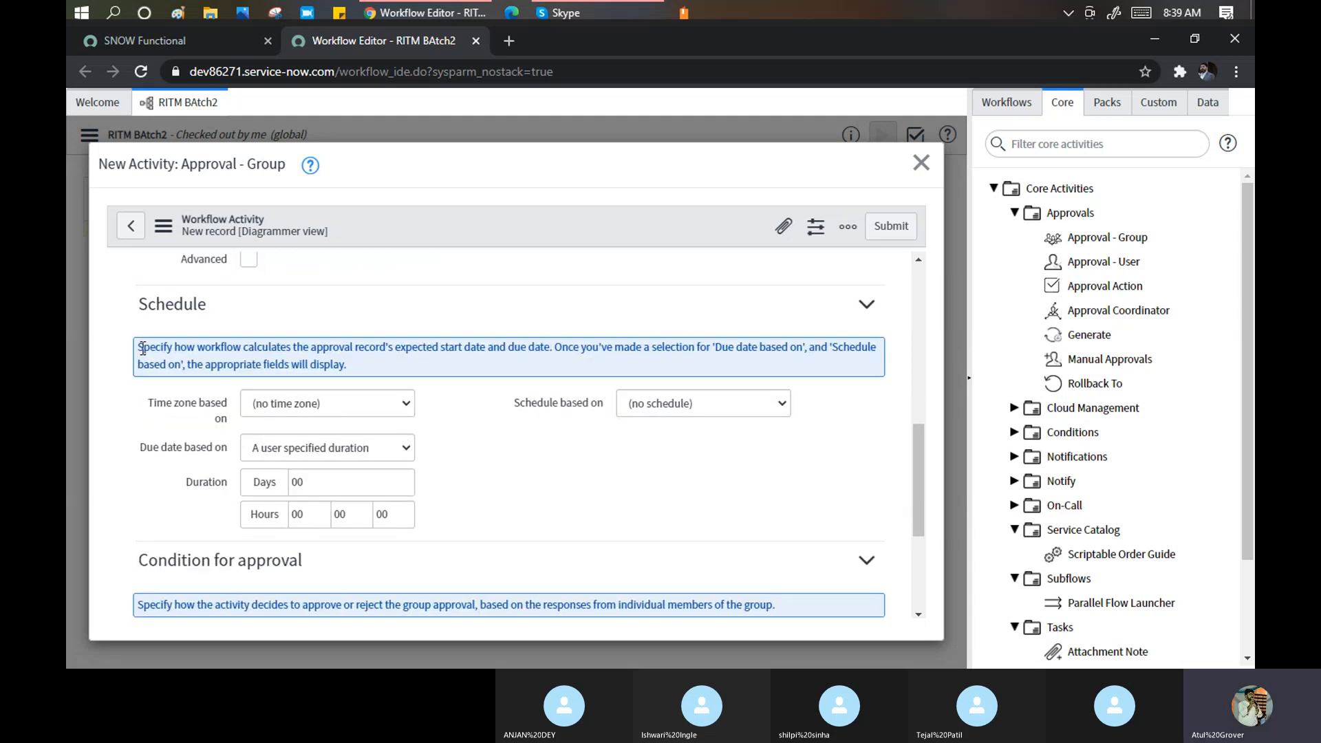
drag(140, 348, 715, 350)
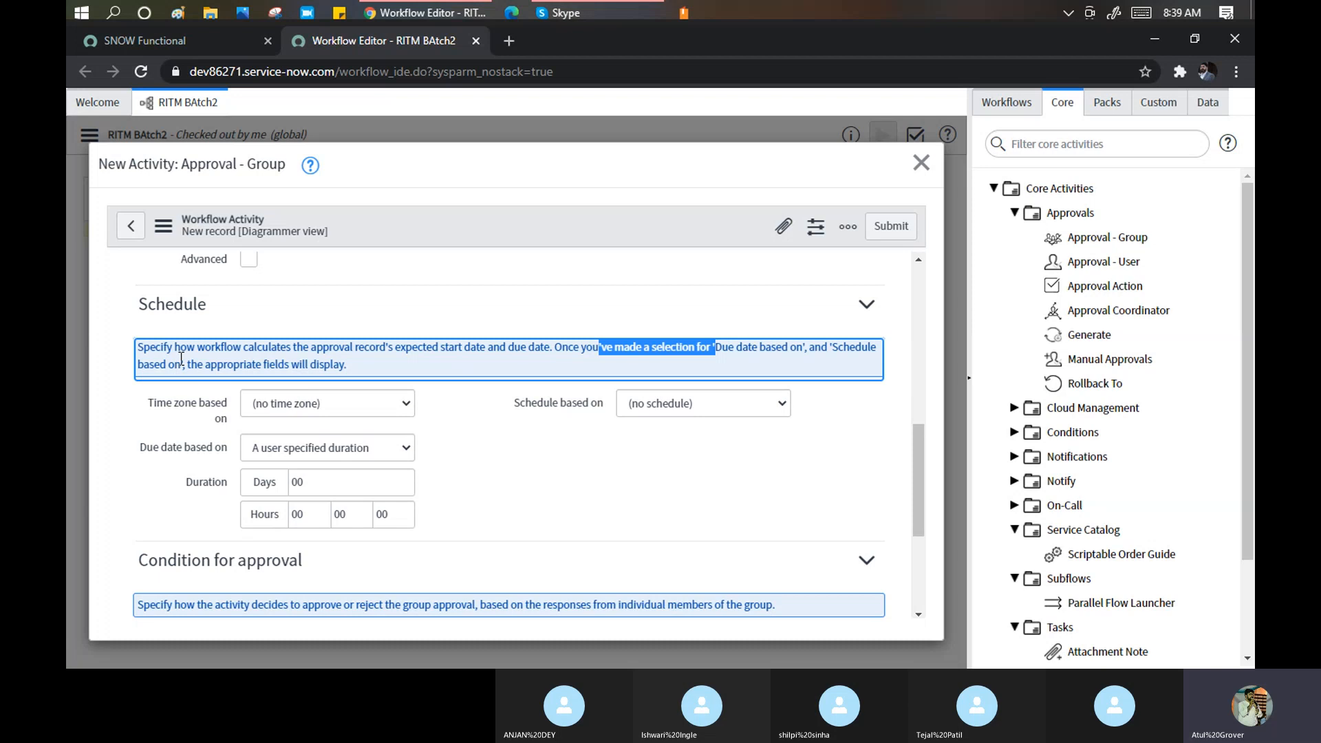
drag(227, 365, 391, 359)
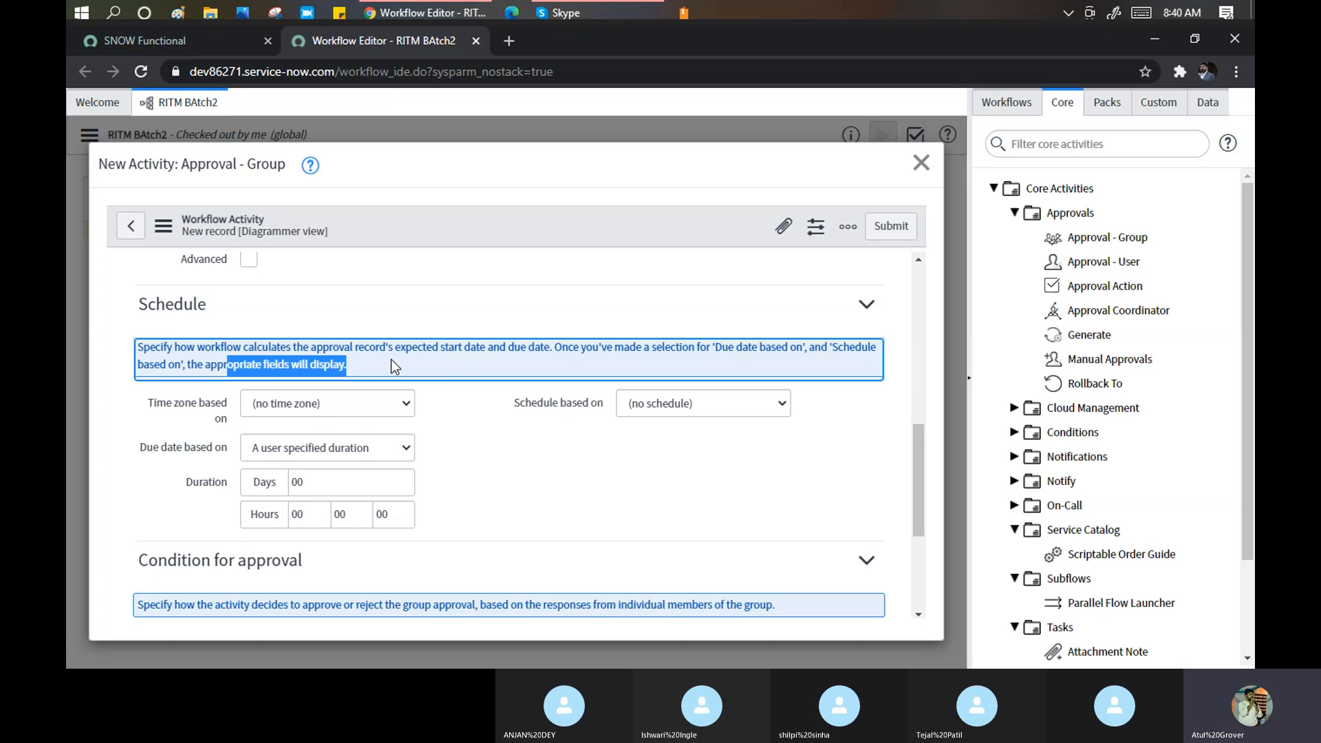
scroll(311, 391, down, 3)
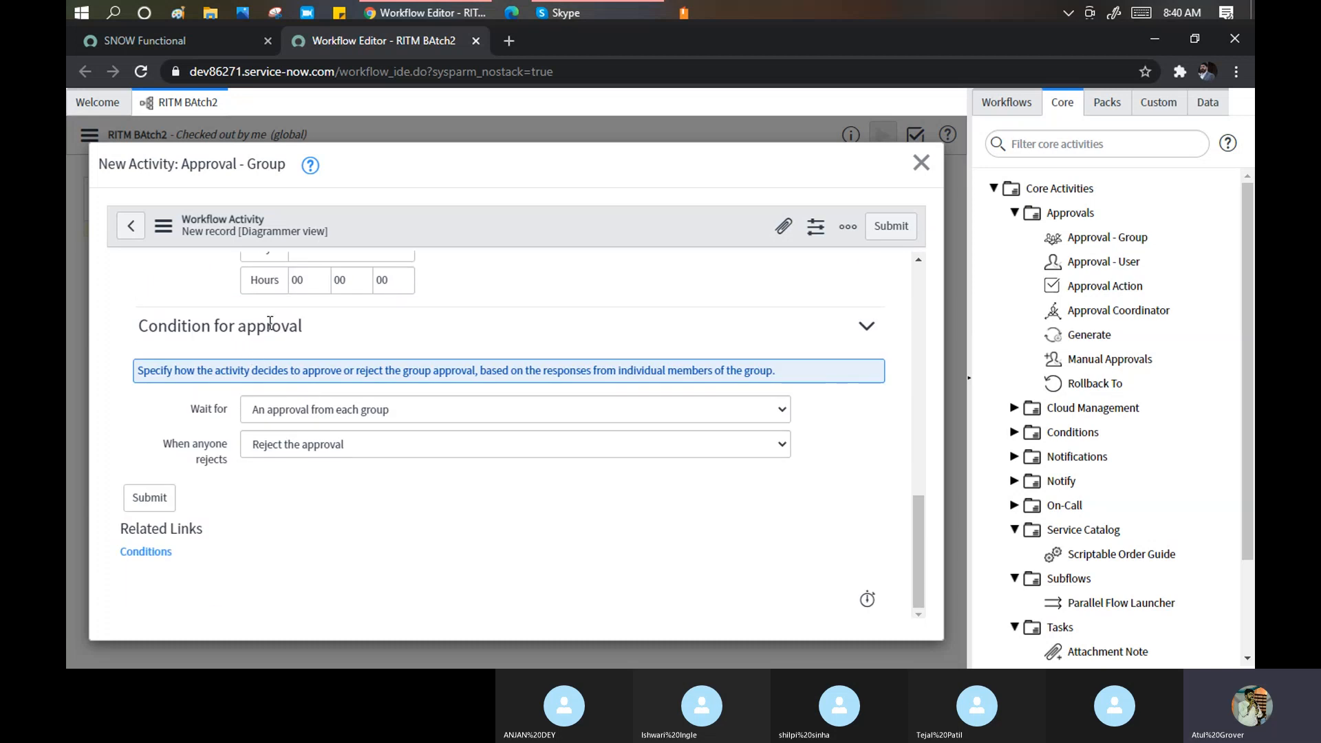
click(340, 416)
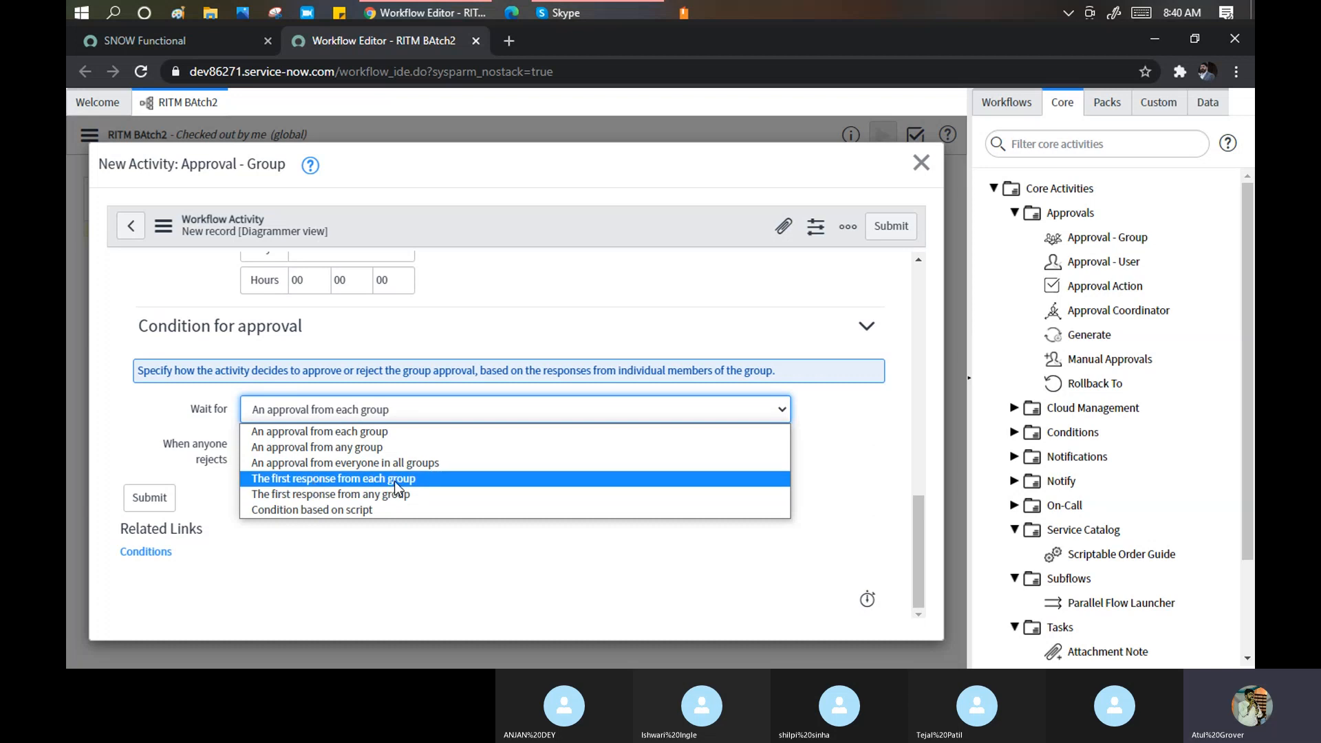
click(413, 481)
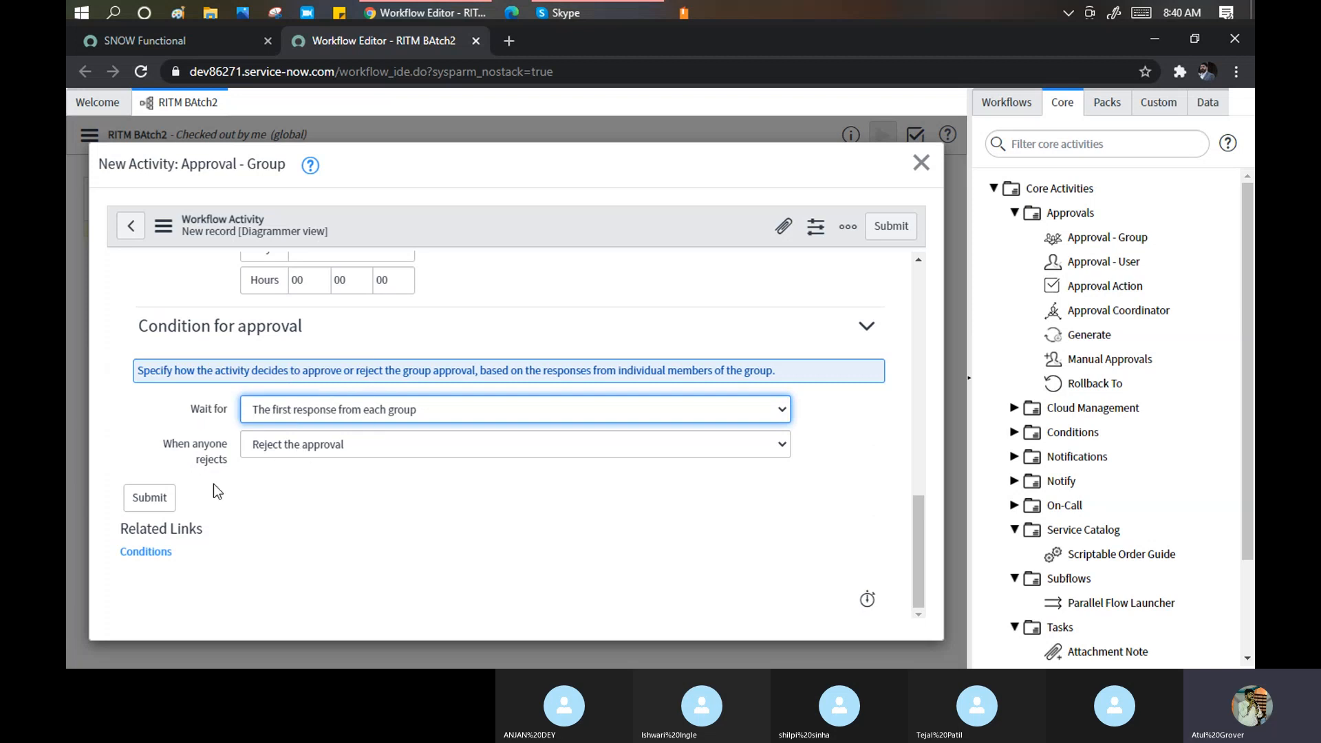
Submit the L3 Approval activity and connect its Rejected output to the End activity.
click(150, 507)
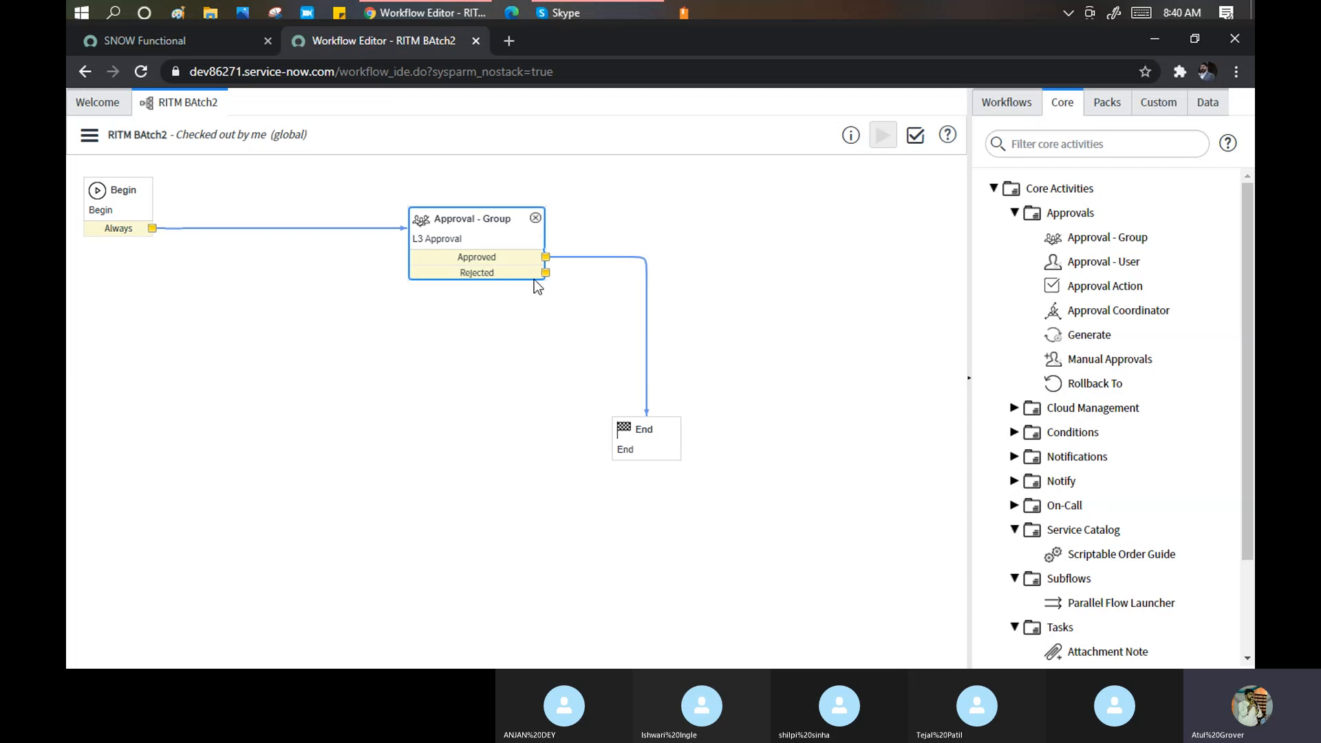
drag(545, 272, 651, 428)
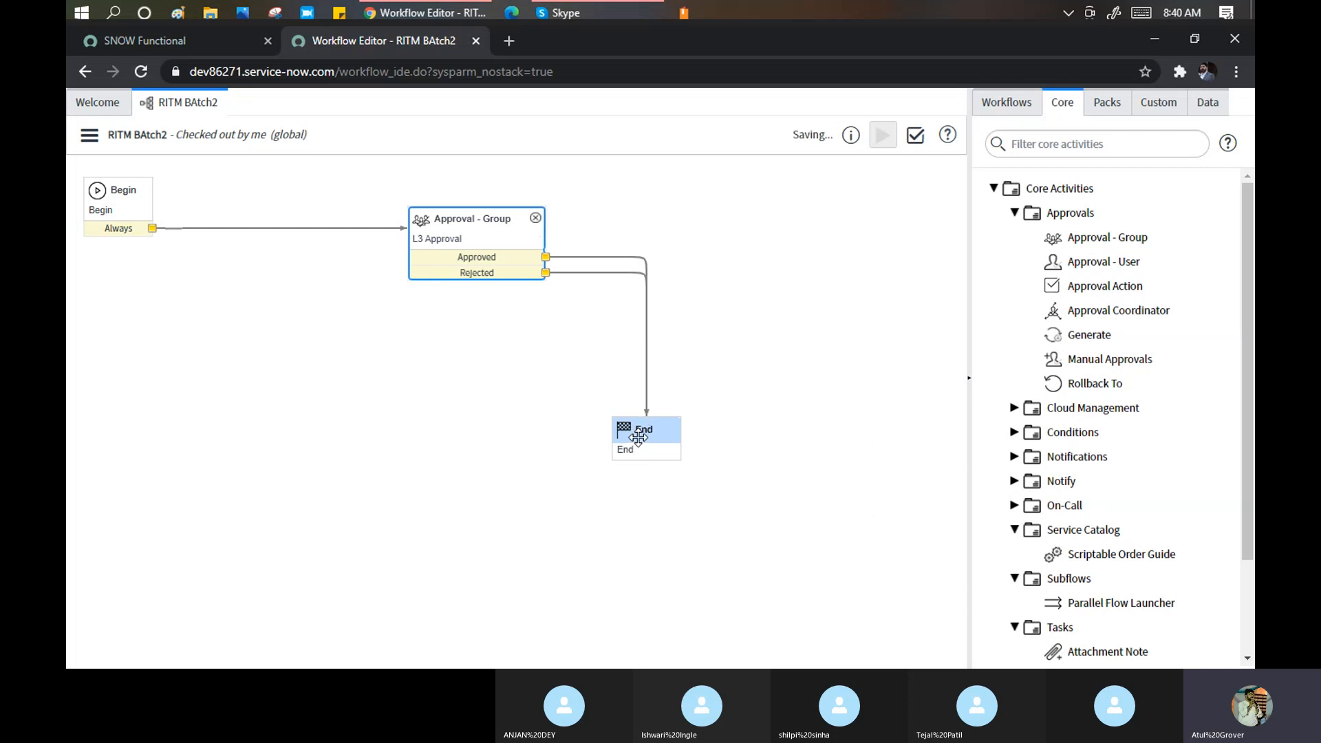
click(1016, 213)
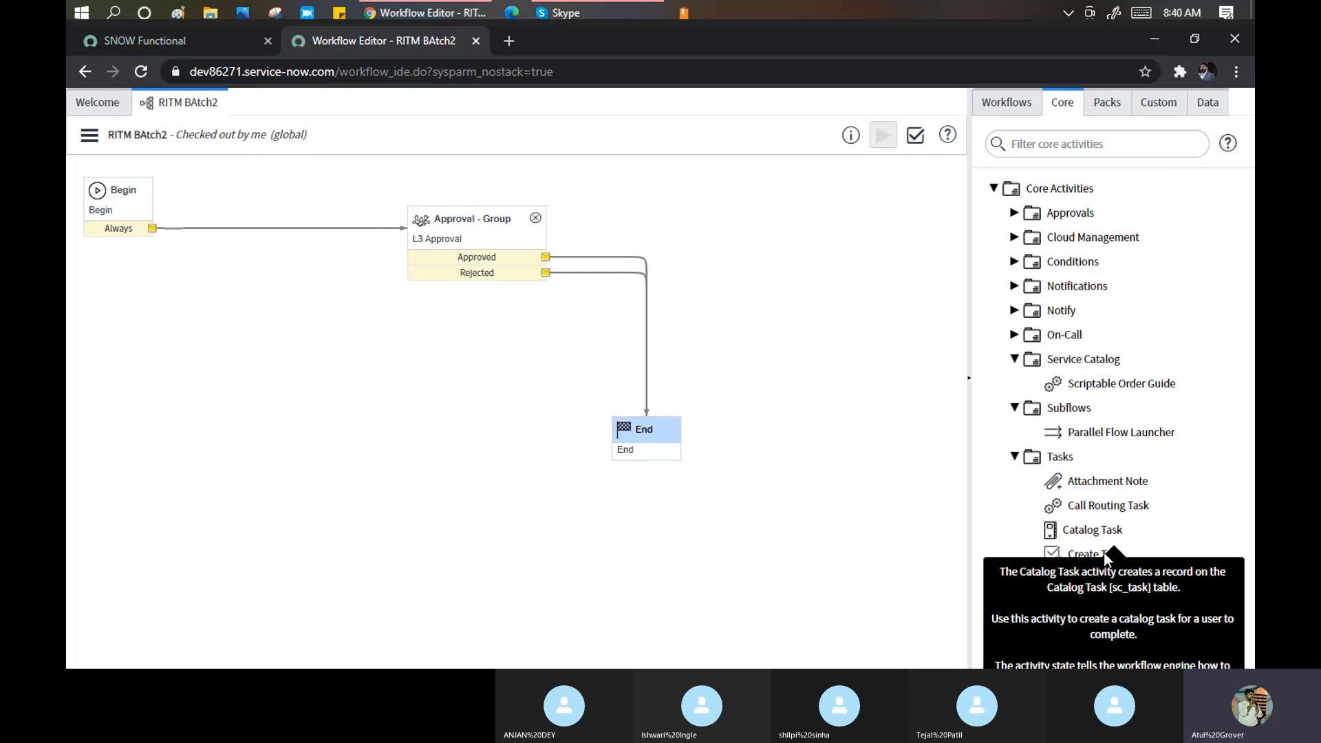
drag(1084, 554, 741, 296)
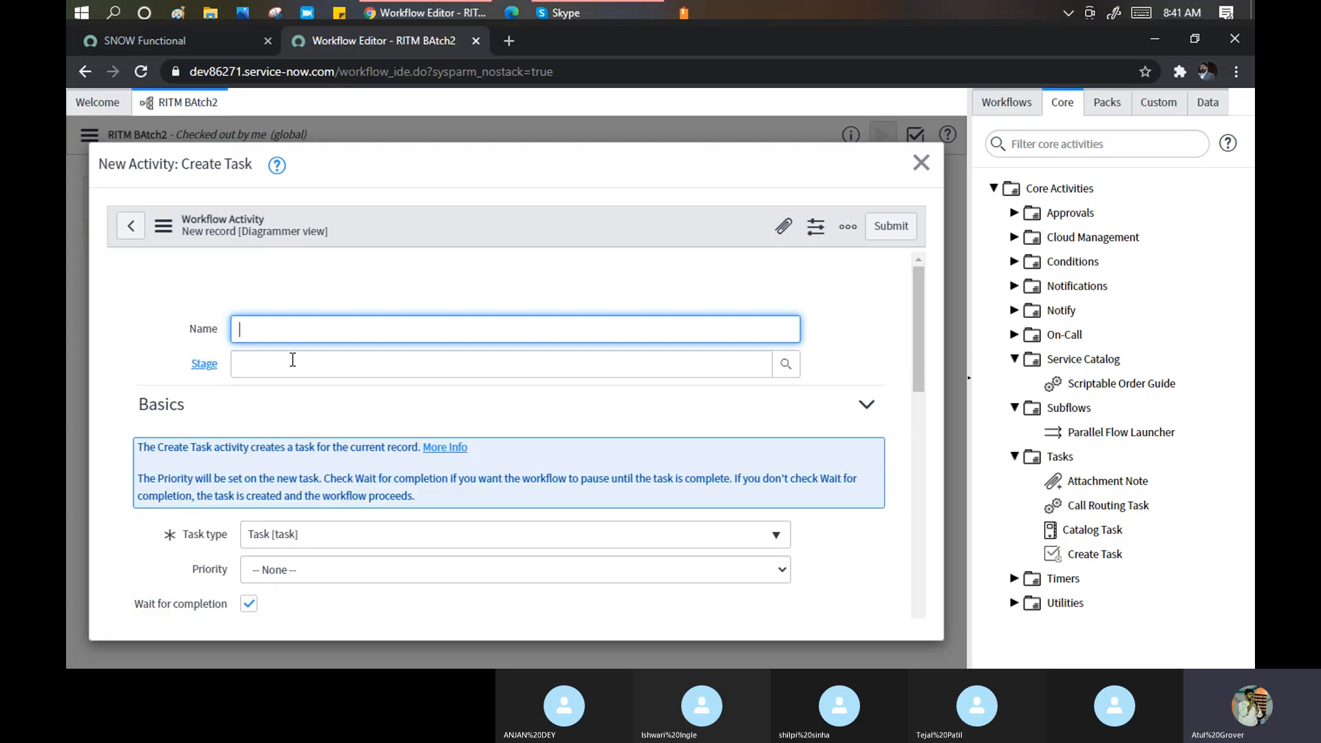
text(Fol)
key(BackSpace)
key(BackSpace)
key(BackSpace)
text(Enquire Answer)
scroll(330, 382, down, 4)
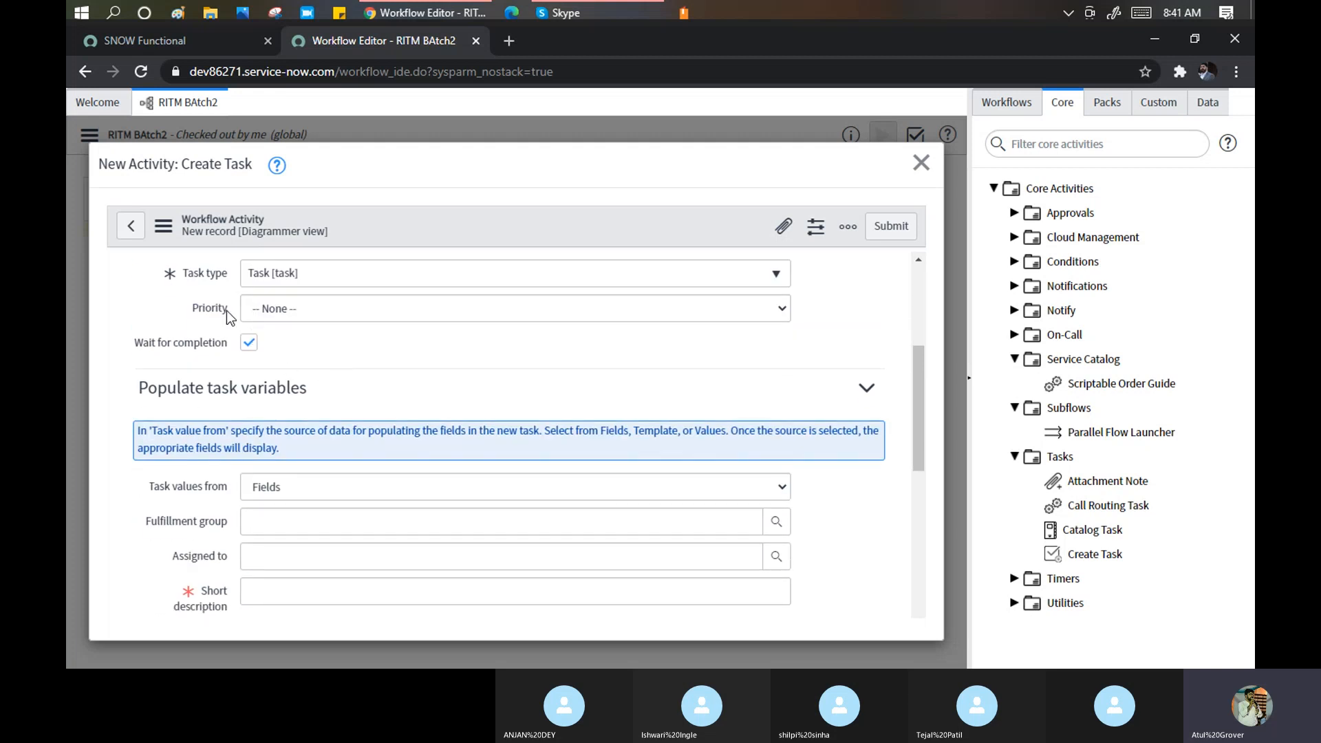
click(291, 274)
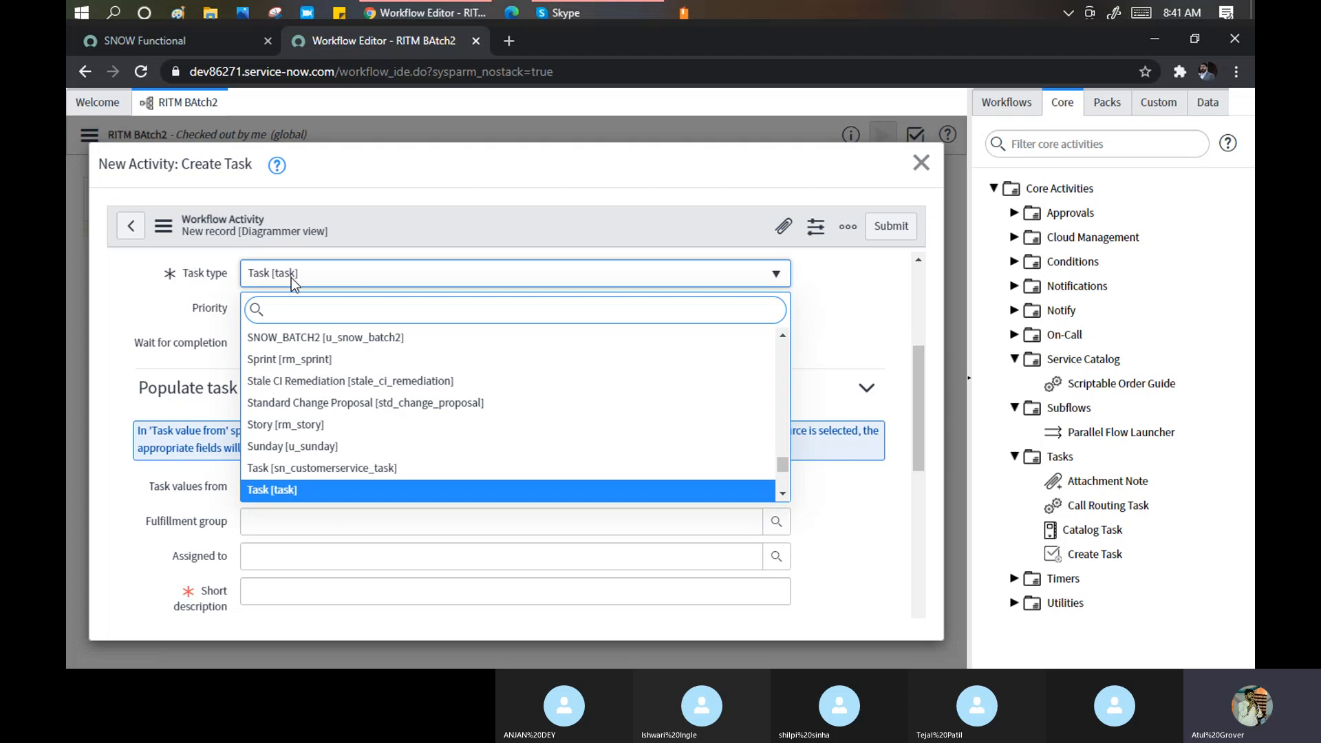
scroll(358, 389, down, 3)
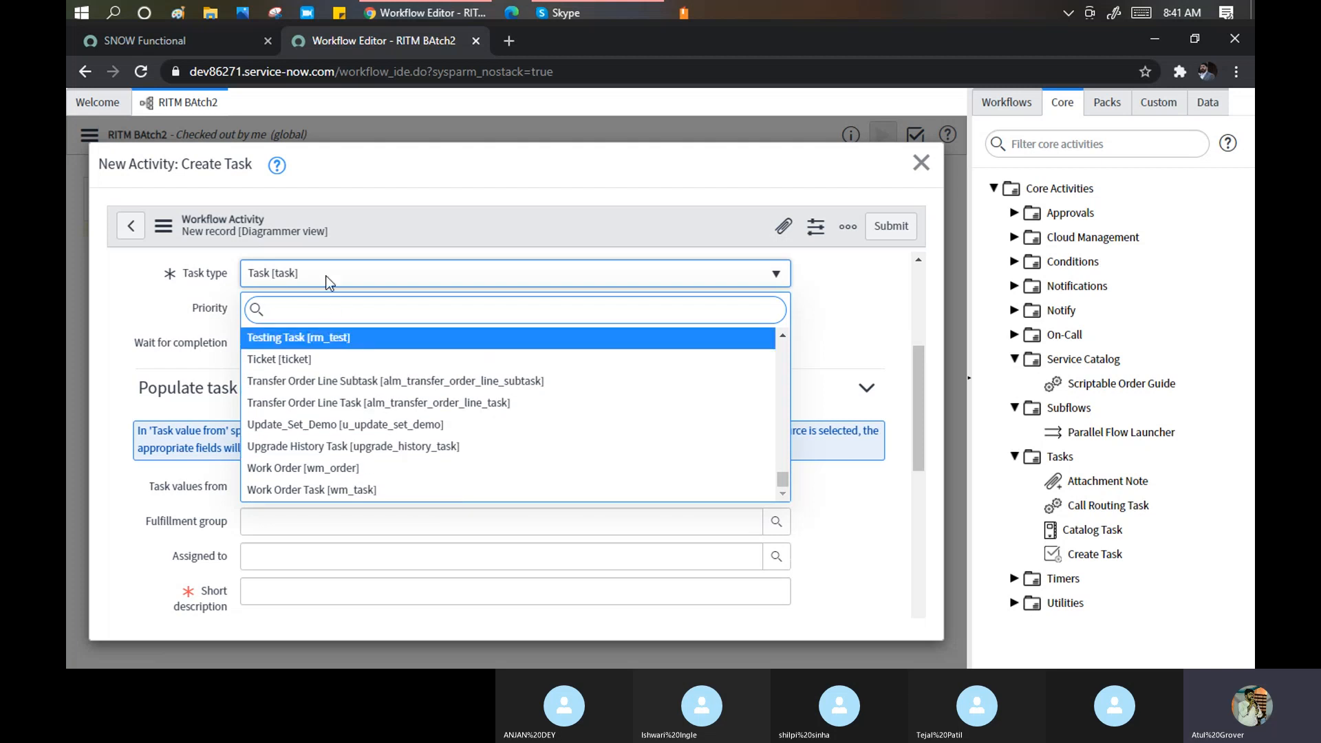
click(124, 291)
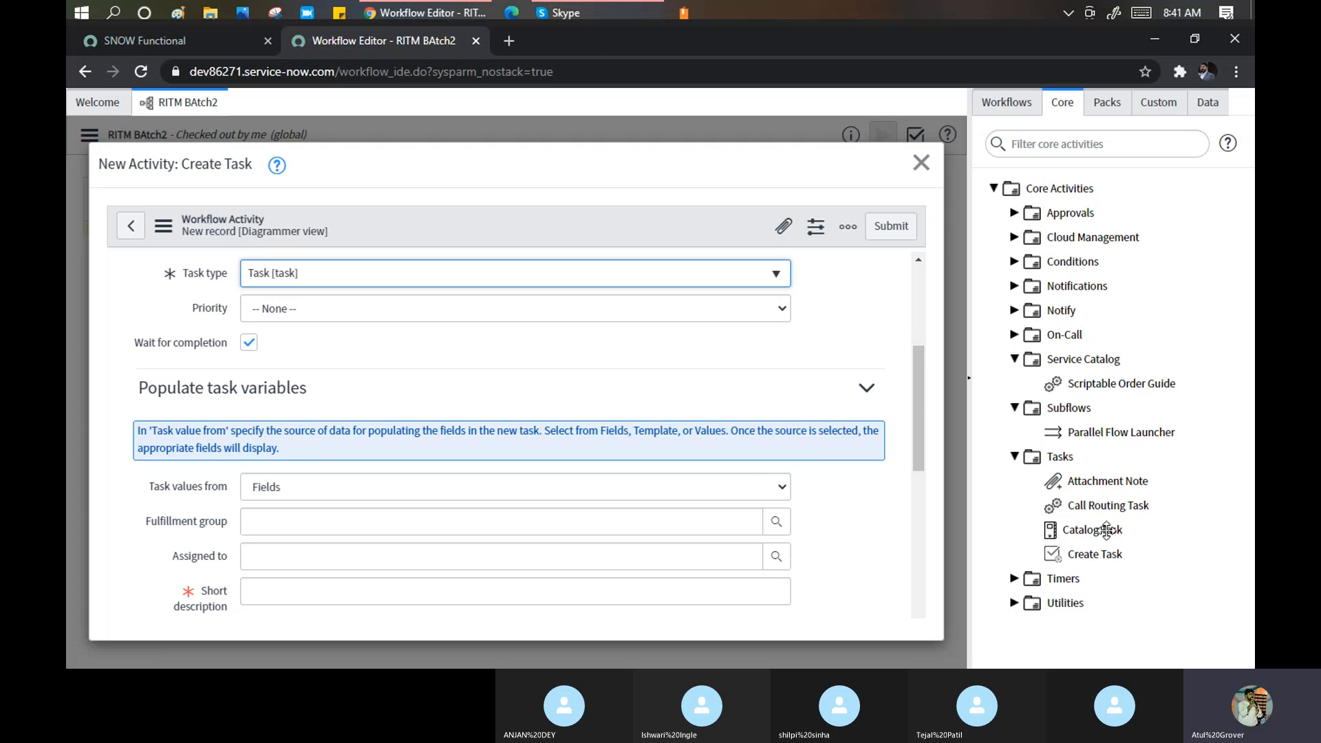
mouse_move(1104, 531)
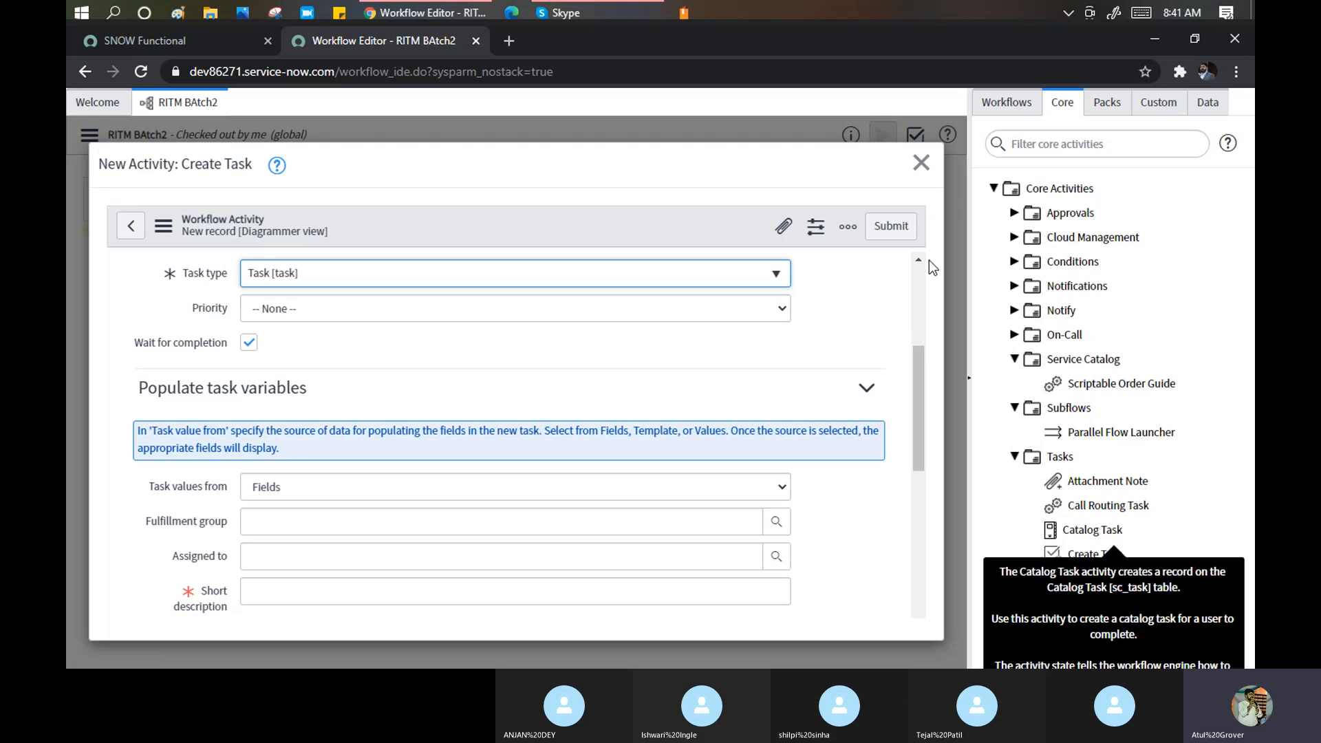
click(923, 162)
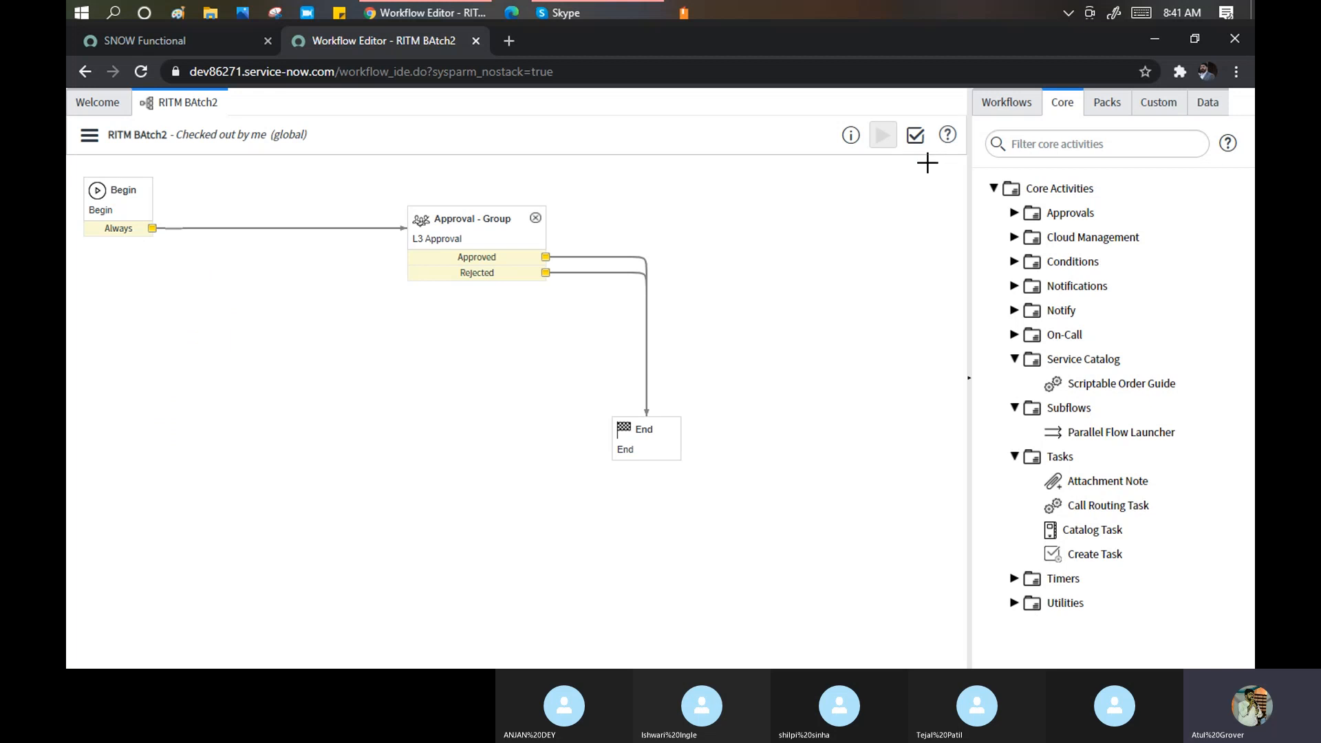
Add a Catalog Task core activity to the canvas beside the L3 Approval and name it "Enquire Answer", leaving its priority at None.
mouse_move(1095, 532)
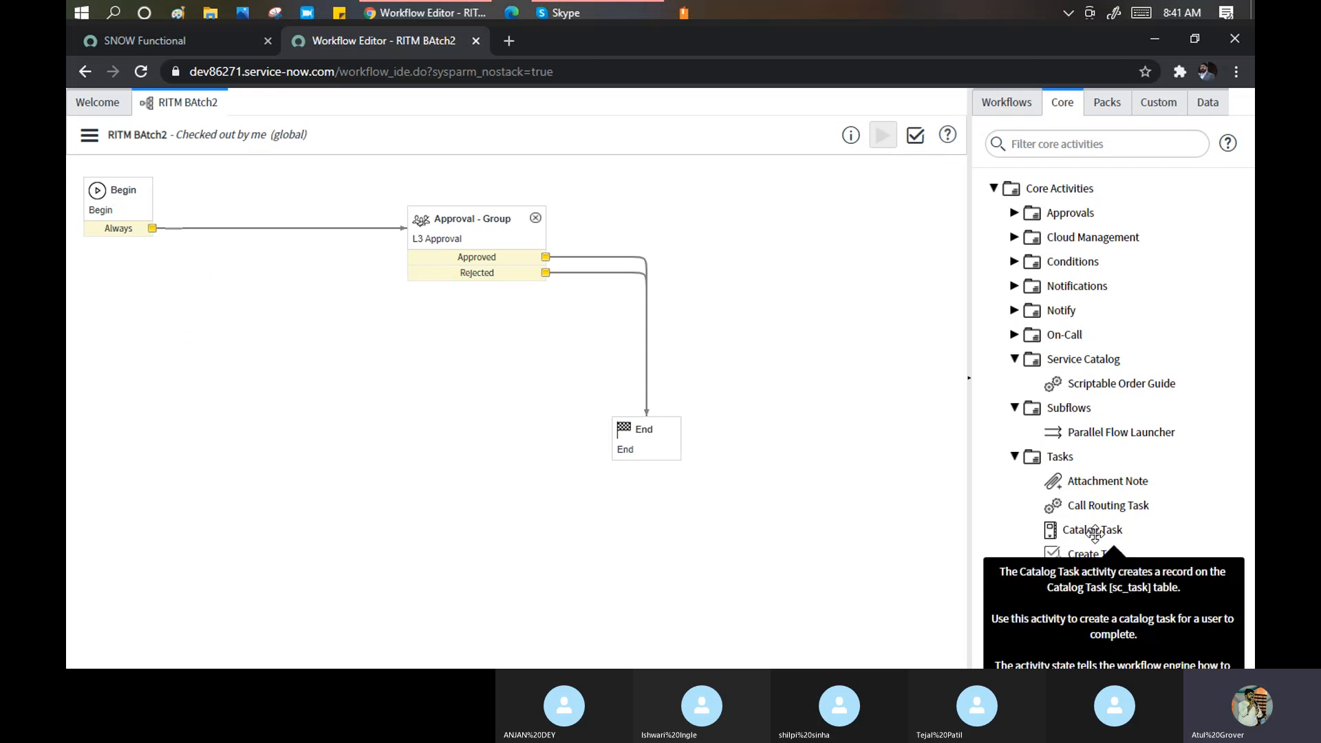
drag(1094, 532, 781, 275)
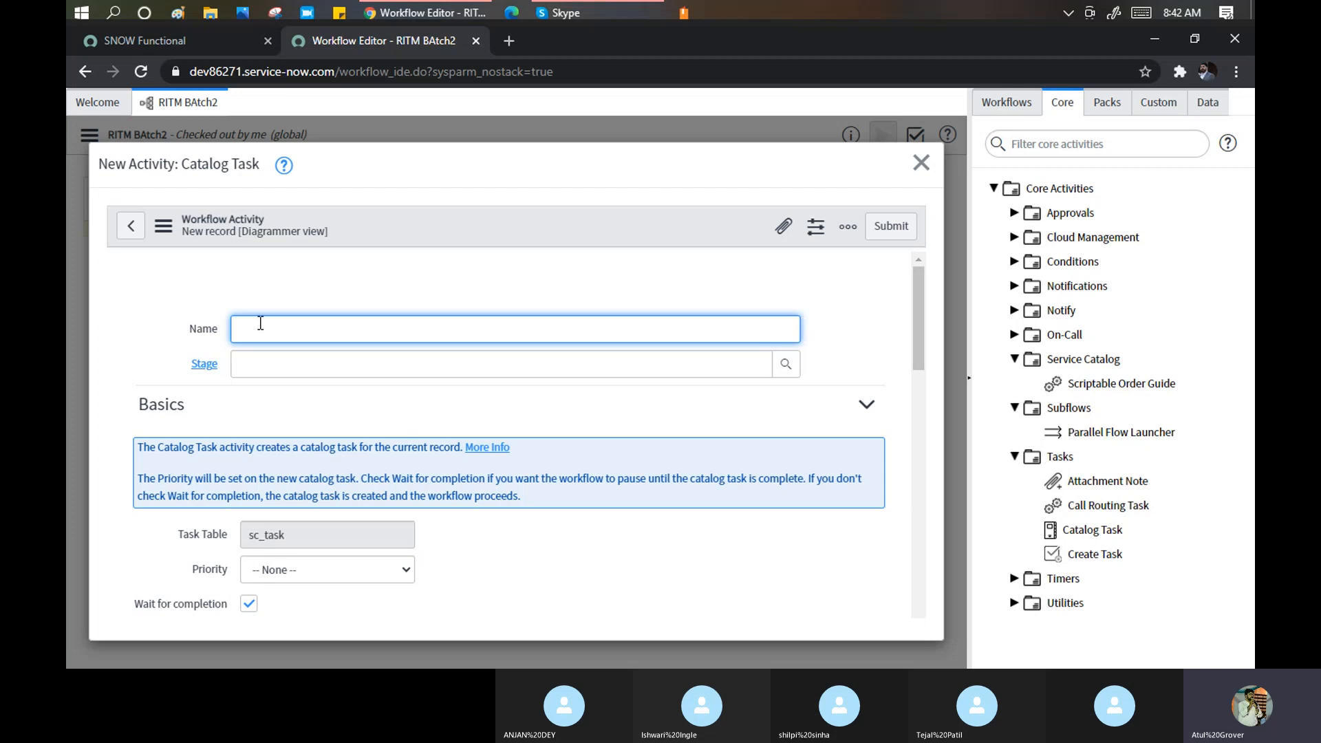
text(Enquire Answer)
scroll(275, 355, down, 4)
click(311, 316)
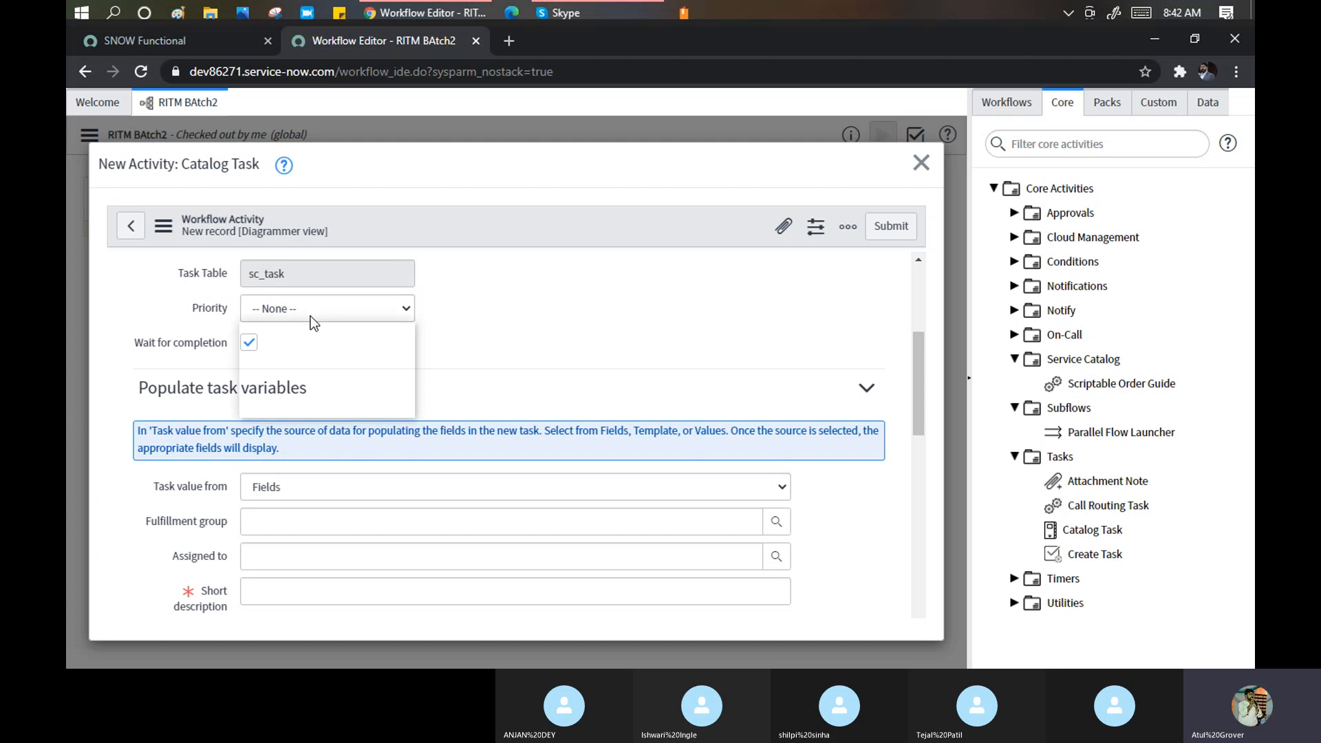
click(275, 362)
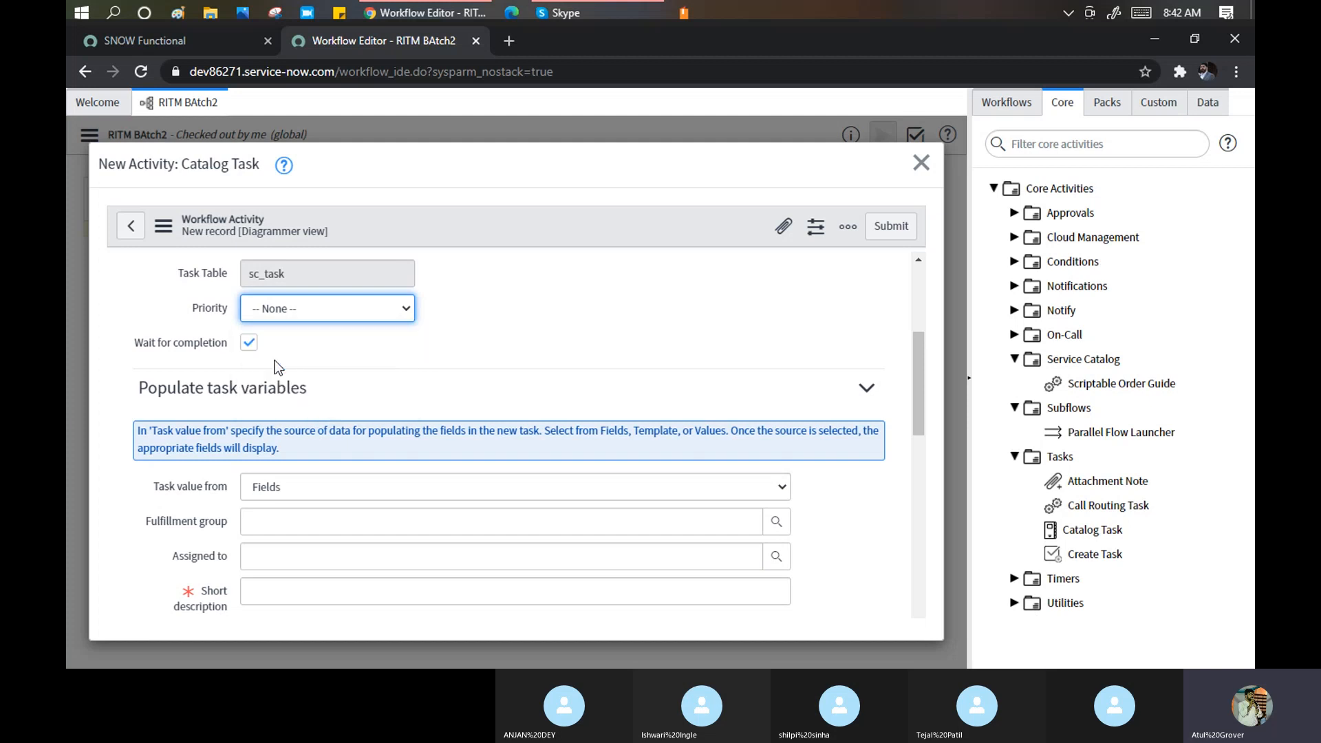
Keep Fields as the source of the task values and set the fulfillment group to HR Admin.
scroll(361, 373, down, 1)
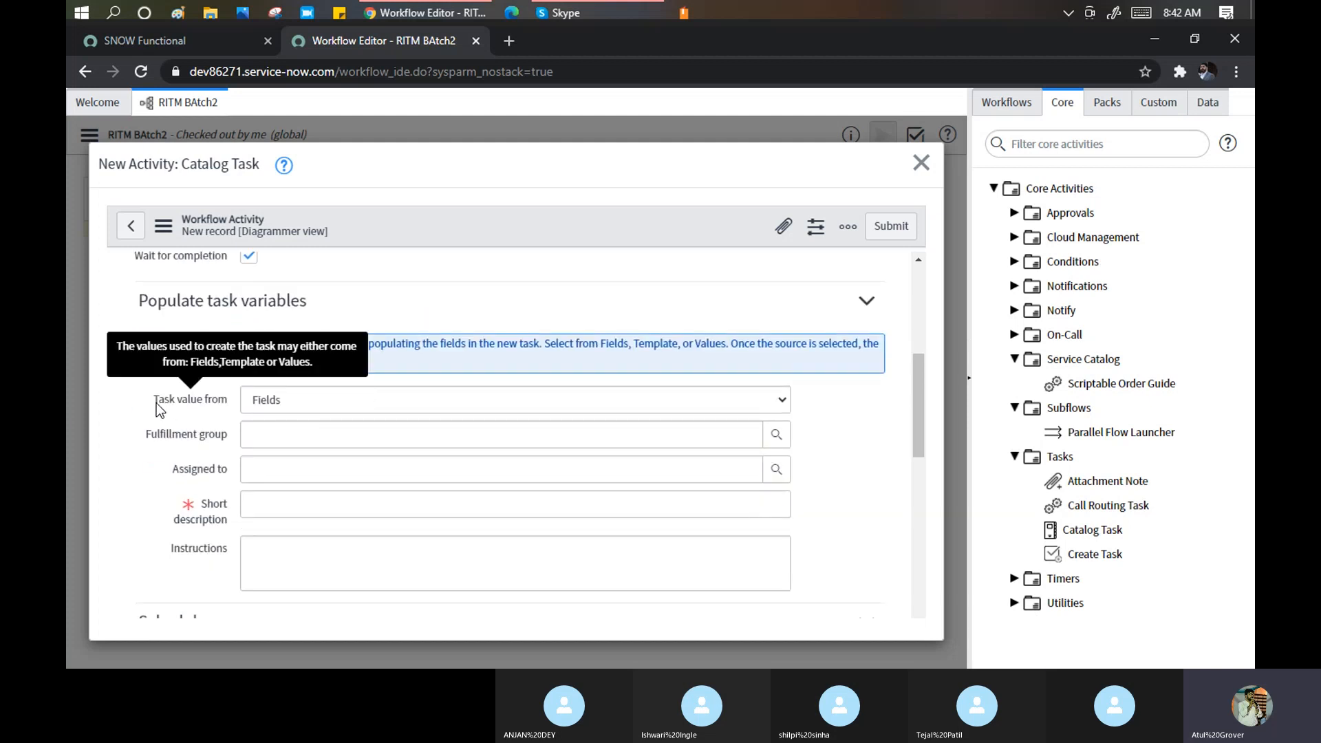
click(295, 403)
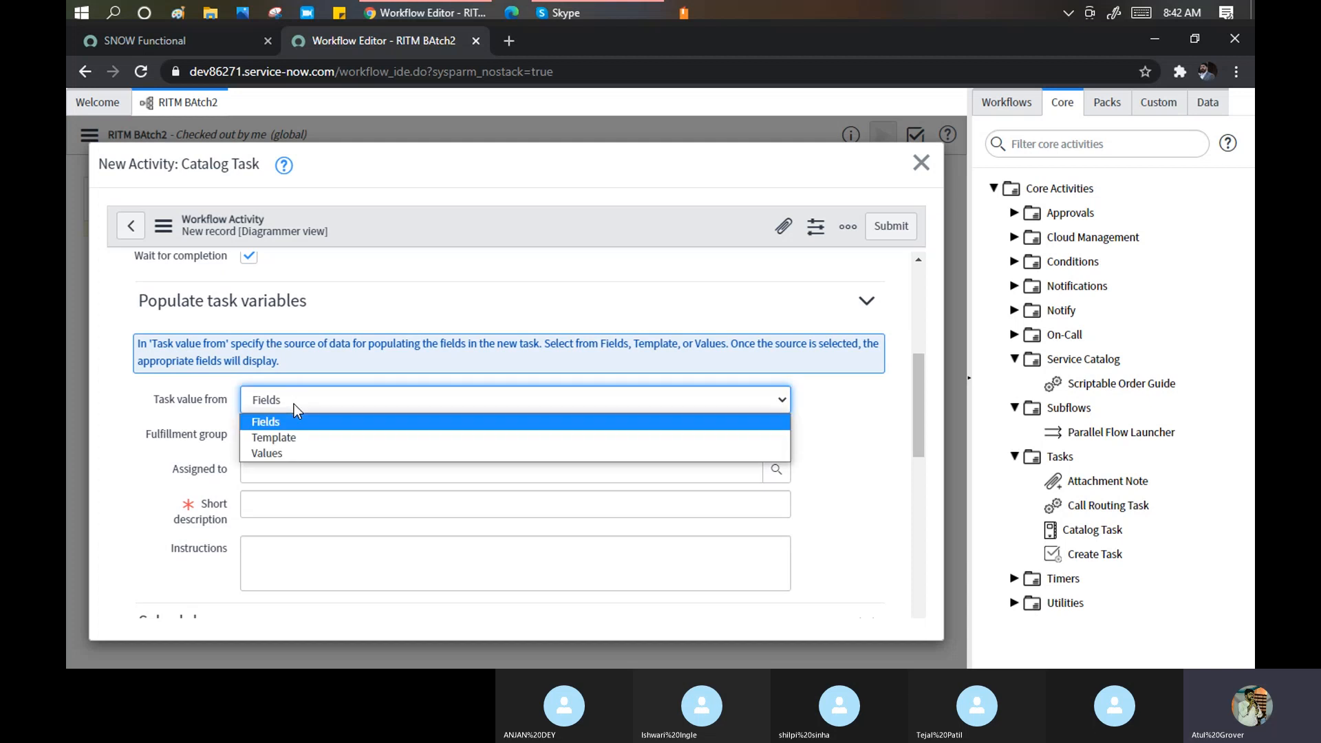
click(294, 404)
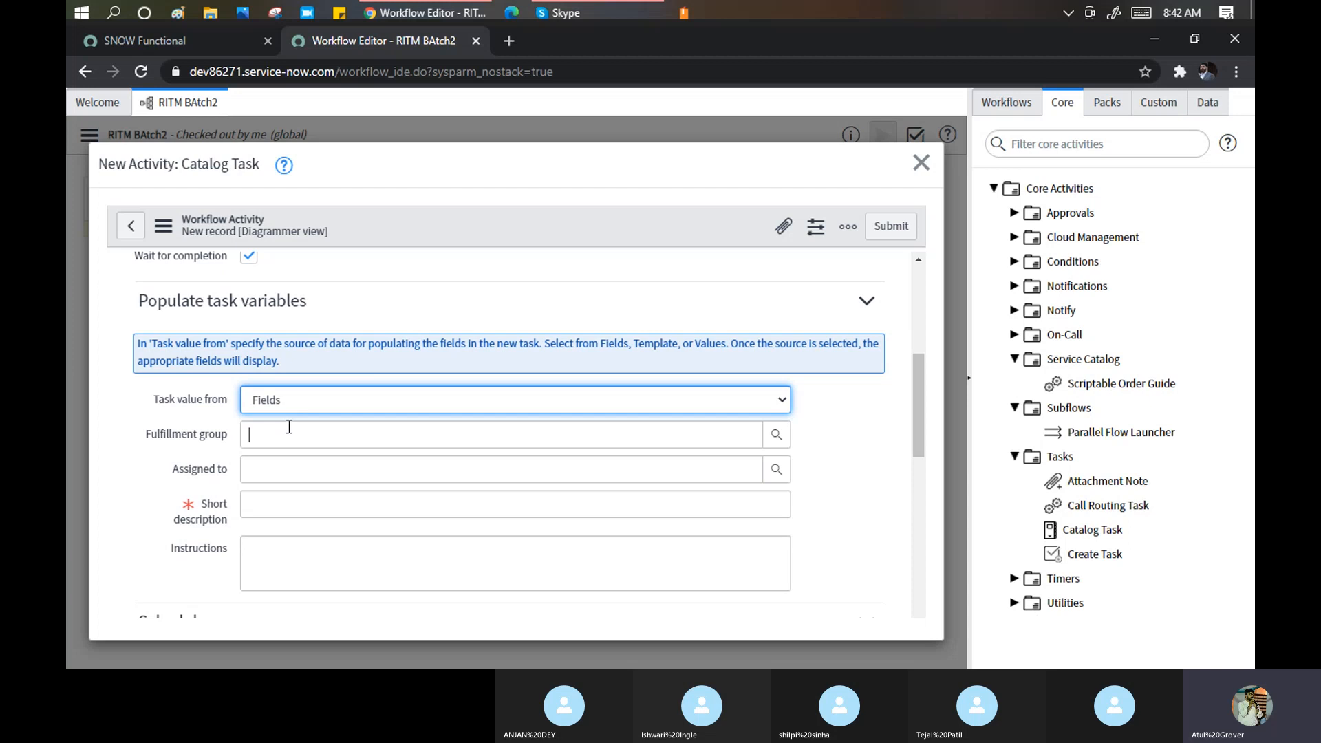
text(HR)
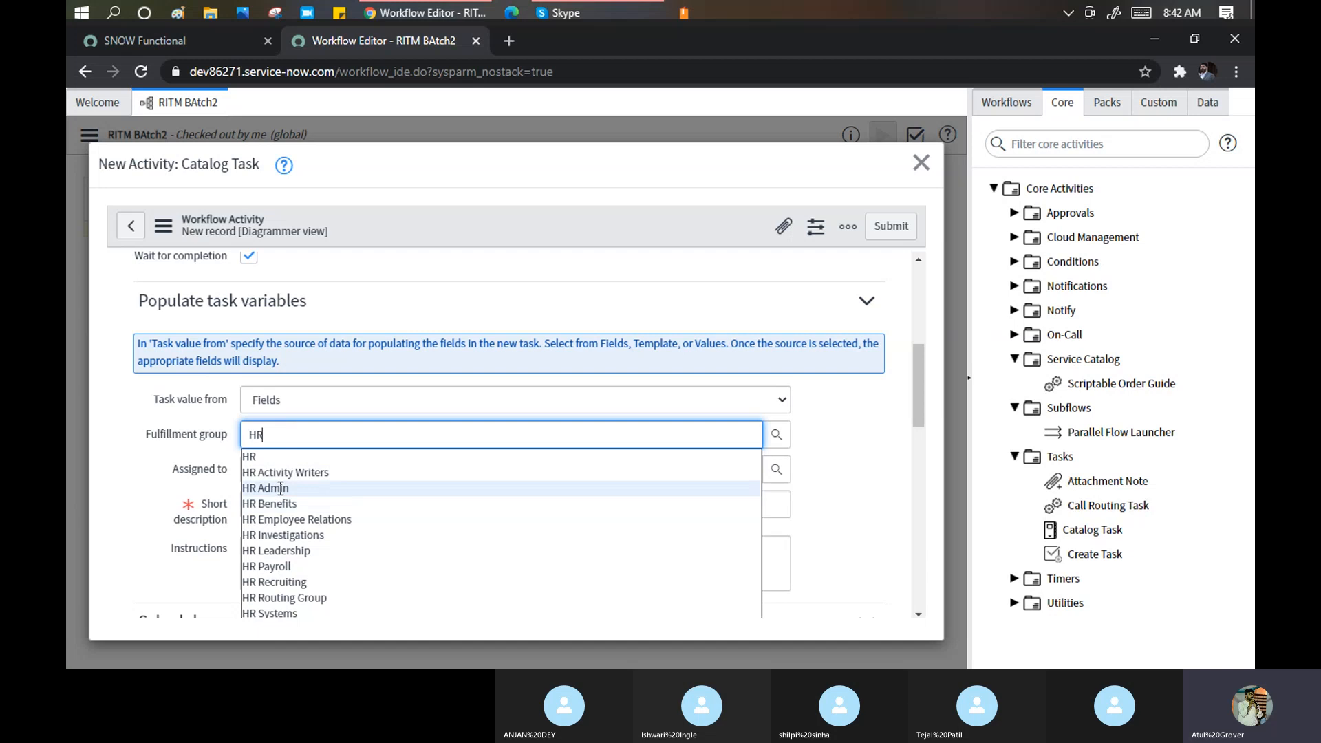
click(279, 489)
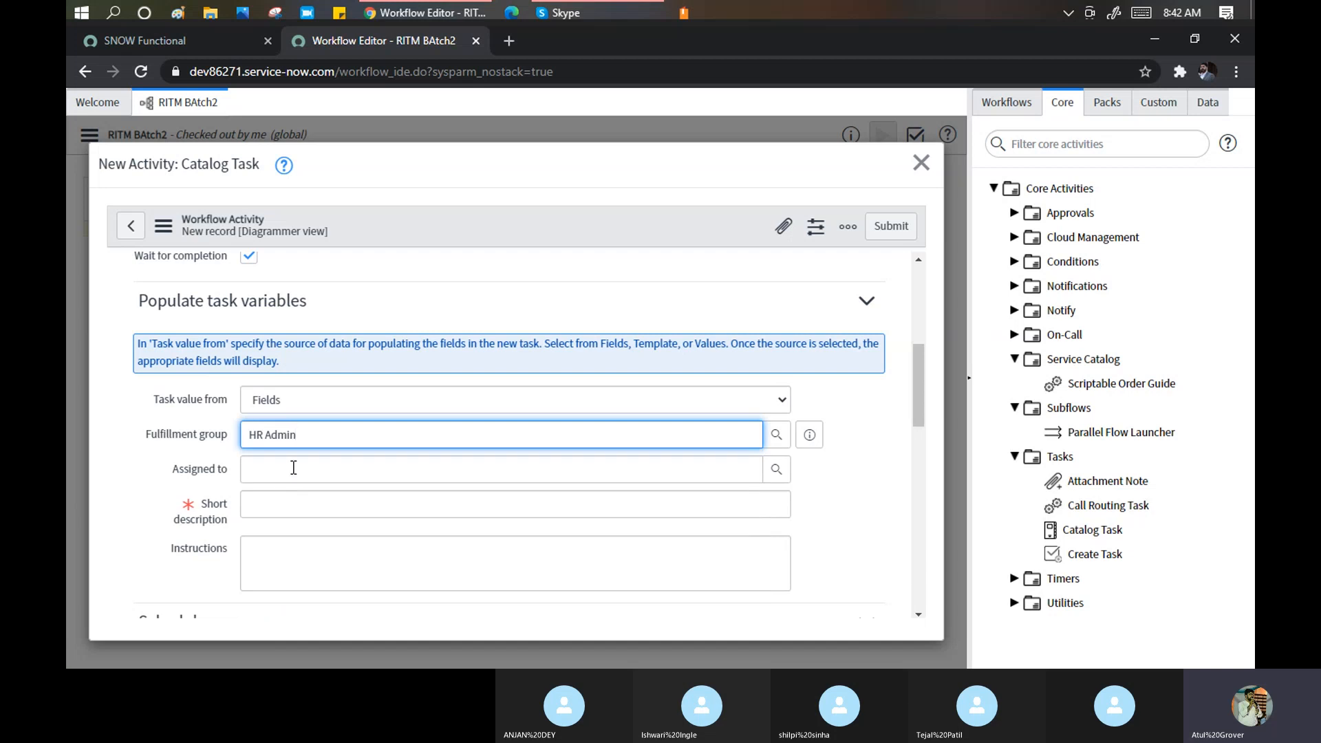
Enter the short description "Callto user and Aswer teh quesry" and submit the catalog task without selecting any variables.
click(280, 501)
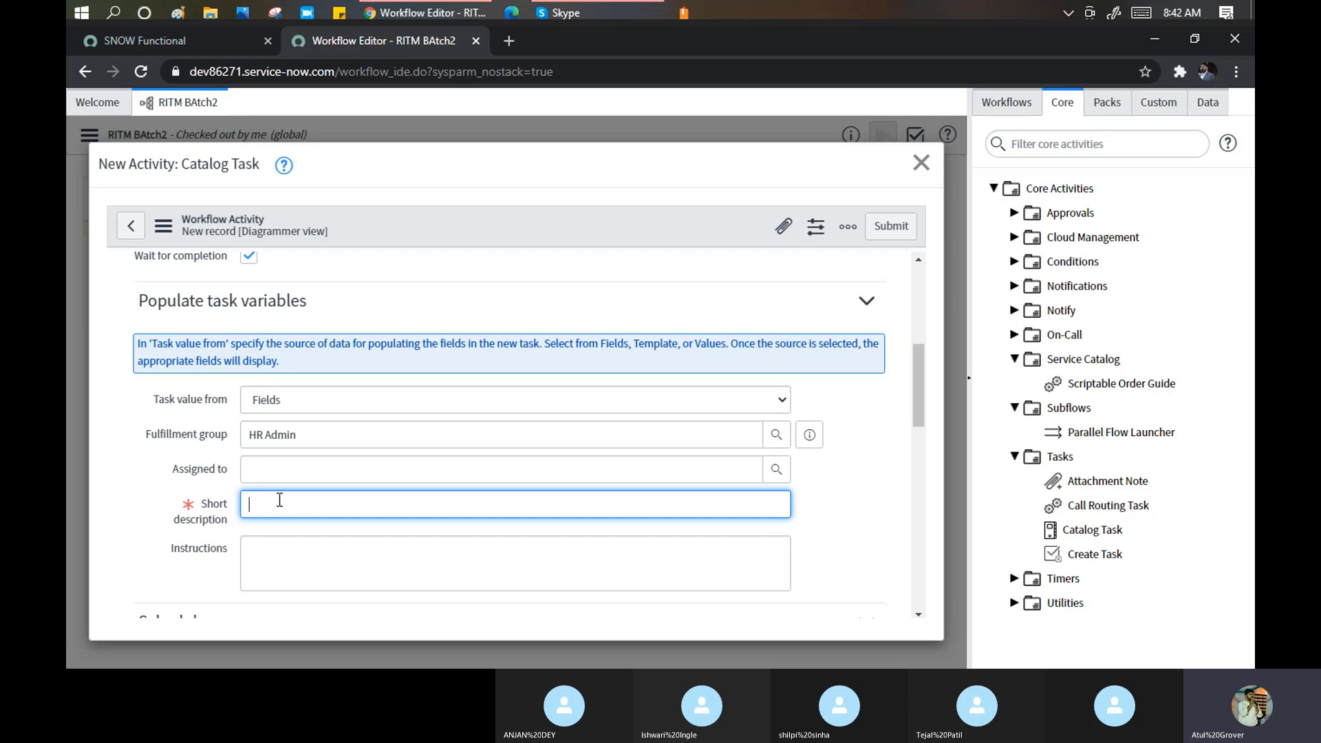
text(Callto user and Aswer t)
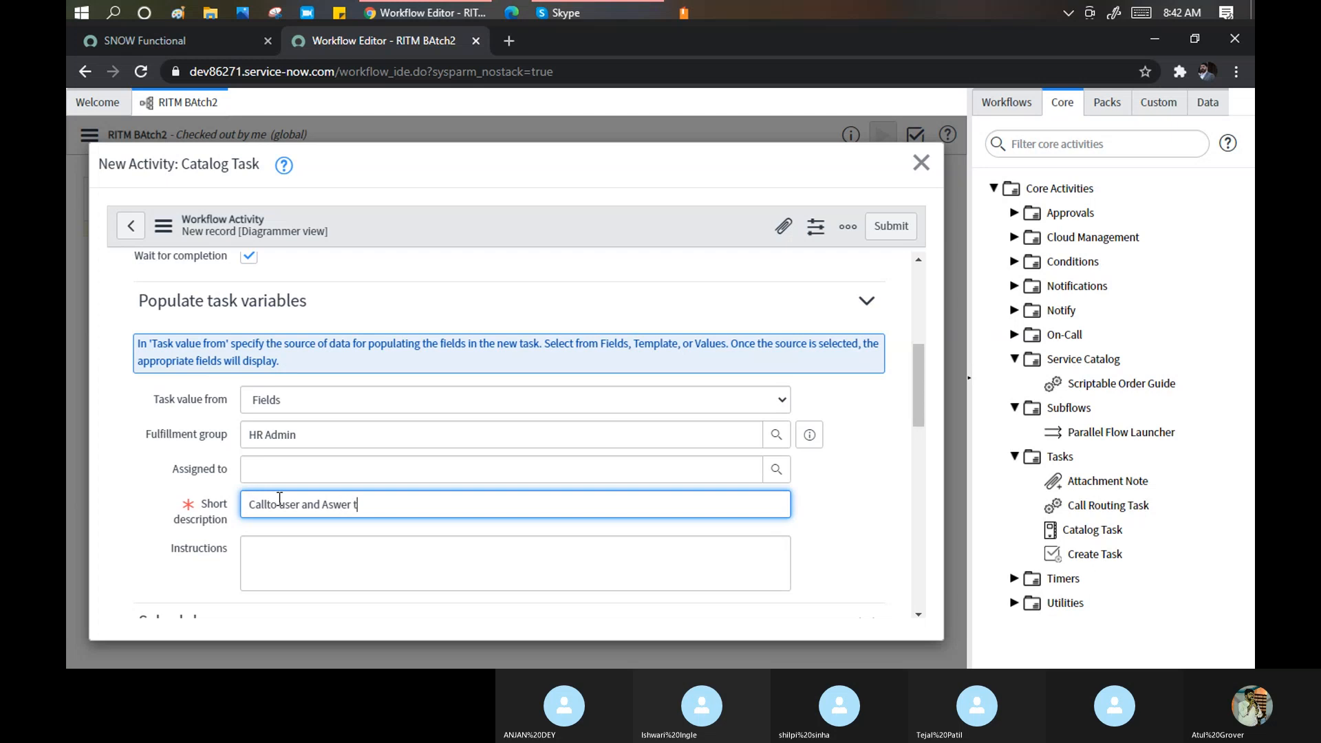
text(eh quesry)
scroll(363, 495, down, 1)
scroll(363, 496, down, 8)
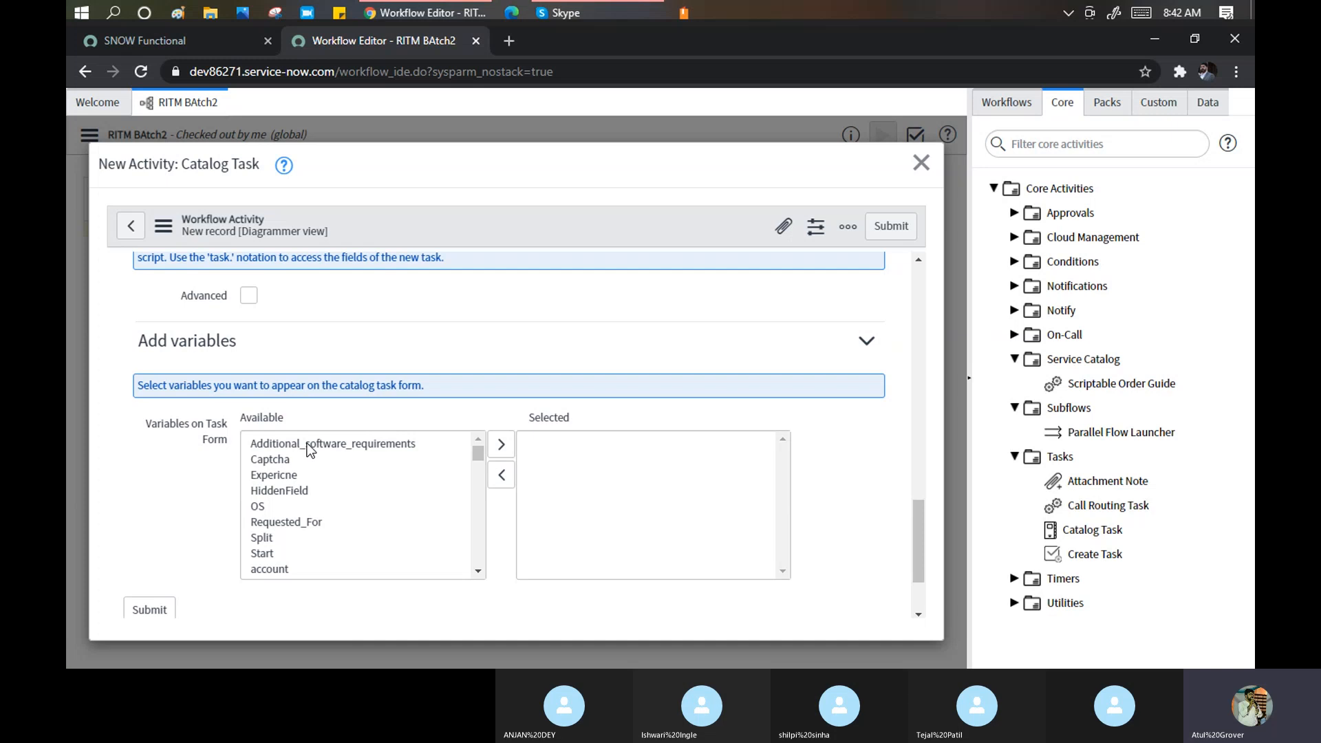
scroll(288, 503, down, 3)
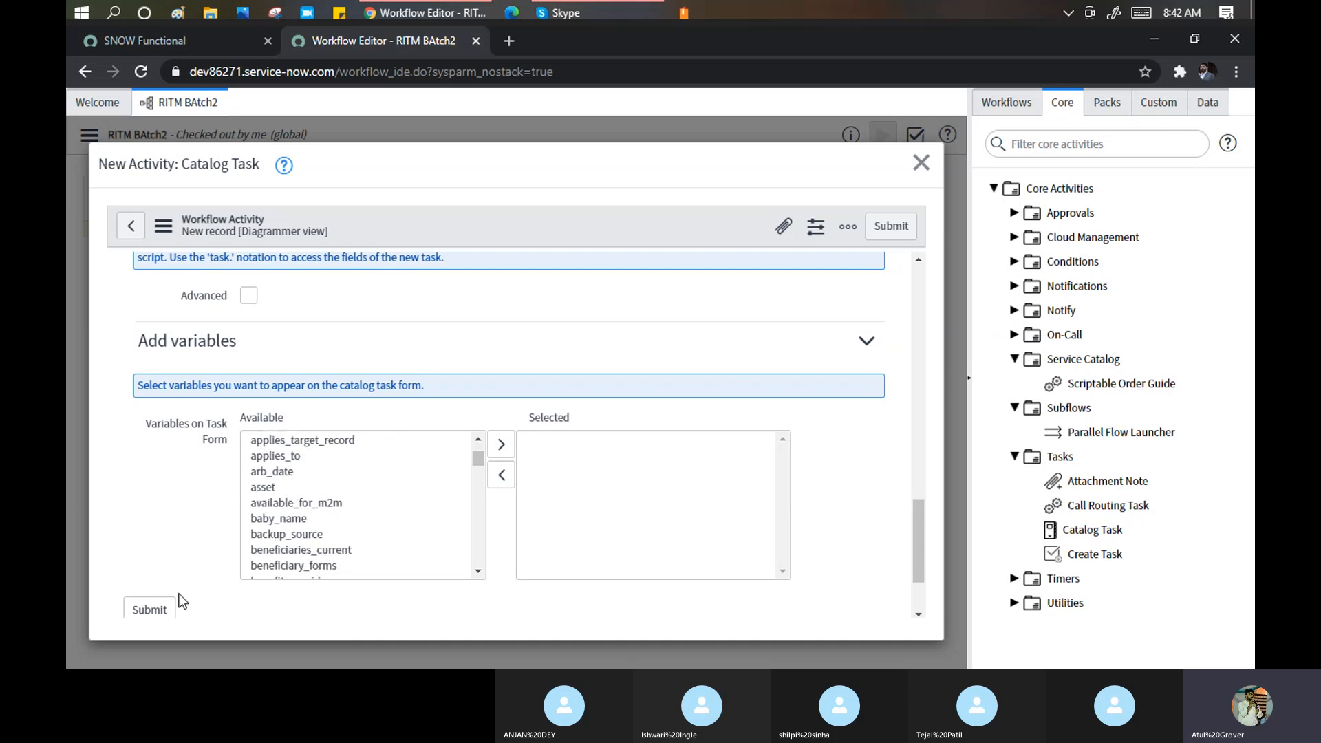
click(147, 612)
click(147, 612)
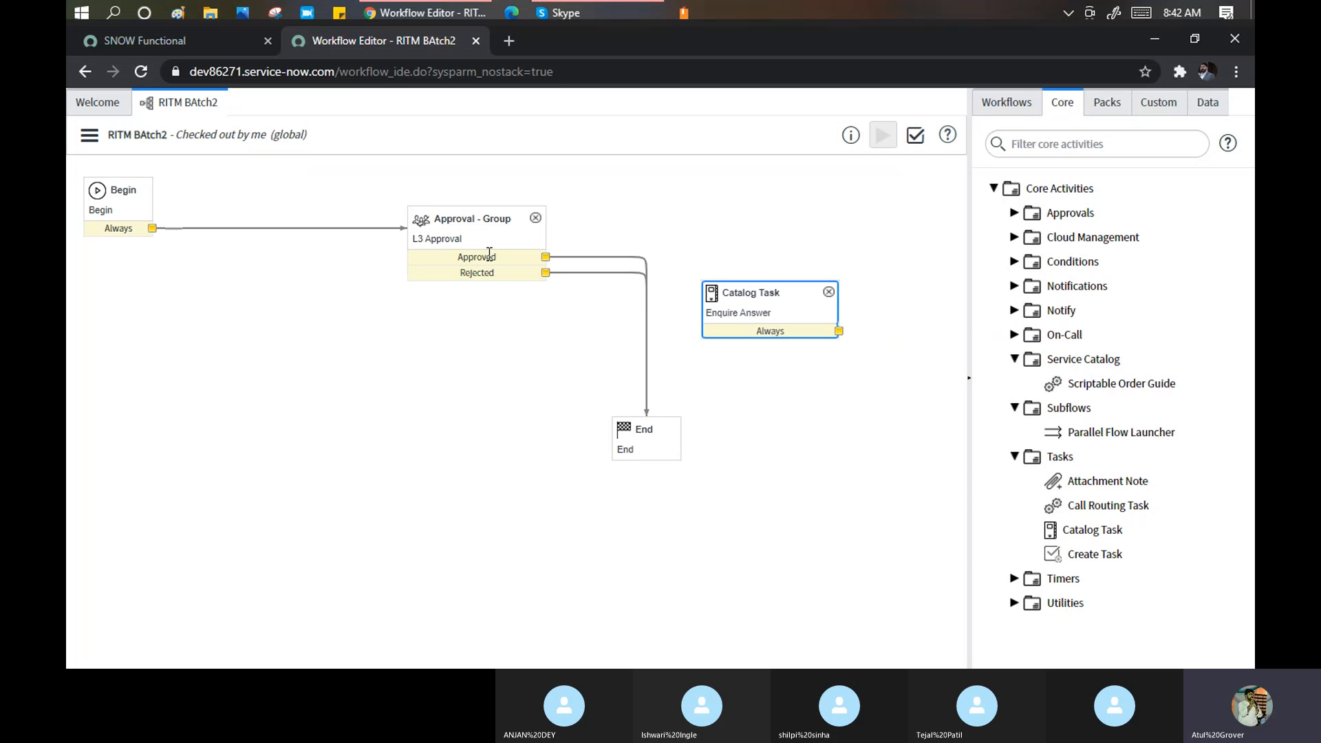
Delete the connection from the approval's Approved output to End and connect Approved to the Enquire Answer catalog task instead.
click(571, 259)
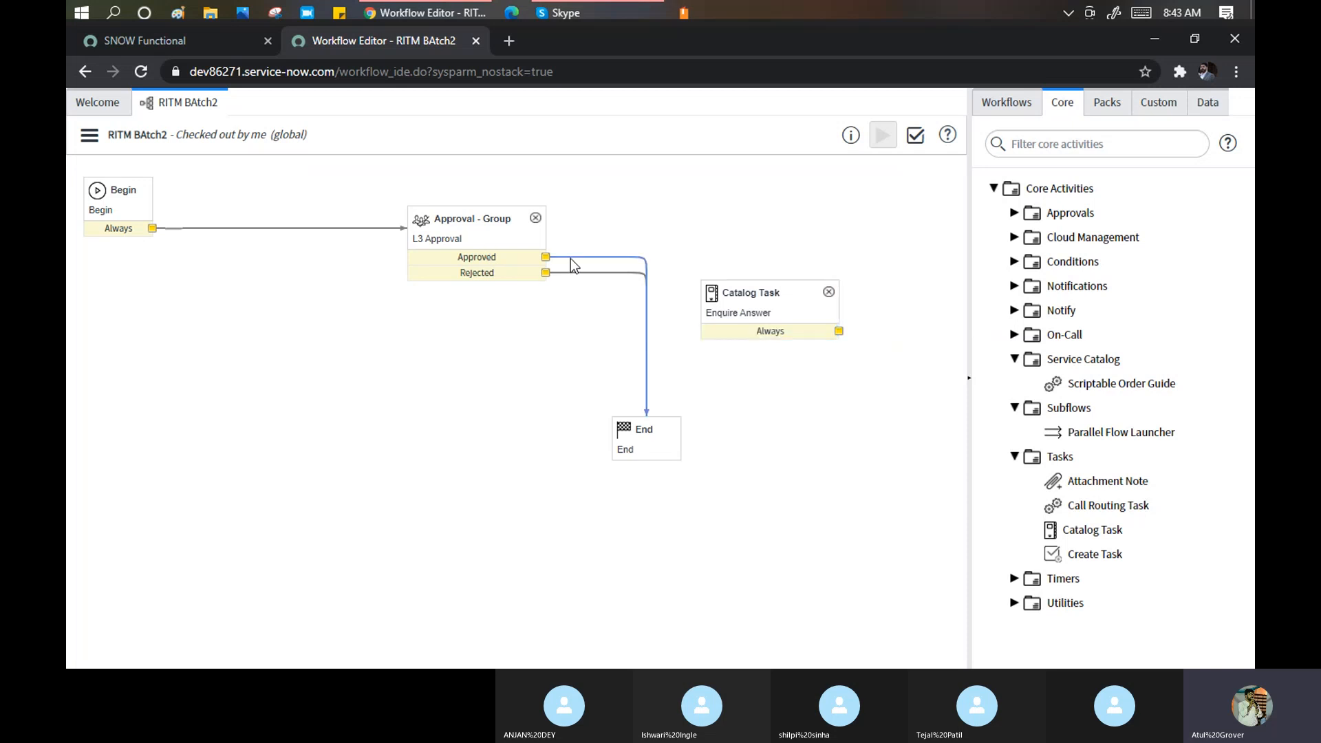
key(Delete)
drag(546, 258, 776, 295)
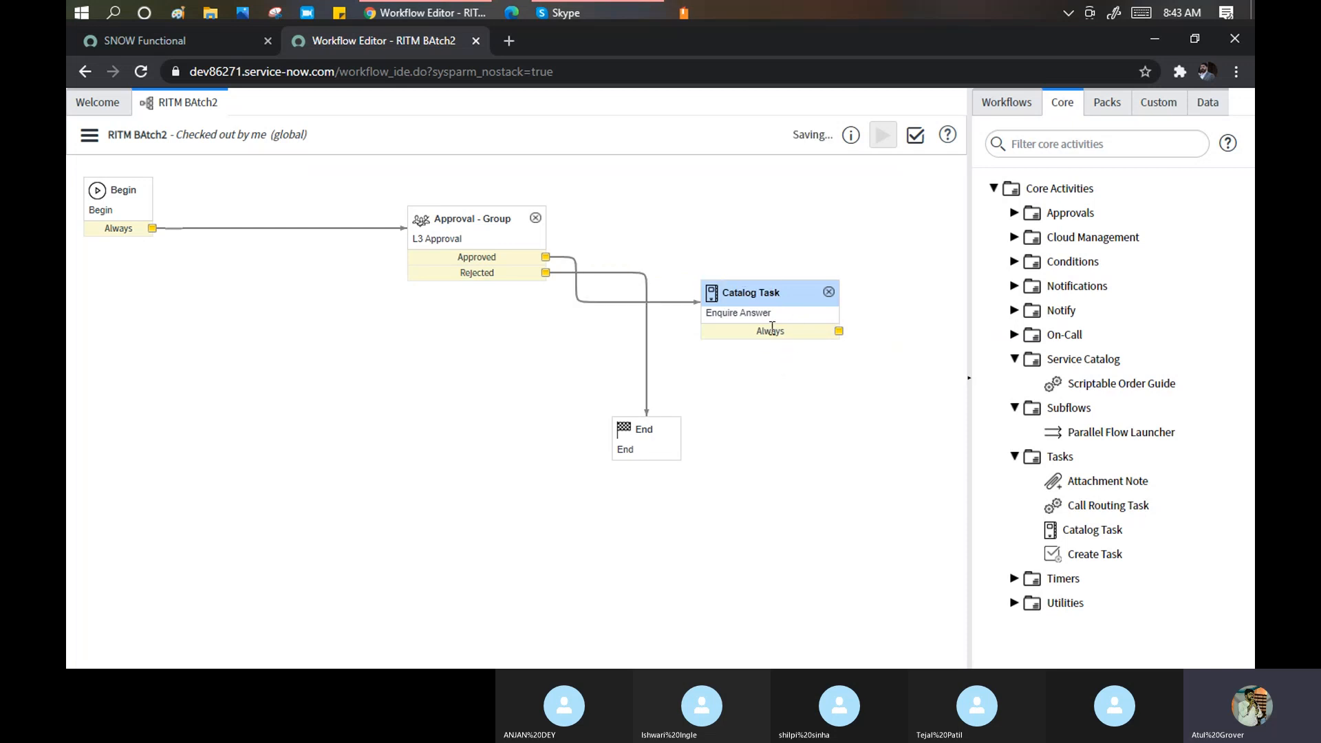
Move the Enquire Answer catalog task up, level with the approval, and connect its Always output to End.
drag(761, 290, 770, 214)
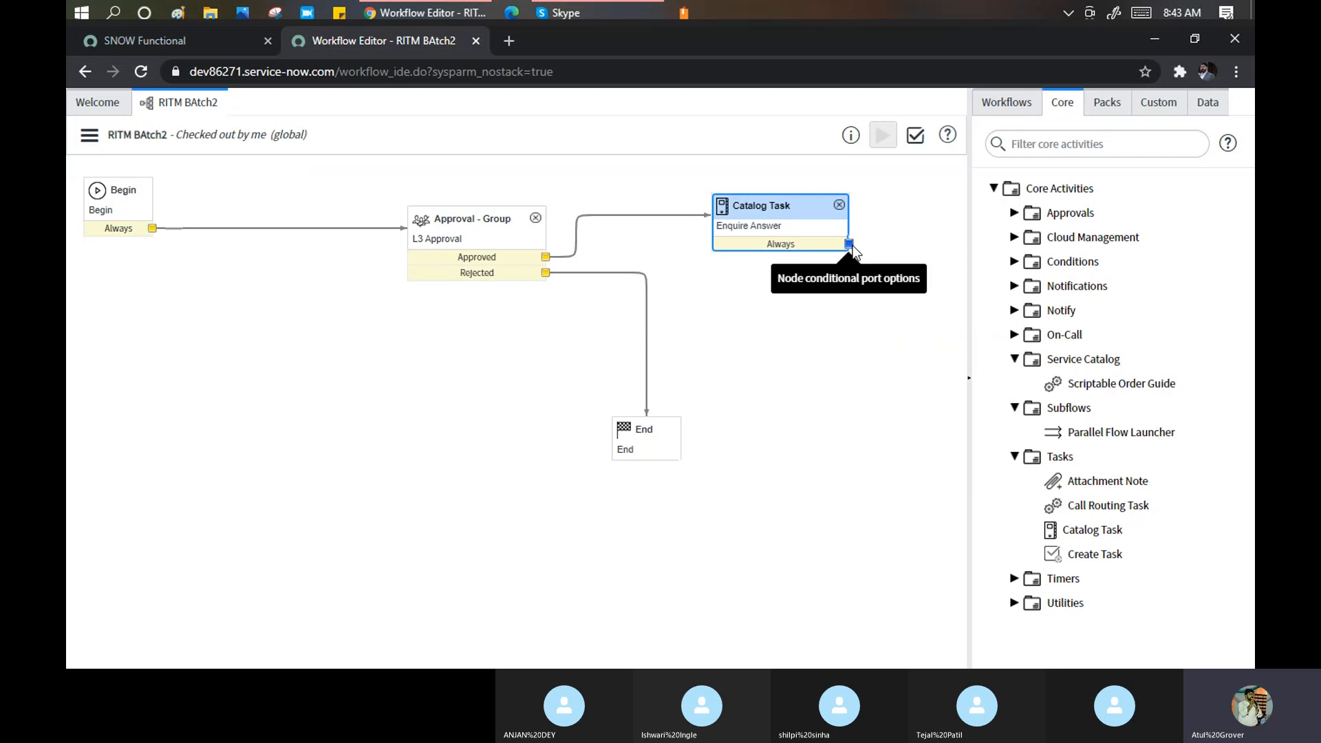
drag(858, 245, 652, 435)
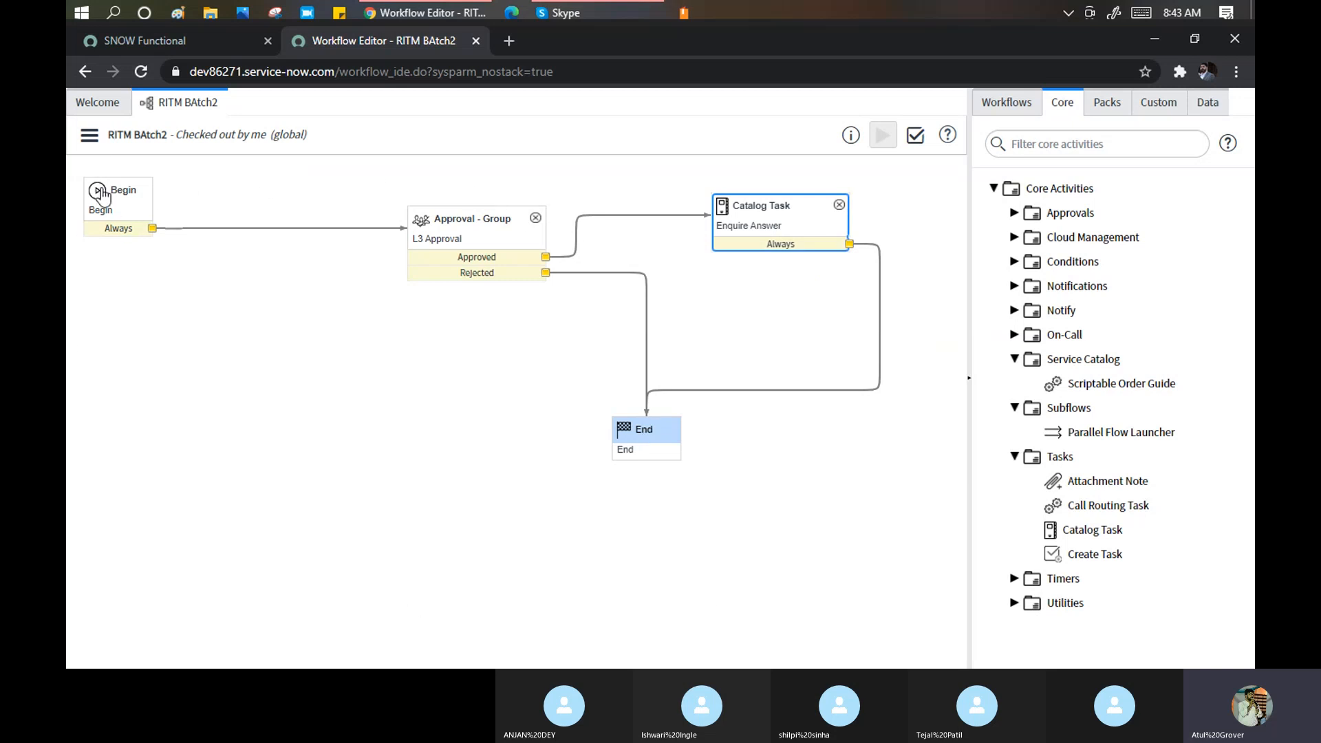
Validate the RITM BAtch2 workflow, check the report for warnings and critical issues, and publish the workflow.
click(90, 138)
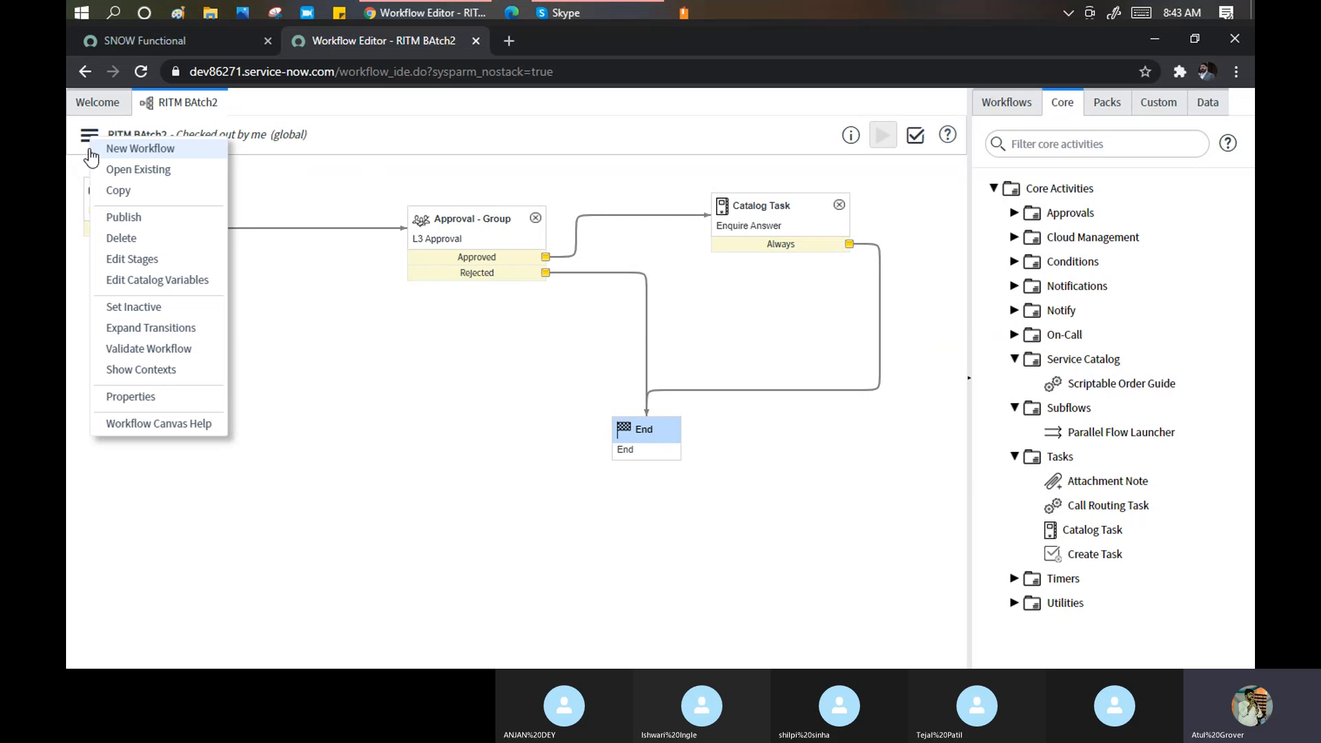
click(135, 349)
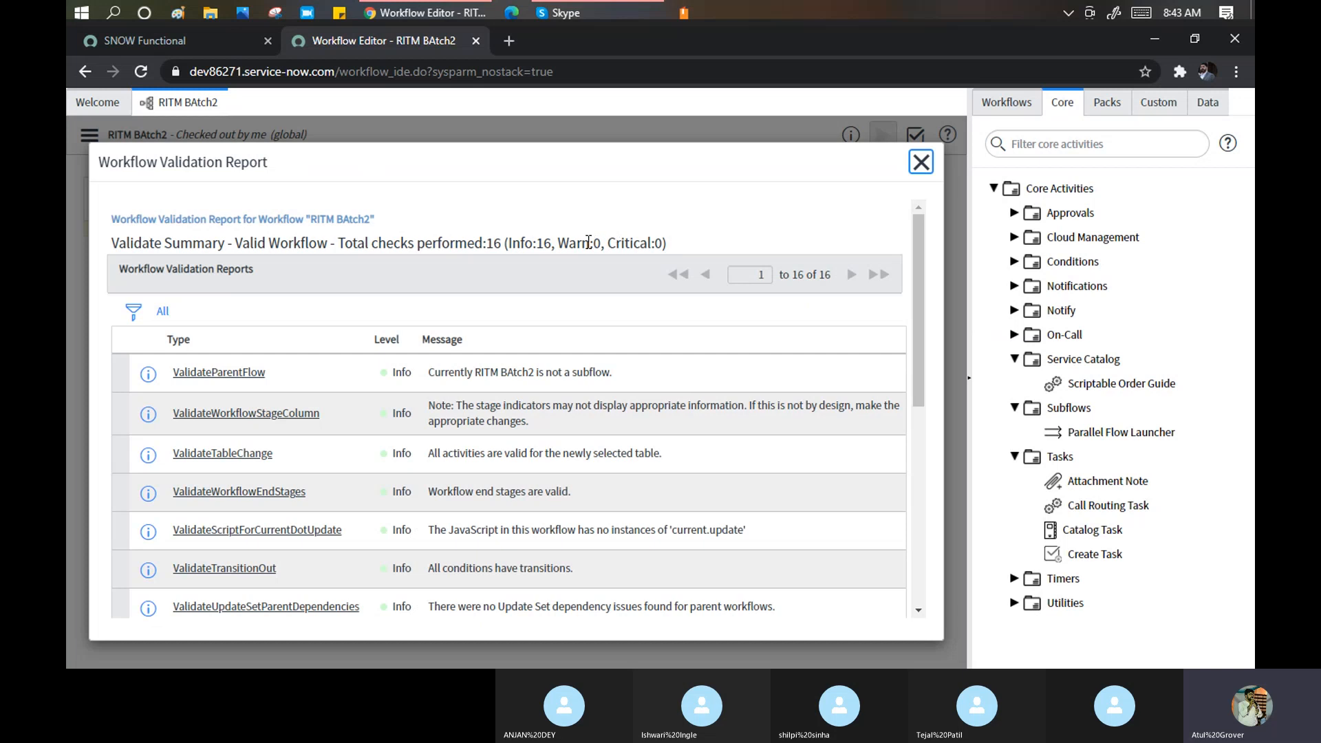
drag(589, 245, 619, 248)
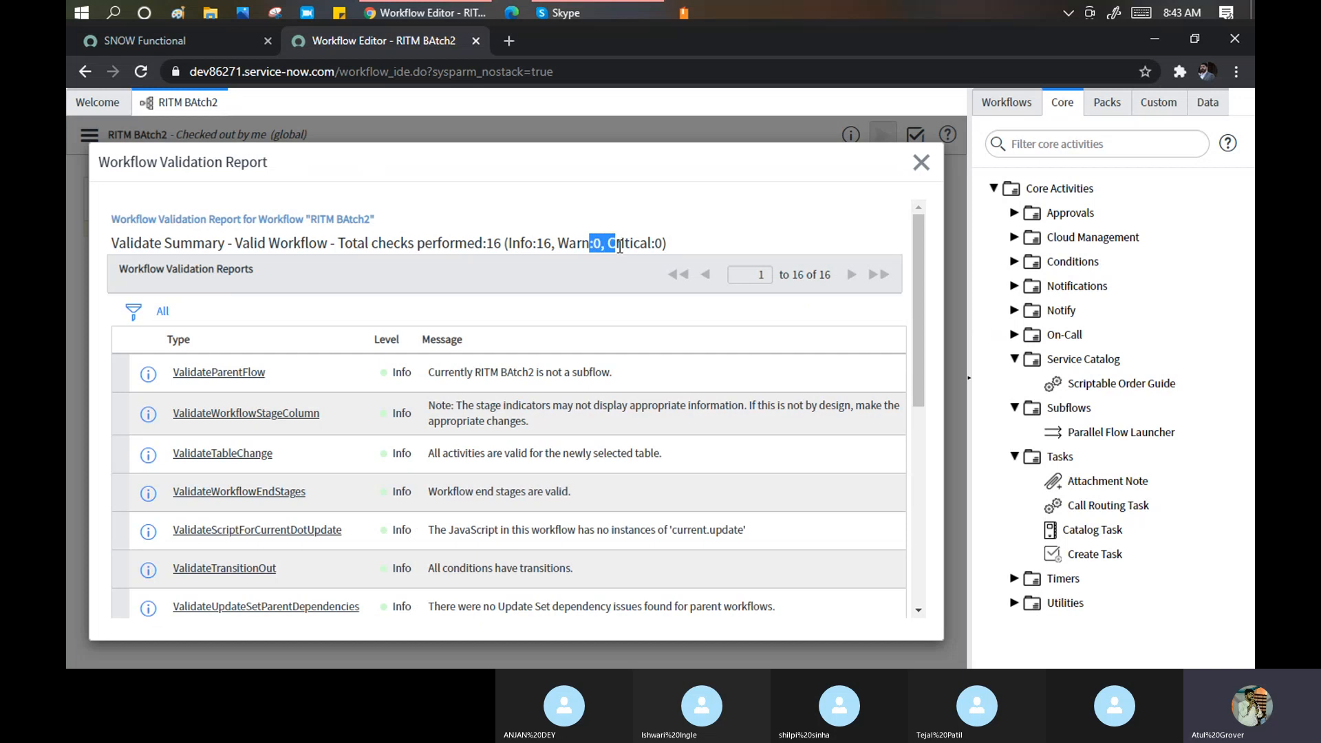
click(920, 163)
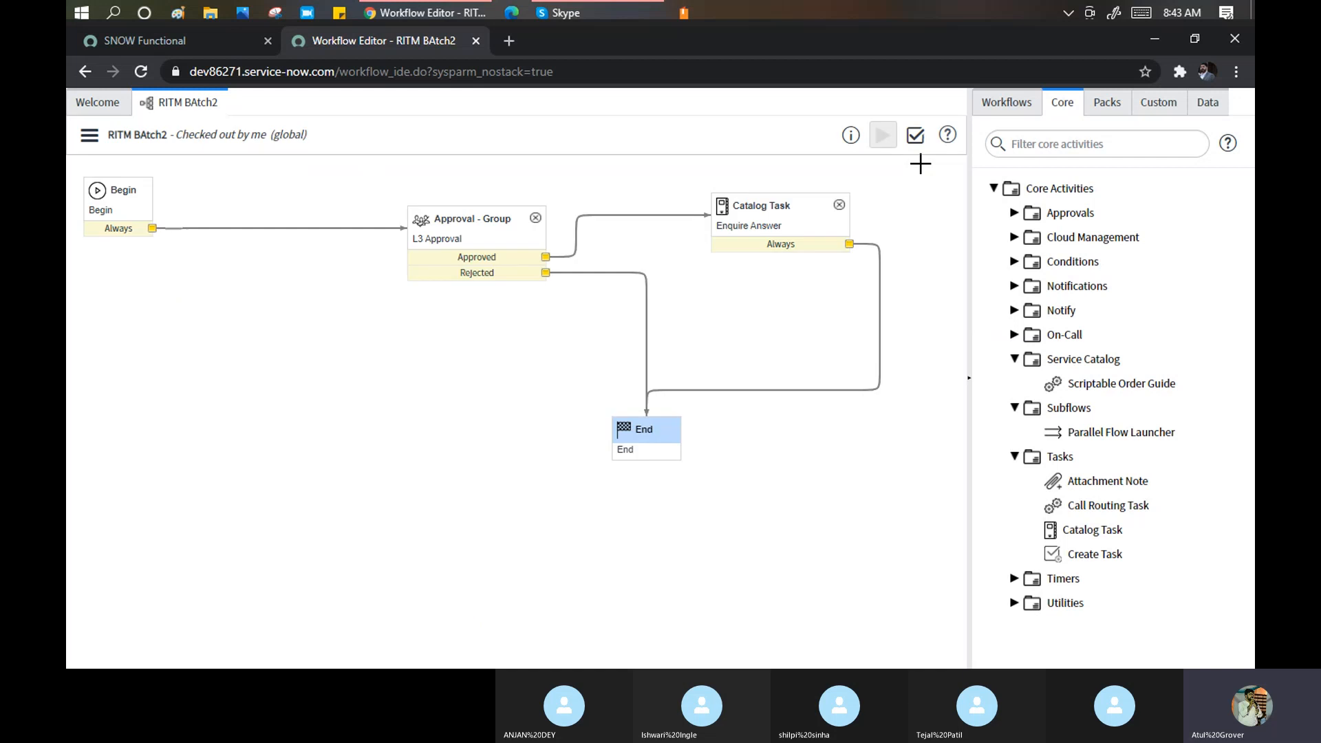
click(87, 140)
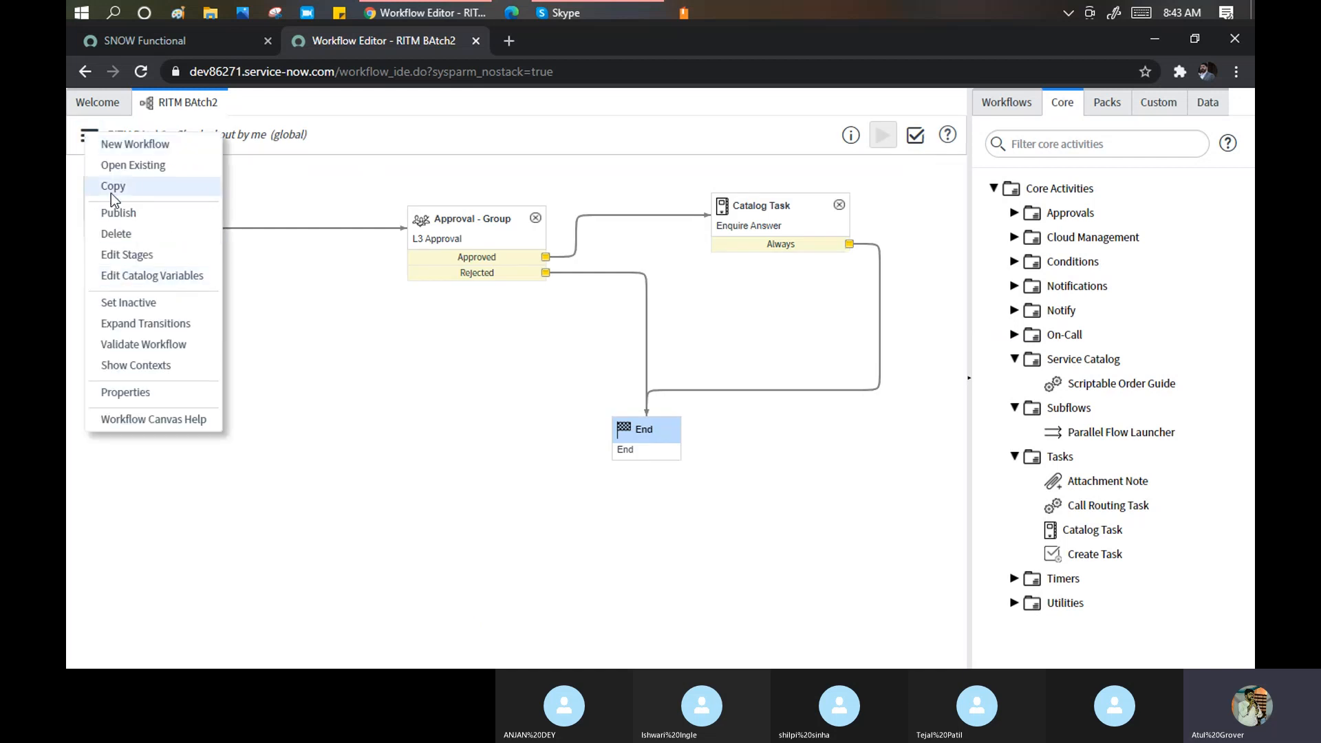
click(111, 212)
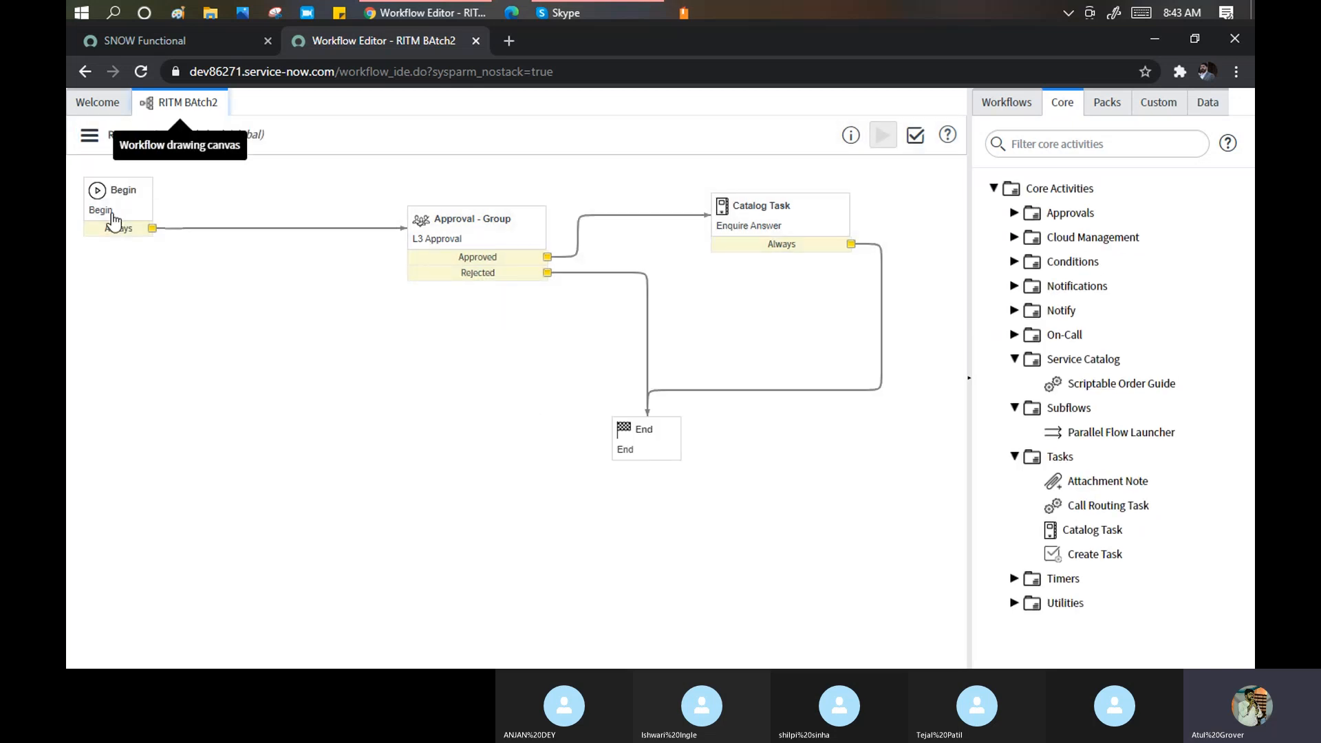
Return to the SNOW Functional browser tab, filter the navigator for "maintain it" and open Maintain Items.
click(191, 43)
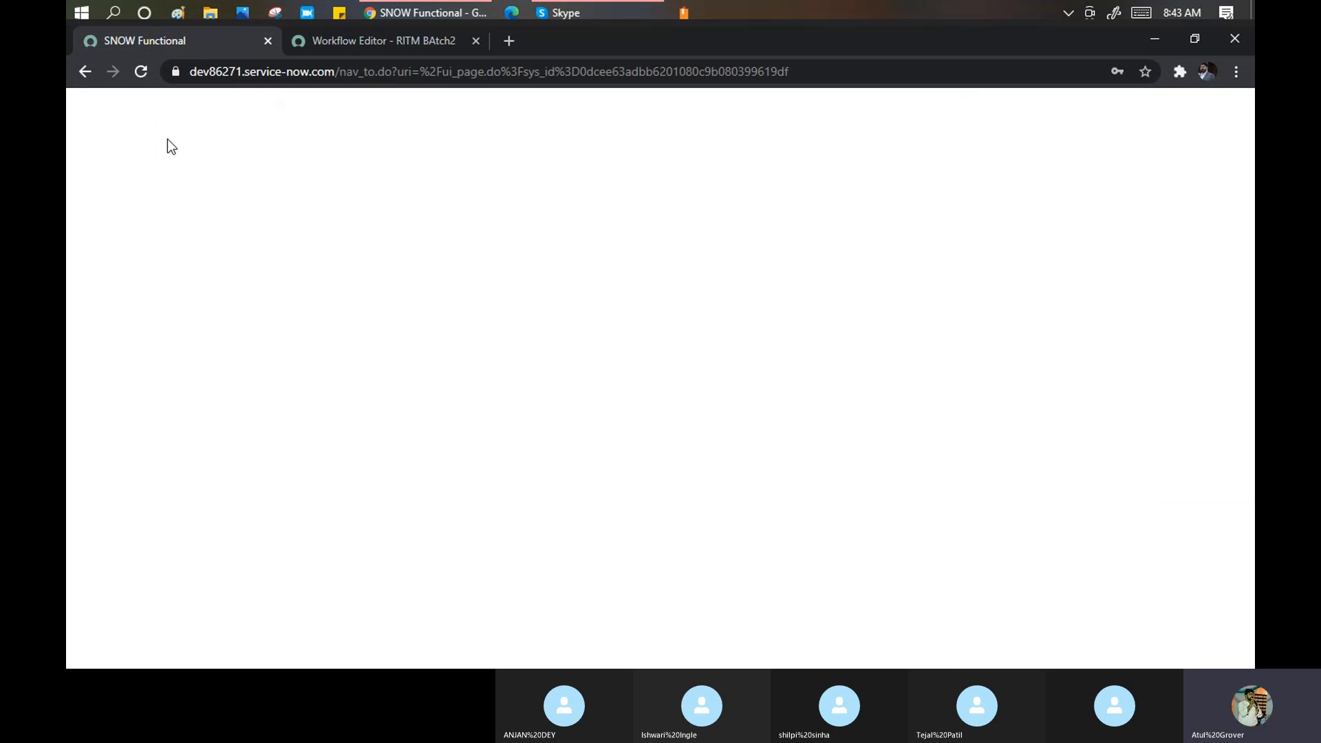
click(173, 160)
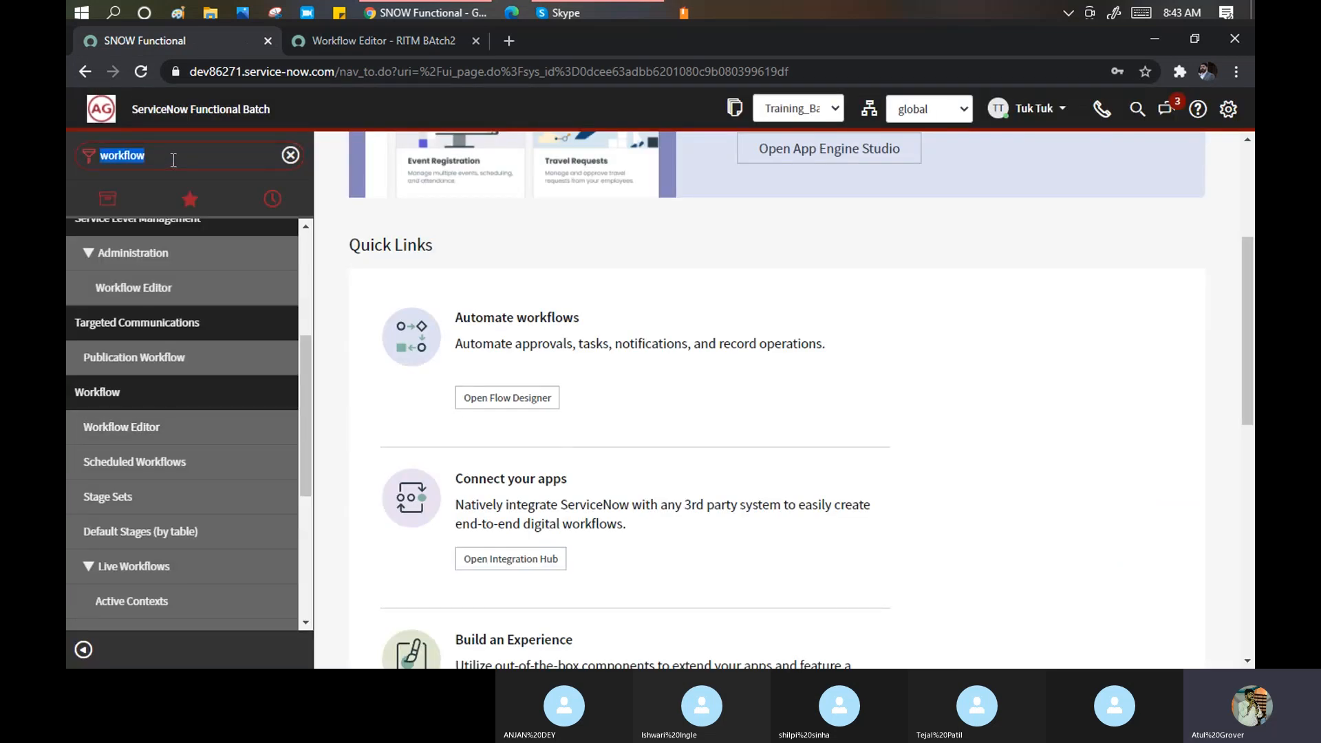
text(min)
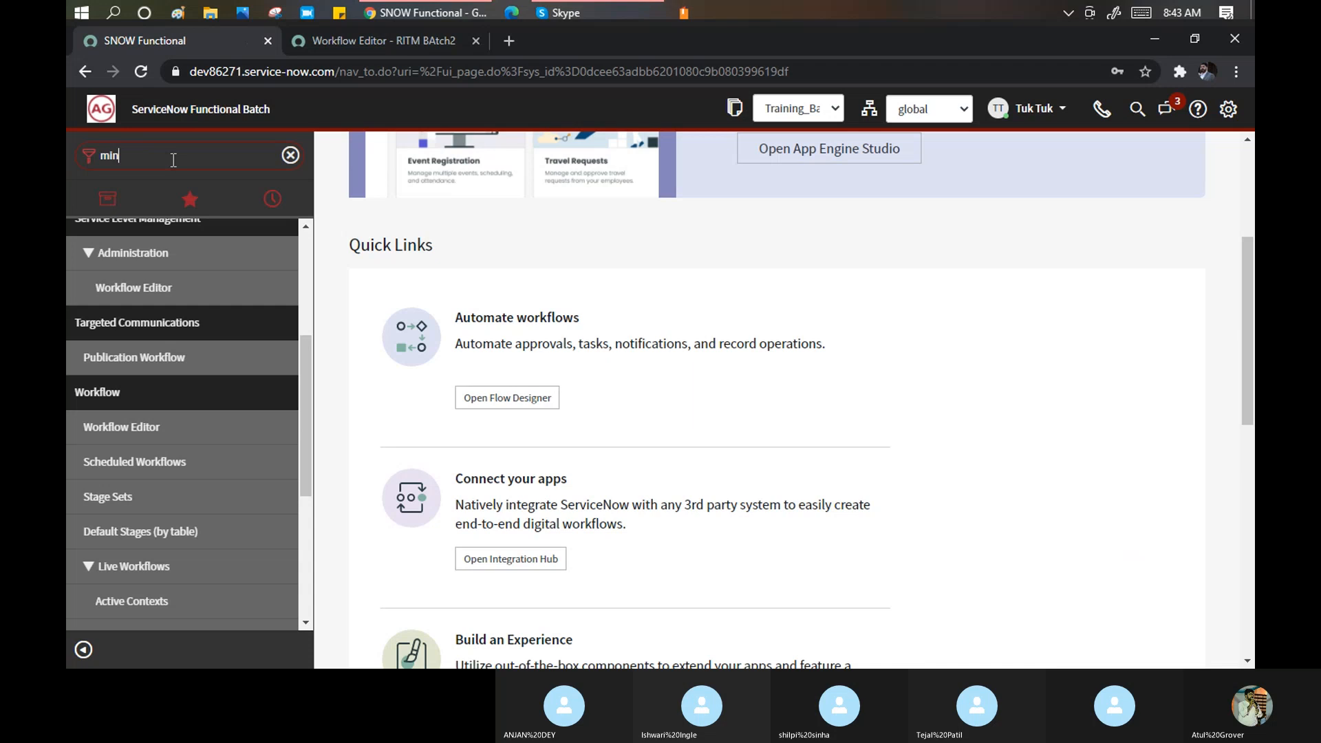
key(BackSpace)
key(BackSpace)
text(a)
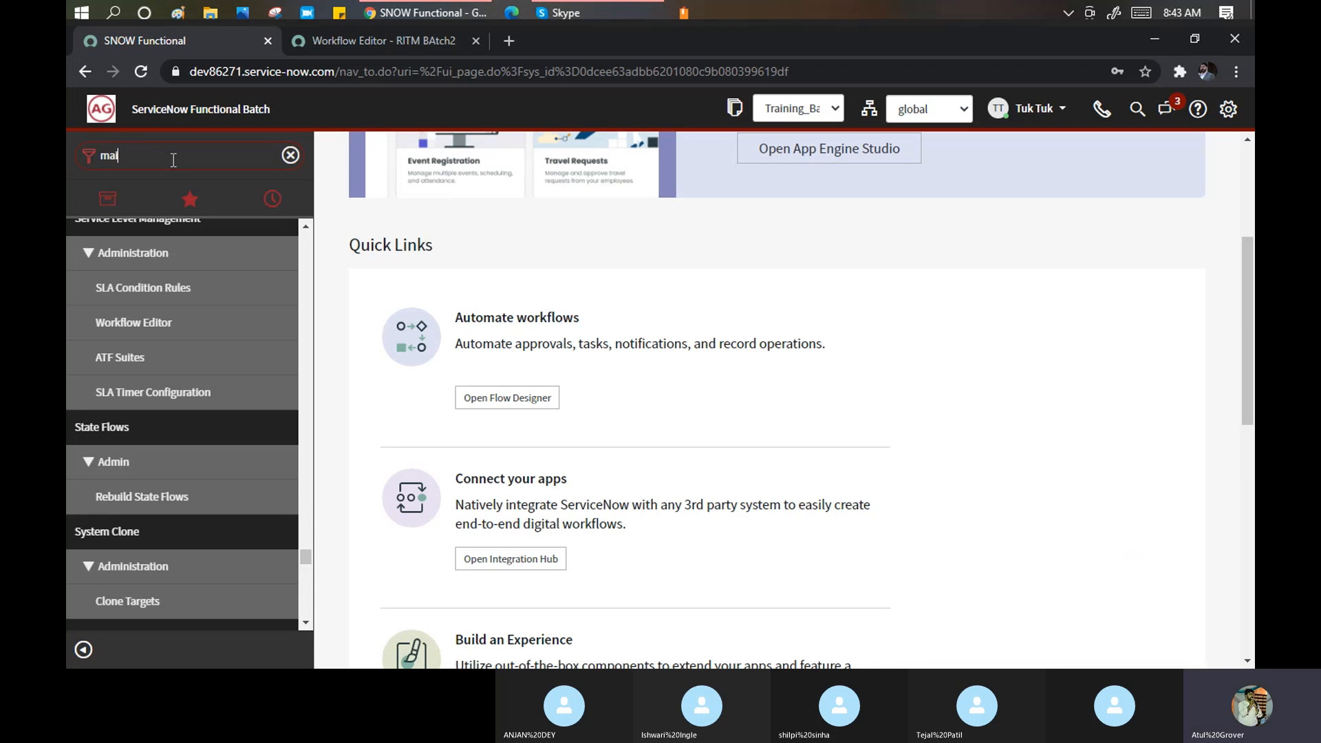
text(intian)
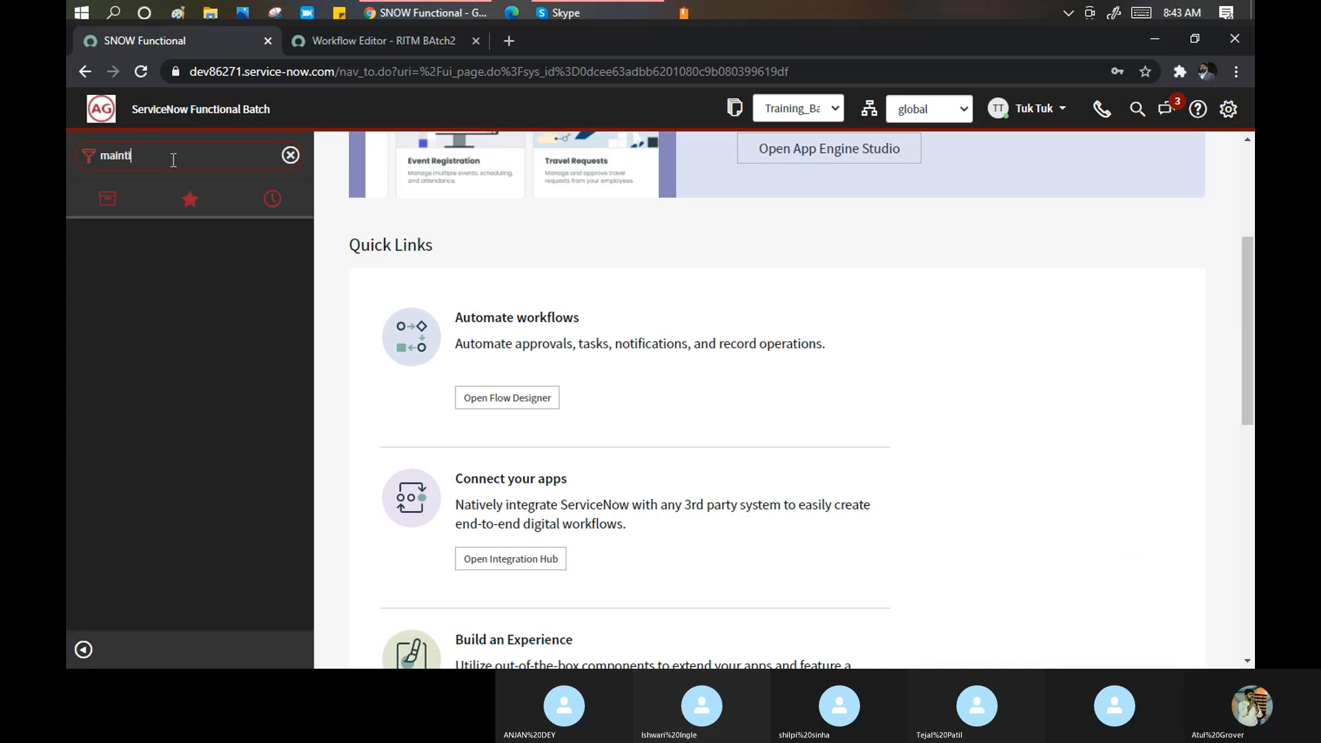
key(BackSpace)
text(ain iy)
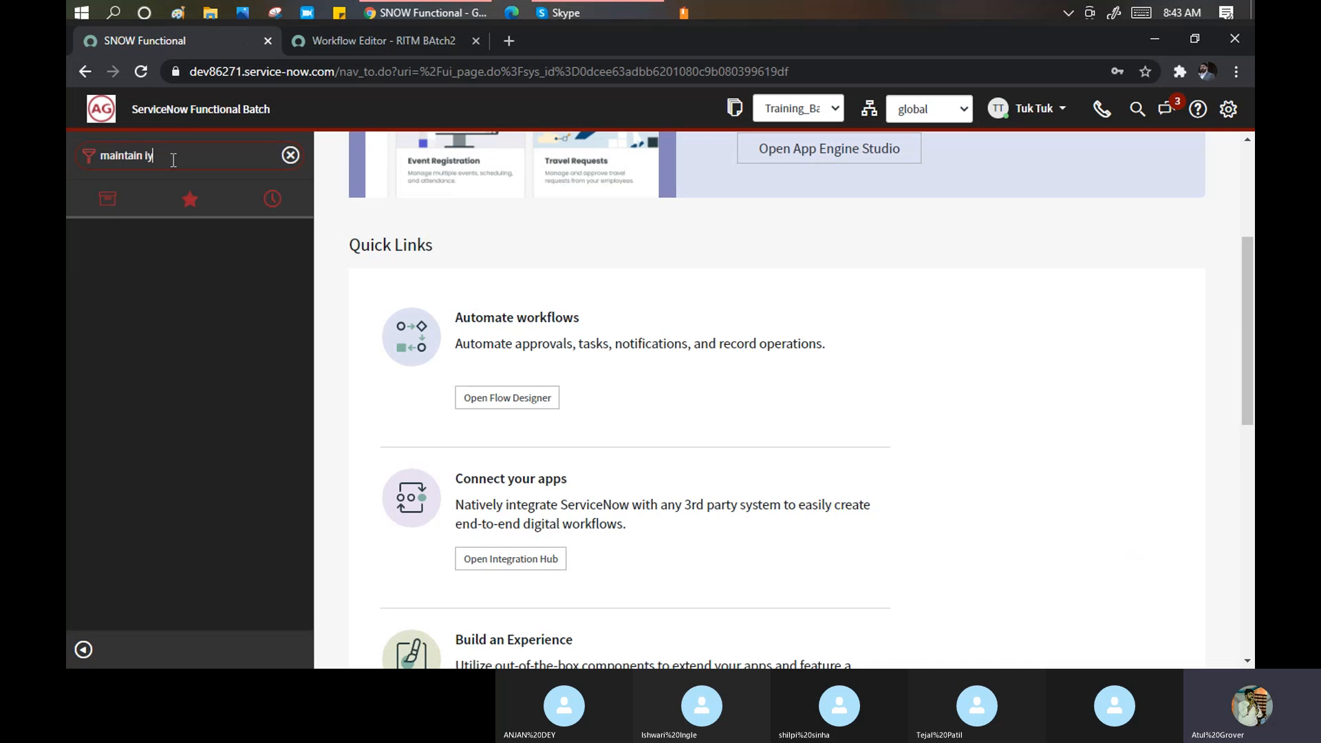
key(BackSpace)
text(t)
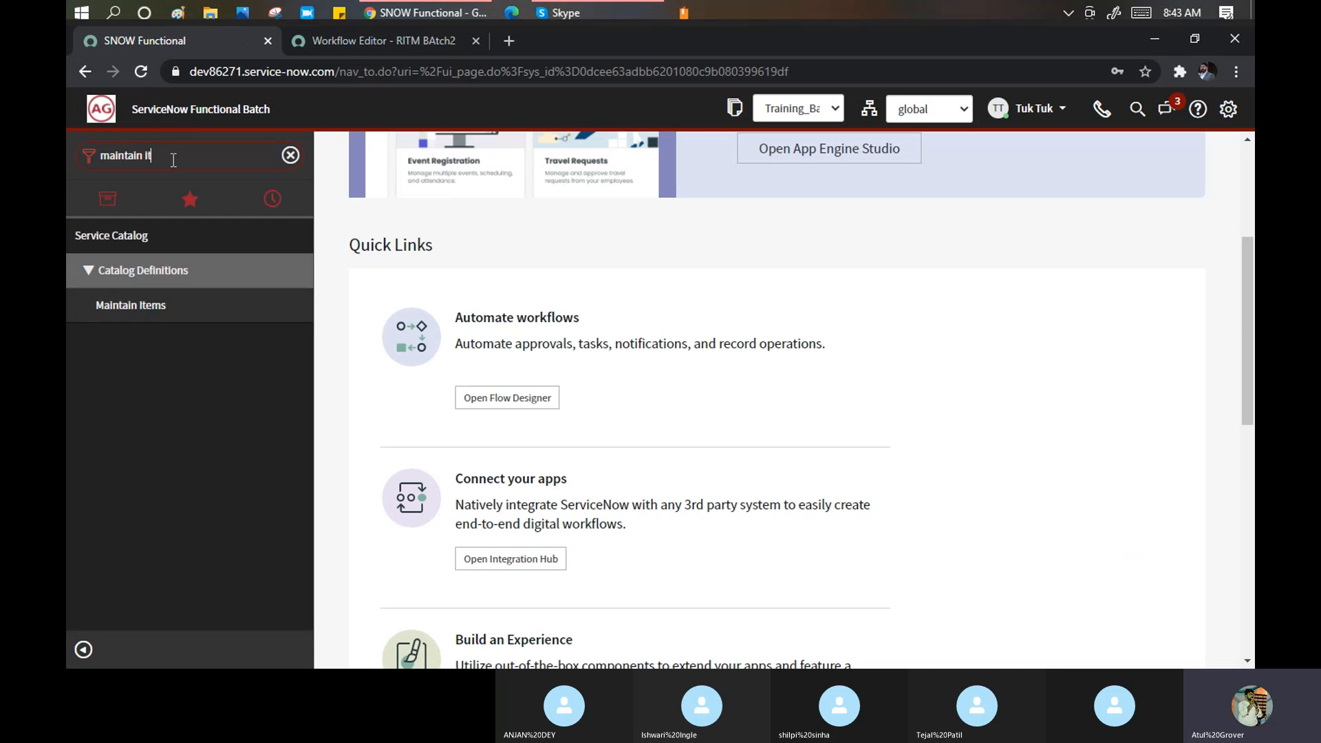
click(137, 318)
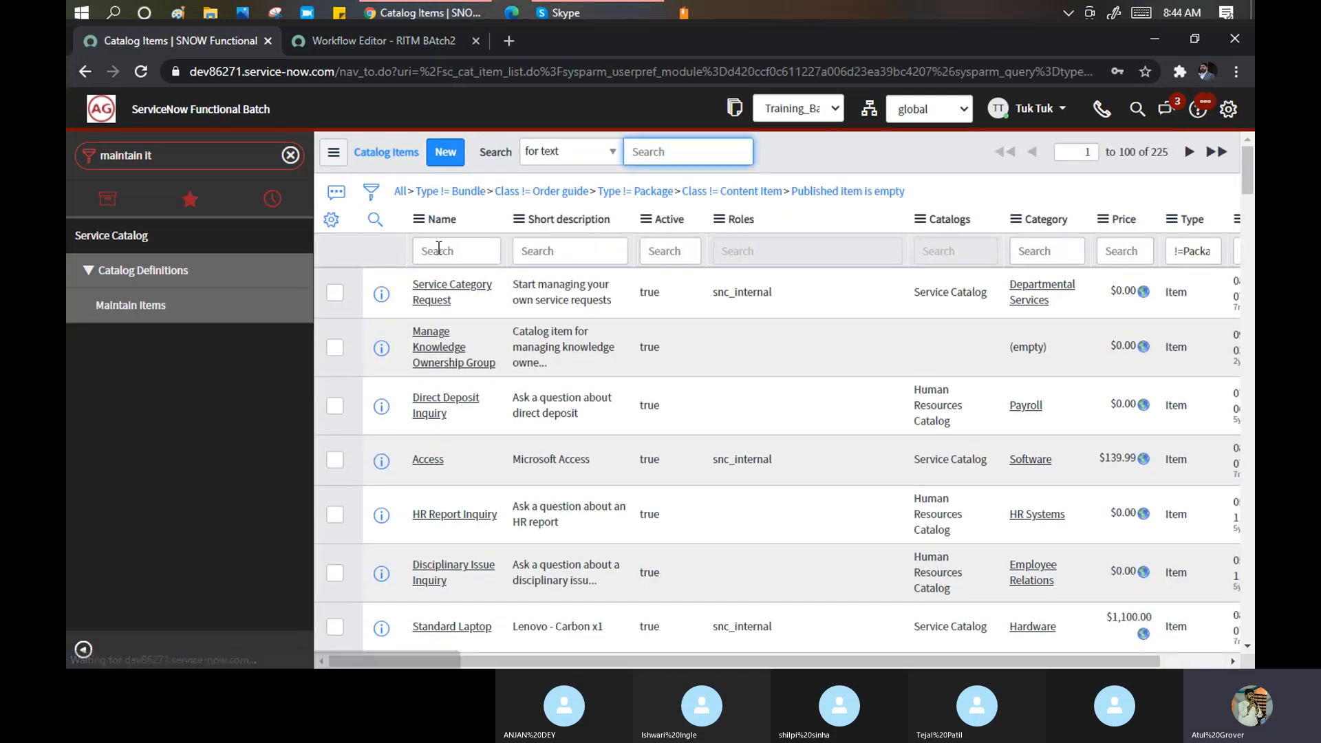
Filter the catalog items by name with "*snow" and open the SNOW item.
click(439, 250)
text(*snow)
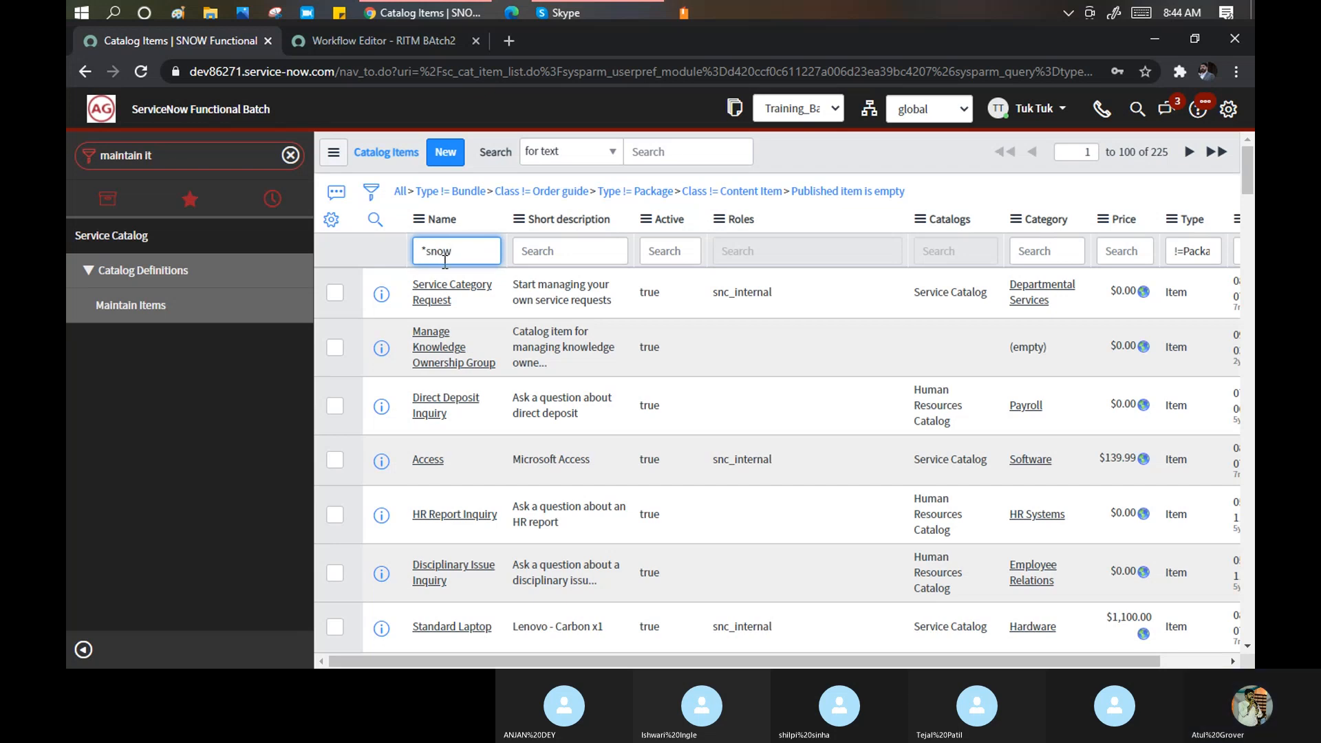
key(Return)
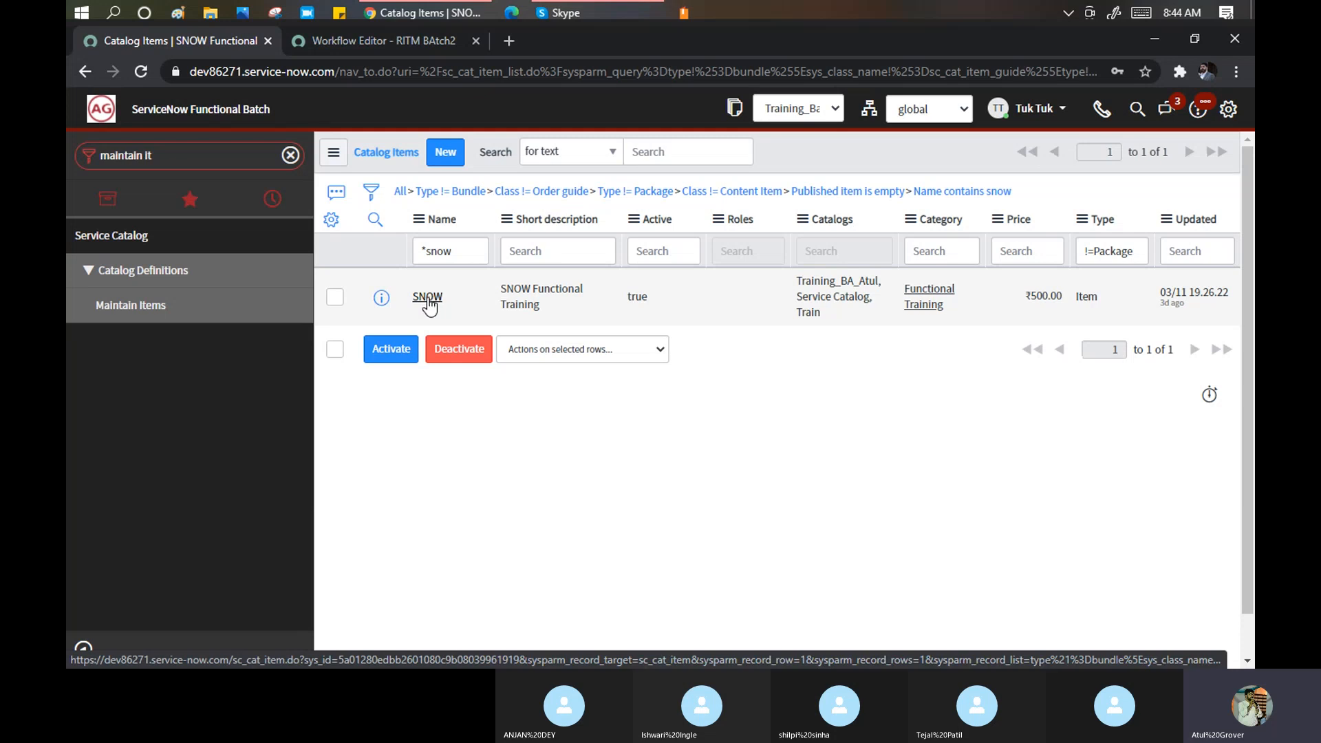
click(428, 297)
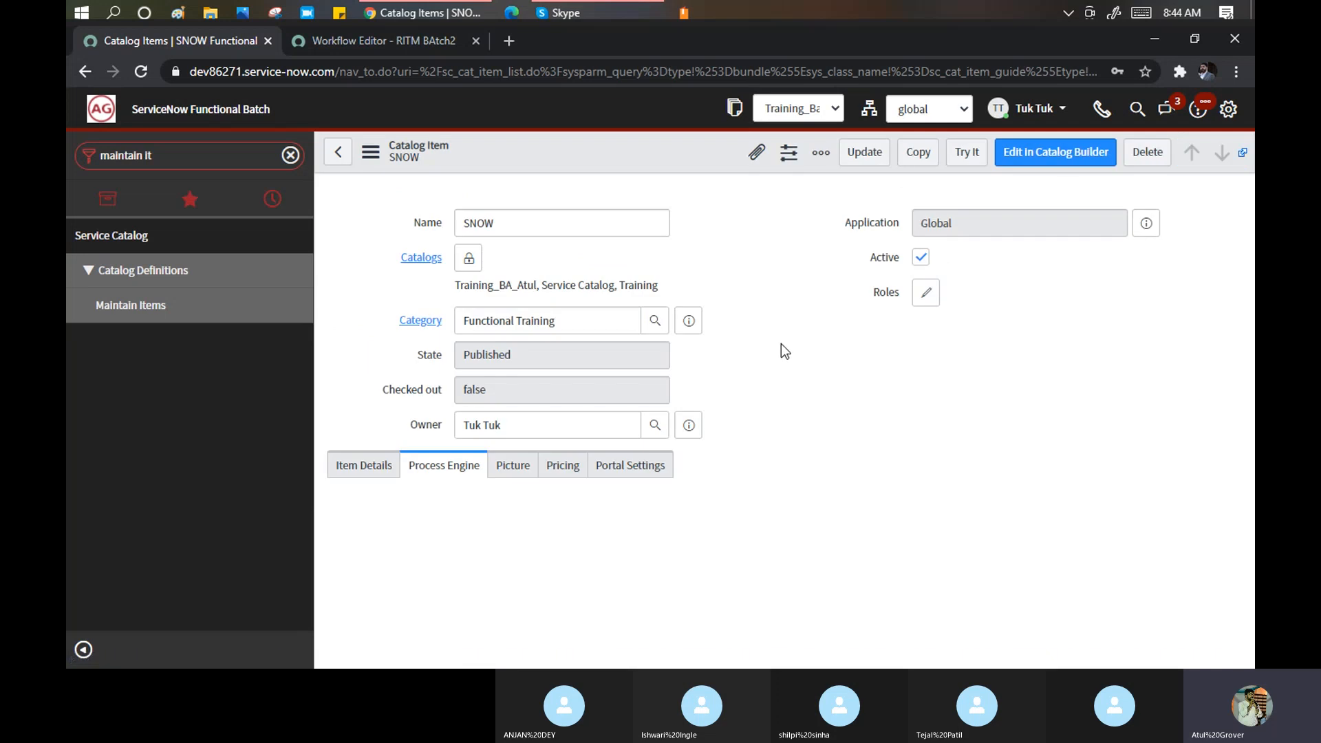
Set the SNOW catalog item's process engine workflow to RITM BAtch2 and save the record.
click(448, 471)
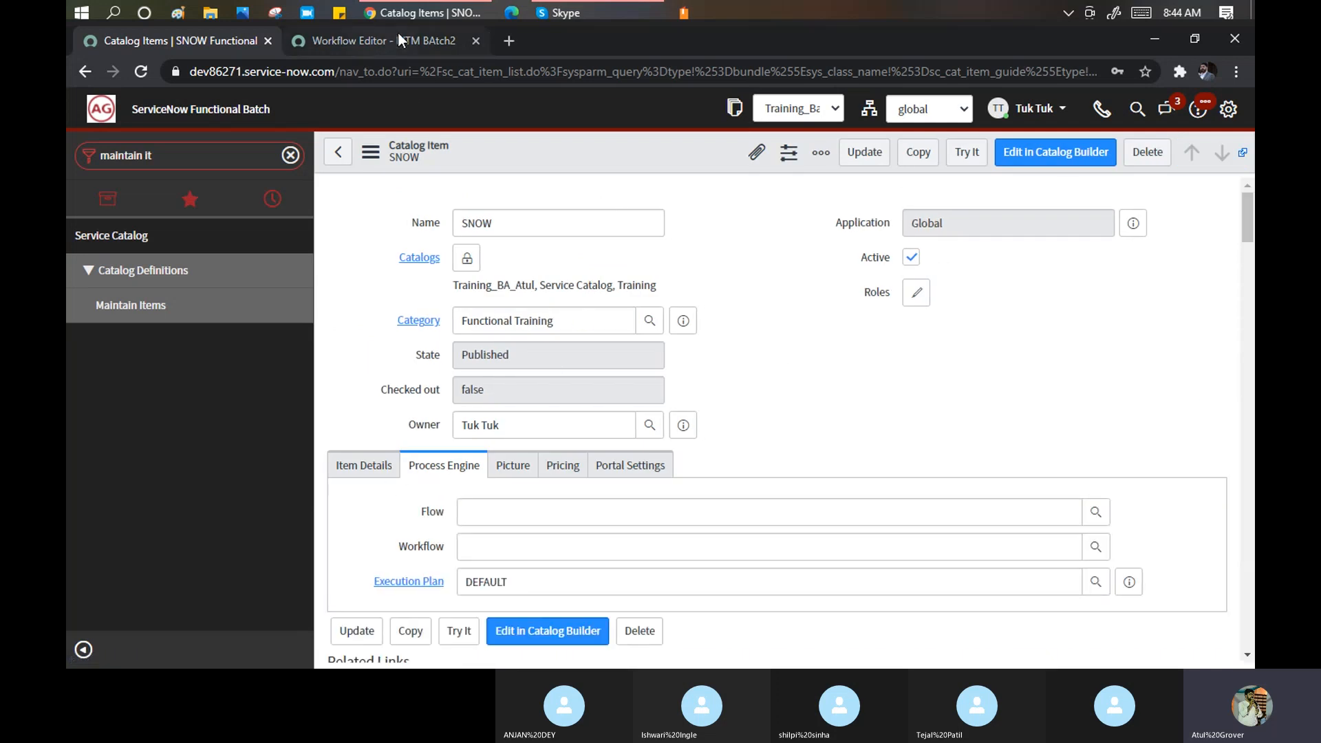
click(363, 465)
scroll(493, 481, down, 1)
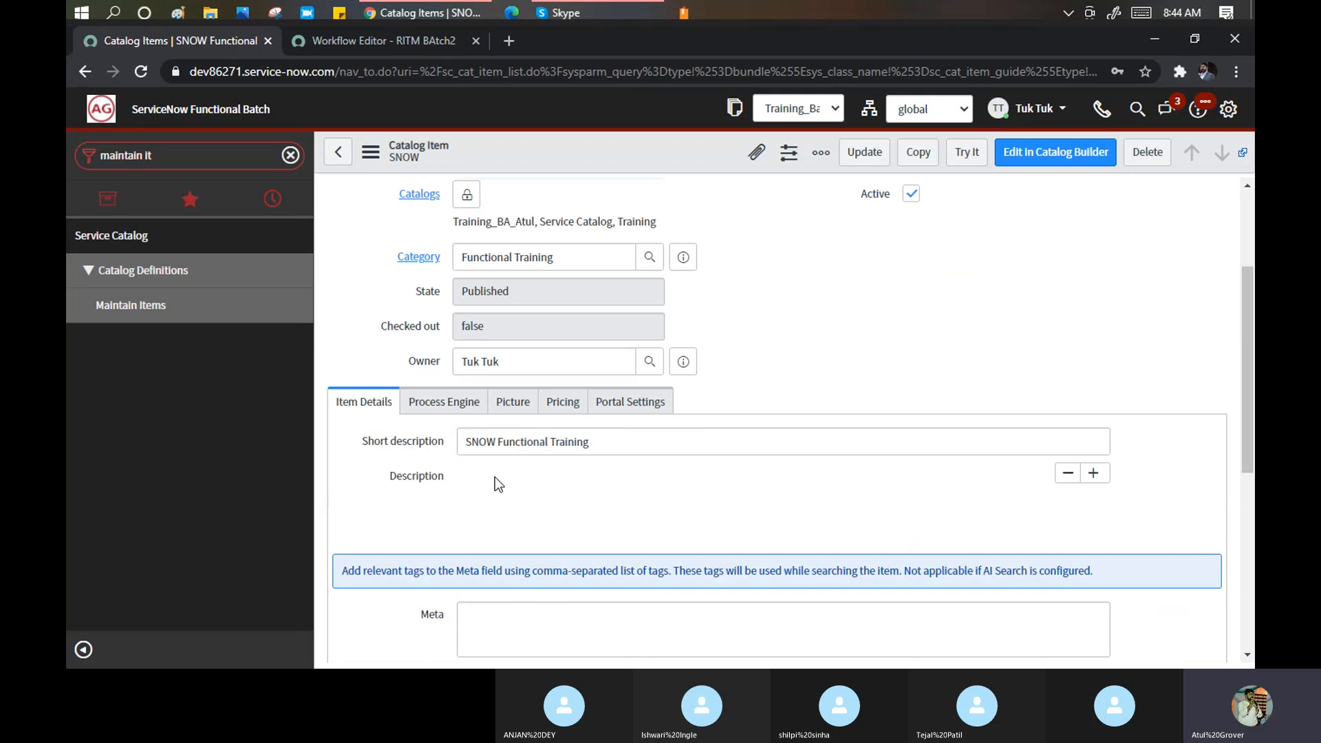
scroll(460, 430, down, 3)
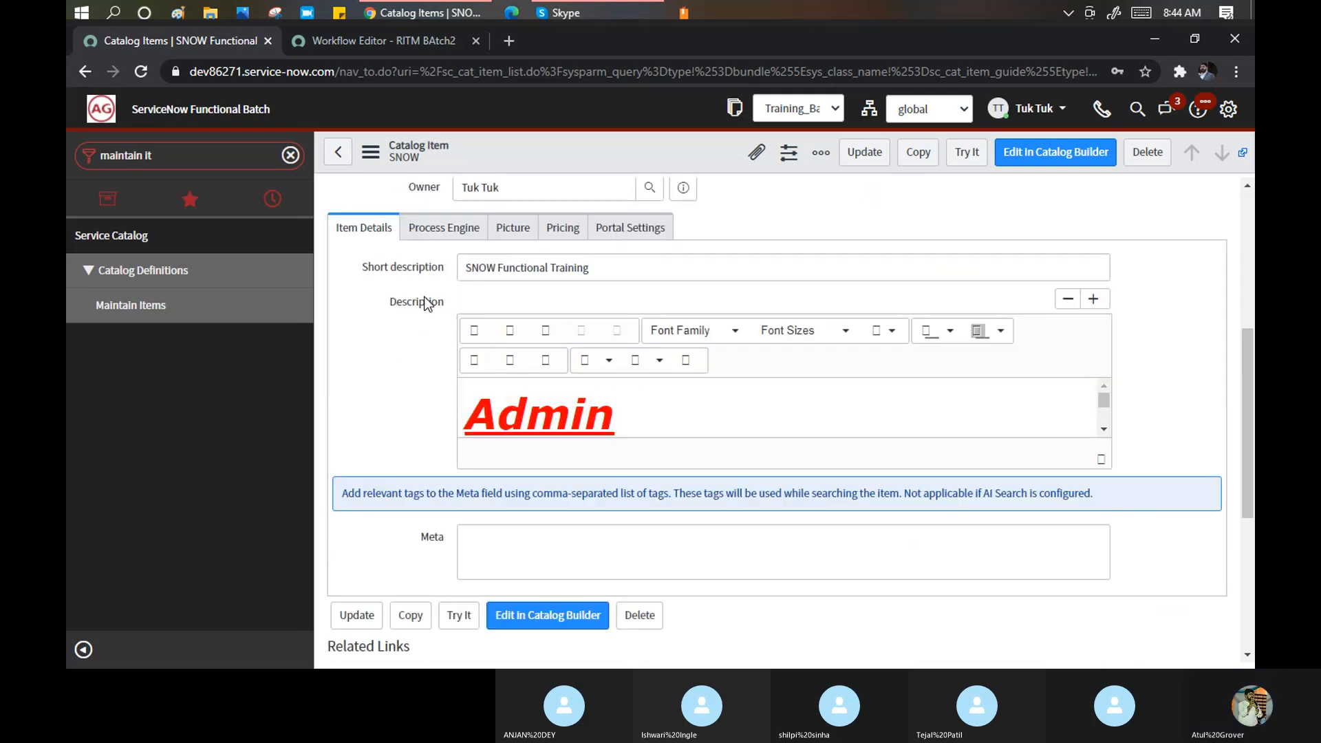
click(440, 227)
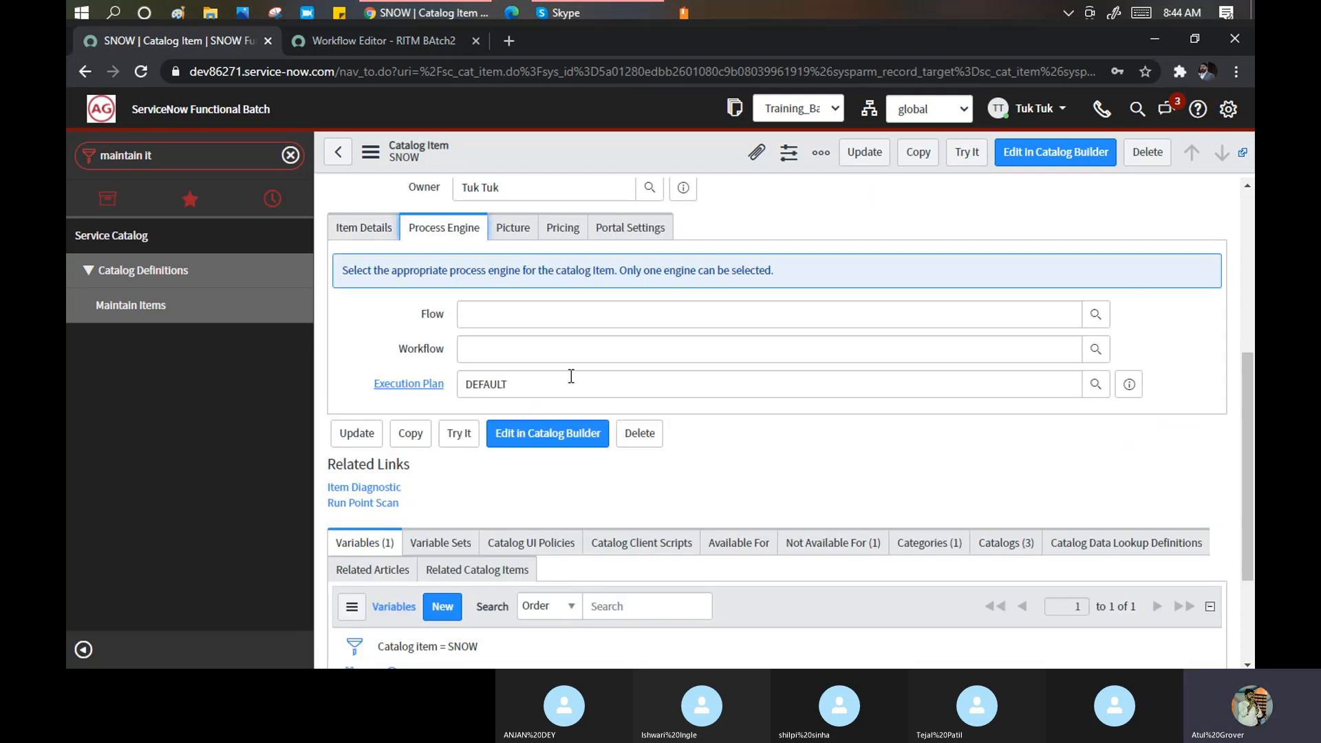
click(511, 353)
text(RITM)
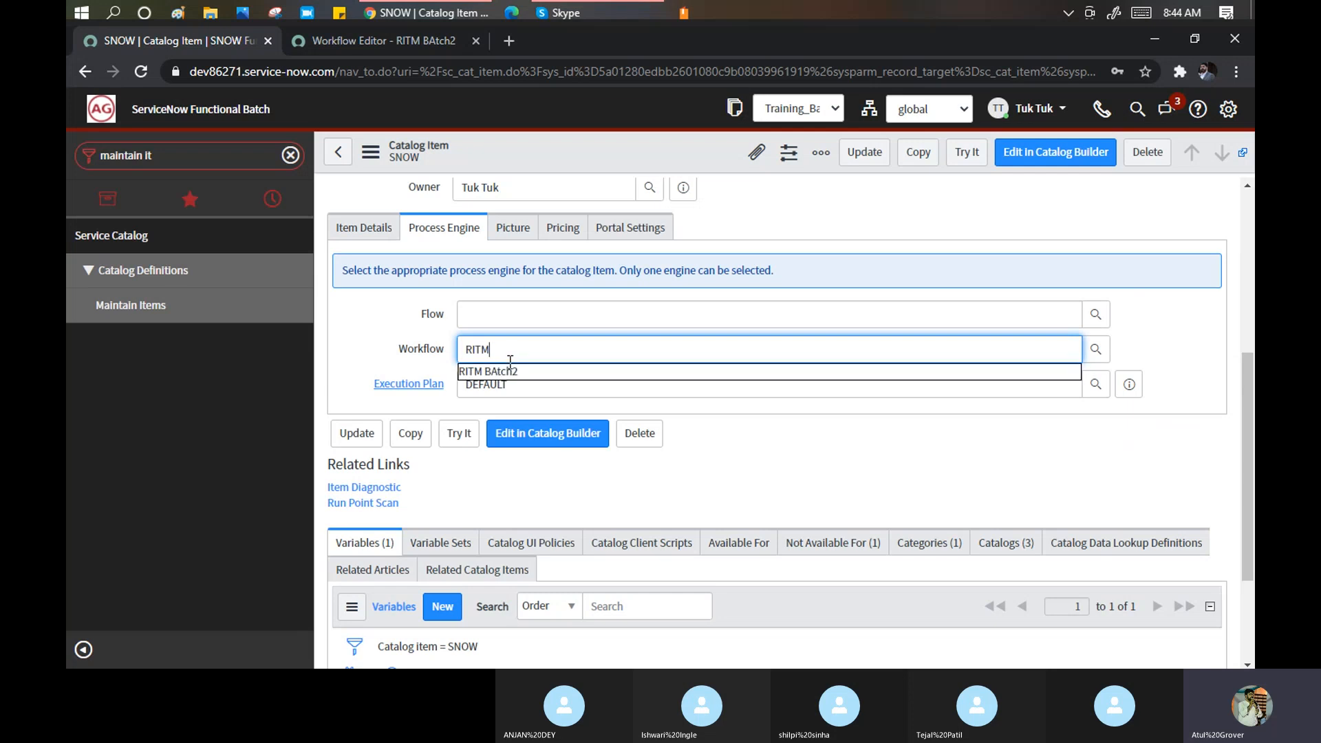
click(508, 375)
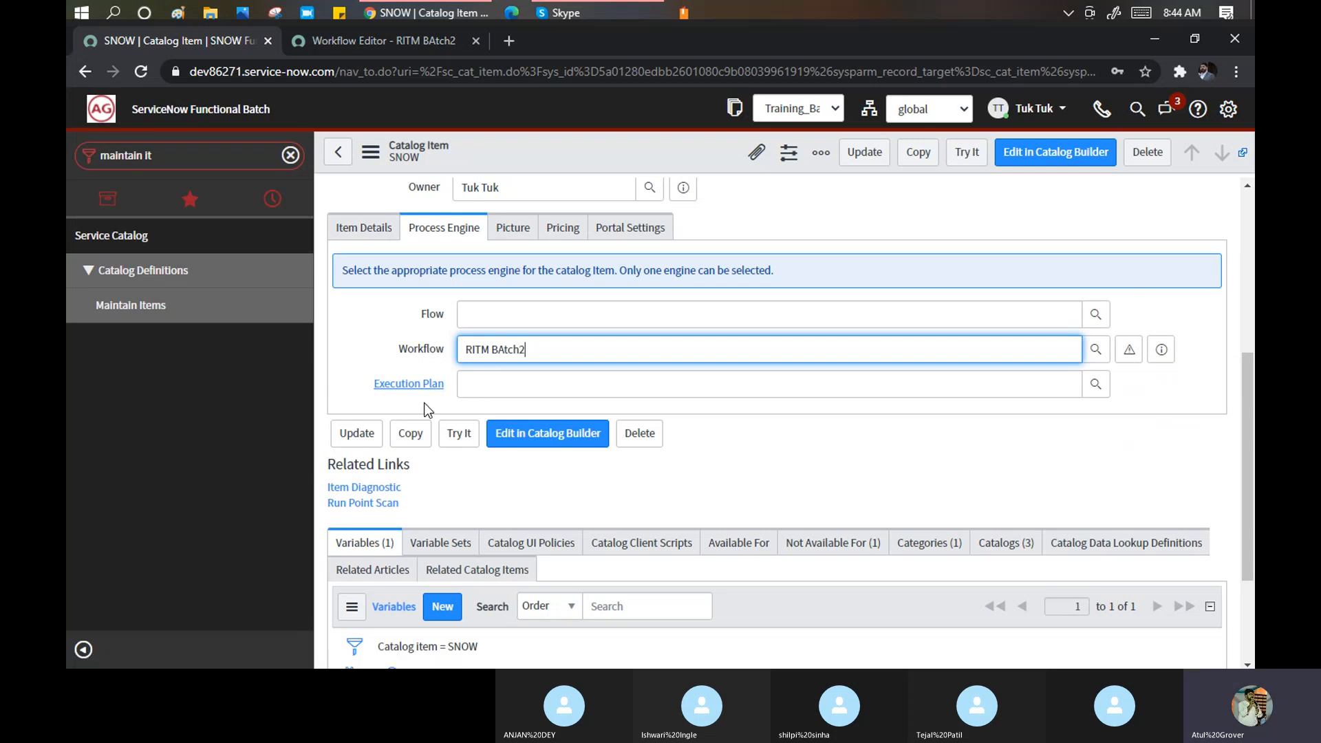
right_click(497, 145)
right_click(498, 148)
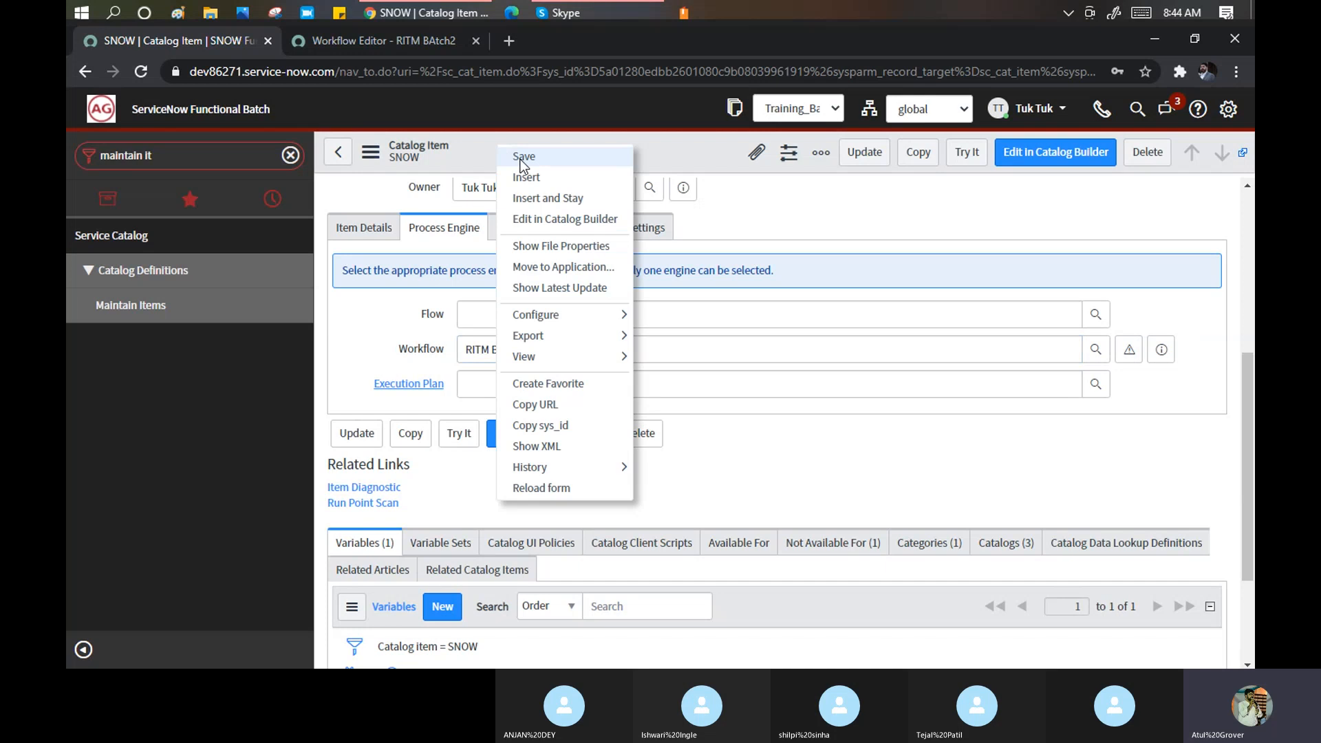
click(521, 158)
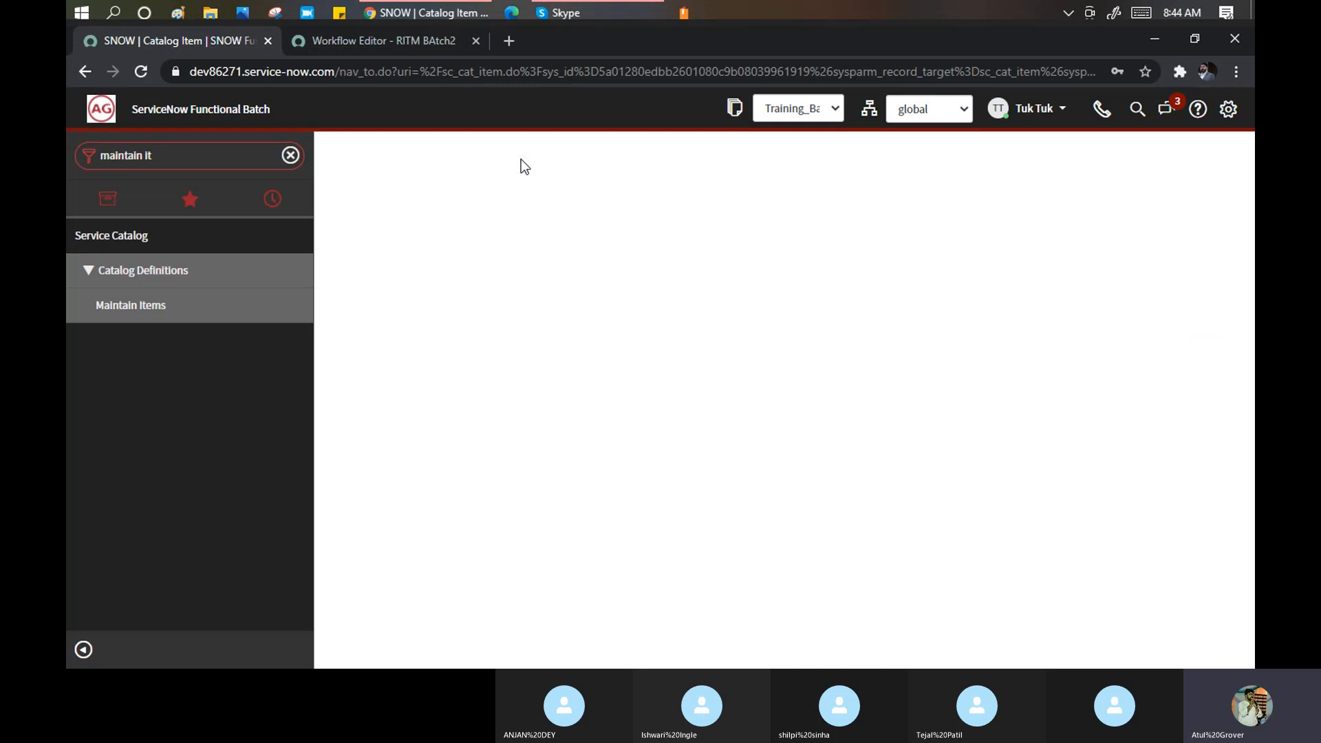
Open the Service Portal at dev86271.service-now.com/sp in a new browser tab.
click(507, 41)
text(dev86271.service-now.com)
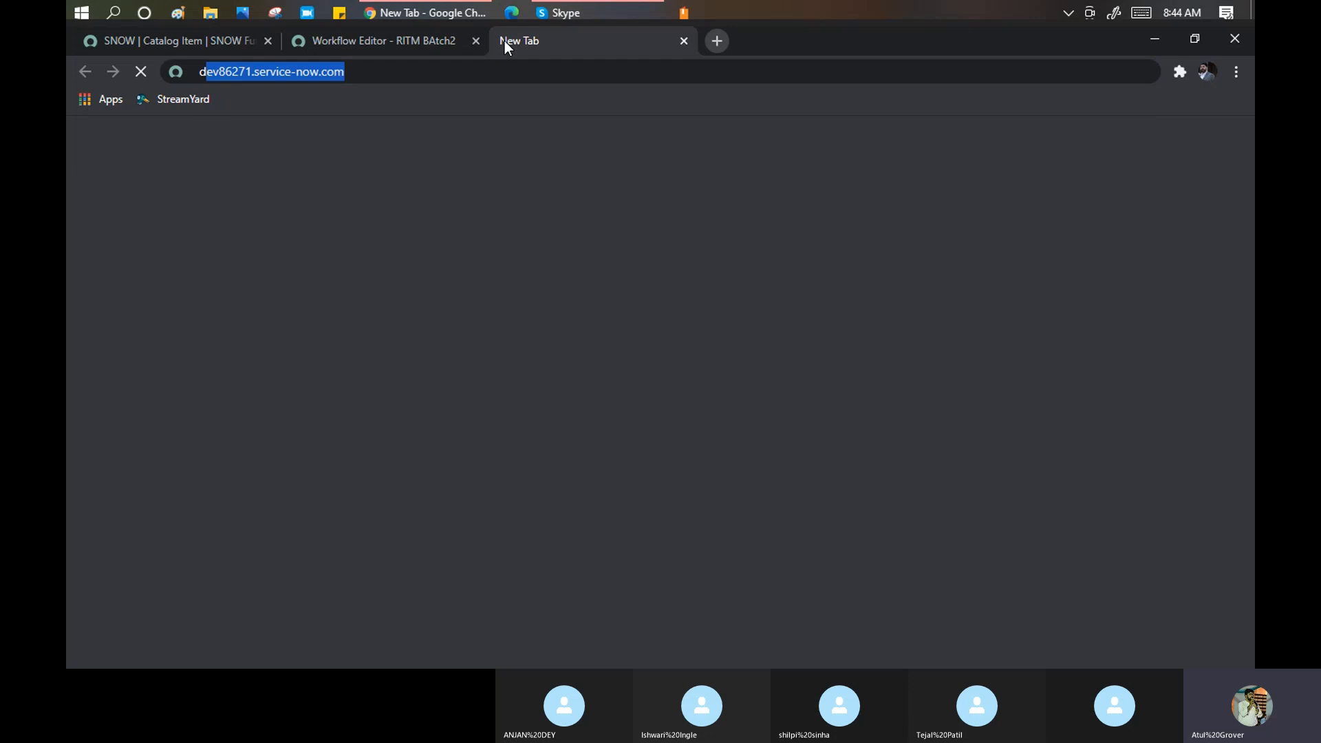
key(Right)
text(/sp)
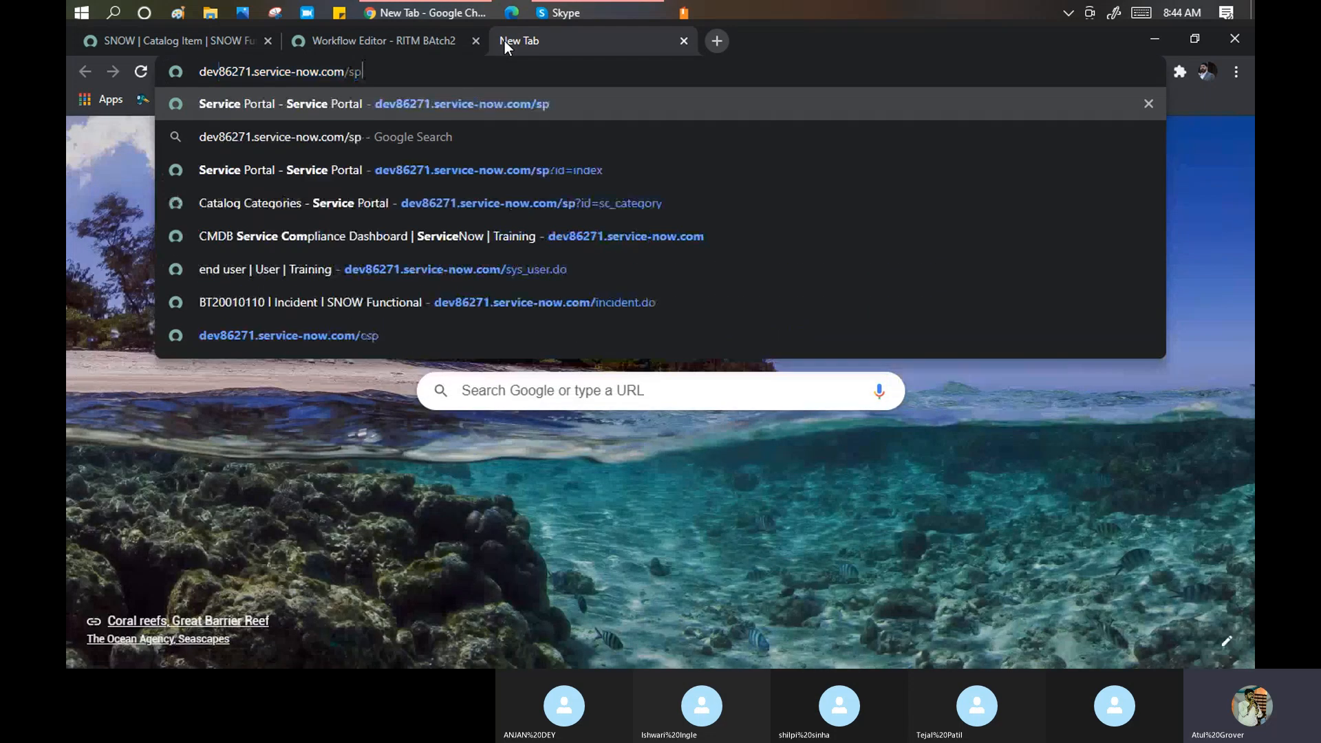
key(Return)
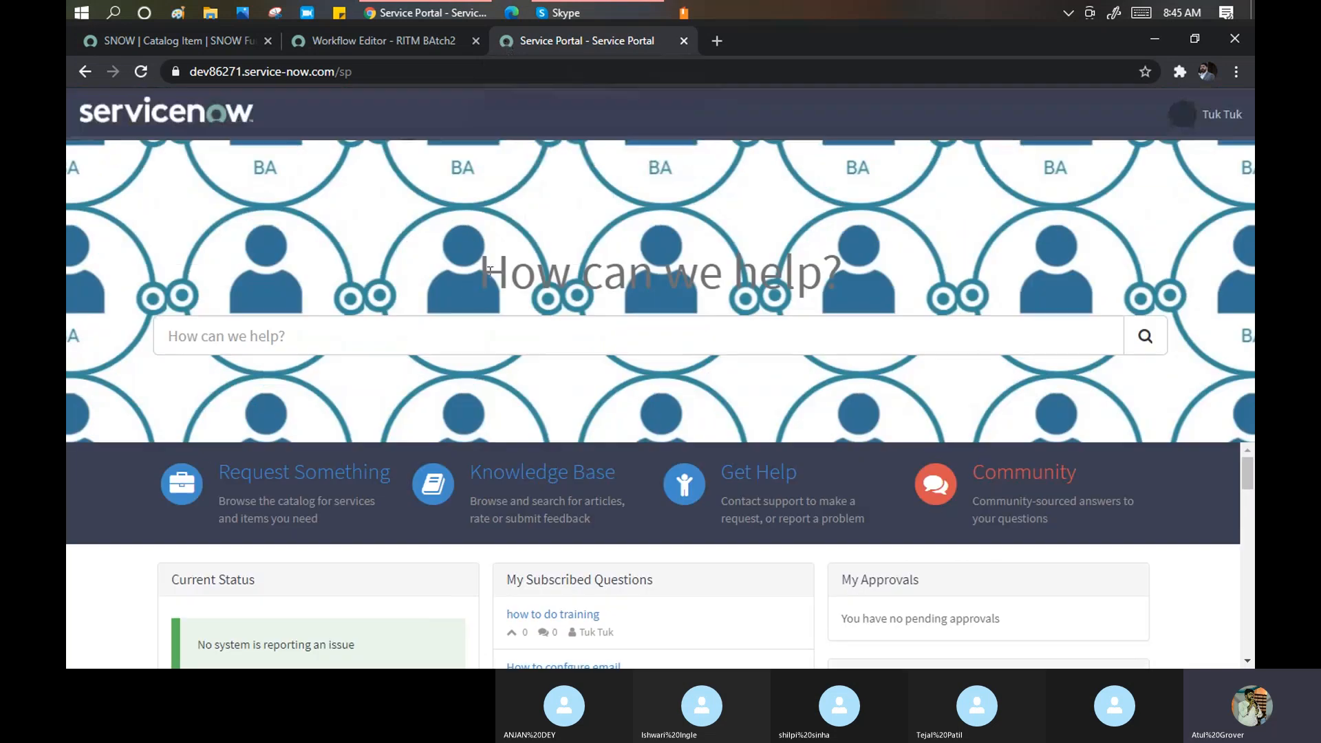
Browse the requestable items to the Training catalog's Functional Training category and open the SNOW item.
click(323, 471)
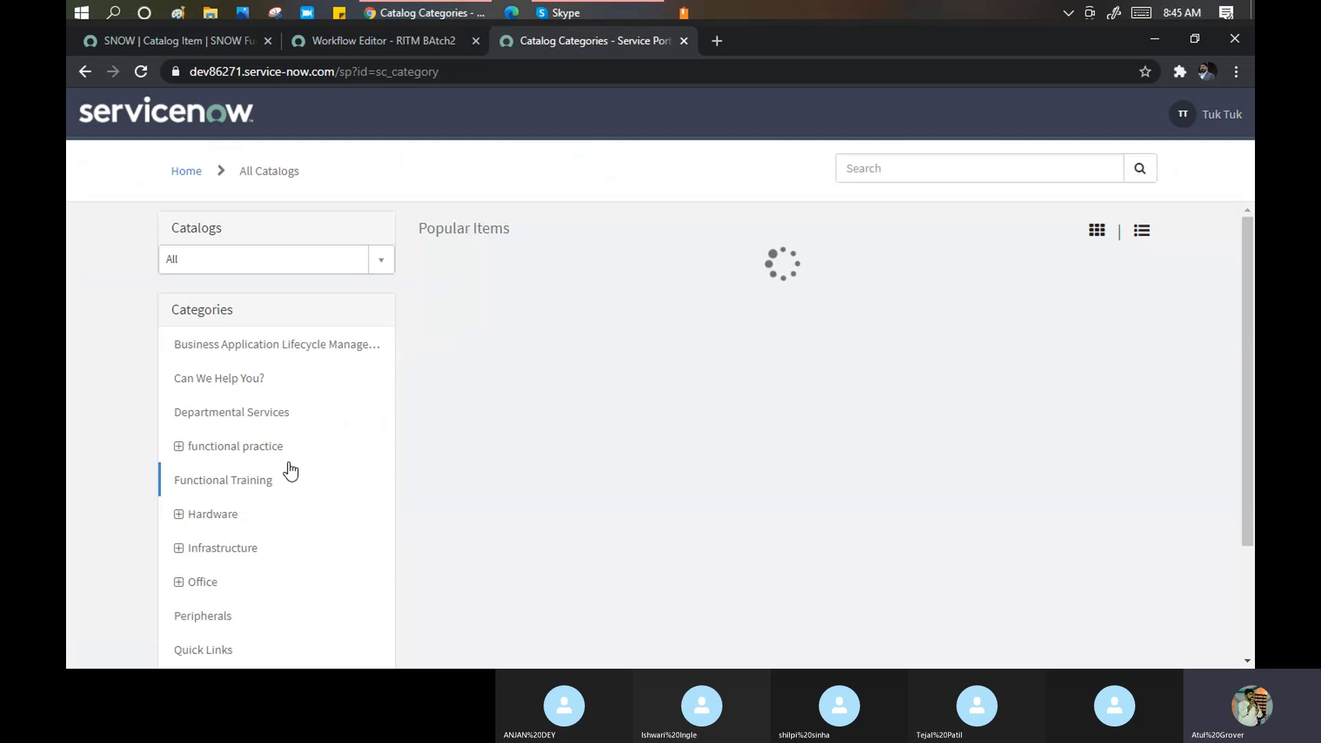
click(380, 260)
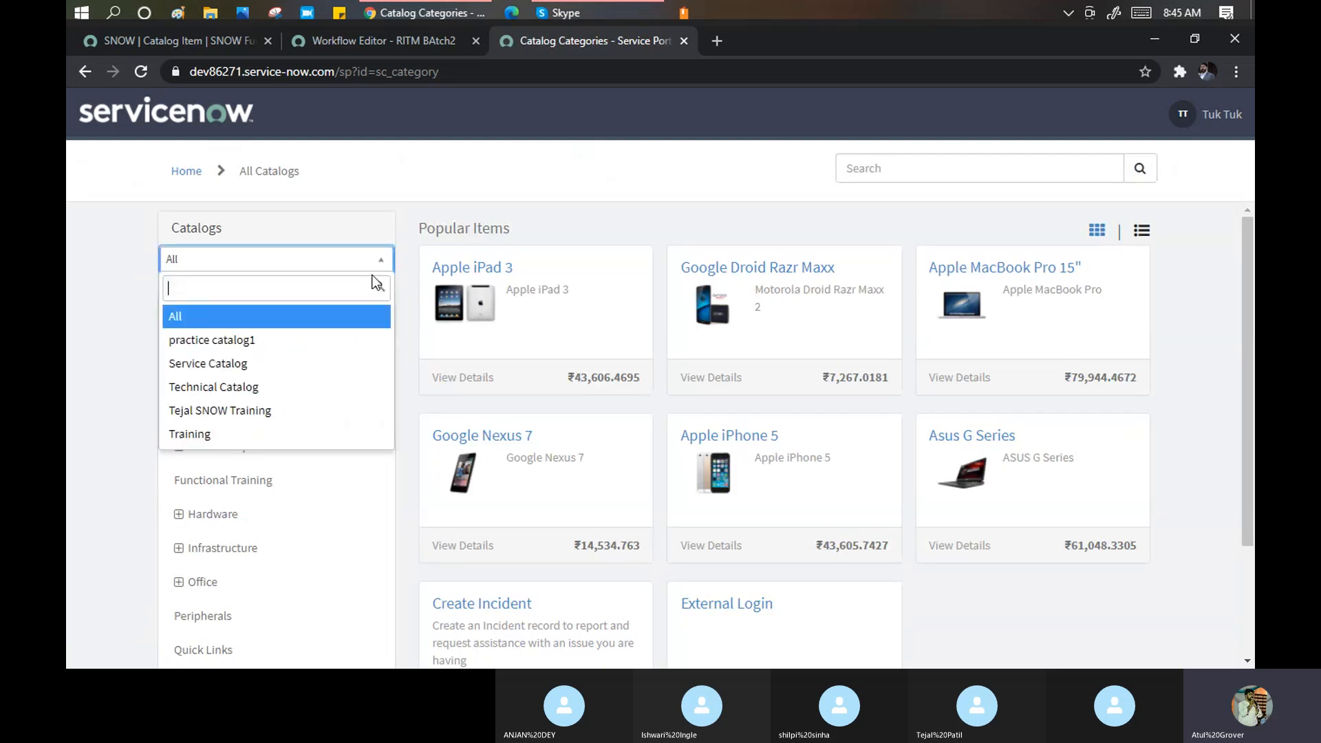
click(182, 435)
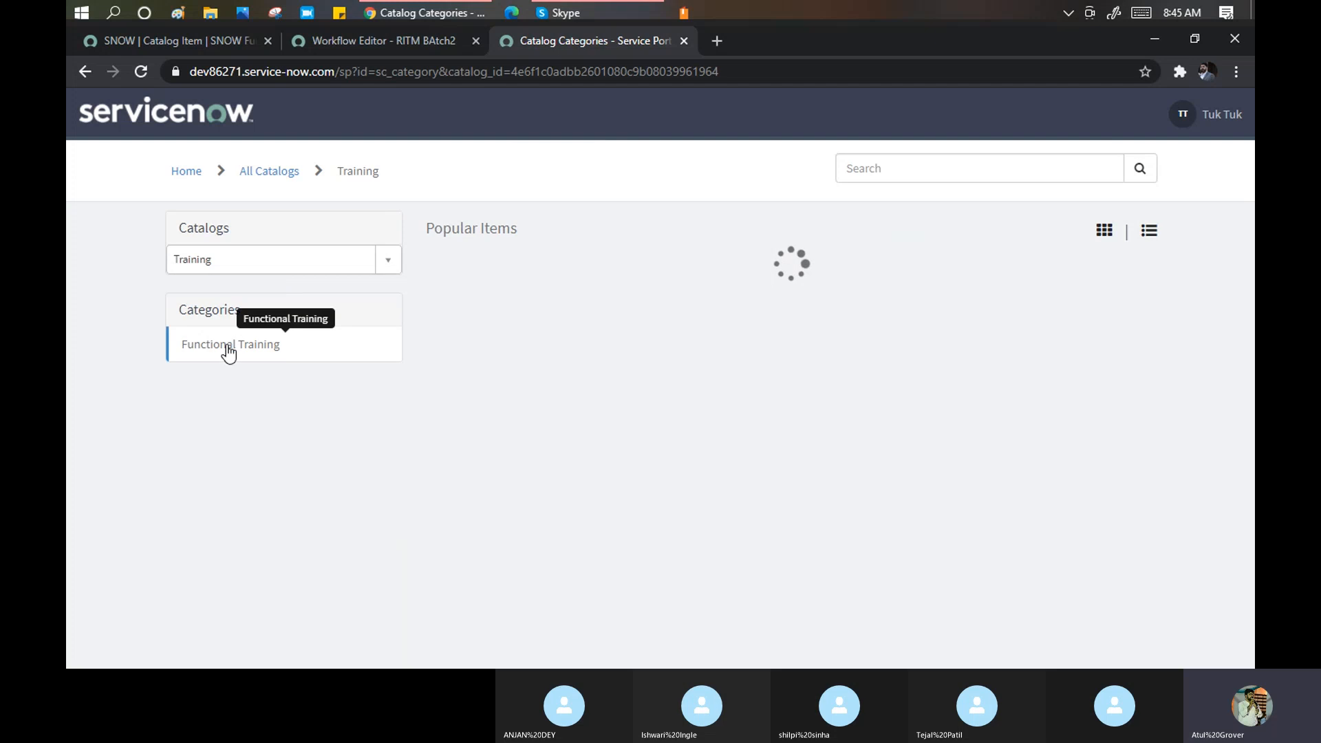
click(229, 347)
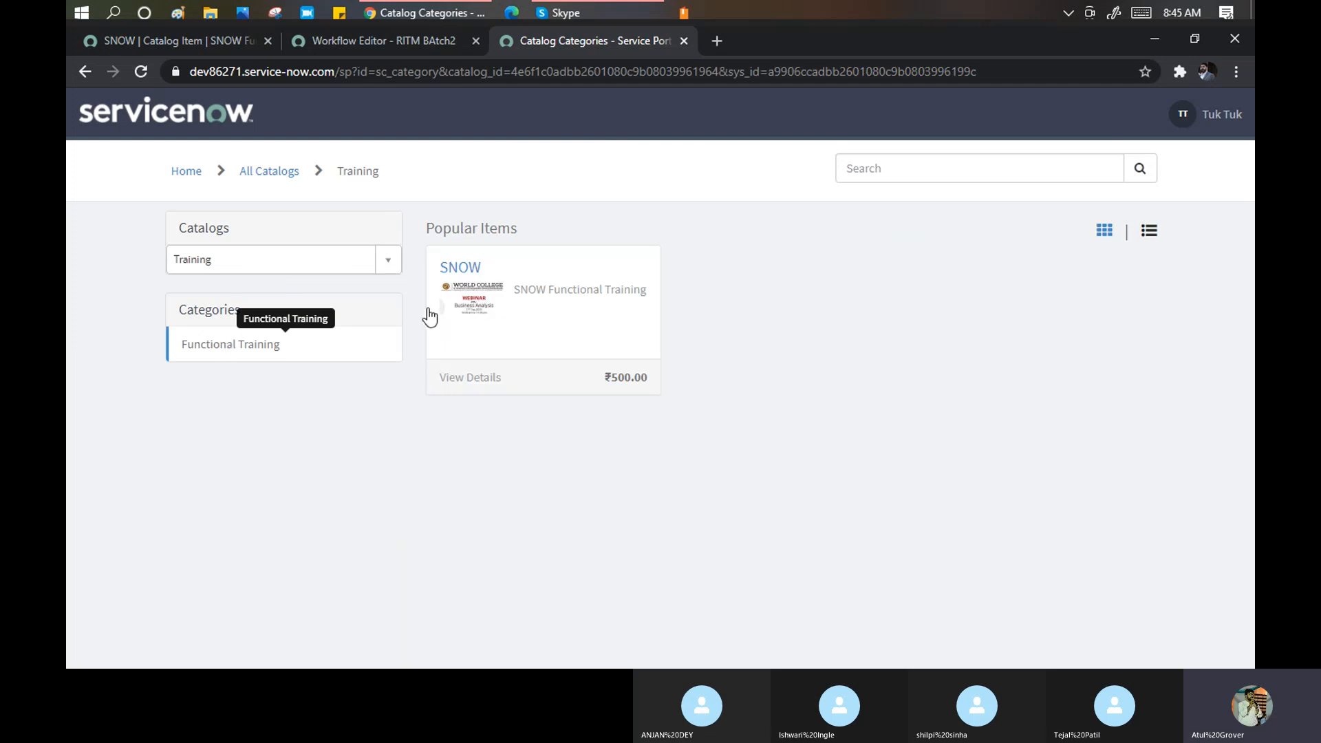
click(487, 274)
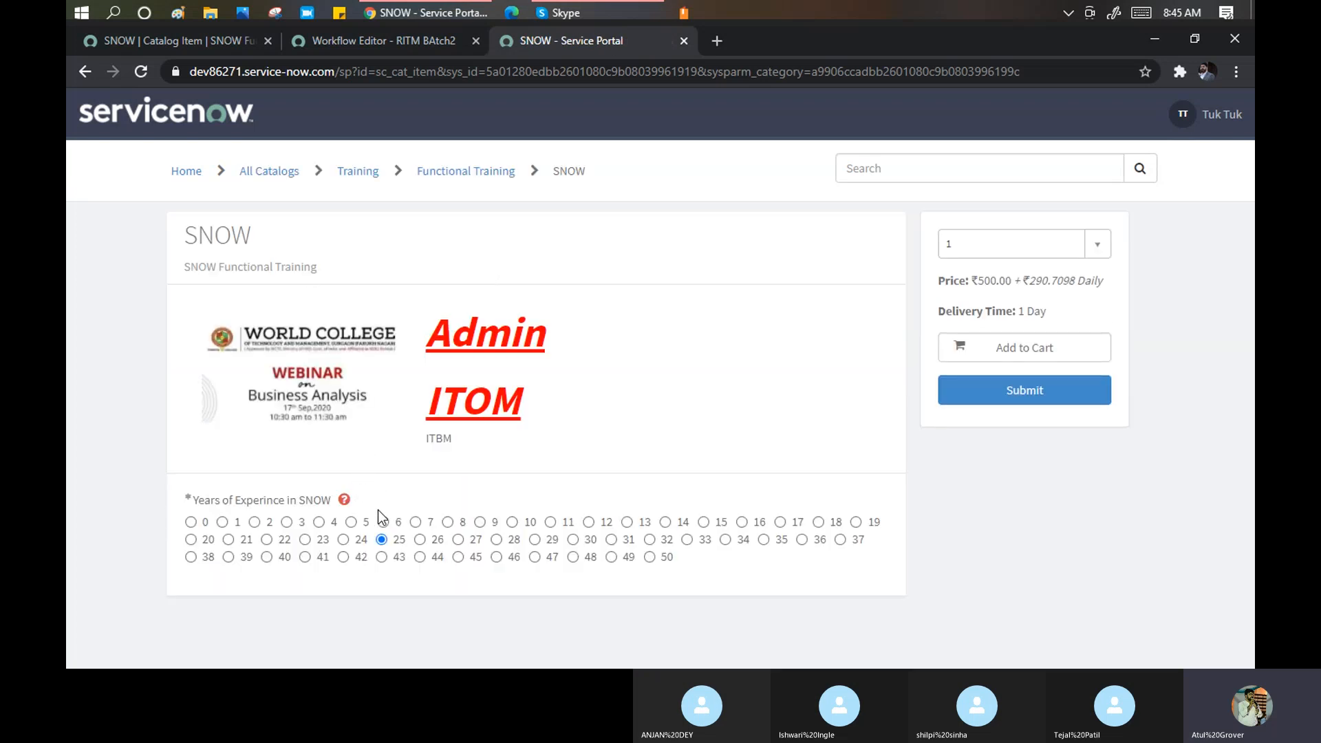
Submit the SNOW request with 27 years of experience and copy its request number from the summary.
click(459, 540)
click(1026, 389)
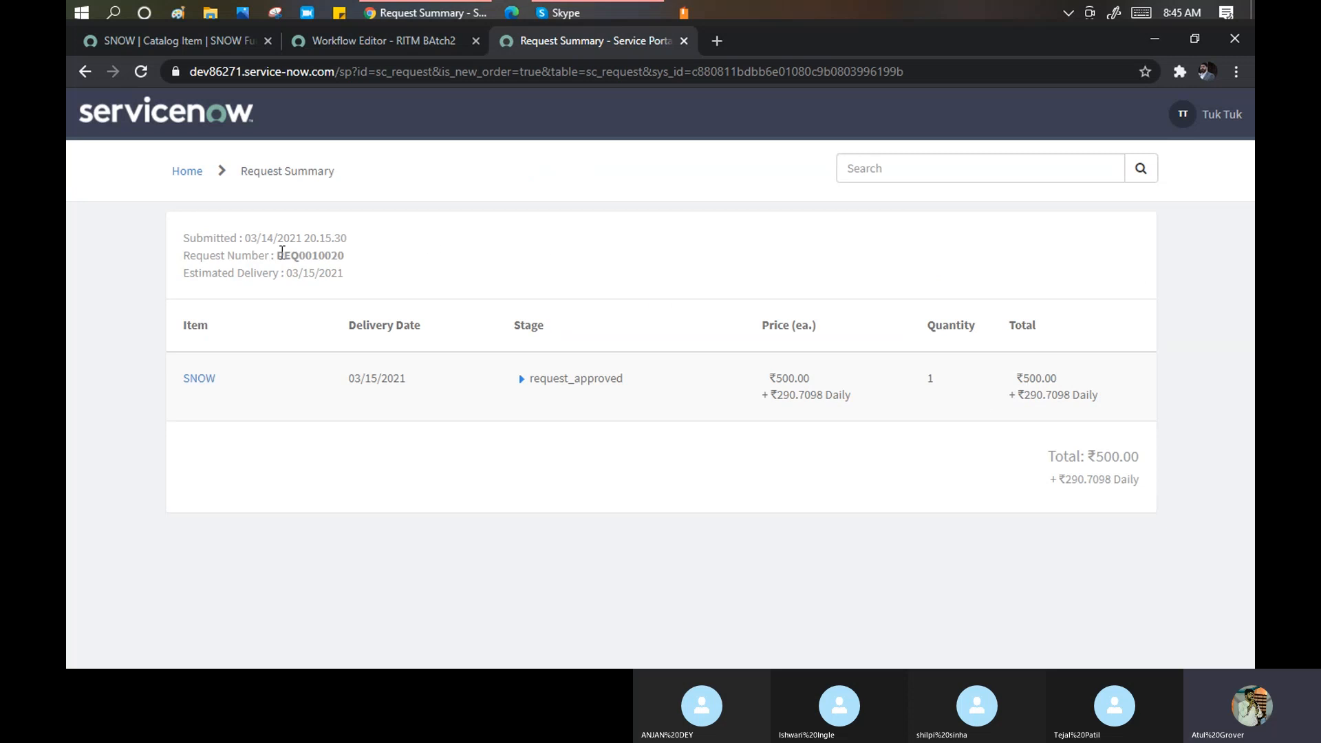
double_click(309, 254)
key(ctrl+c)
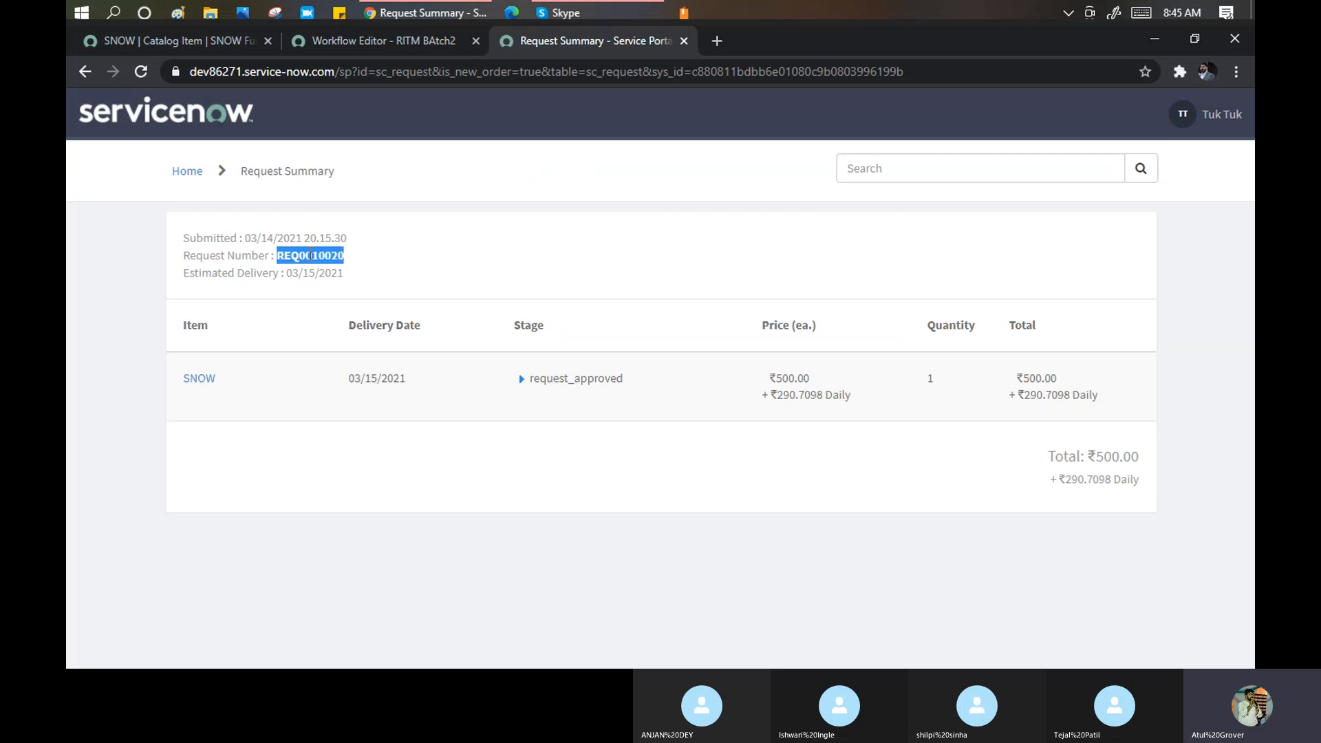
Open the submitted request's record by searching globally for the copied request number, and clear the navigator filter.
click(188, 40)
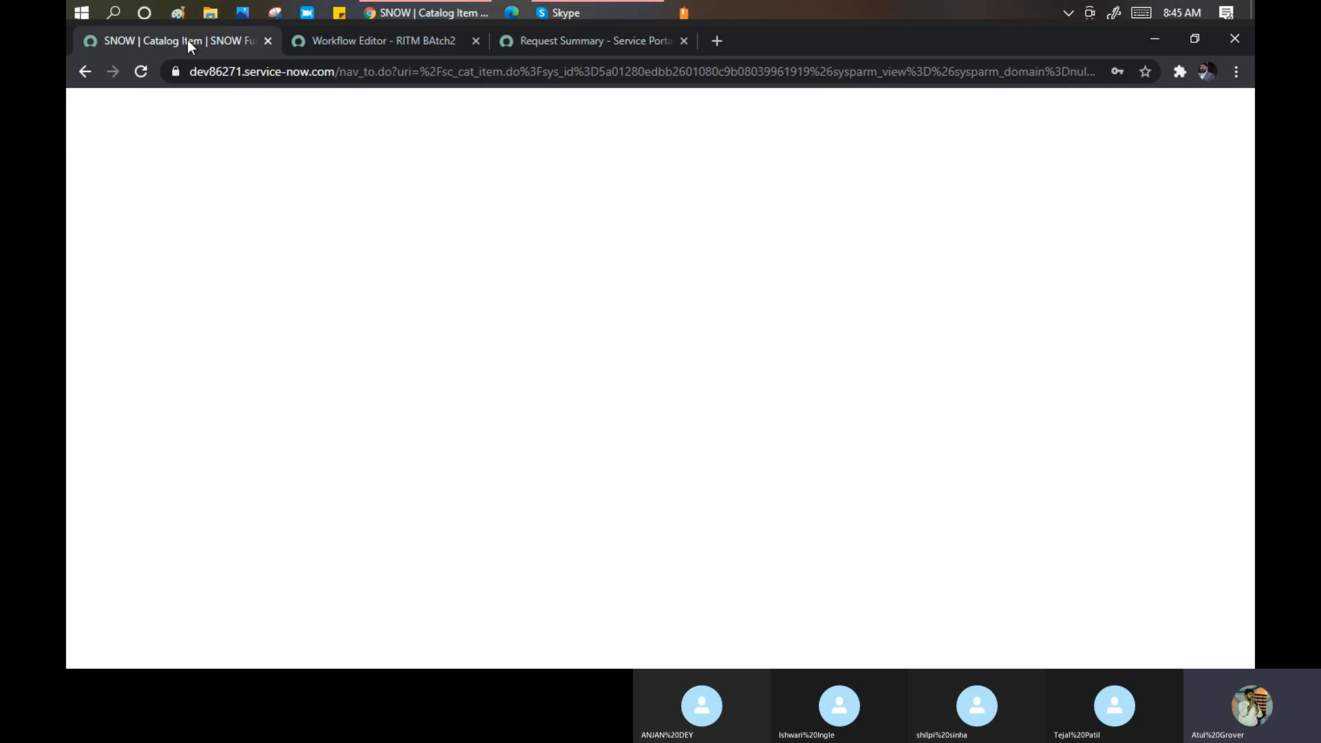
click(1139, 109)
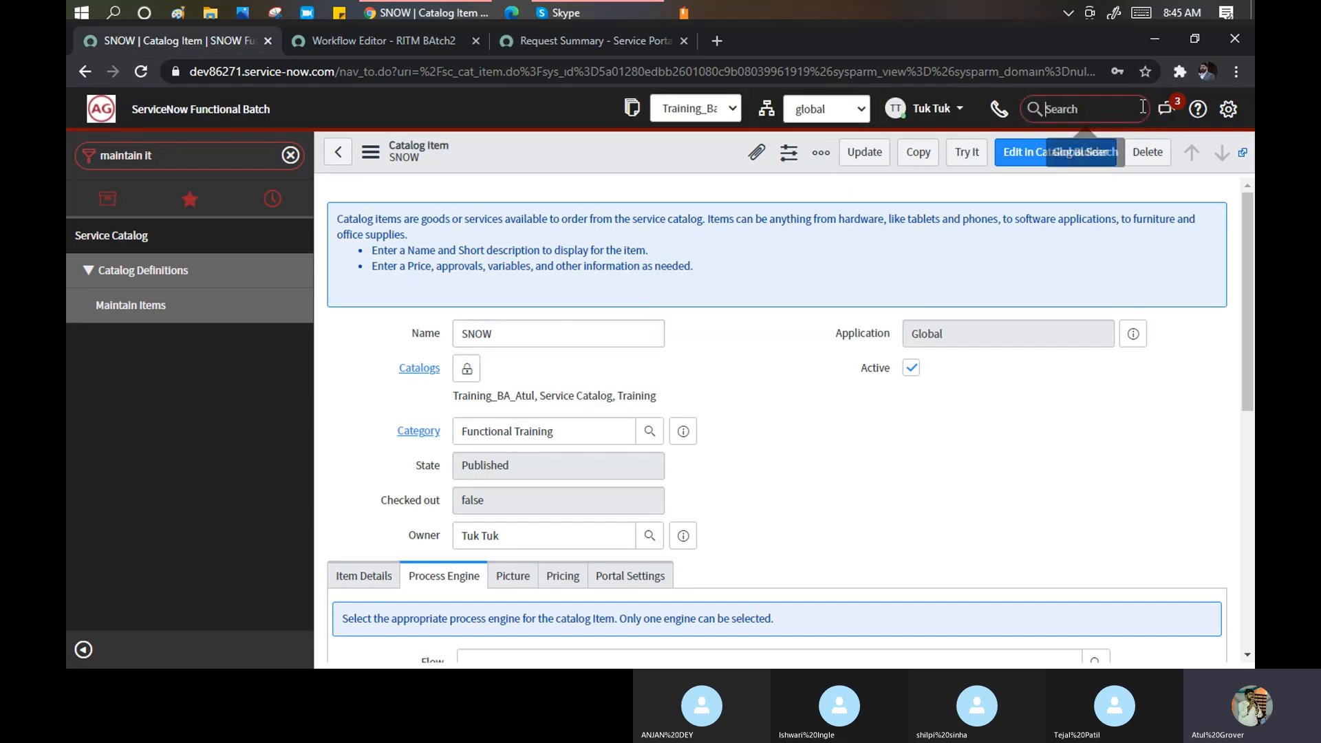
key(ctrl+v)
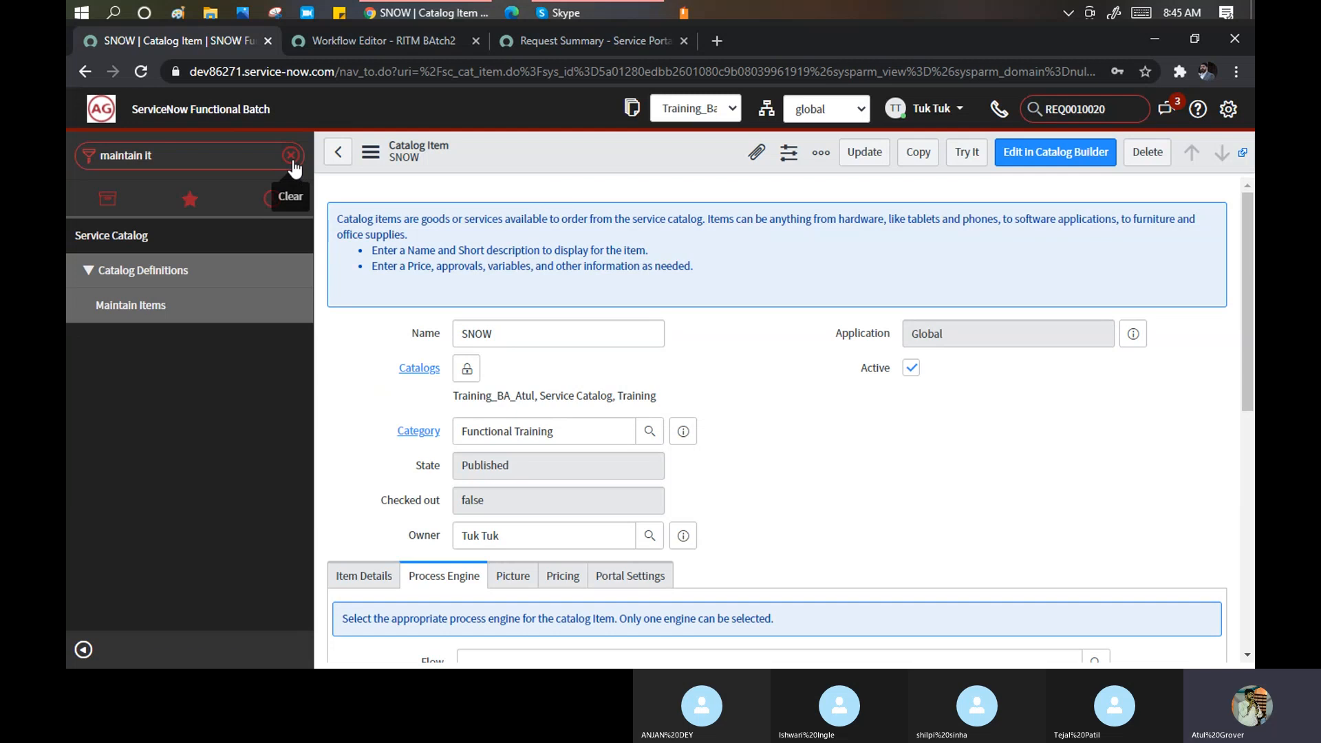
key(Return)
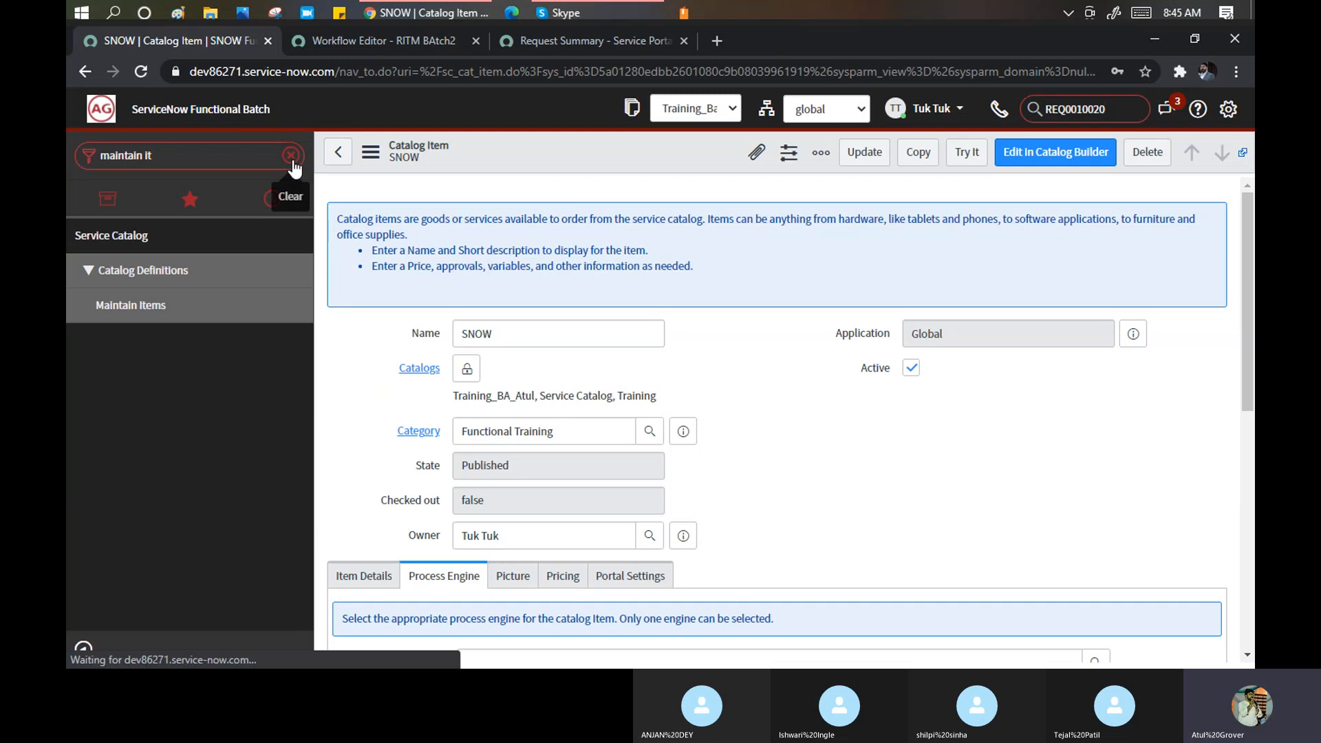
click(292, 156)
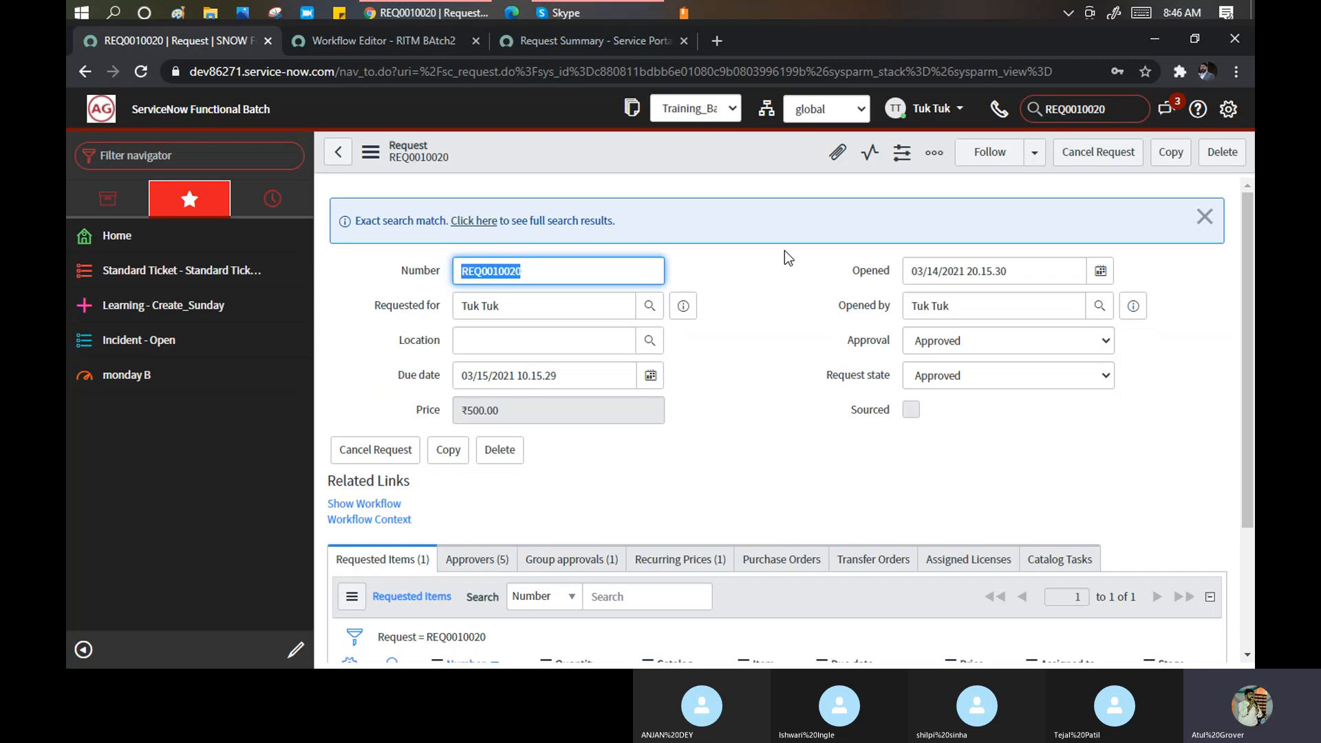
Check the request's group approvals, and open its SNOW requested item to examine the variables and catalog tasks.
scroll(785, 250, down, 3)
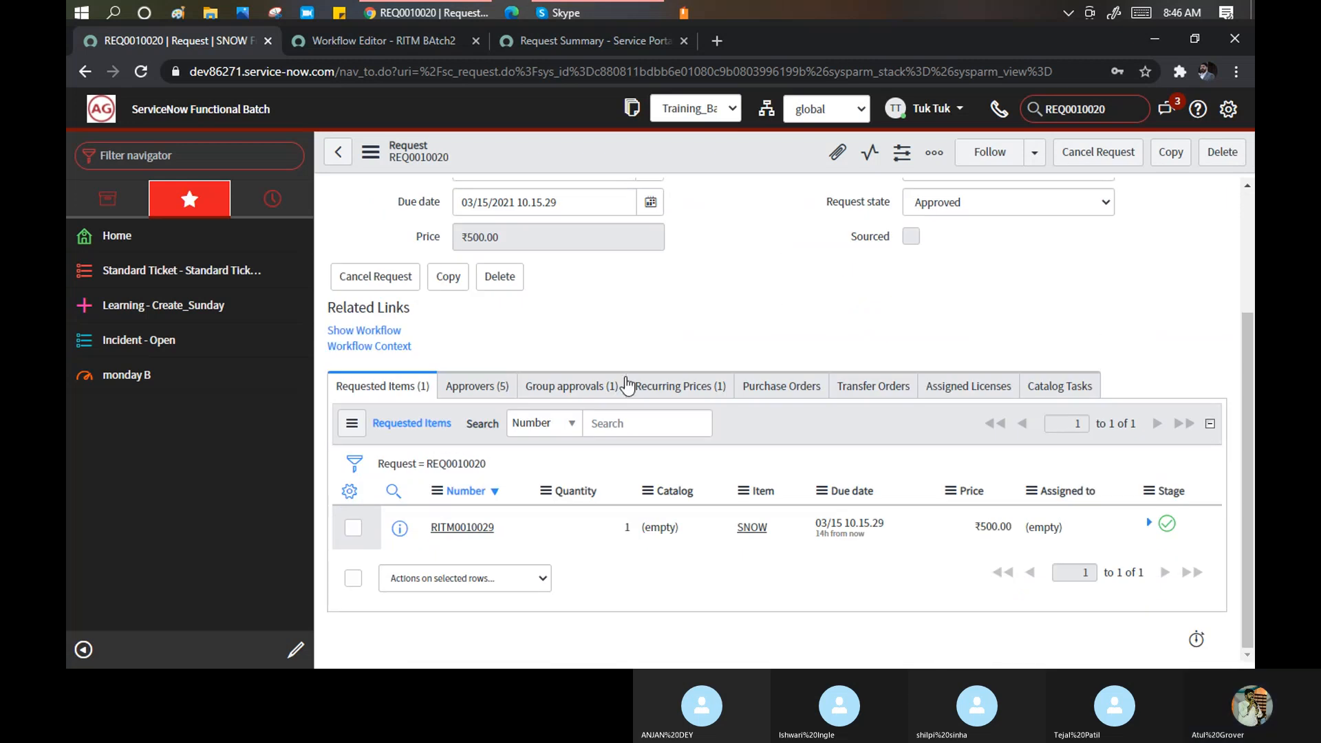
click(547, 389)
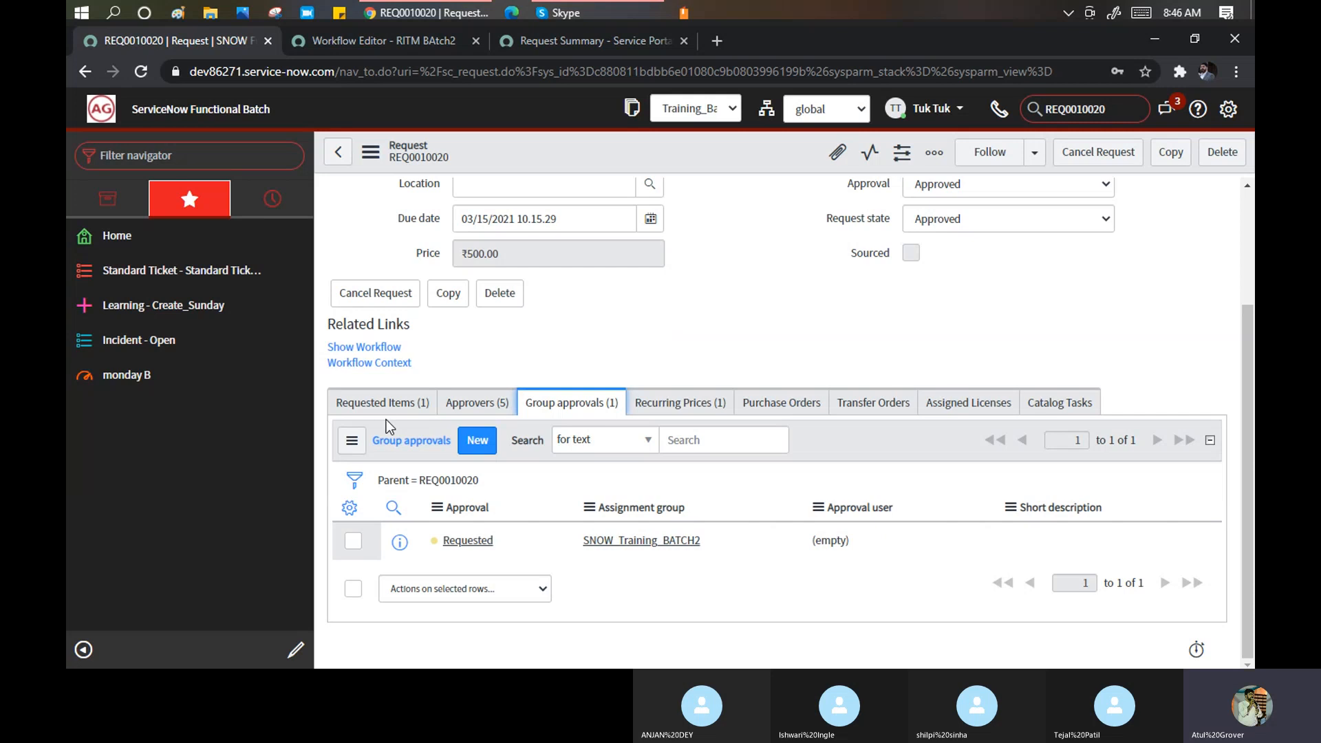
click(381, 409)
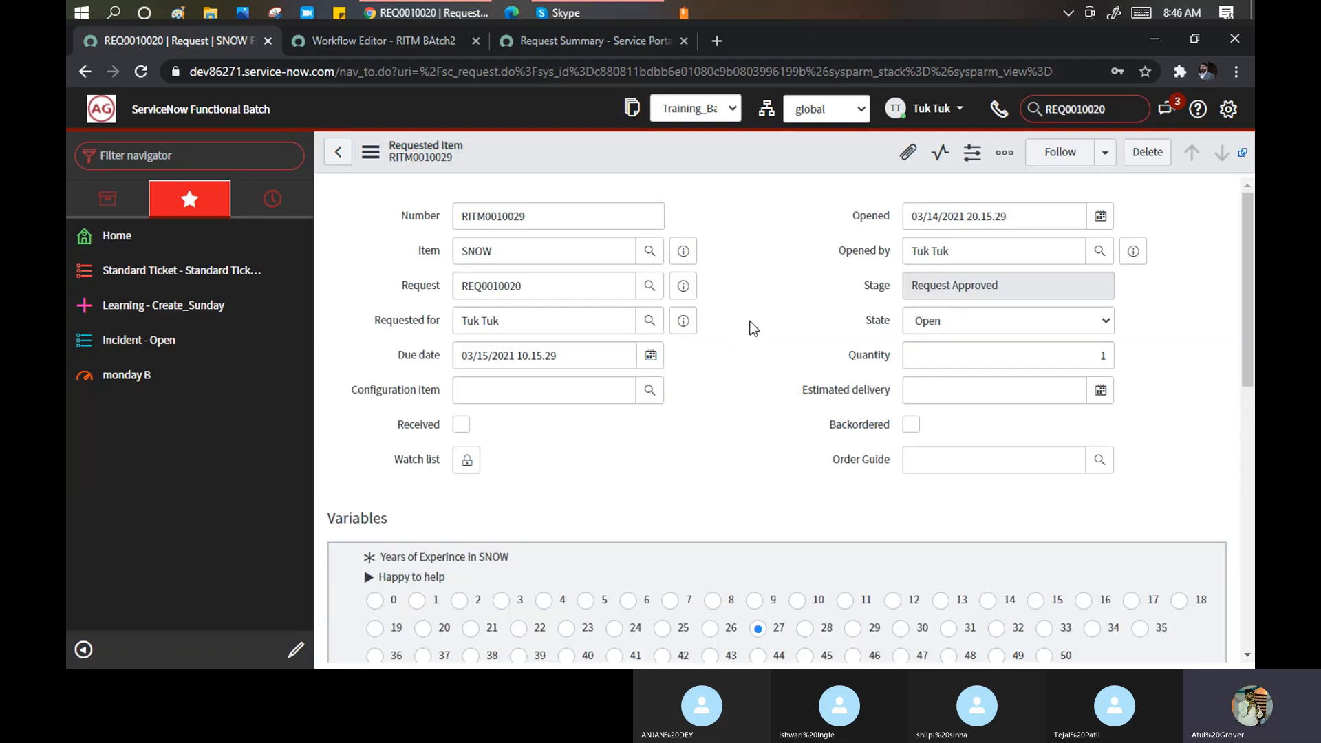
scroll(752, 326, down, 5)
scroll(752, 326, down, 3)
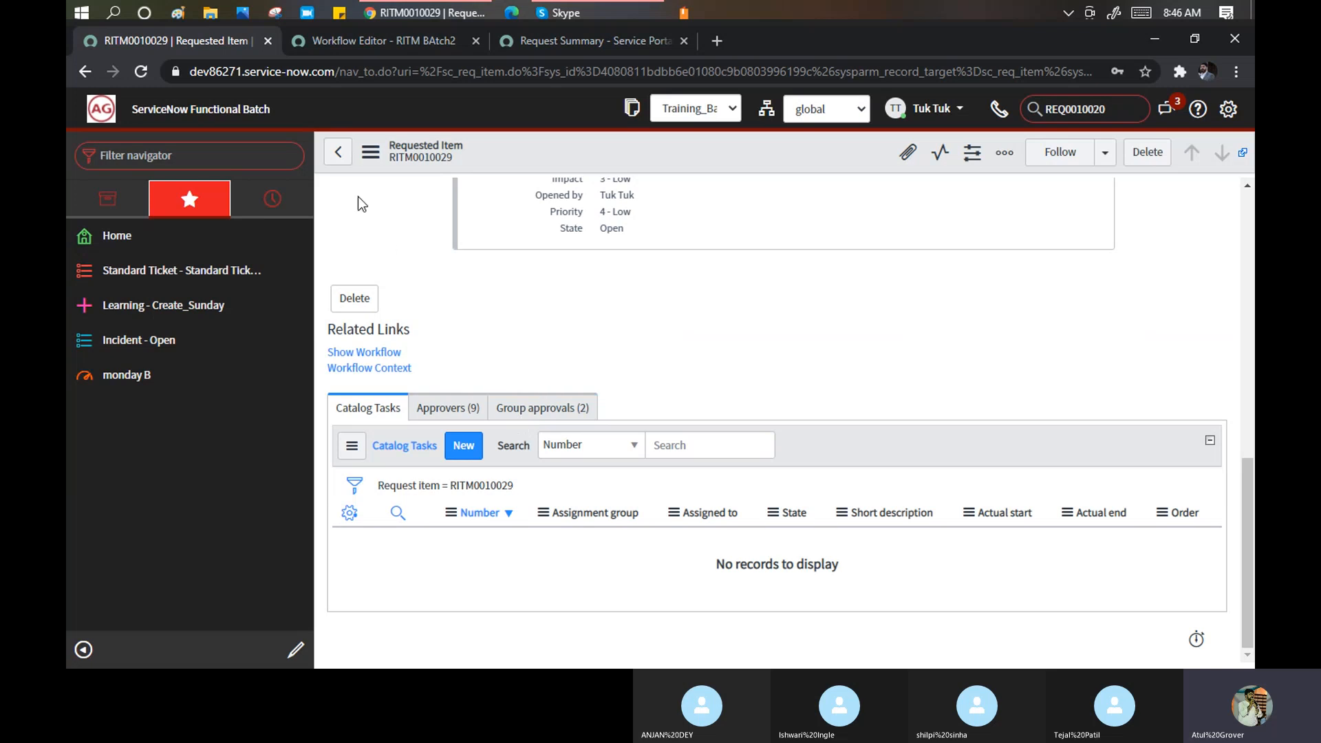
Return to the parent request and approve the second pending entry in its approvers list.
click(338, 151)
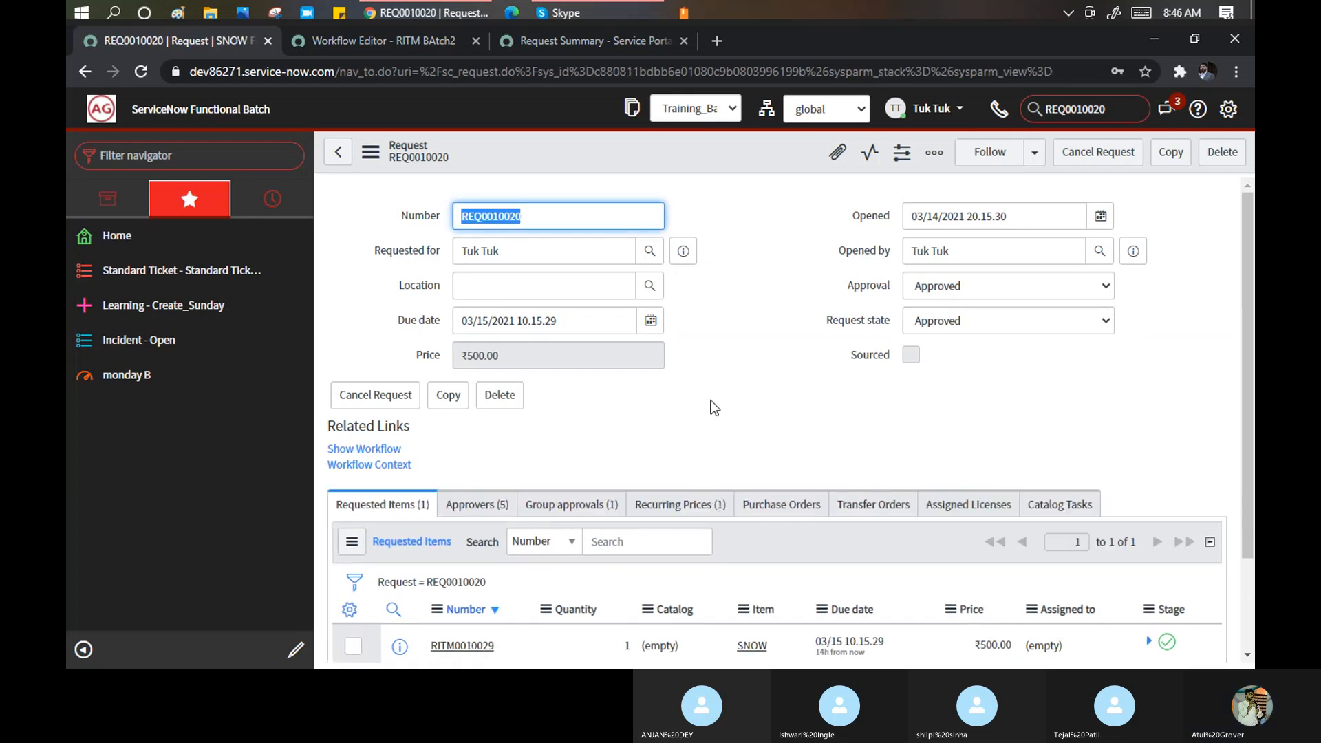
scroll(712, 406, down, 2)
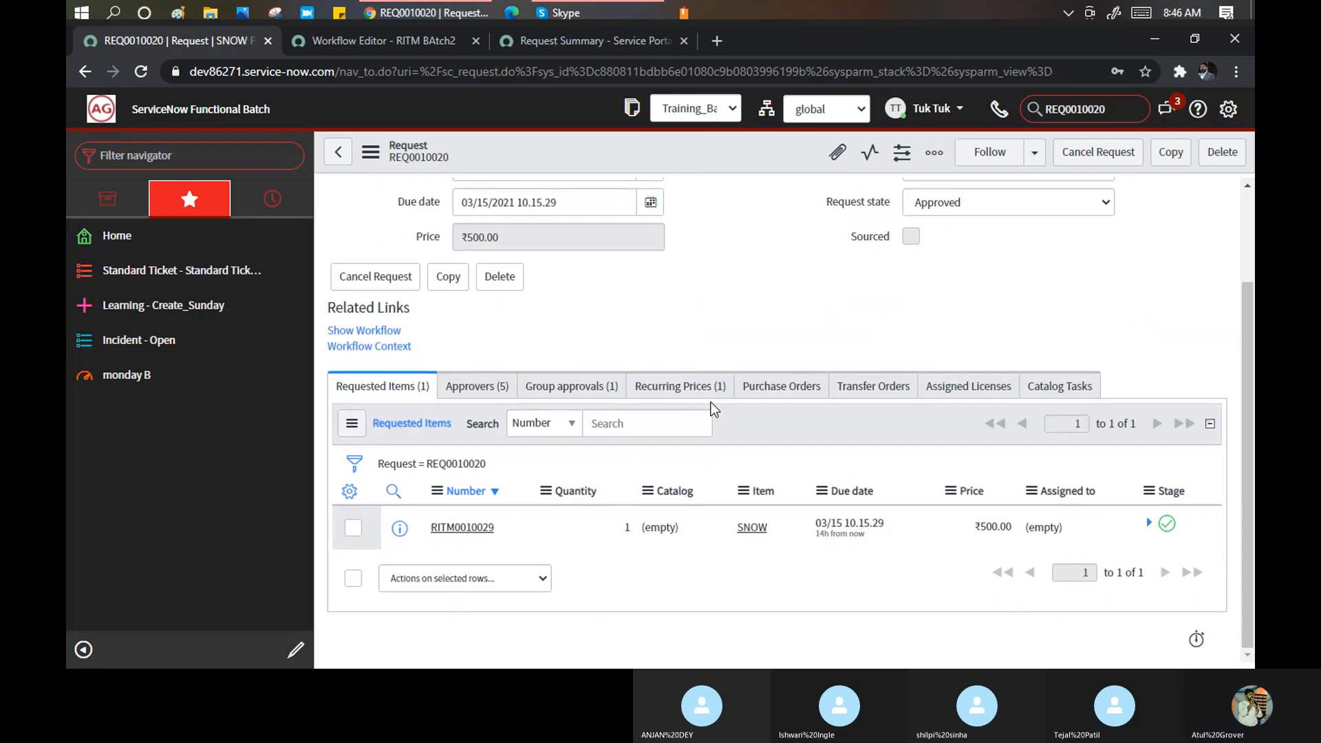
click(558, 391)
click(476, 403)
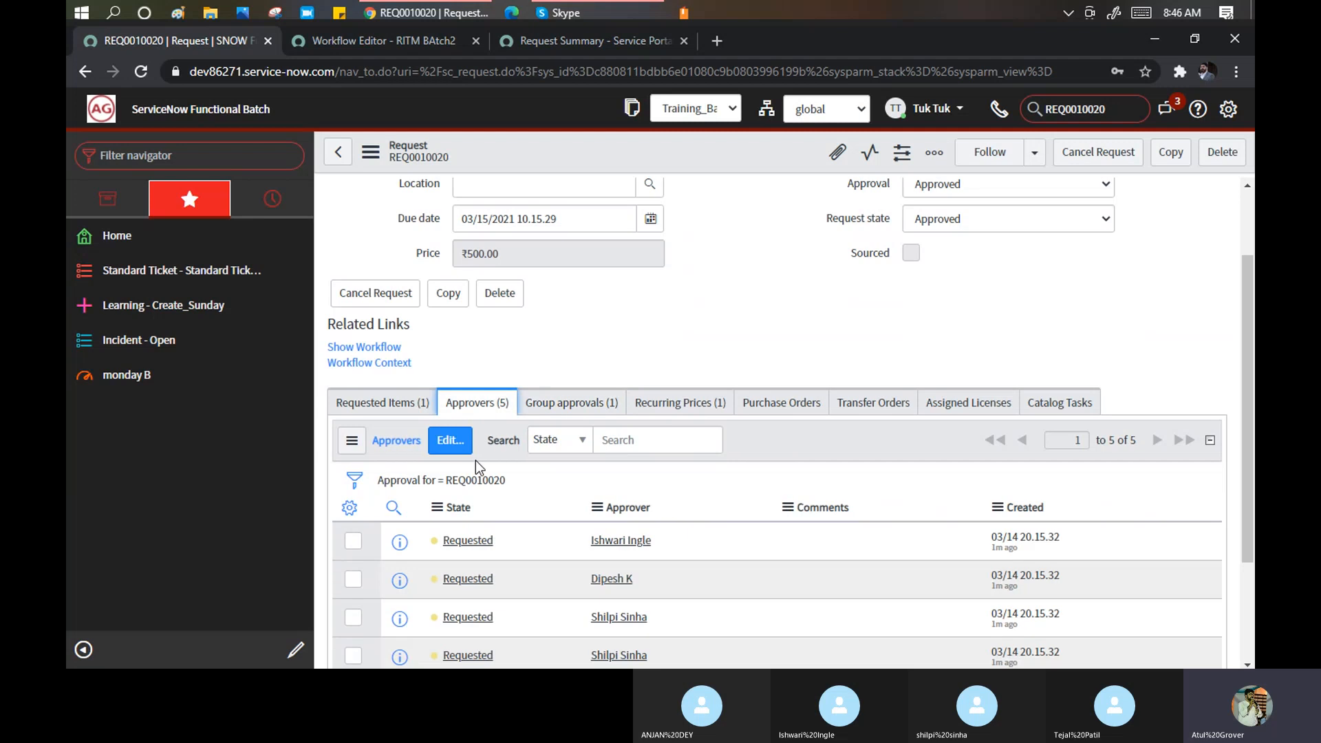
scroll(476, 460, down, 2)
right_click(463, 428)
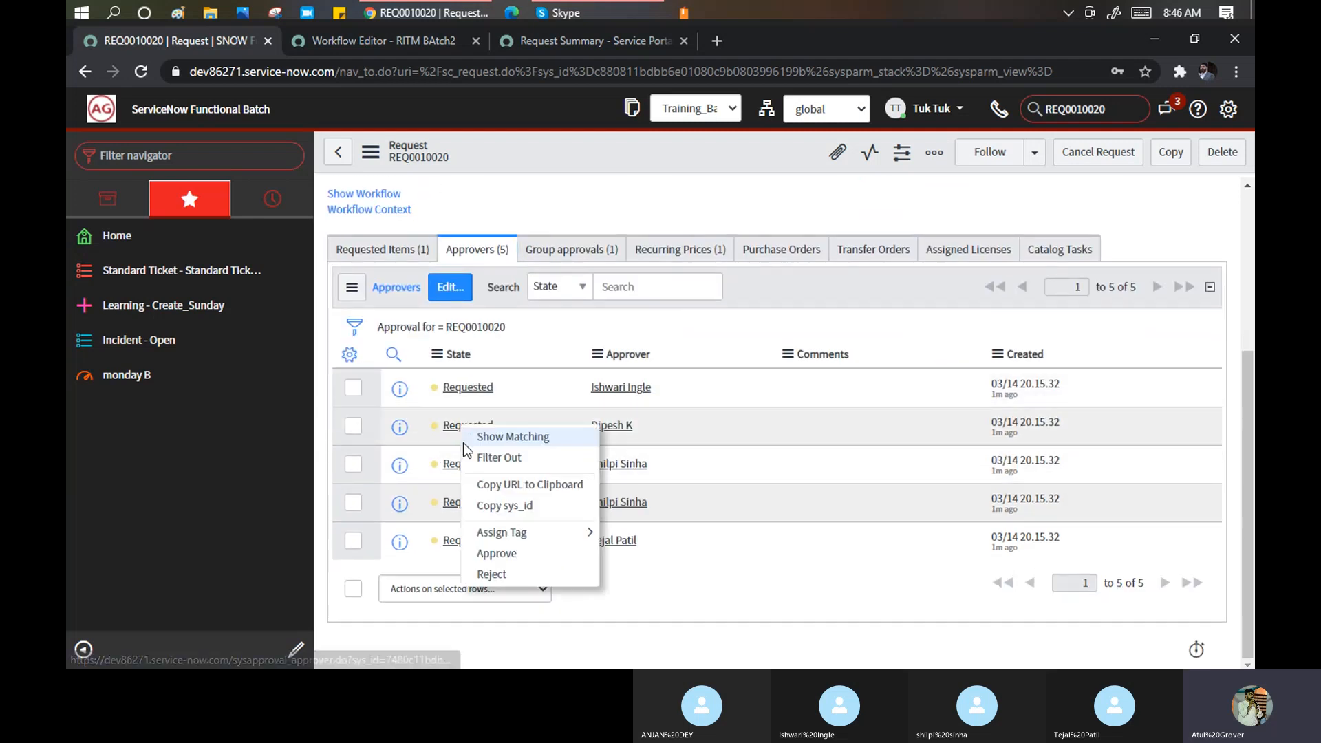
click(505, 559)
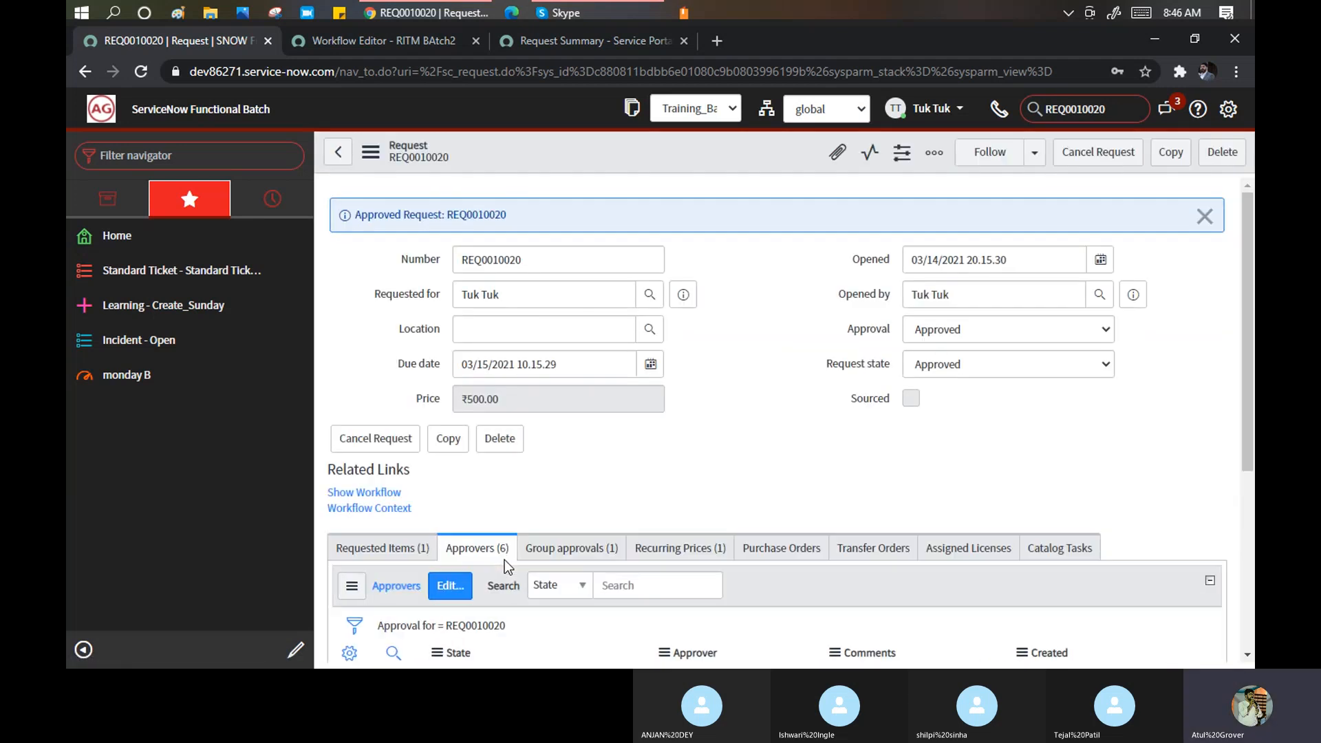
Approve the remaining requested entry in the request's approvers list.
scroll(535, 432, down, 5)
scroll(538, 433, down, 1)
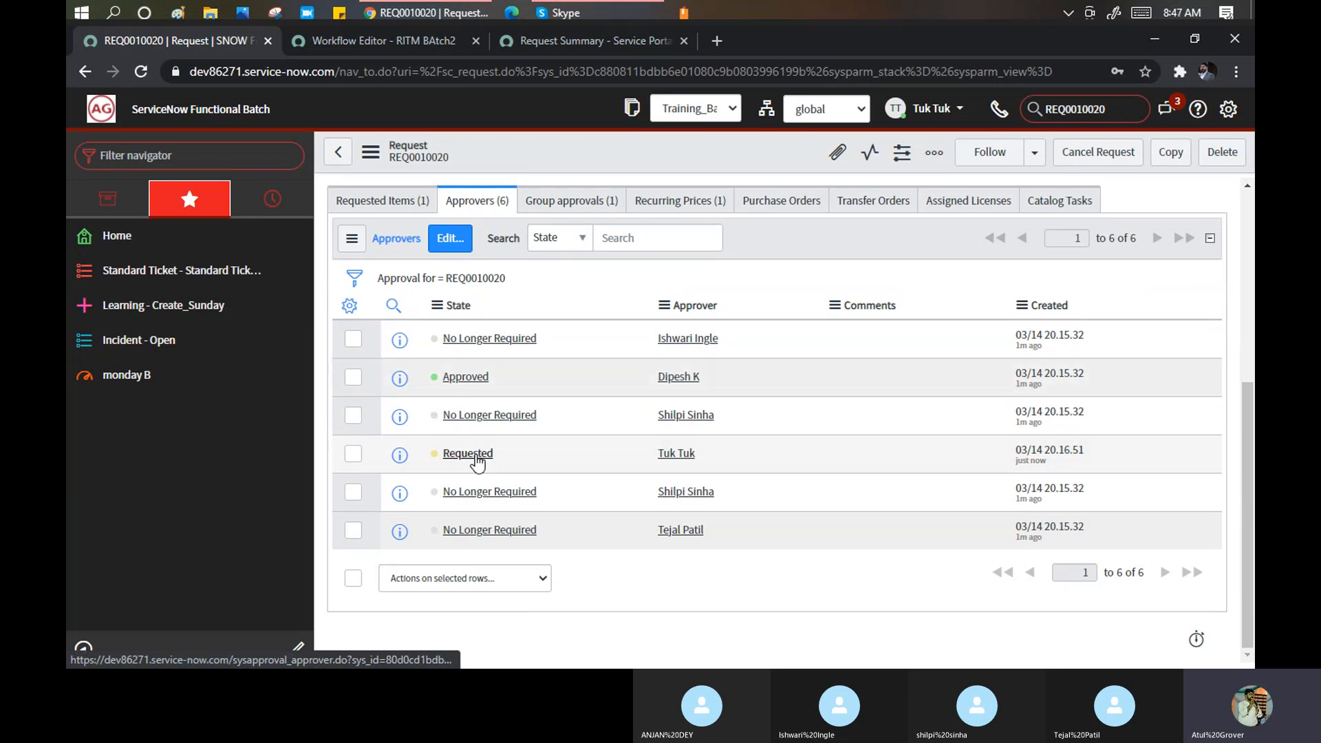
right_click(477, 461)
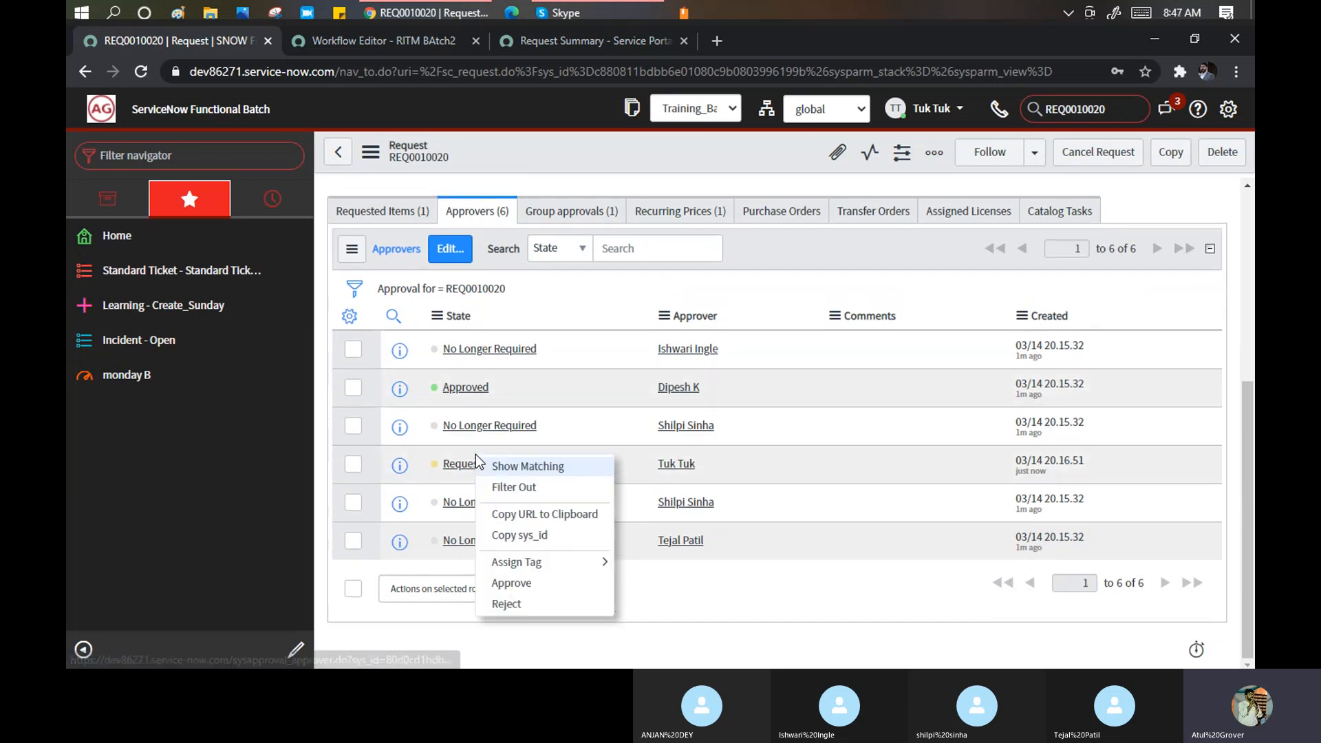
click(526, 586)
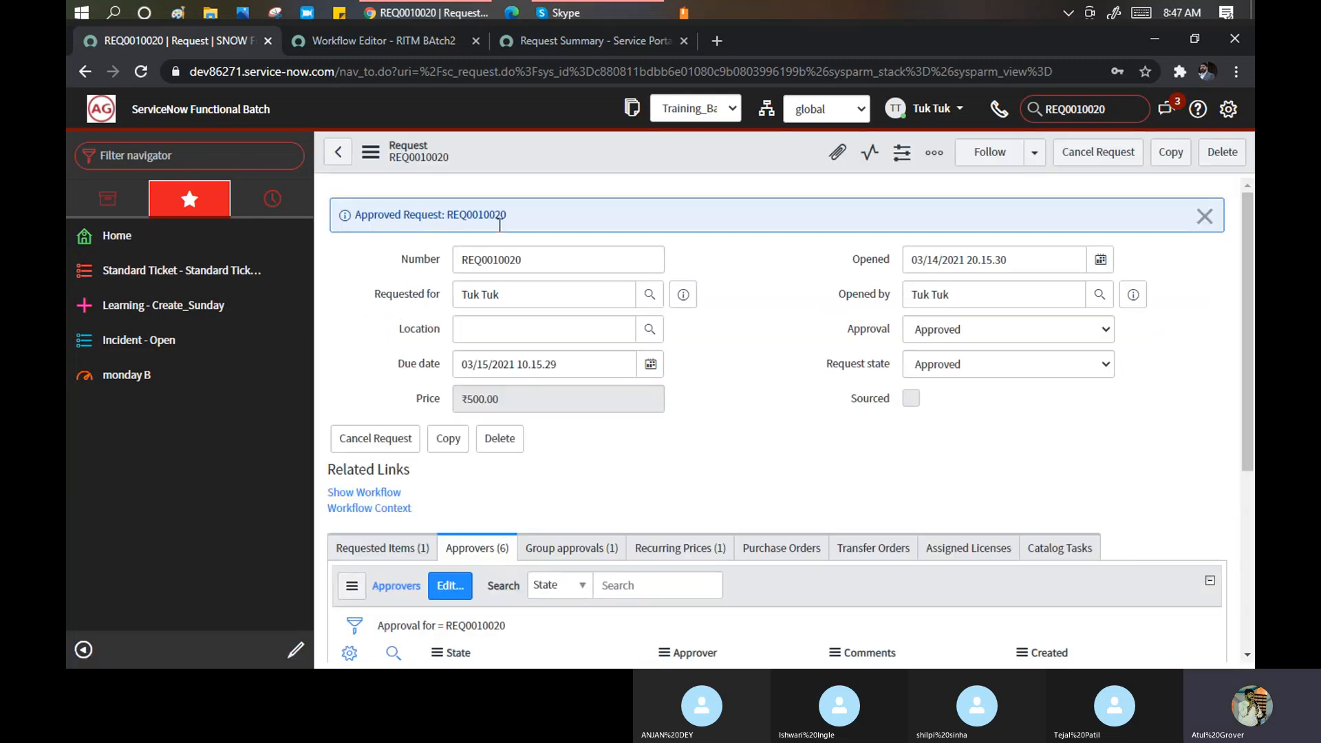
Open the request's SNOW requested item and show its group approvals.
scroll(454, 320, down, 3)
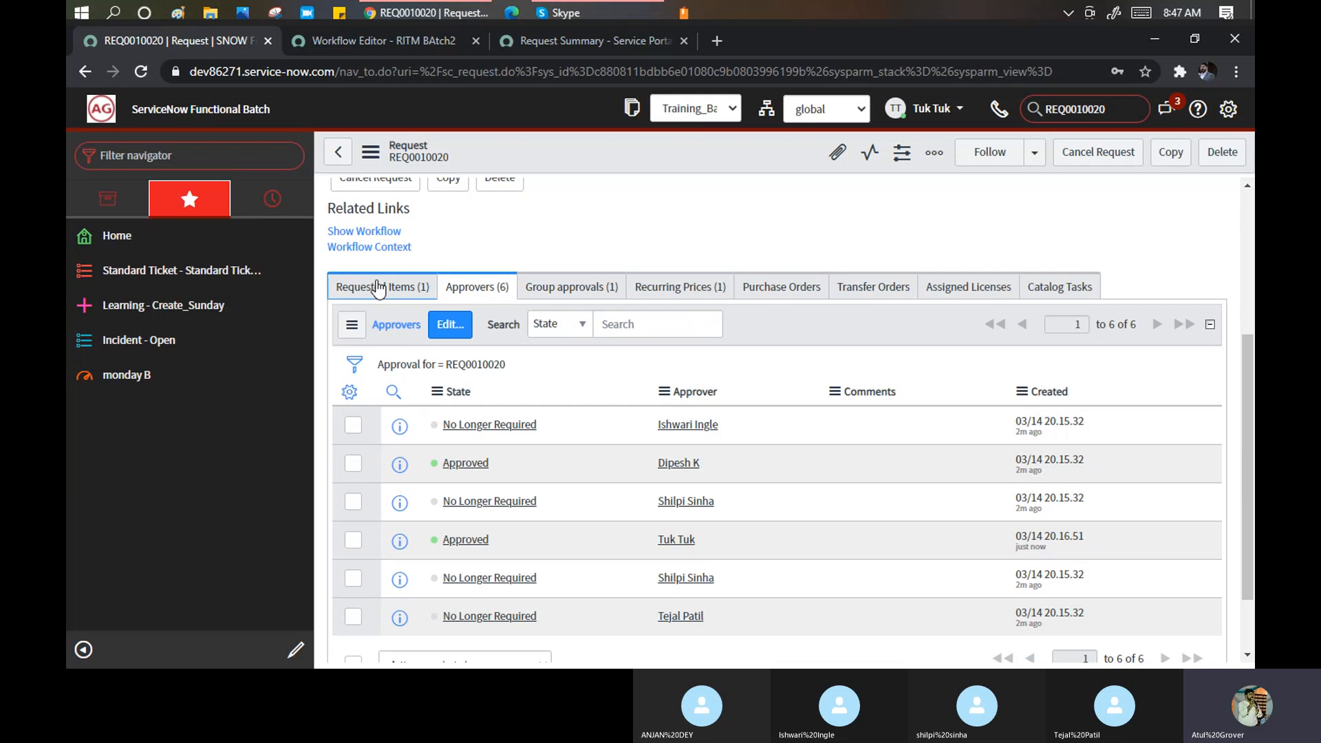
click(395, 286)
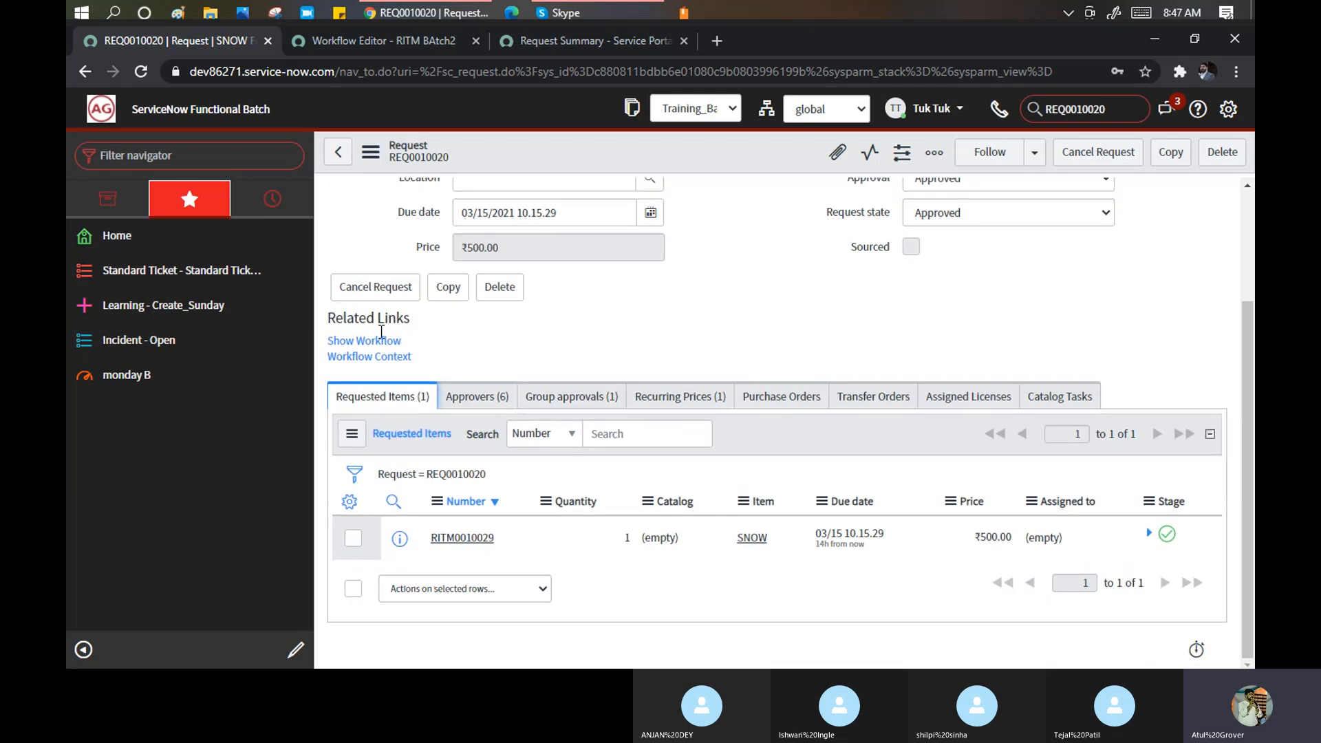
click(449, 539)
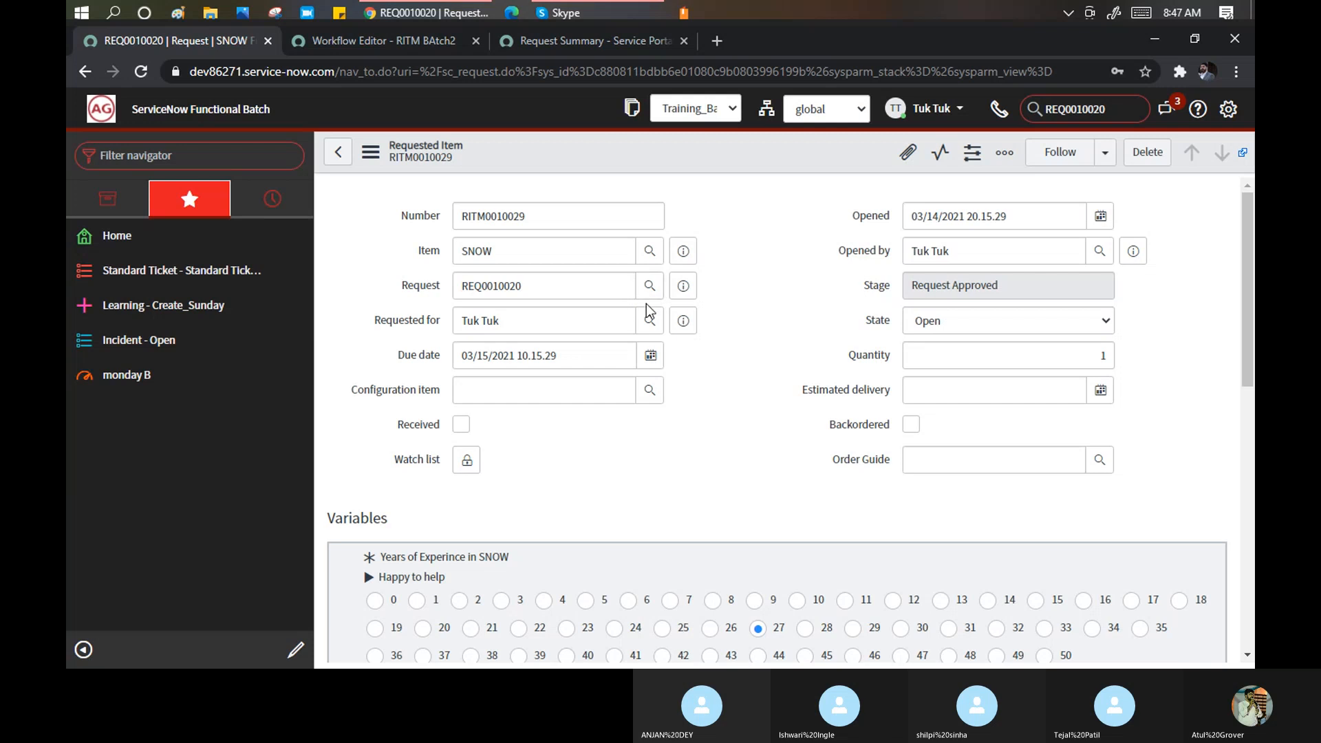
scroll(647, 304, down, 5)
scroll(646, 307, down, 4)
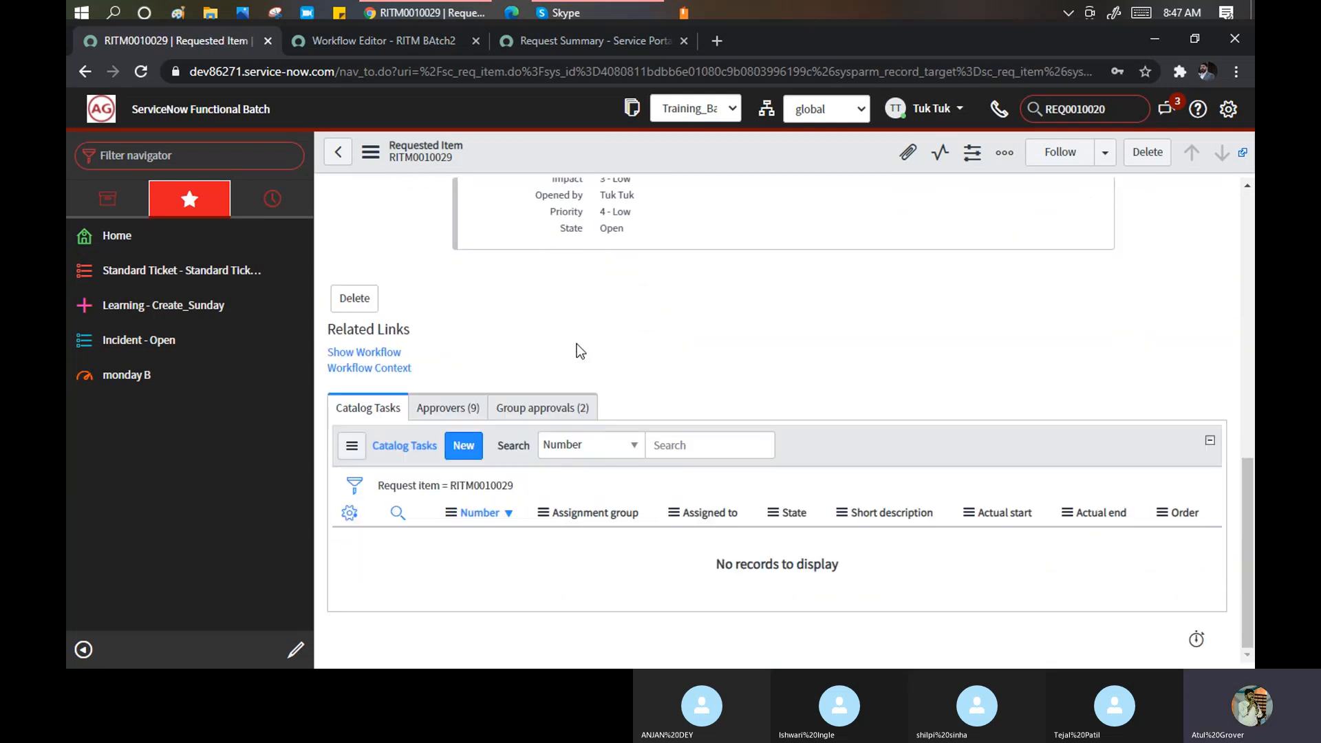
click(534, 415)
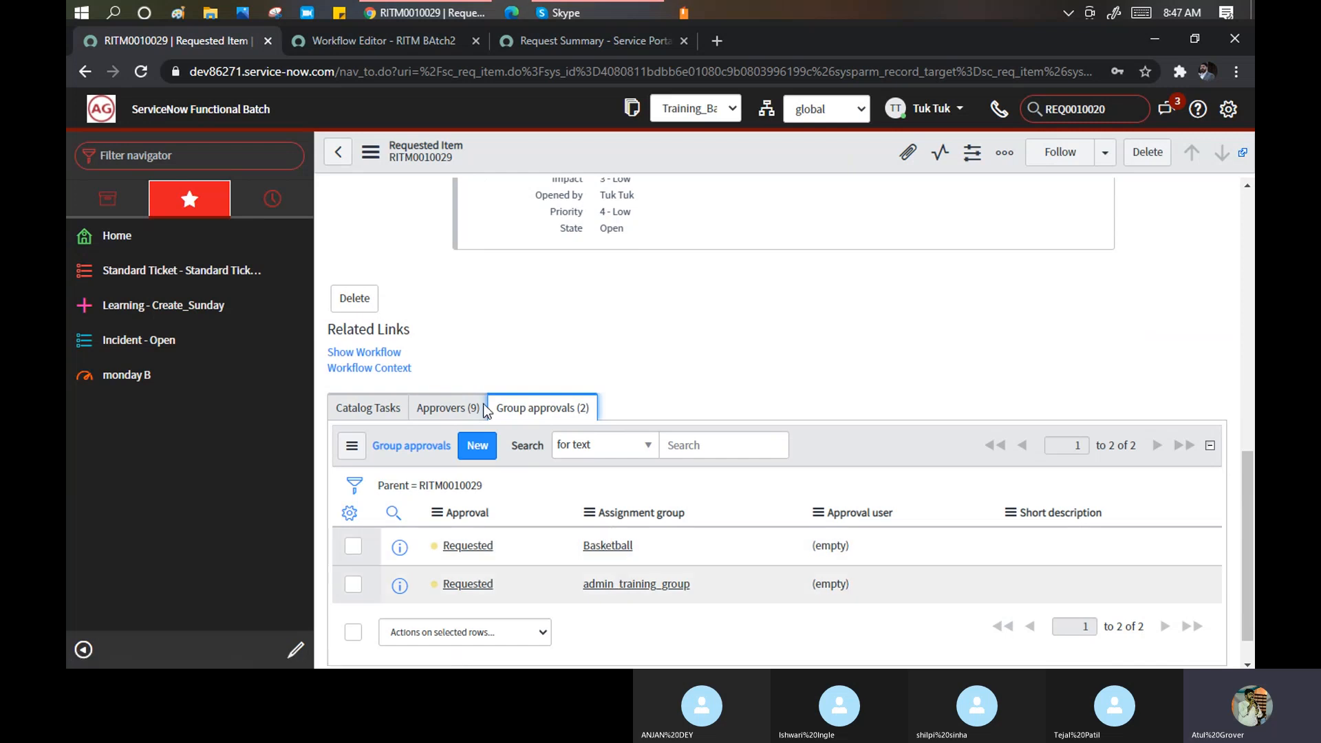
Approve the seventh pending entry in the requested item's approvers list.
click(448, 407)
scroll(452, 426, down, 3)
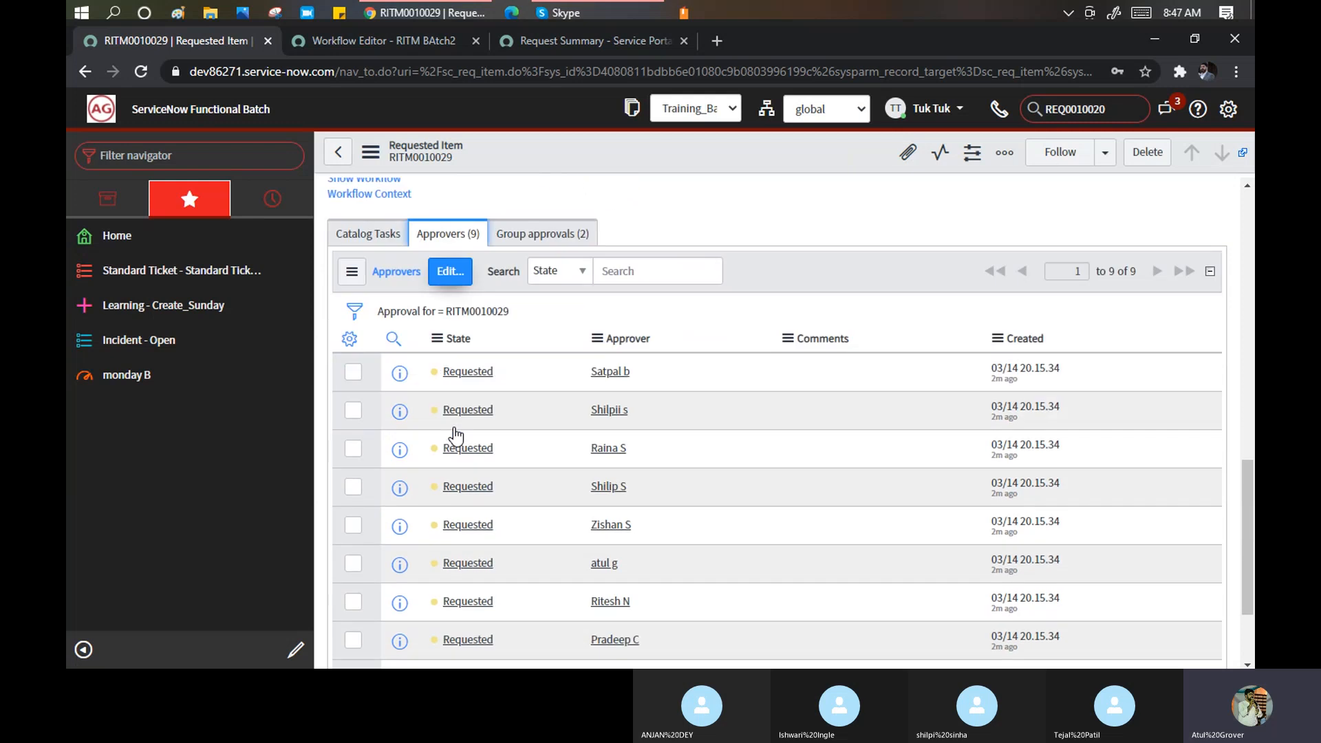
scroll(455, 433, down, 2)
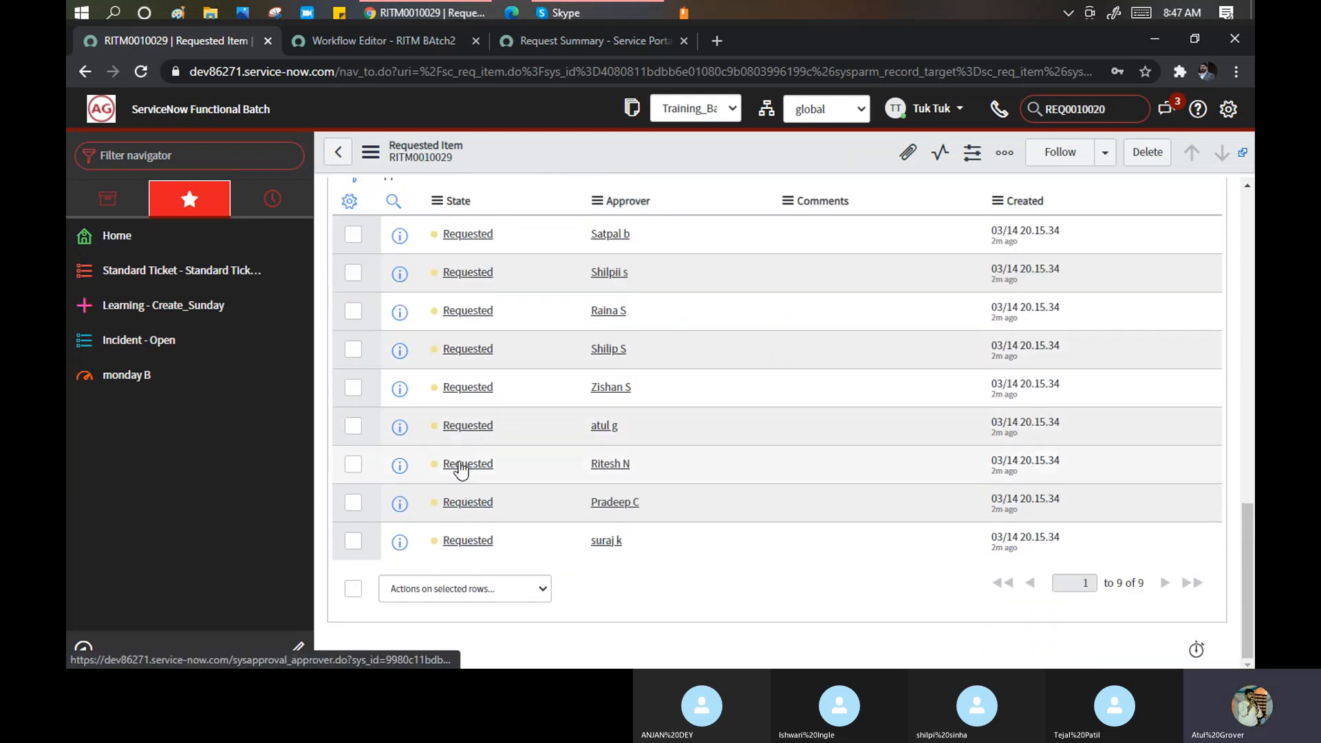
right_click(466, 471)
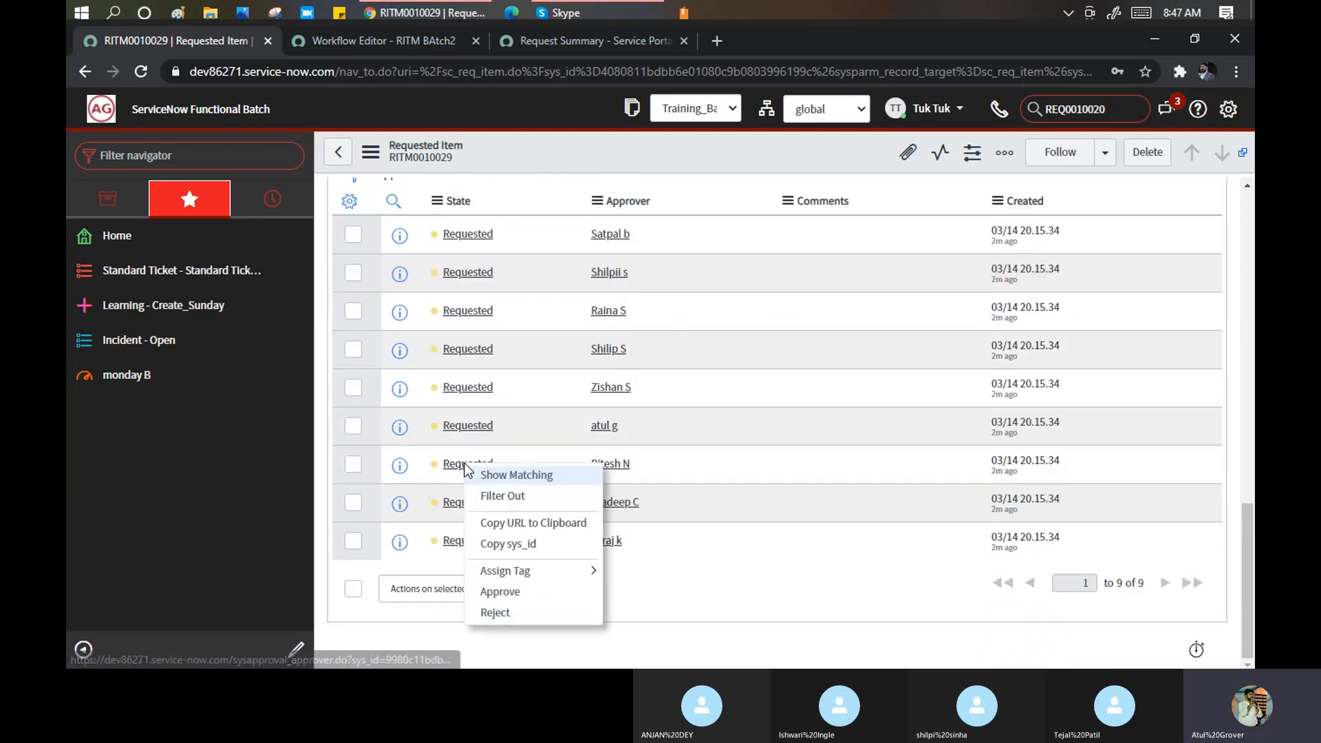
click(509, 591)
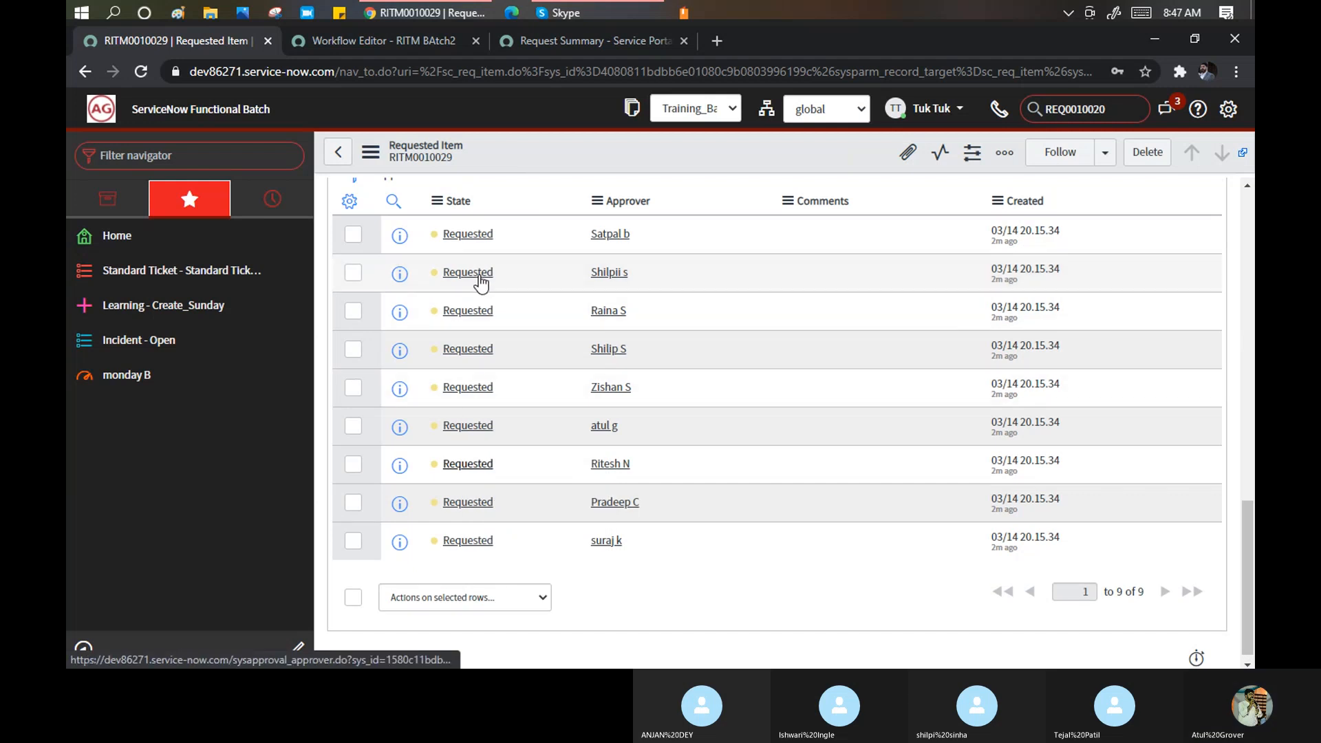
Approve the requested item's last approver entry still in the Requested state.
scroll(514, 337, down, 2)
scroll(513, 337, down, 12)
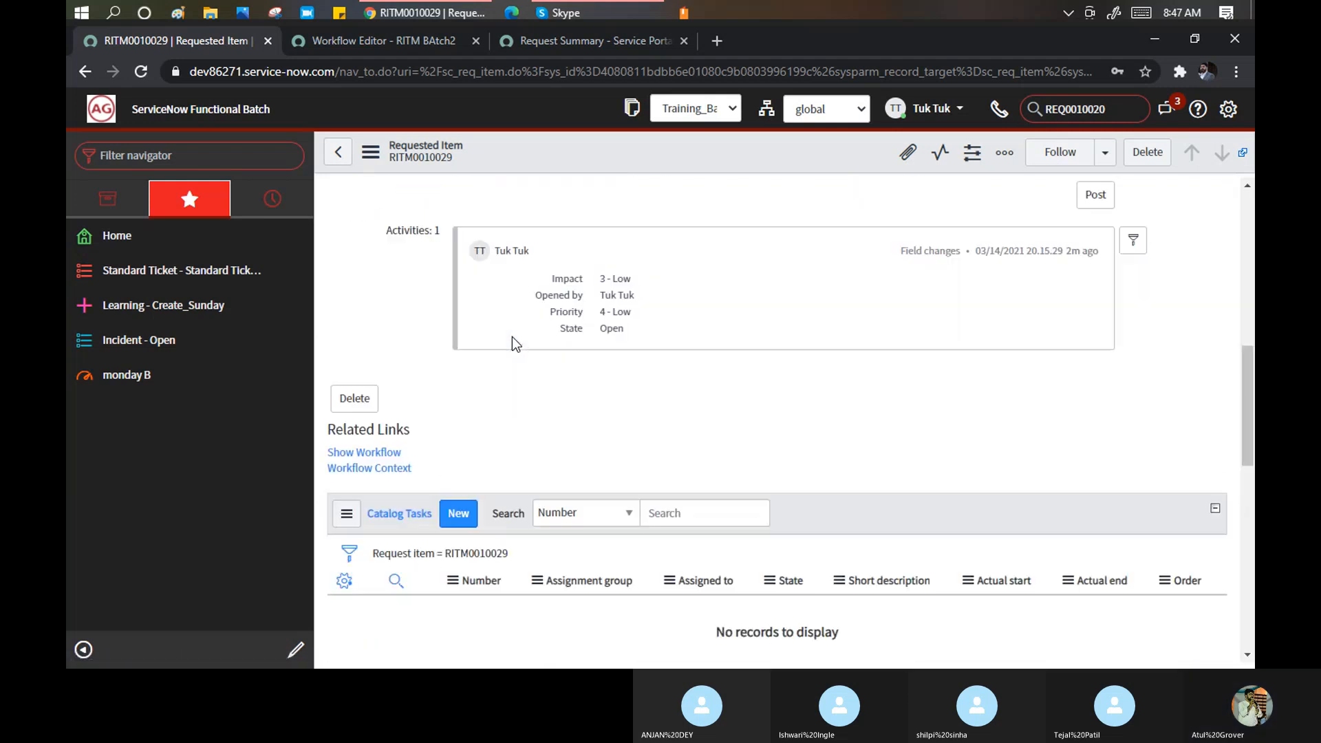
scroll(511, 336, up, 8)
scroll(499, 336, down, 10)
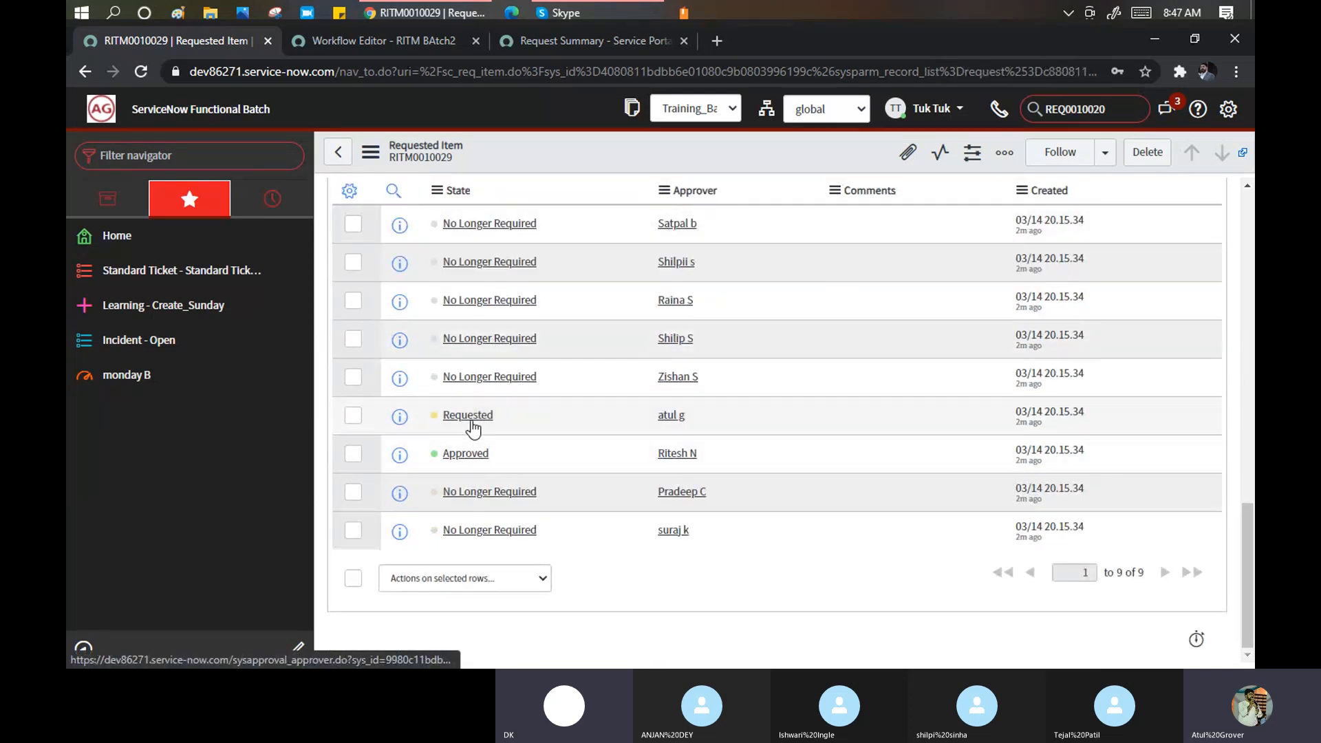
right_click(473, 417)
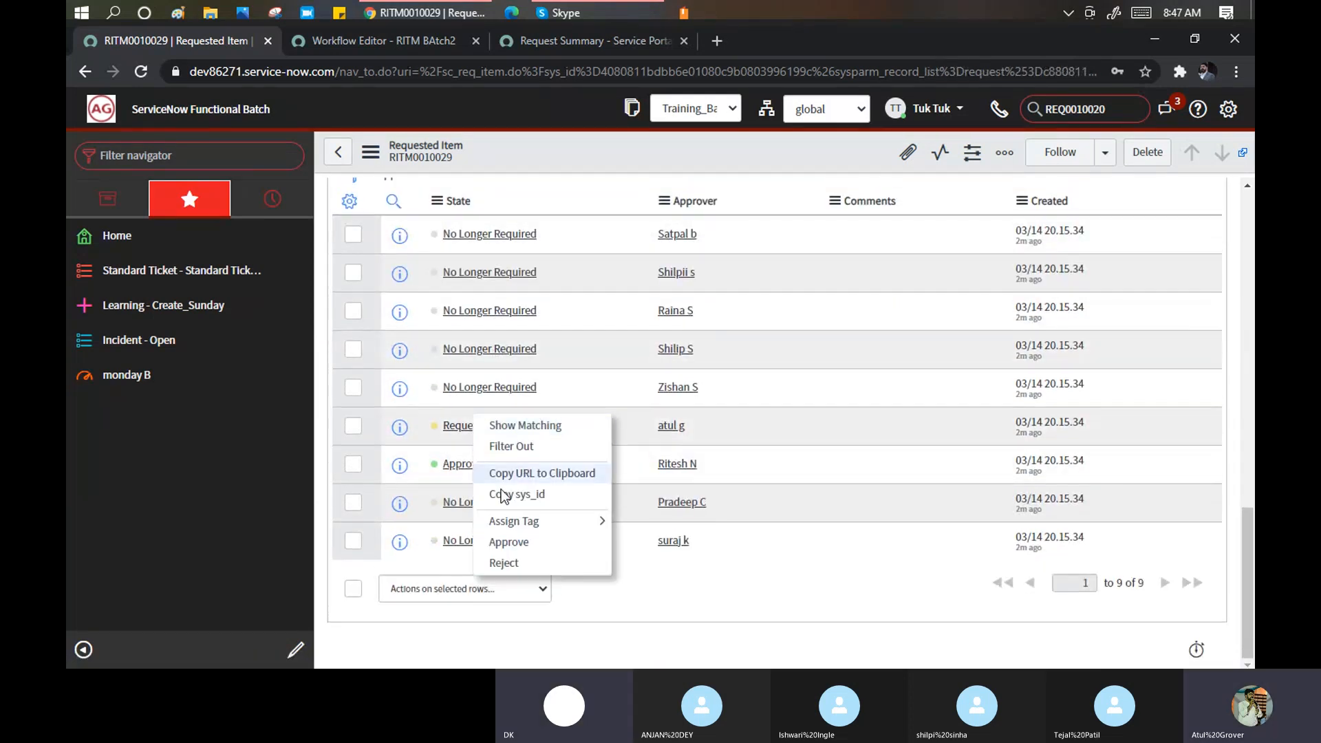
click(509, 544)
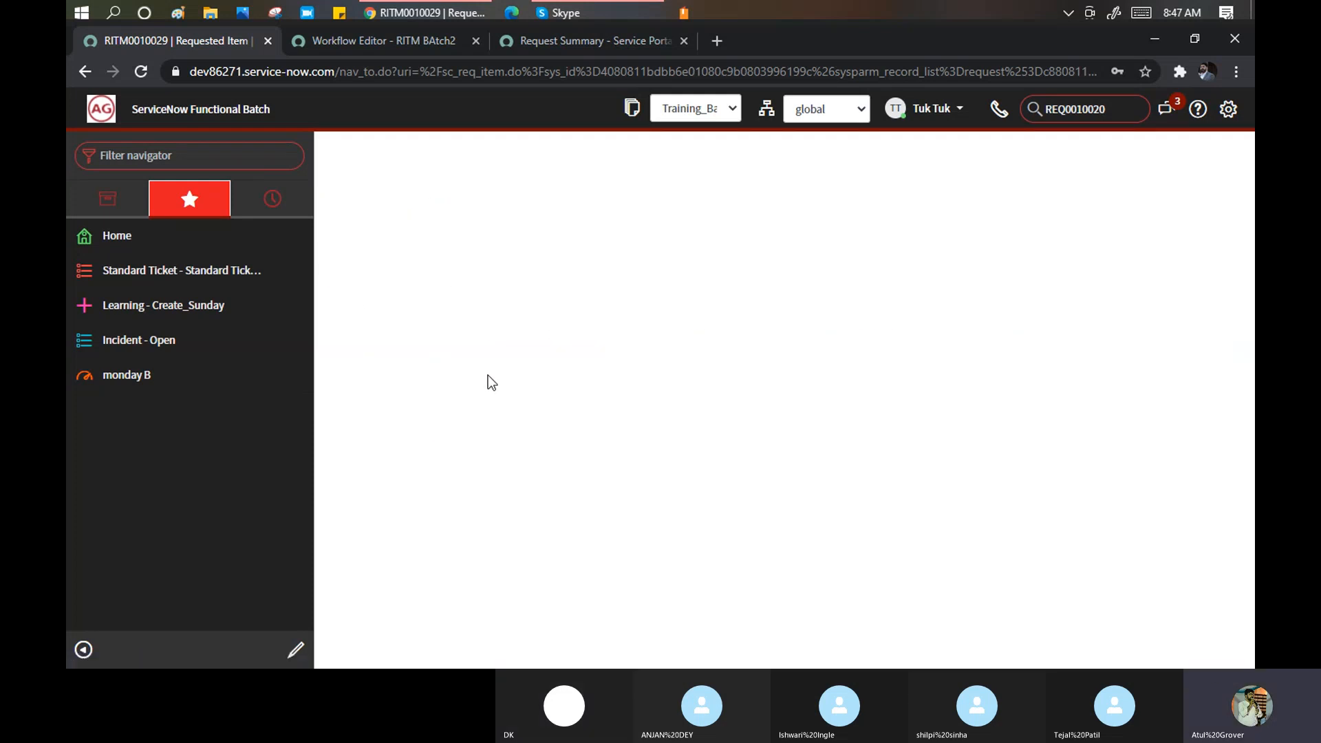
Open the catalog task generated for the requested item and assigned to the HR Admin group.
scroll(543, 358, down, 5)
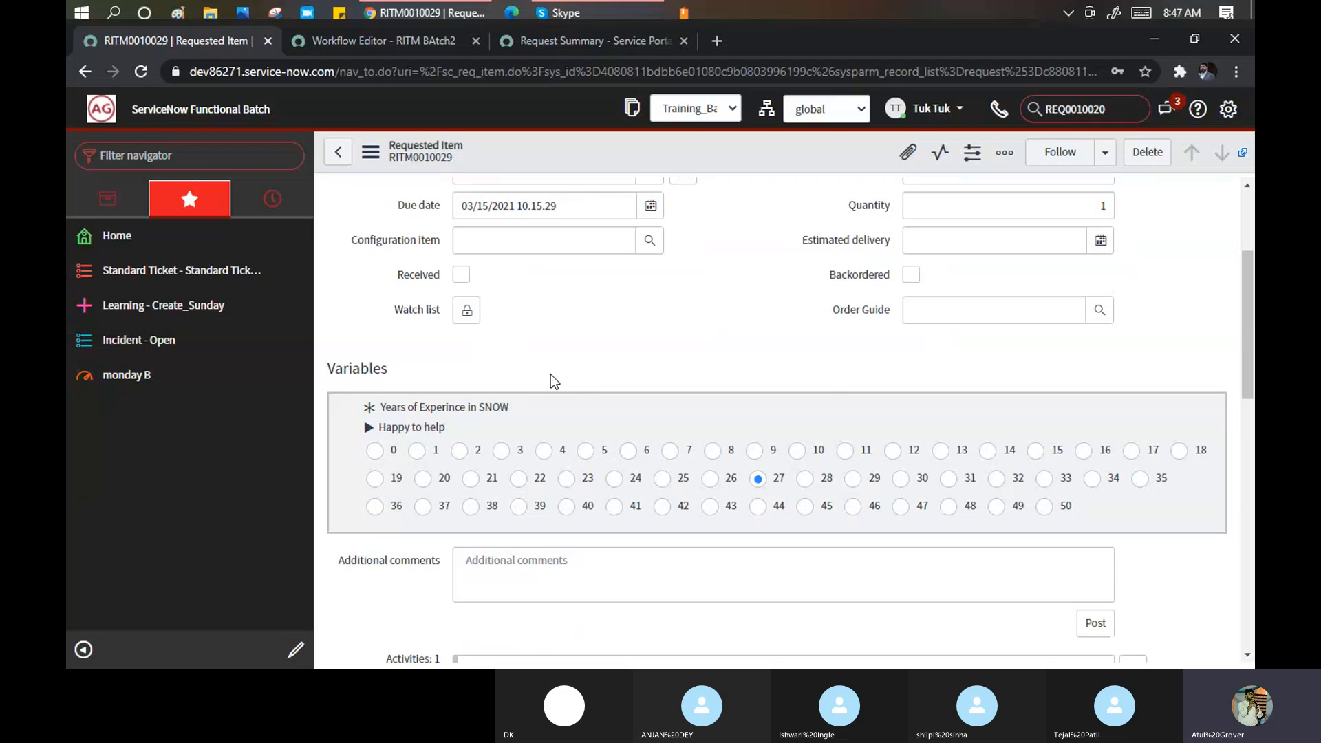
scroll(540, 378, down, 10)
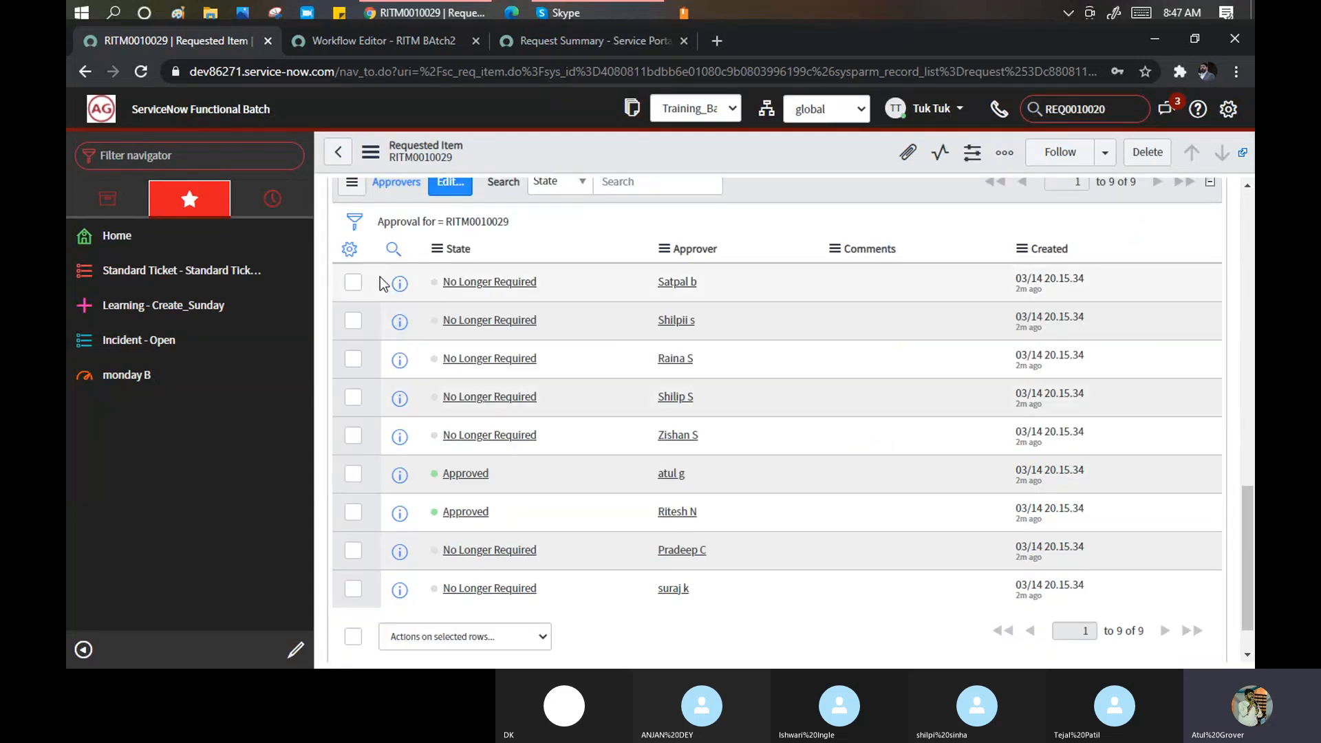
scroll(382, 282, up, 3)
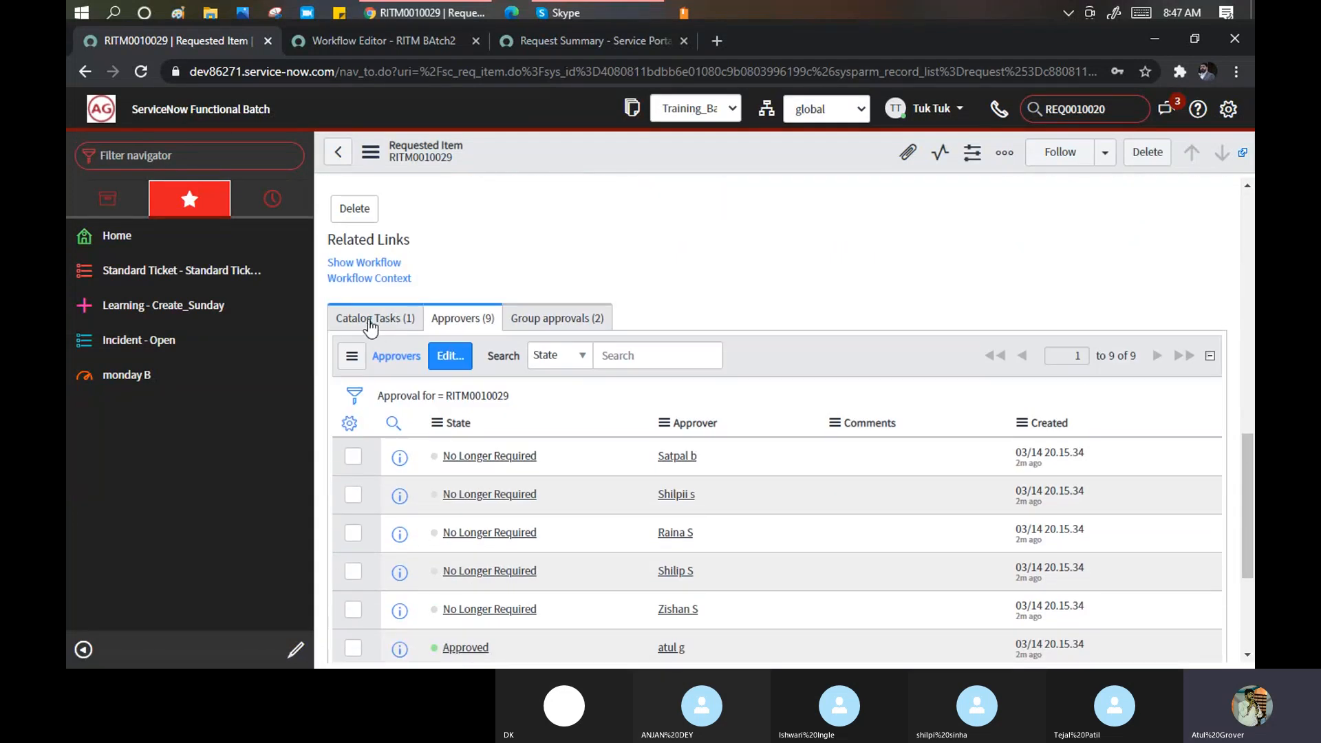
click(399, 318)
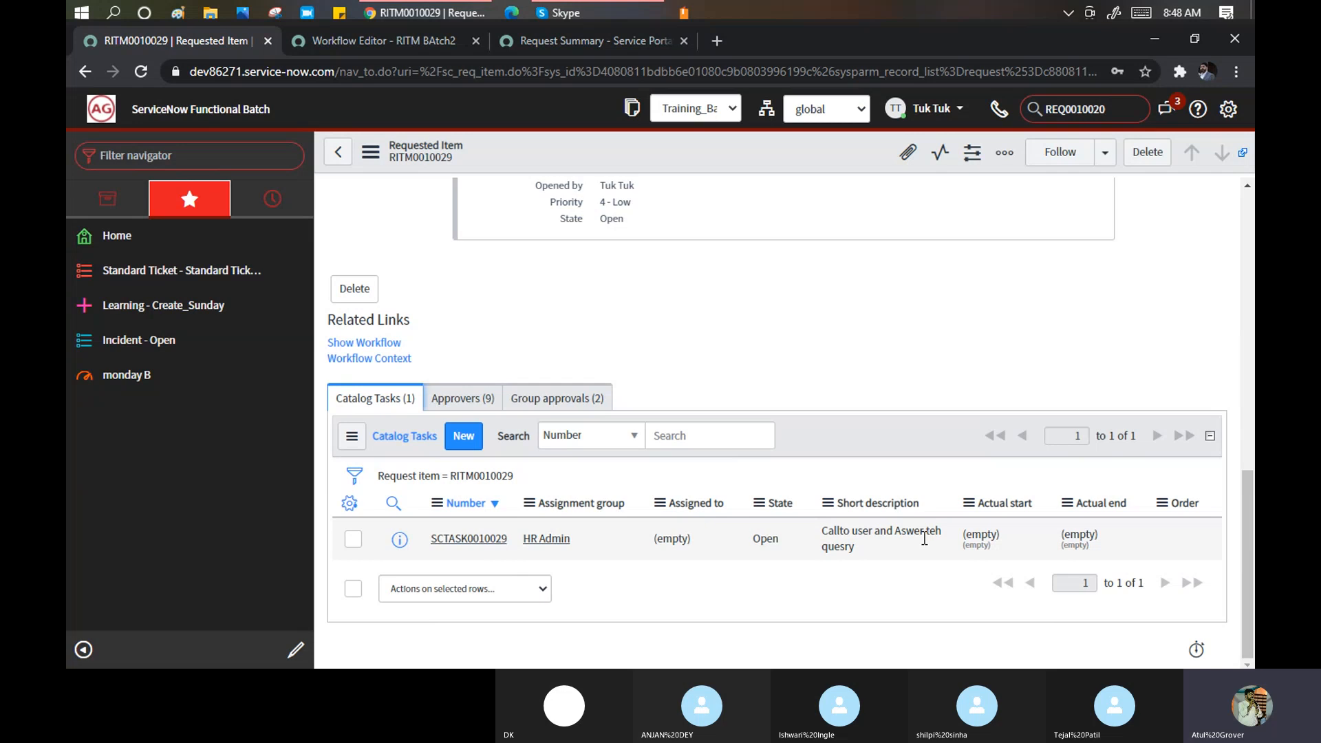
click(460, 546)
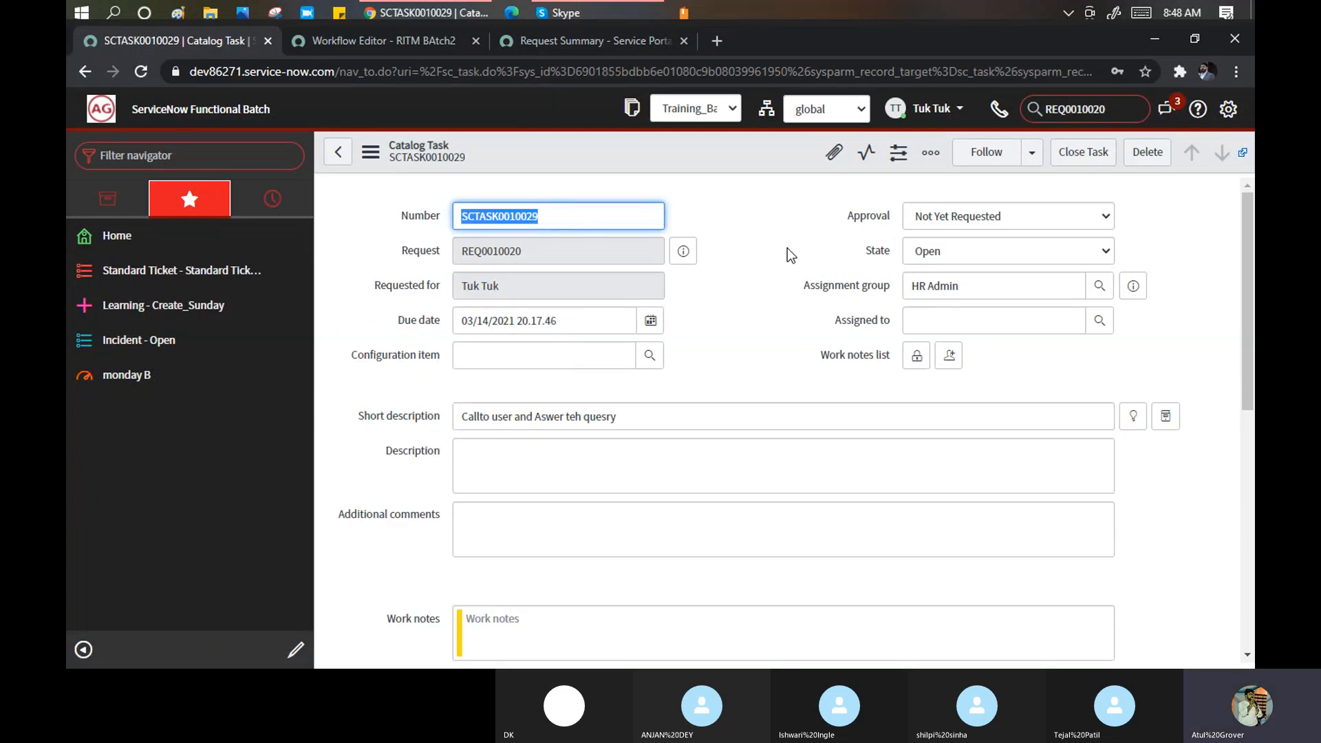
Open the form layout configuration for the catalog task and add the Priority field to the selected fields.
right_click(659, 154)
mouse_move(782, 348)
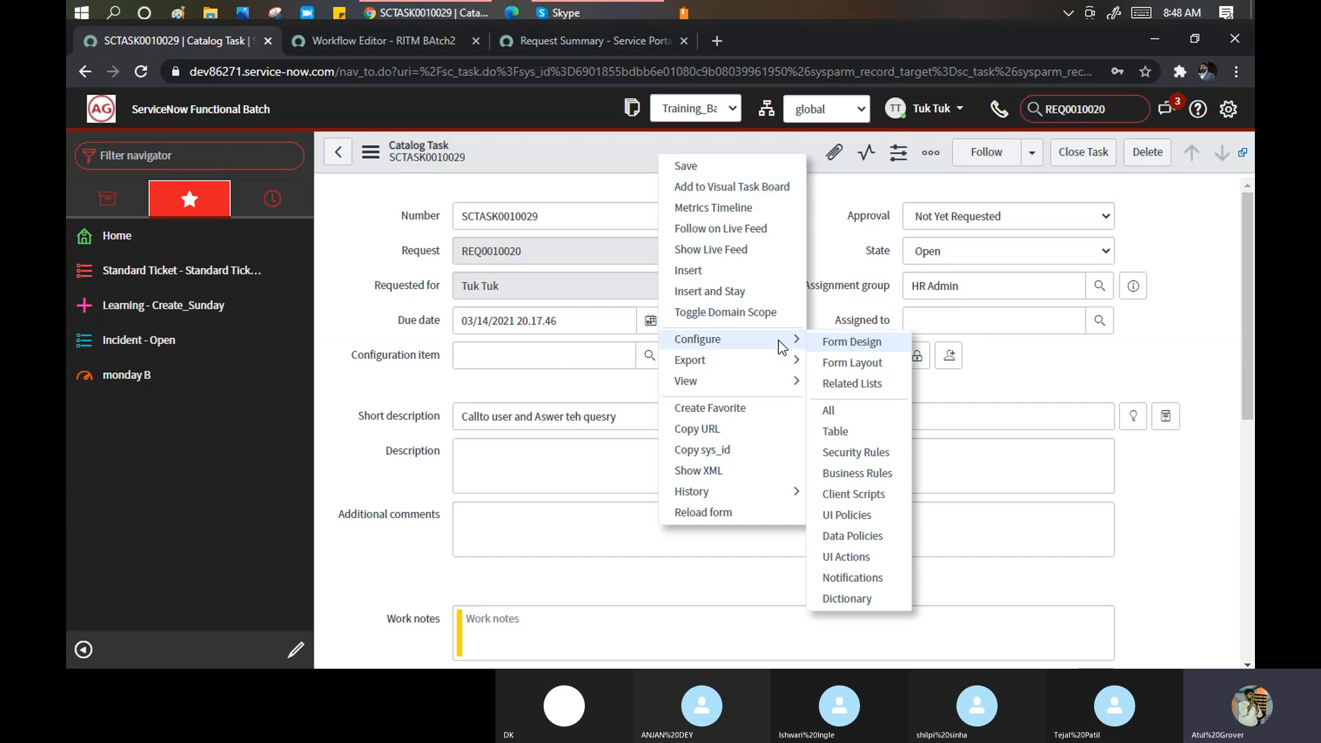
click(860, 369)
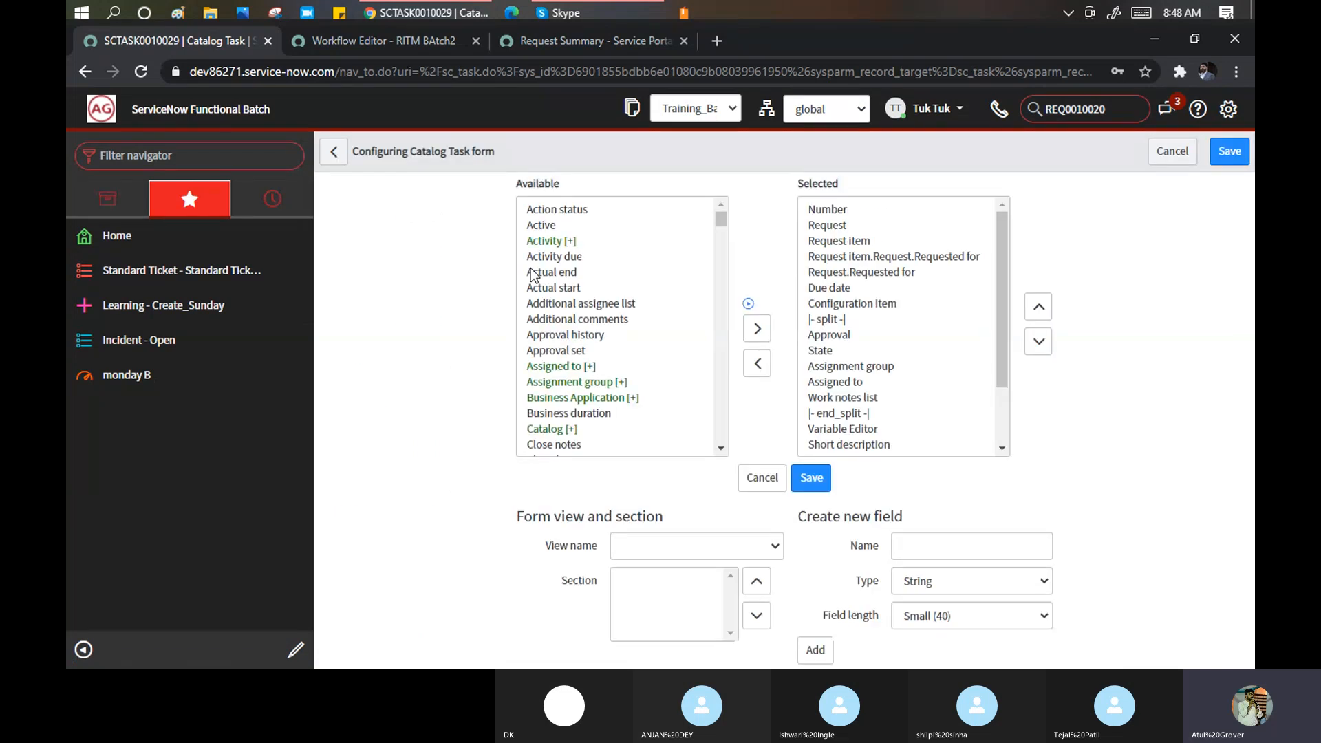
click(534, 275)
key(p)
key(p)
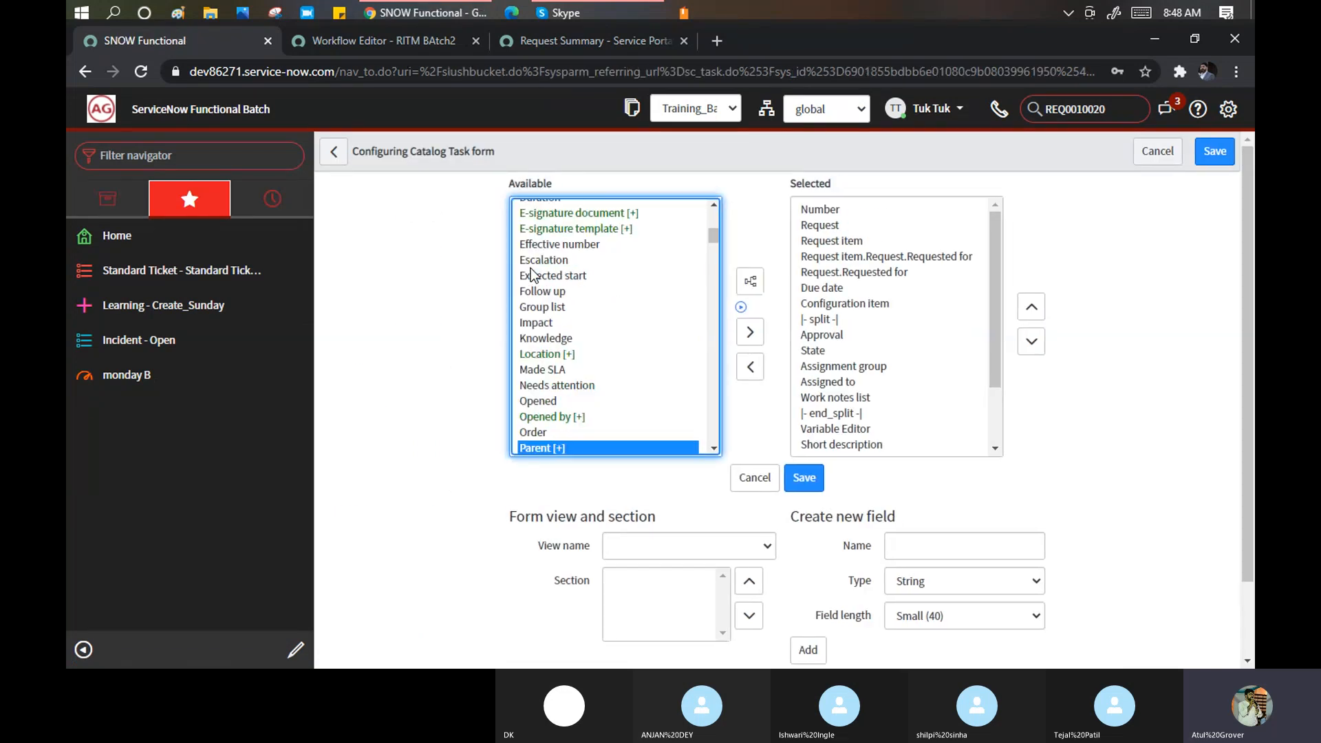
scroll(534, 276, down, 8)
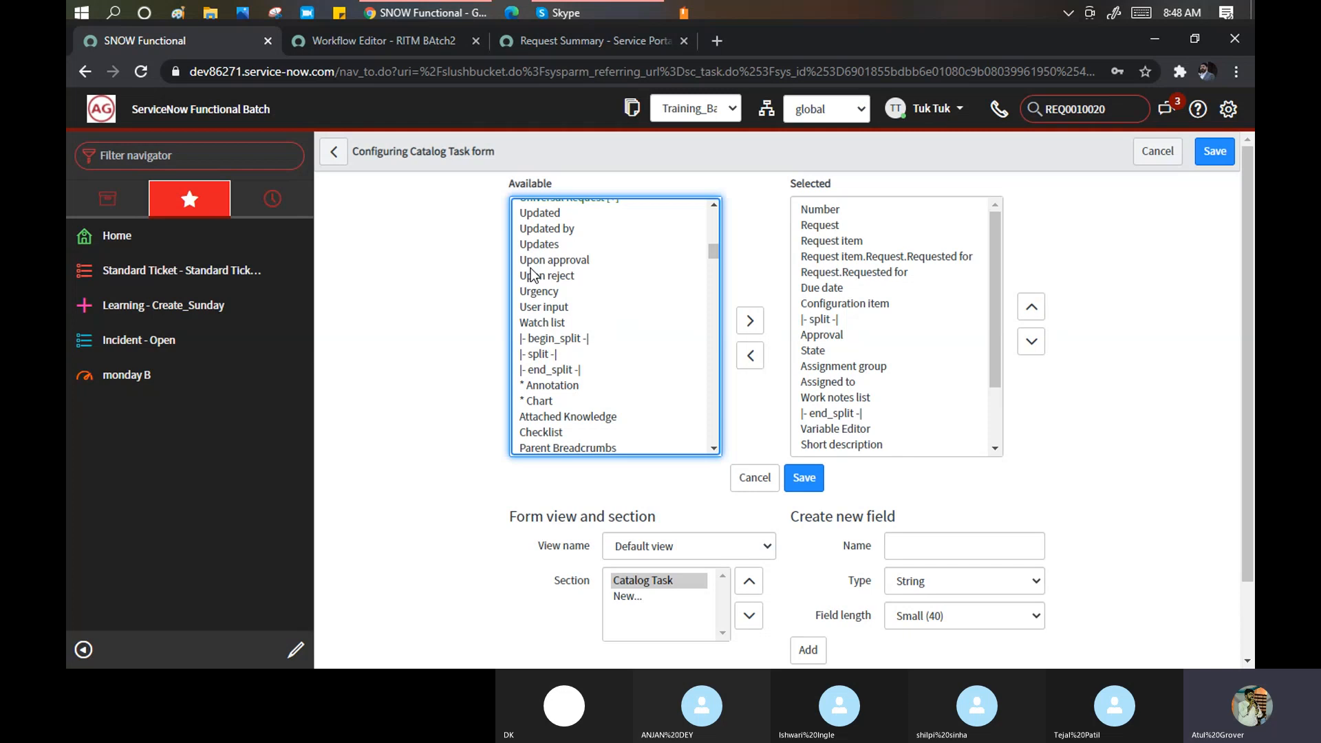
scroll(534, 275, up, 4)
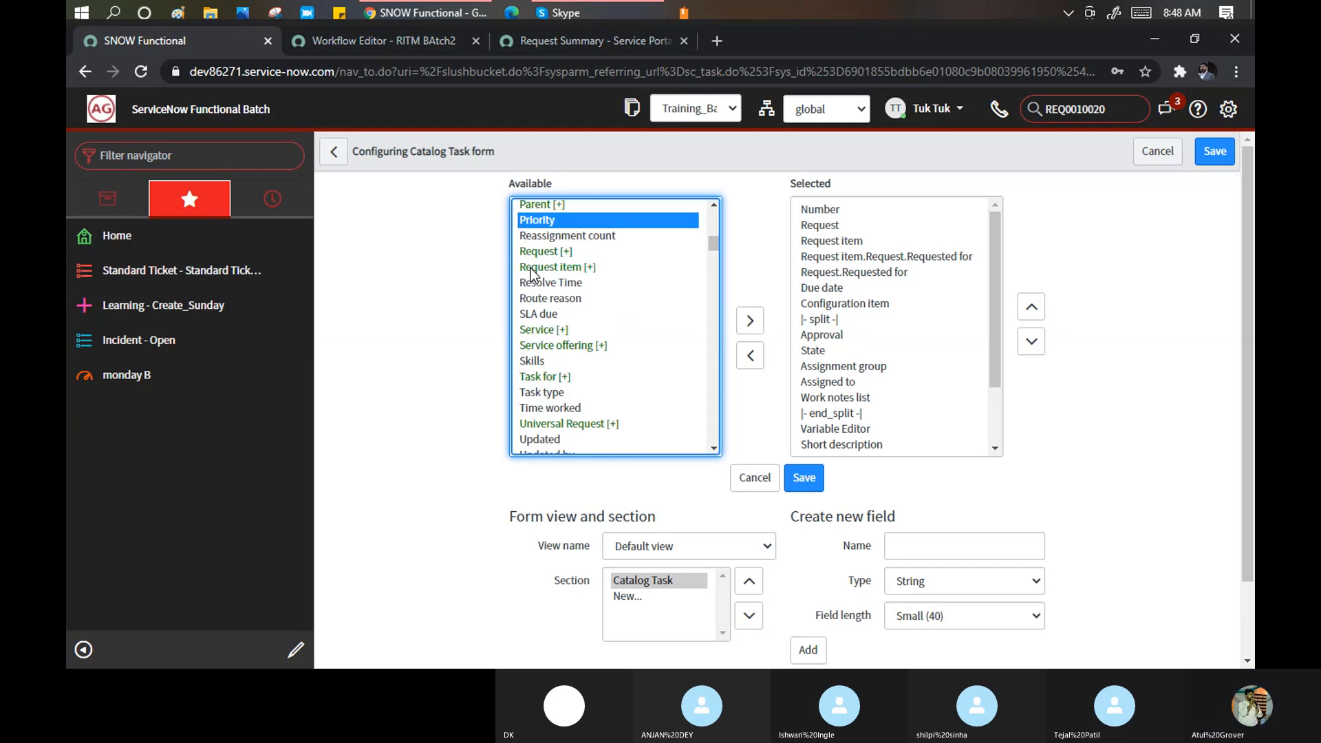
click(750, 321)
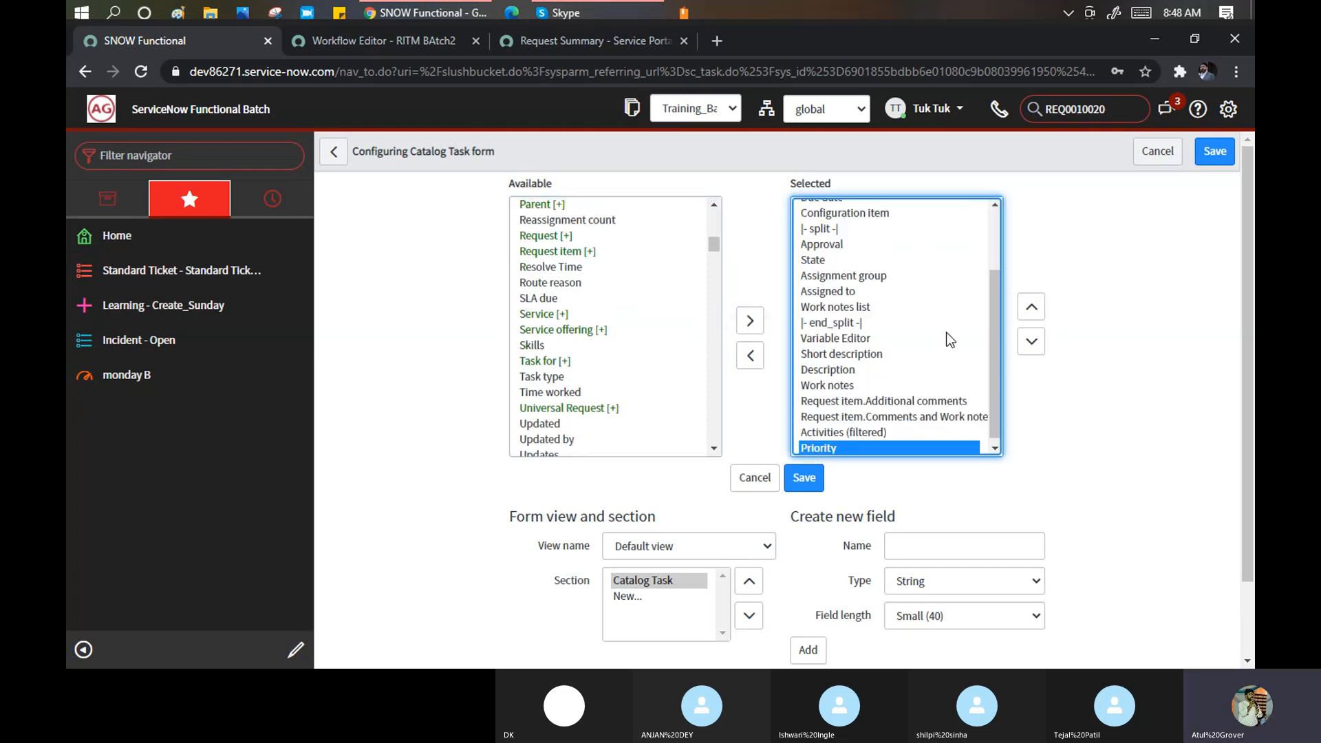
Move Priority up the selected fields so it sits below Request on the catalog task form, and save the layout.
click(1031, 307)
click(1032, 307)
click(1031, 307)
click(1032, 307)
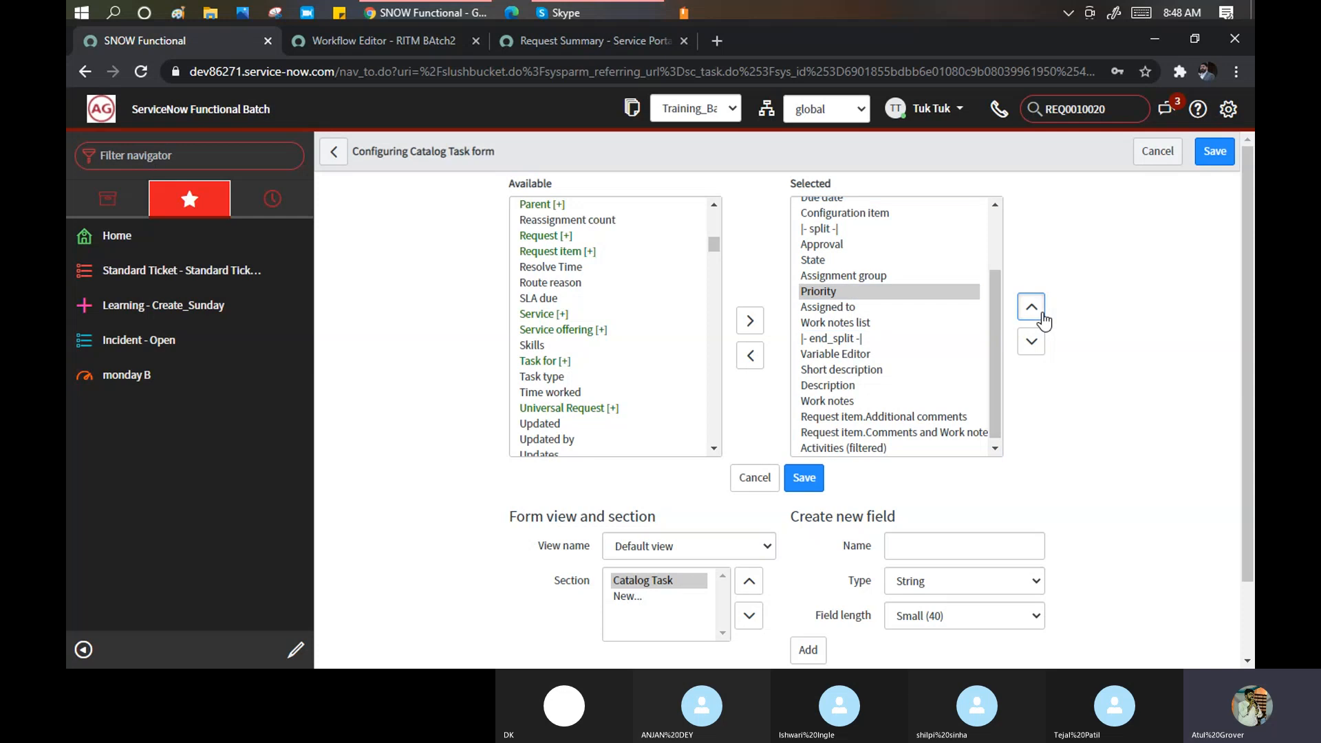
click(1032, 307)
click(1032, 307)
click(1032, 307)
click(1031, 307)
click(1031, 307)
click(1032, 307)
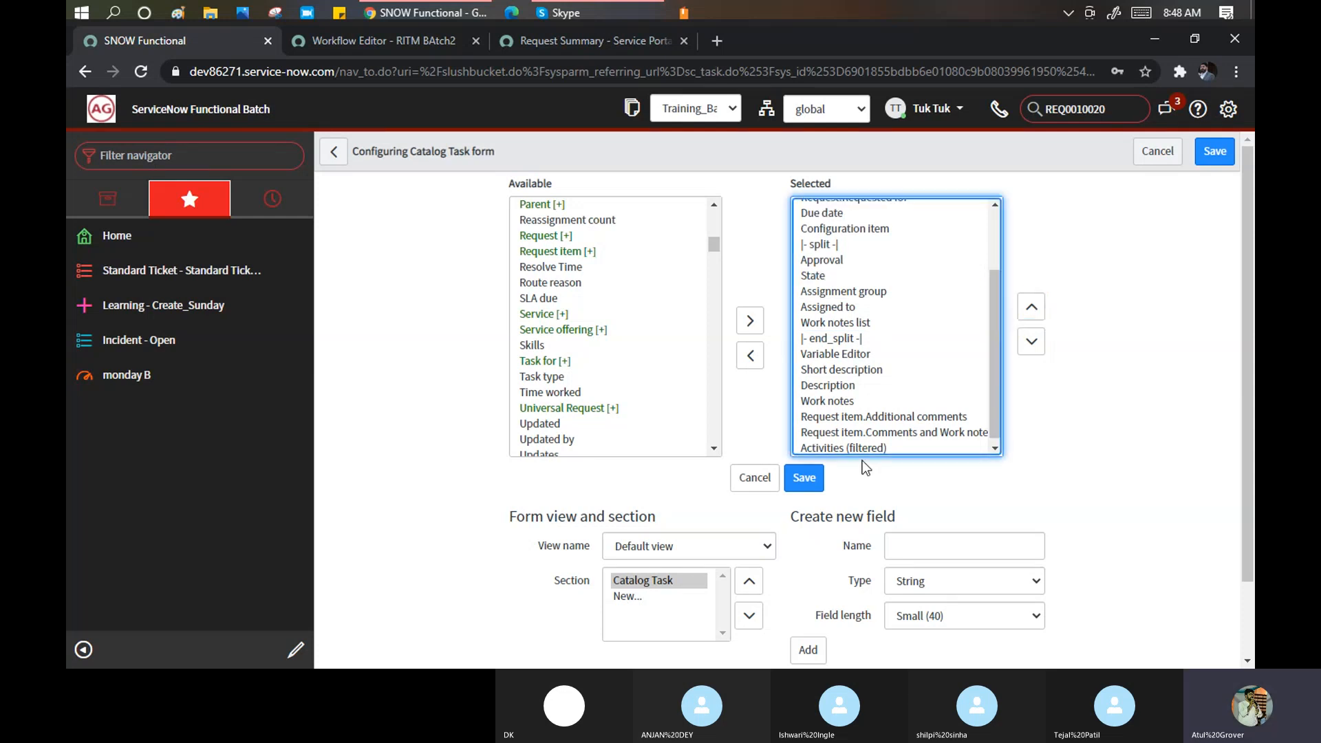
click(808, 483)
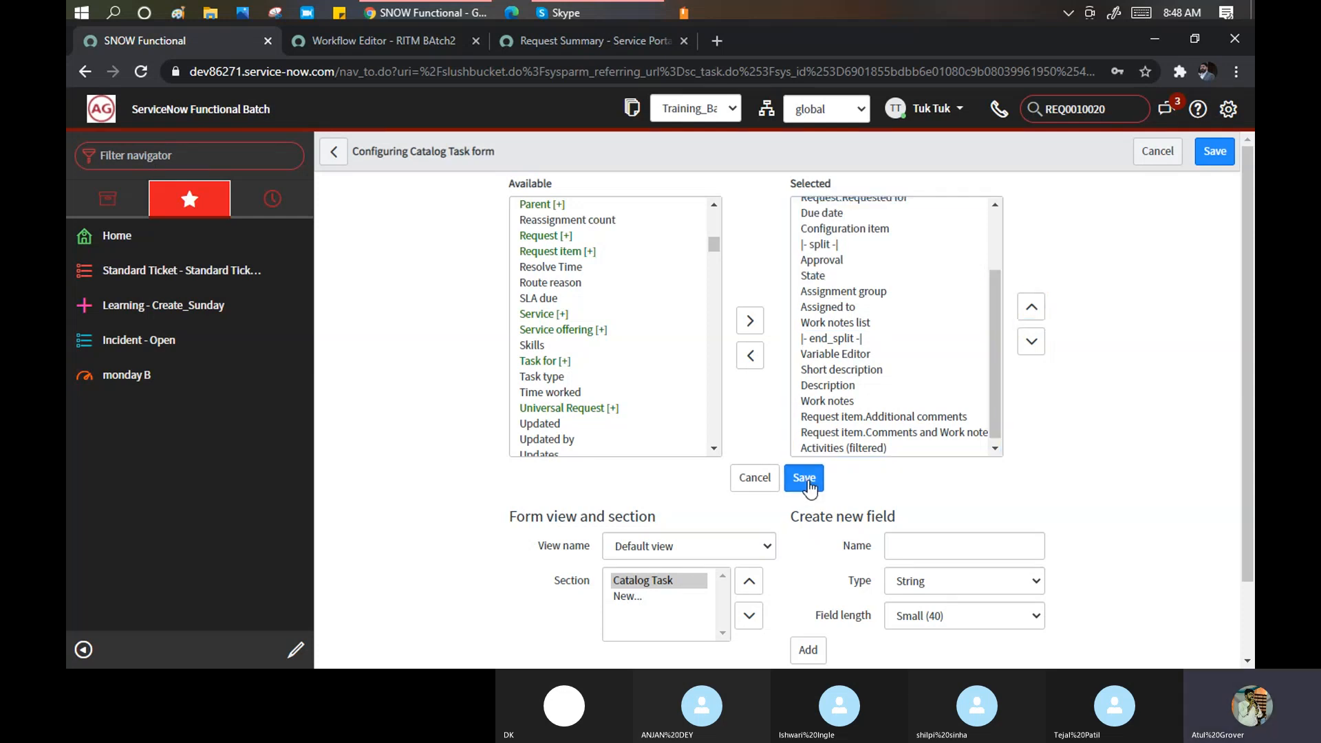
click(808, 484)
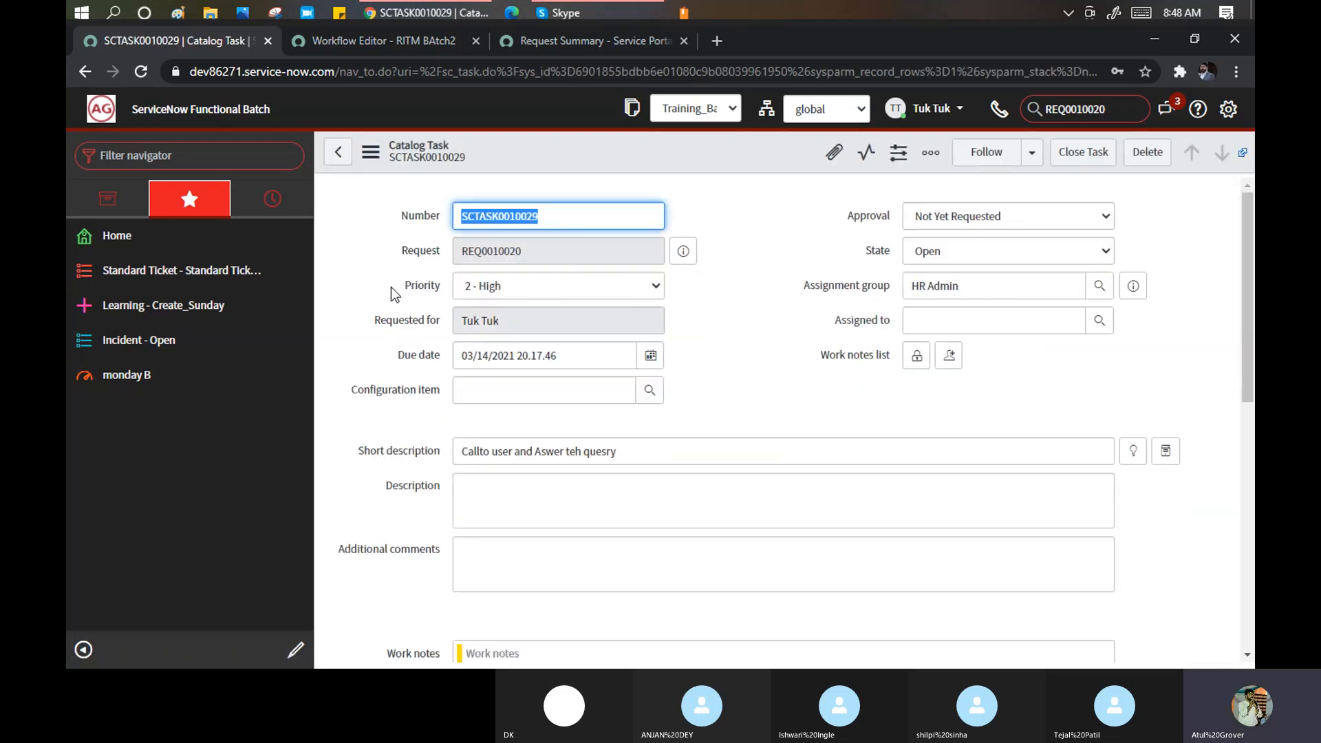
Review the catalog task's Priority and Assigned to fields, and close the task.
drag(404, 287, 441, 287)
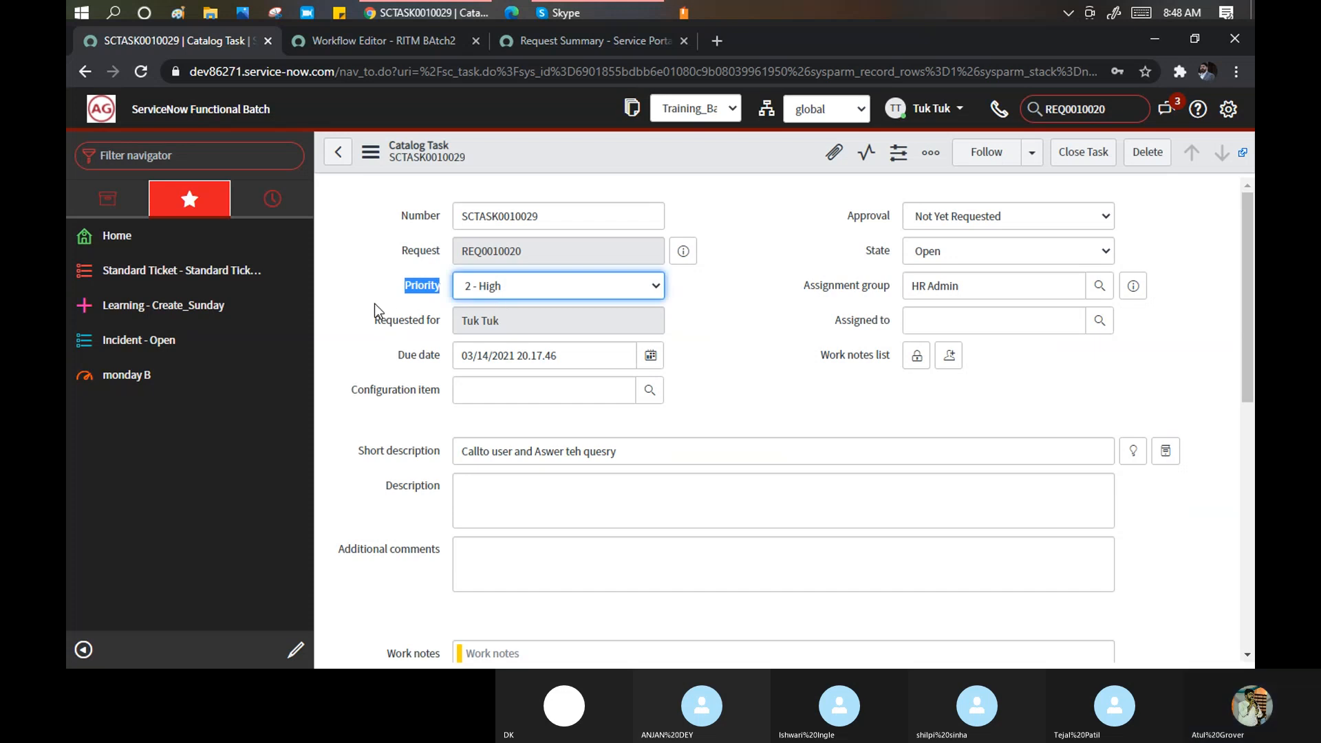
click(989, 320)
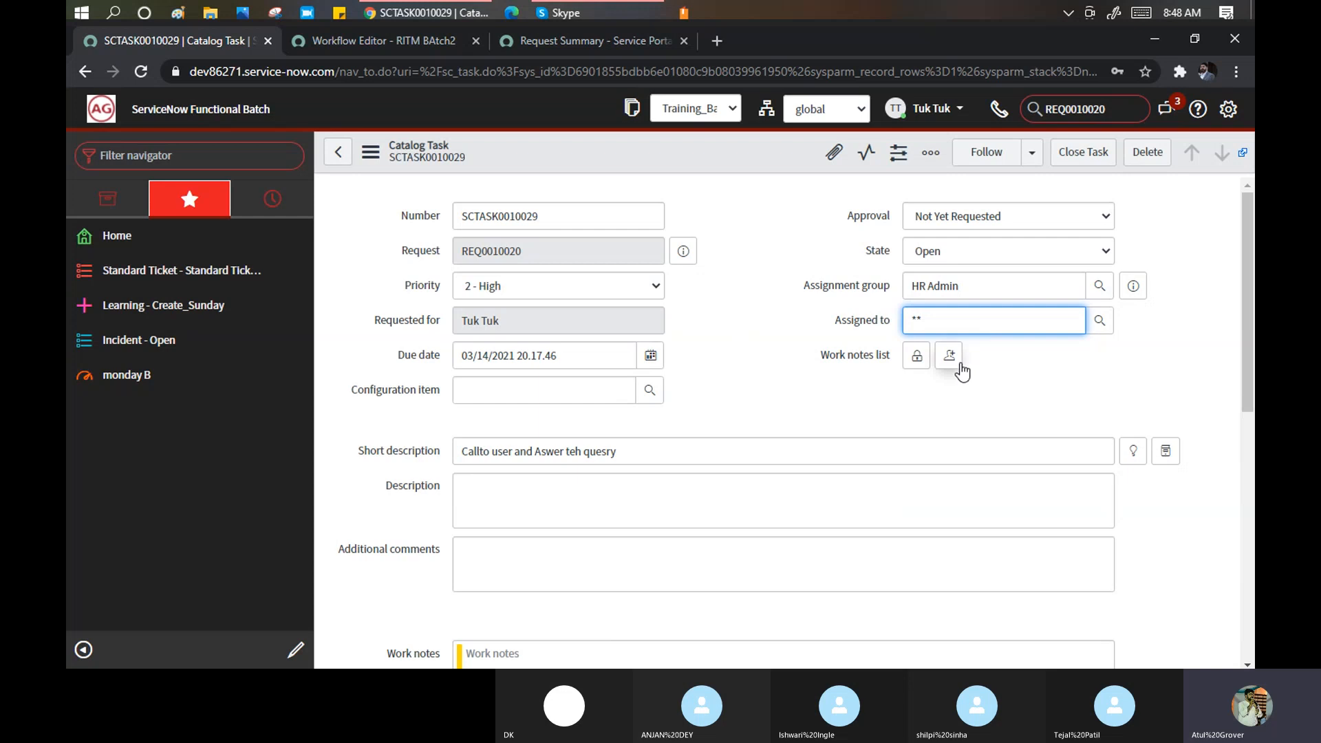
drag(964, 314, 872, 318)
click(1099, 160)
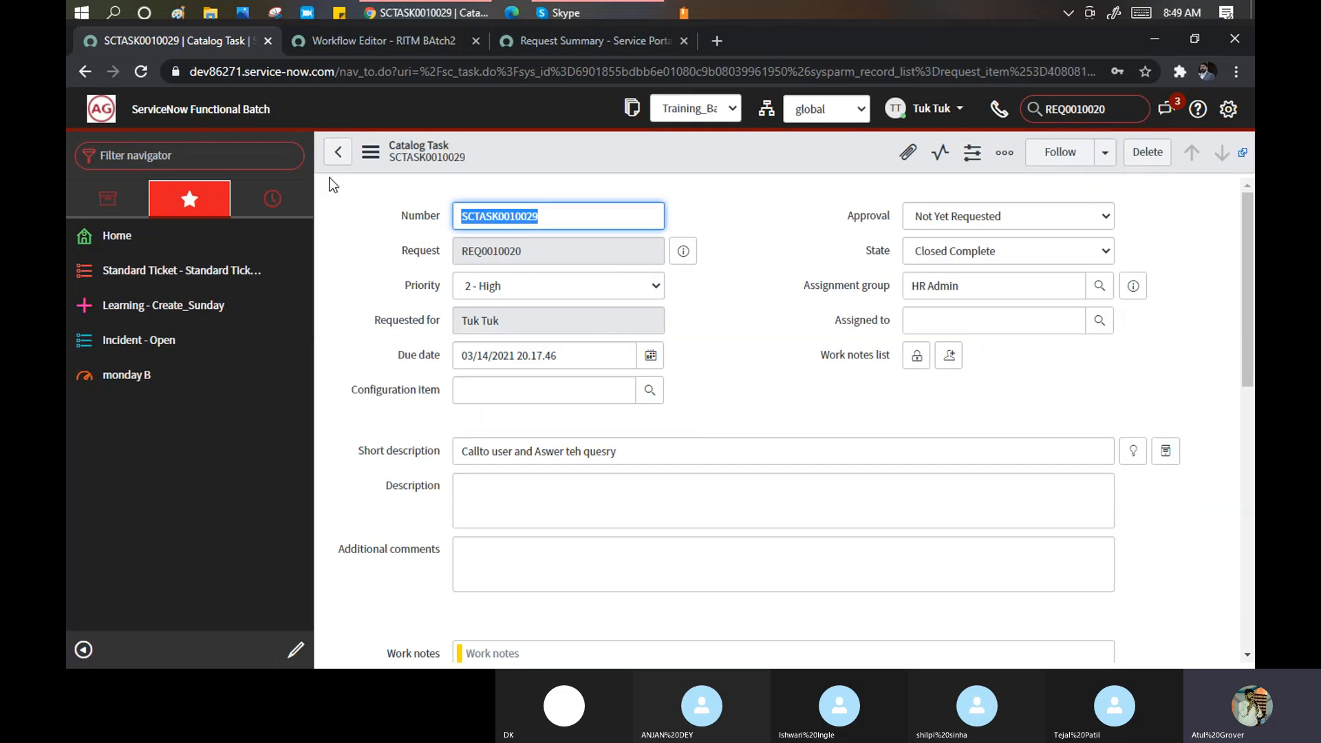
Go back to the requested item, check its stage and available State options, and return to the parent request.
click(337, 153)
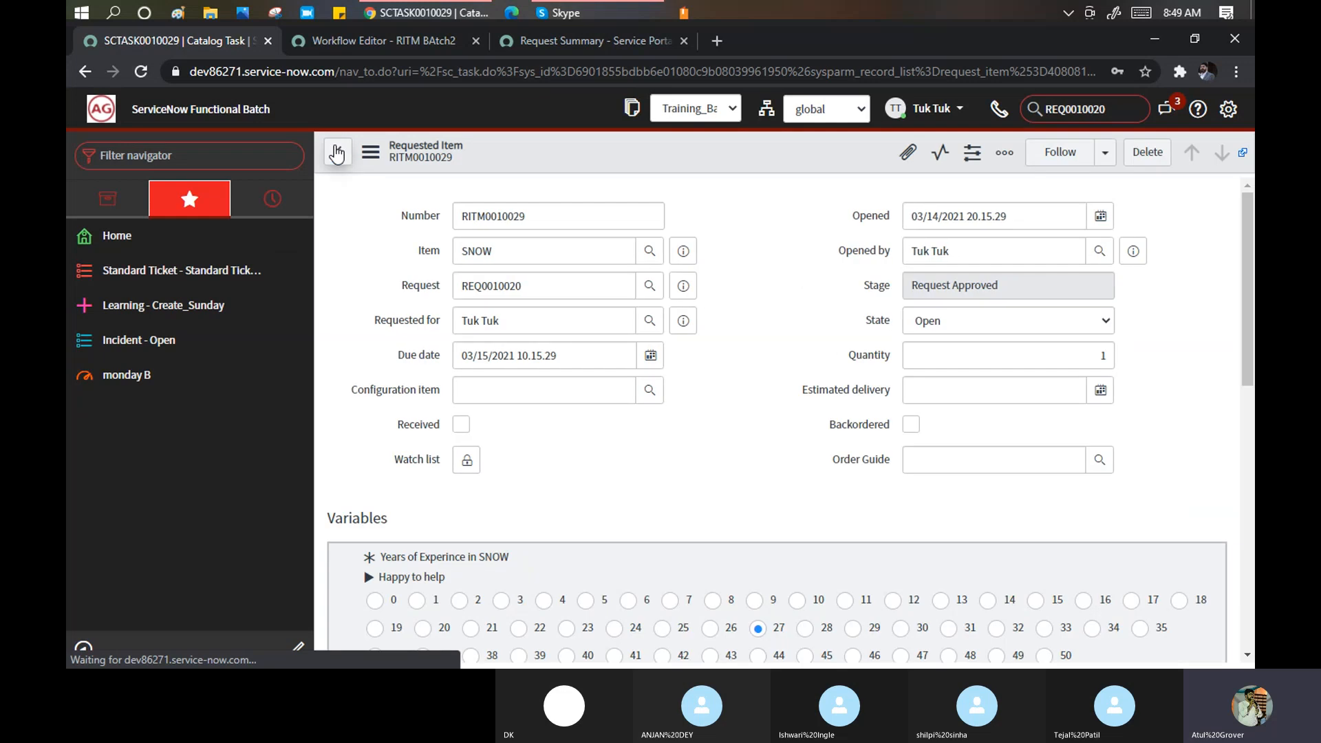
click(991, 285)
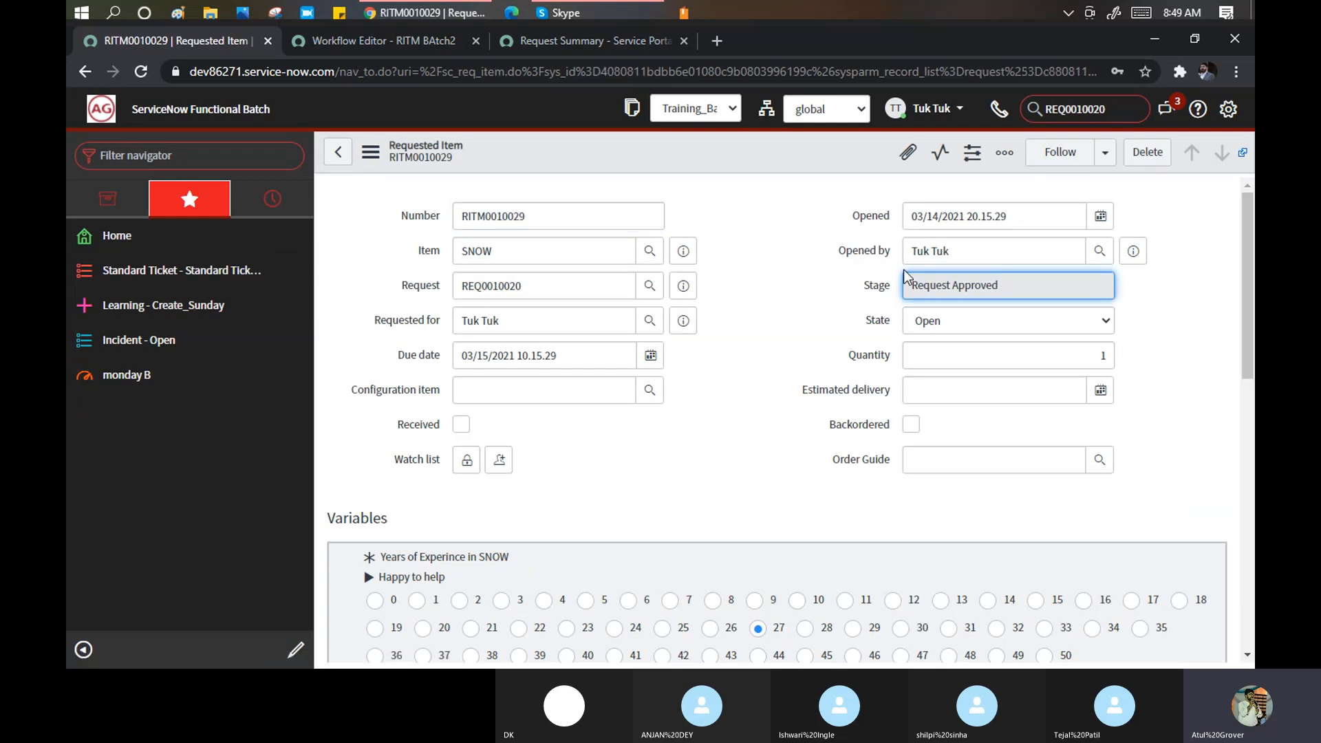
click(974, 324)
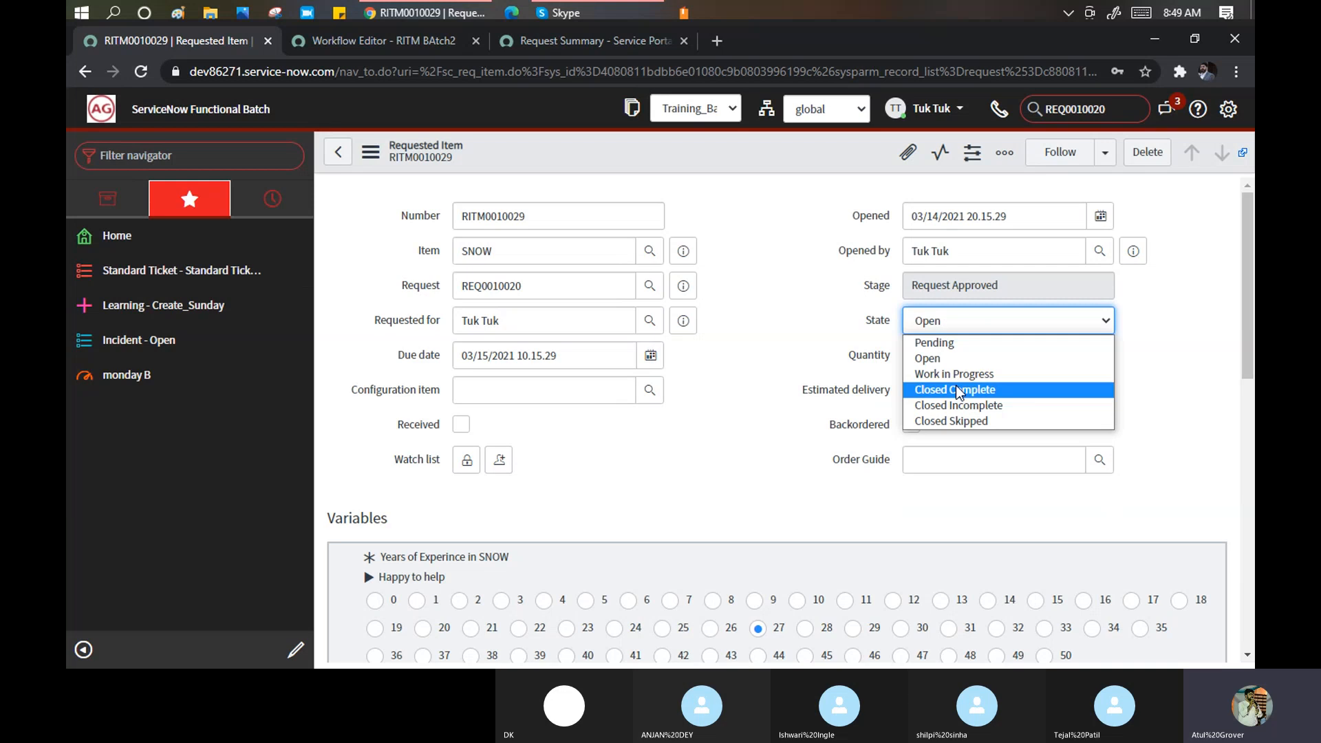
click(339, 153)
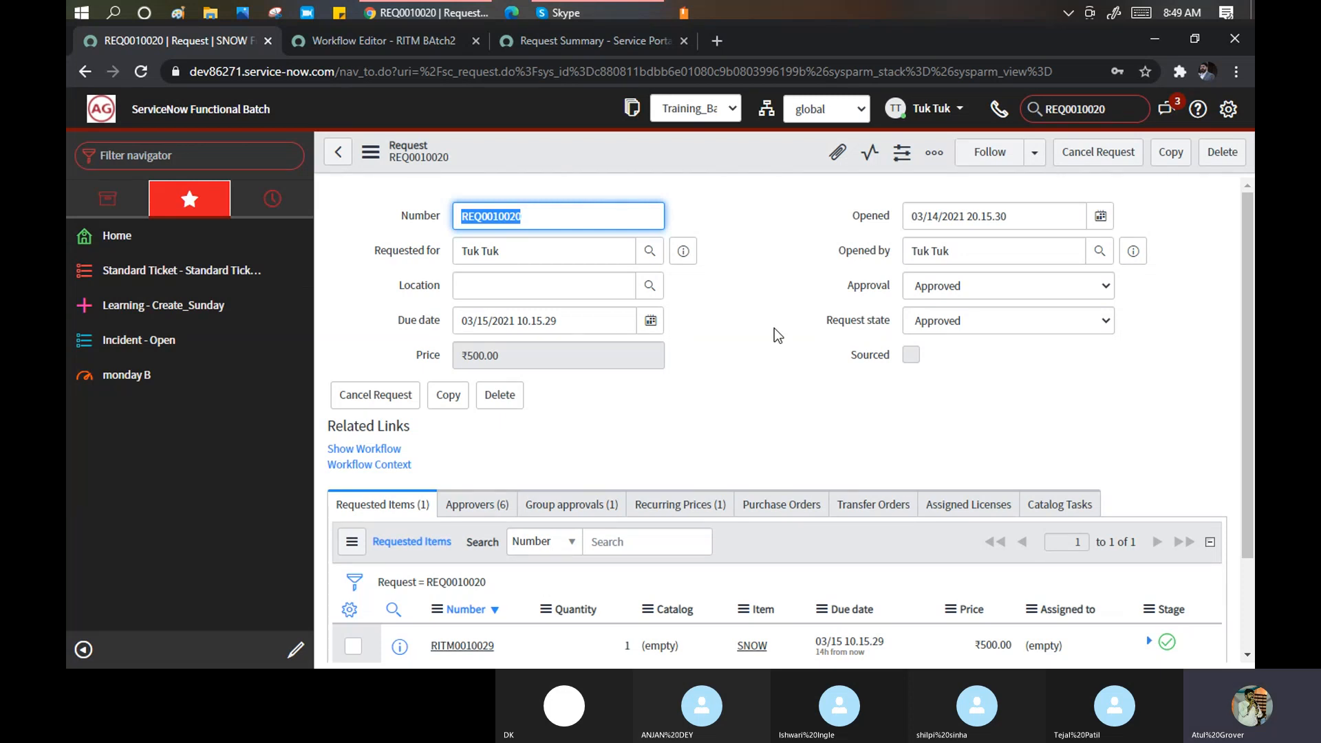
click(560, 12)
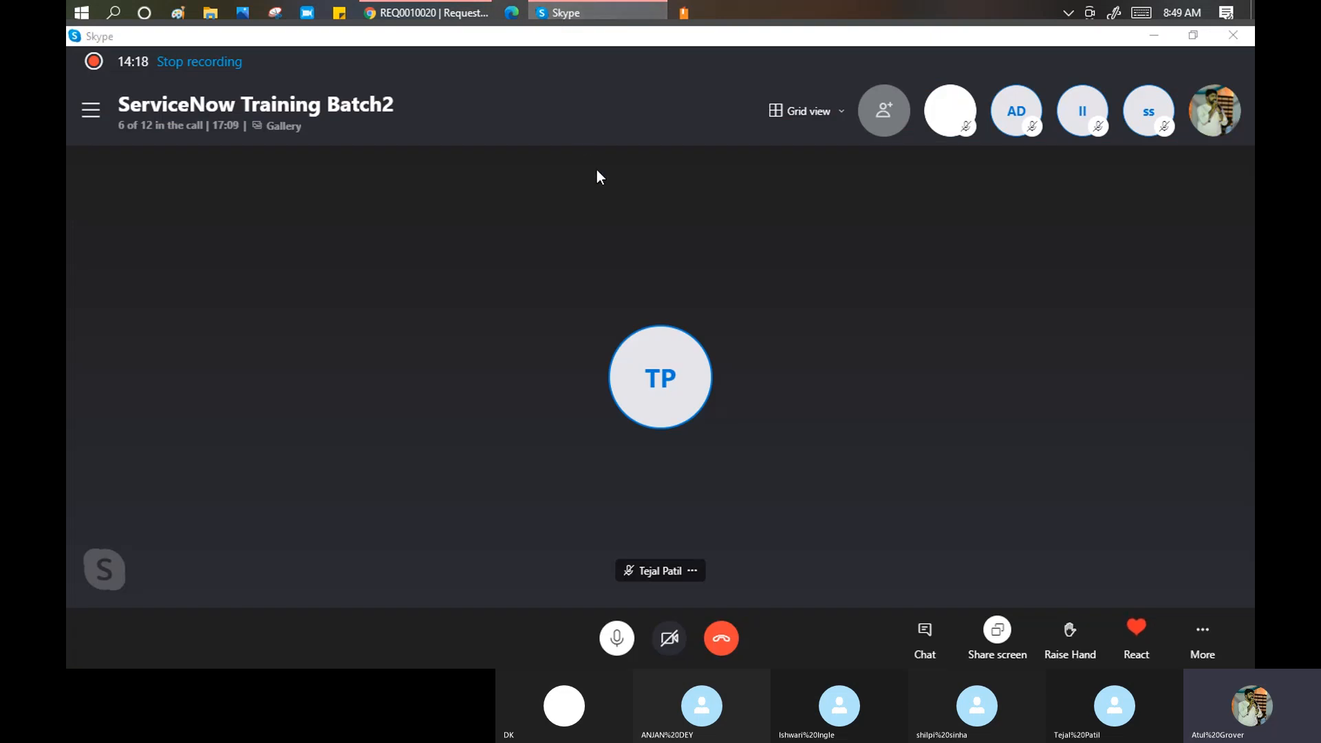
key(alt+Tab)
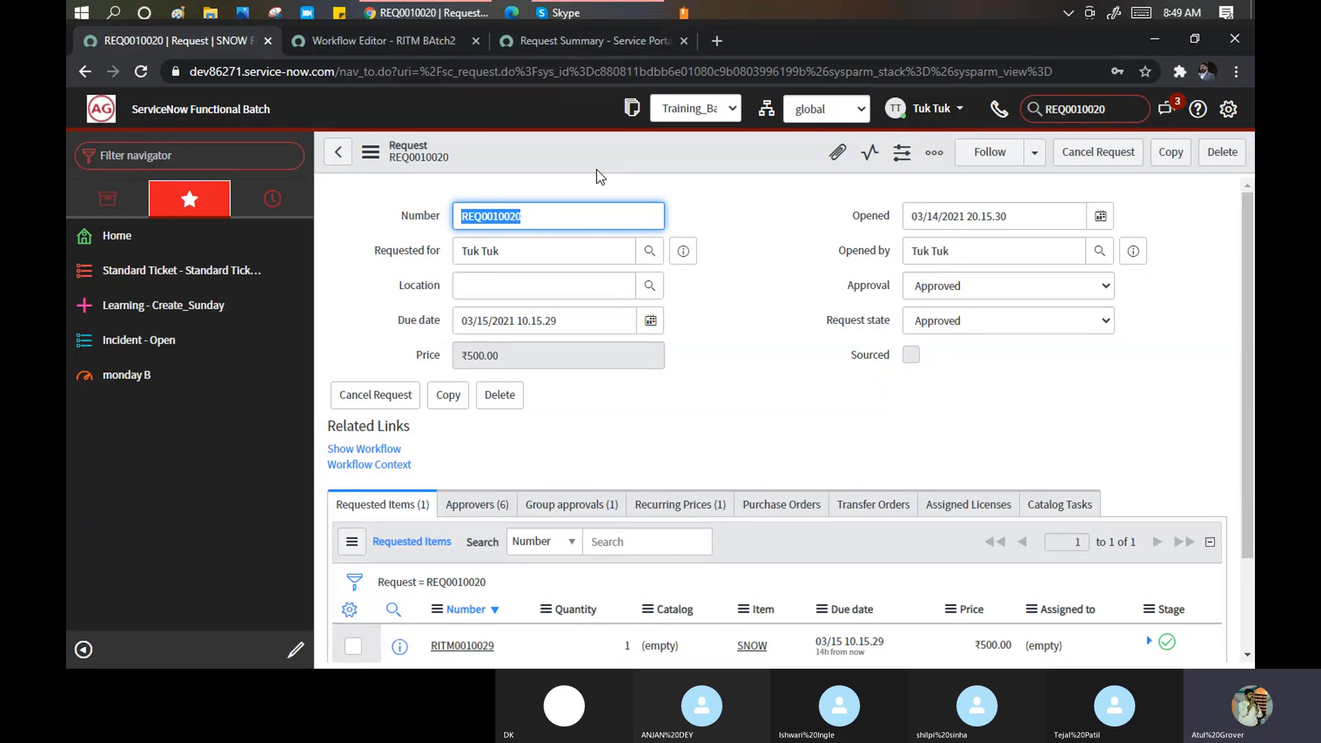
key(alt+Tab)
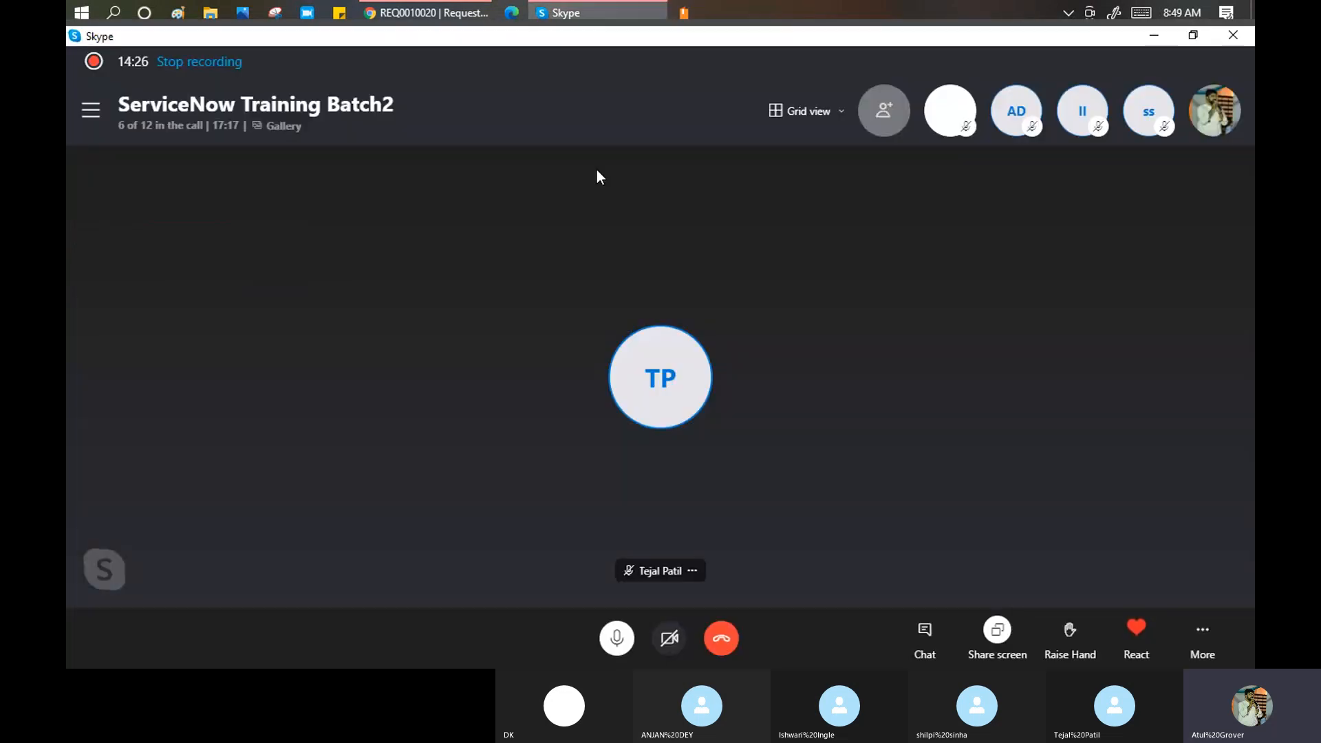
key(alt+Tab)
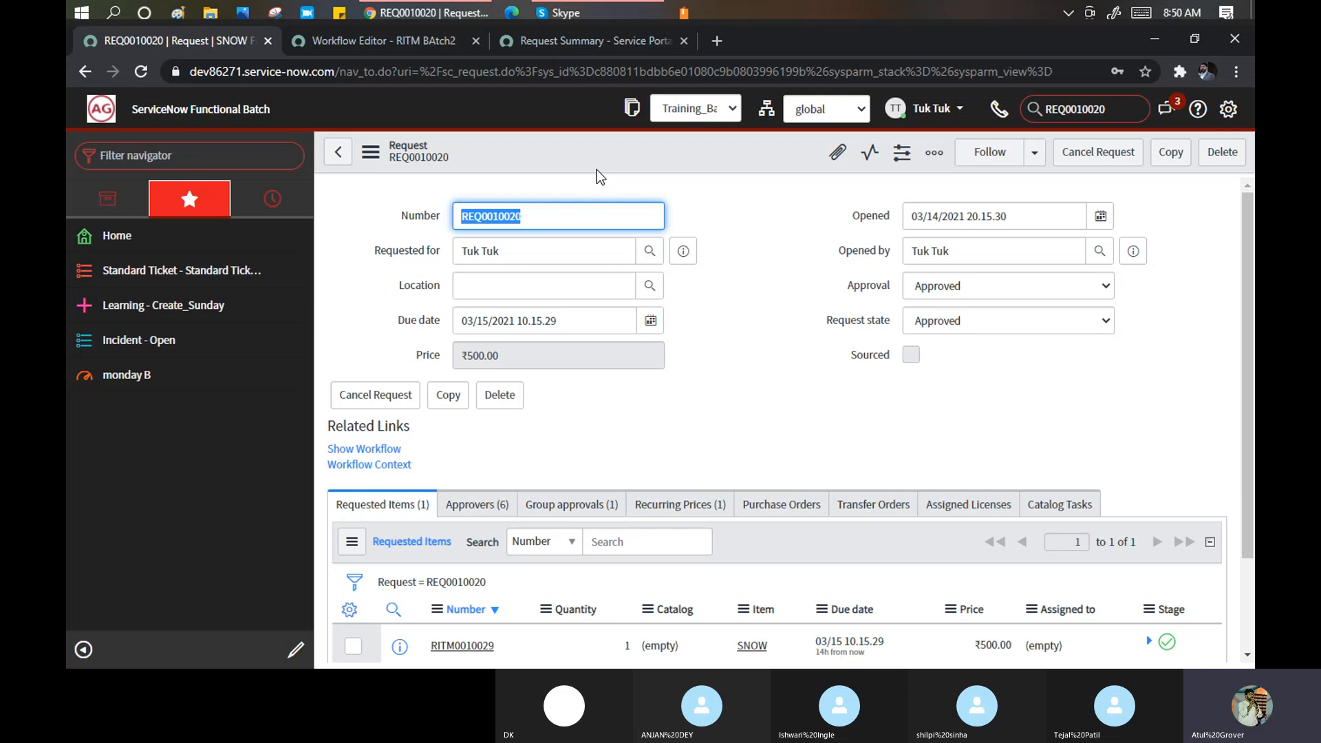
Order one Apple iPad 3 from the popular items in the Service Portal's request catalog.
click(600, 41)
click(179, 173)
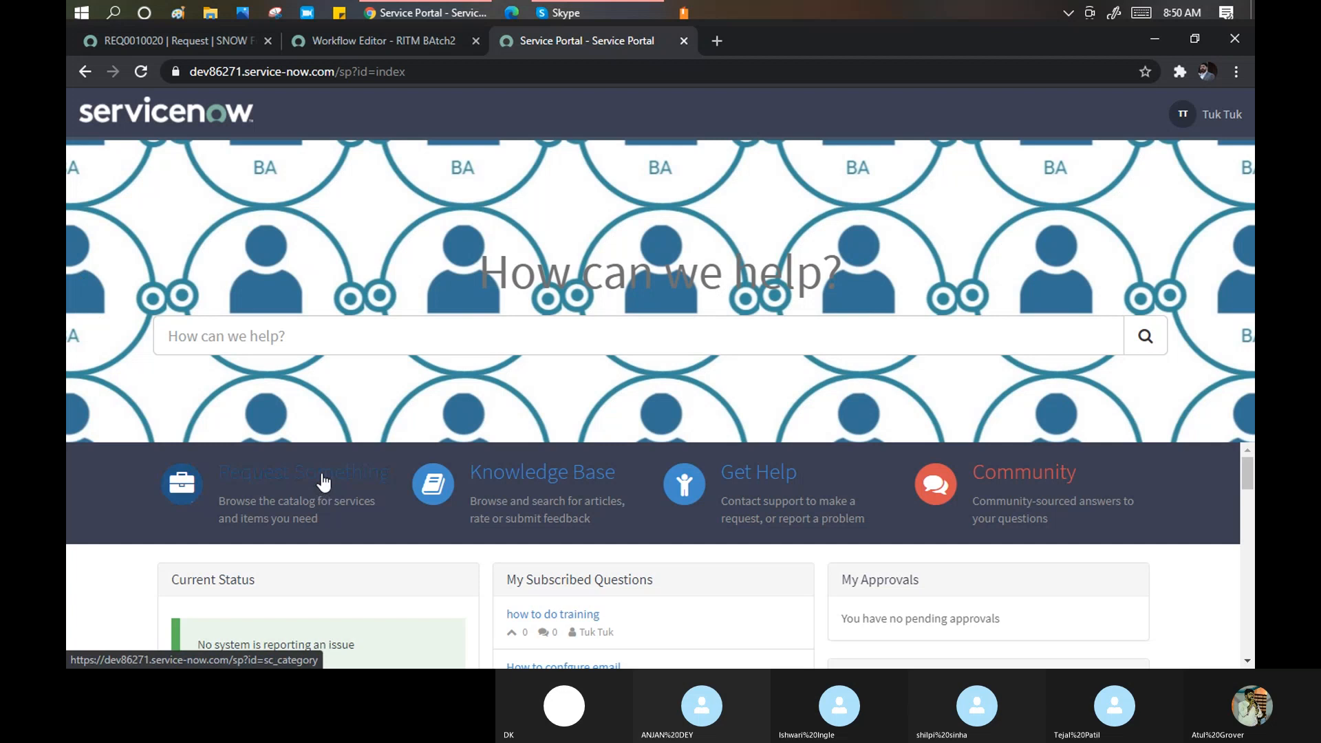
click(324, 481)
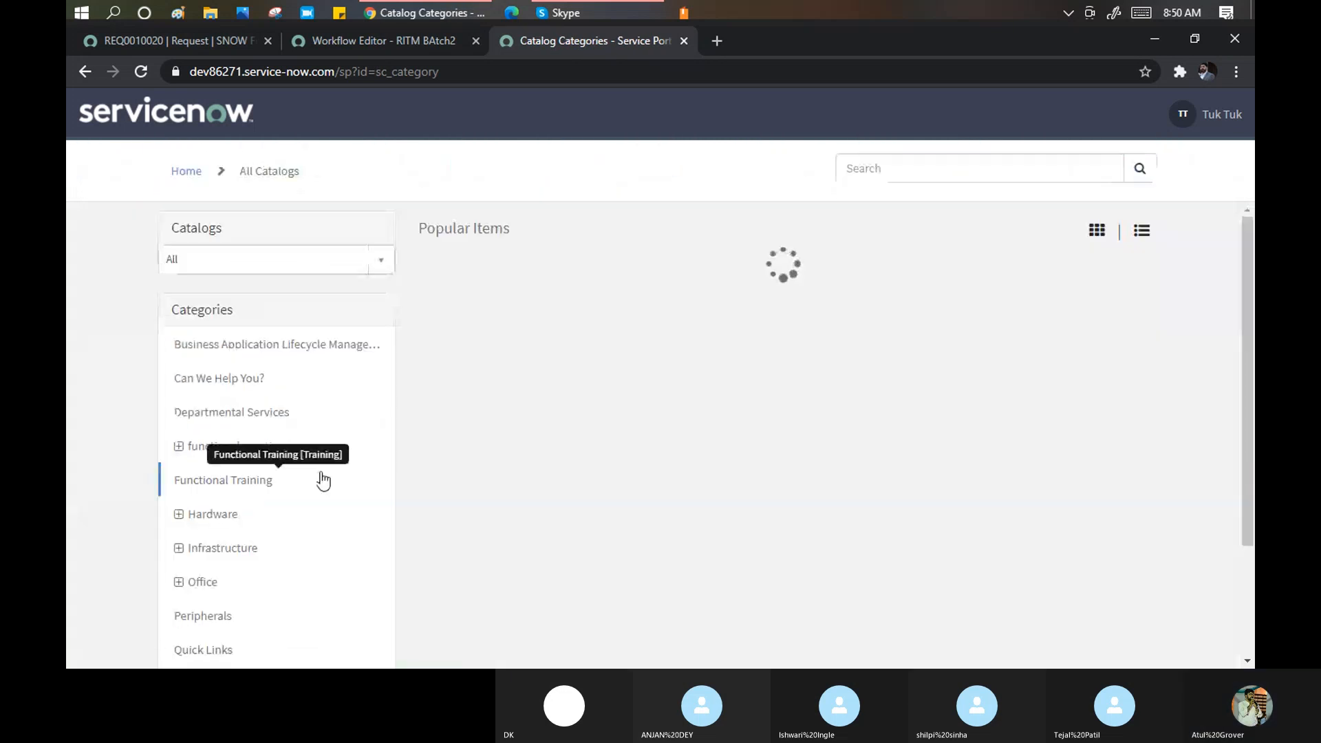
click(257, 264)
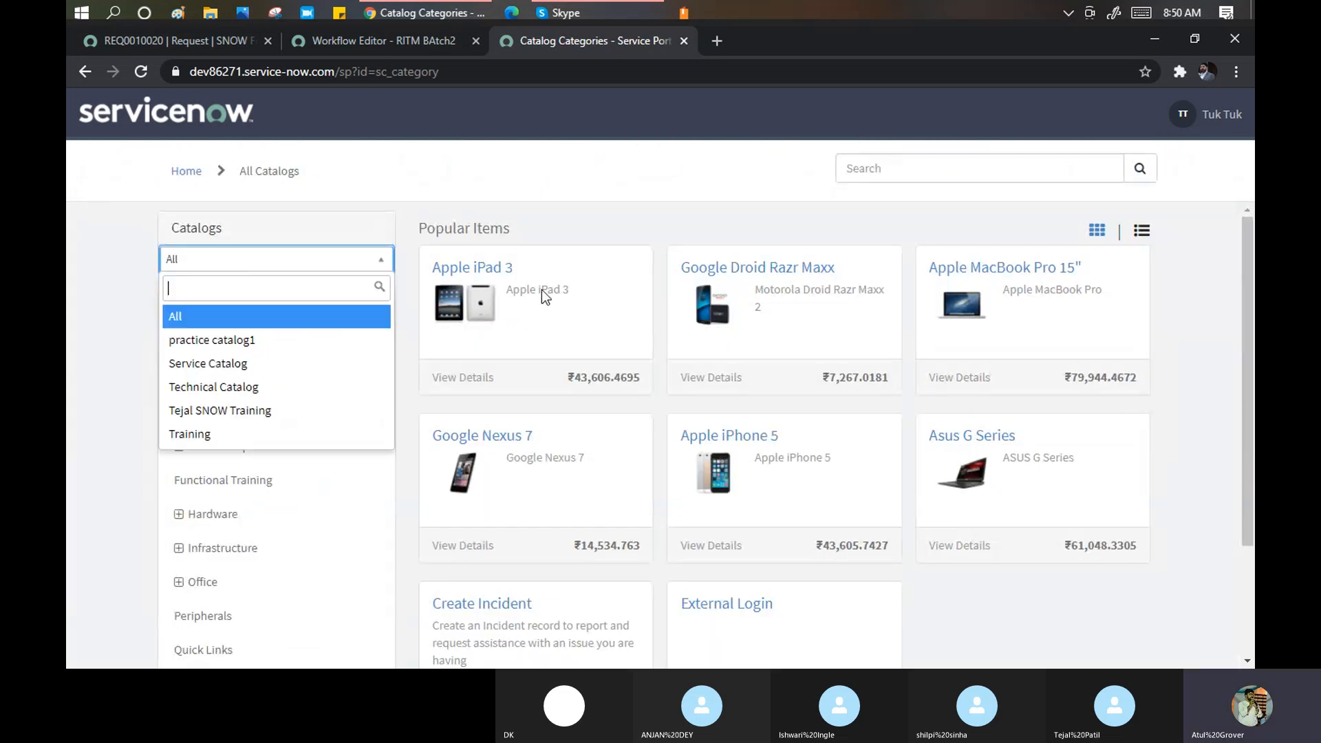
click(485, 266)
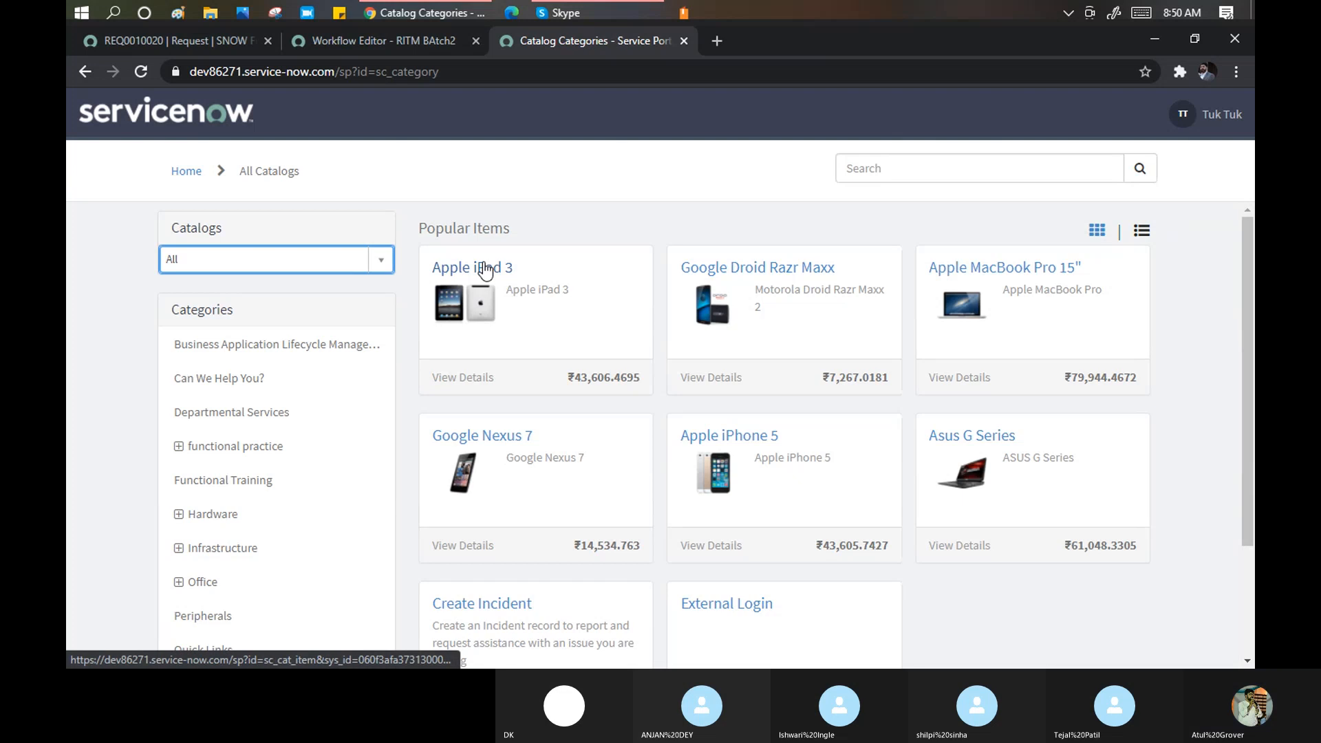
click(485, 268)
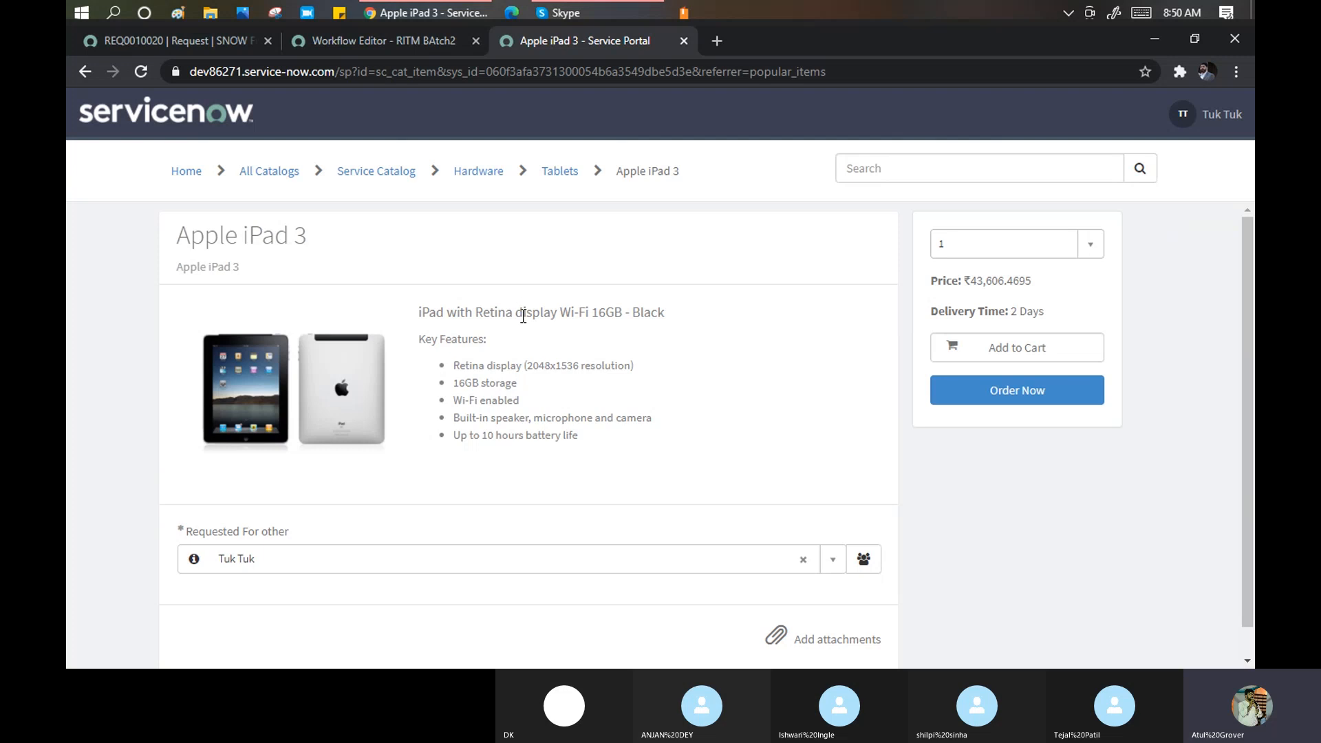
scroll(598, 358, down, 1)
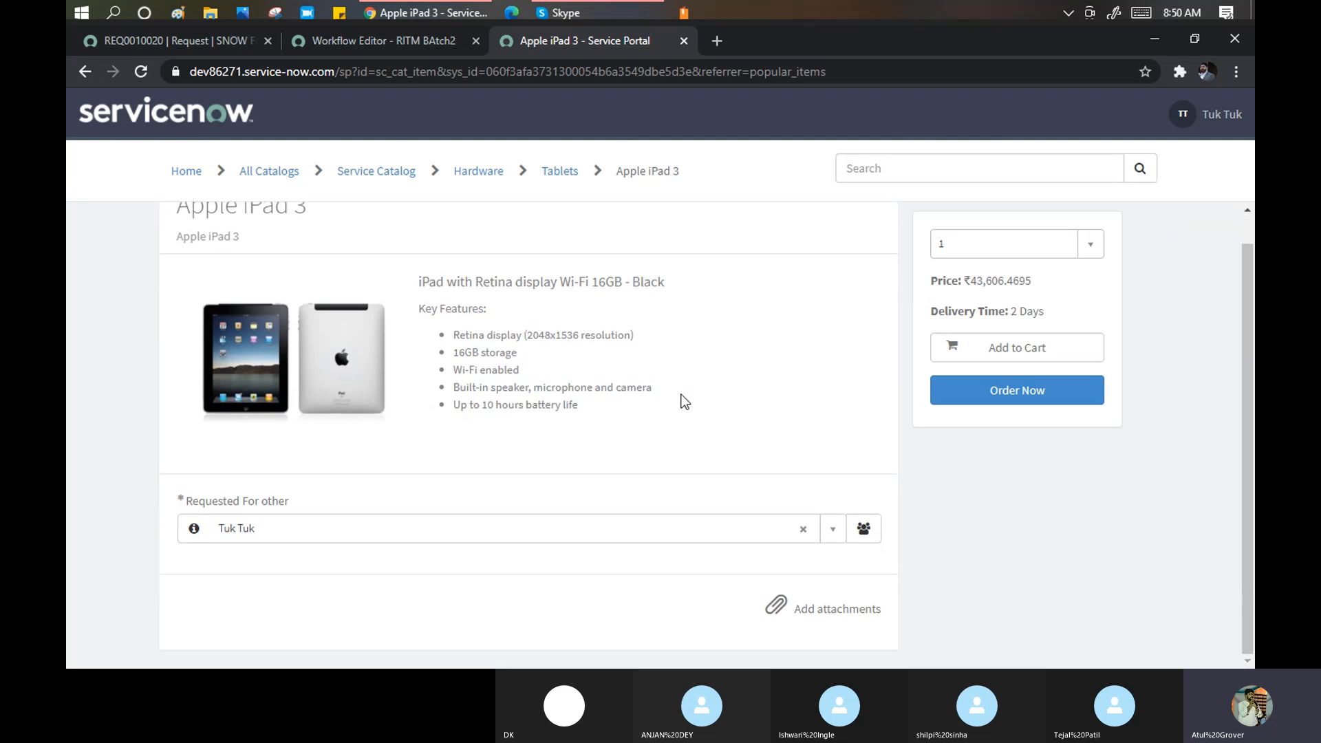
click(1034, 390)
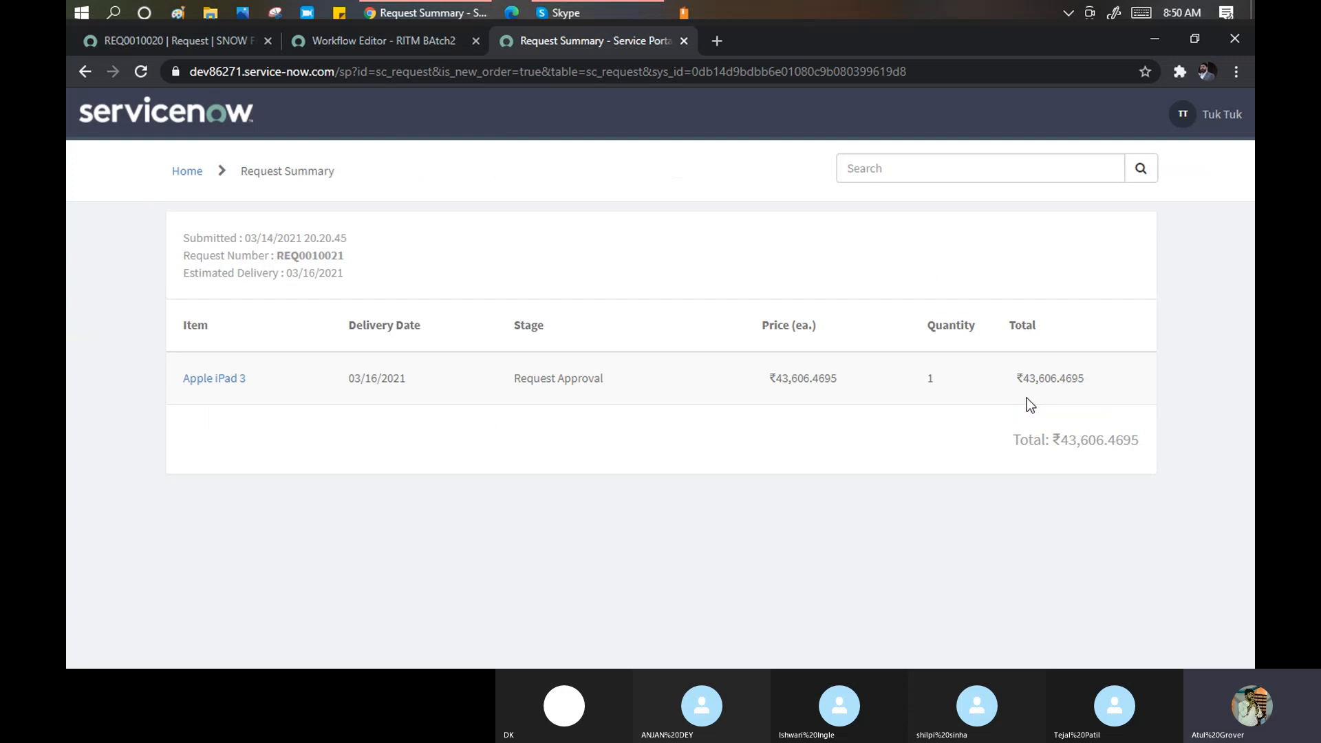
Copy the new iPad order's request number and open its request record through the global search.
double_click(315, 255)
key(ctrl+c)
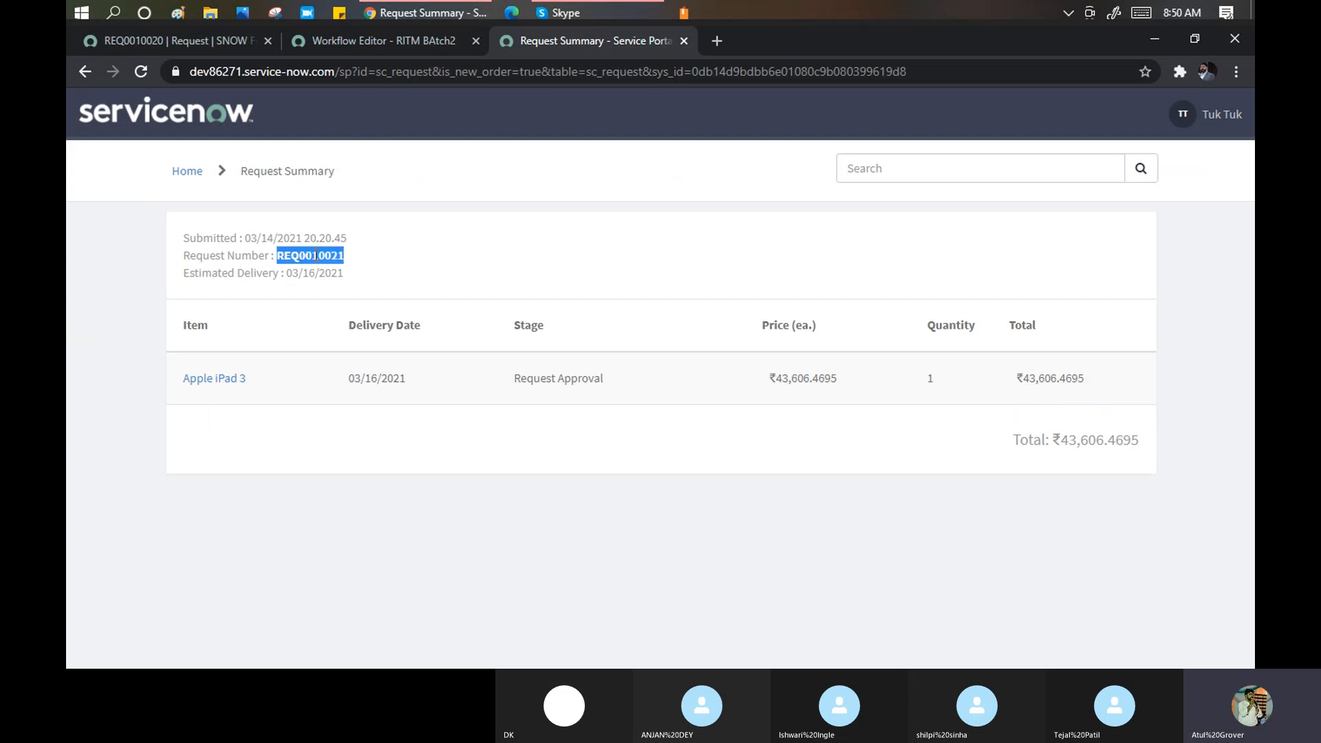
click(184, 40)
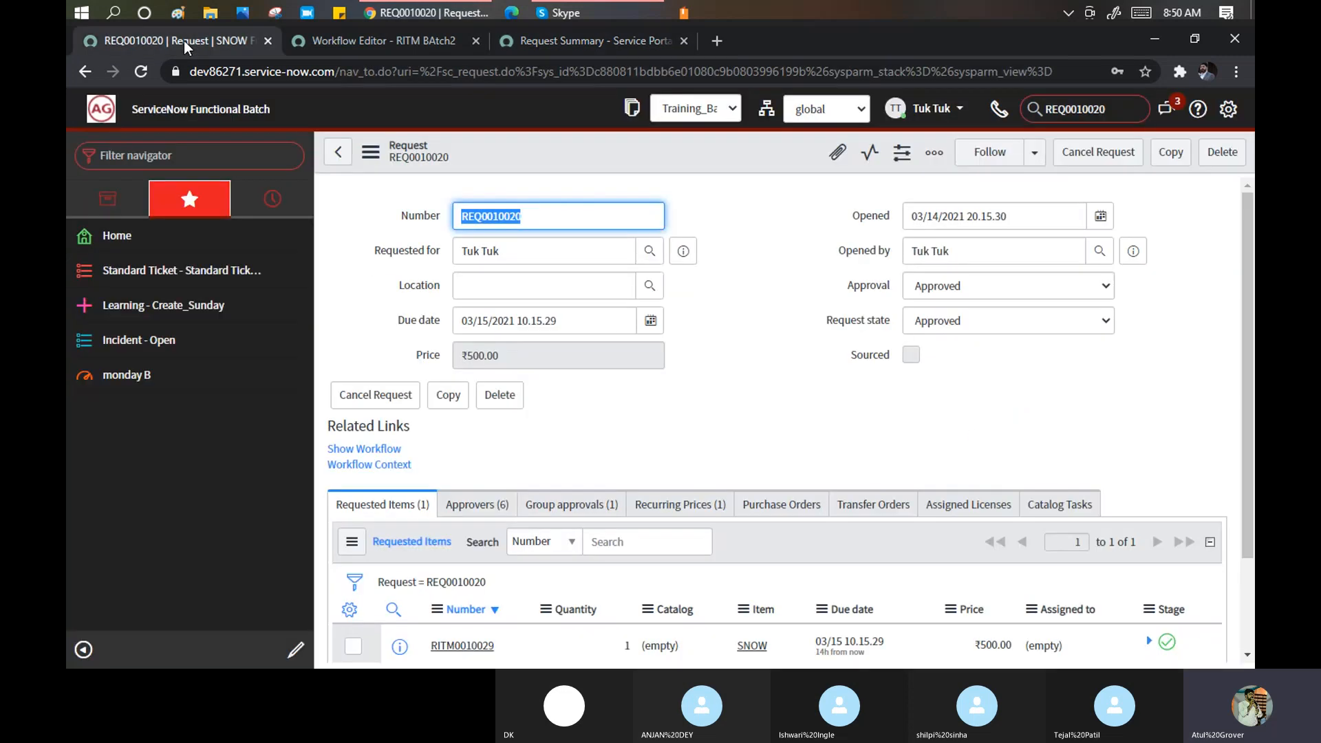
click(1119, 110)
key(ctrl+v)
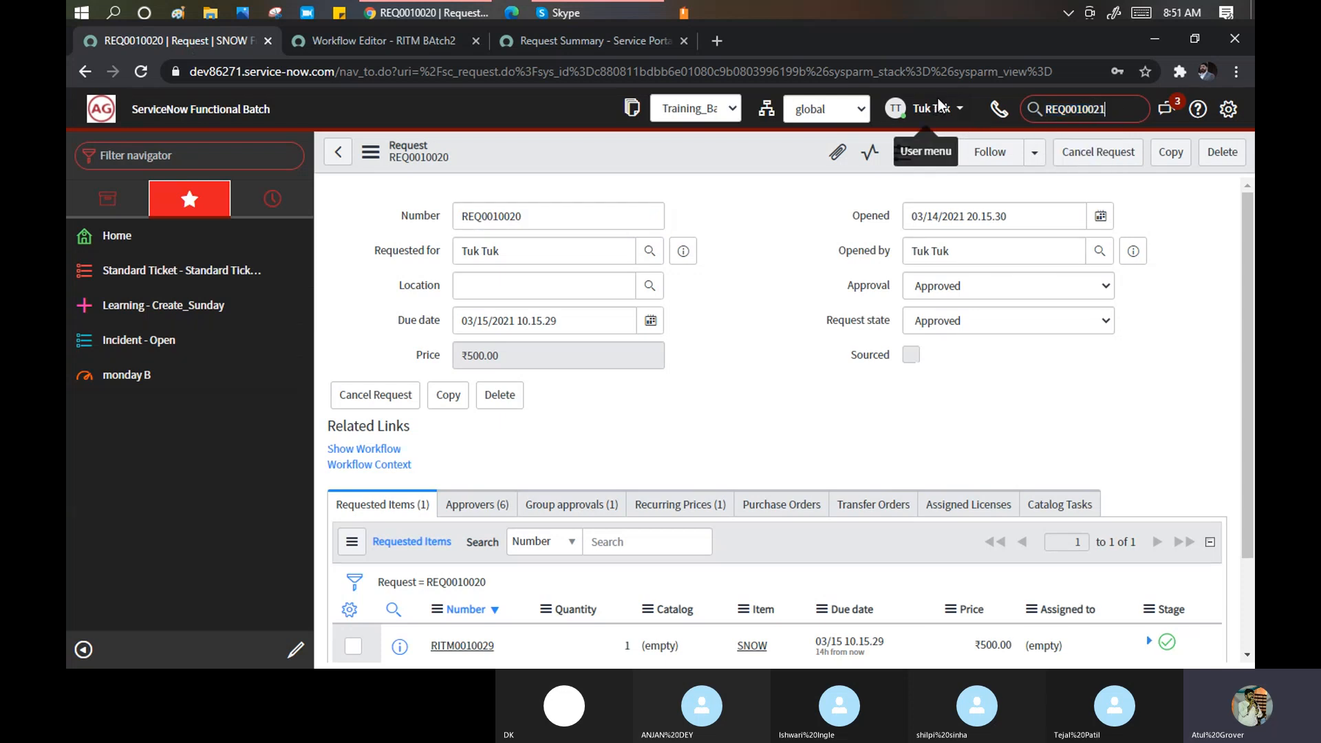
key(Return)
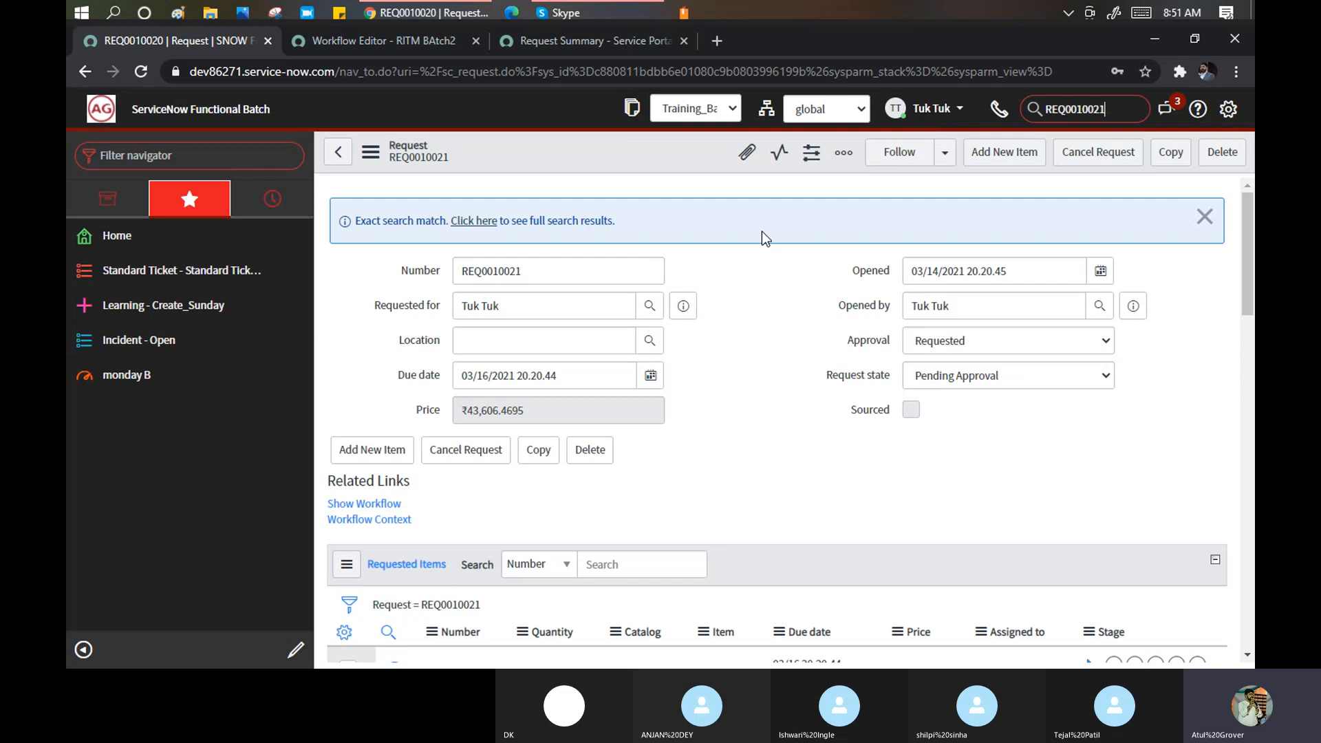
Show the iPad request's group approvals and examine which assignment groups must approve, including SNOW_Training_BATCH2.
scroll(715, 360, down, 3)
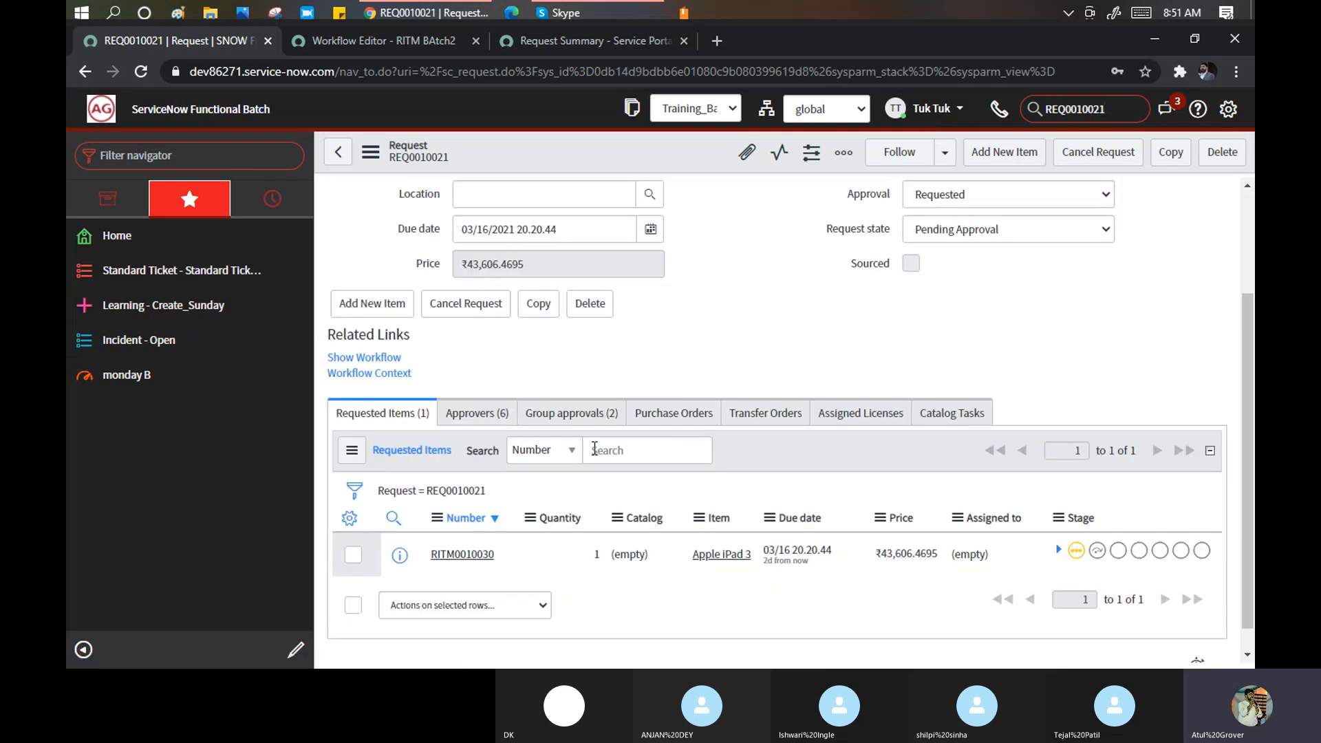
click(545, 407)
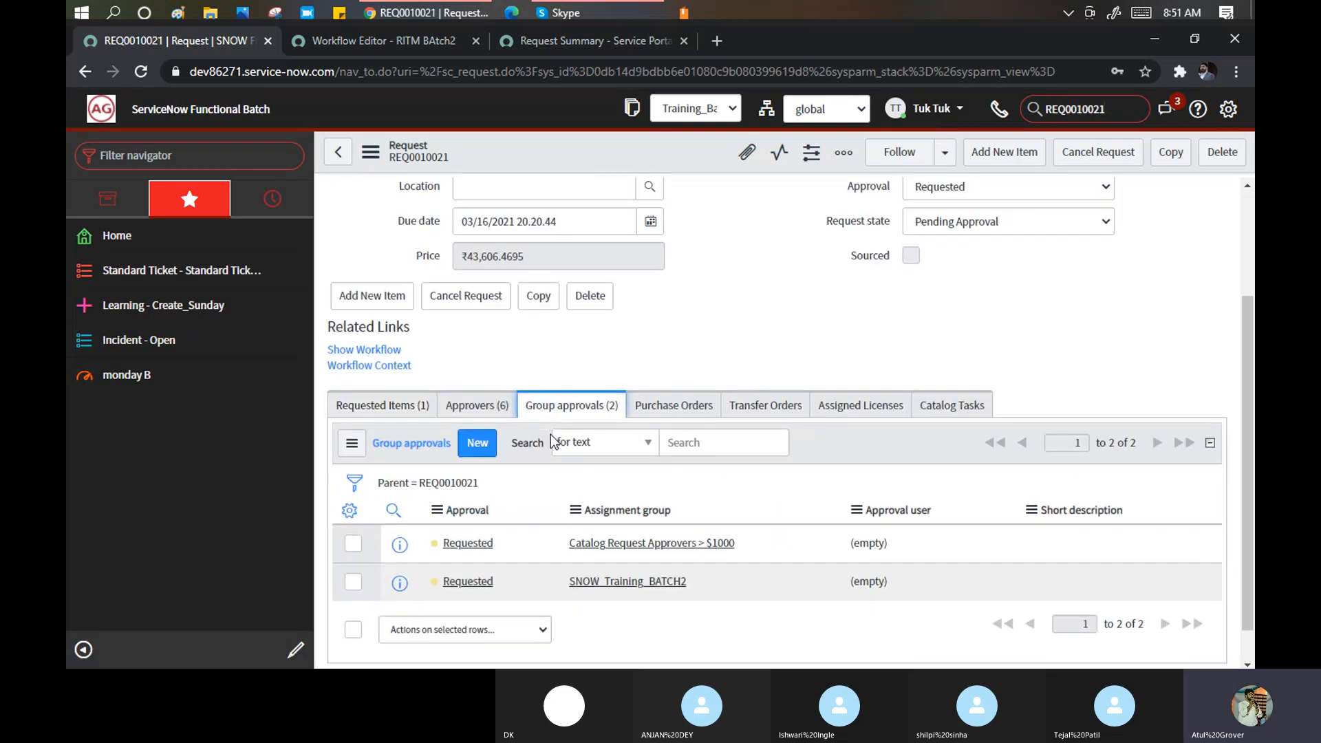
scroll(685, 546, down, 1)
drag(711, 551, 550, 538)
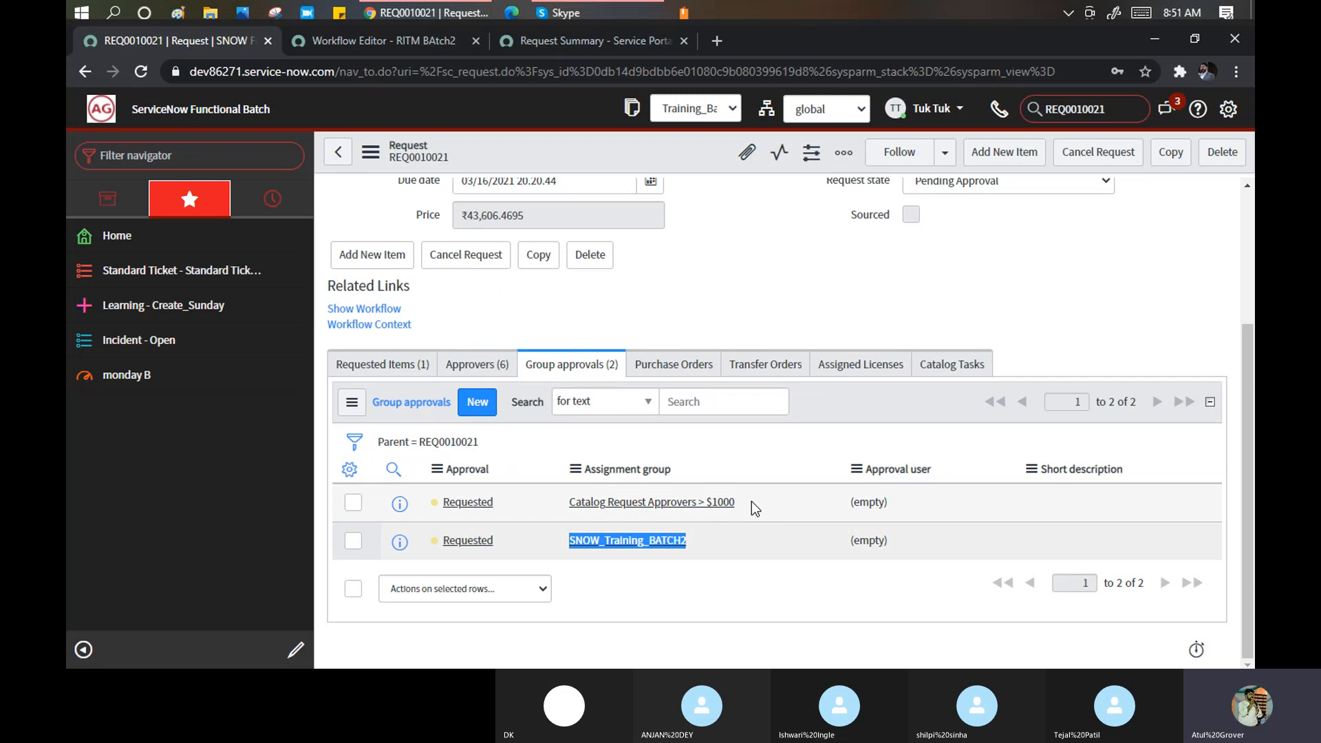
Compare the iPad request's Catalog Request Approvers > $1000 group approval with its order summary and the RITM BAtch2 workflow.
drag(735, 502, 561, 503)
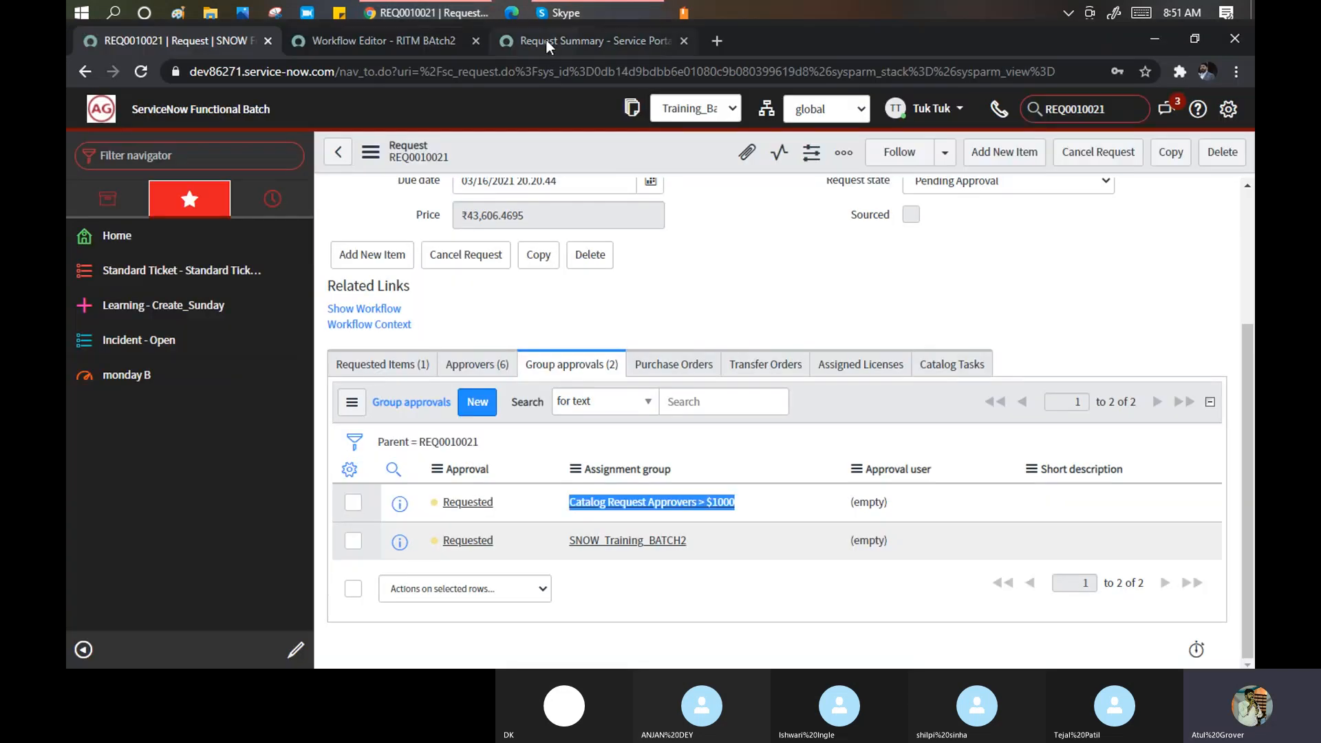
click(546, 40)
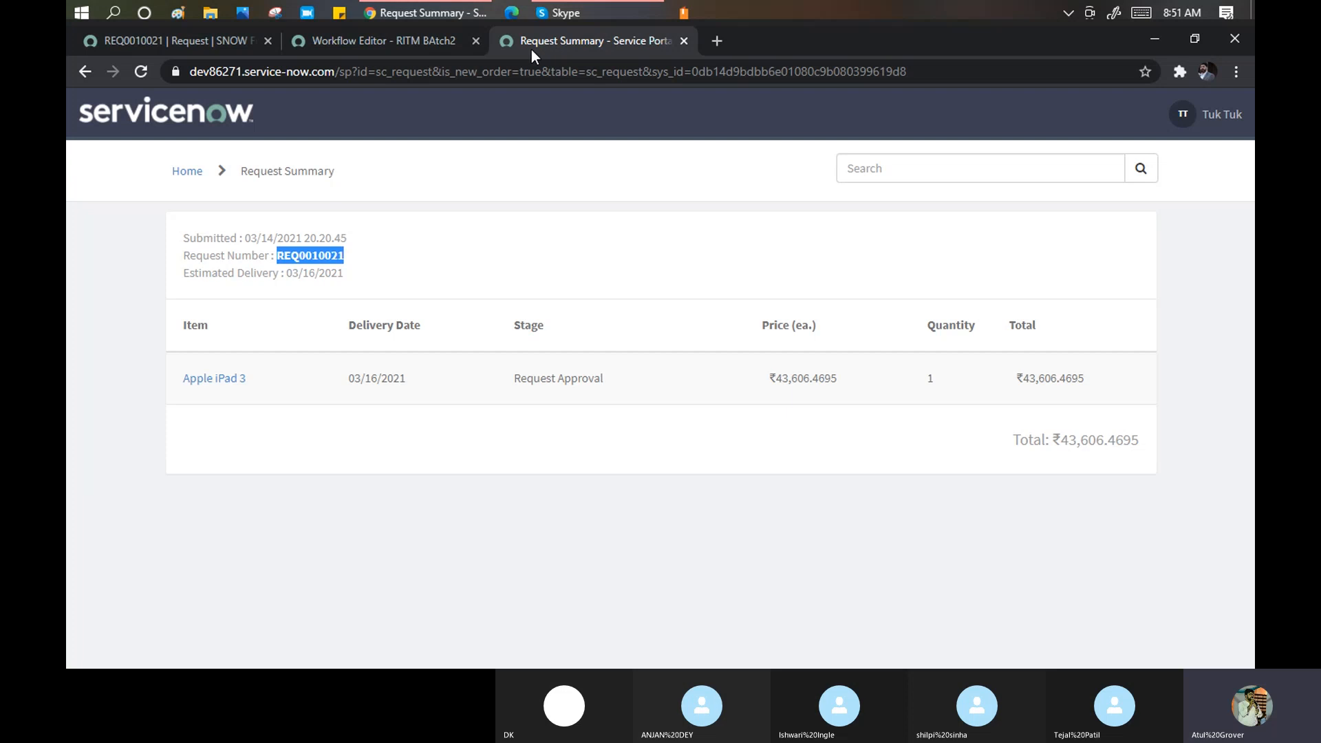
click(374, 39)
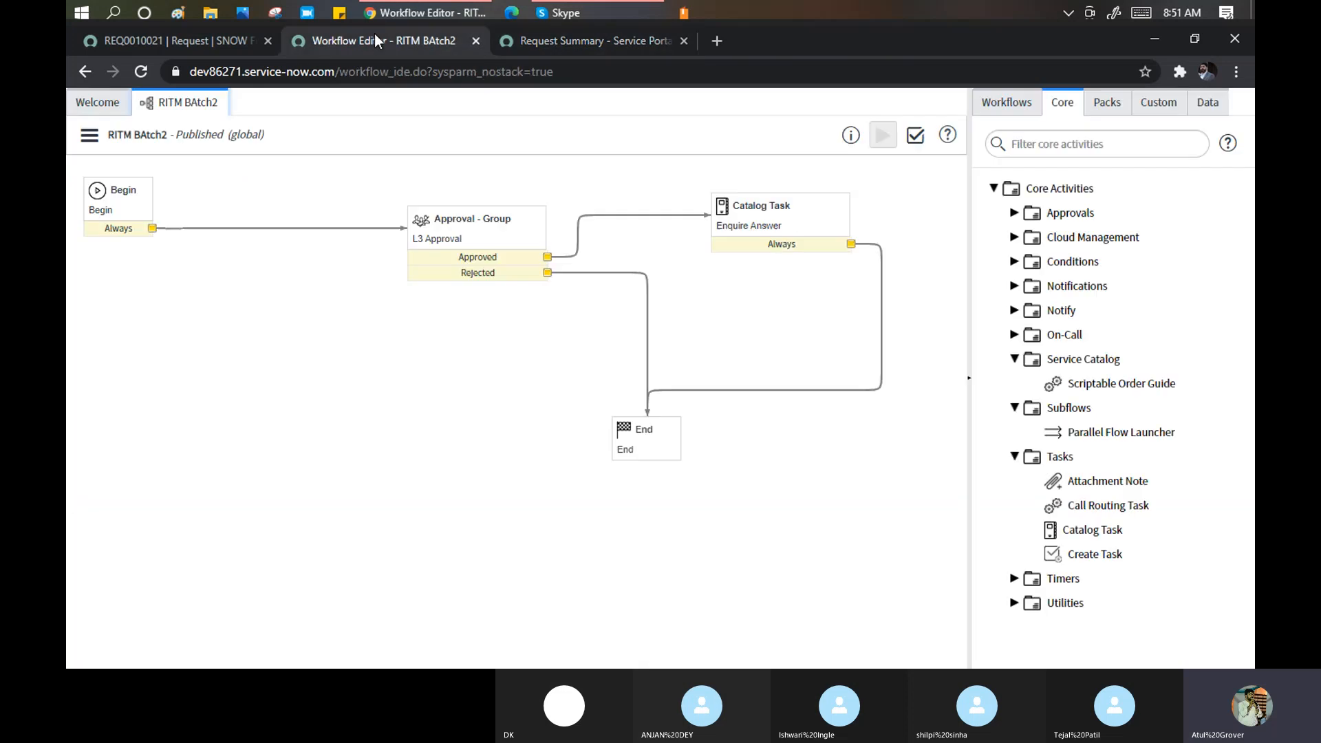
click(212, 35)
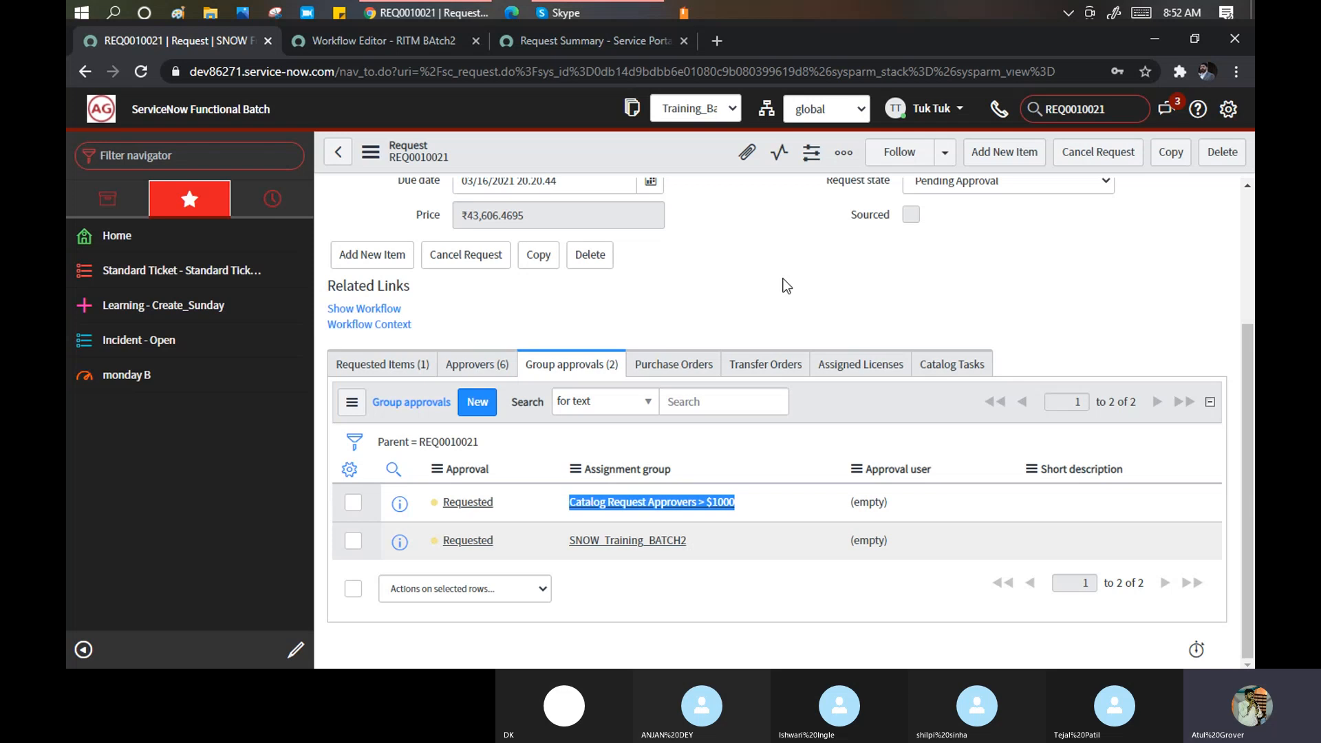
Show the workflows running on the iPad request and bring up the Service Catalog Request workflow.
scroll(760, 270, up, 3)
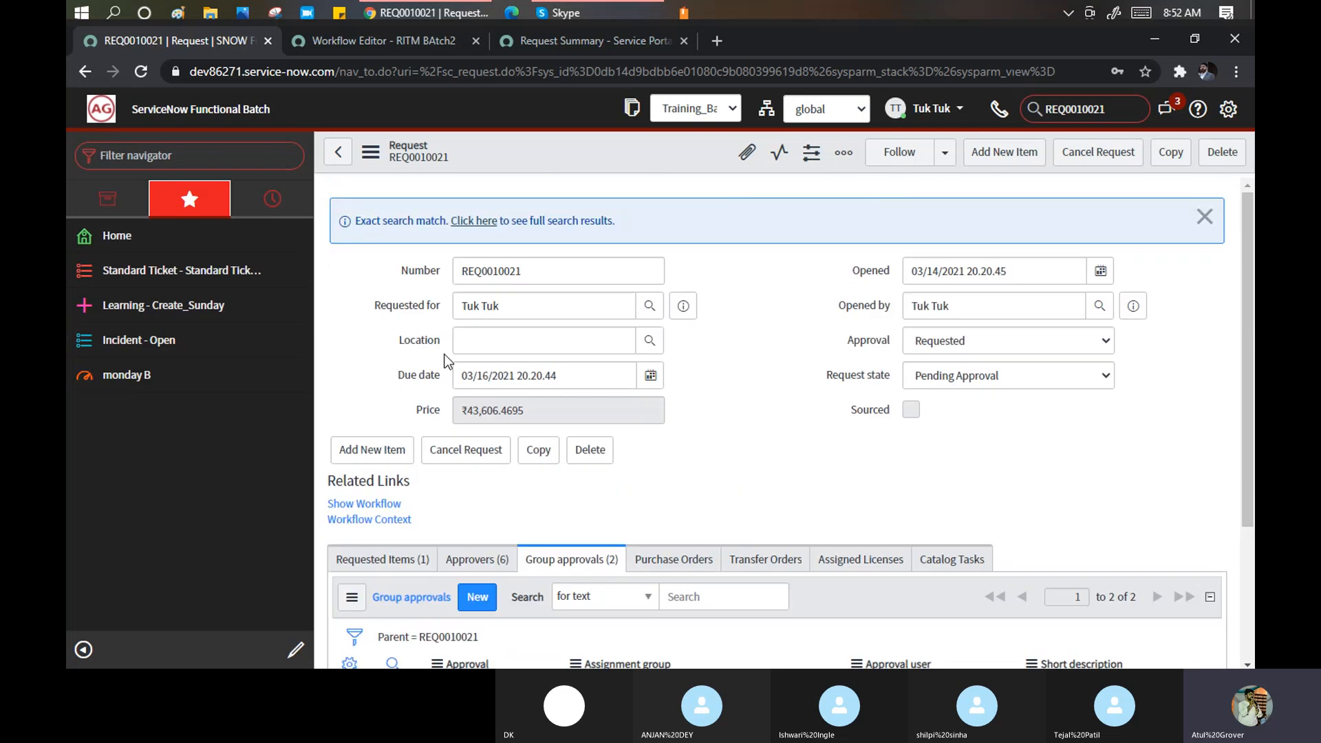
click(367, 507)
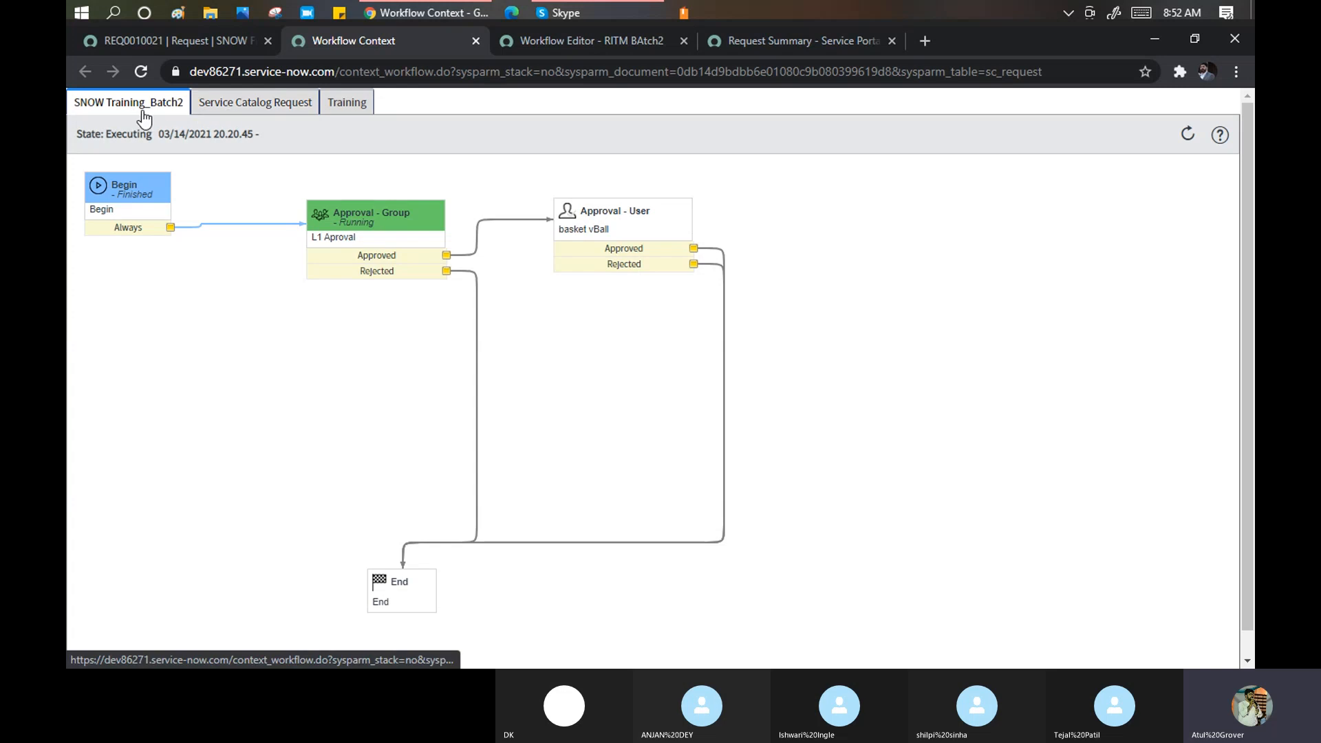
click(255, 104)
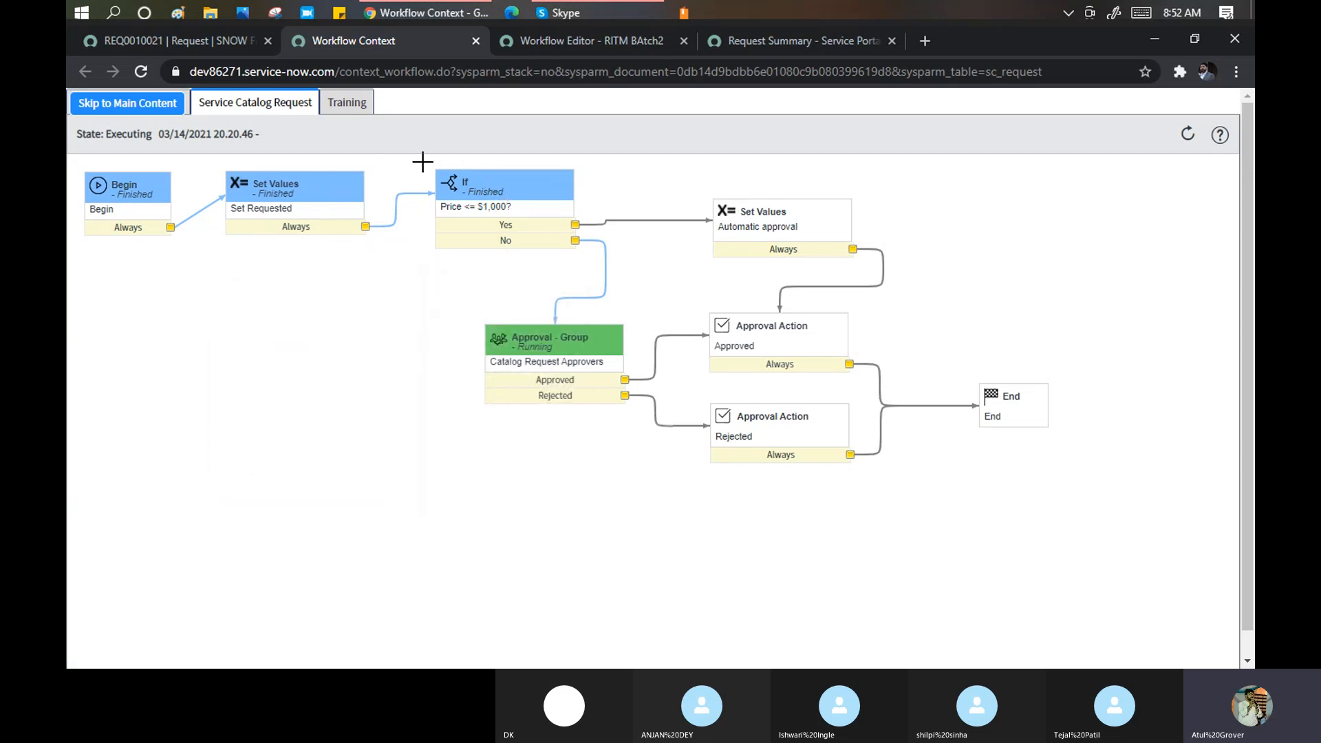
Examine the Service Catalog Request workflow's Set Requested, Price <= $1,000? and Catalog Request Approvers activities and their paths.
mouse_move(561, 181)
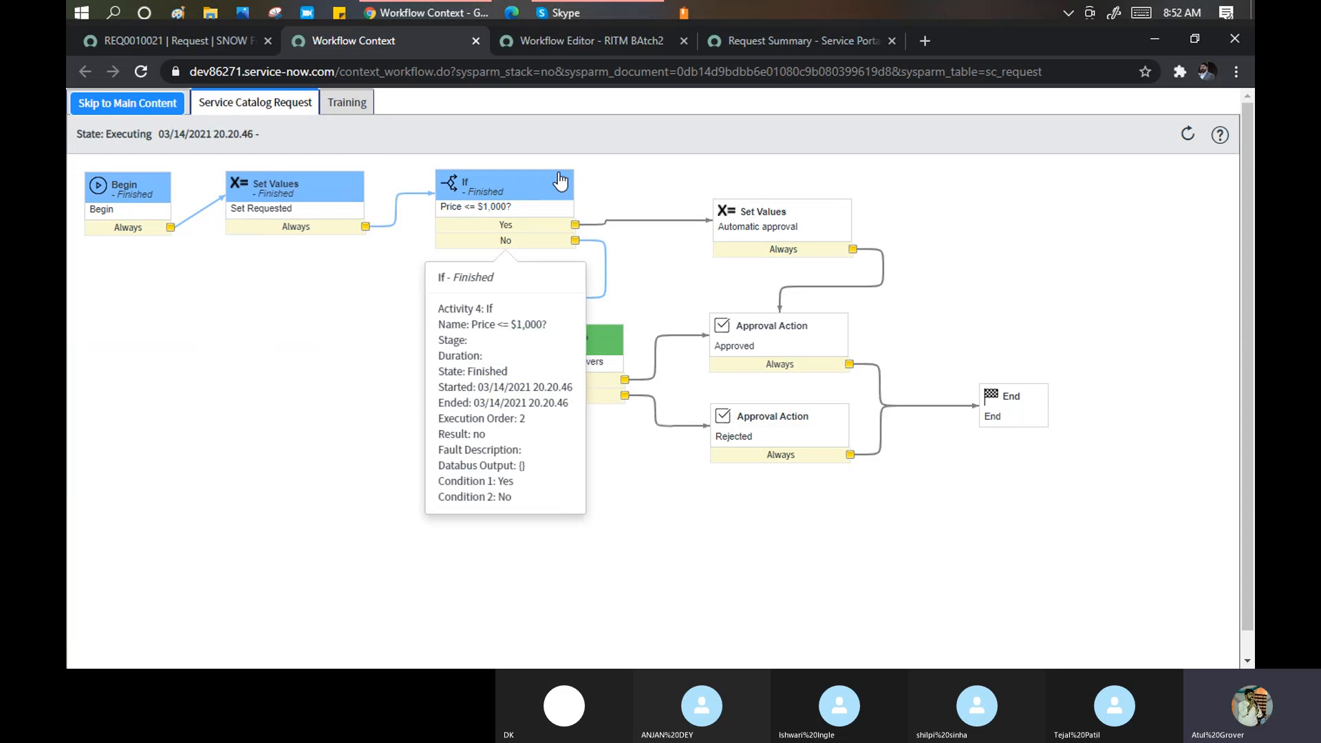
mouse_move(156, 220)
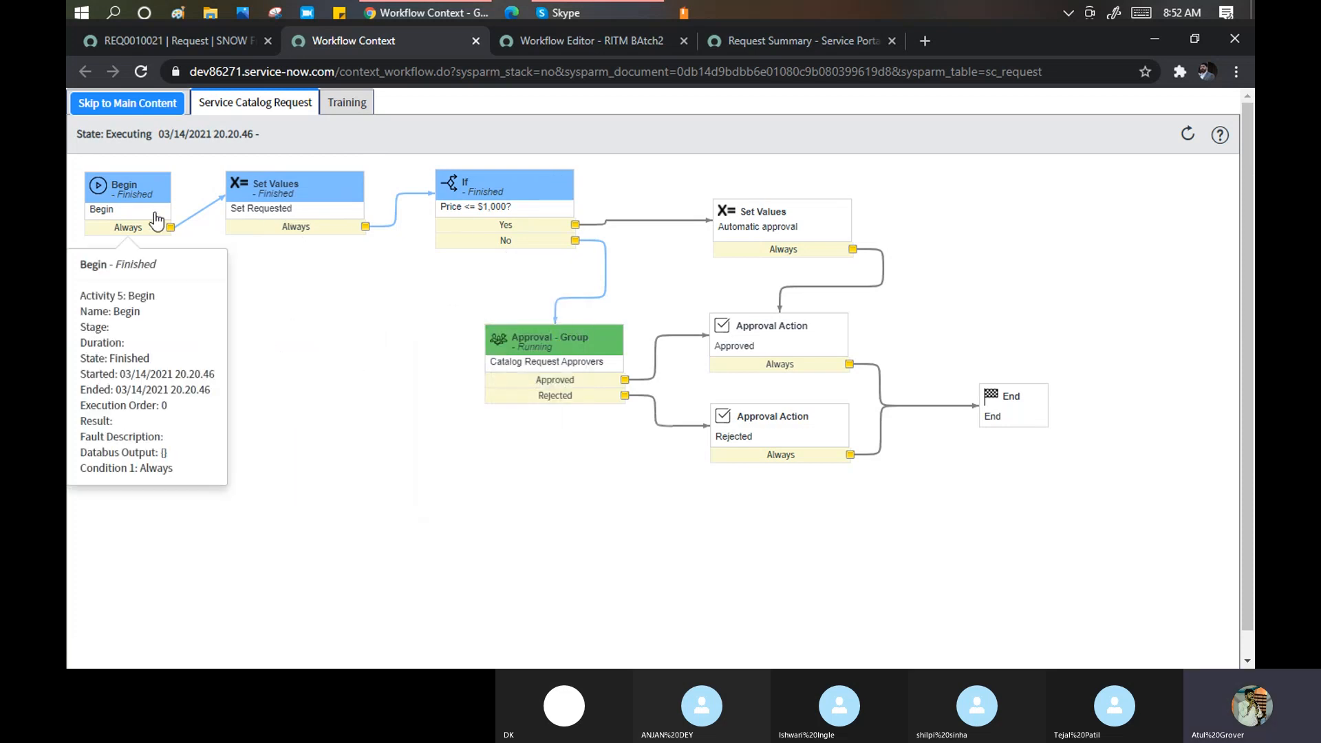
click(245, 194)
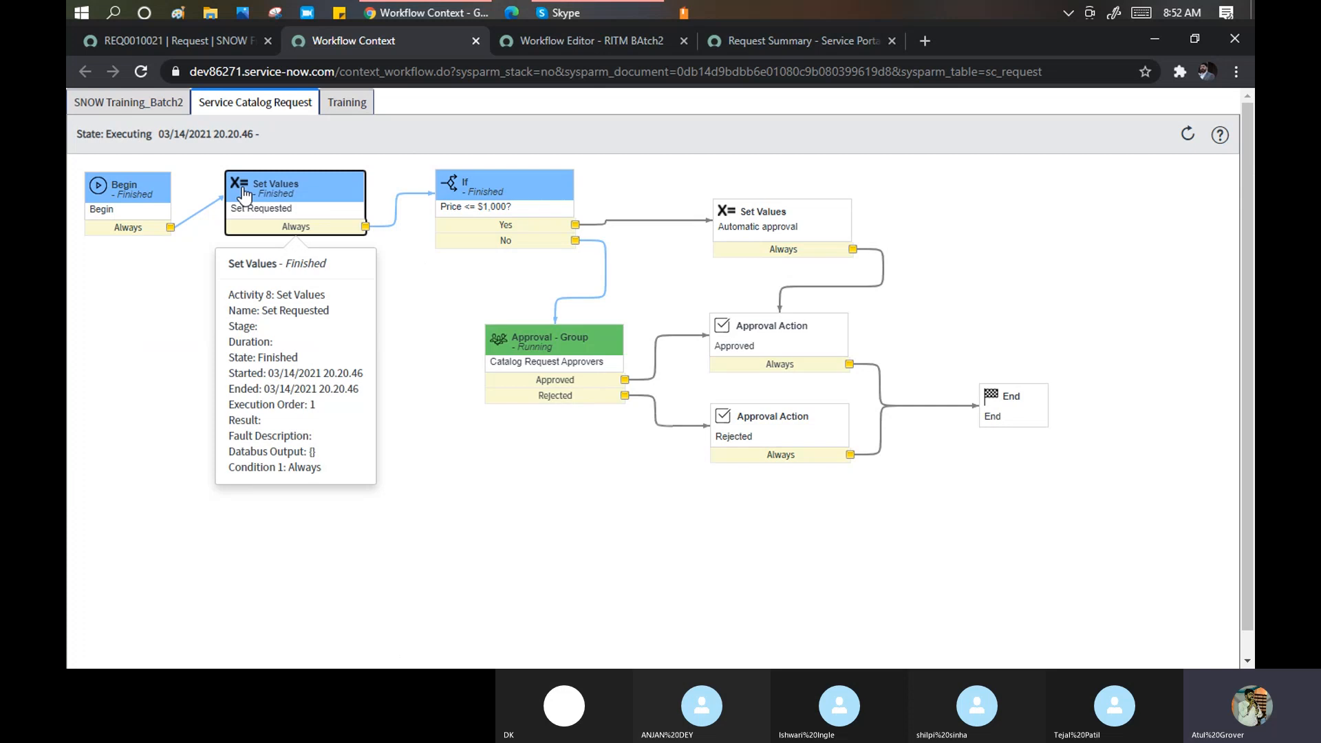
click(291, 193)
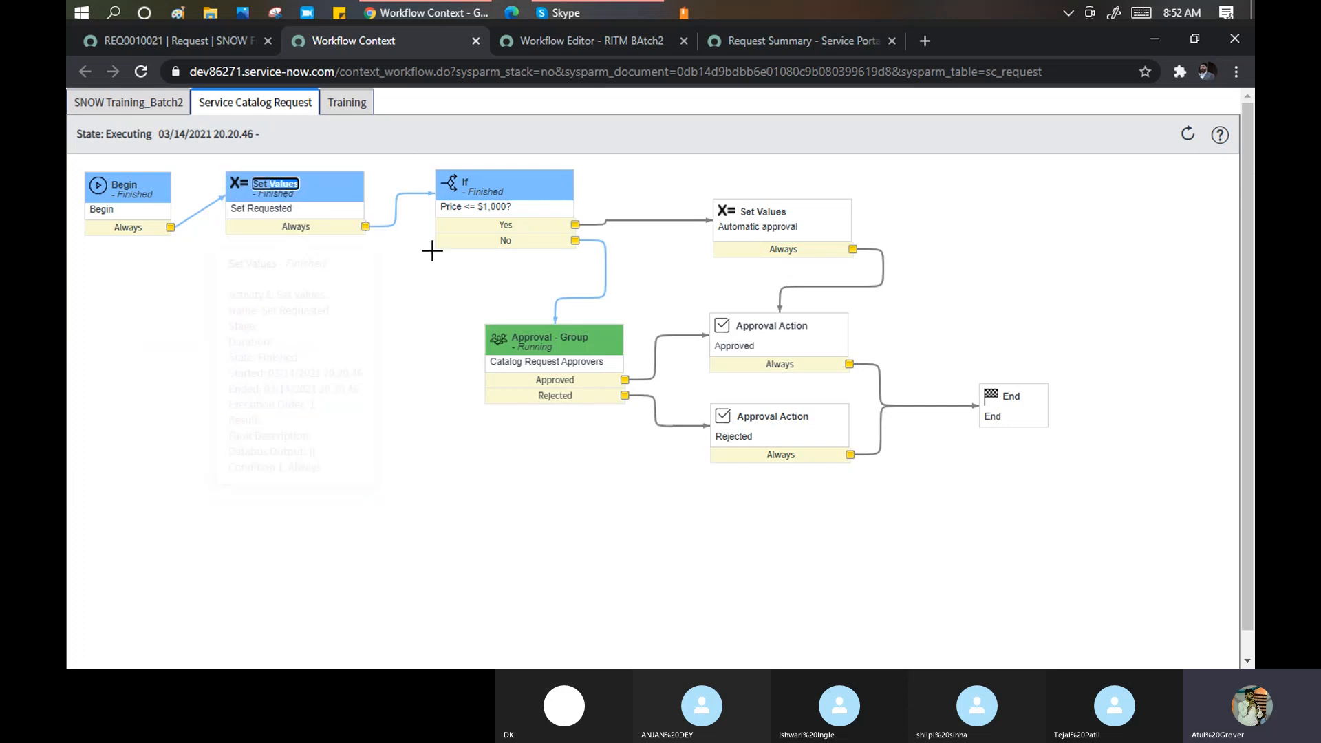
mouse_move(482, 200)
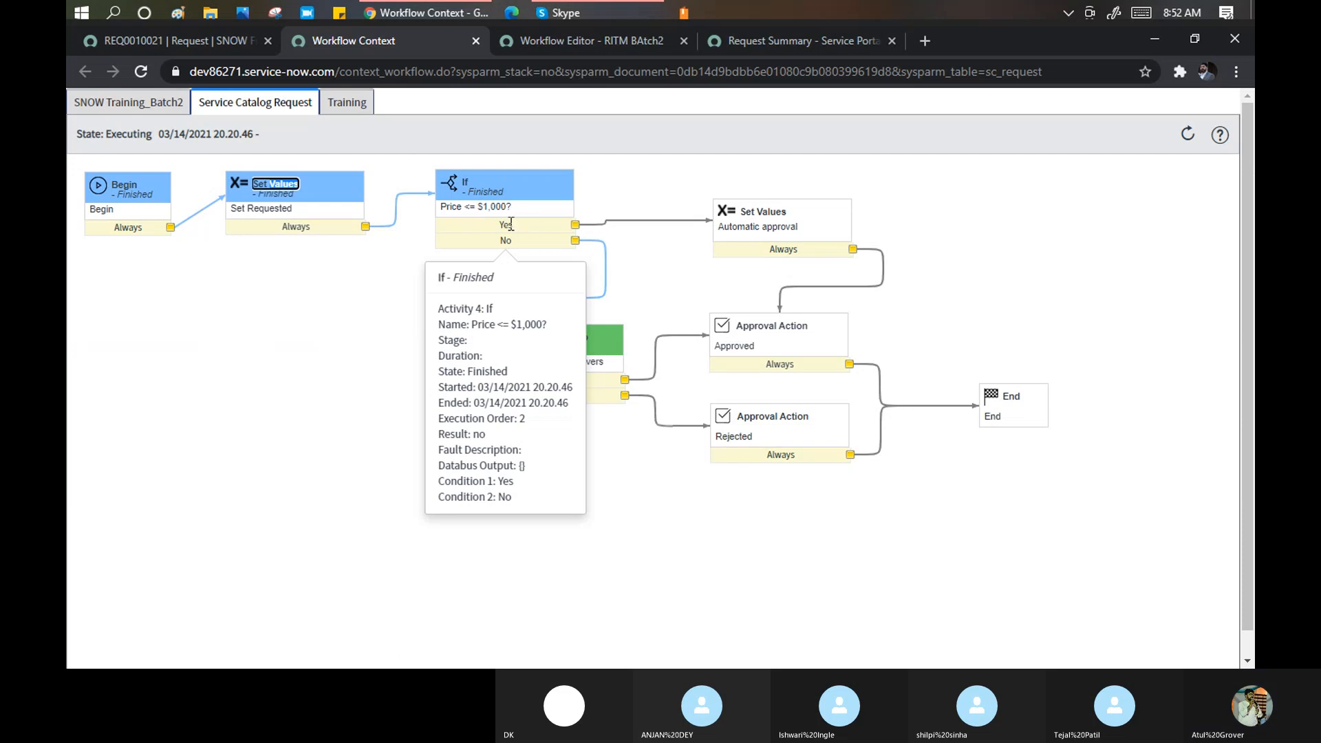
mouse_move(778, 229)
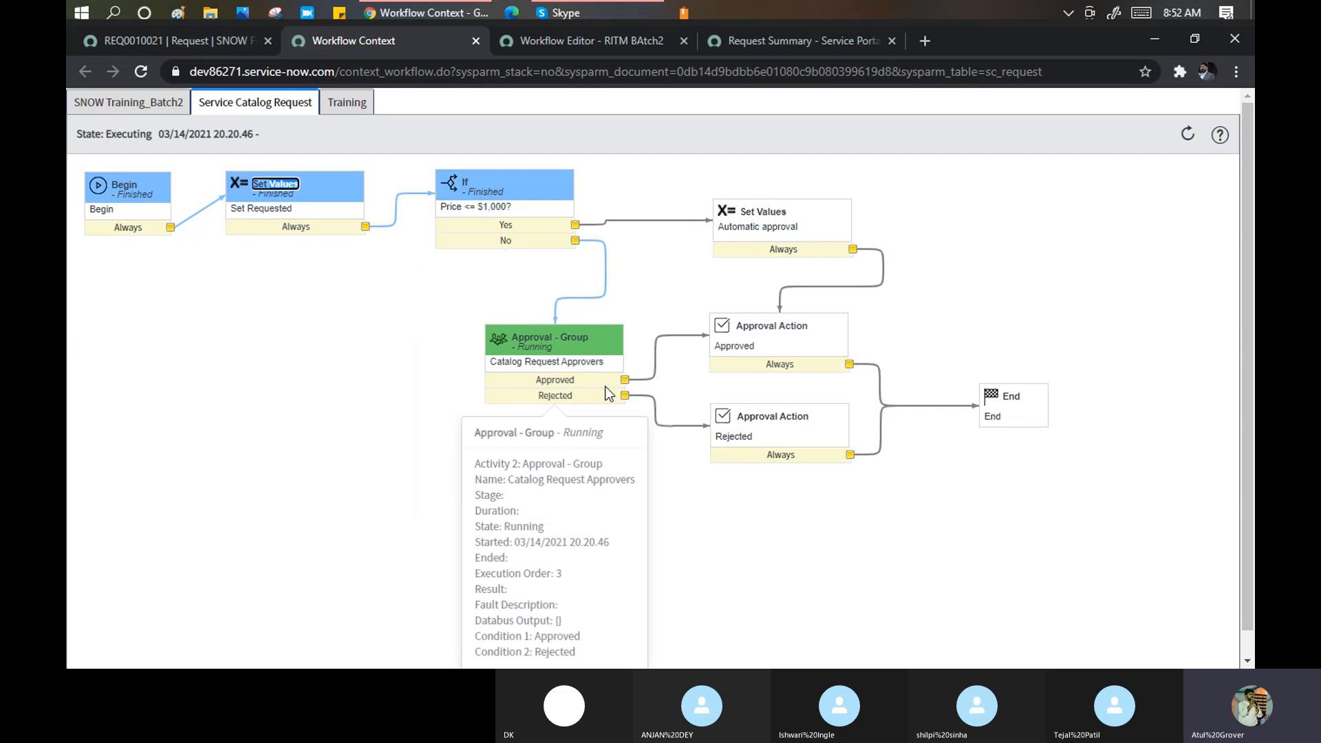
mouse_move(588, 394)
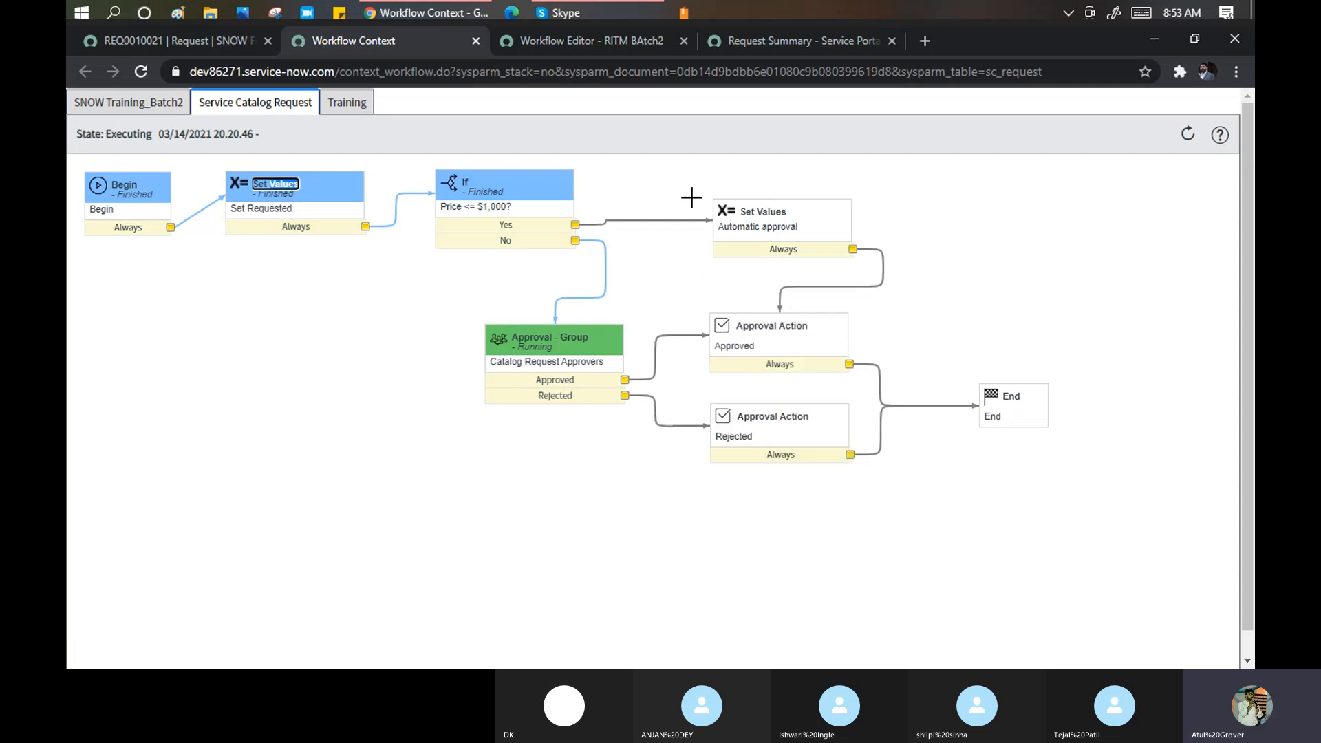
Check the iPad's price in the portal request summary and return to the request's group approvals.
click(816, 43)
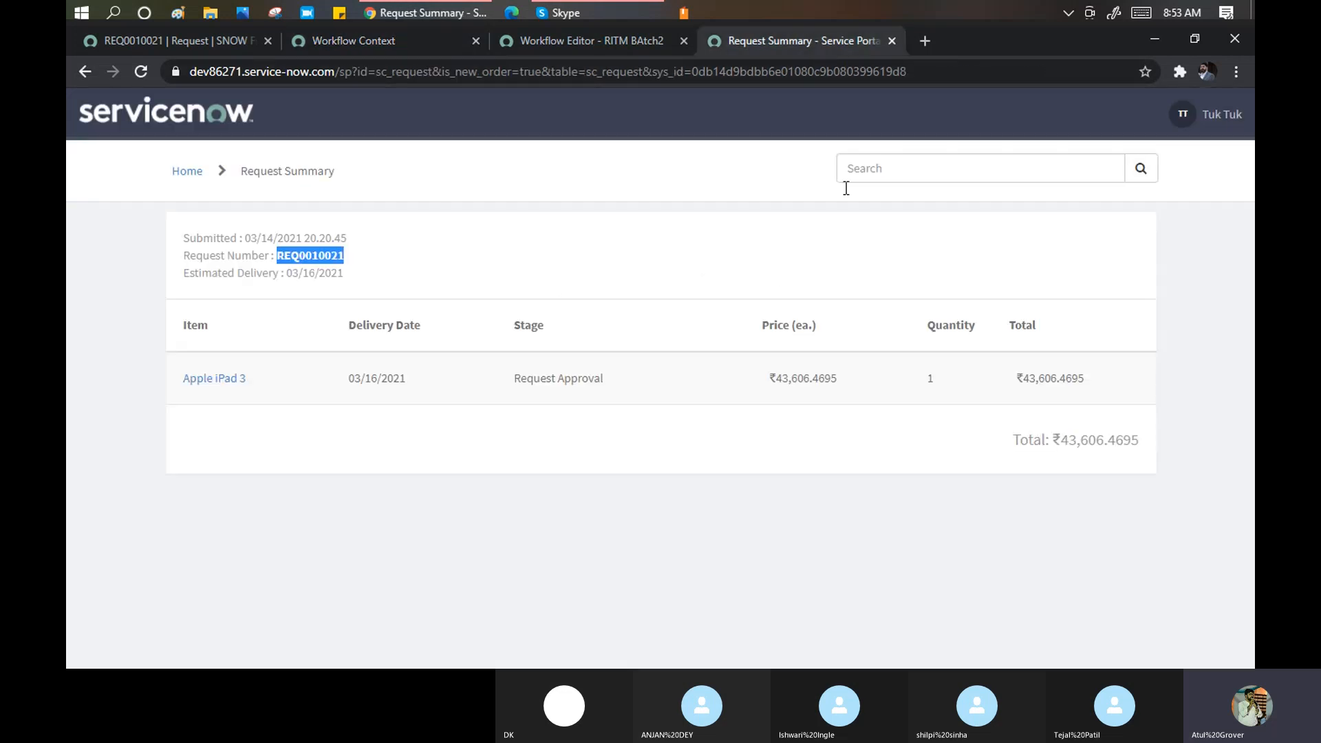
click(201, 41)
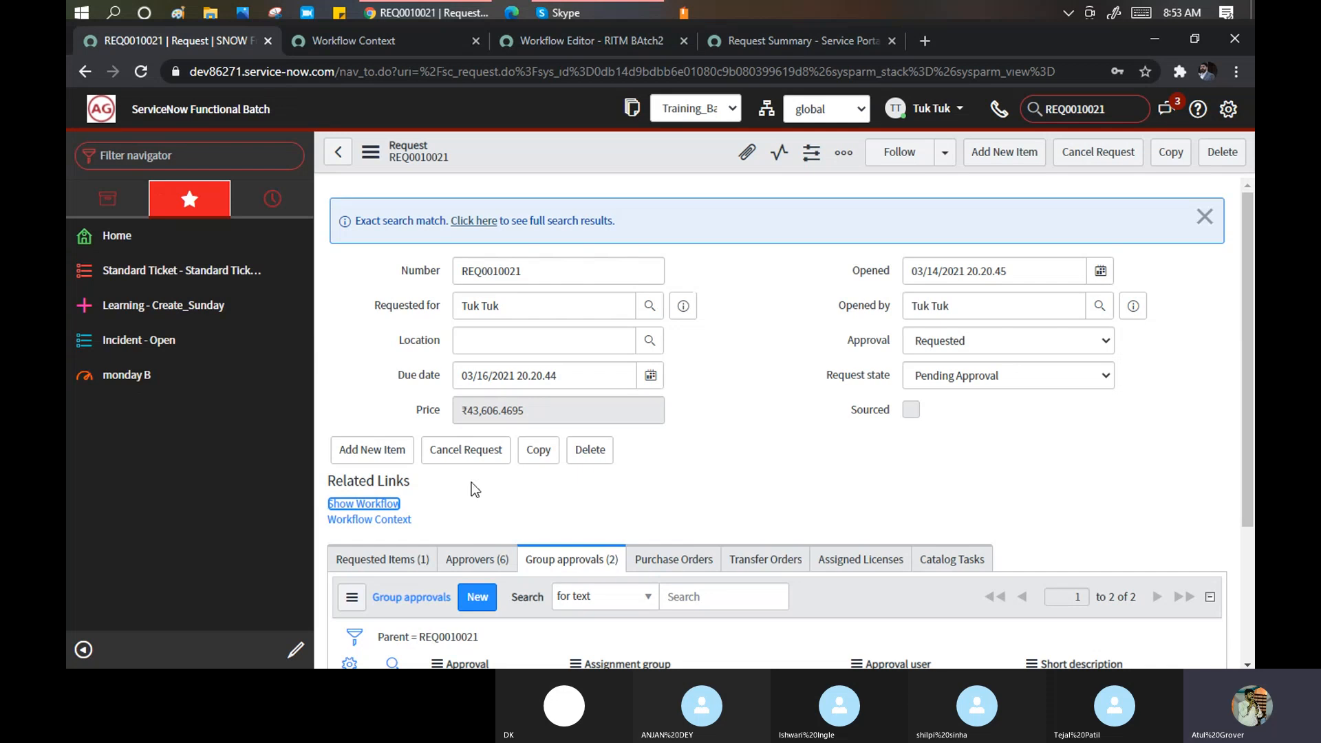
scroll(472, 481, down, 3)
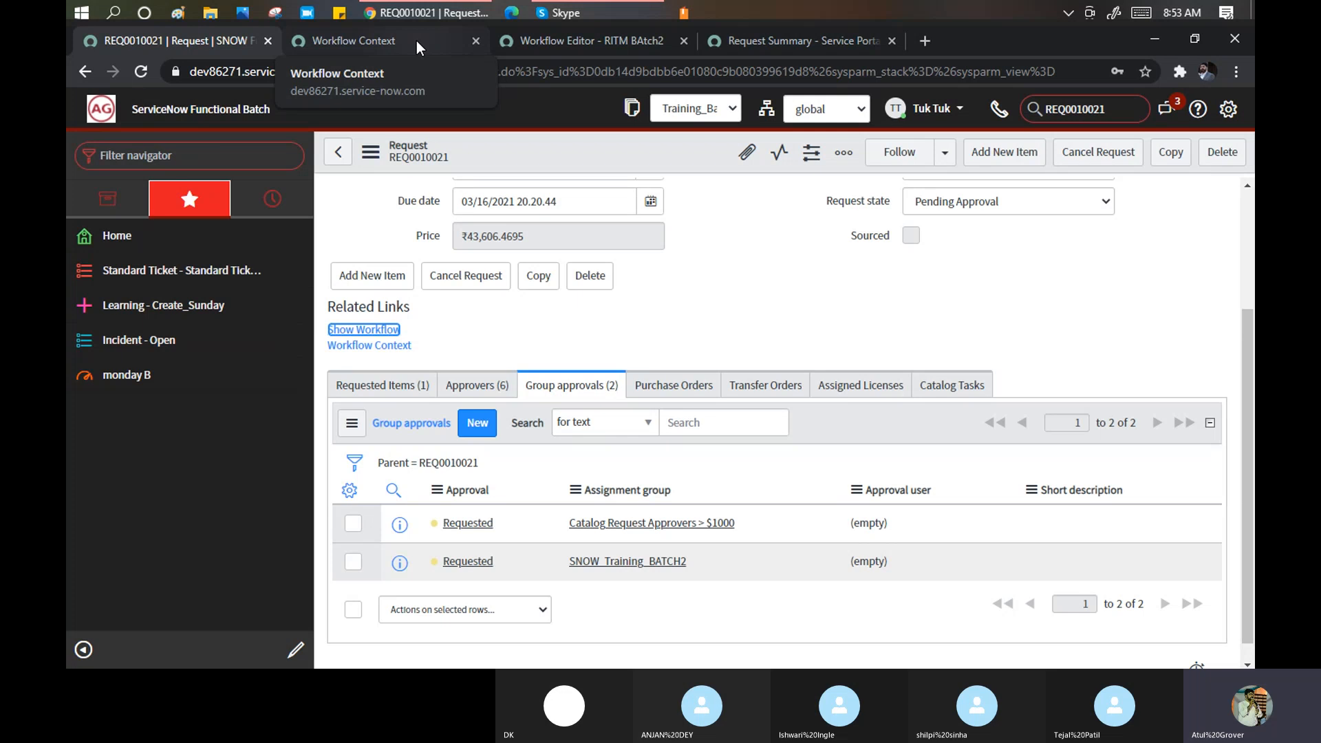
click(569, 13)
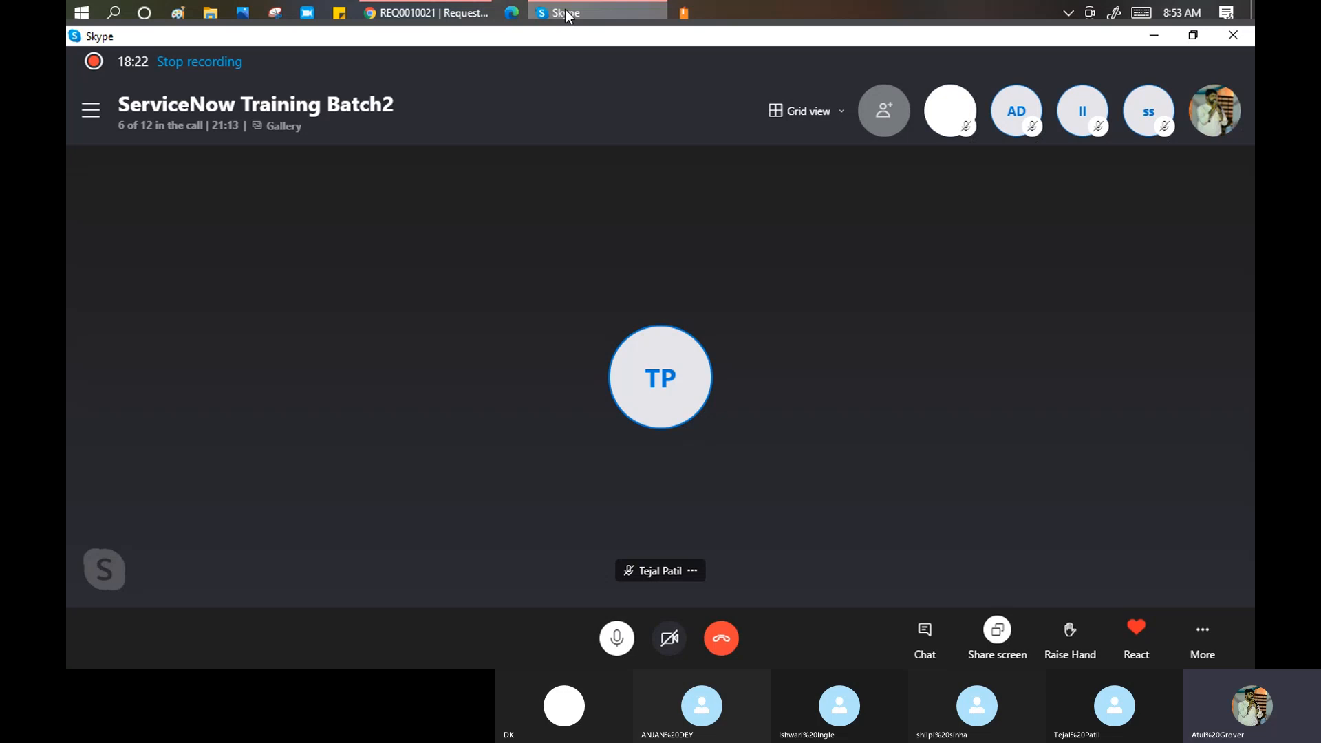
key(alt+Tab)
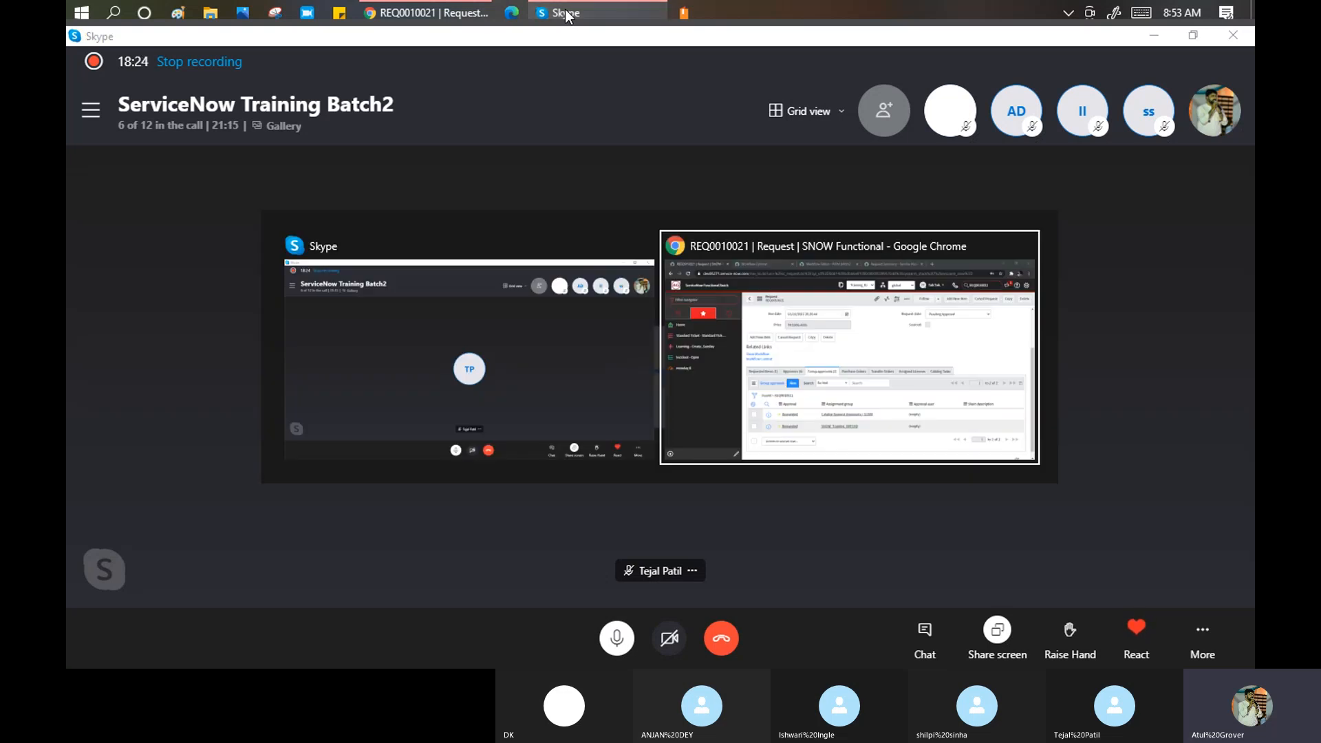
Find Maintain Items under the Service Catalog definitions and open the catalog items list.
click(230, 156)
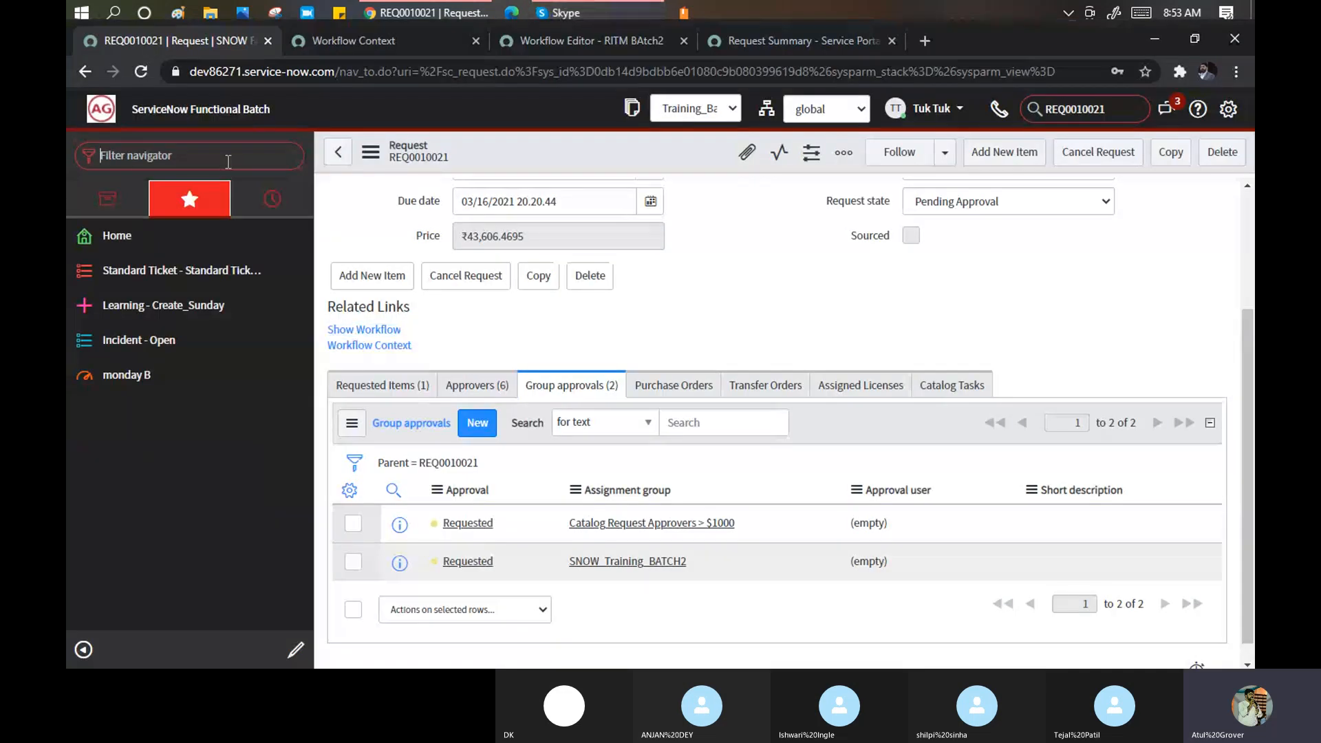
text(main)
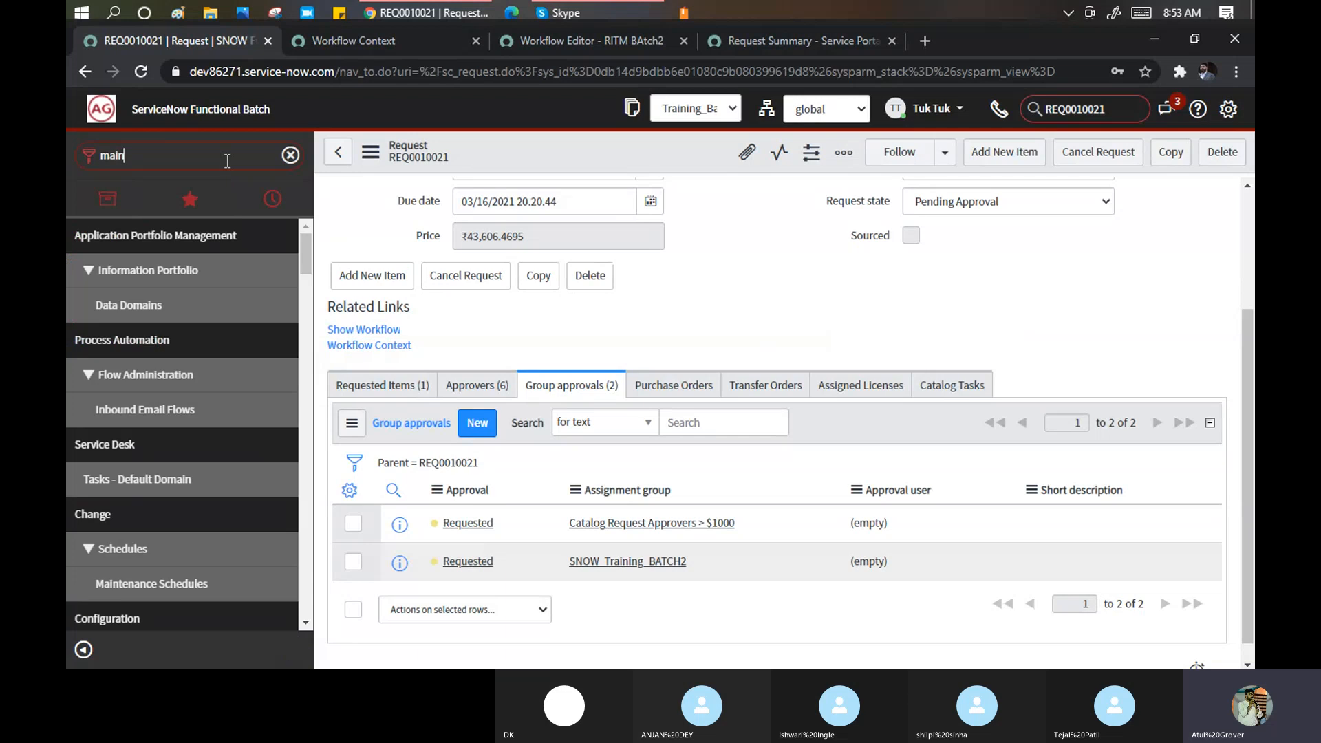
text(tain it)
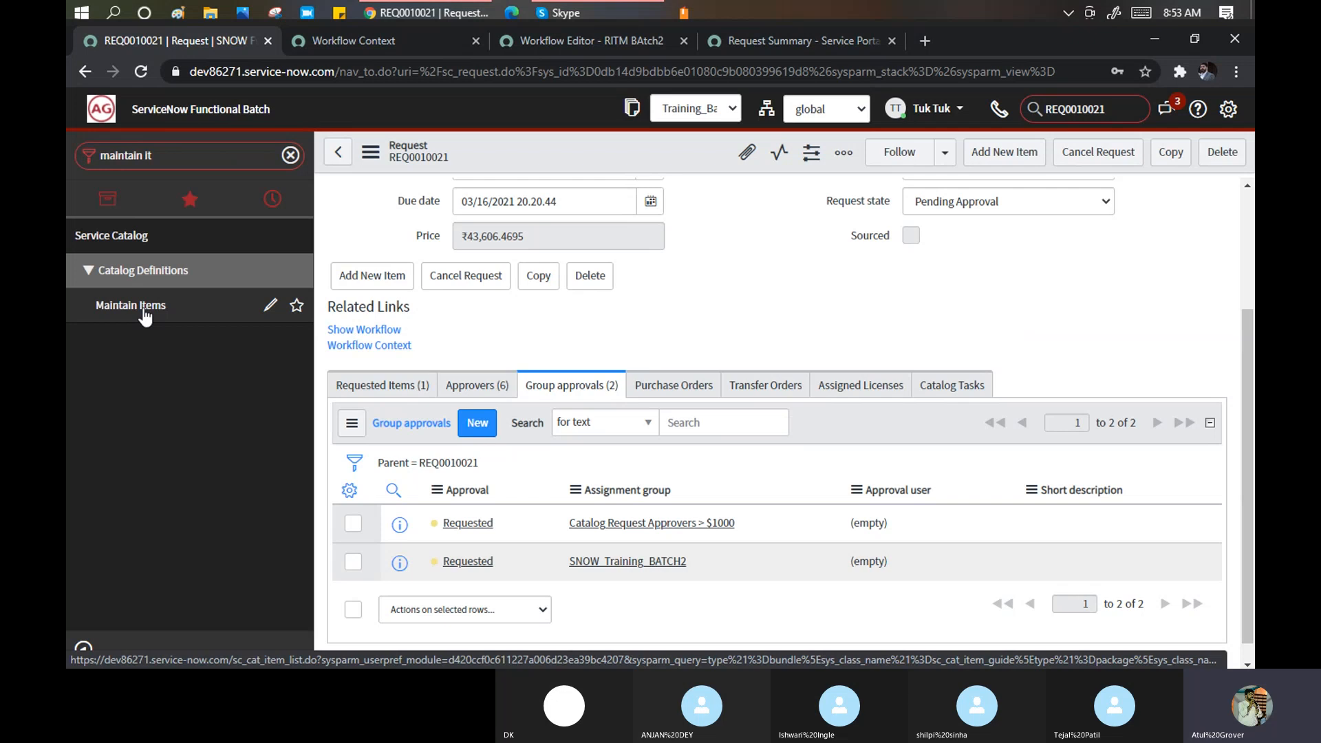
click(145, 311)
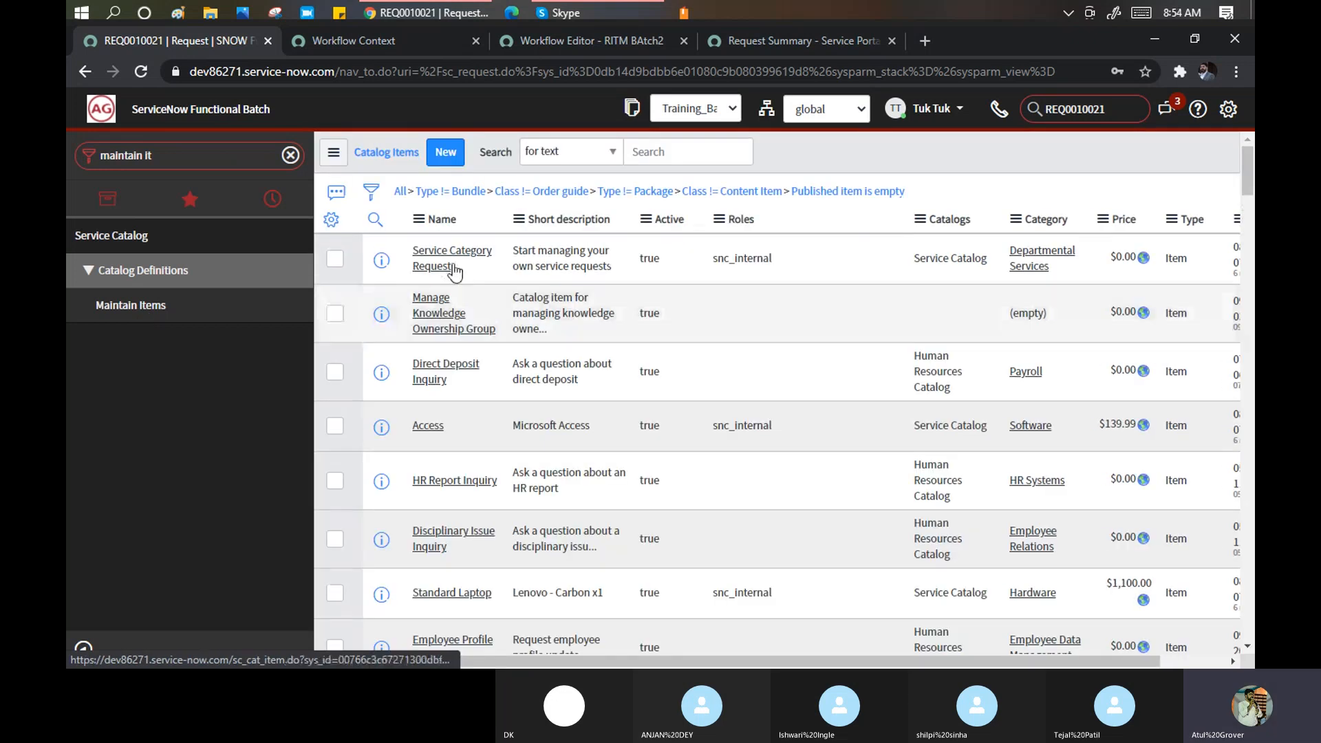
Filter the catalog items by name with *snow and open the SNOW item's record.
click(463, 250)
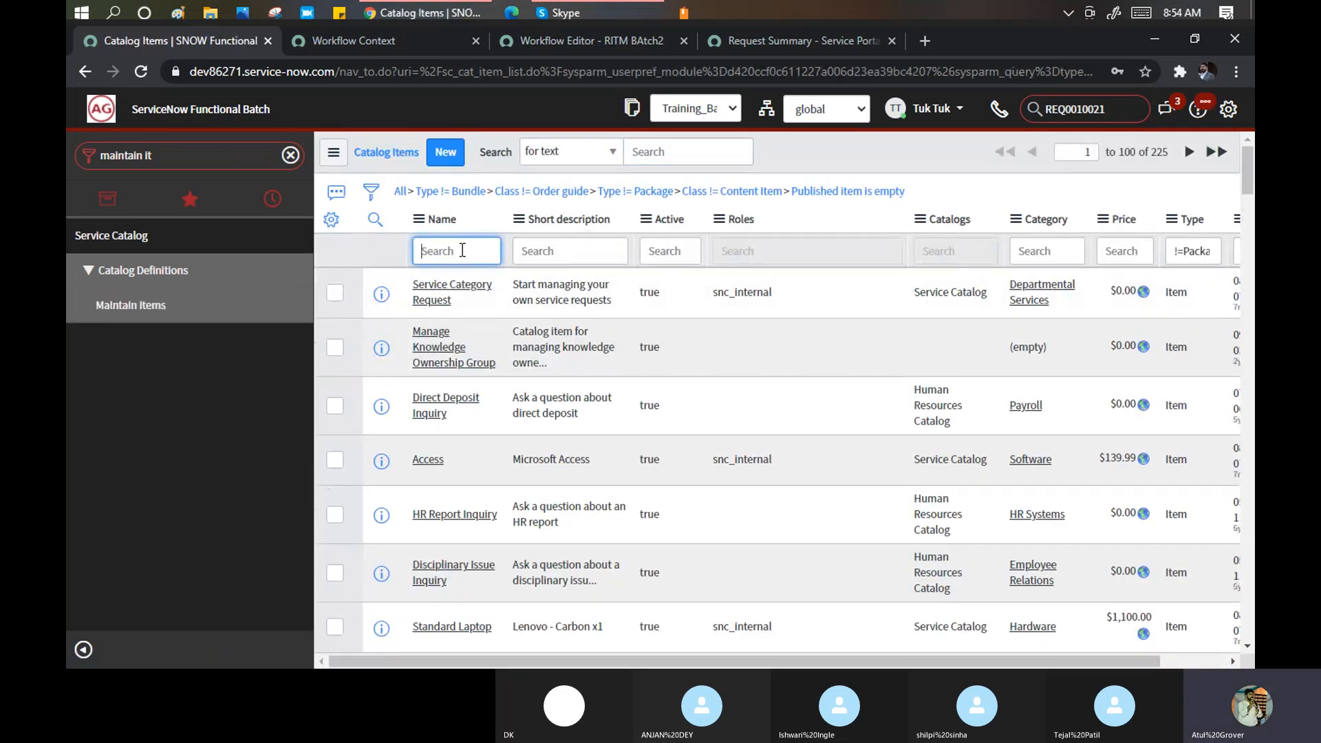
text(*snow)
key(Return)
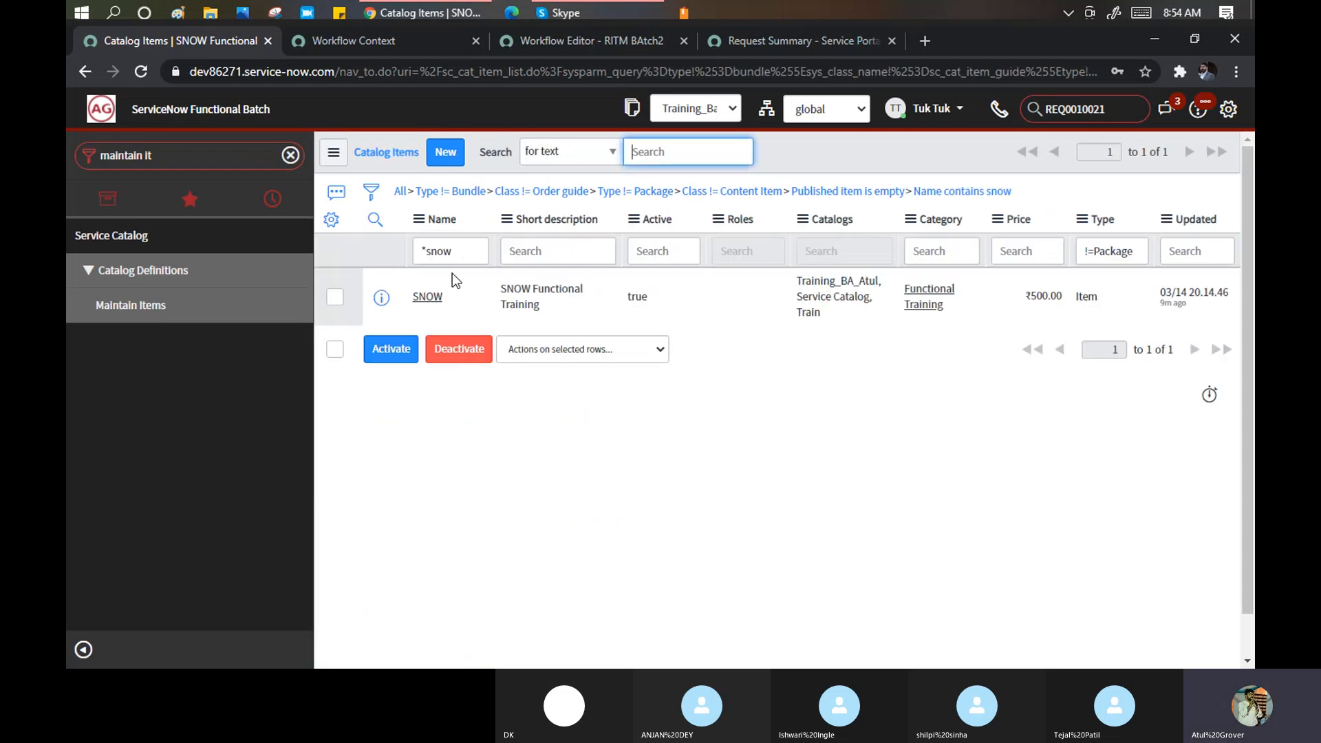
click(432, 296)
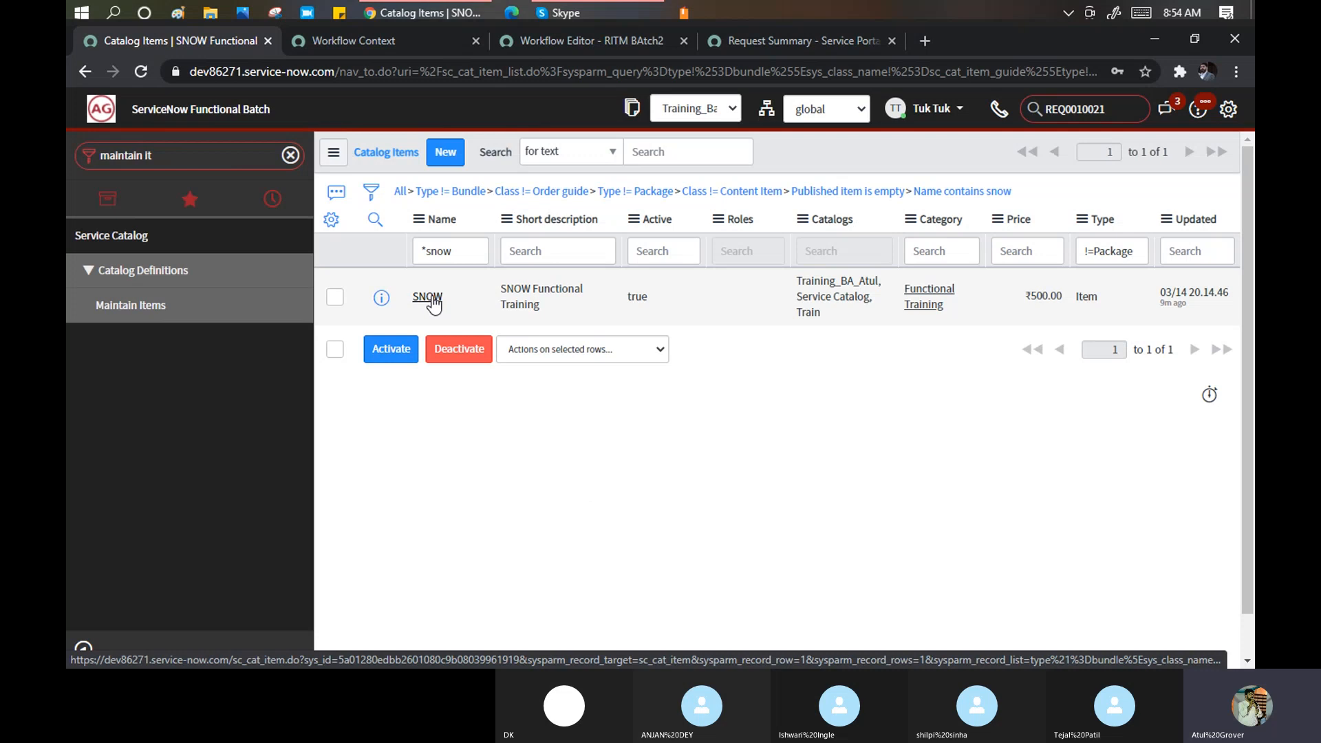
click(428, 297)
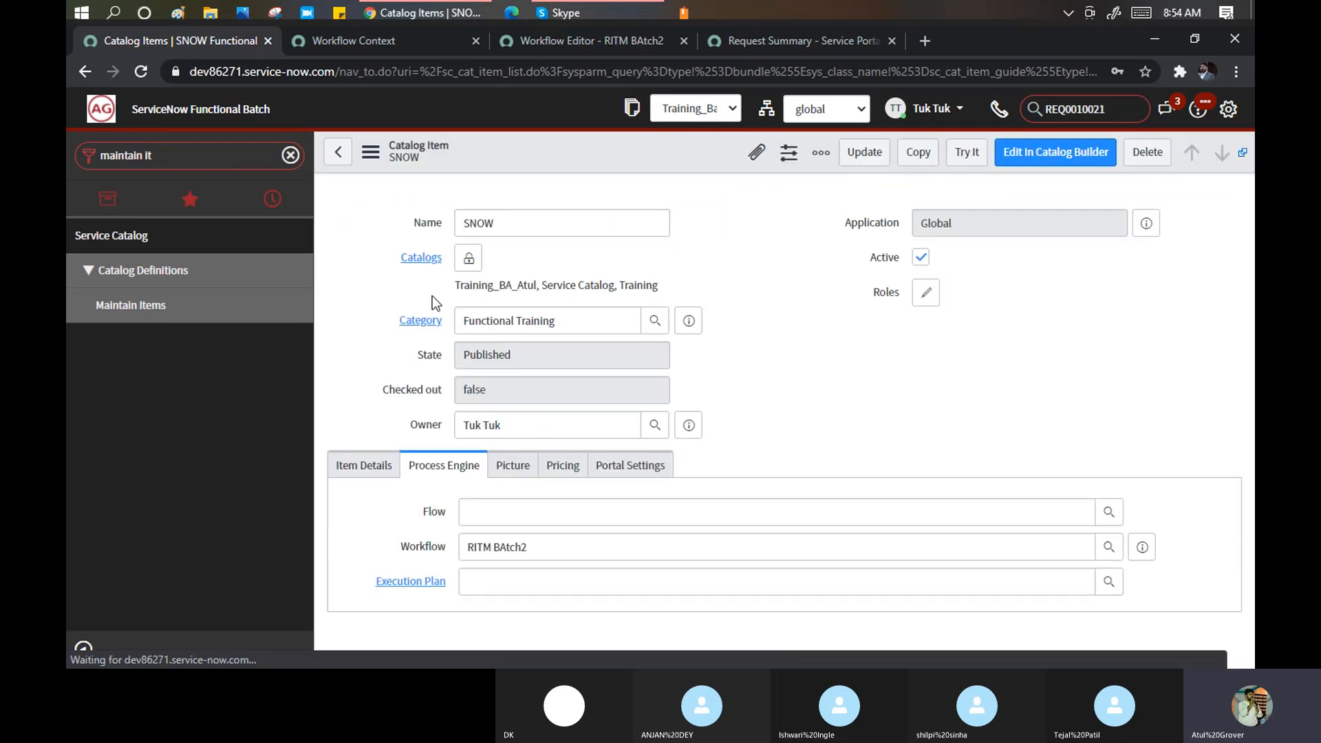
Open the Execution Plan documentation from the SNOW item's process engine settings in a separate browser tab.
scroll(422, 509, down, 3)
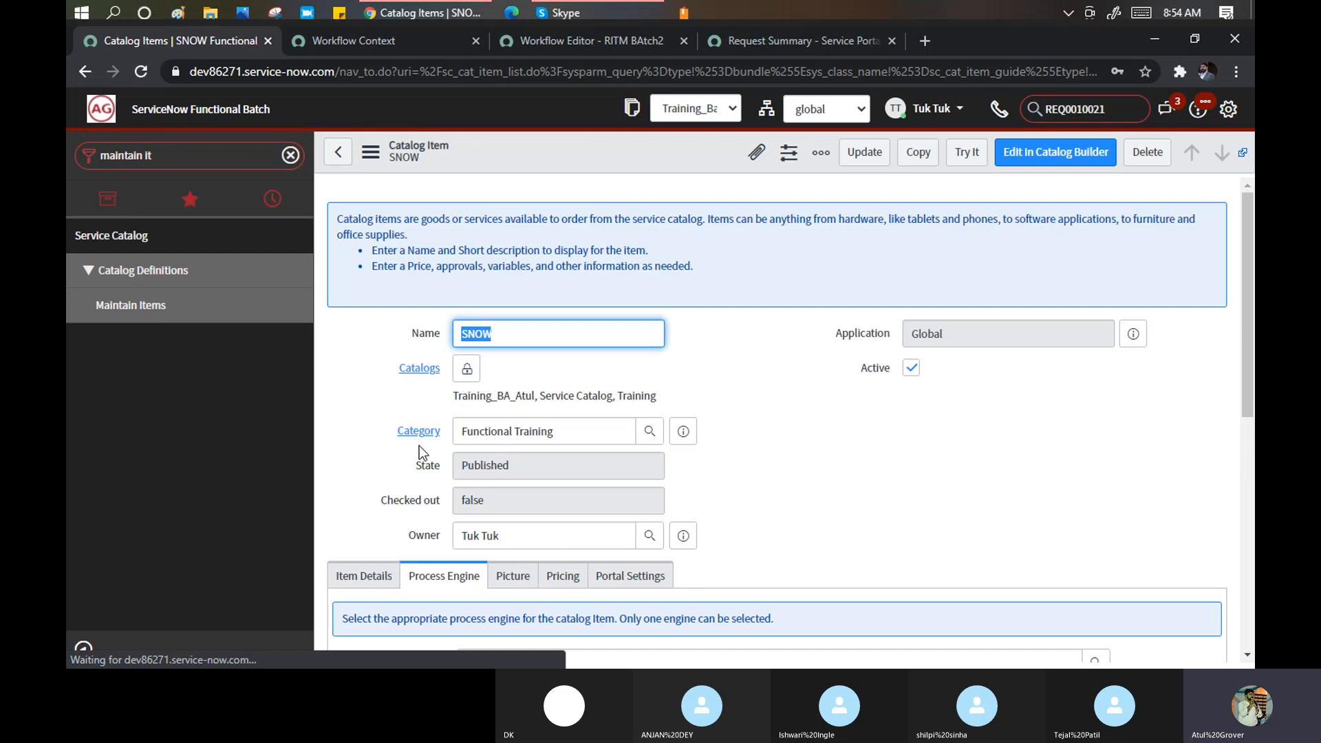
scroll(420, 455, down, 4)
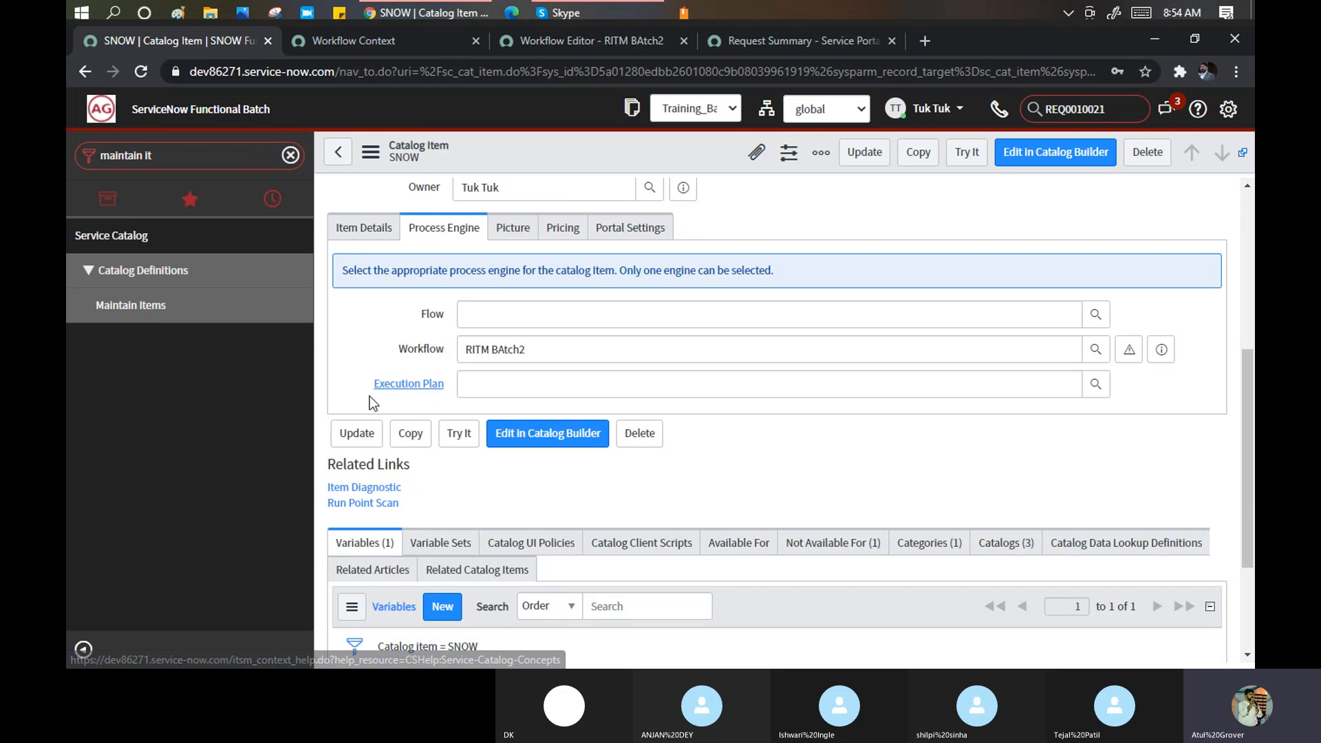
right_click(430, 389)
click(346, 343)
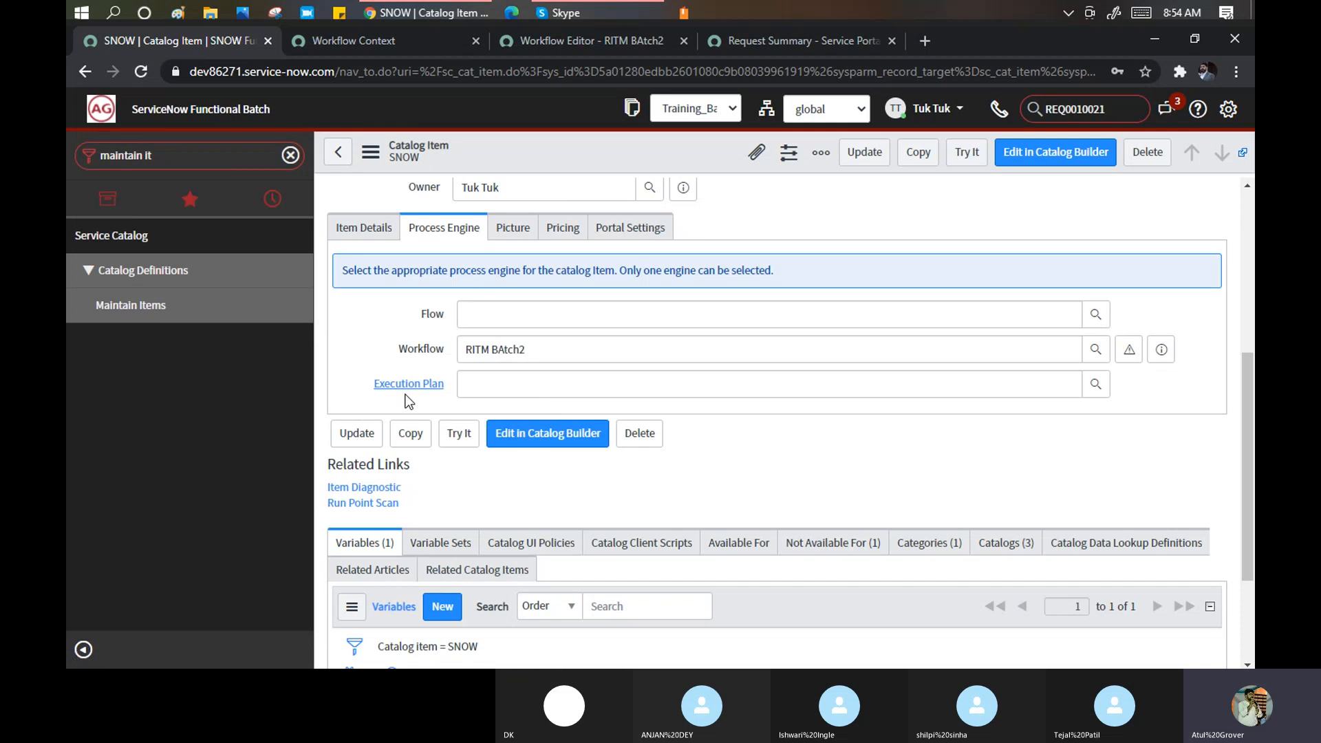
ctrl+click(401, 386)
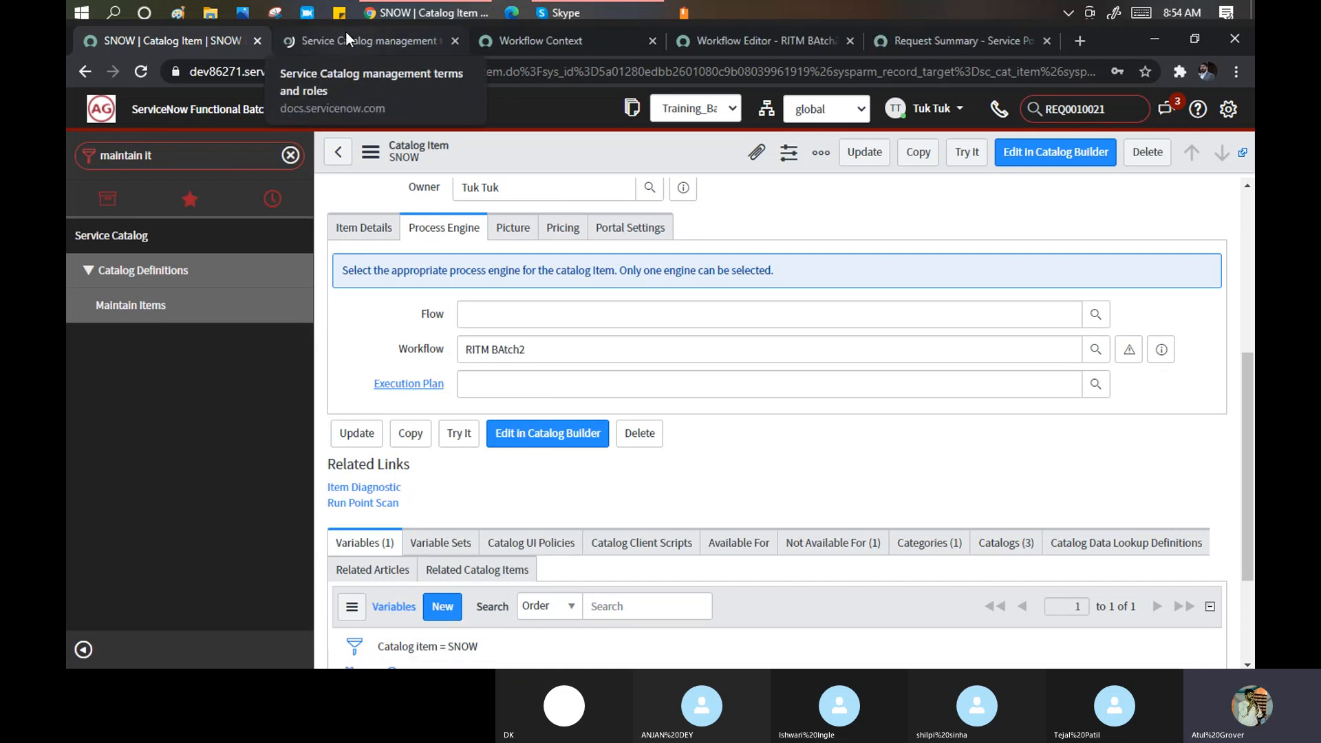
click(347, 36)
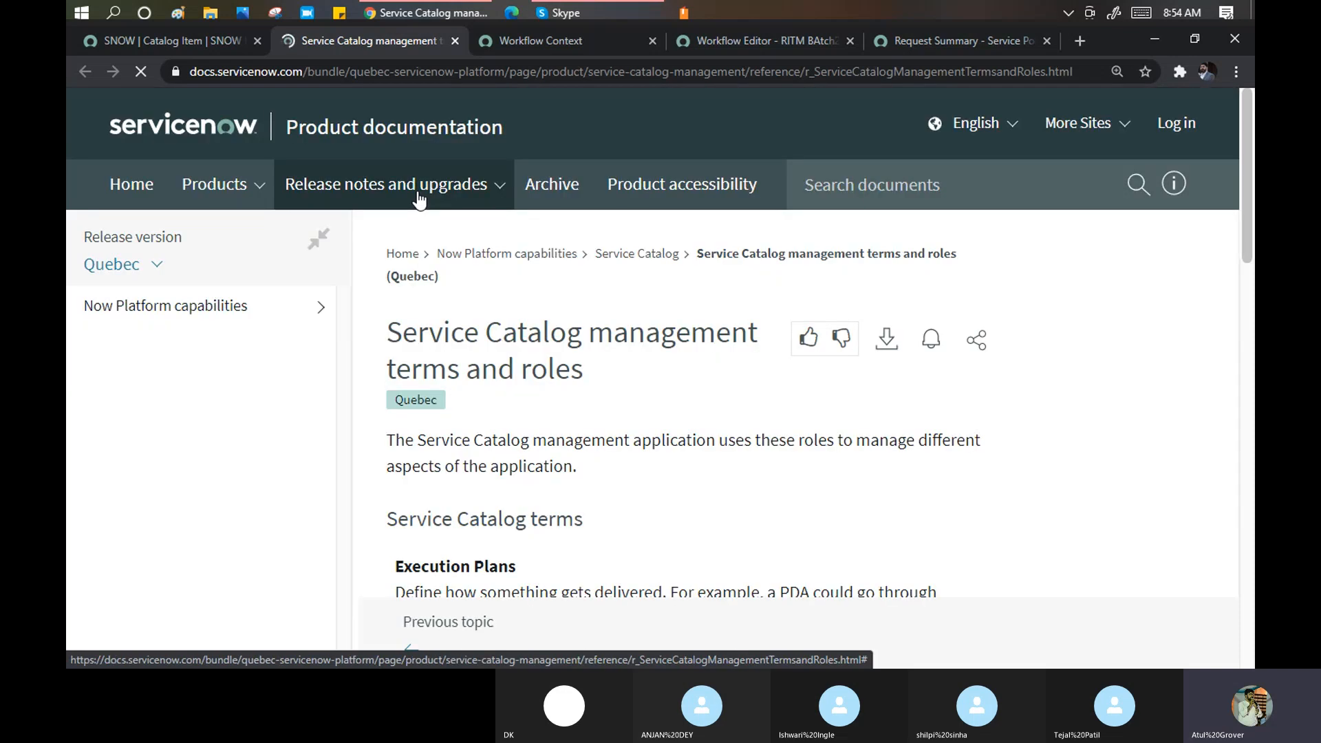
Read the Execution Plans definition in the Service Catalog terms, declining the documentation site's login prompt.
scroll(702, 427, down, 1)
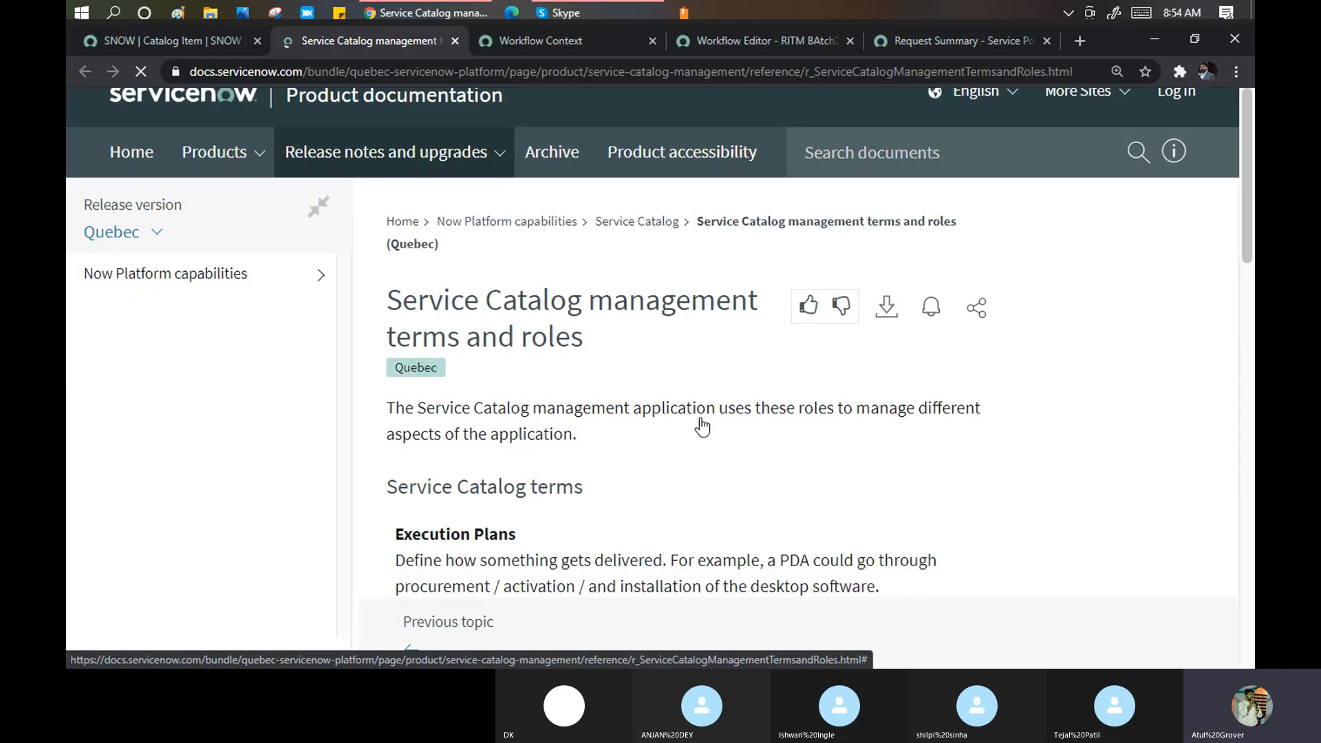
scroll(702, 426, down, 2)
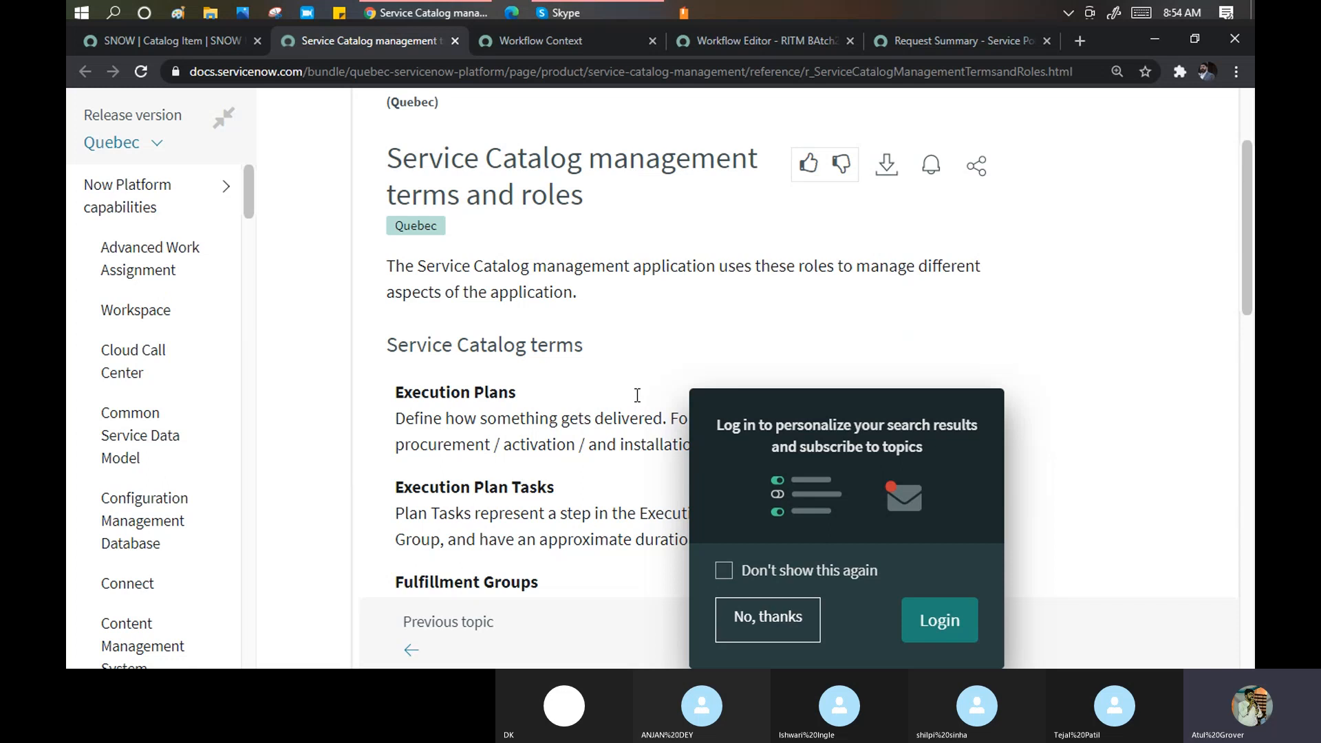
click(784, 610)
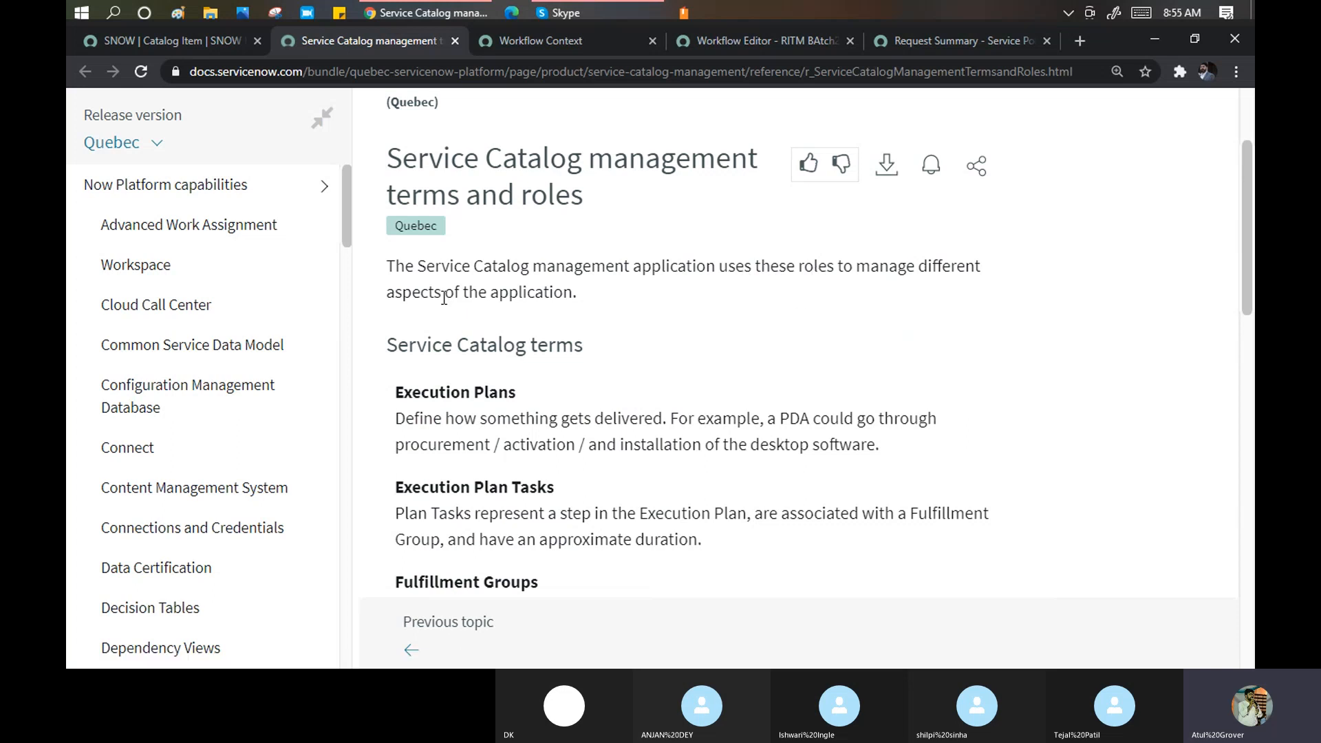
Highlight the Execution Plans term, its "how something gets delivered" wording and the desktop software installation example in the documentation.
scroll(413, 342, down, 1)
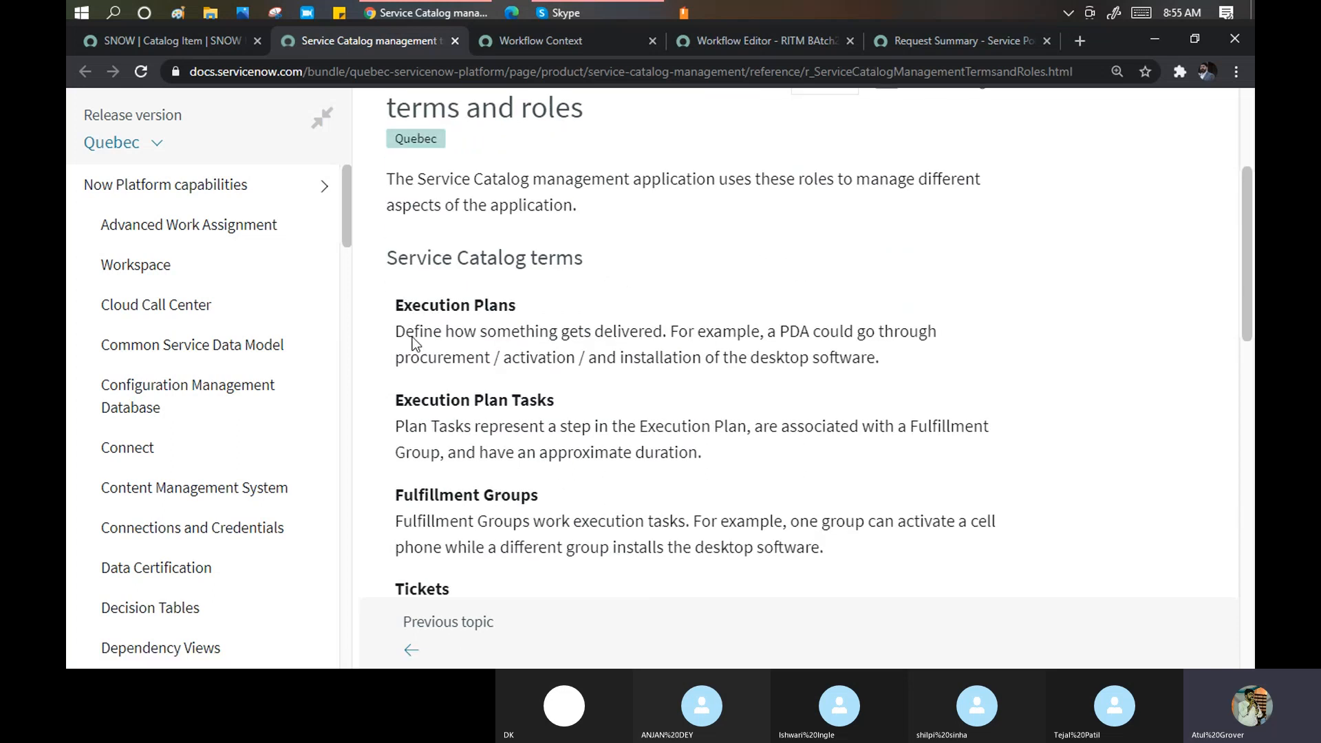
drag(402, 304, 522, 312)
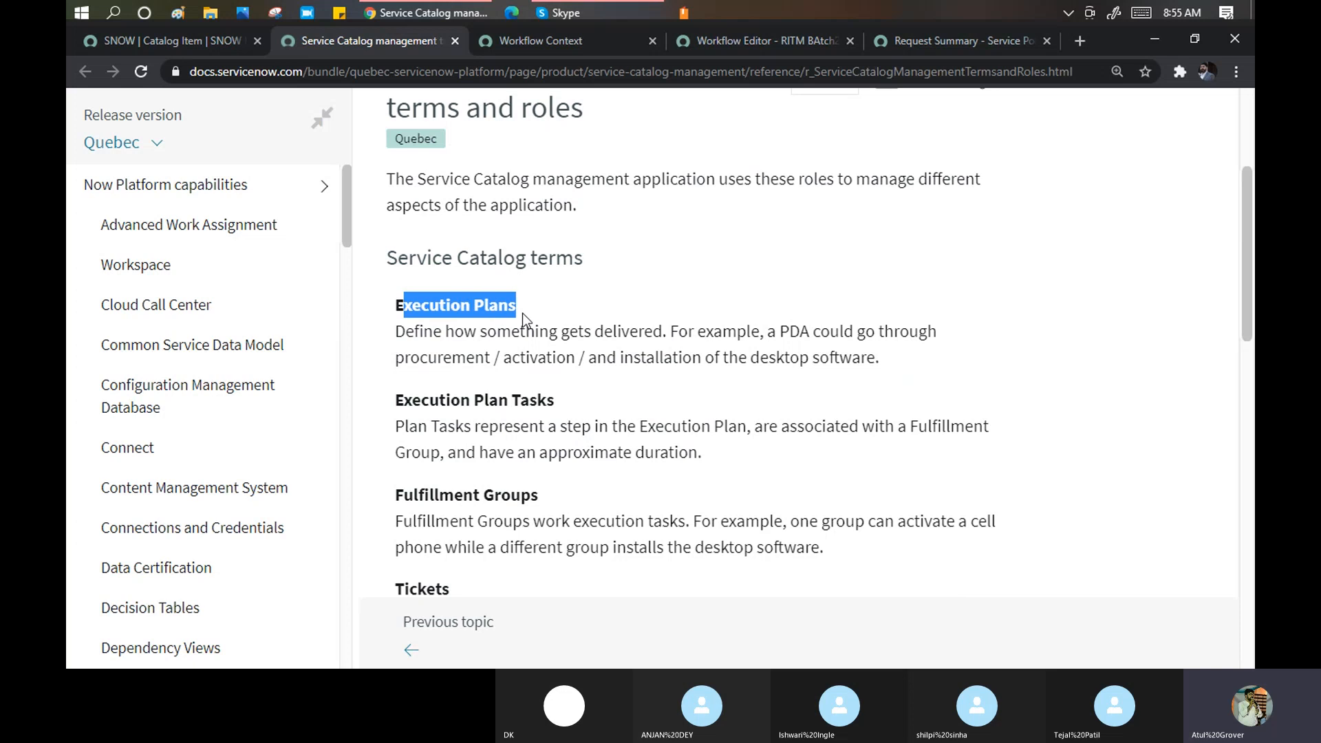
drag(448, 333, 669, 333)
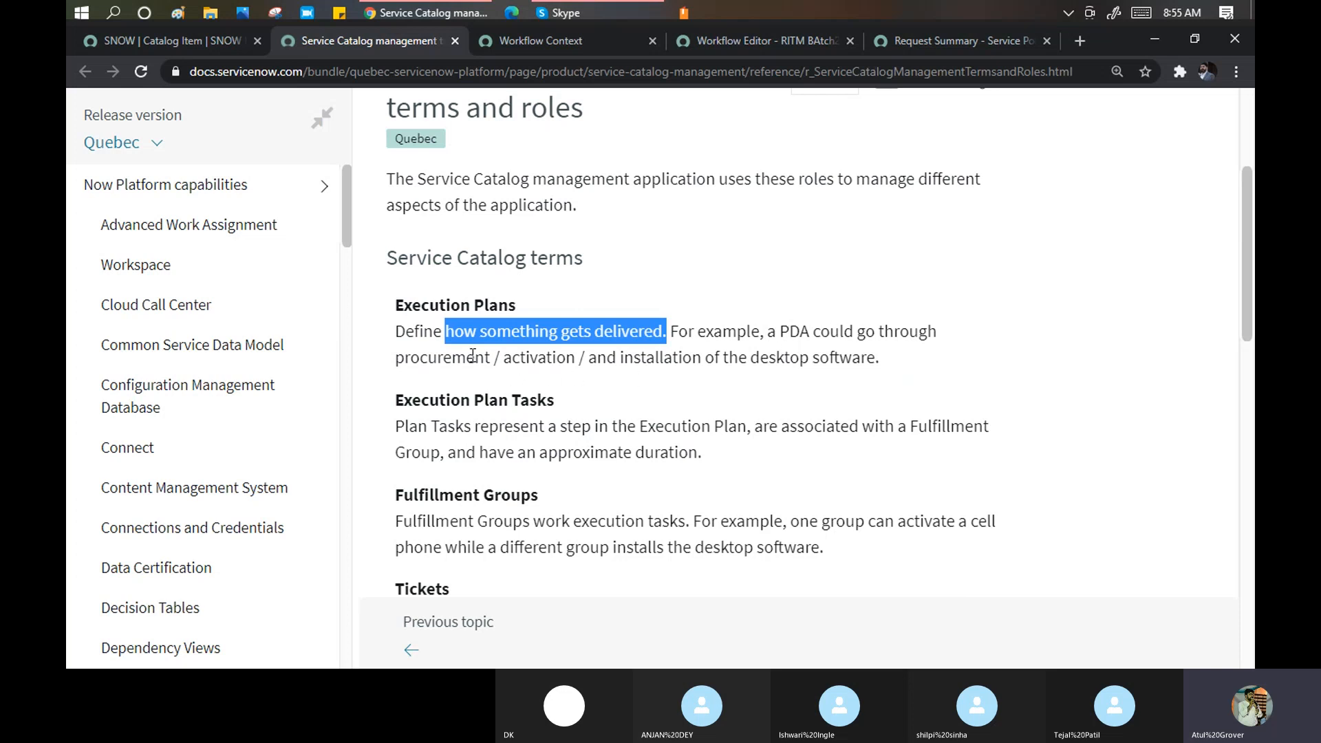
click(542, 351)
drag(640, 358, 860, 375)
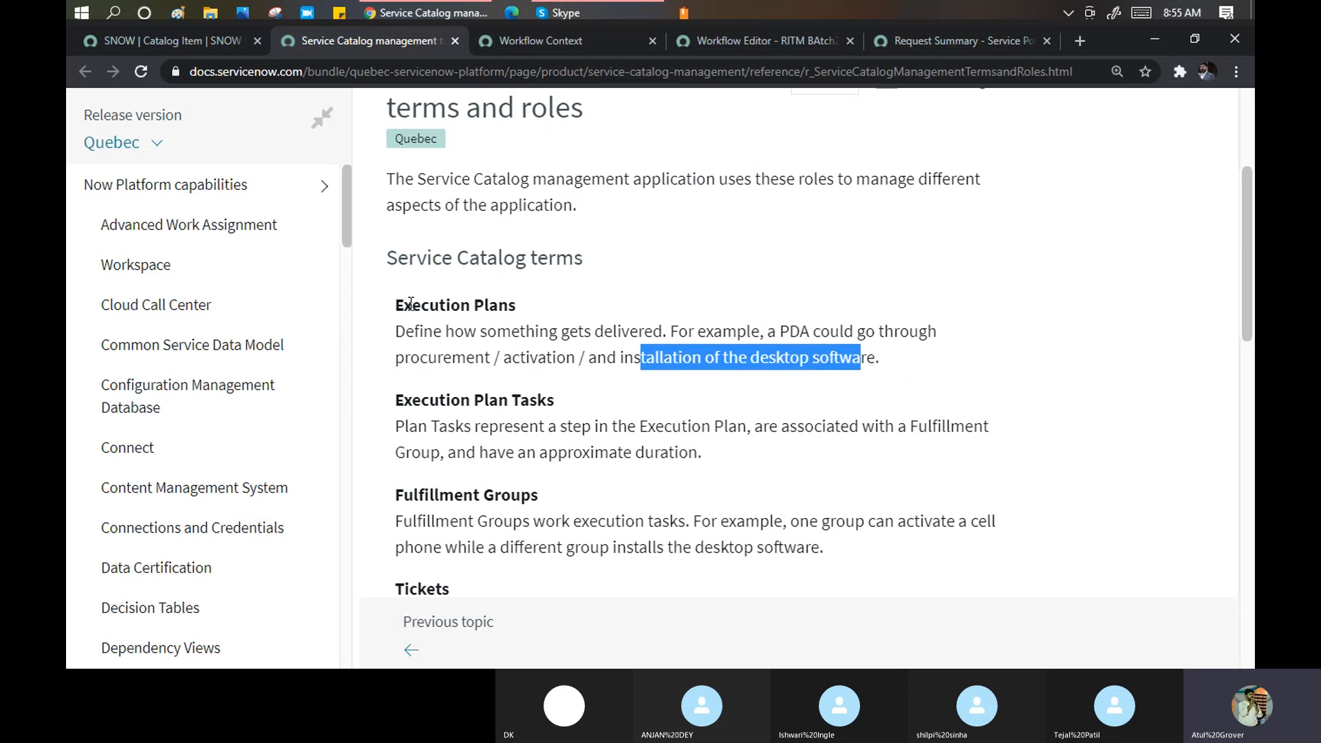
Return to the SNOW item's browser tab, filter the navigator by "execution" and open the Service Catalog's Execution Plans list.
click(187, 46)
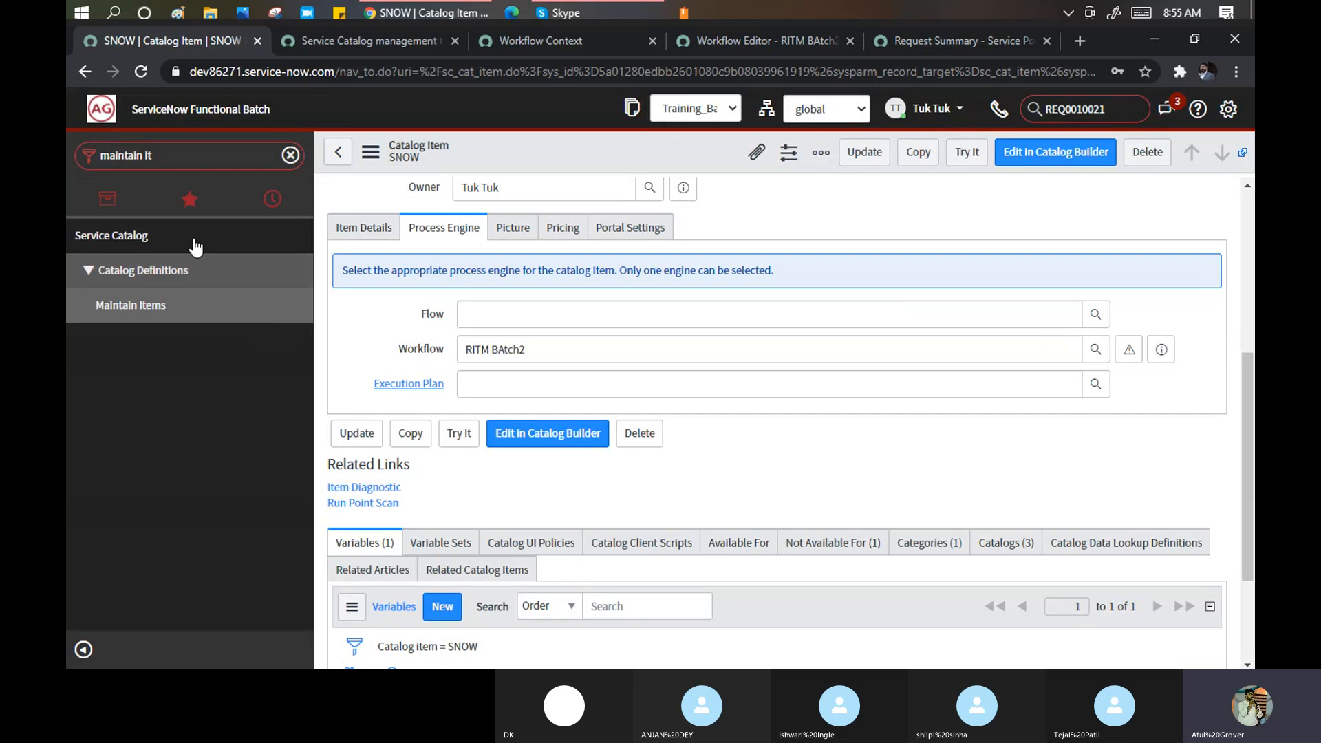
click(178, 154)
text(exe)
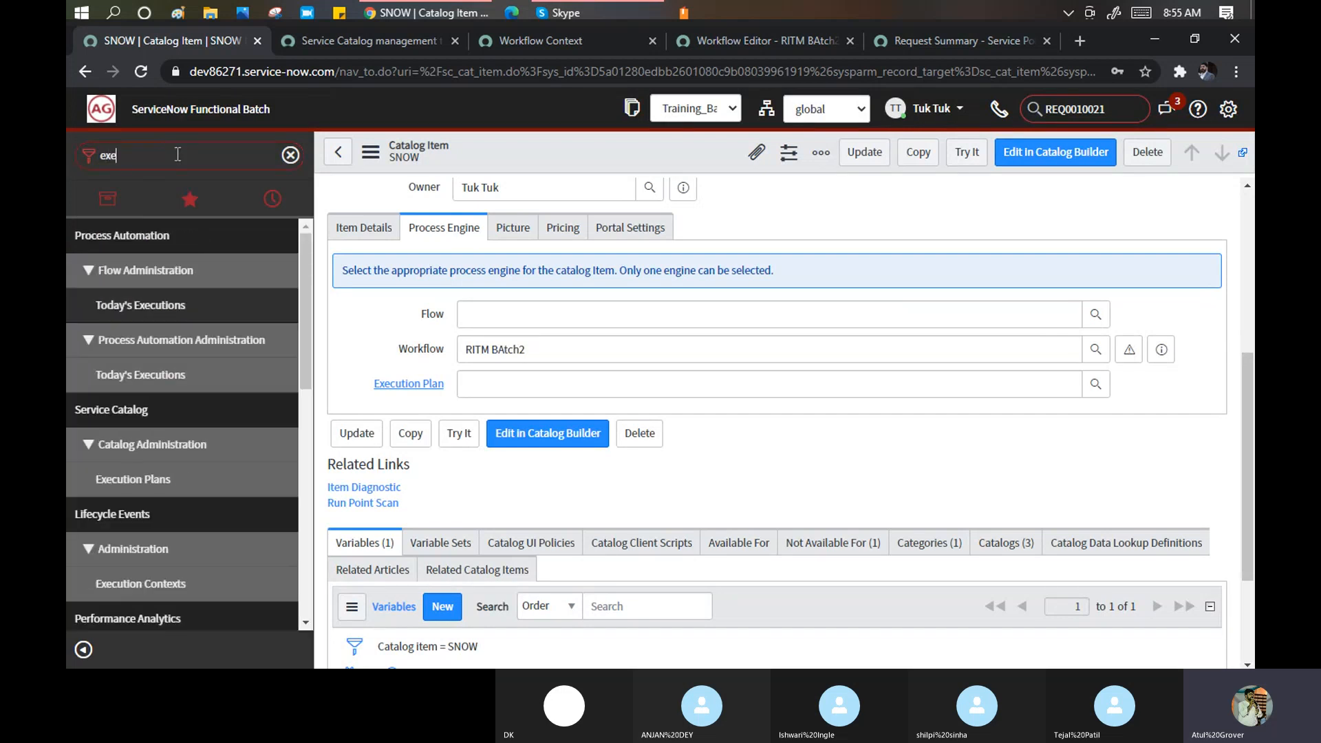
text(cution)
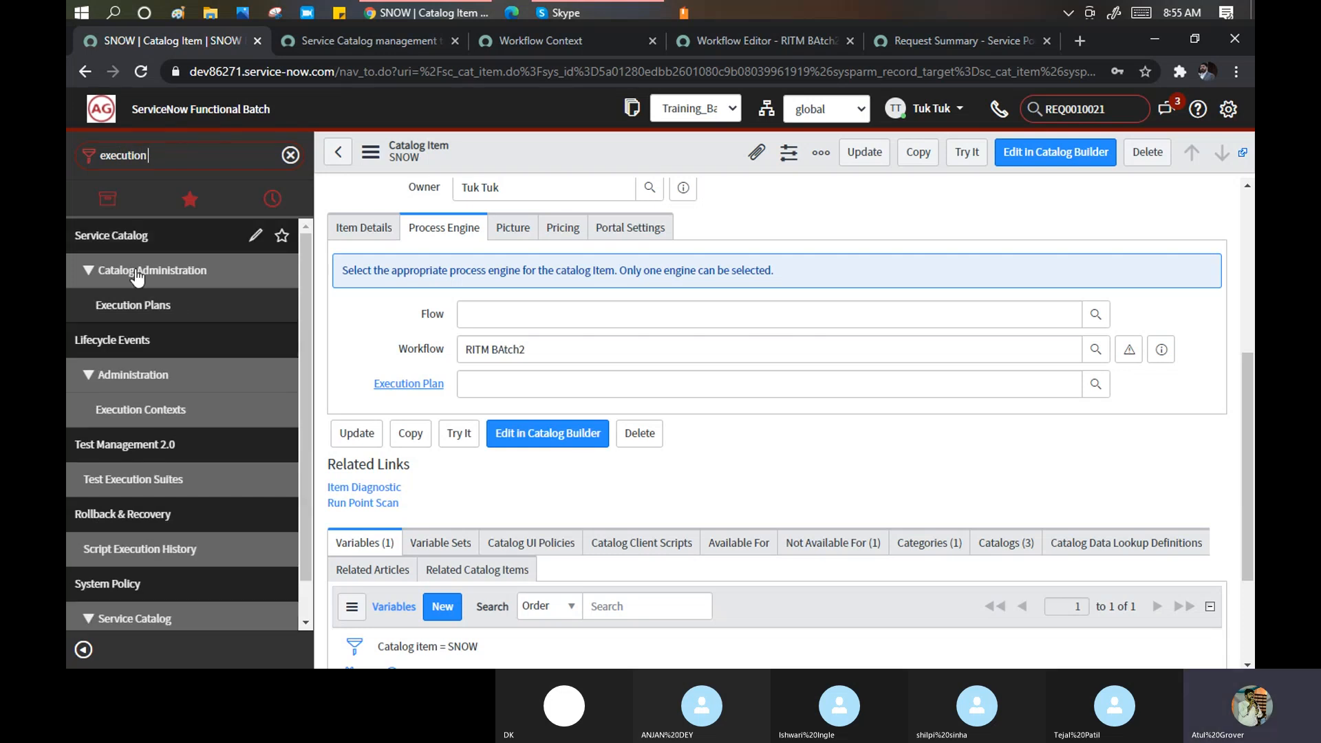
click(141, 307)
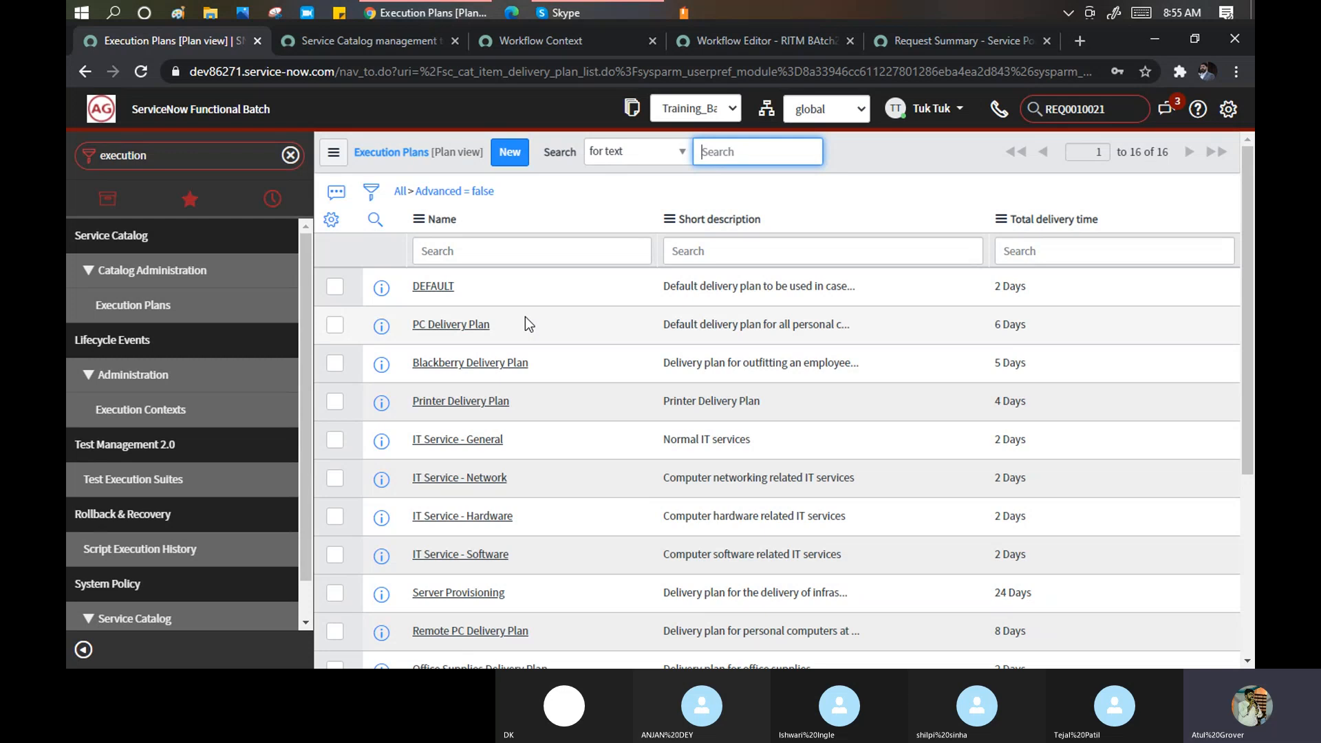
Browse the execution plans, open the Blackberry Delivery Plan and examine its total delivery time and execution plan tasks.
scroll(596, 303, down, 5)
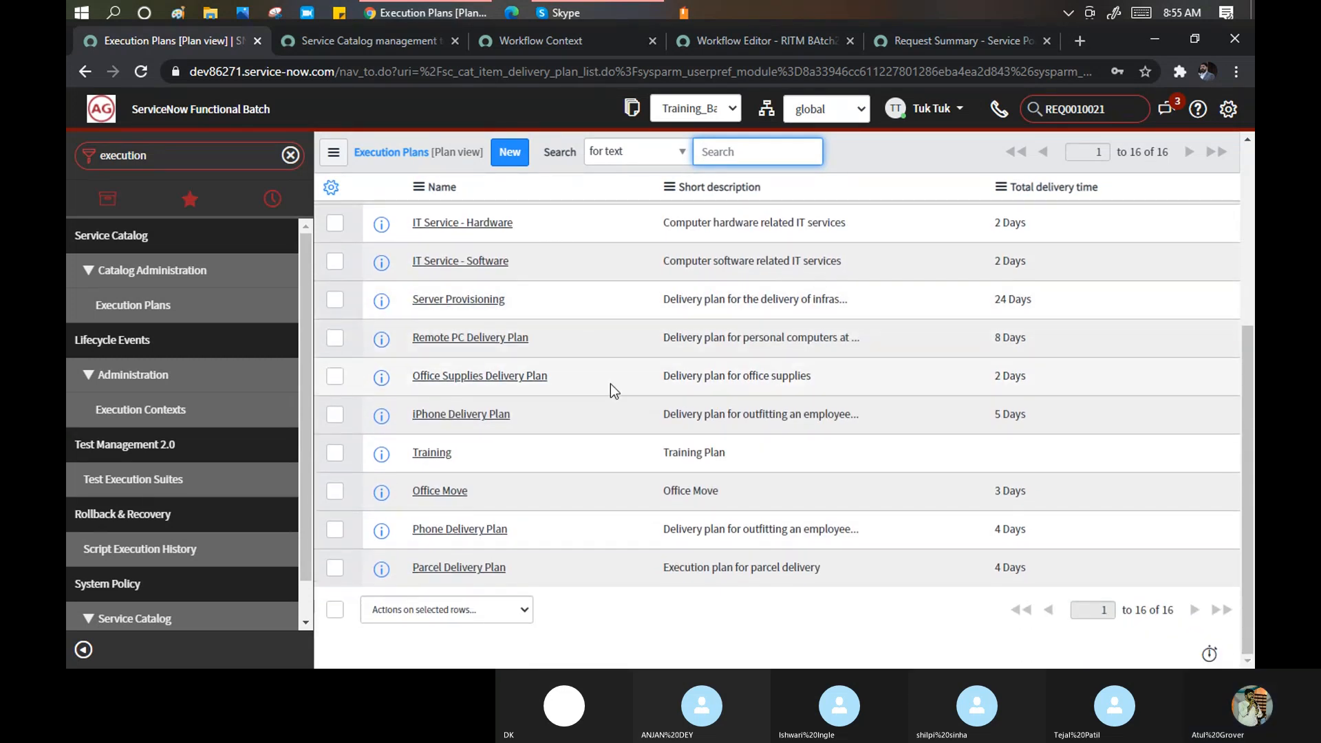
scroll(610, 384, up, 3)
scroll(610, 384, up, 2)
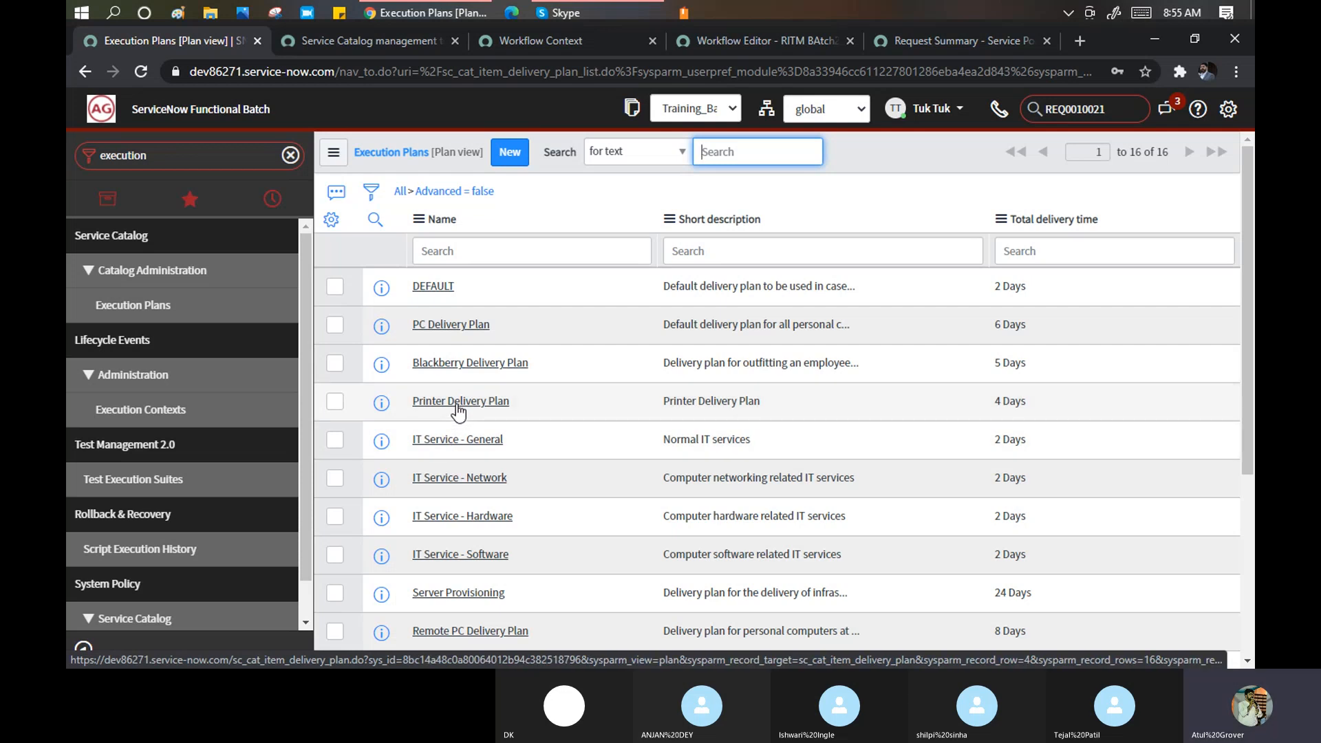
click(448, 365)
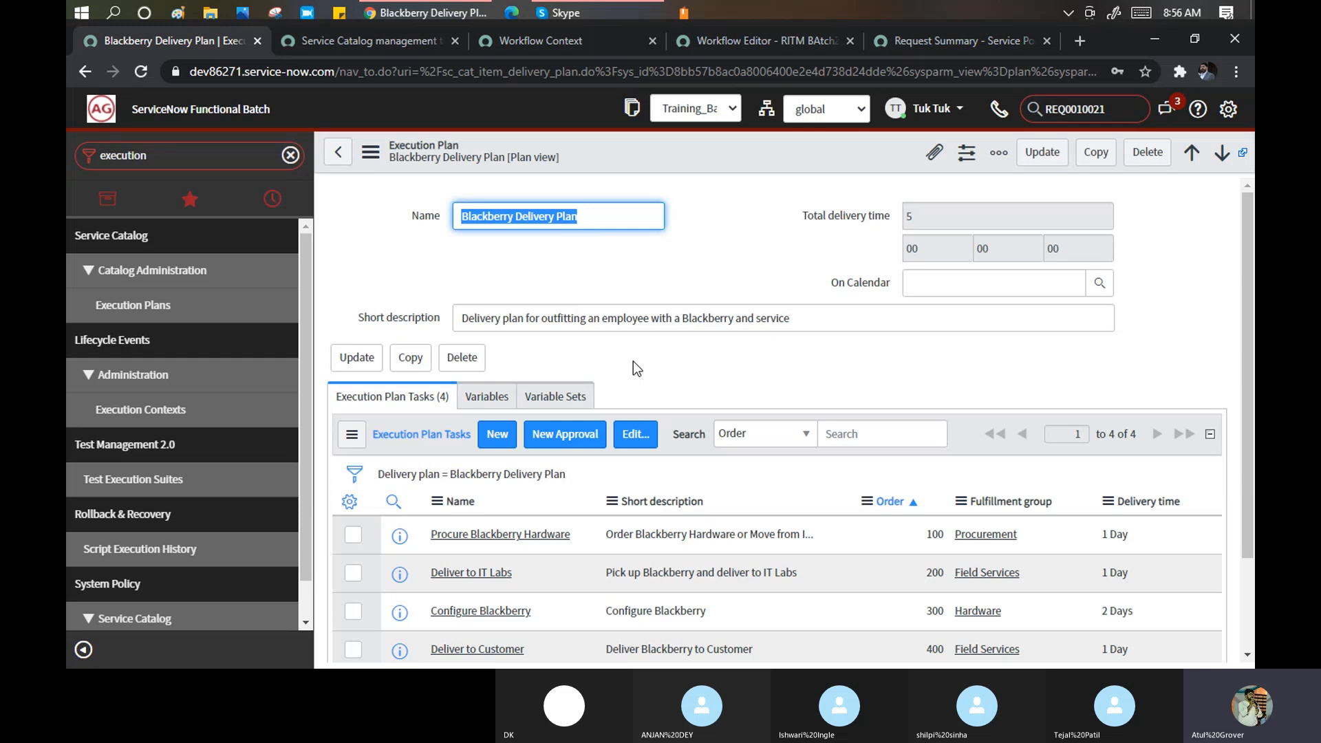
scroll(634, 362, down, 2)
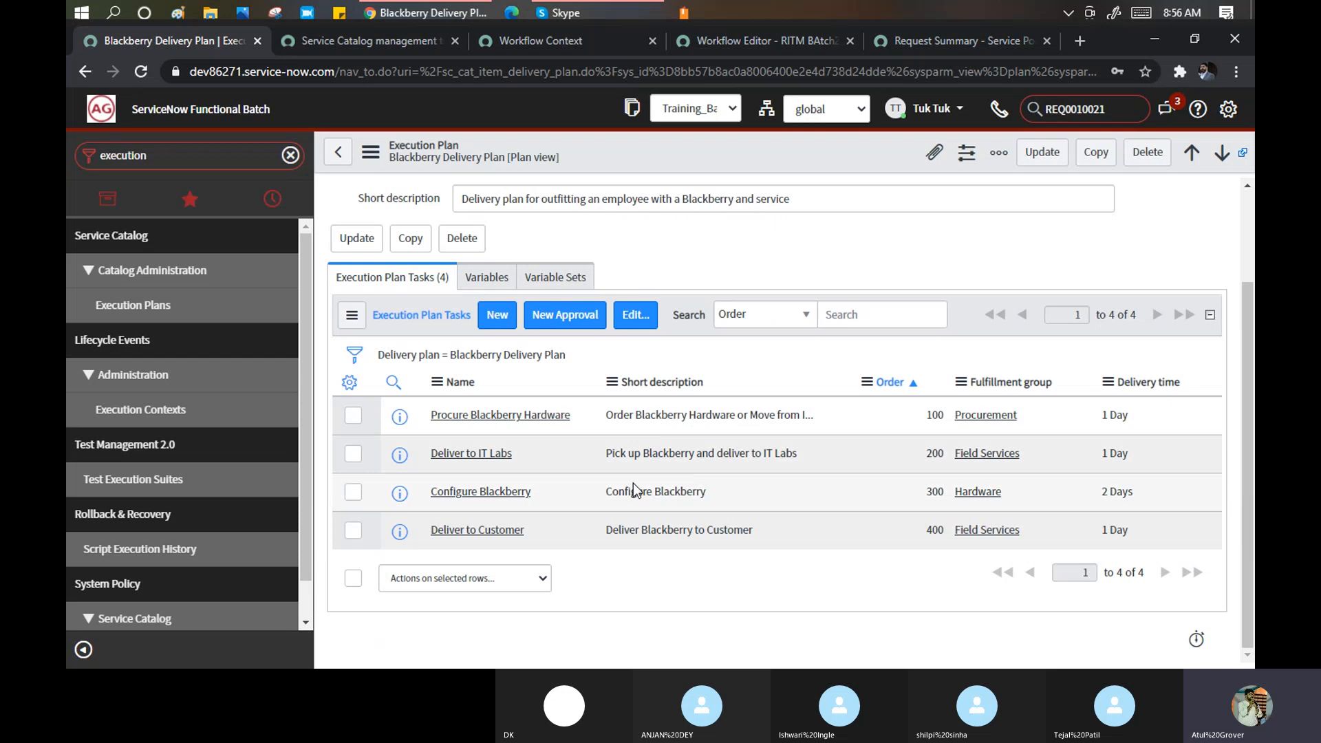
scroll(502, 389, up, 2)
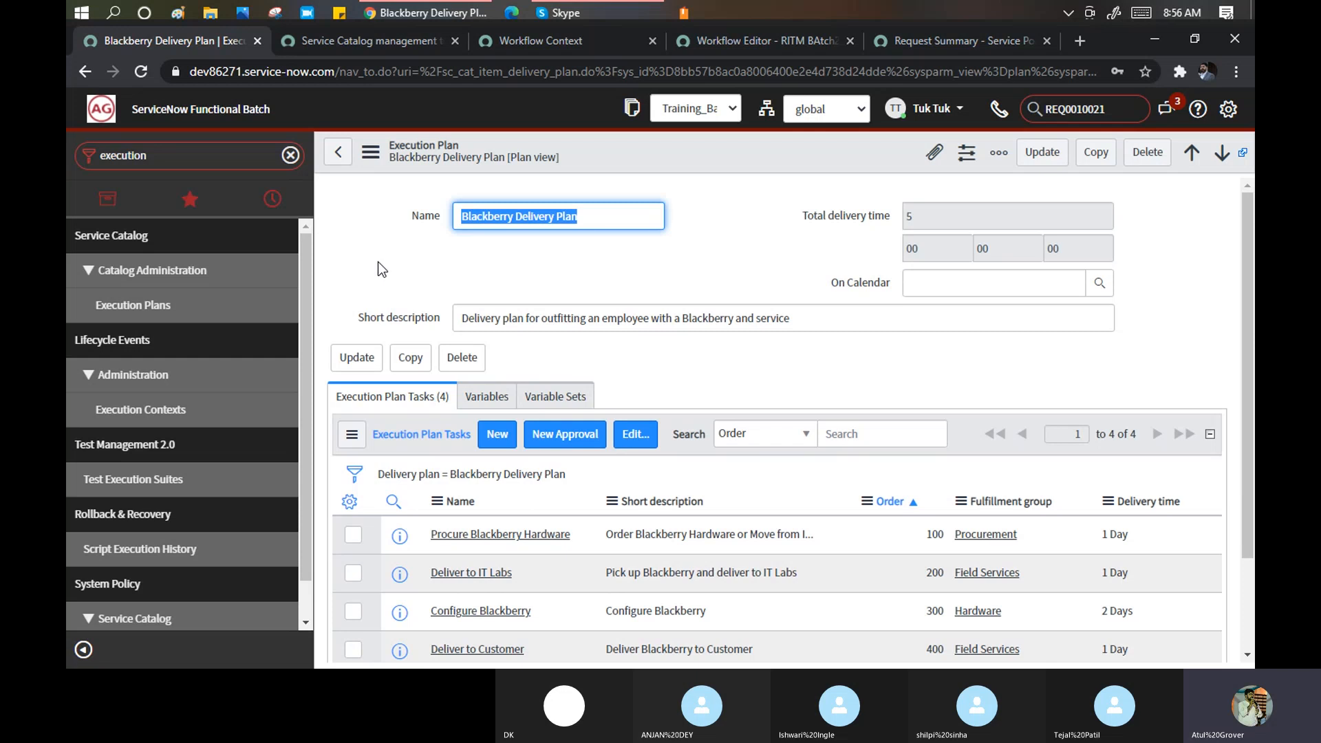
scroll(377, 264, down, 2)
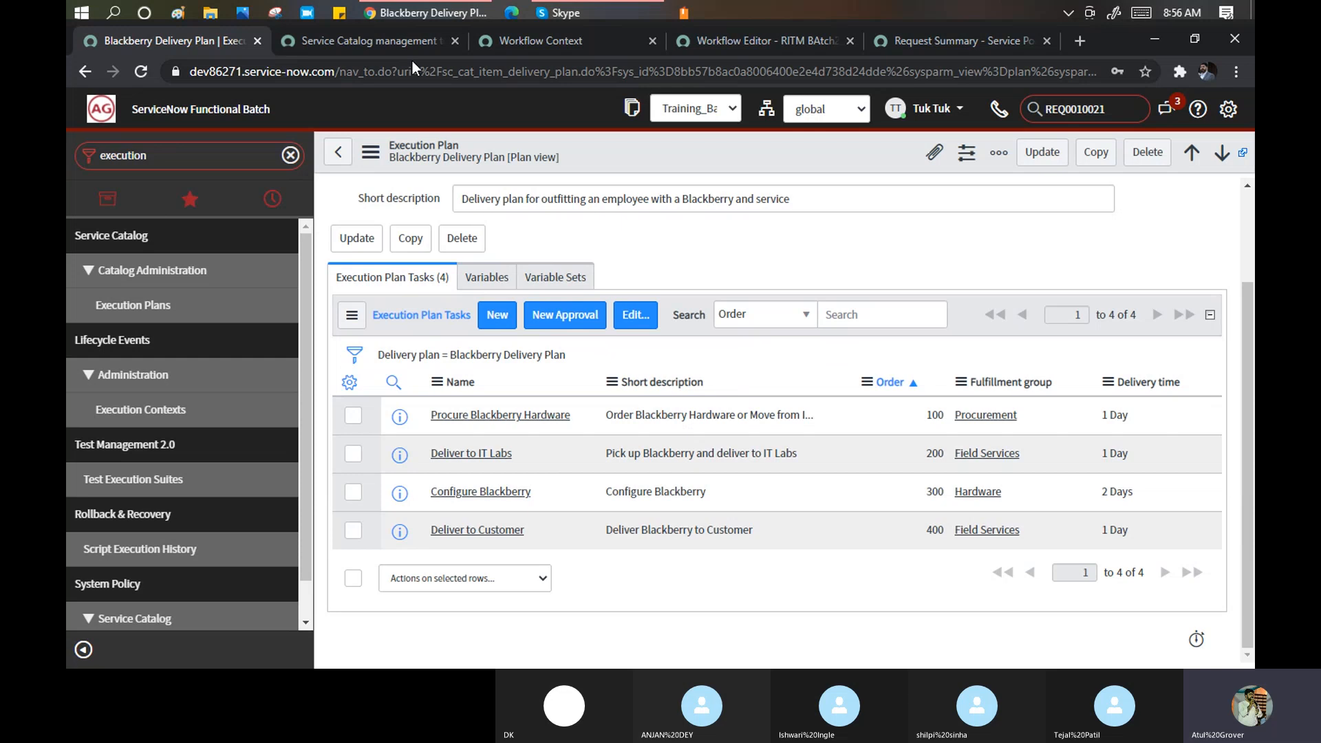
Look at the Service Catalog Request workflow context, the RITM BAtch2 workflow diagram and its available workflow actions for comparison.
click(542, 42)
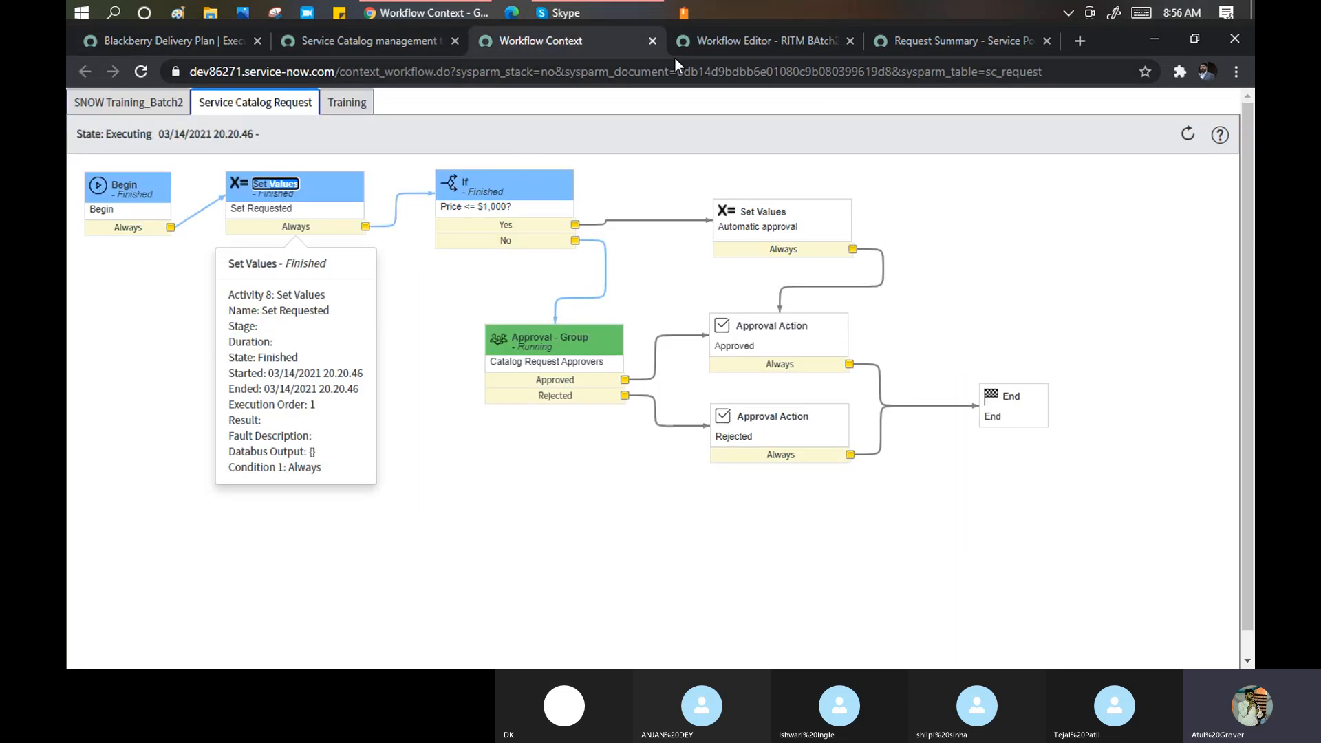
click(720, 44)
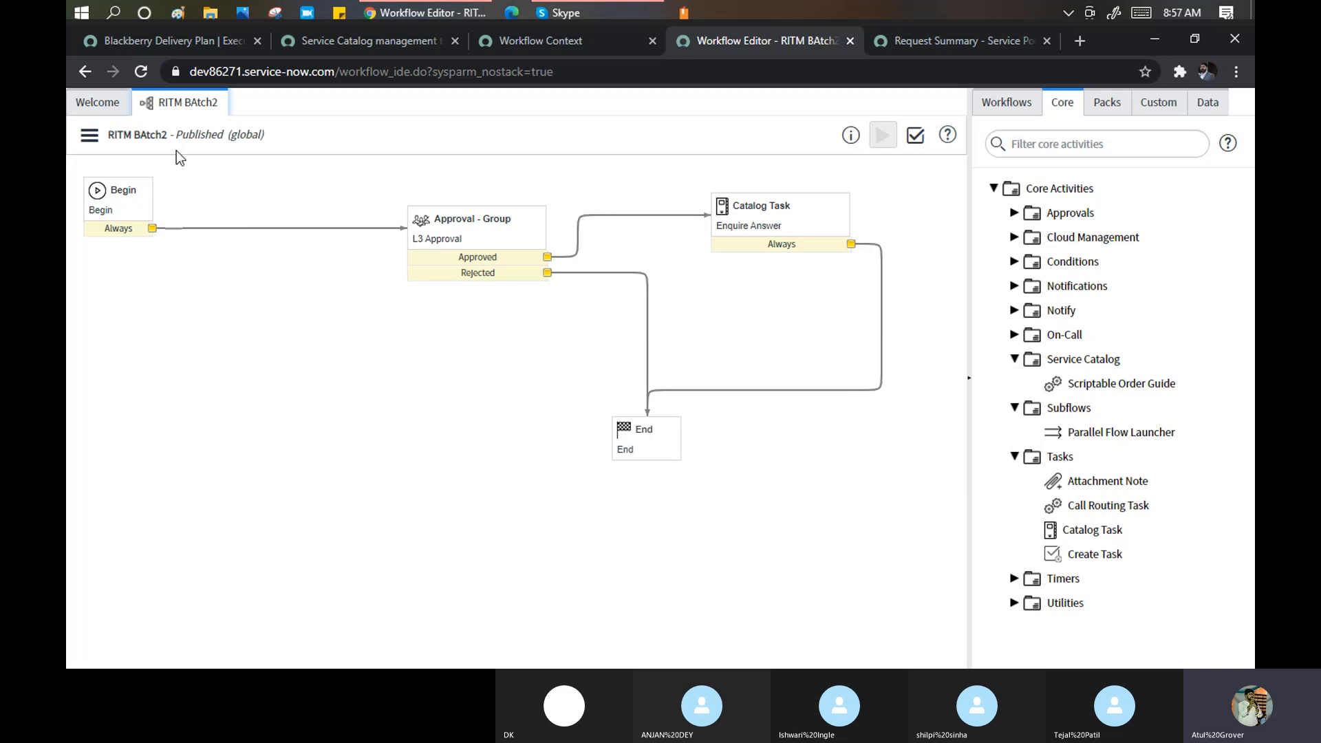
click(90, 135)
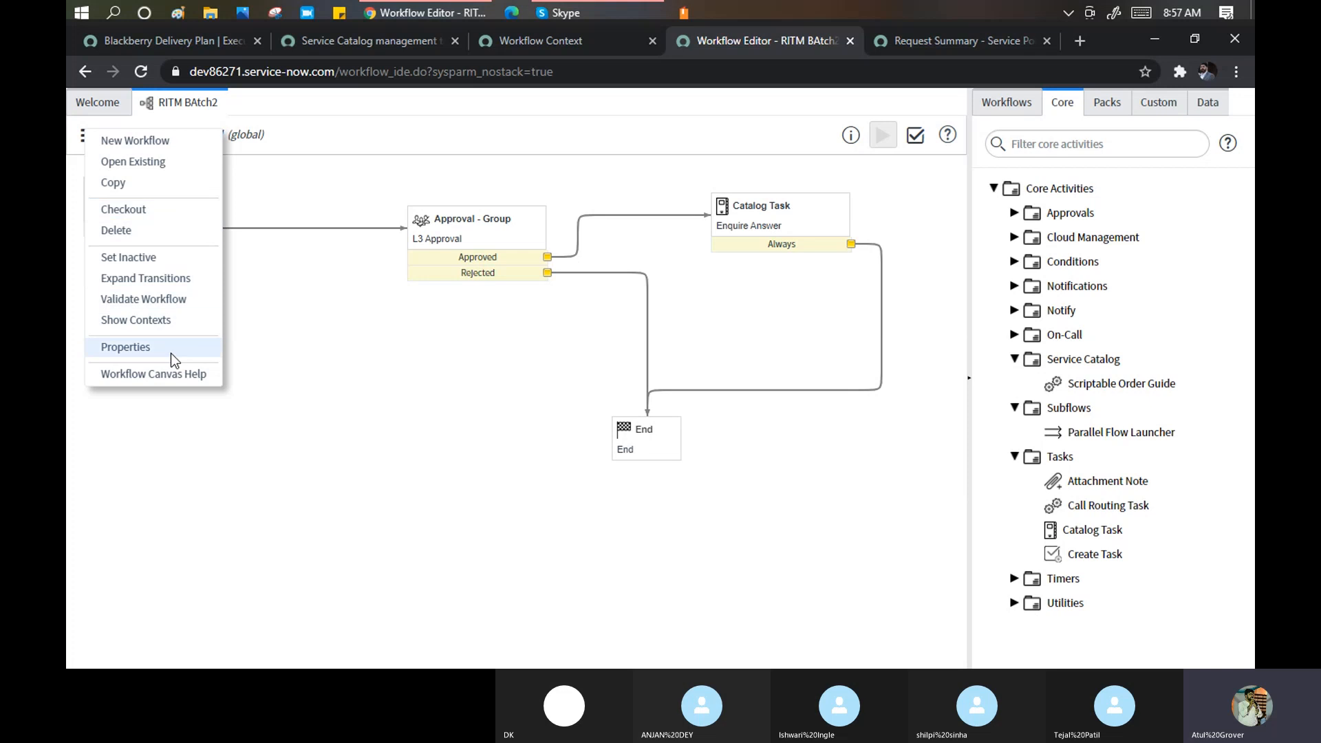
click(271, 327)
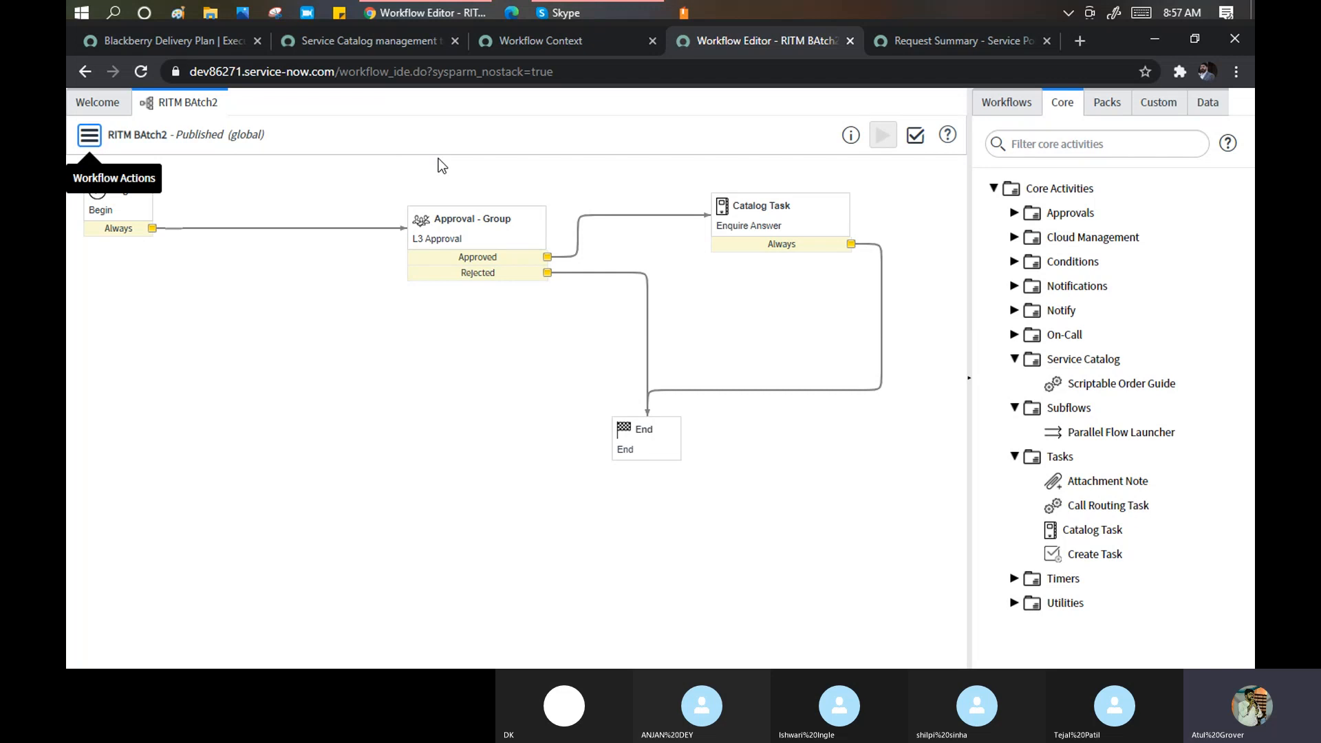
Start a new execution plan record from the Execution Plans list and name it Snow Training.
click(163, 43)
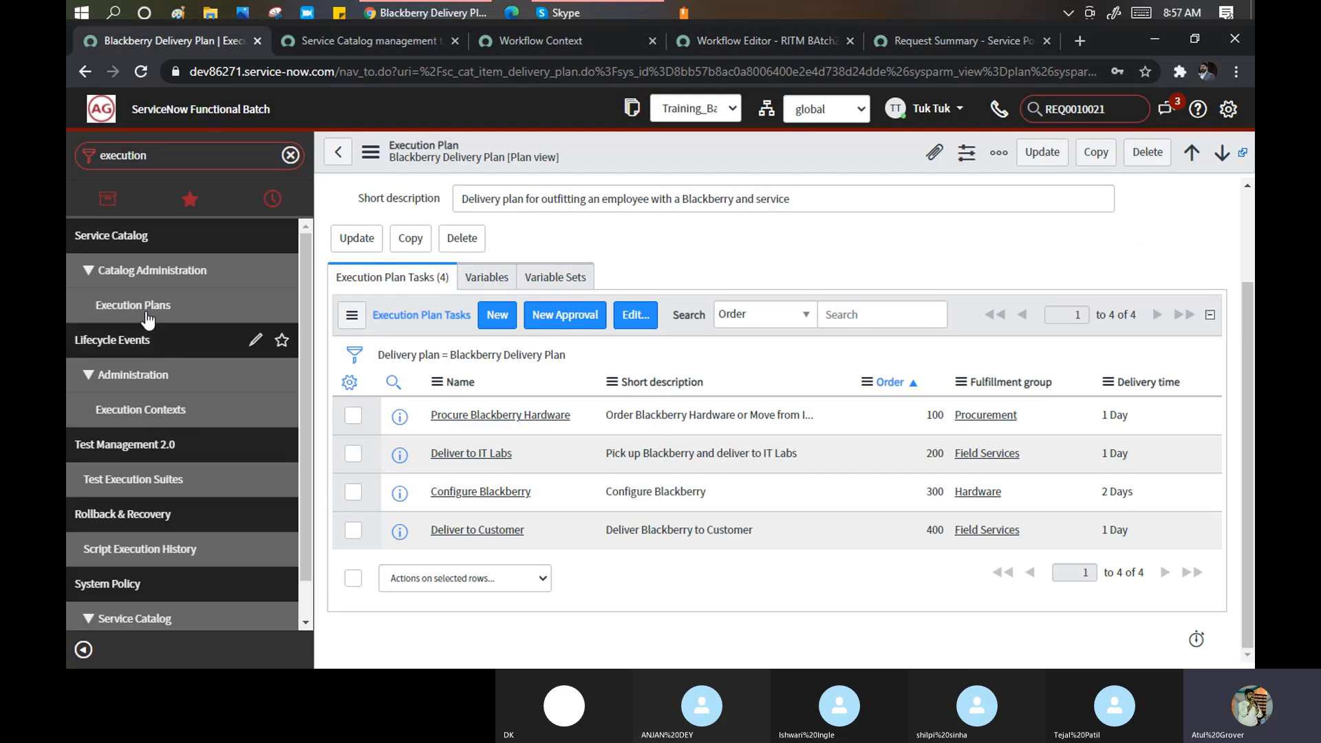
click(145, 307)
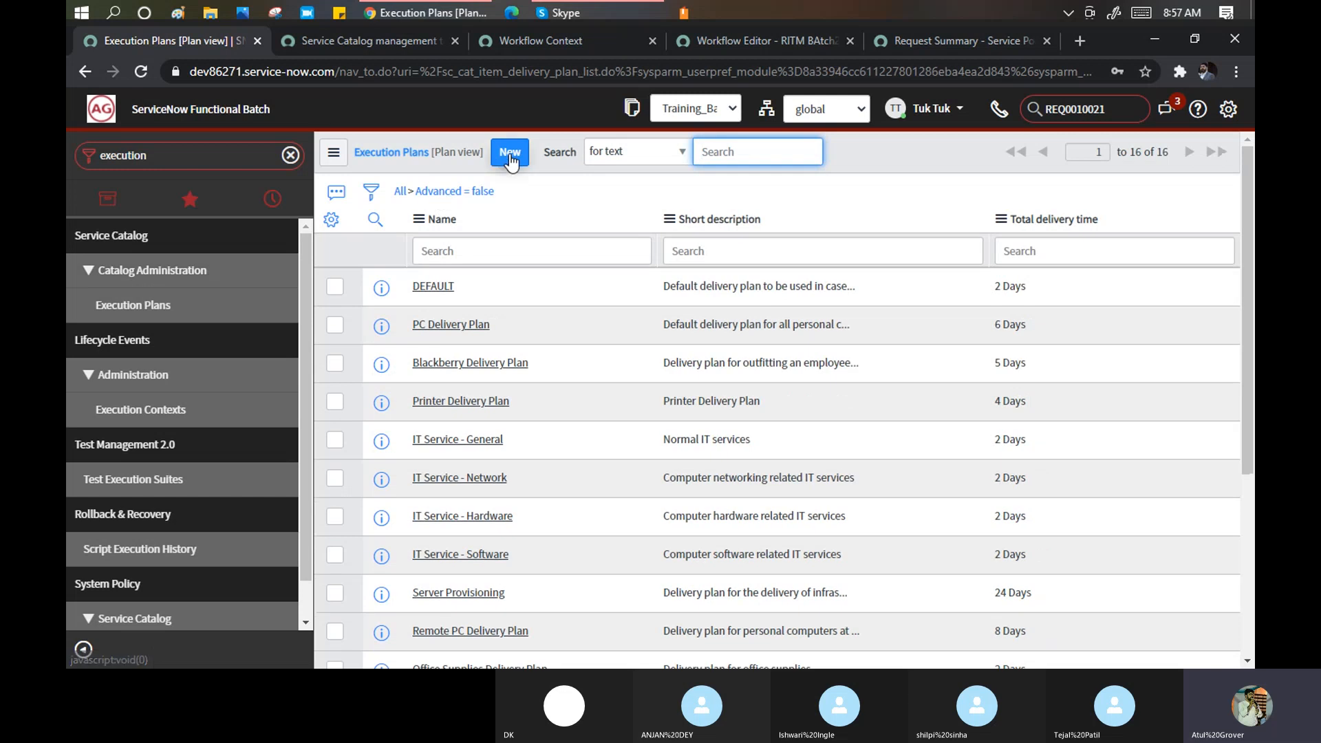
click(509, 154)
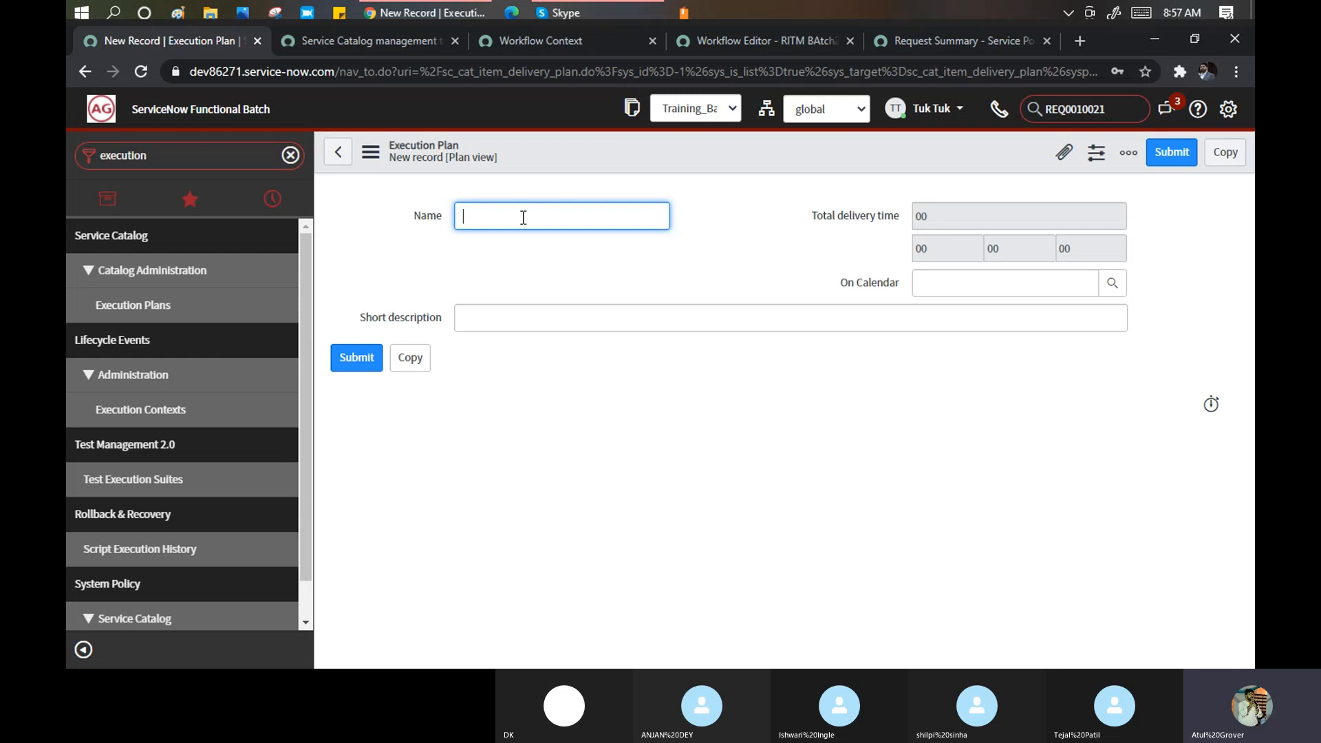
text(ZNew)
key(BackSpace)
key(BackSpace)
key(BackSpace)
key(BackSpace)
key(BackSpace)
text(Snow T)
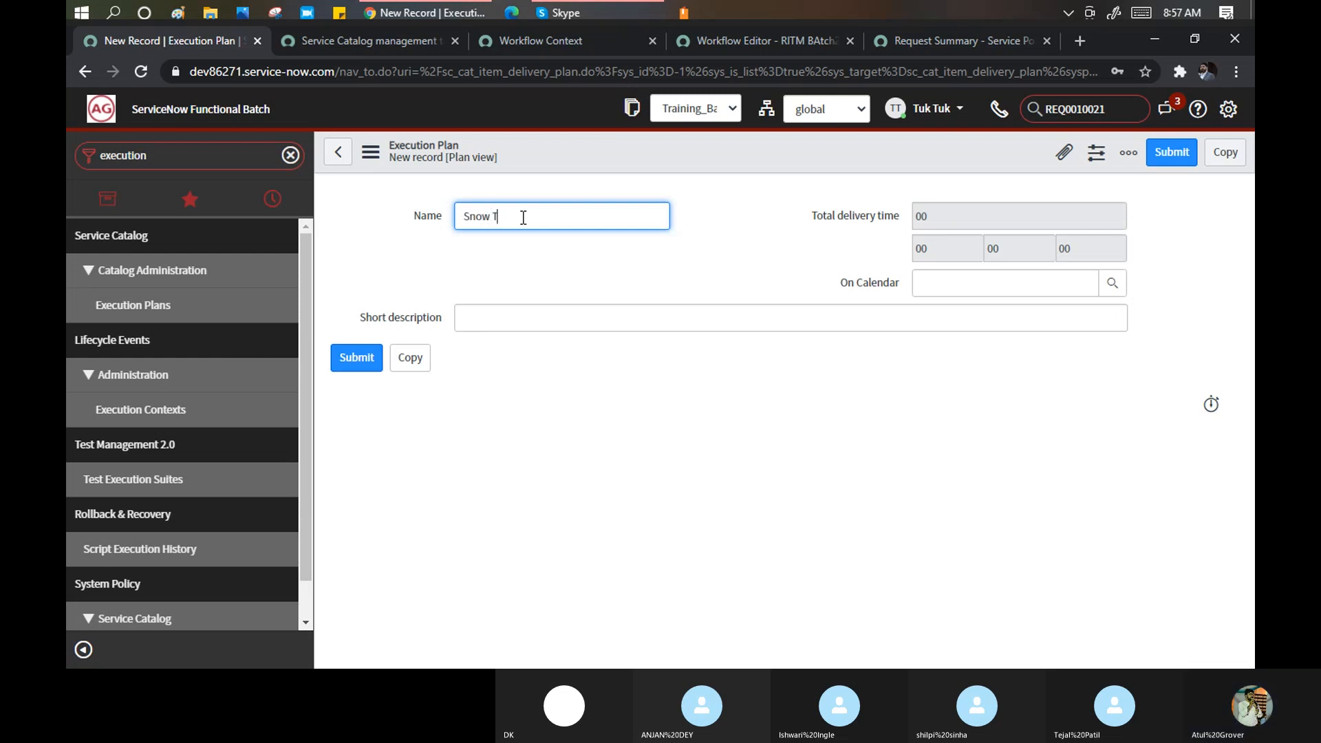
text(rail)
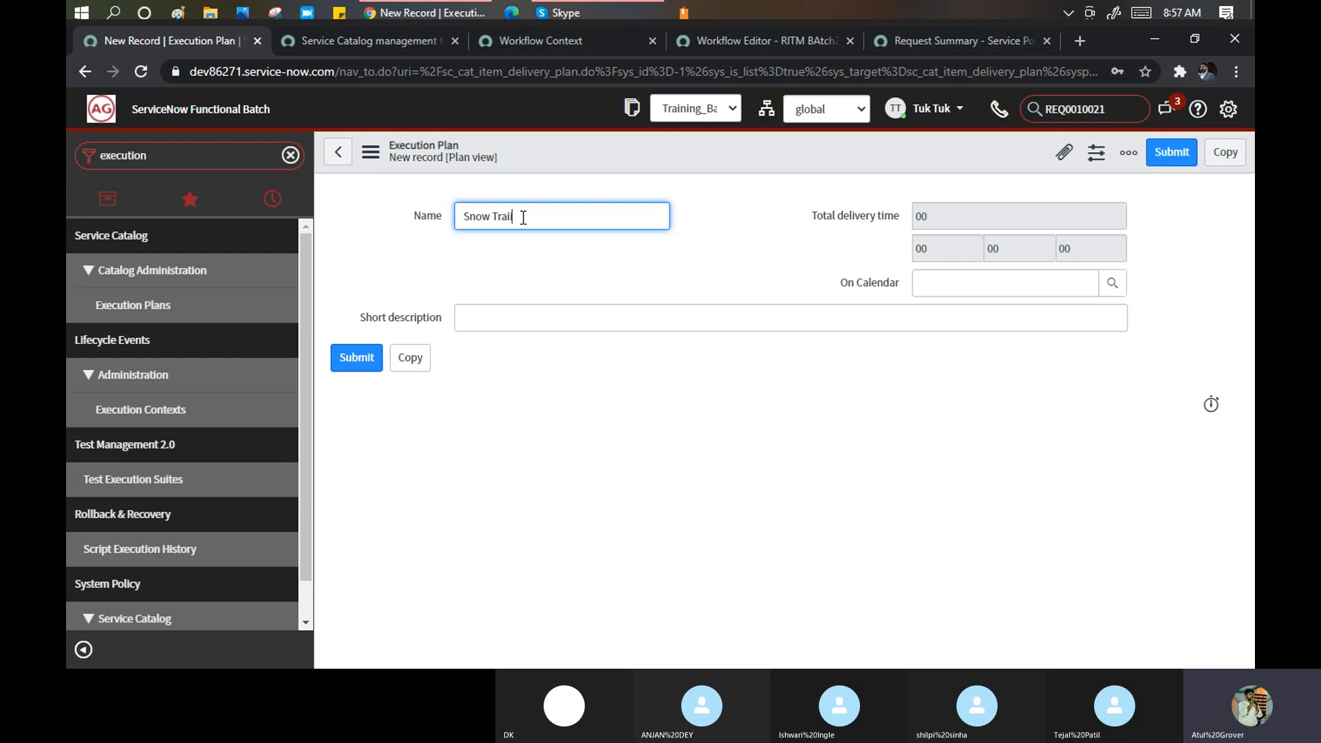
key(BackSpace)
key(BackSpace)
text(ining)
Reuse the plan's name as its short description, Snow Training, and save the record while staying on the form.
key(ctrl+a)
key(ctrl+c)
click(516, 318)
key(ctrl+v)
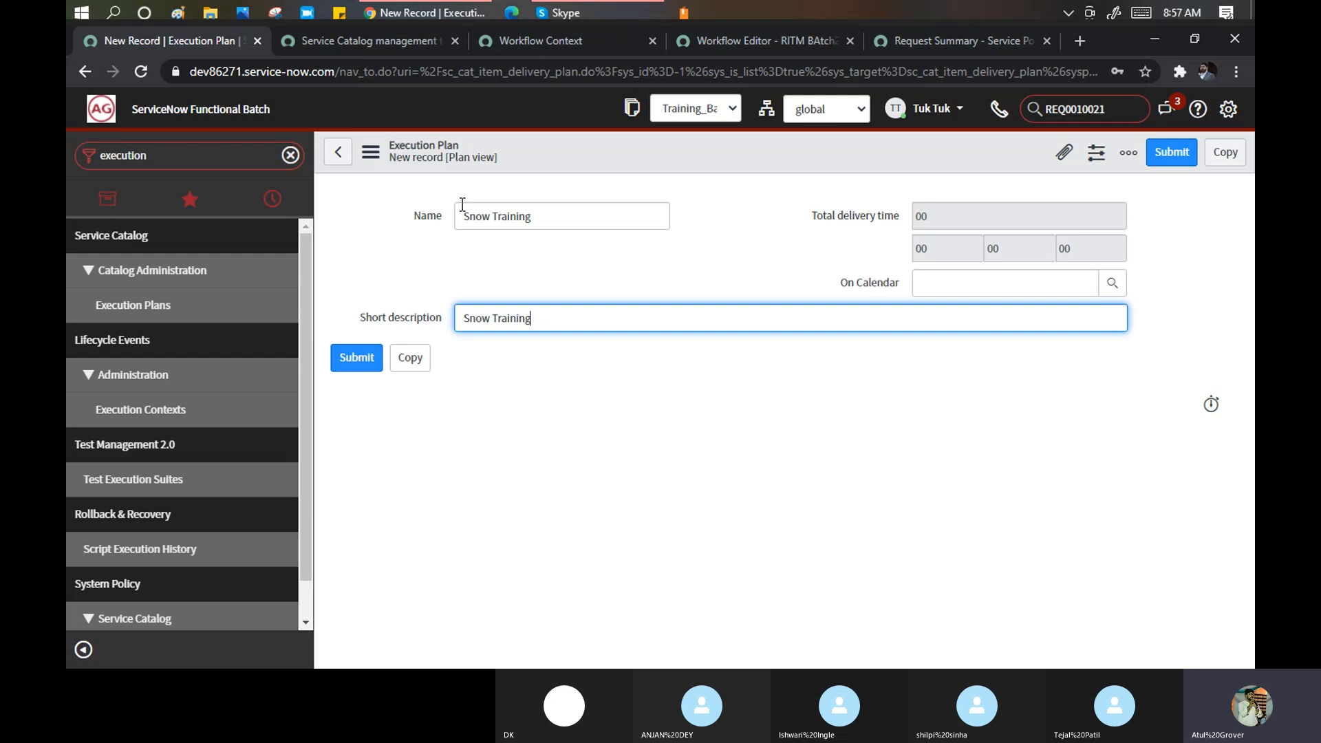
right_click(578, 152)
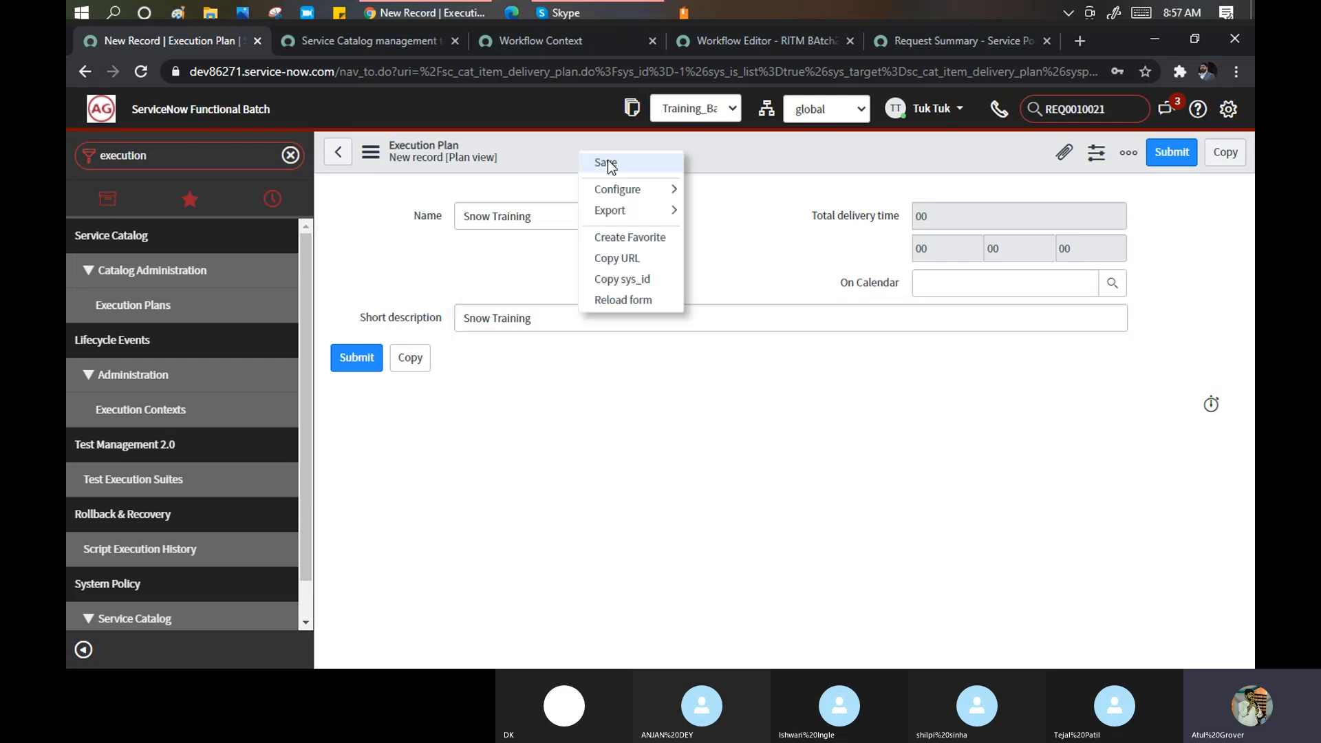
click(606, 163)
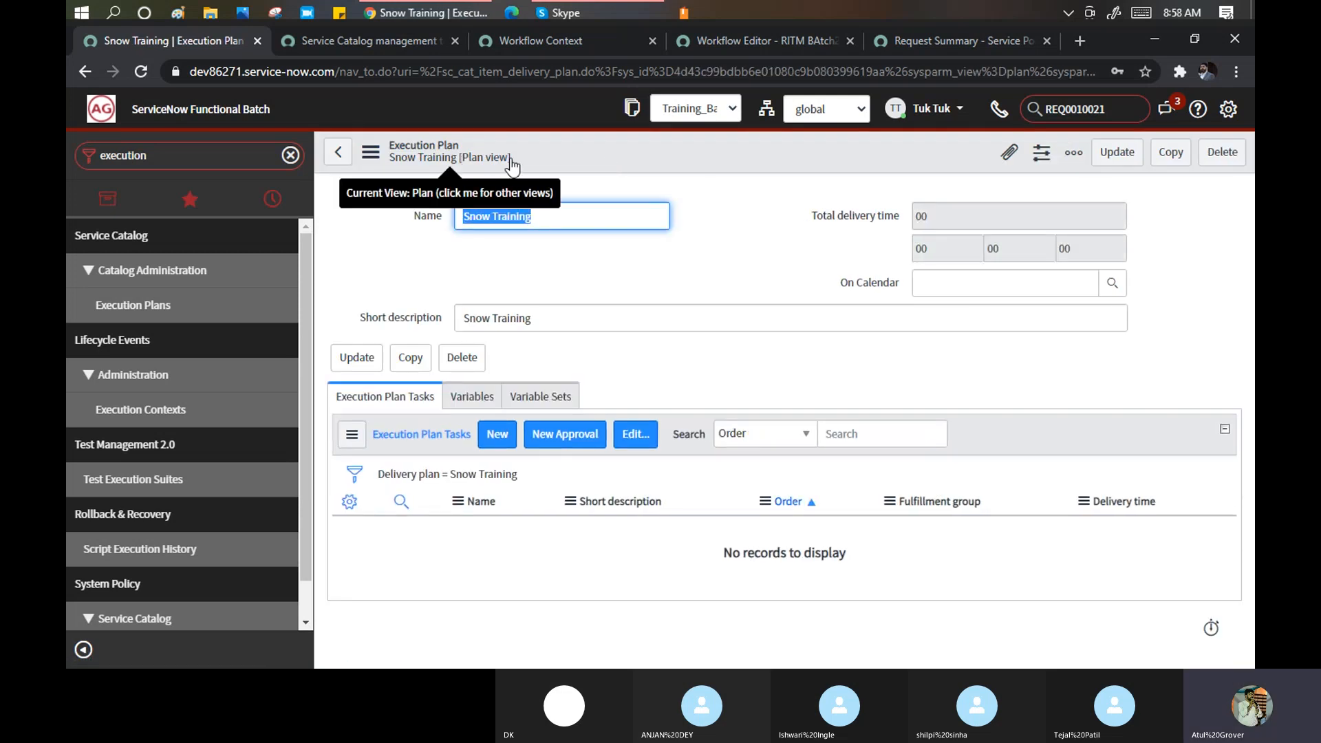
Switch the Snow Training plan's form to the Execution Plan view.
click(371, 152)
mouse_move(497, 350)
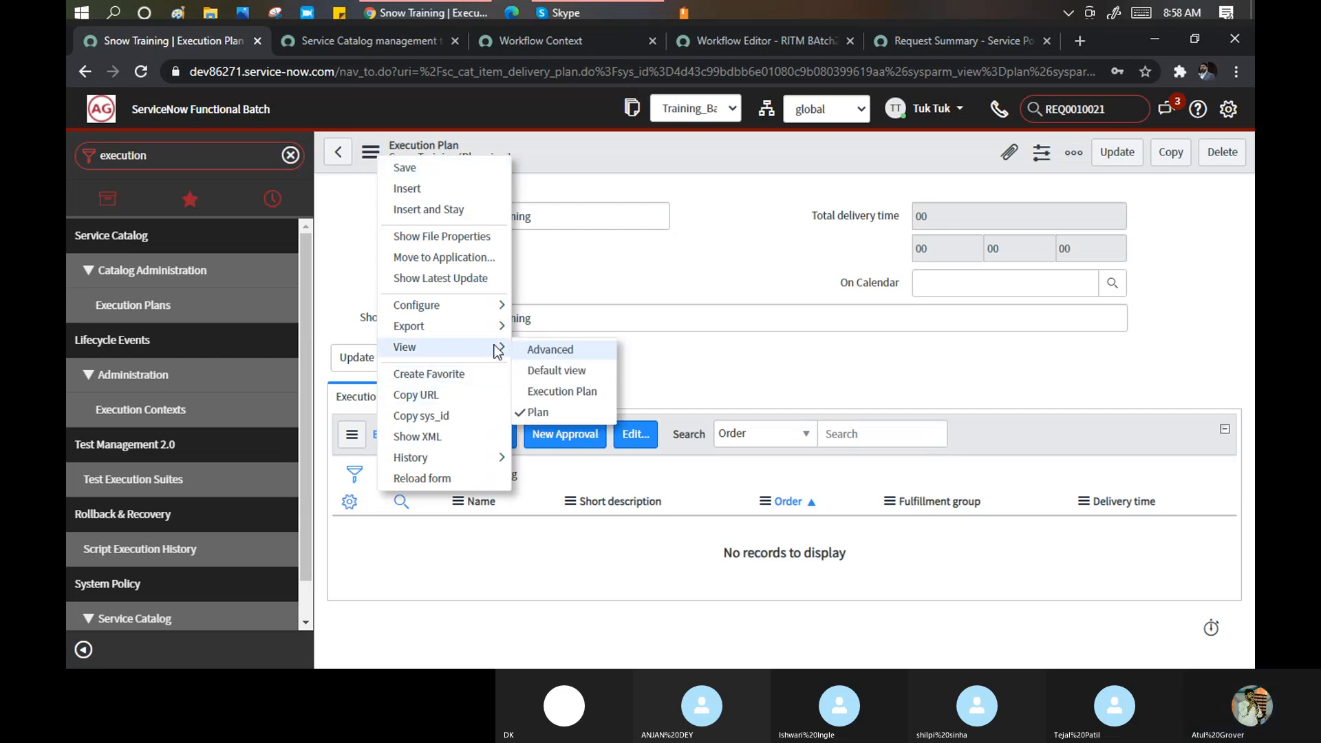
click(558, 392)
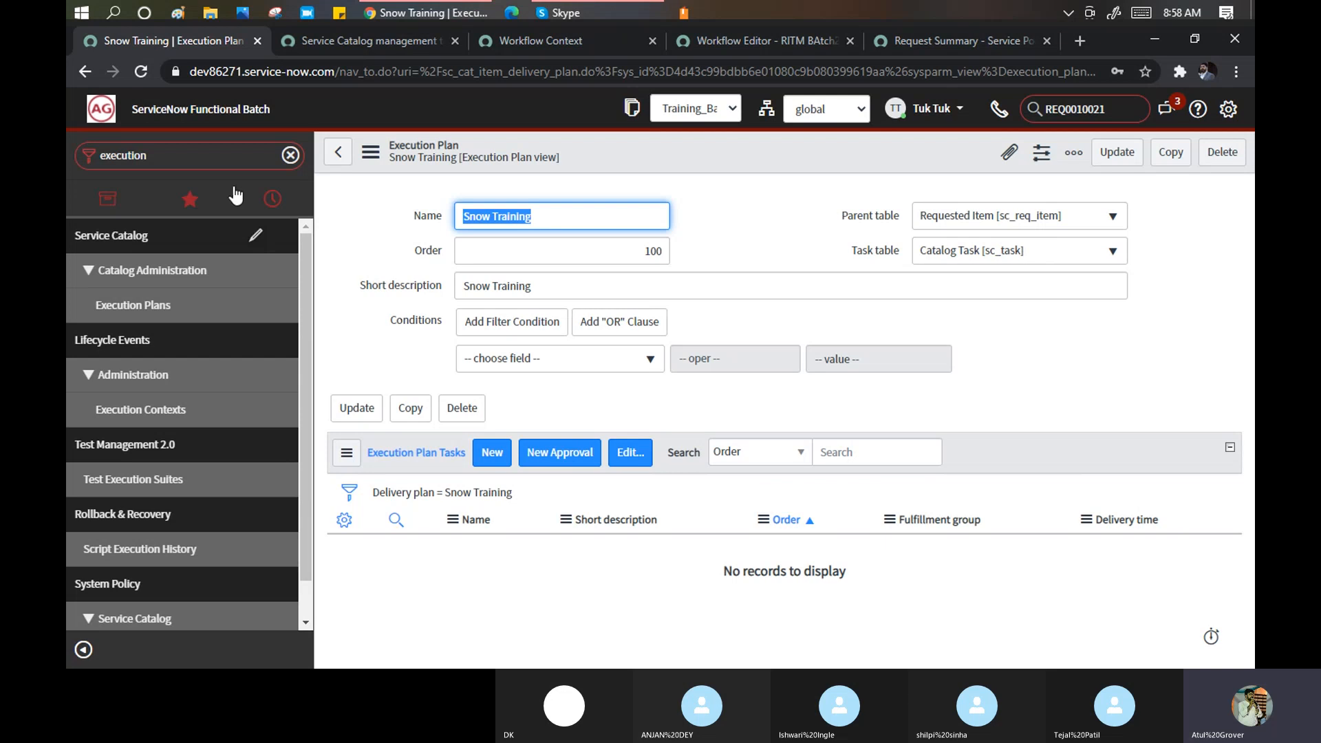
Examine the Snow Training plan's fields in the Default view and return the form to the Execution Plan view.
click(370, 157)
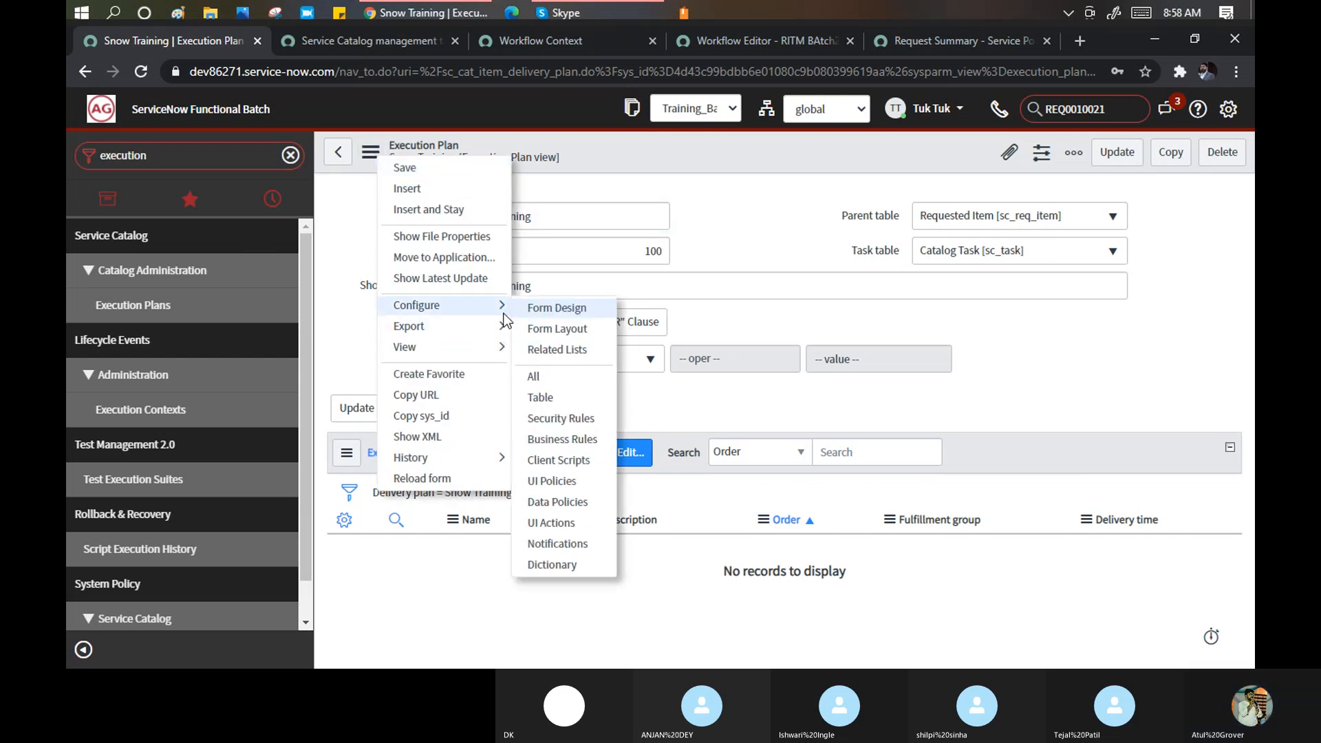
mouse_move(489, 349)
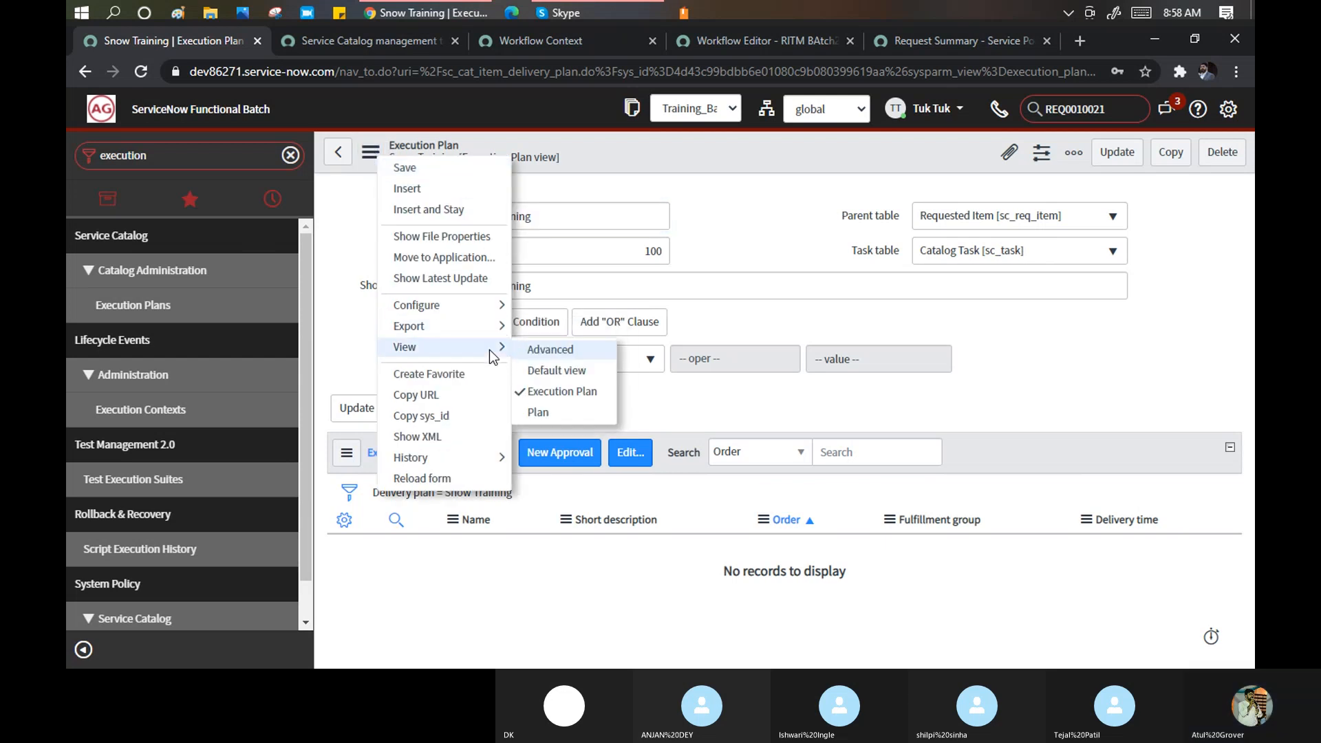
click(545, 375)
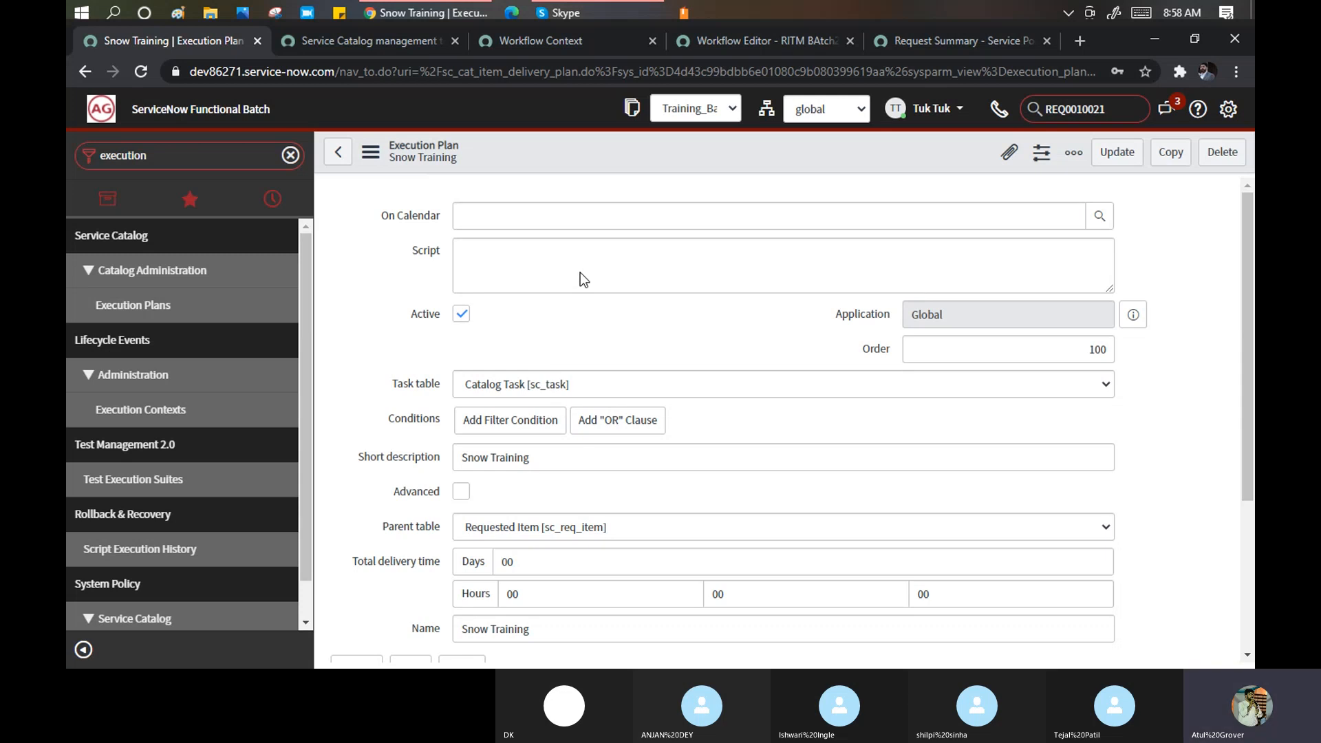
scroll(396, 238, down, 3)
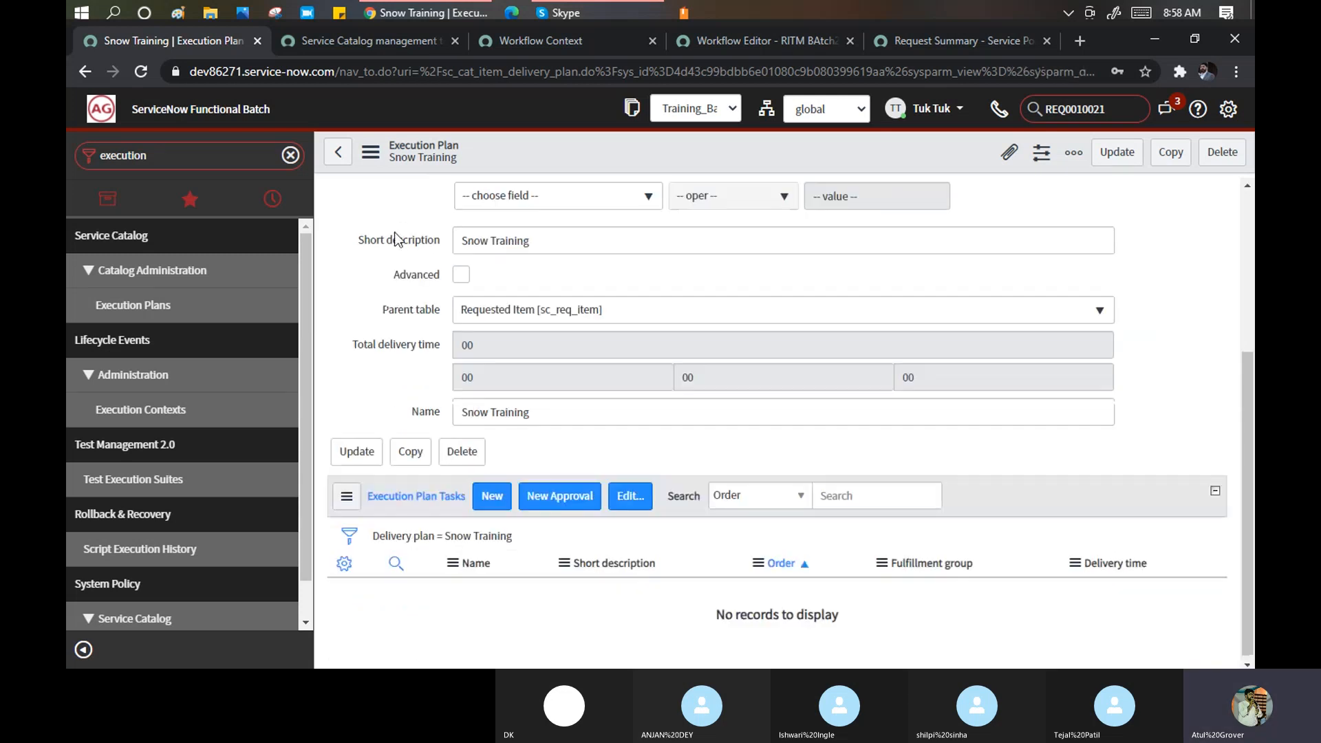
click(371, 151)
mouse_move(501, 350)
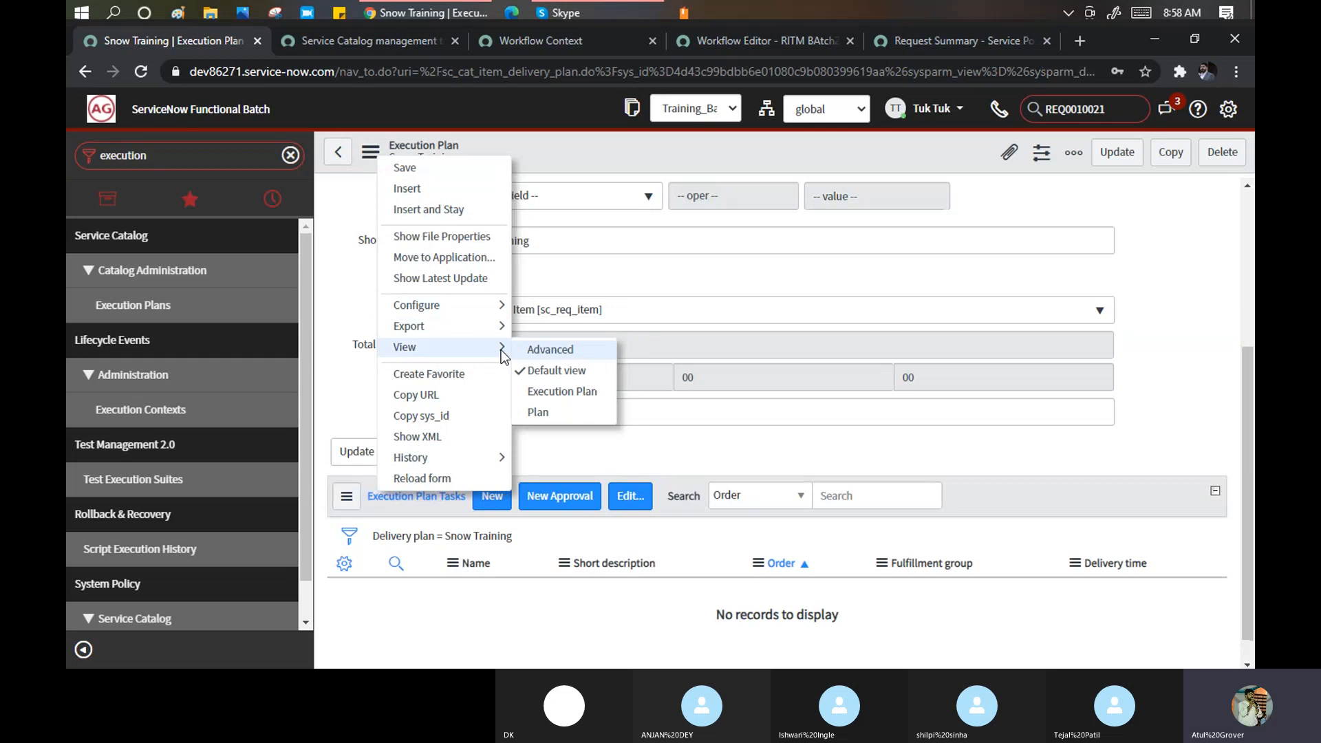
click(556, 392)
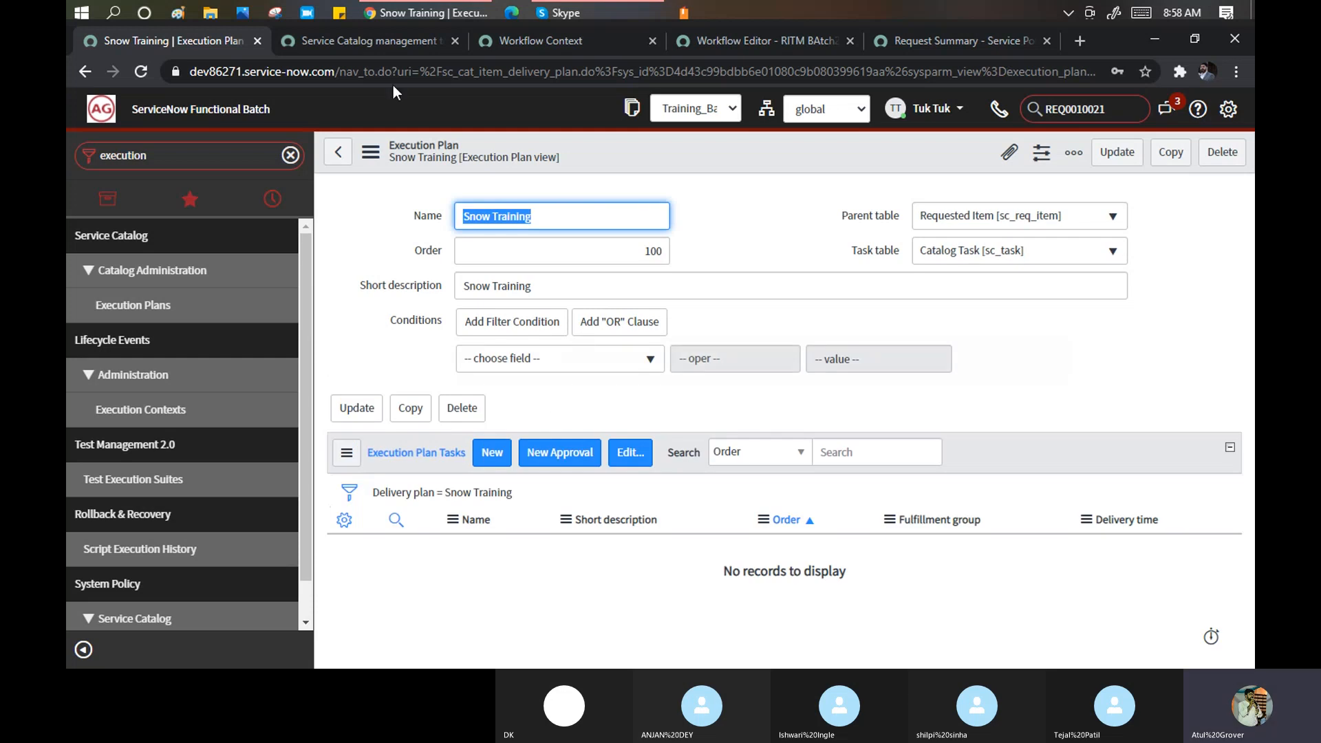
Review the approval and catalog task flow in the RITM BAtch2 workflow and return to the Snow Training execution plan.
click(766, 39)
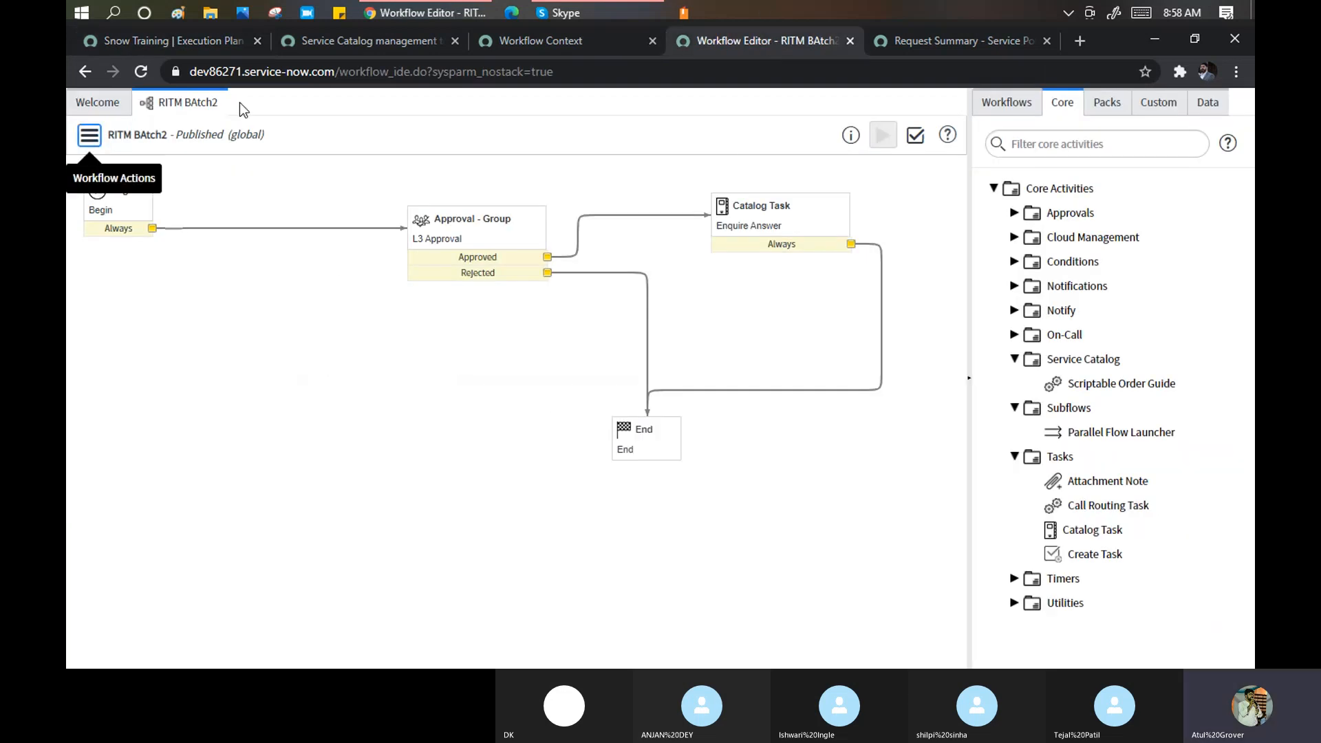
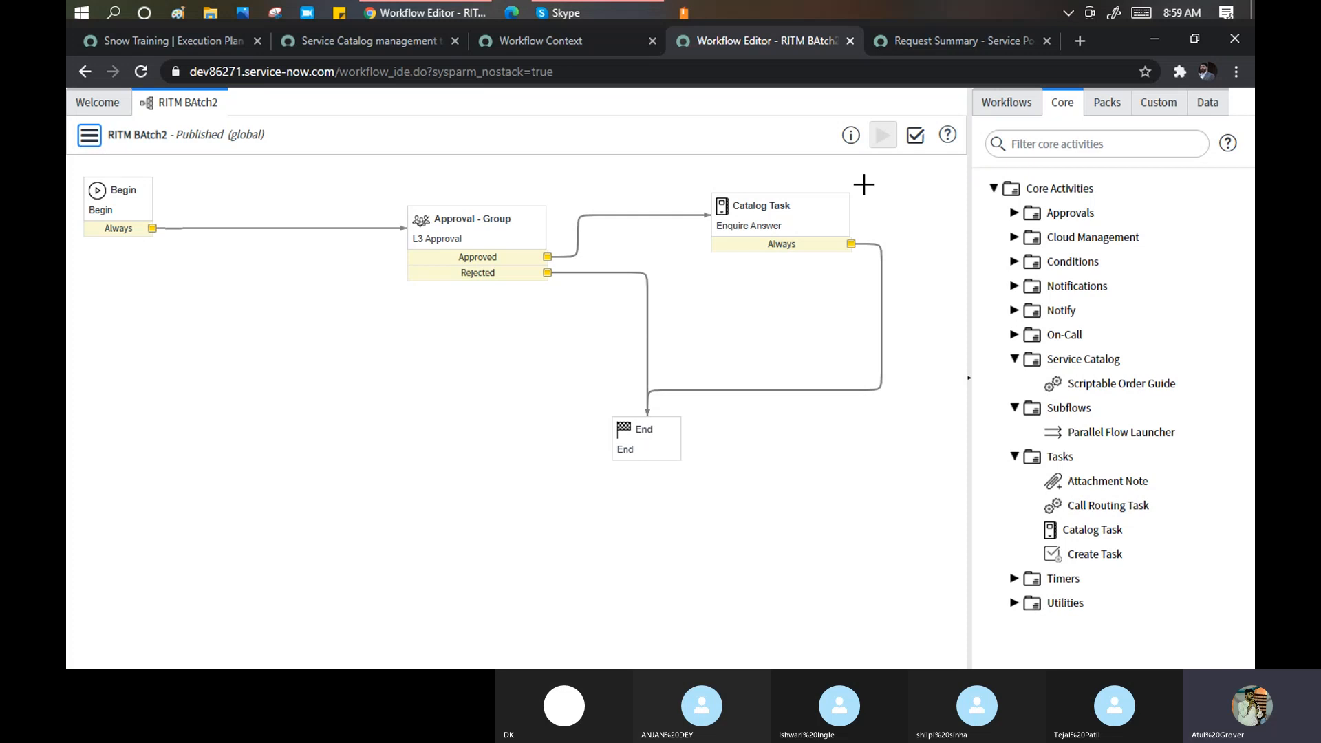
click(1108, 529)
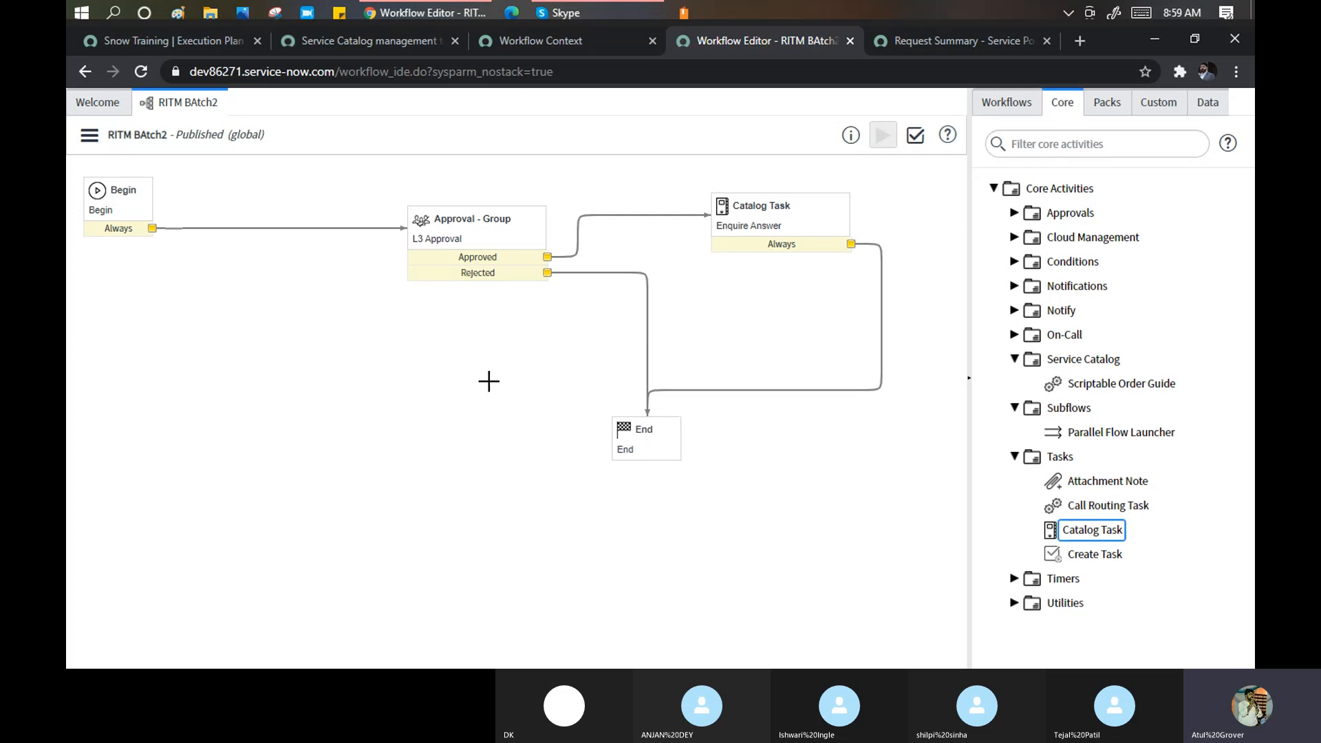
click(206, 39)
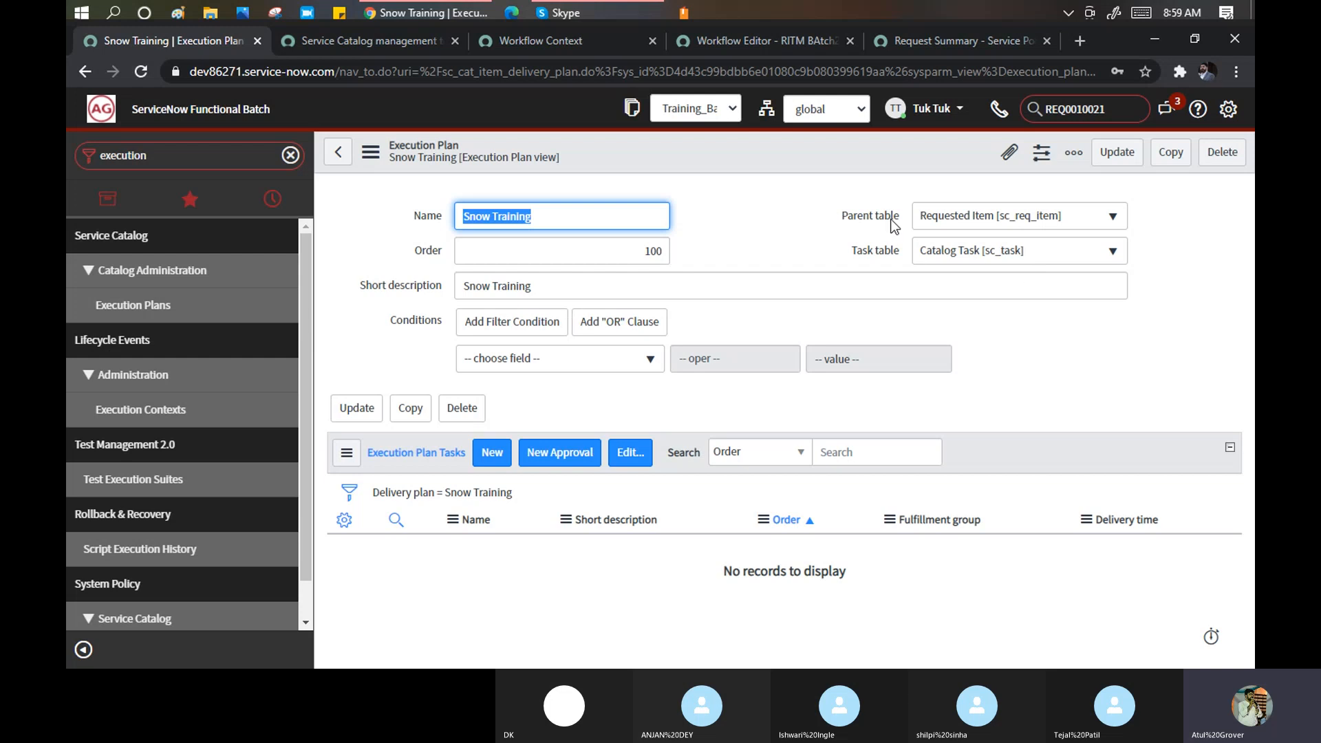
Set the plan's parent table to Request [sc_request] and its task table to Requested Item [sc_req_item].
mouse_move(880, 254)
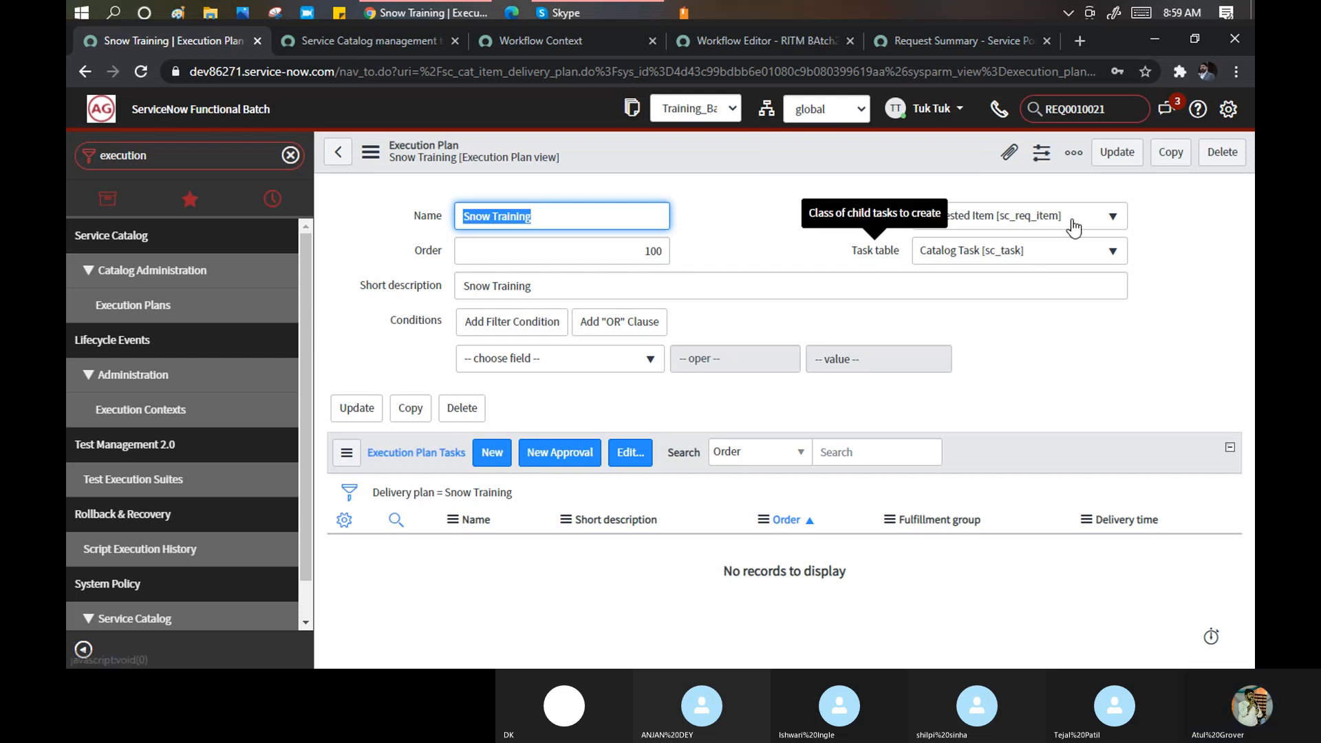
click(1119, 222)
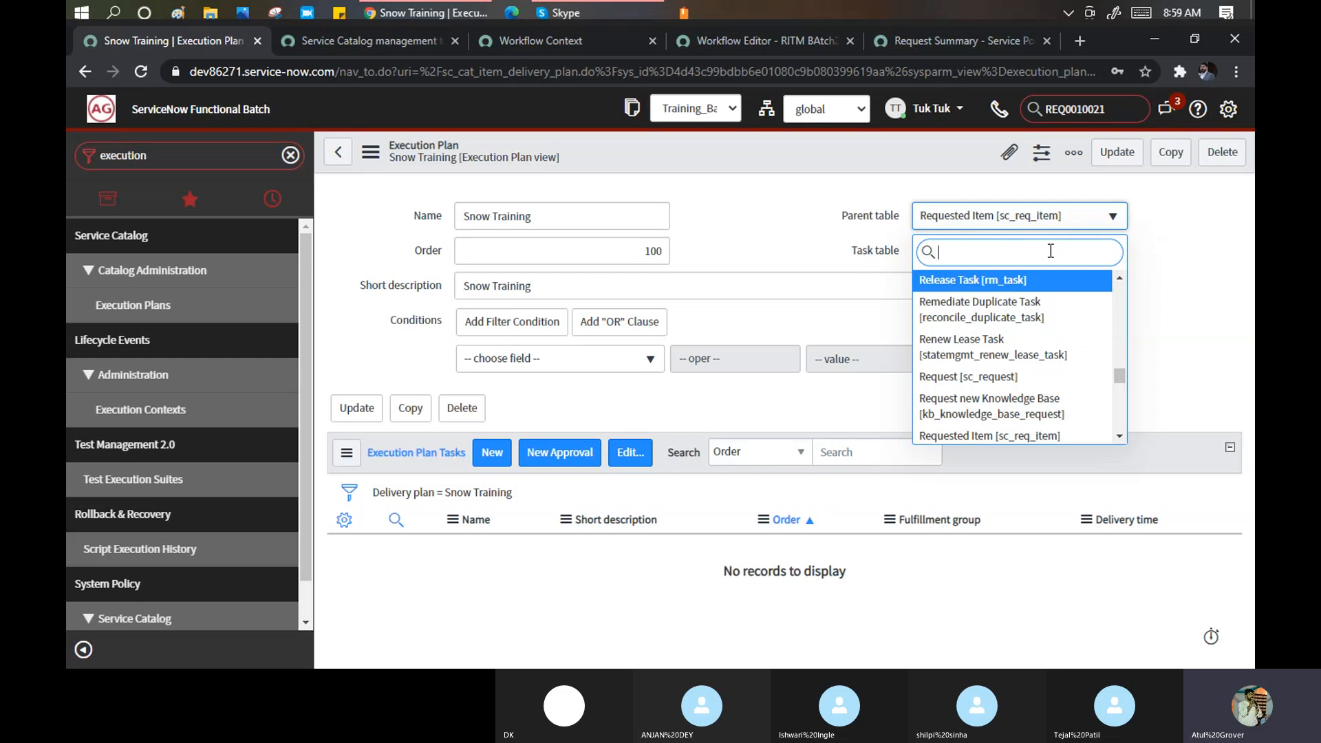
text(sc_request)
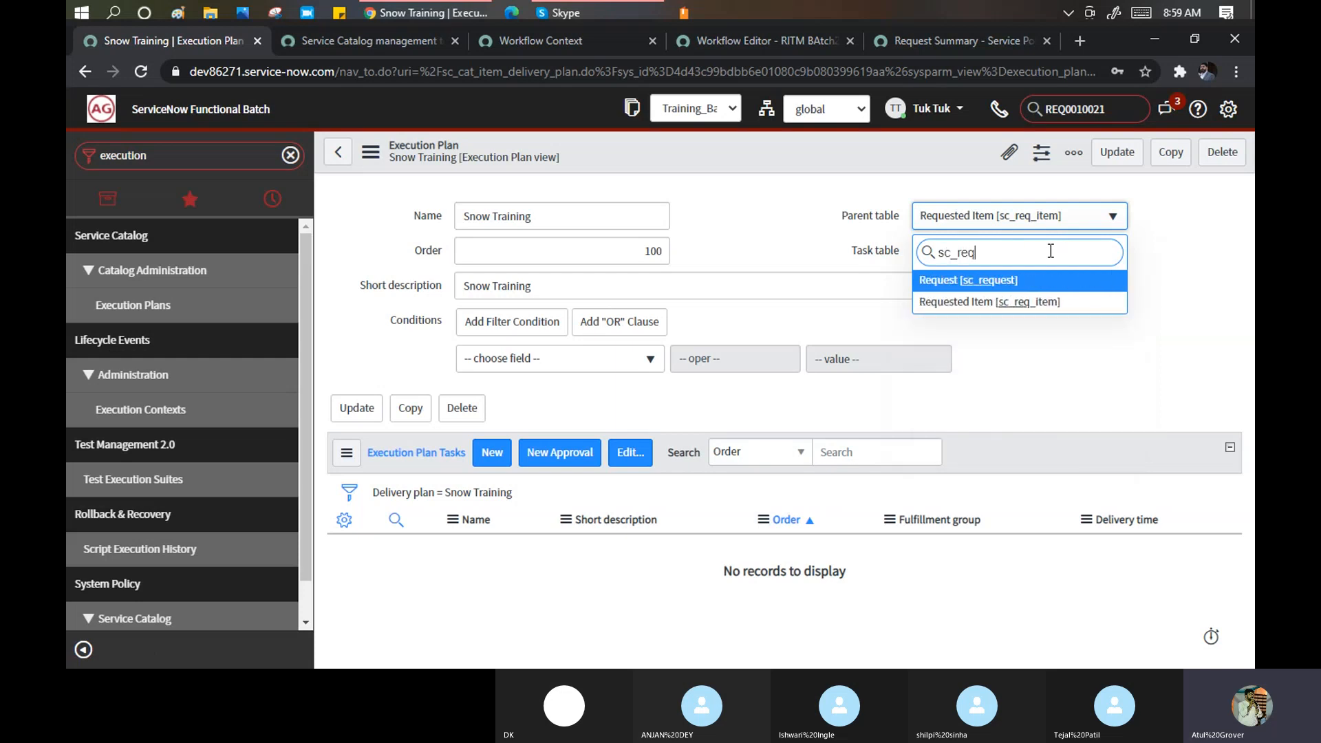
click(1009, 294)
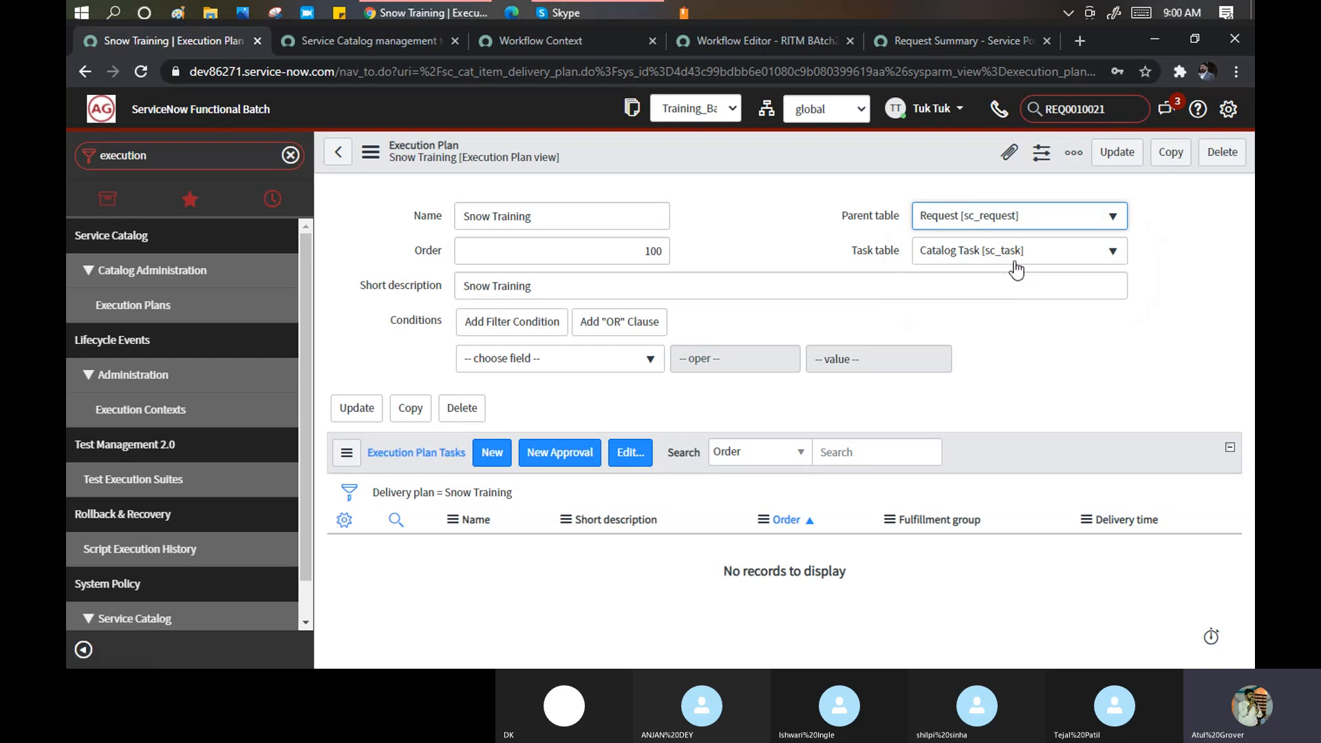
click(1016, 268)
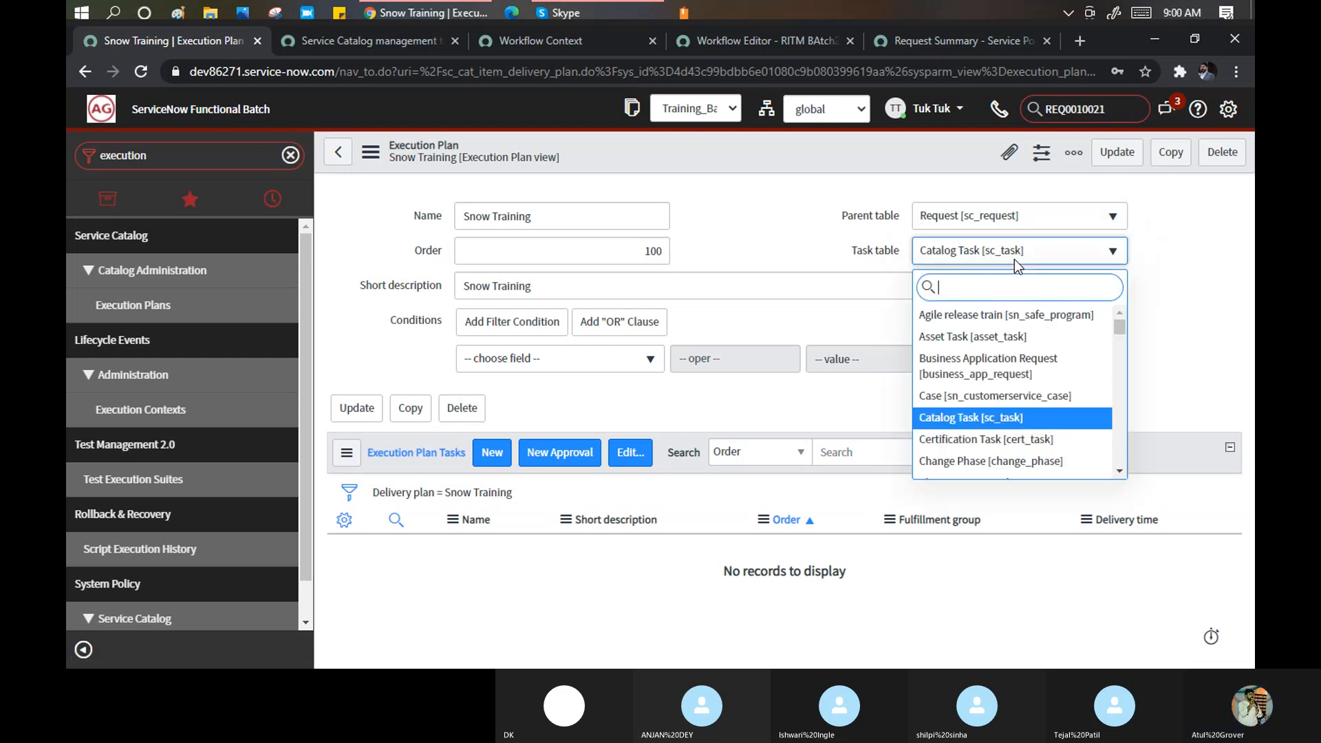
text(sc_req_it)
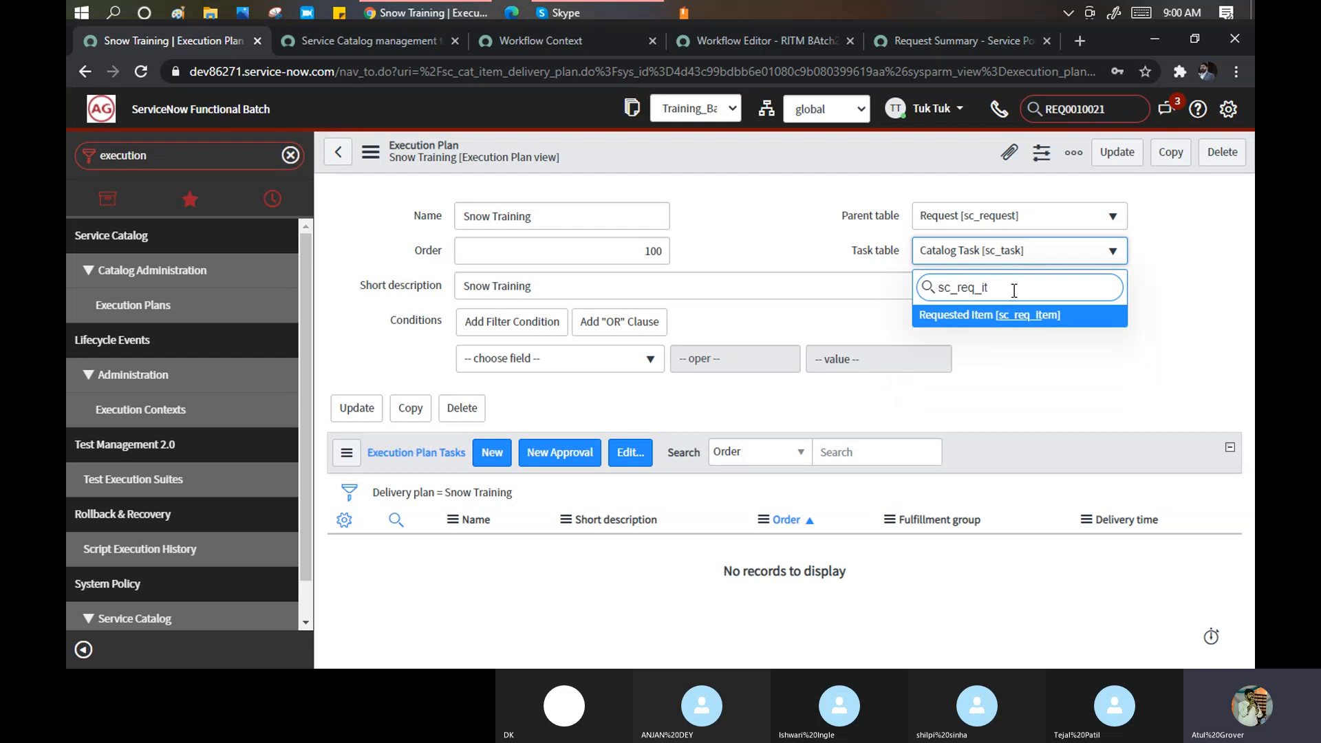
click(1021, 318)
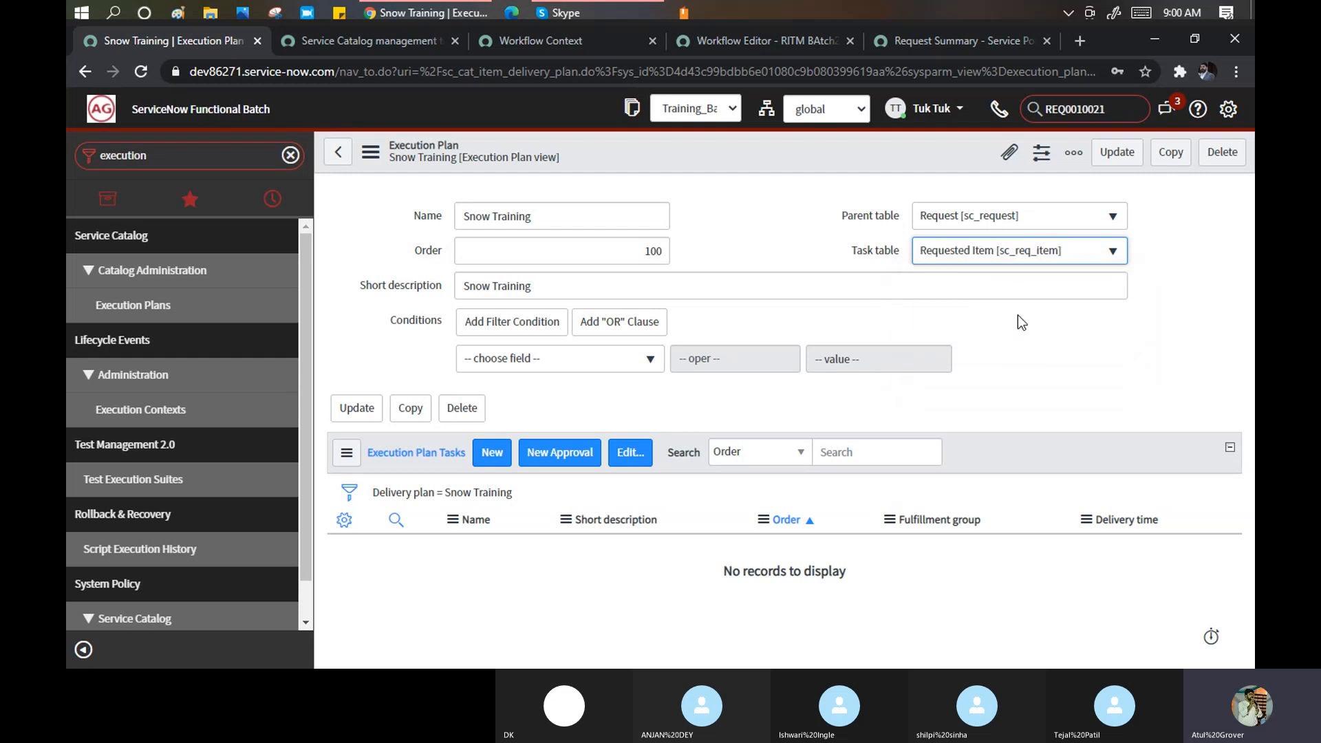
Set the parent table to Requested Item [sc_req_item] and the task table to Catalog Task [sc_task], and save the plan.
click(1017, 227)
text(s)
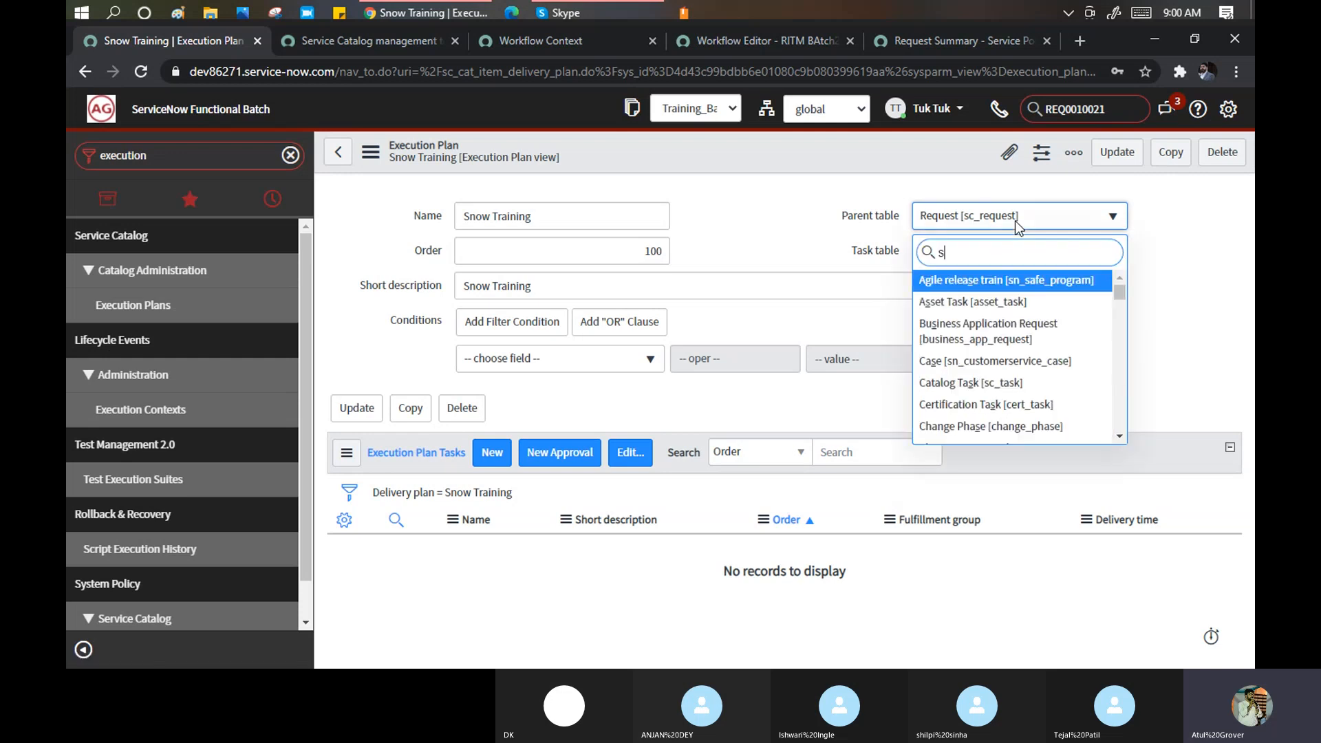
text(c_req_)
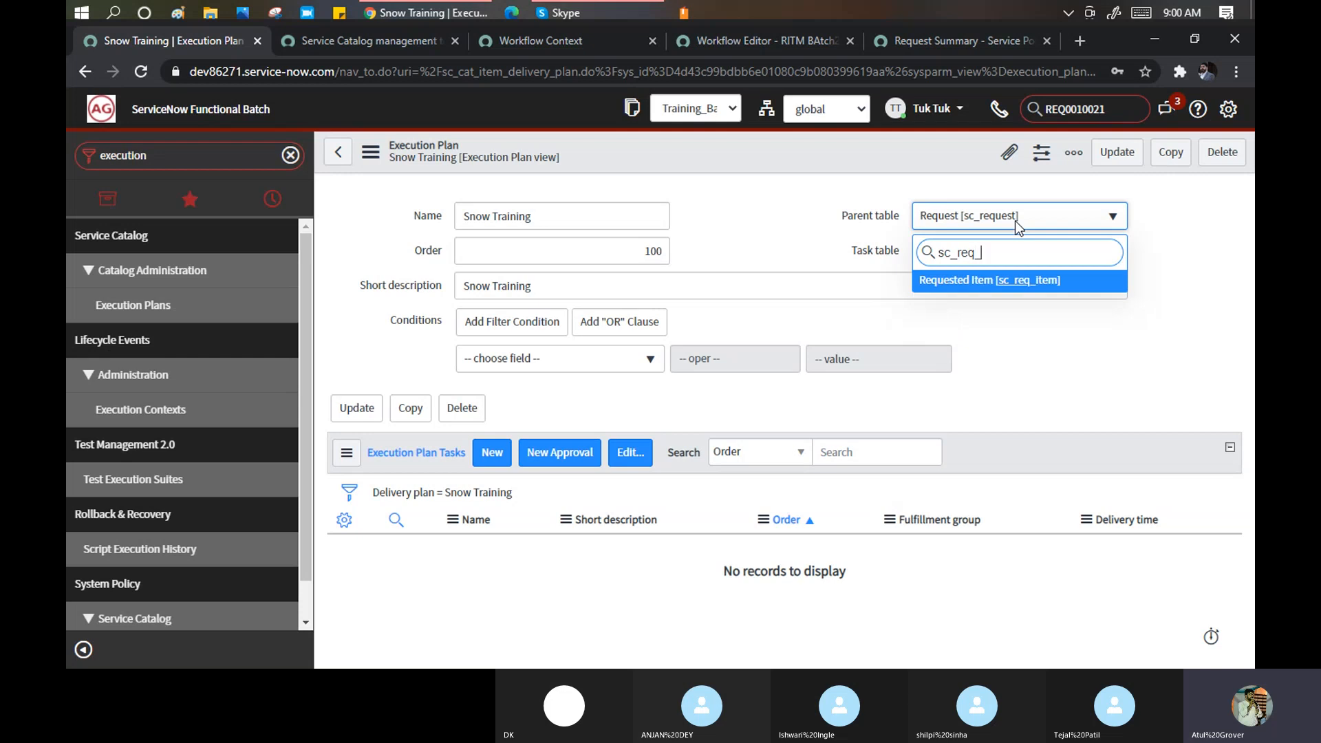
click(1025, 281)
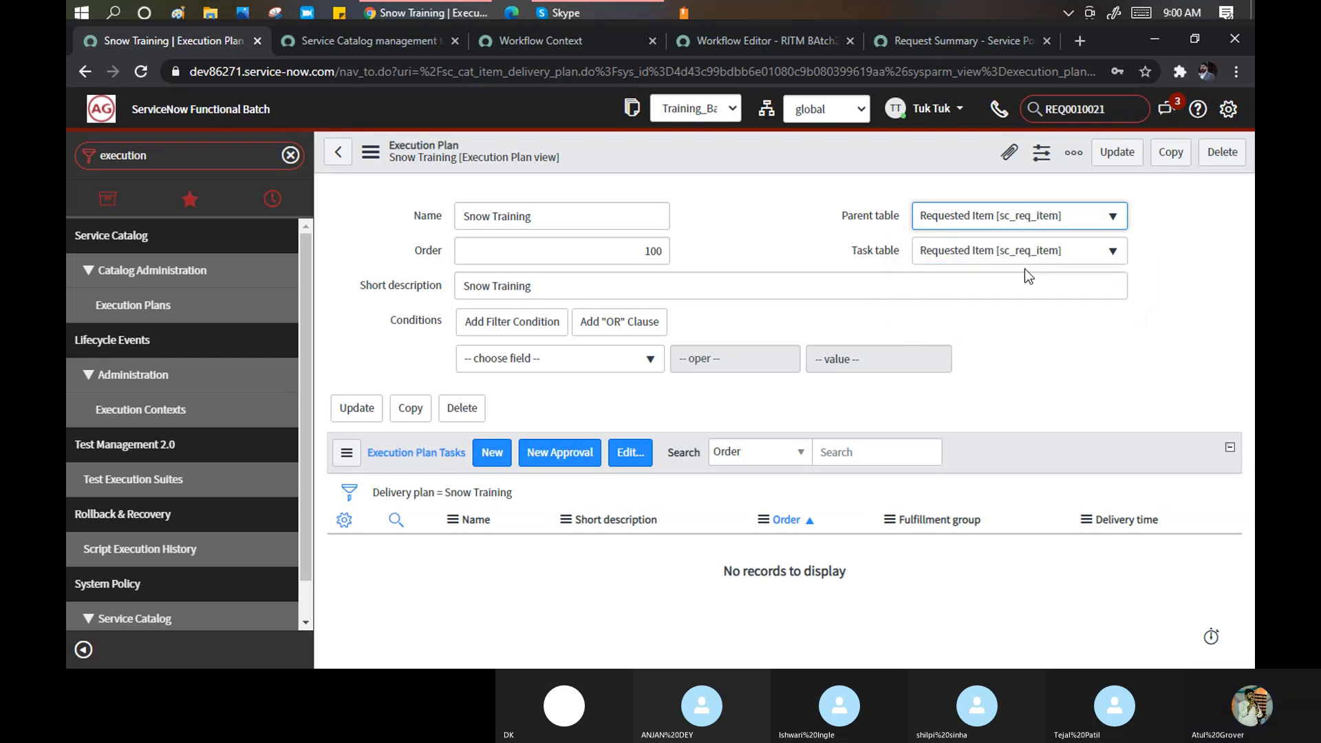
click(1030, 265)
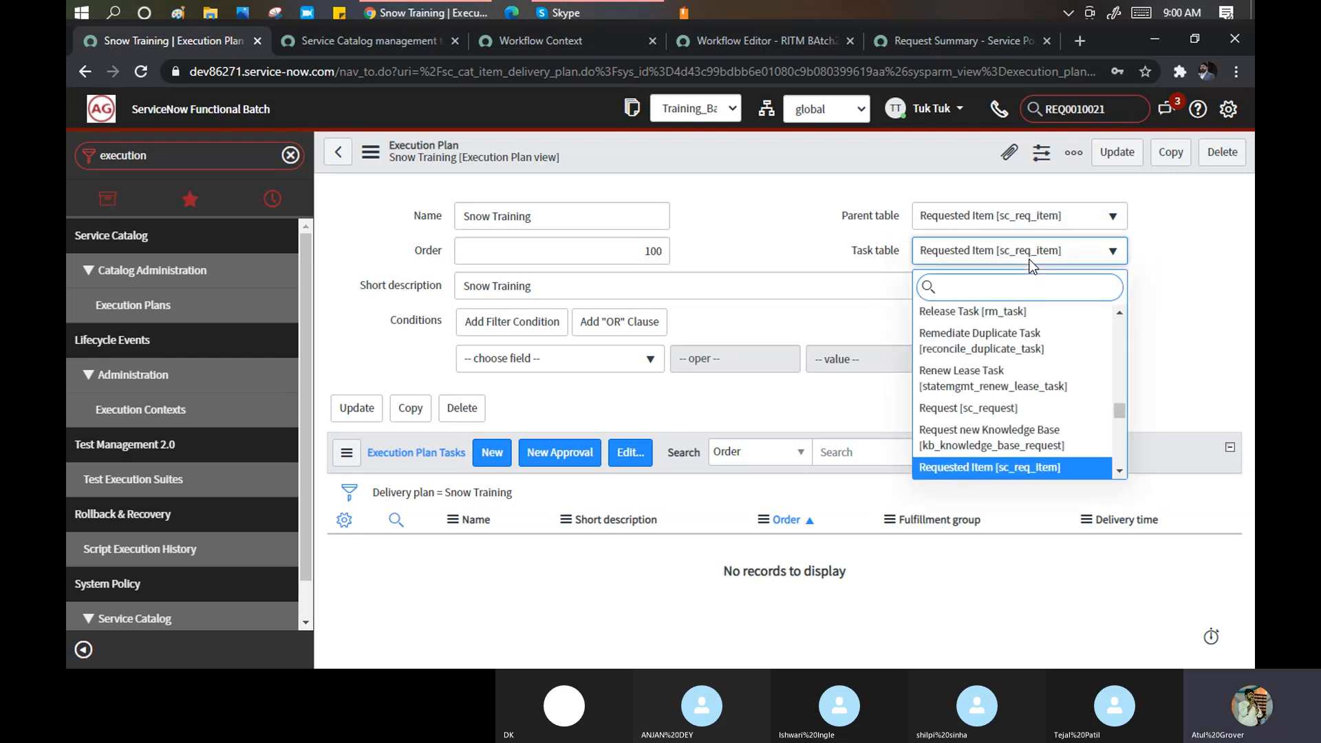
text(sc_ta)
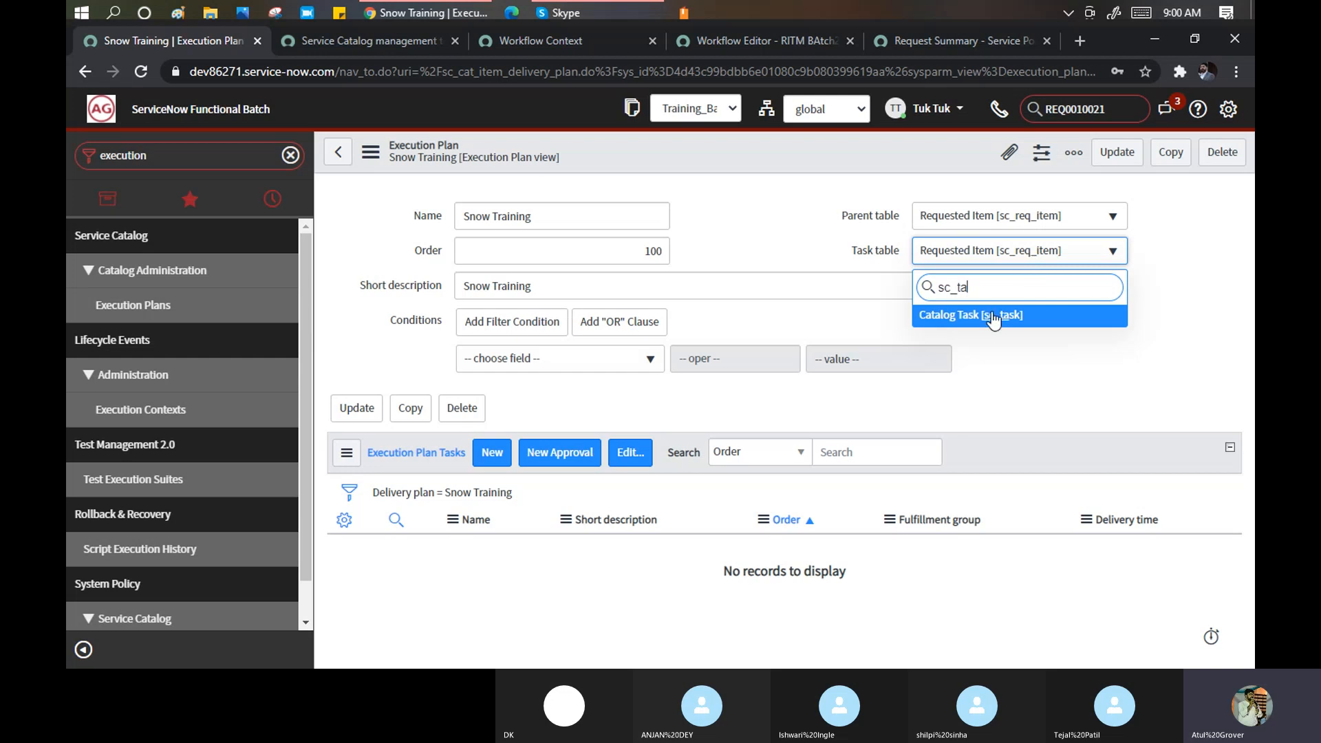
click(992, 316)
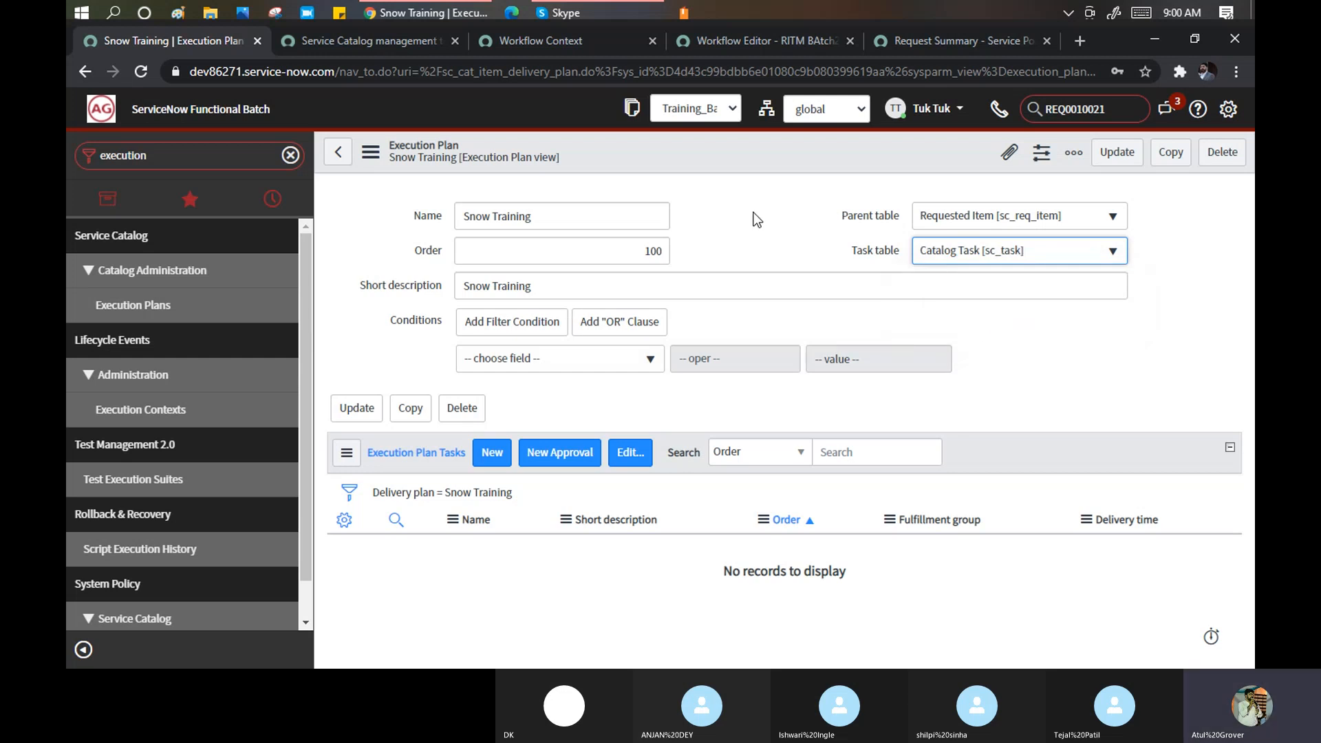
right_click(741, 152)
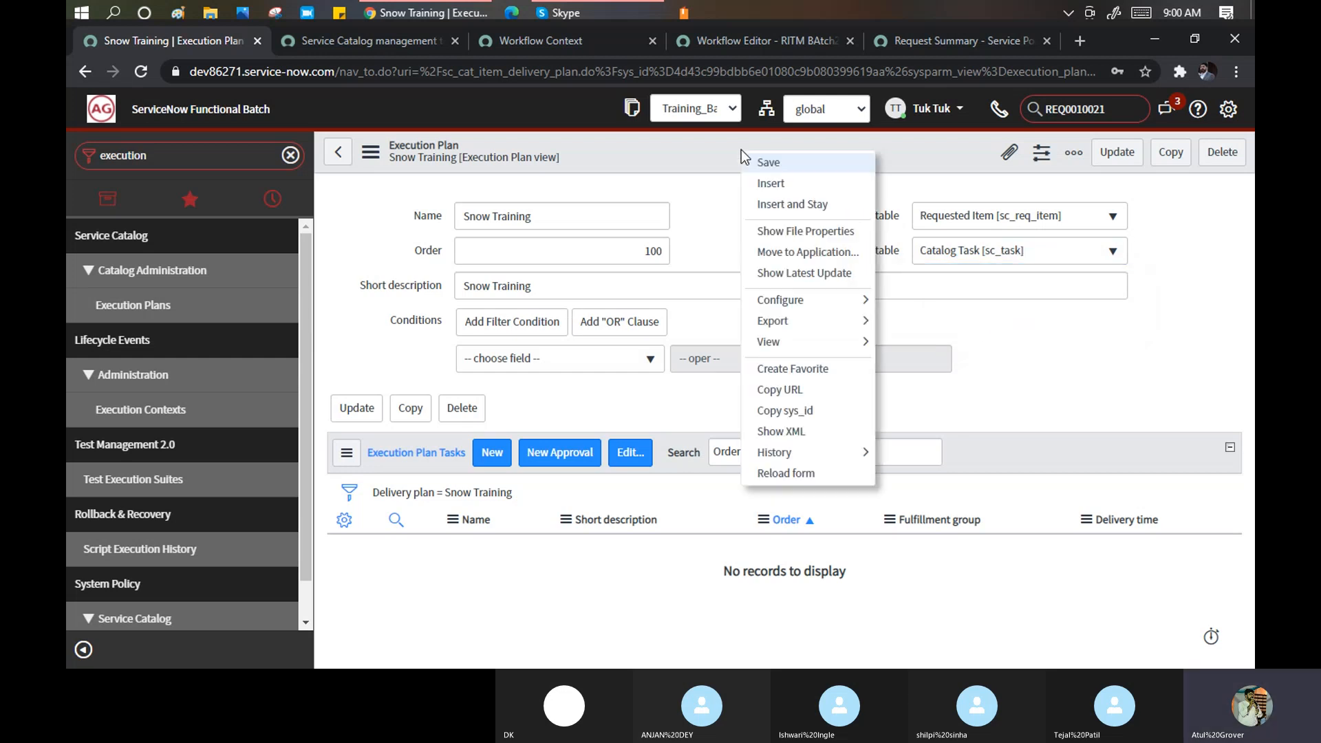
click(767, 164)
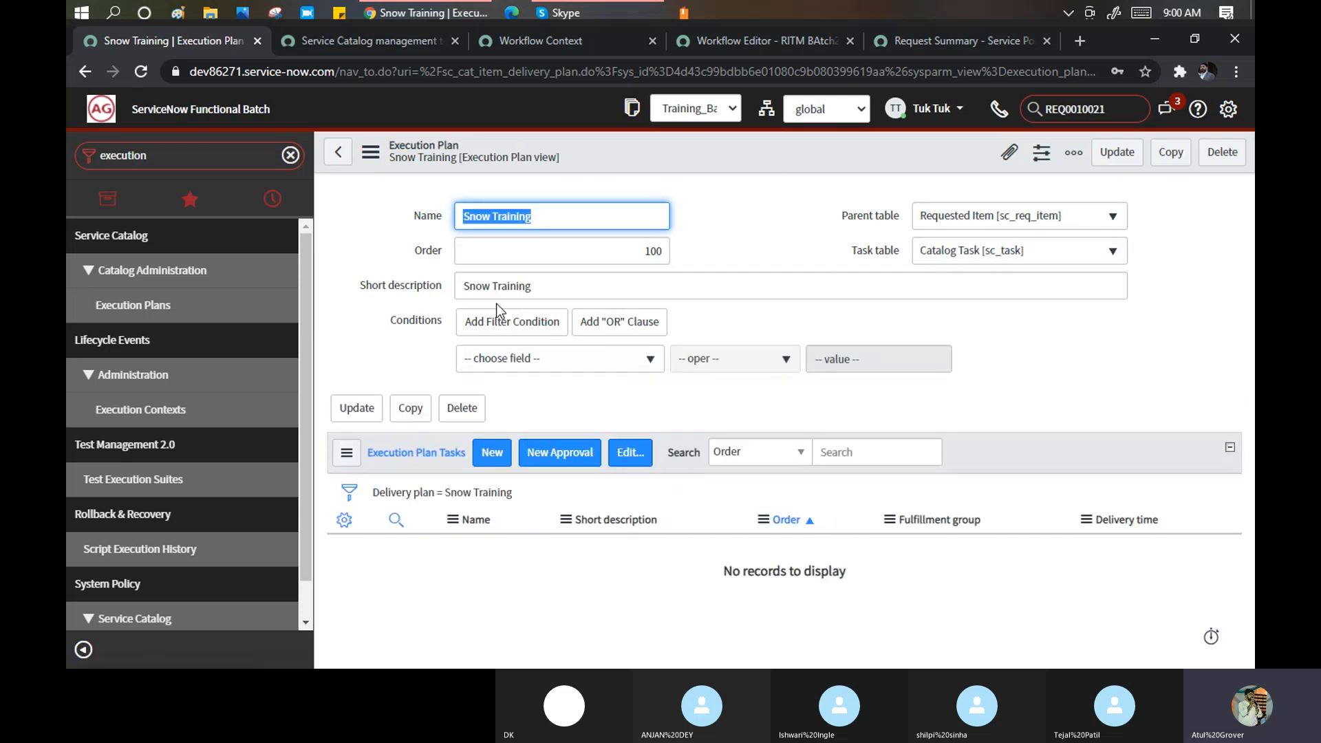
Add a filter condition row to the plan and choose Price as the first condition's field.
click(527, 328)
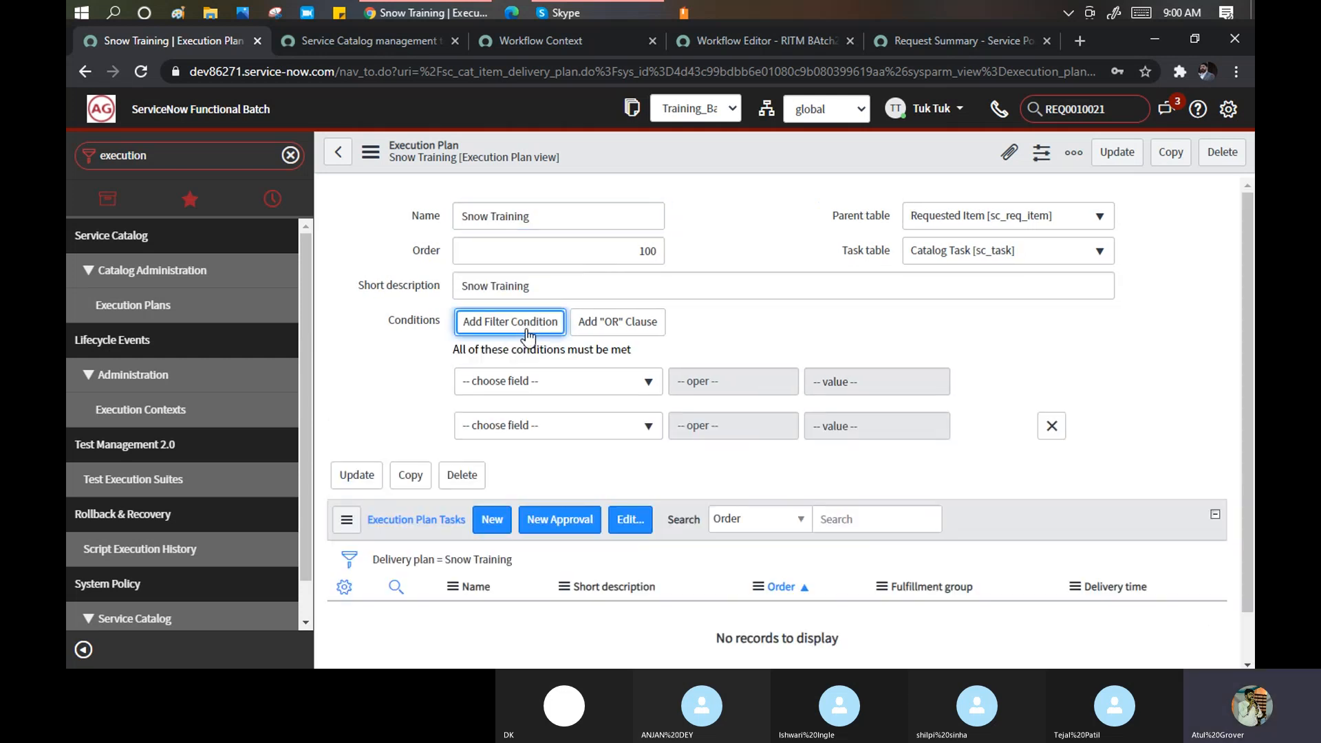
click(555, 381)
text(pri)
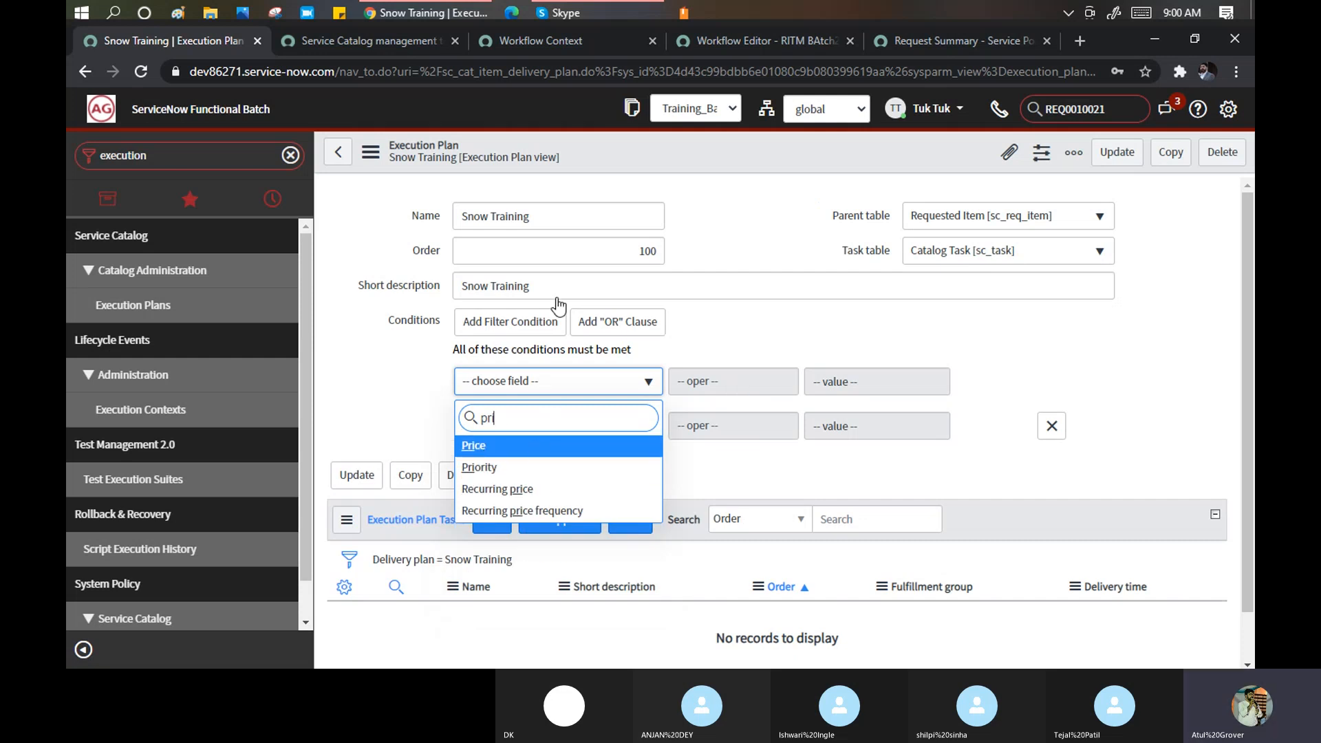
key(Return)
Search the Service Portal for snow, check the SNOW catalog item's price, and return to the execution plan.
click(933, 40)
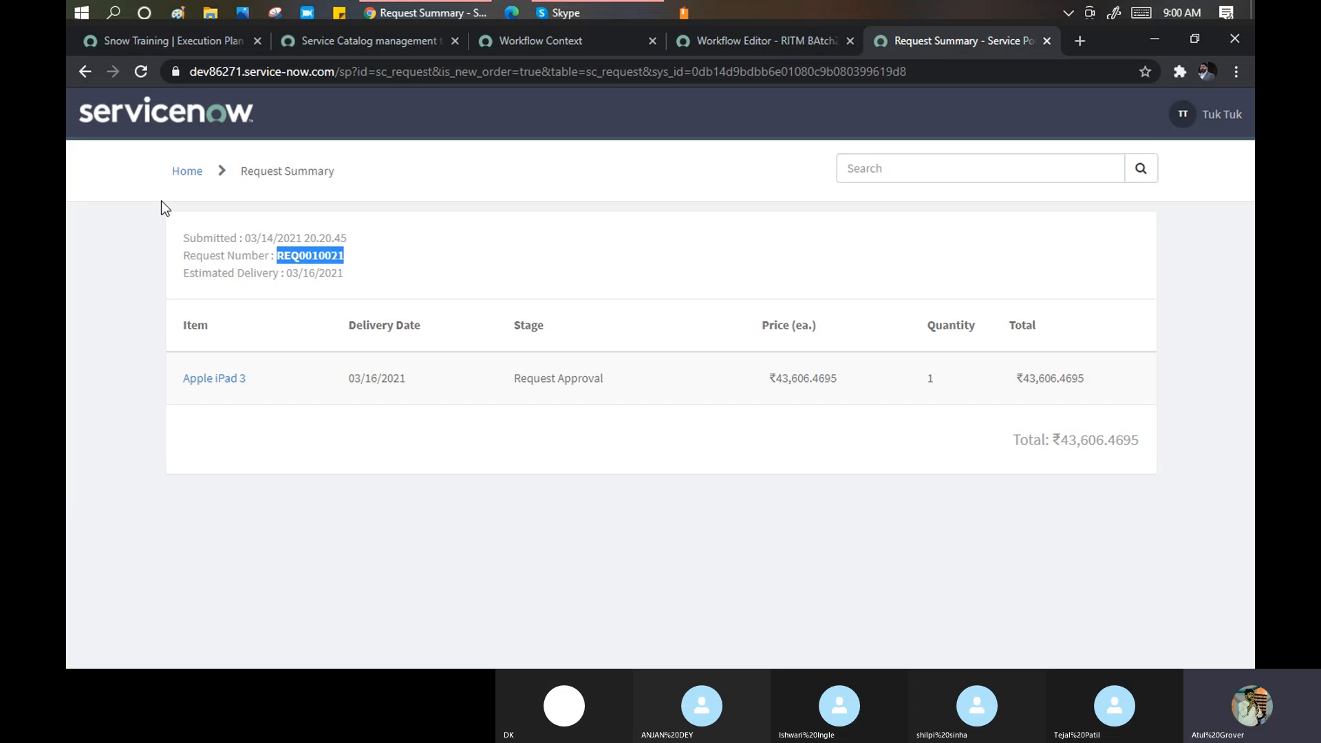
click(887, 170)
text(snow)
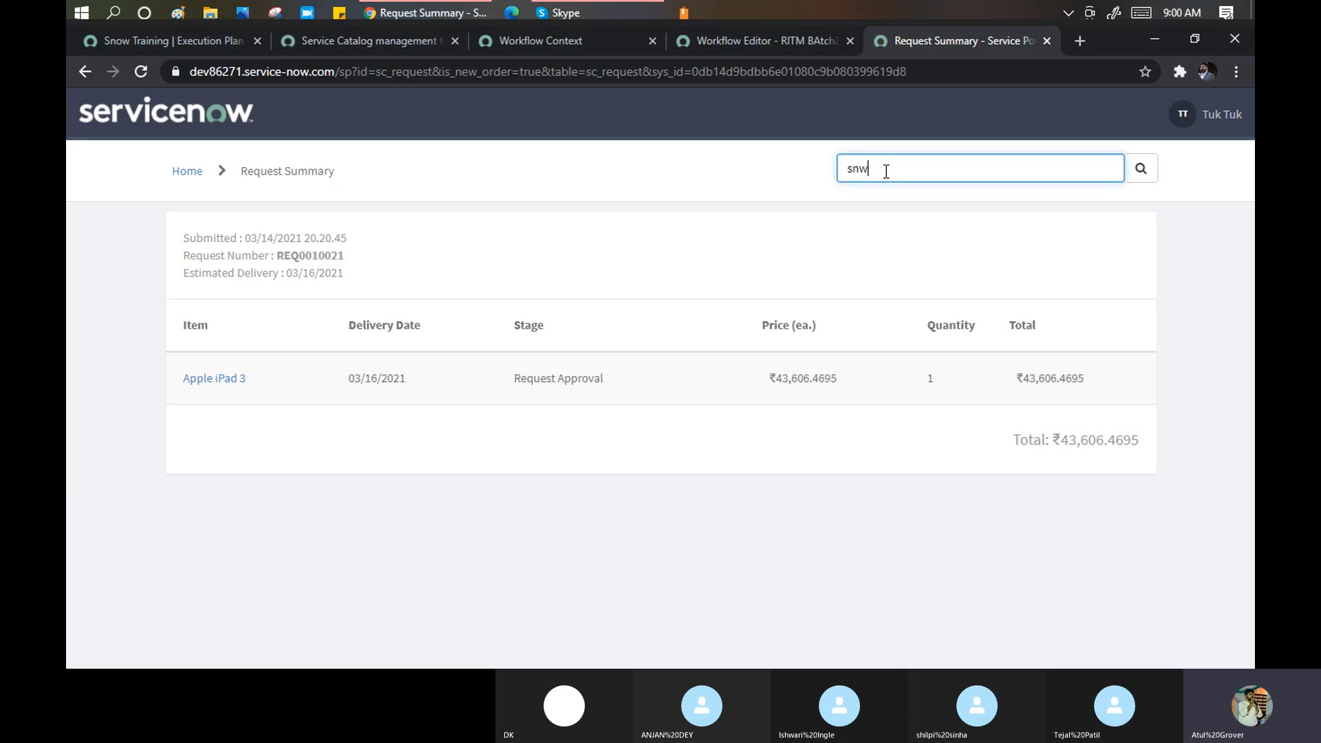
key(Return)
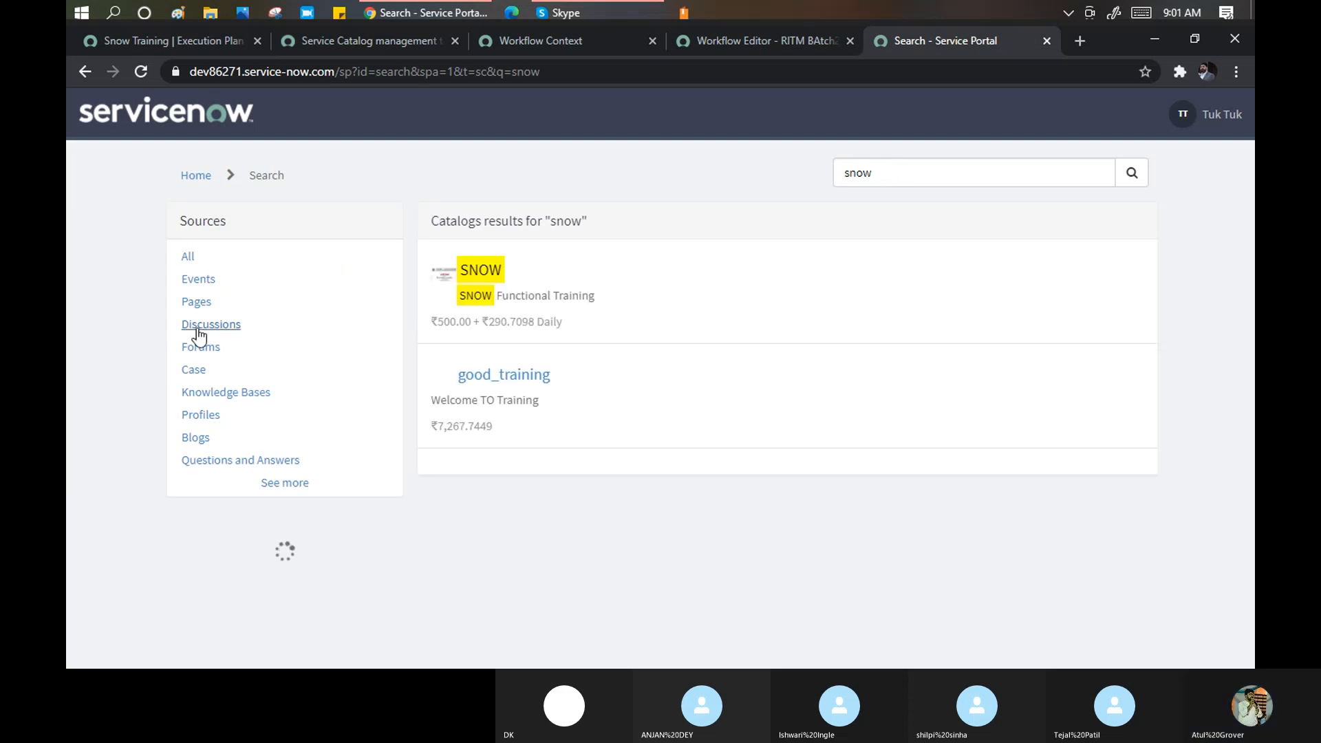
click(481, 271)
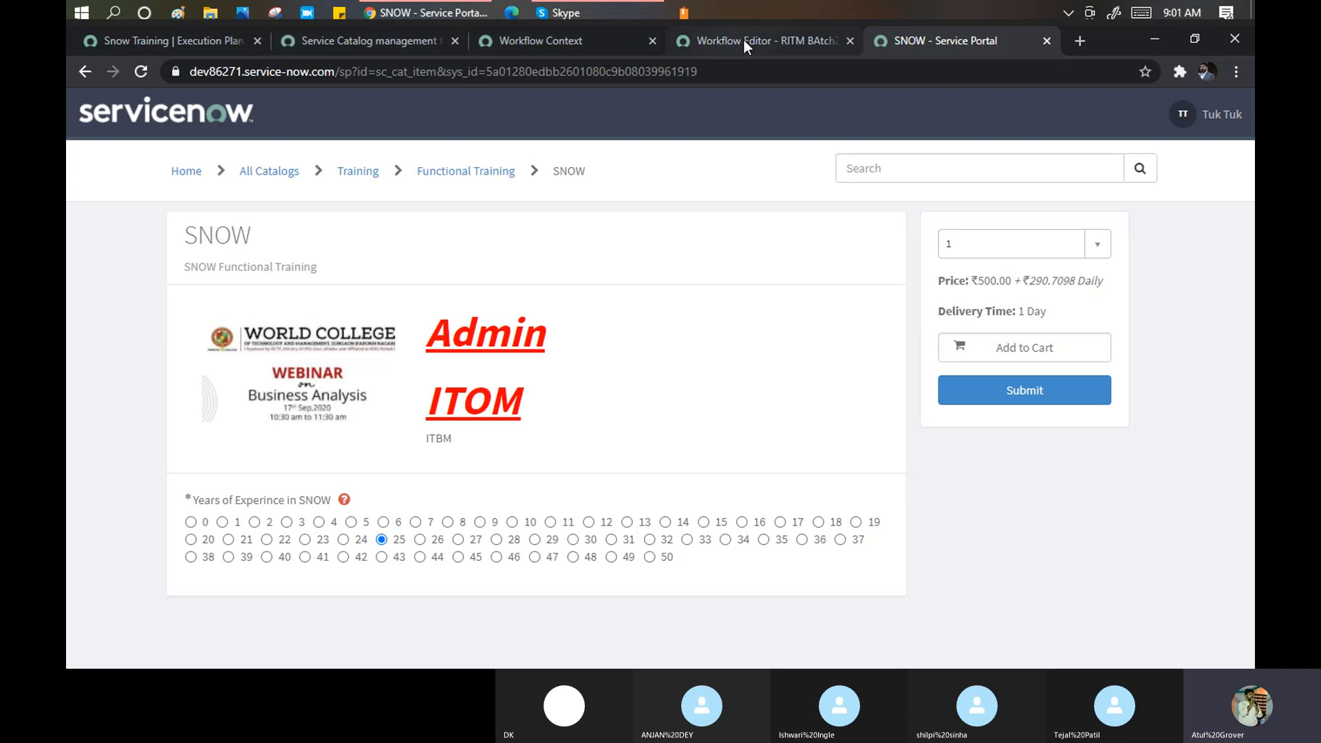
click(225, 39)
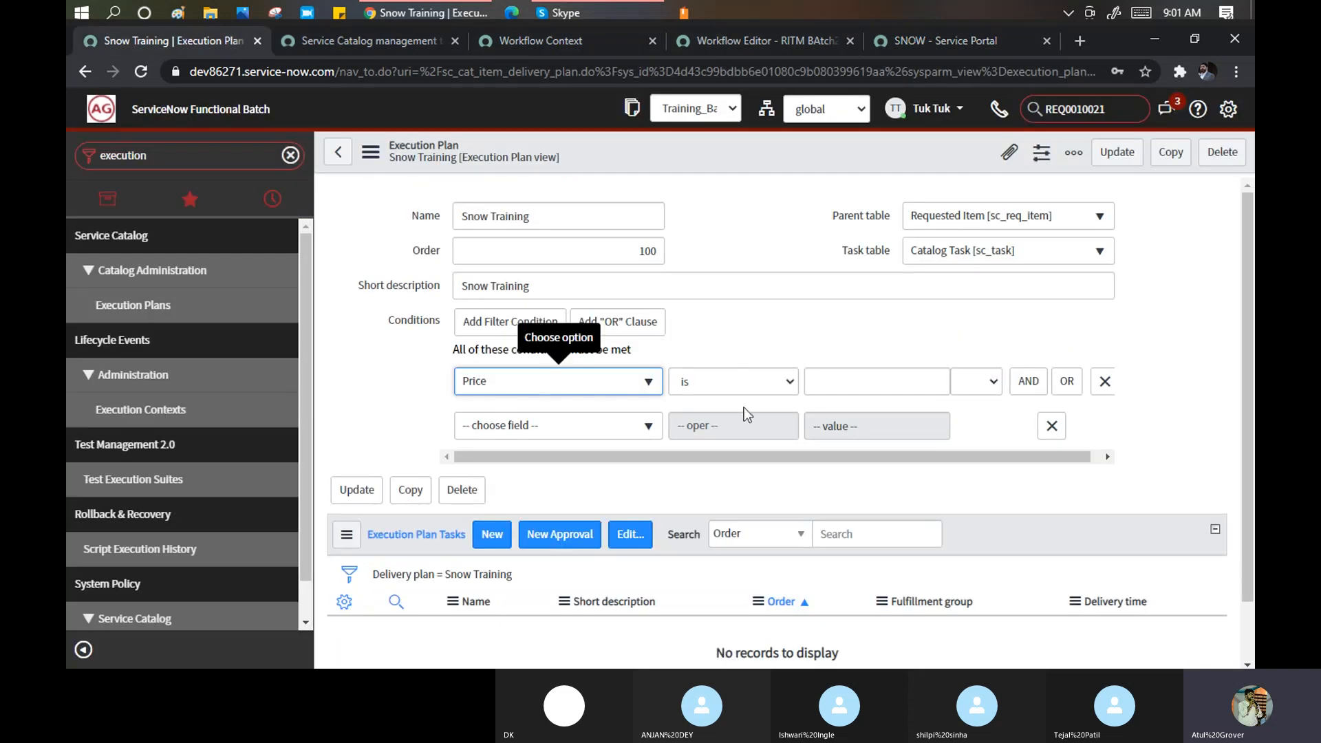
Complete the Price condition as less than 800 CHF and save the Snow Training plan.
click(749, 381)
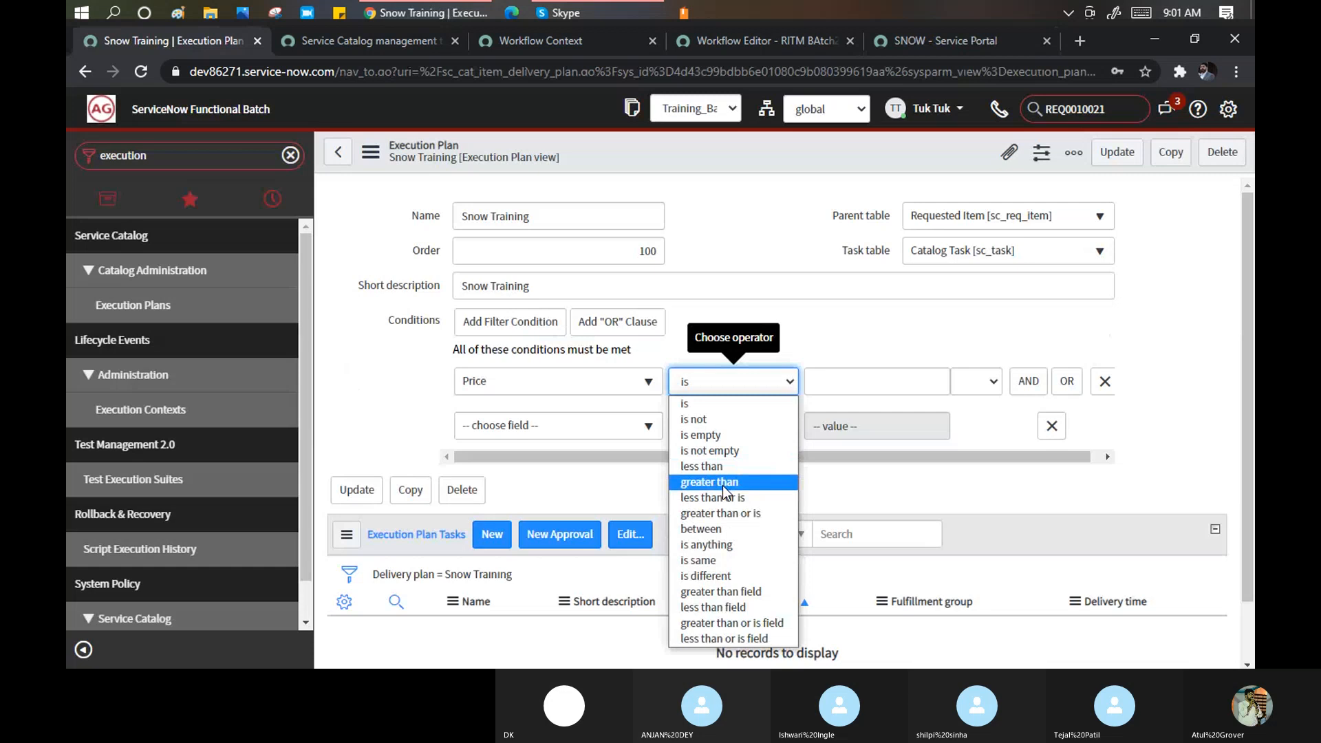
click(702, 466)
click(853, 379)
text(8)
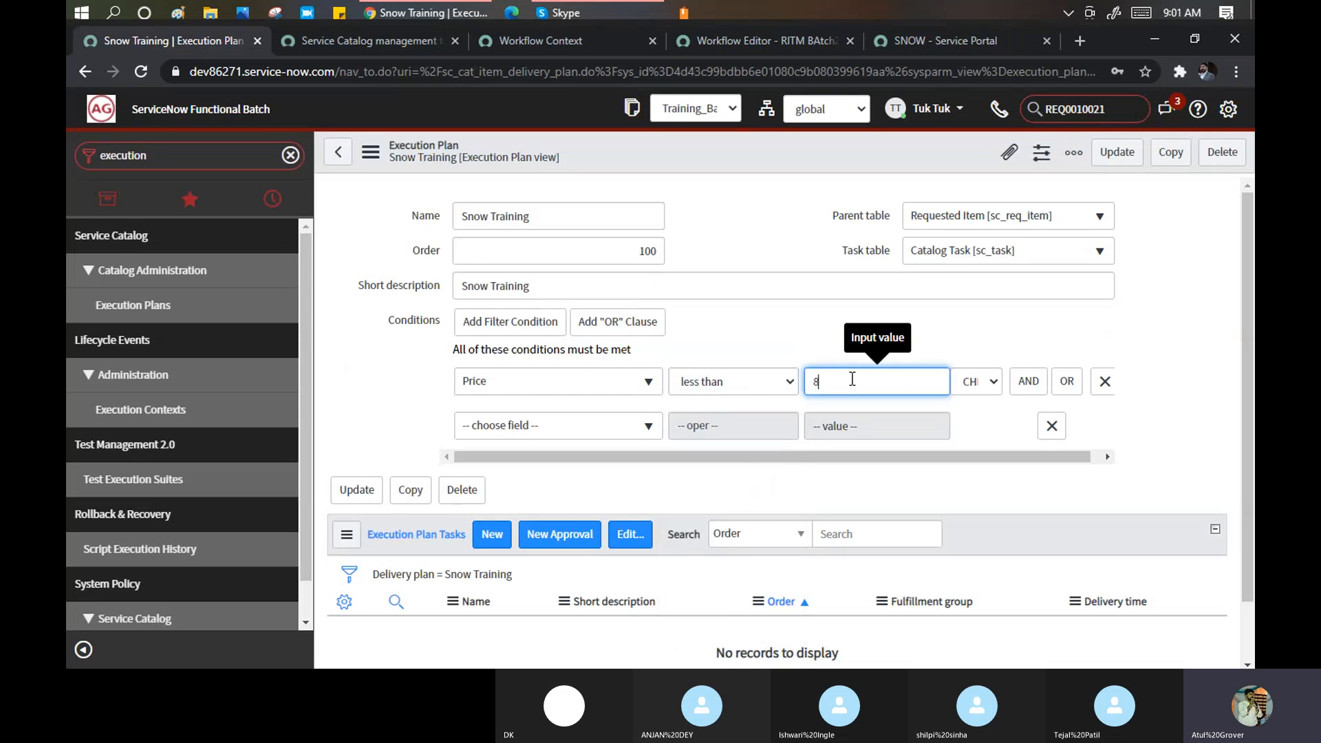
text(000)
key(BackSpace)
click(990, 379)
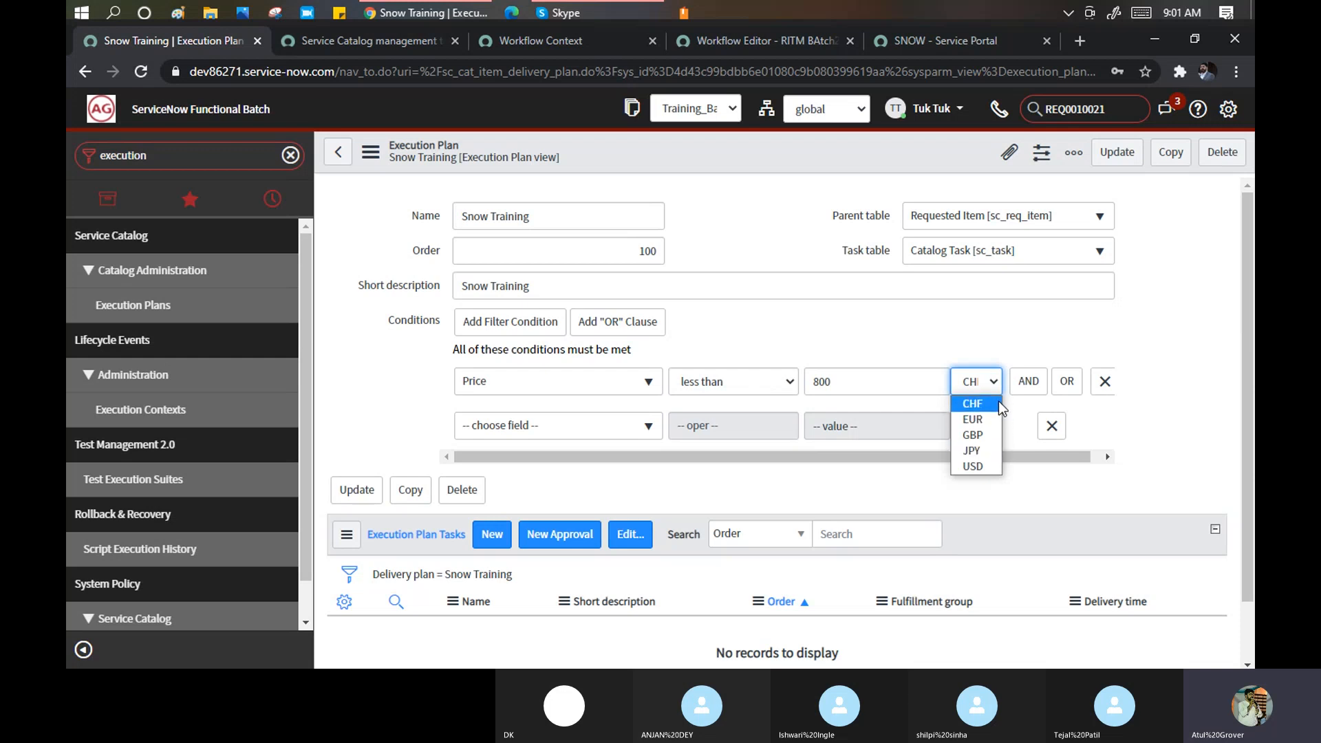
click(998, 403)
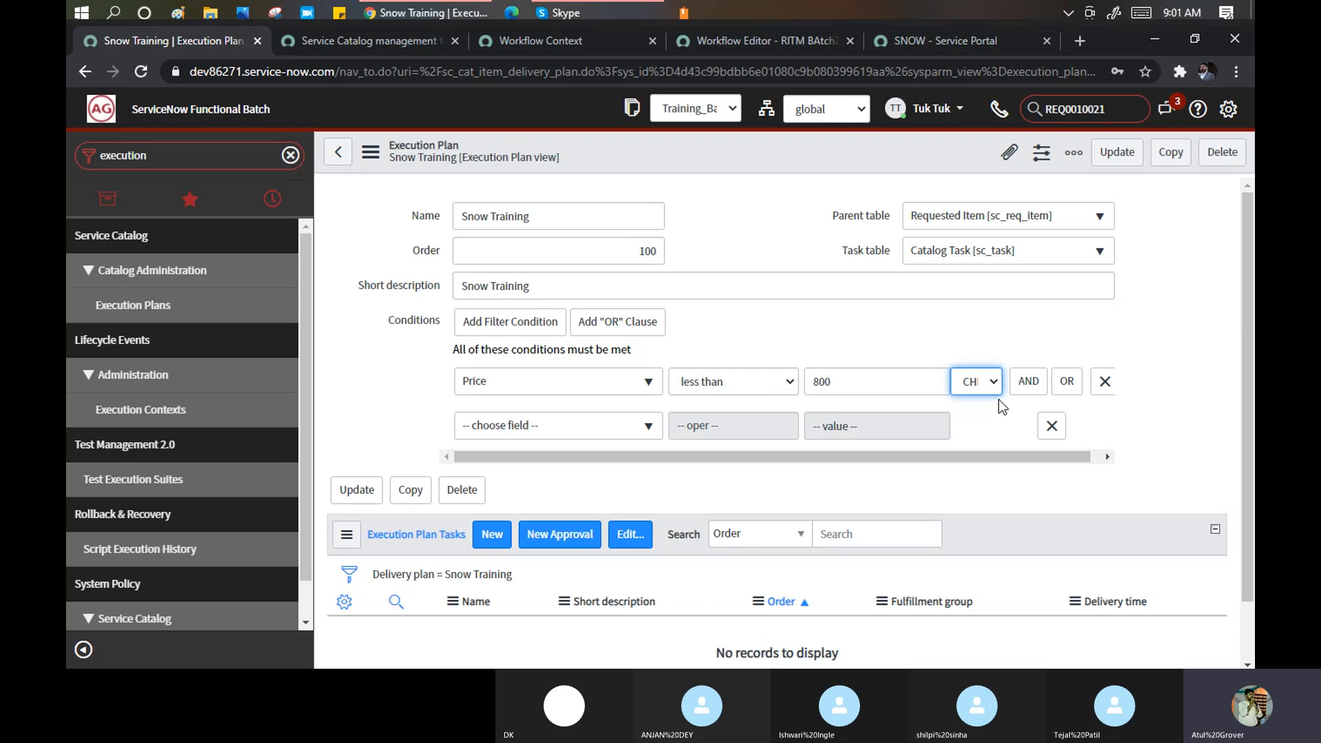
right_click(688, 160)
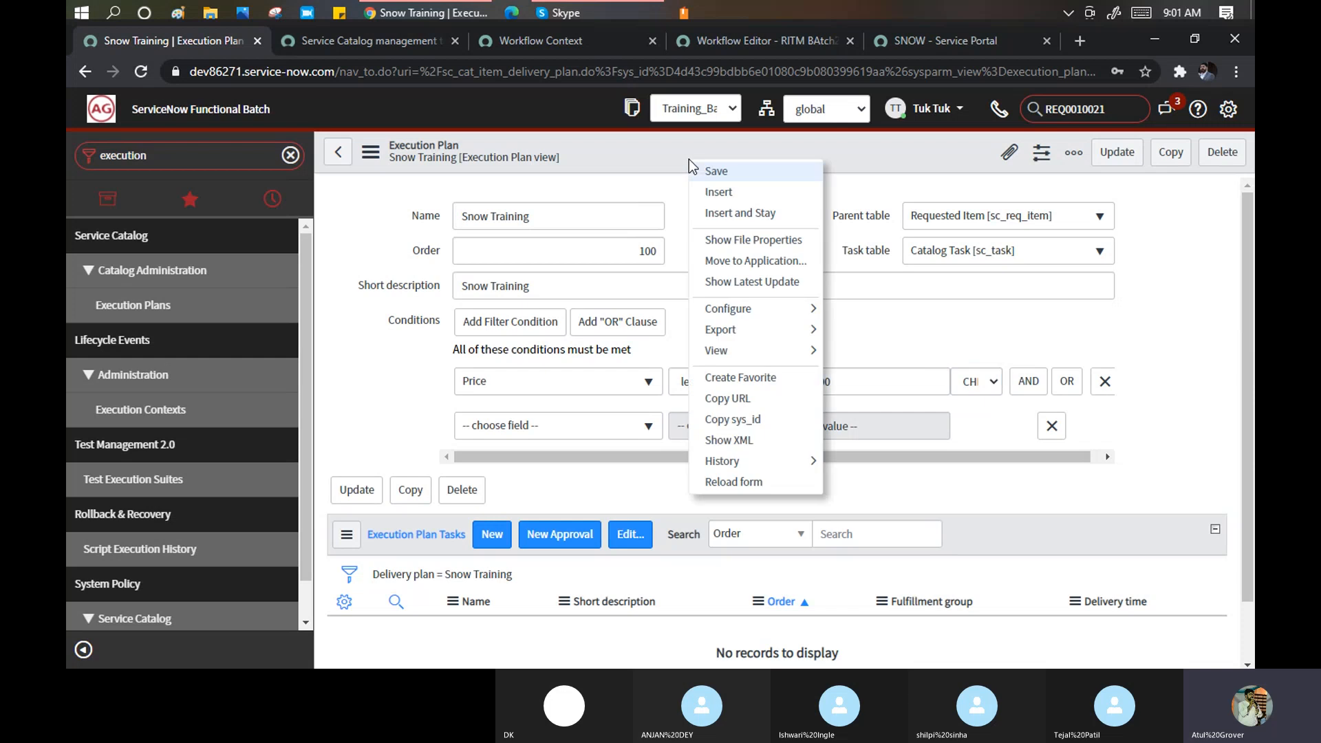
click(715, 171)
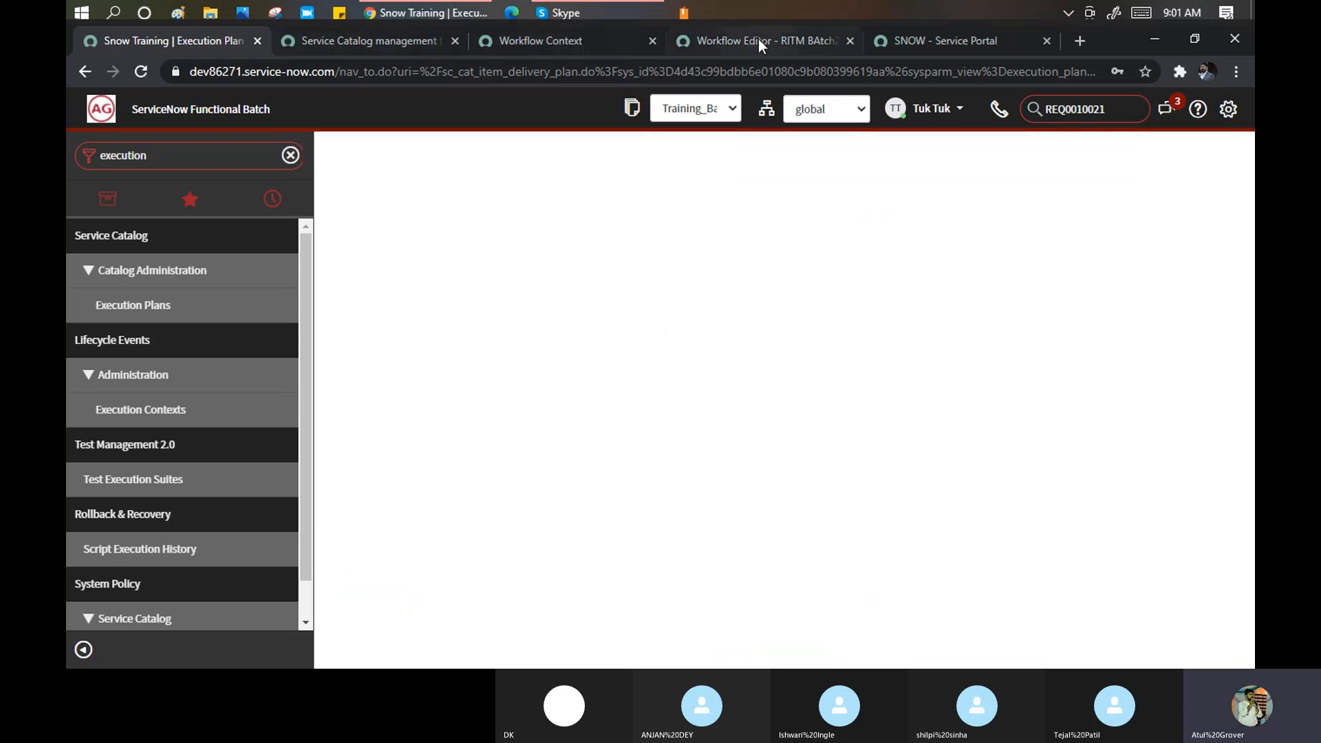
Start a new approval task for the Snow Training plan, named L4 Approval, with ACME Support as its fulfillment group.
click(758, 40)
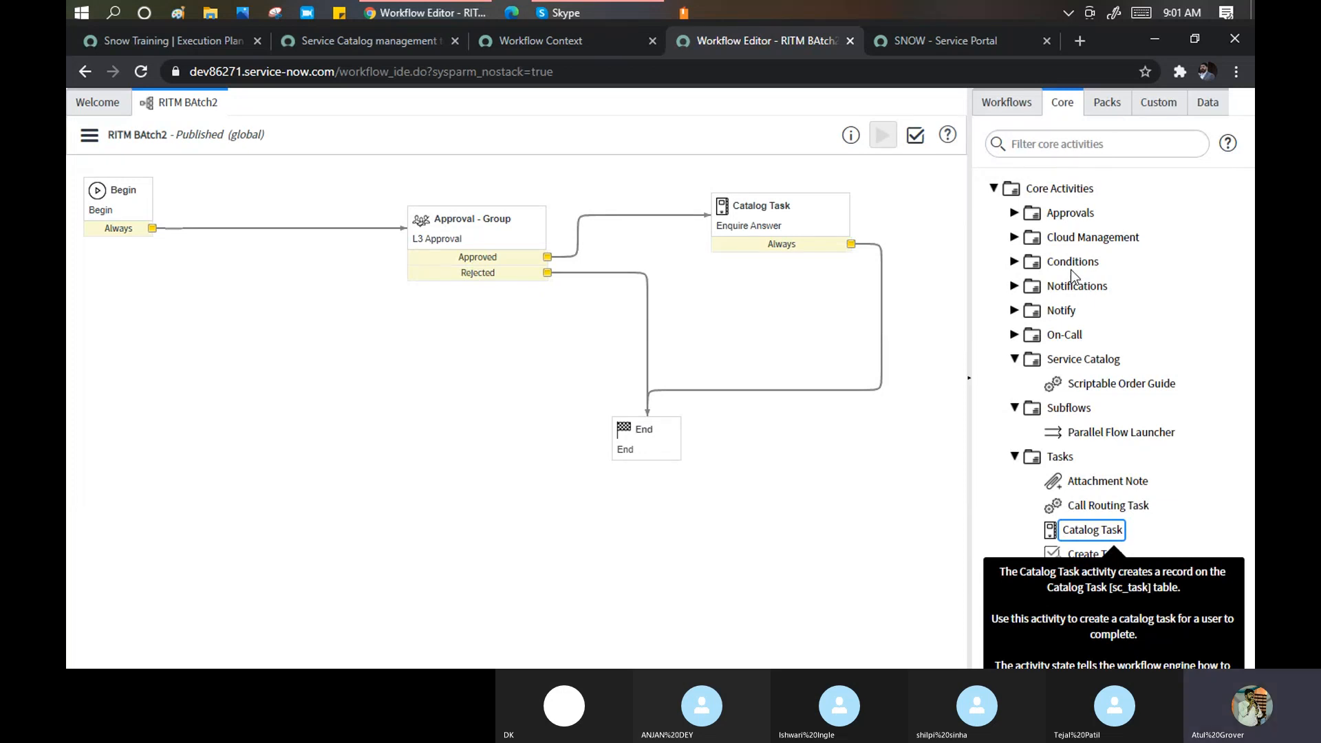
click(158, 37)
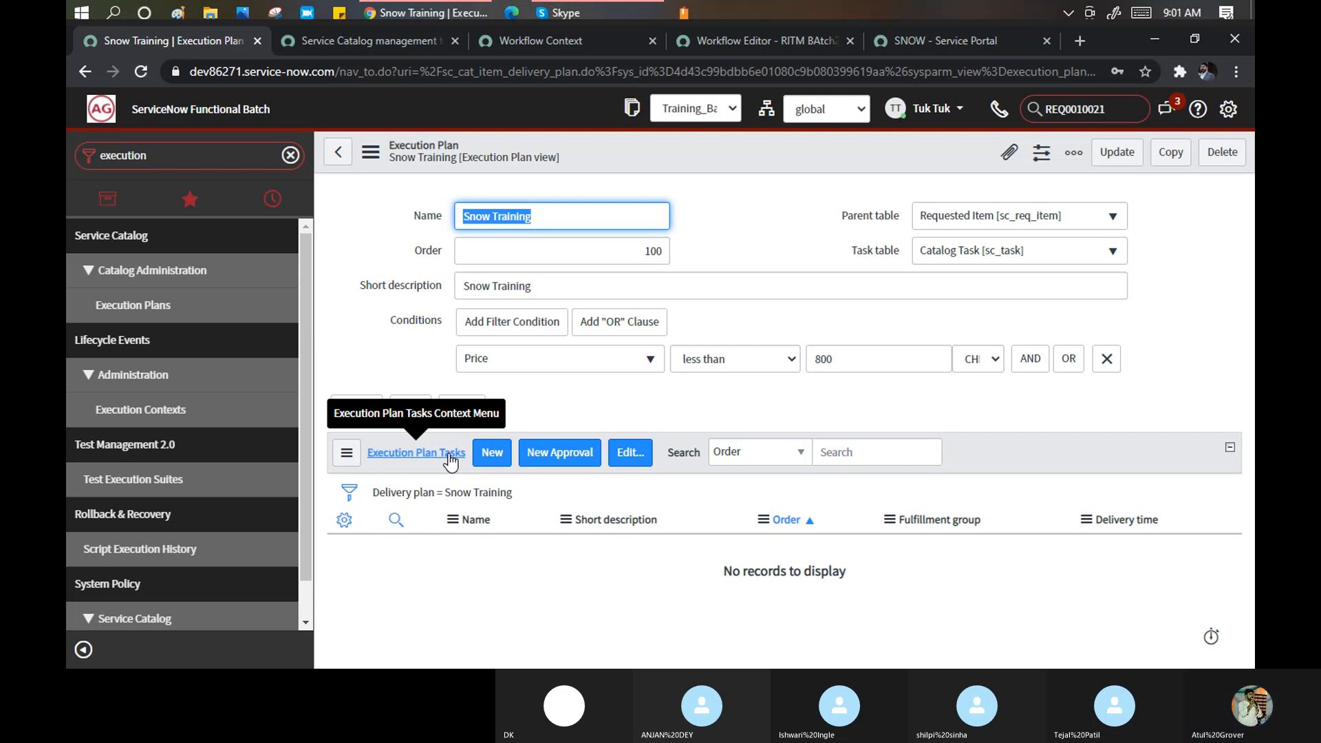
click(569, 454)
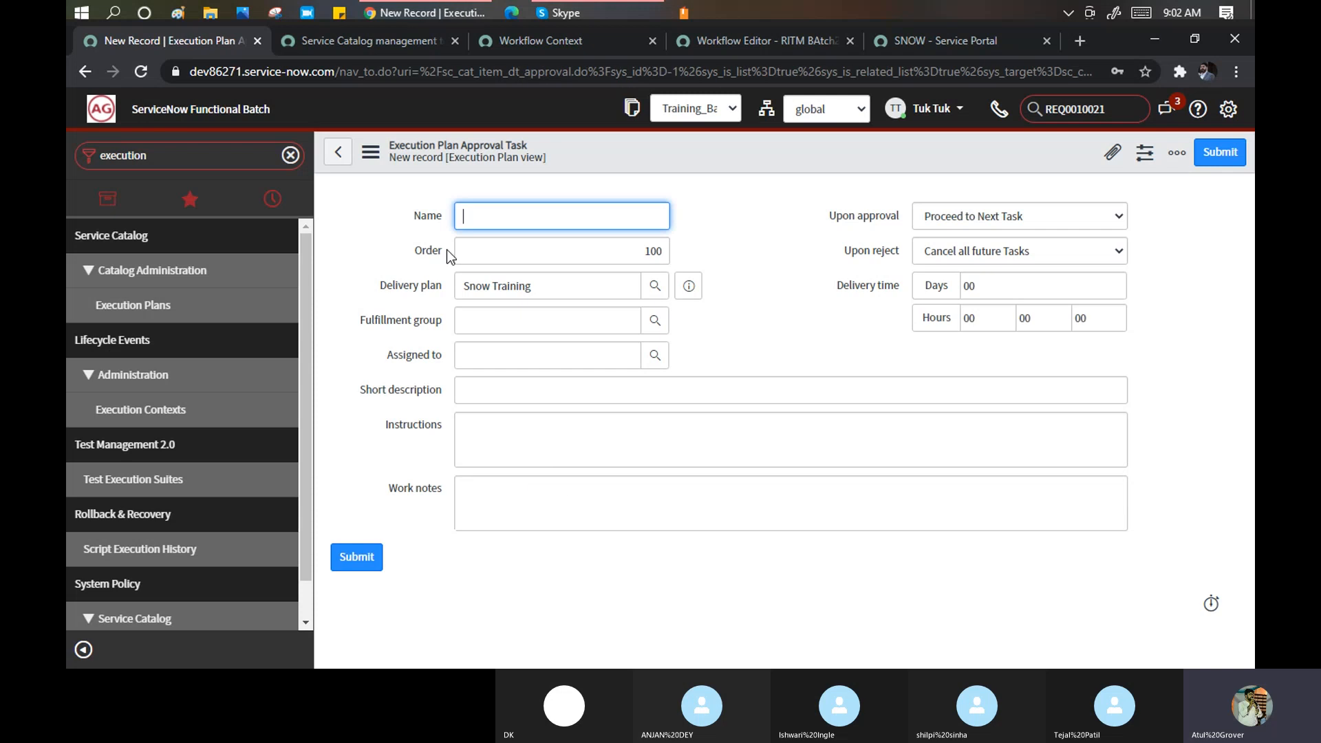
text(L)
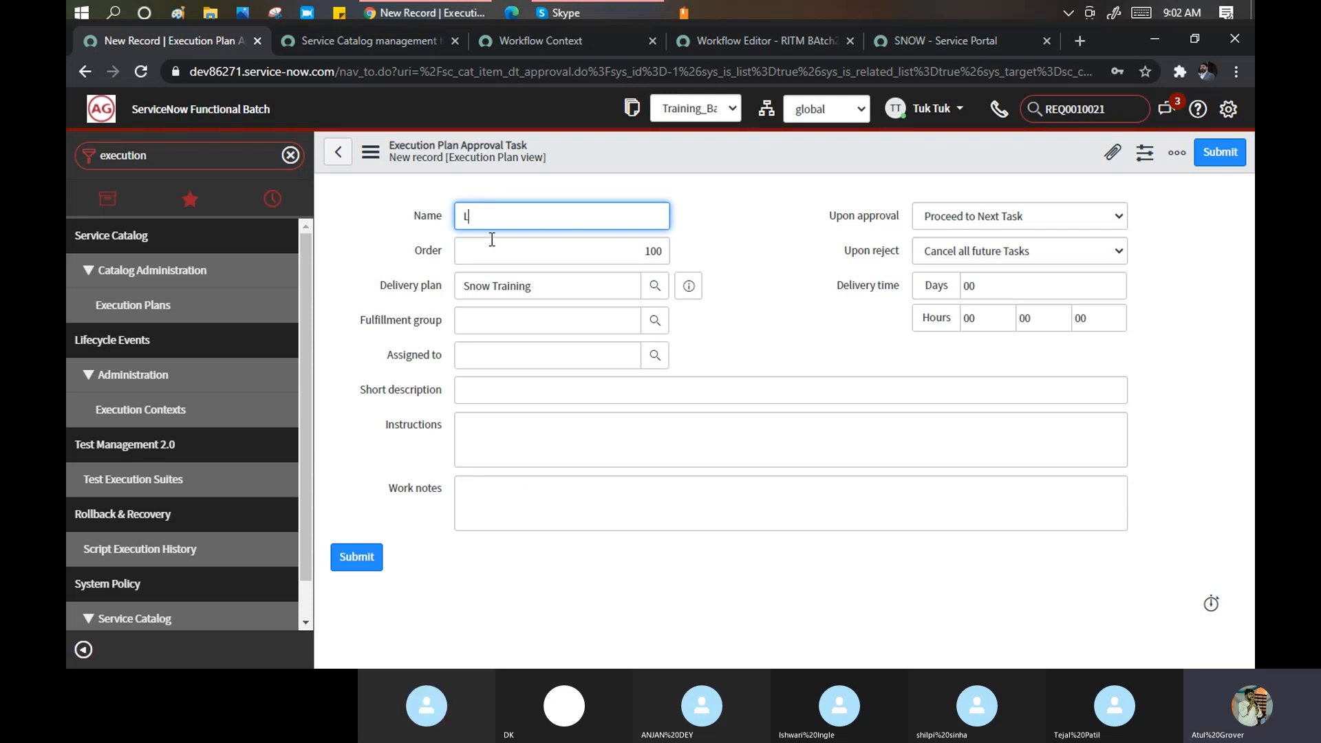
text(4 Approval)
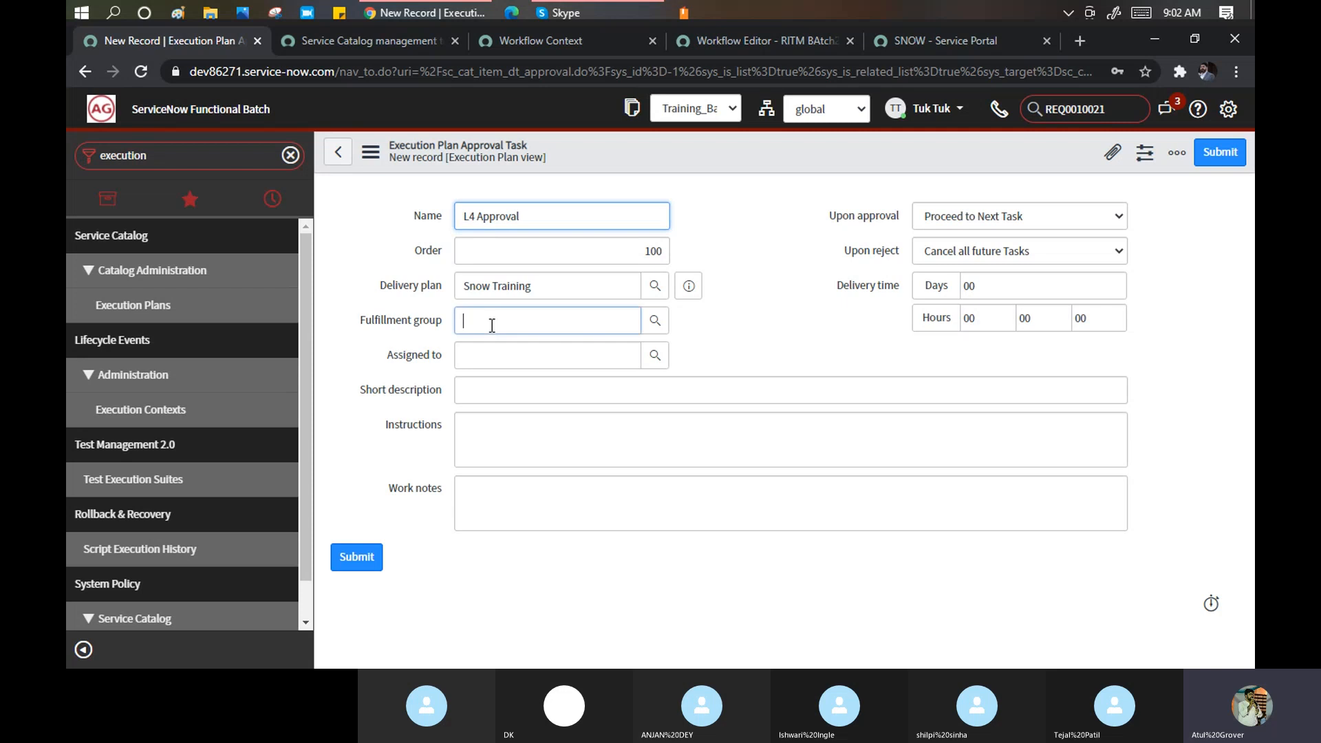
click(527, 331)
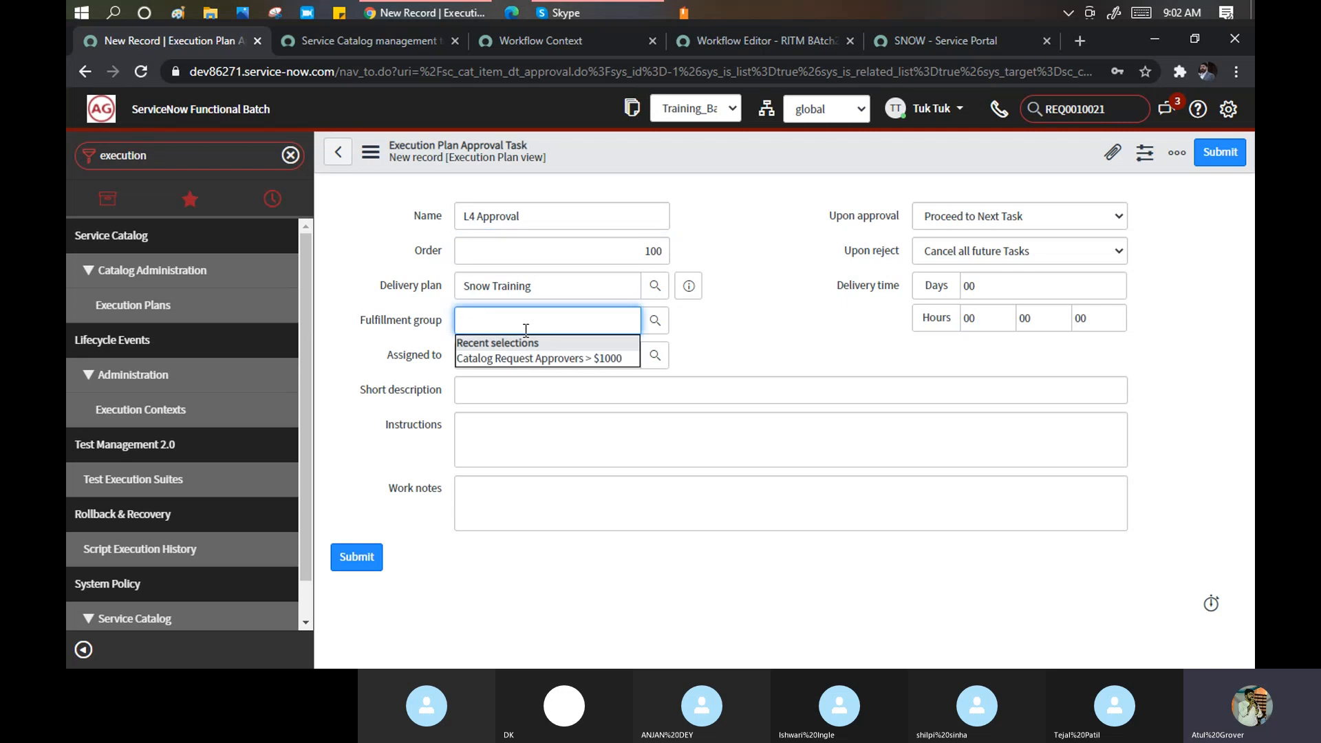
text(*)
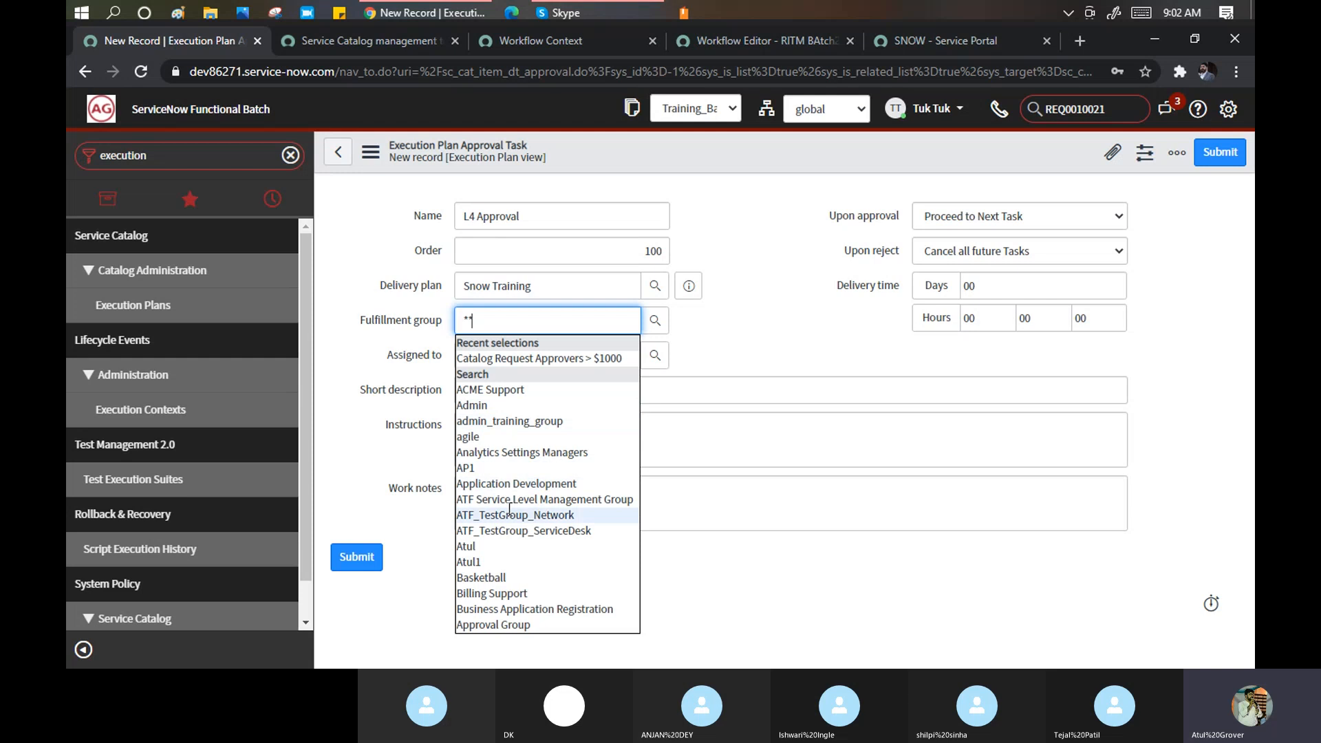
text(*)
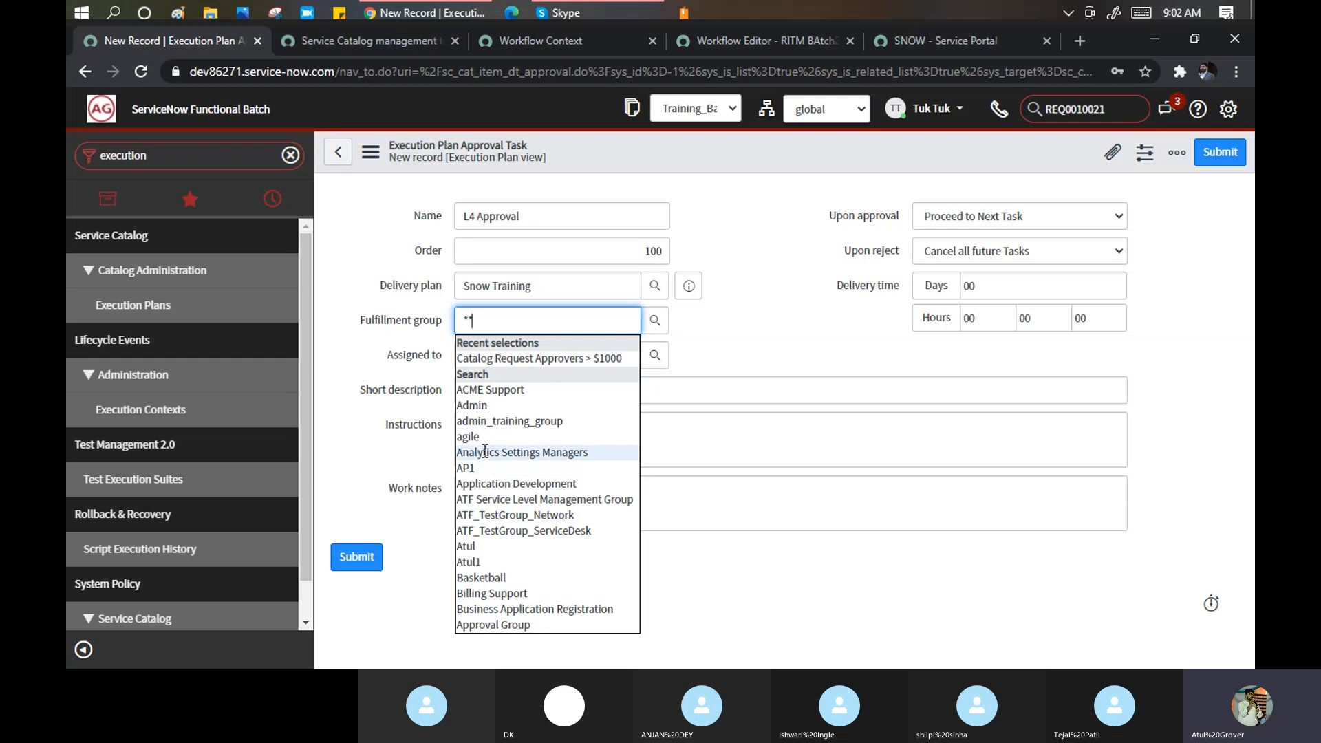
click(485, 389)
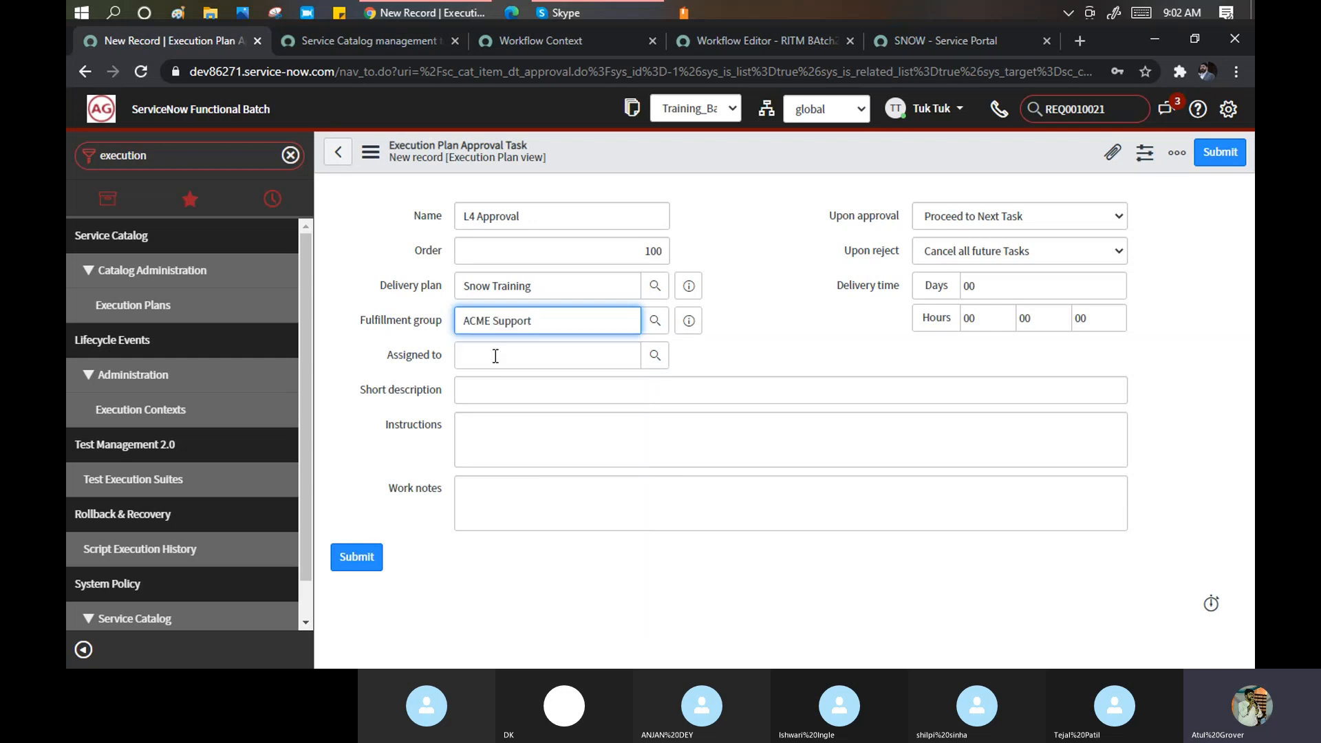
Enter L4 Approval as the approval task's short description, instructions and work notes.
click(499, 393)
text(L4 Approval)
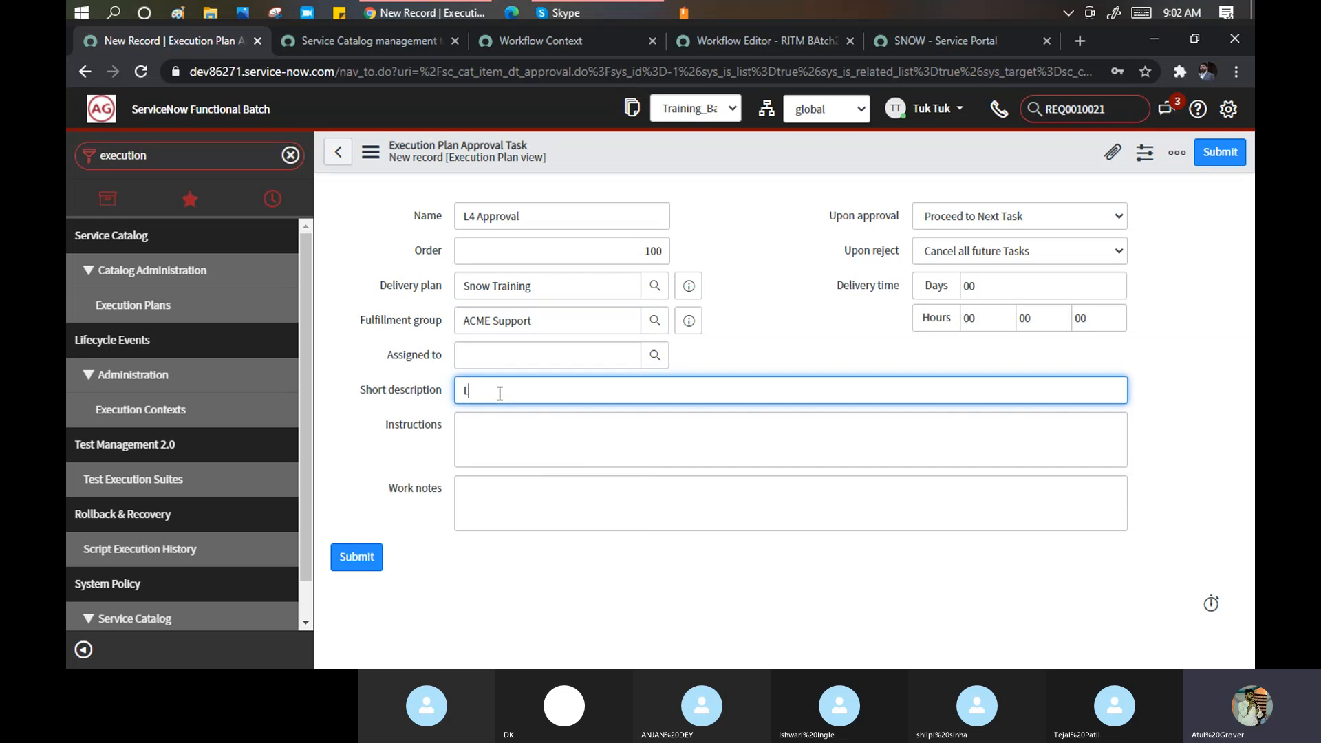
key(BackSpace)
key(BackSpace)
text(val)
key(ctrl+a)
key(ctrl+c)
click(523, 426)
key(ctrl+v)
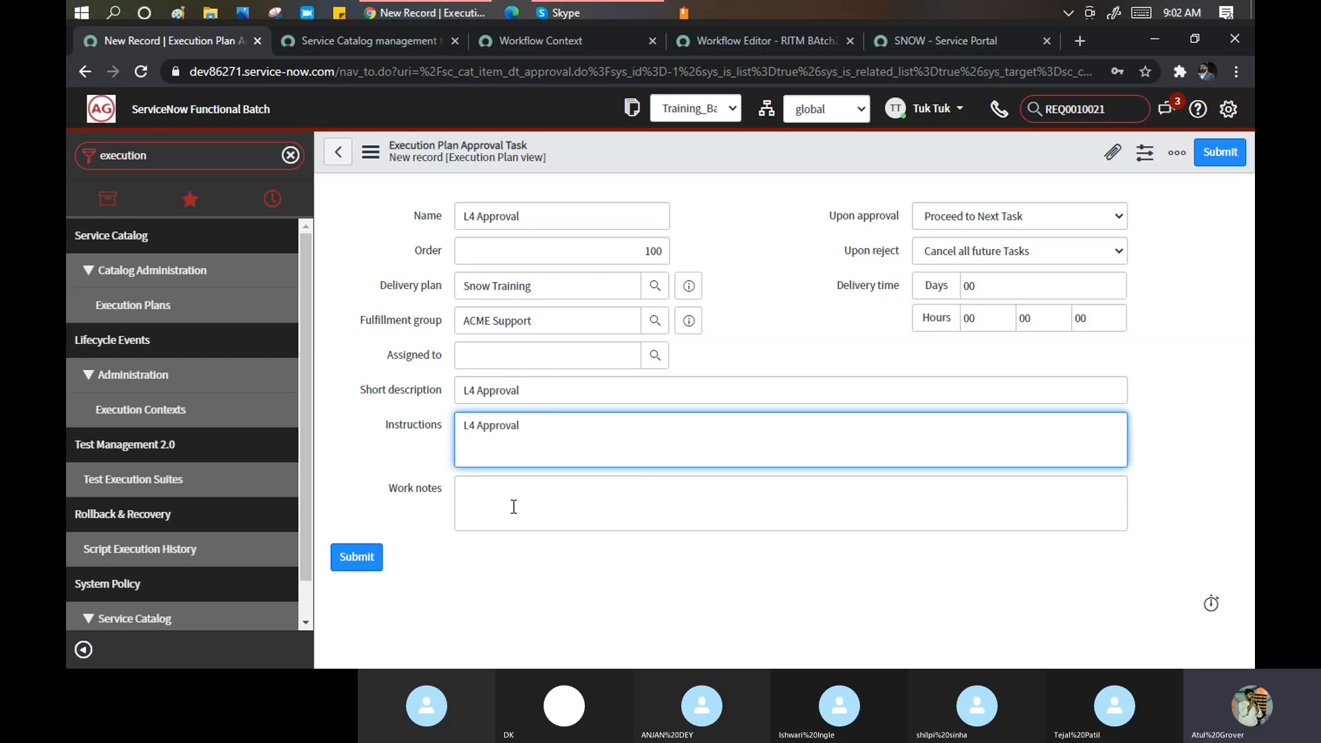
click(510, 503)
key(ctrl+v)
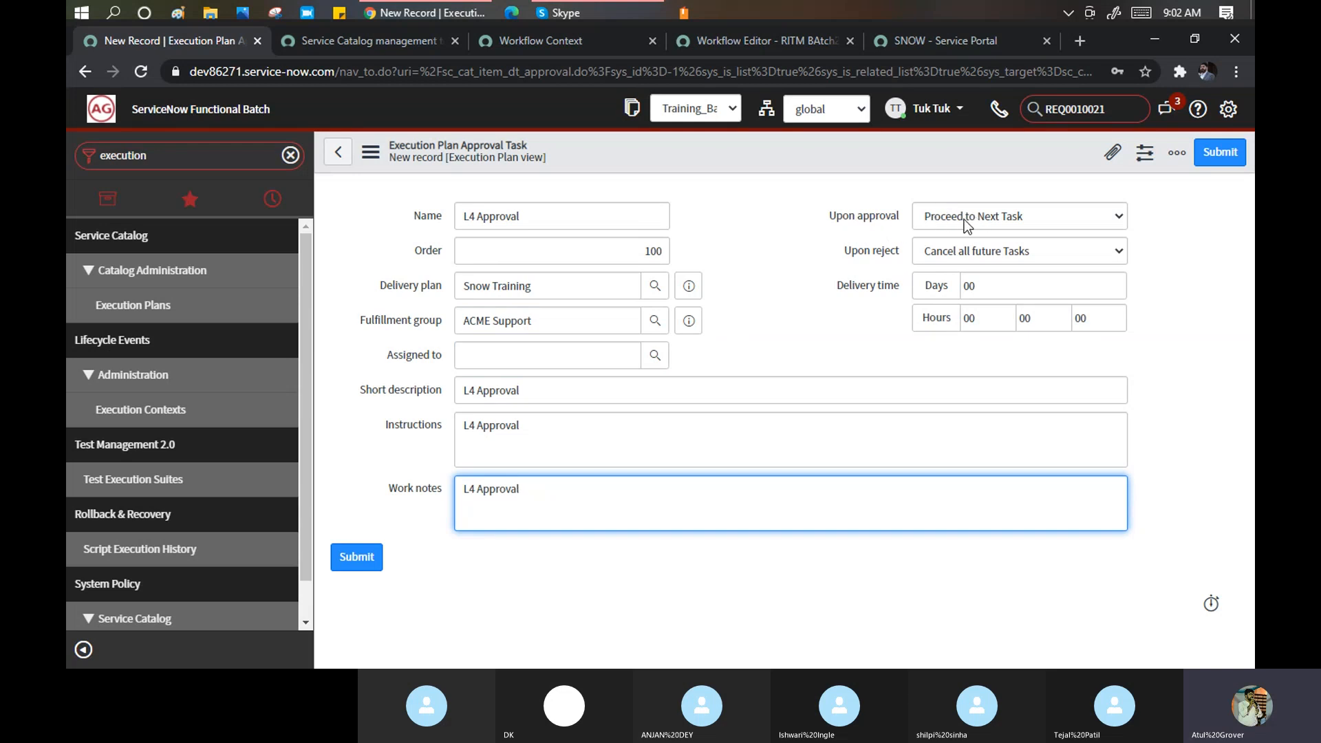
Choose Proceed to Next Task upon approval and Cancel all future Tasks upon reject, and submit the approval task.
click(996, 221)
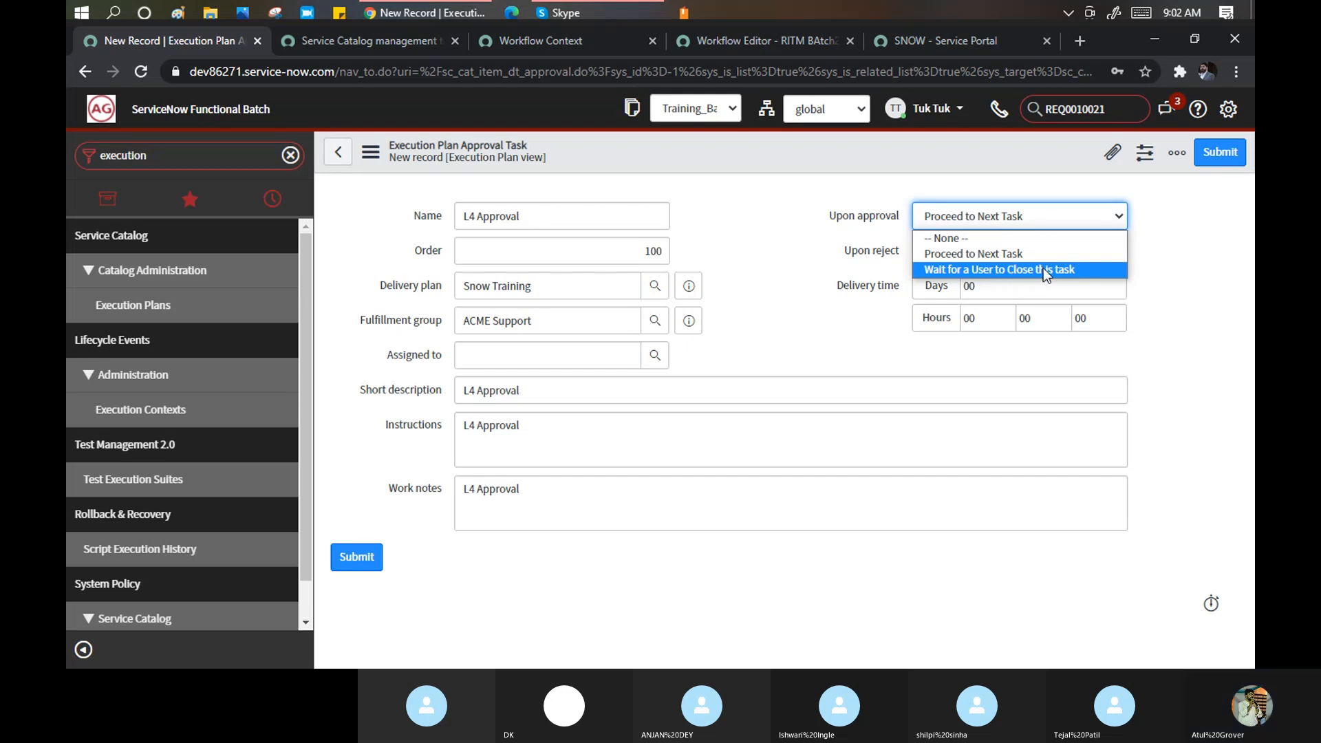
click(968, 255)
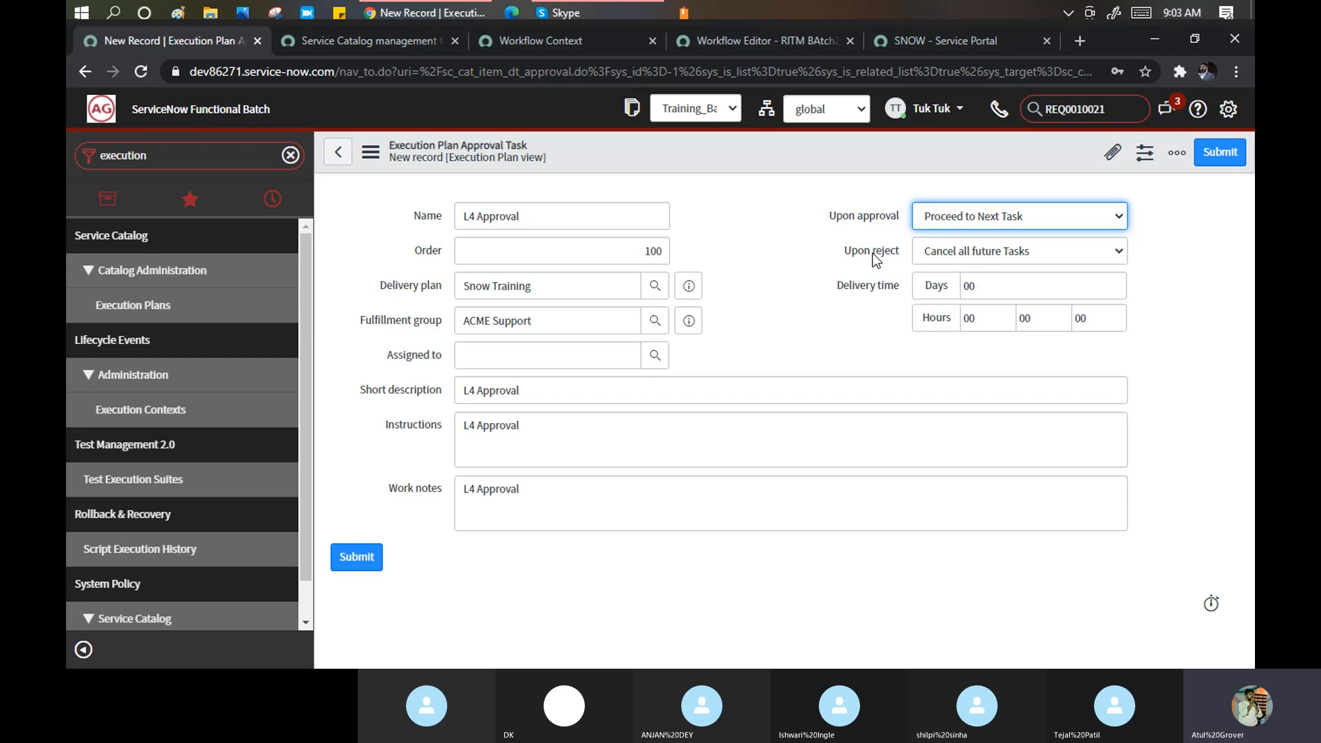
click(960, 263)
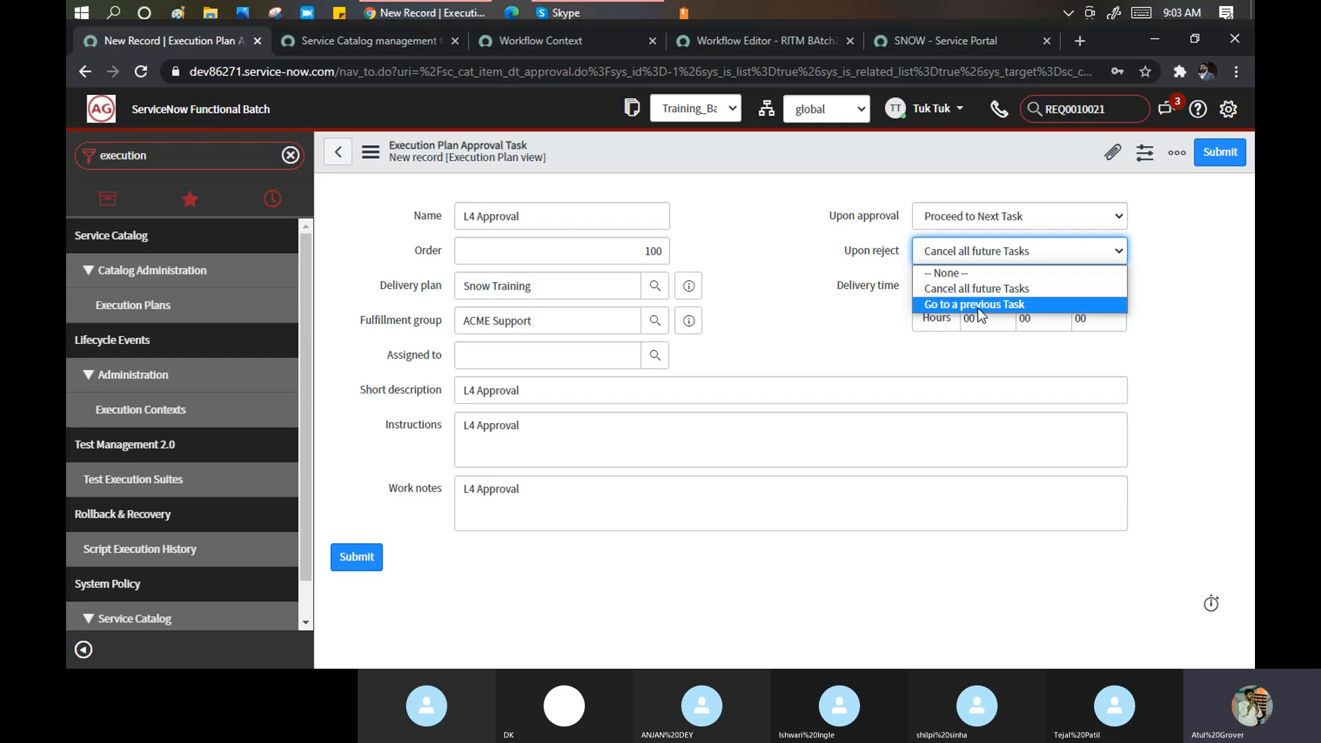
click(1001, 289)
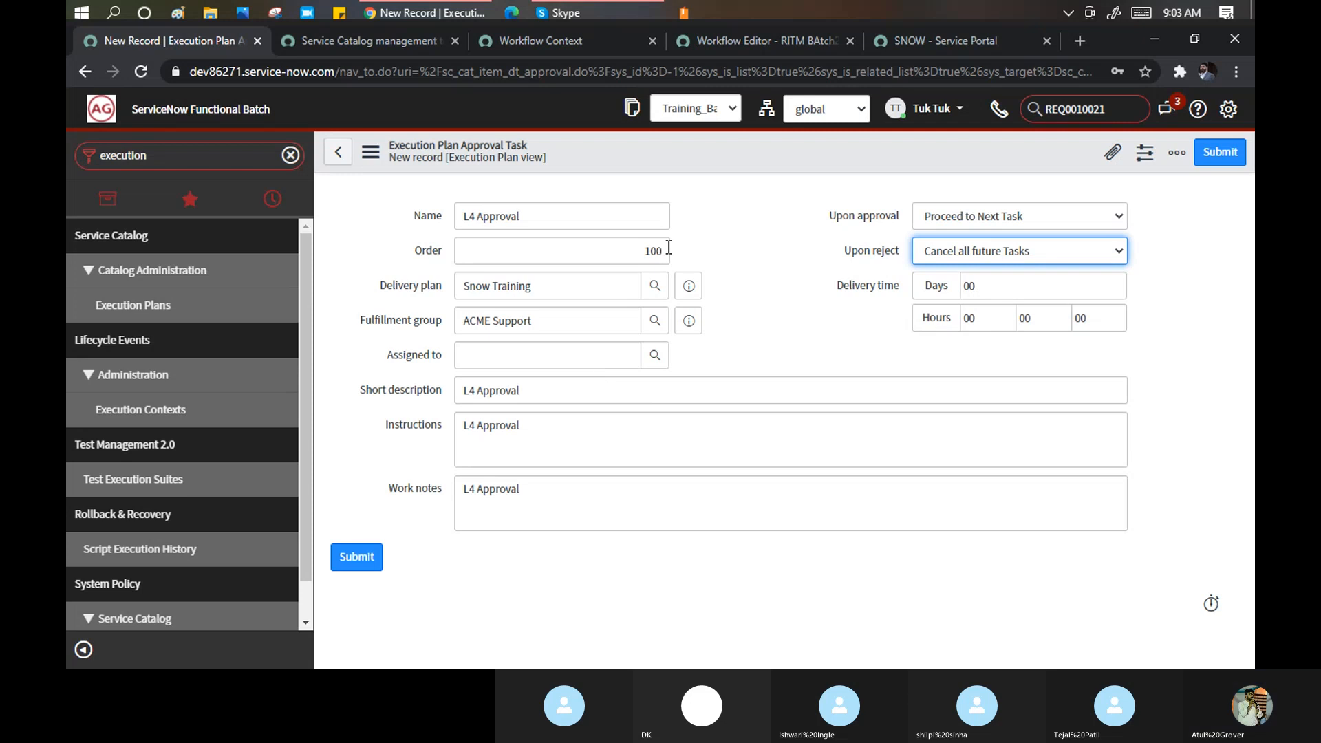
click(356, 558)
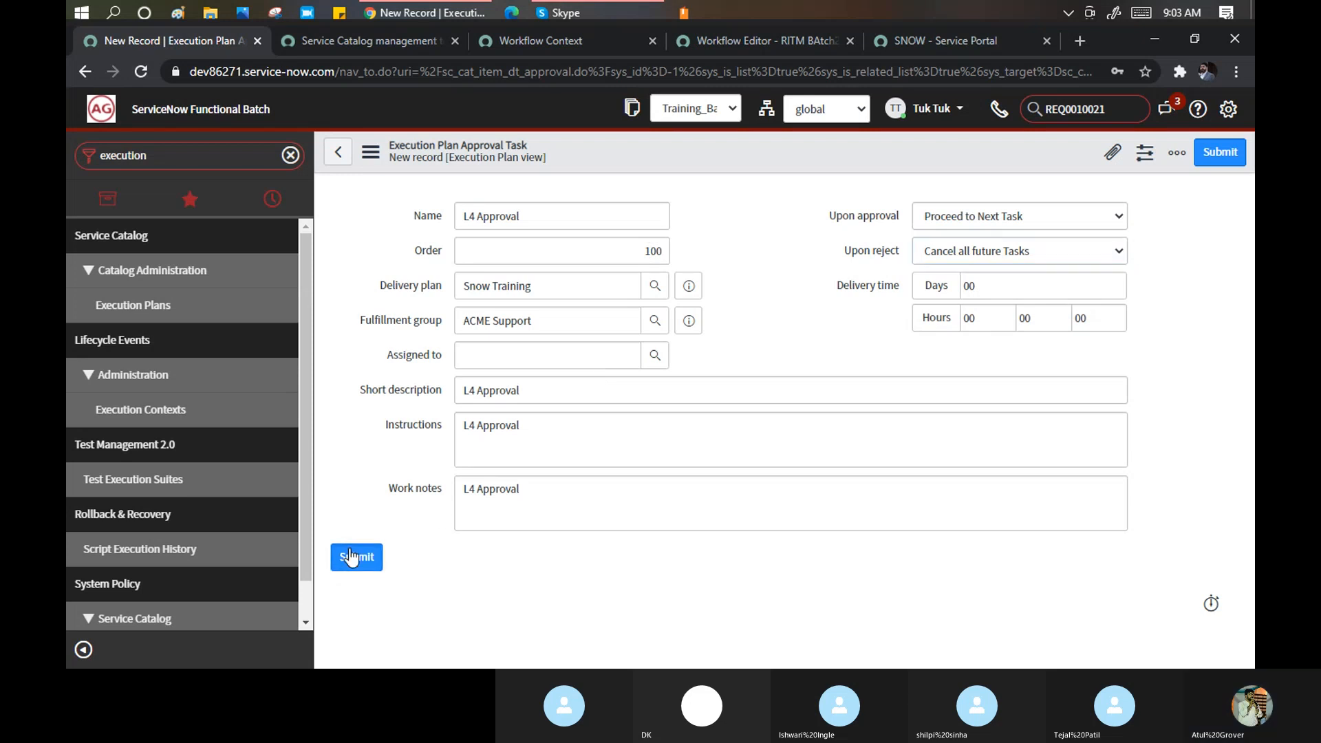
Check the RITM BAtch2 workflow, and start a new Snow Training plan task named Fee recepit with HR Leadership as fulfillment group.
click(774, 39)
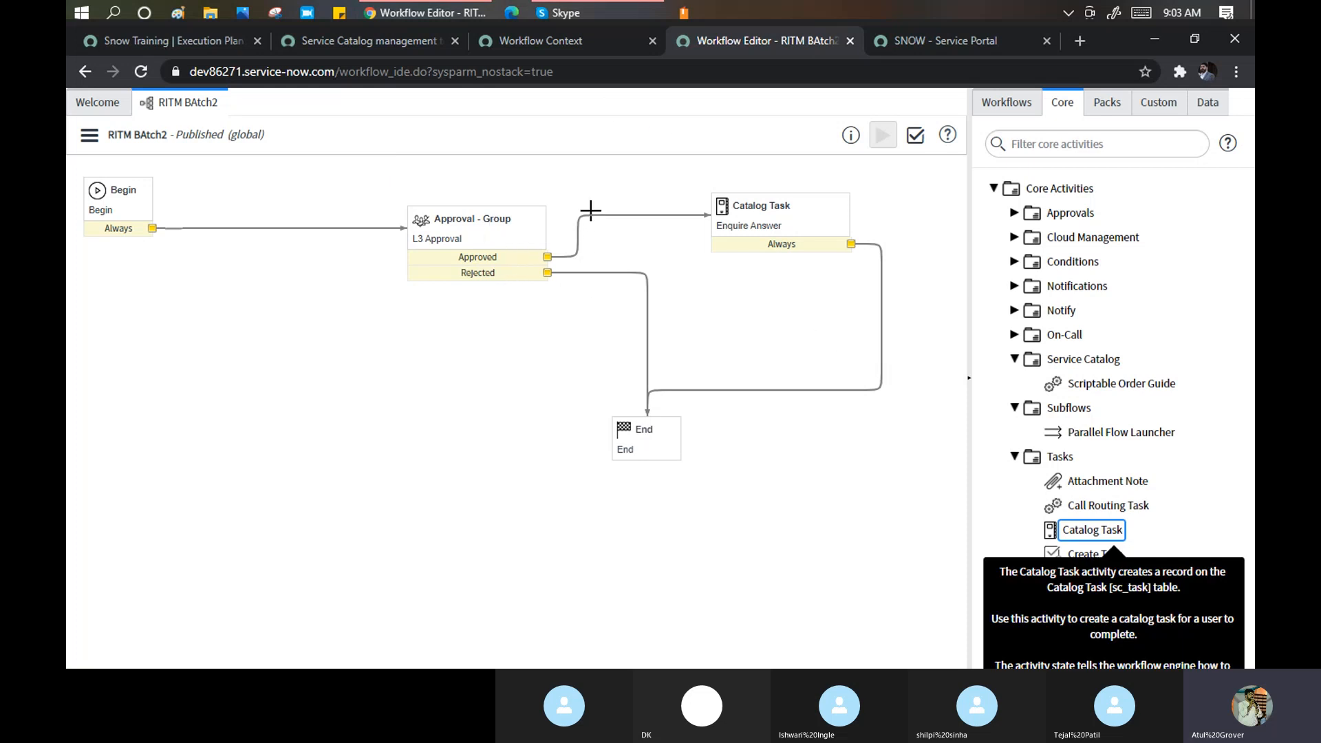
click(173, 40)
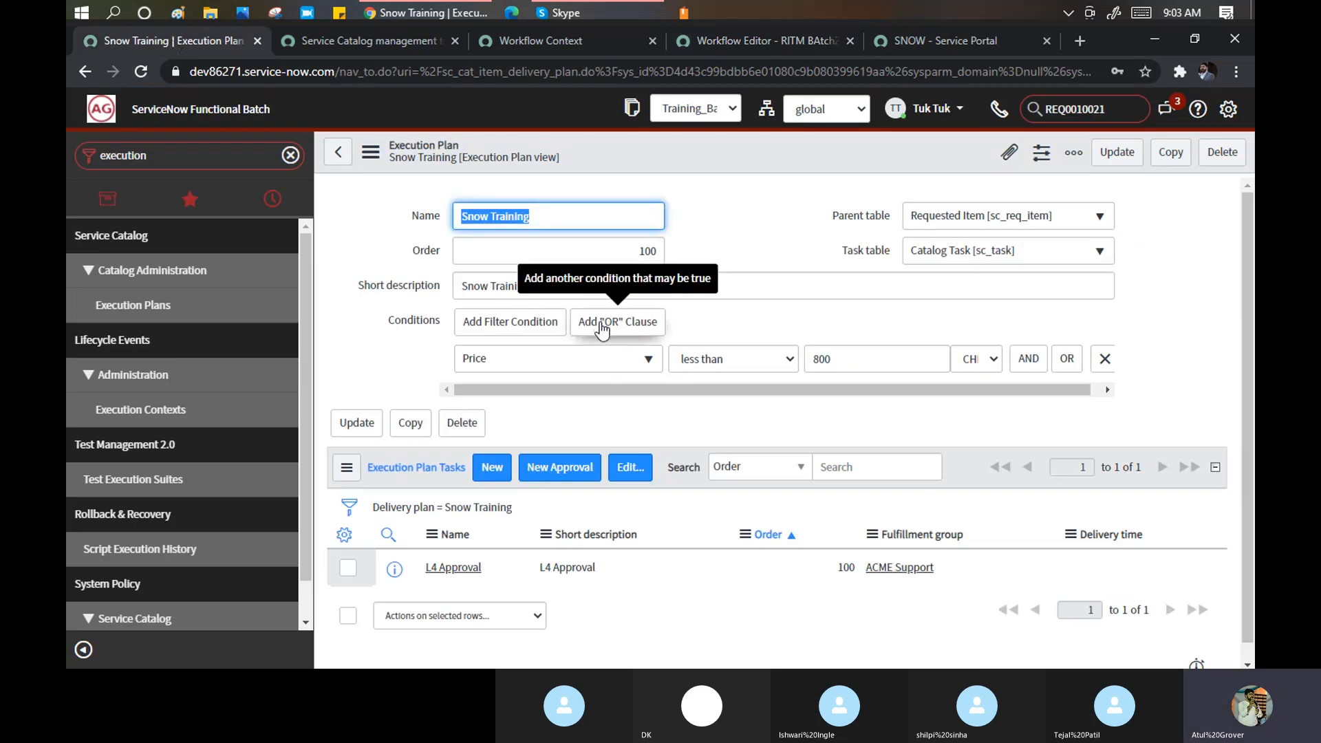
scroll(887, 411, down, 1)
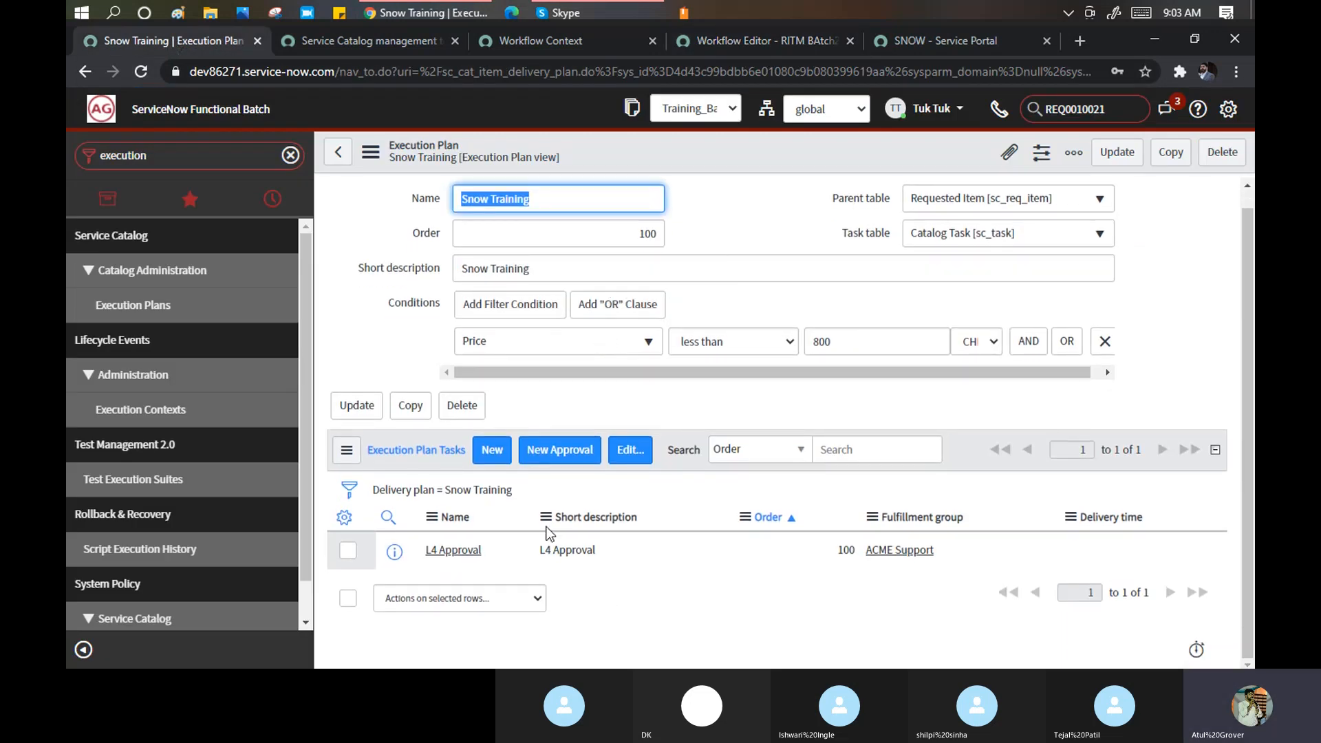
click(491, 451)
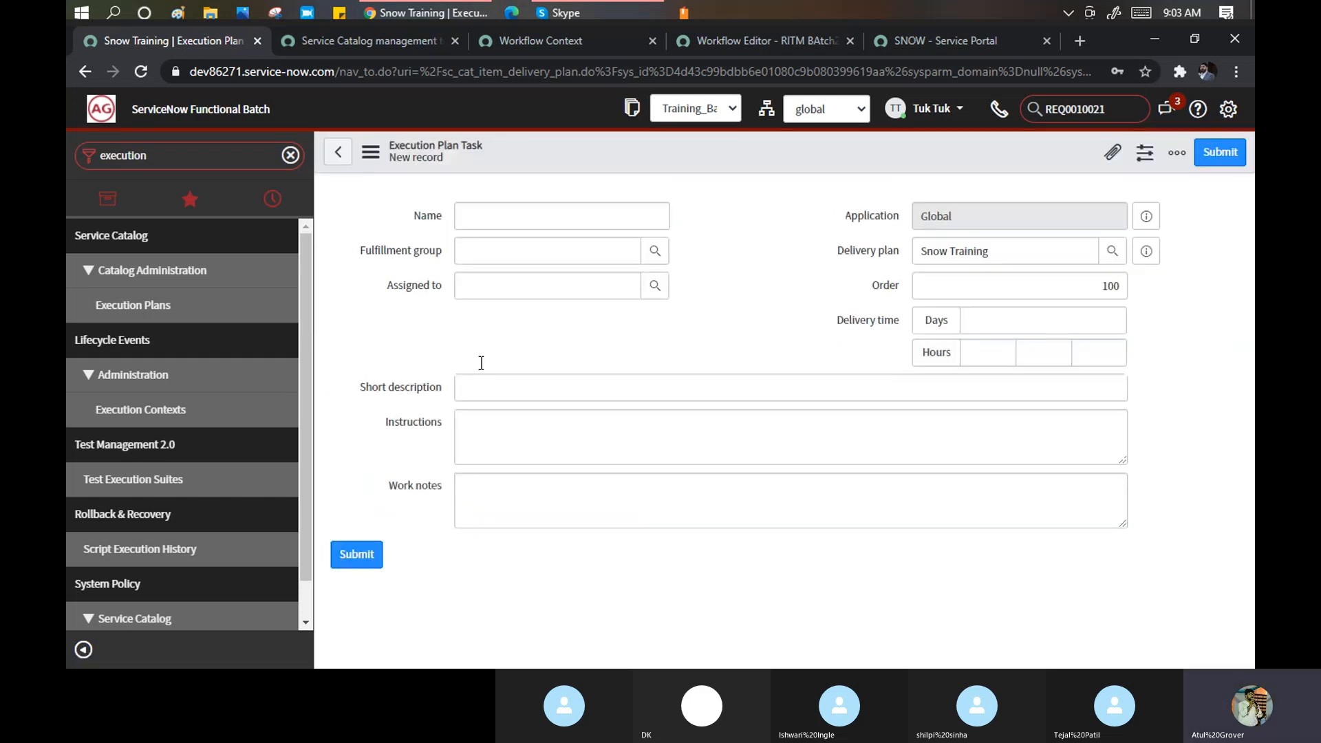
click(477, 218)
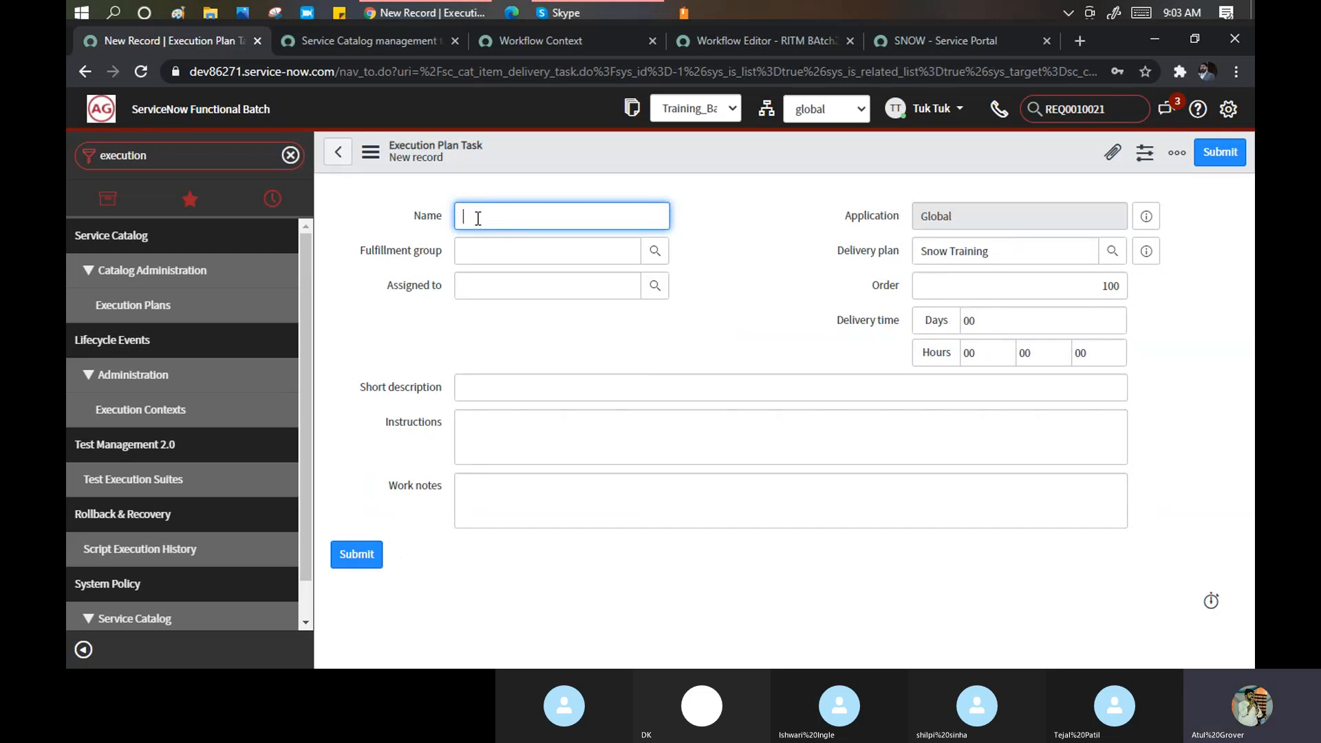
text(Fee De)
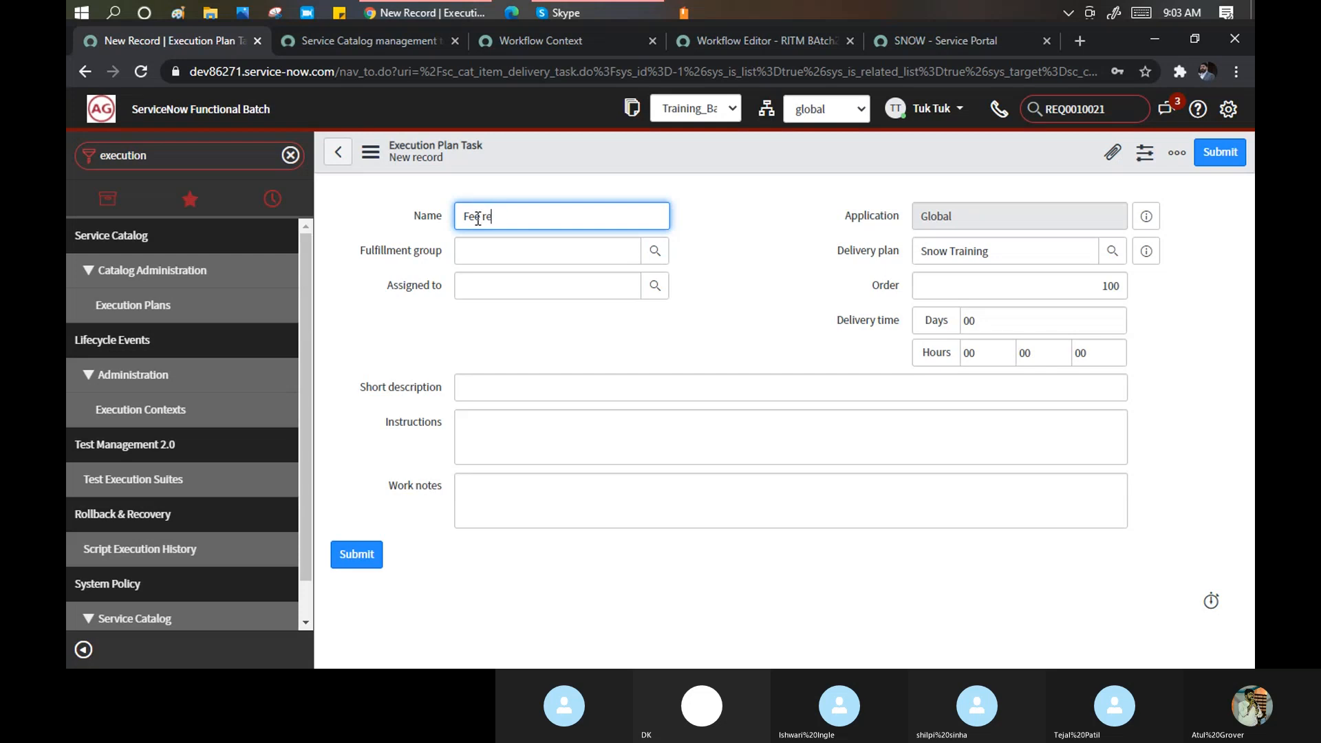
text(cepit)
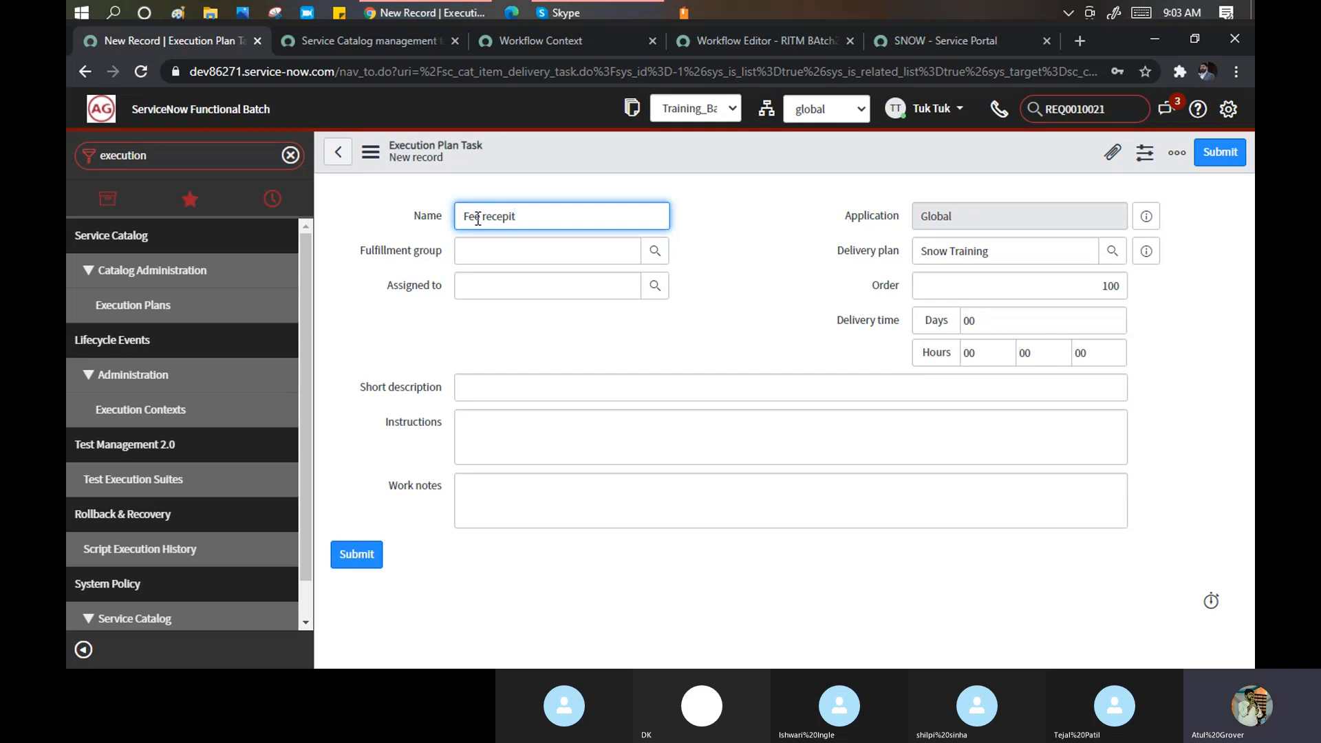
click(484, 247)
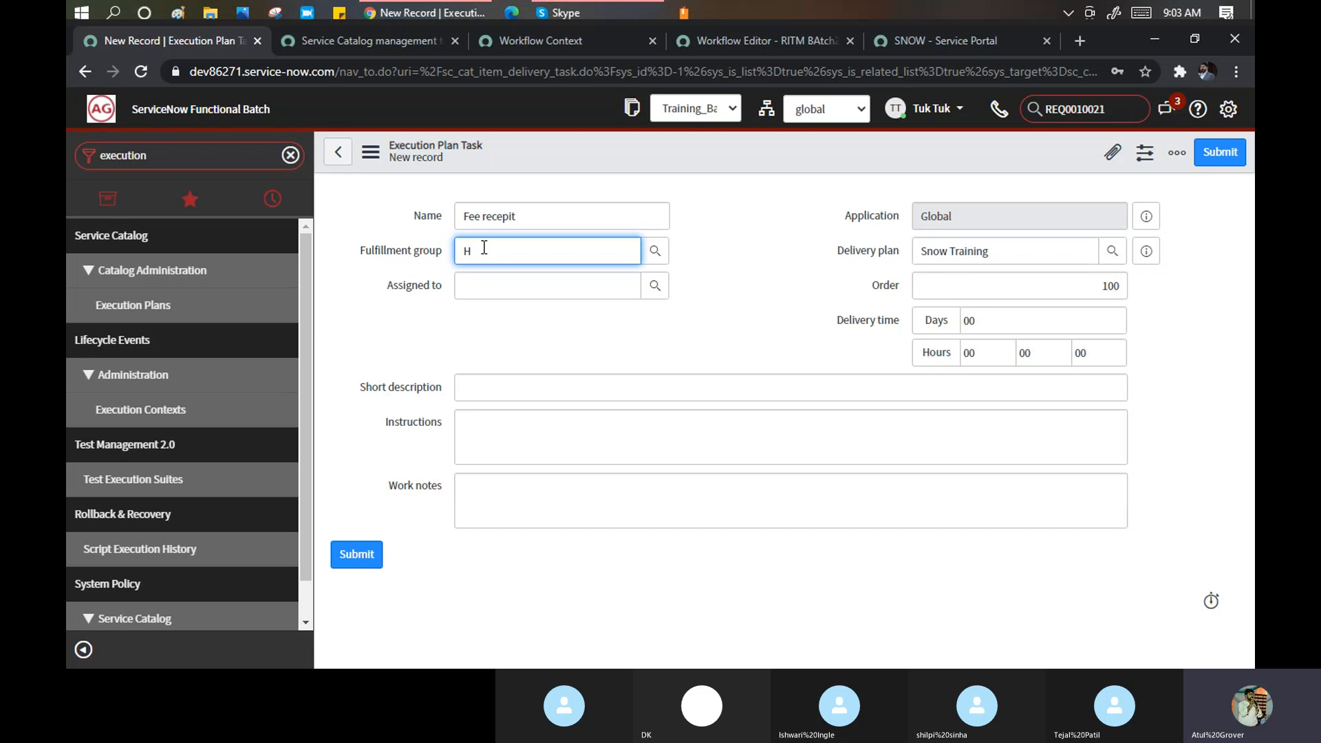
click(486, 413)
click(1101, 286)
key(BackSpace)
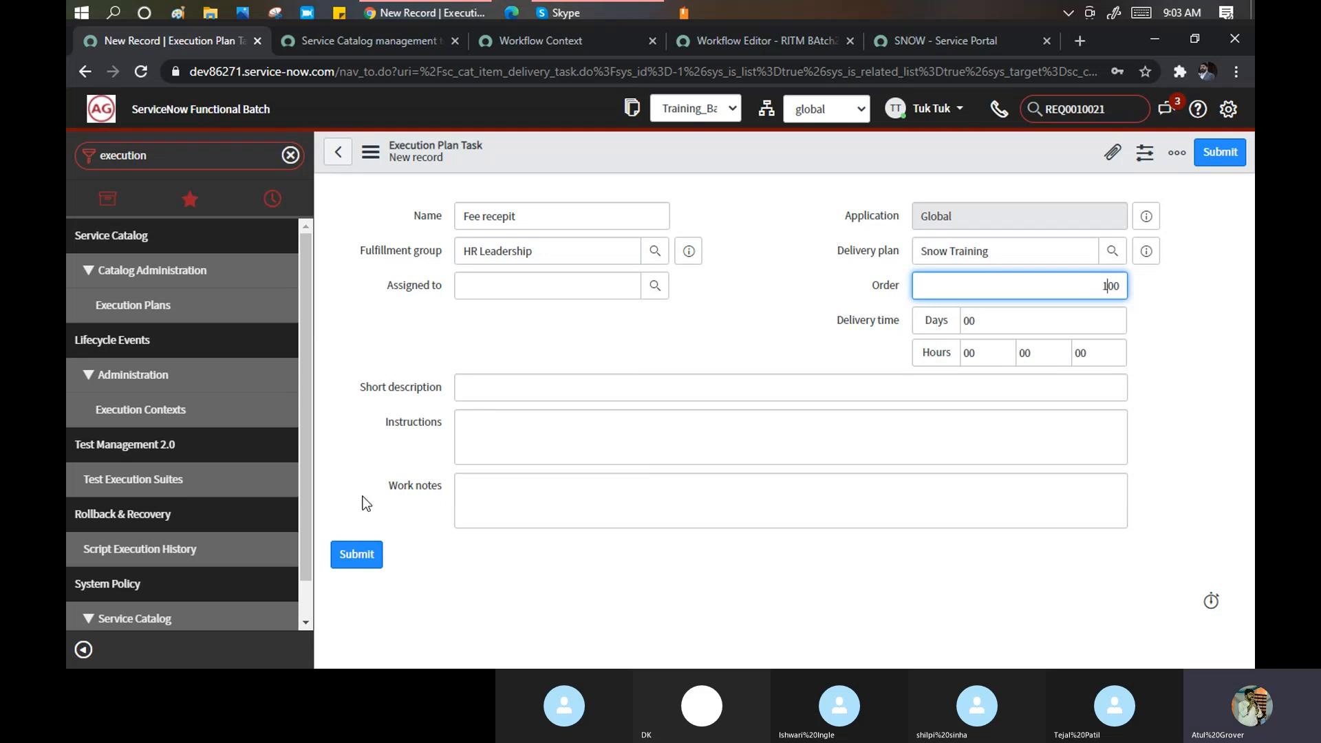
Copy the name Fee recepit into the task's short description, instructions and work notes, and submit the task.
click(427, 215)
key(ctrl+c)
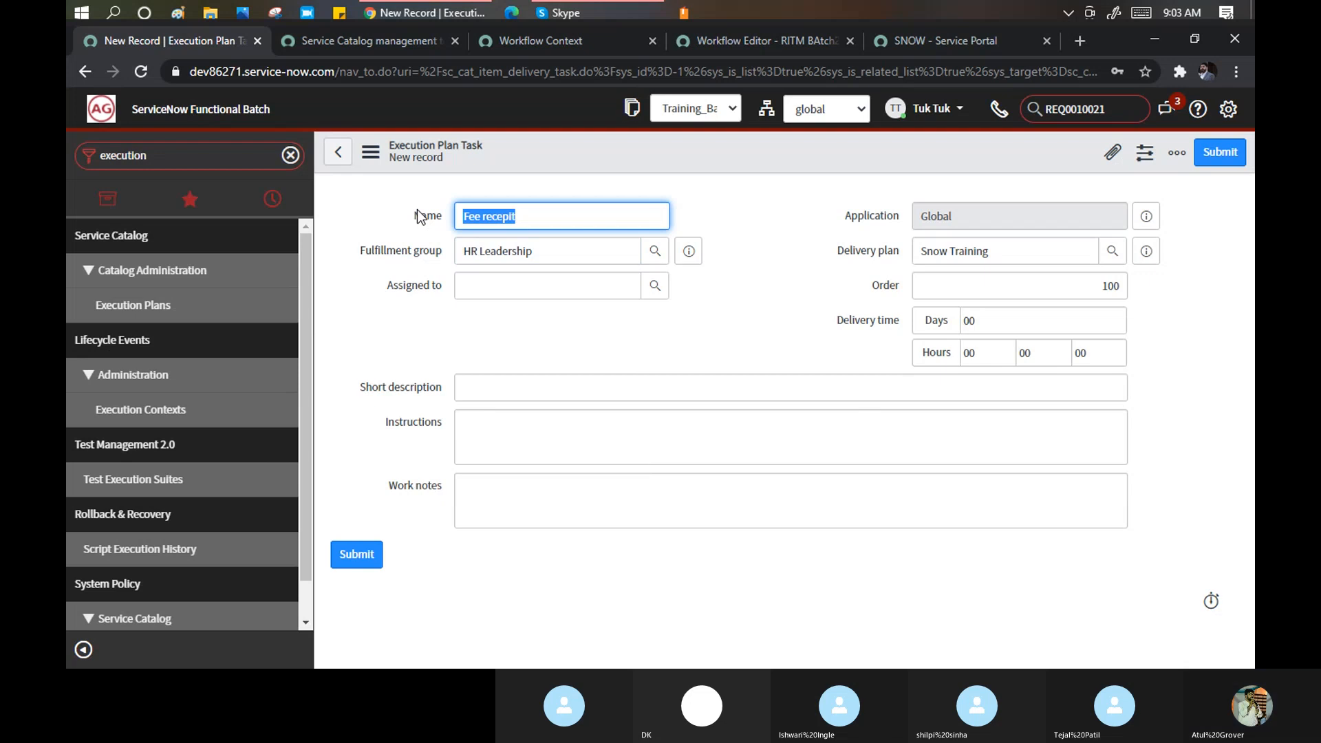
click(494, 383)
key(ctrl+v)
click(494, 427)
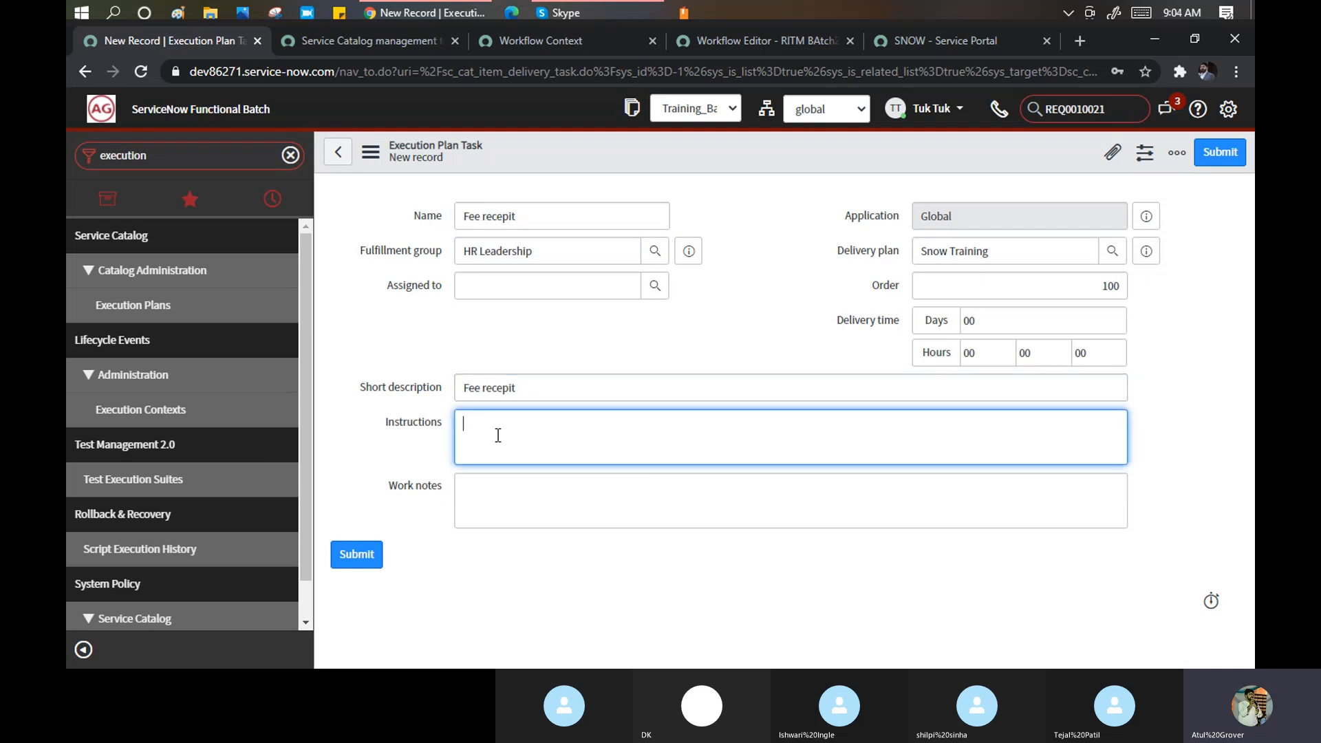
key(ctrl+v)
click(490, 486)
key(ctrl+v)
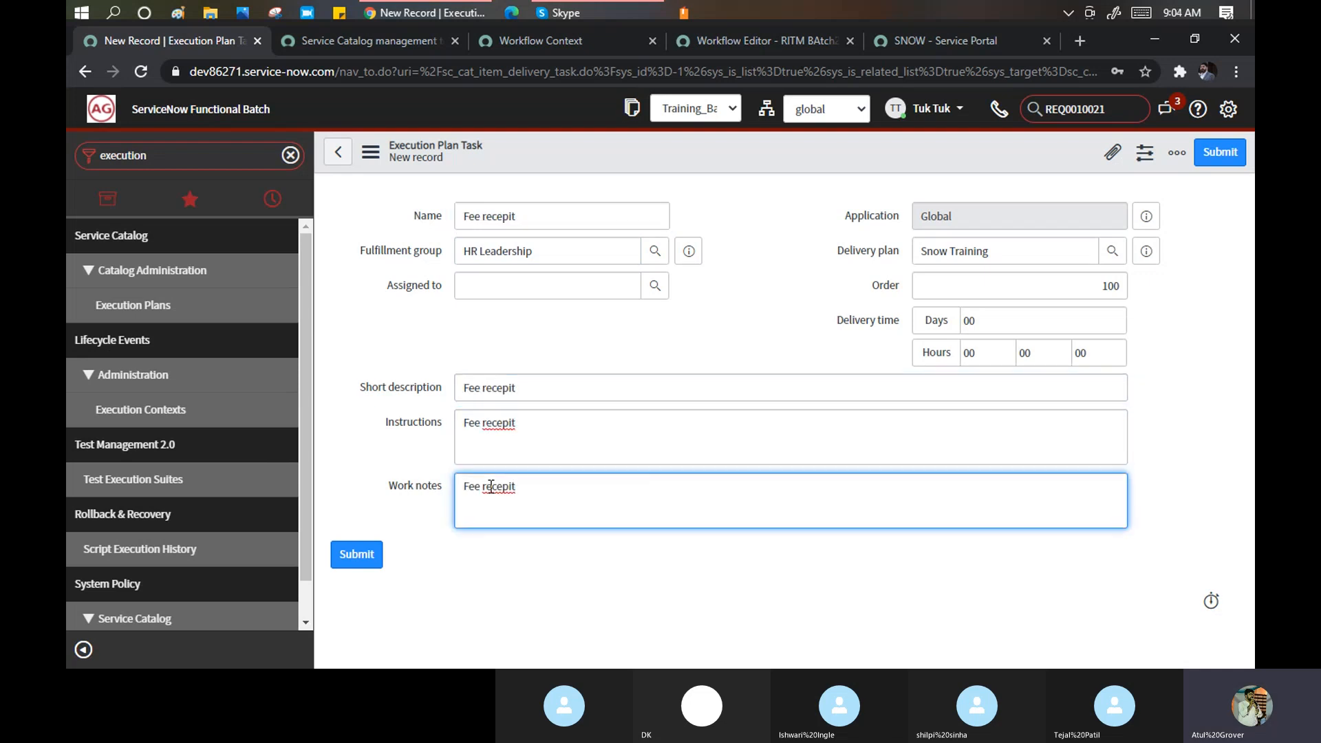
click(344, 559)
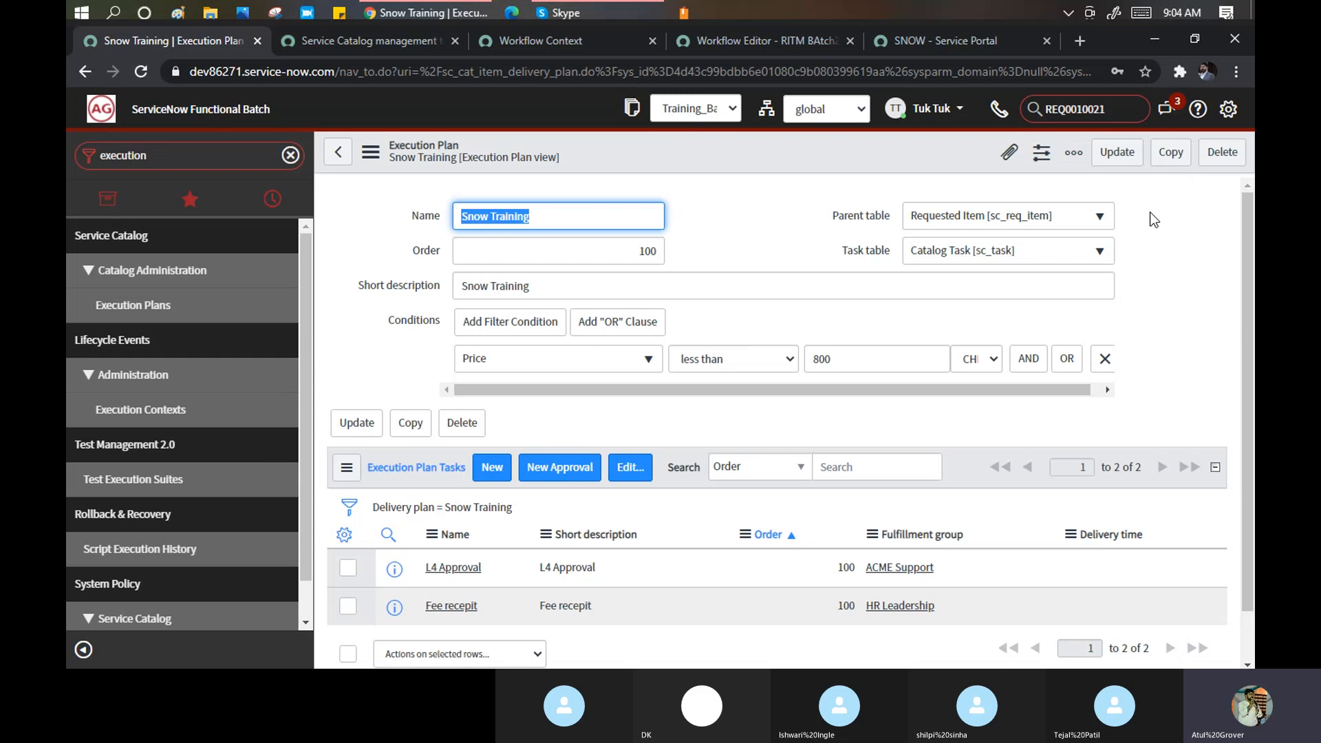
Save the Snow Training execution plan.
click(193, 156)
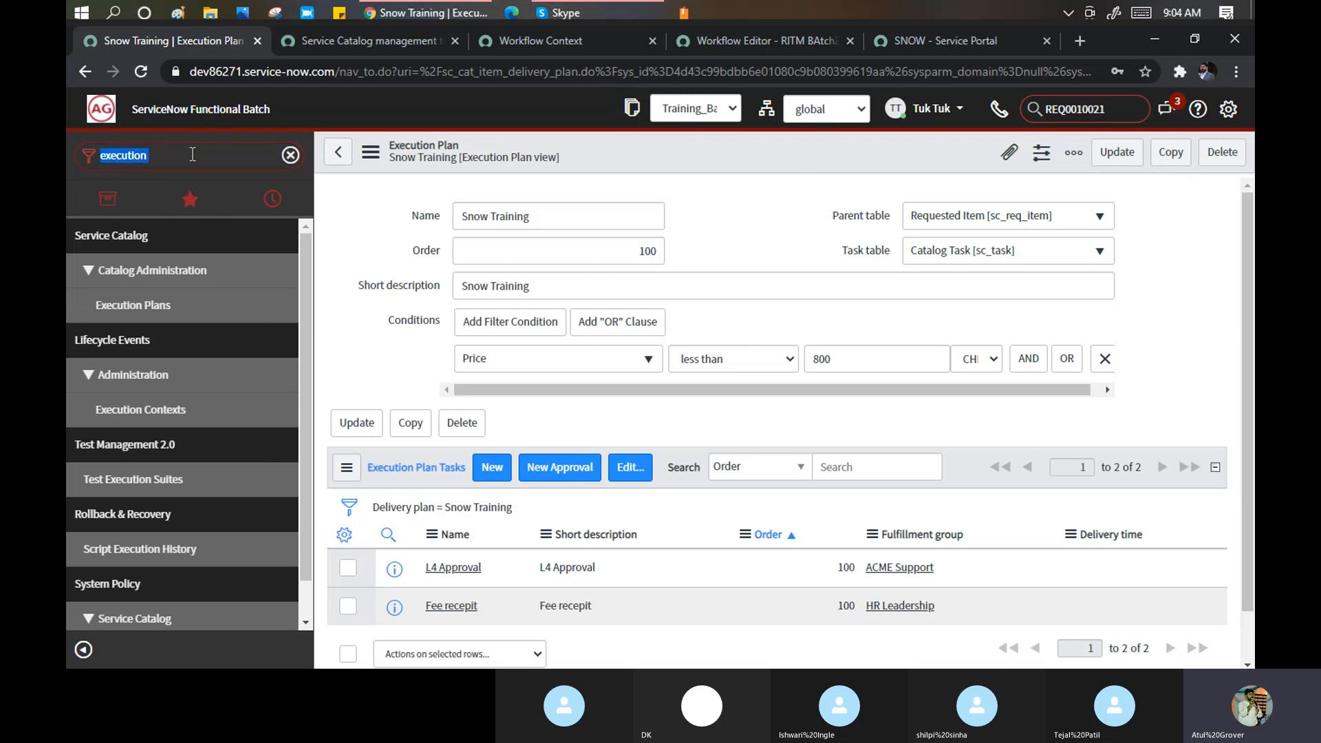
right_click(802, 146)
click(829, 156)
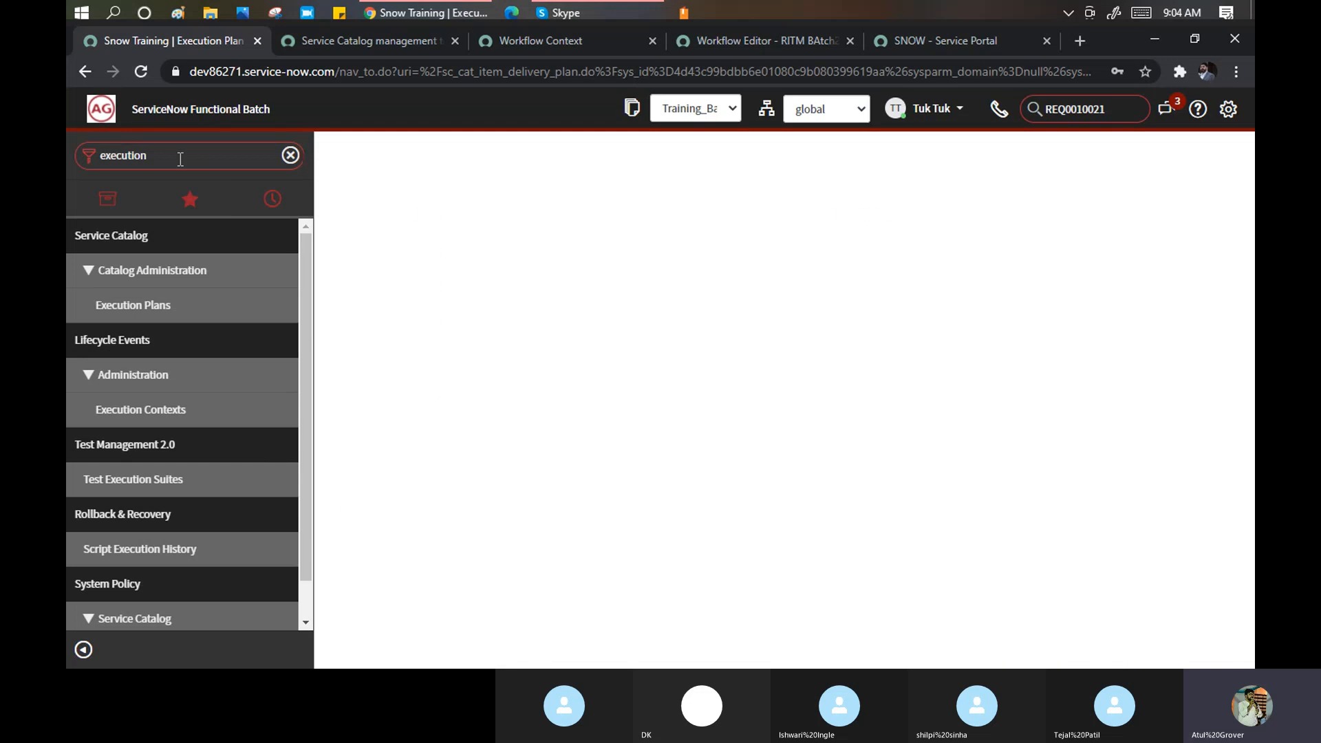
Filter the navigator's module list by main.
click(180, 159)
click(180, 159)
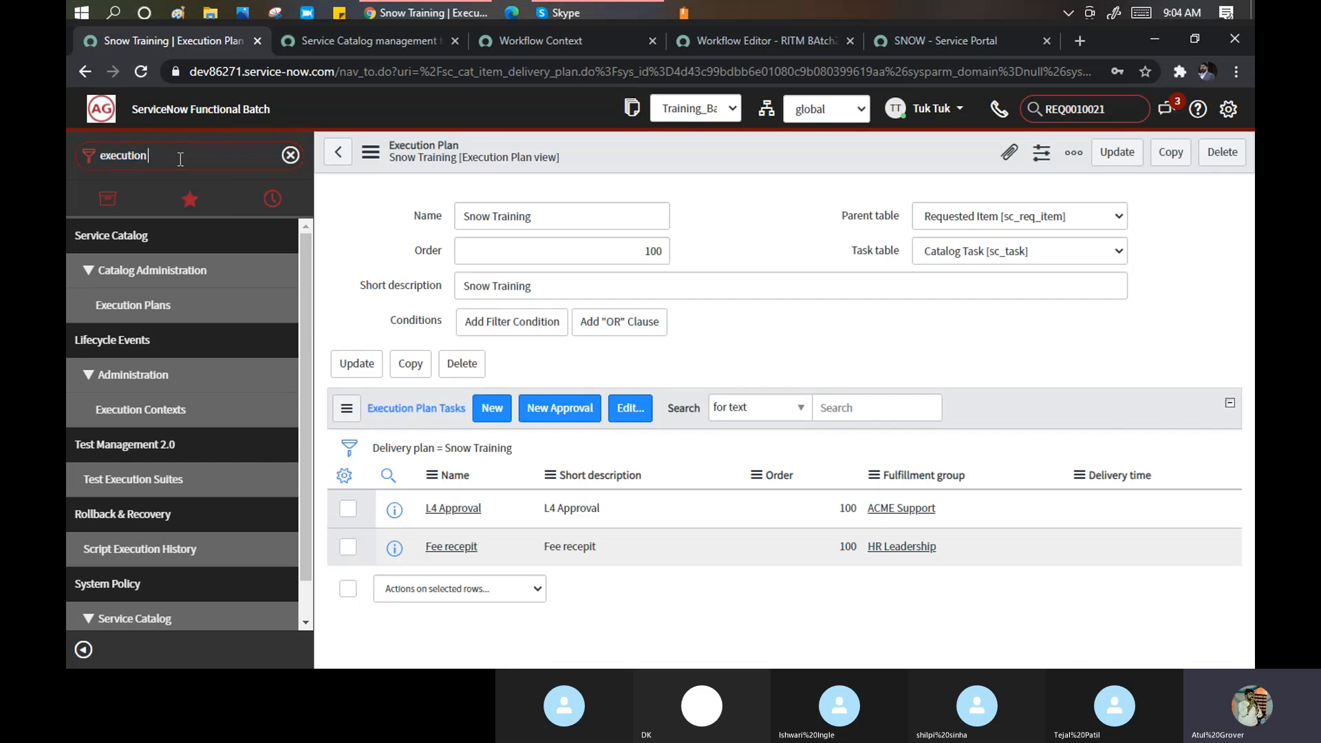
click(180, 159)
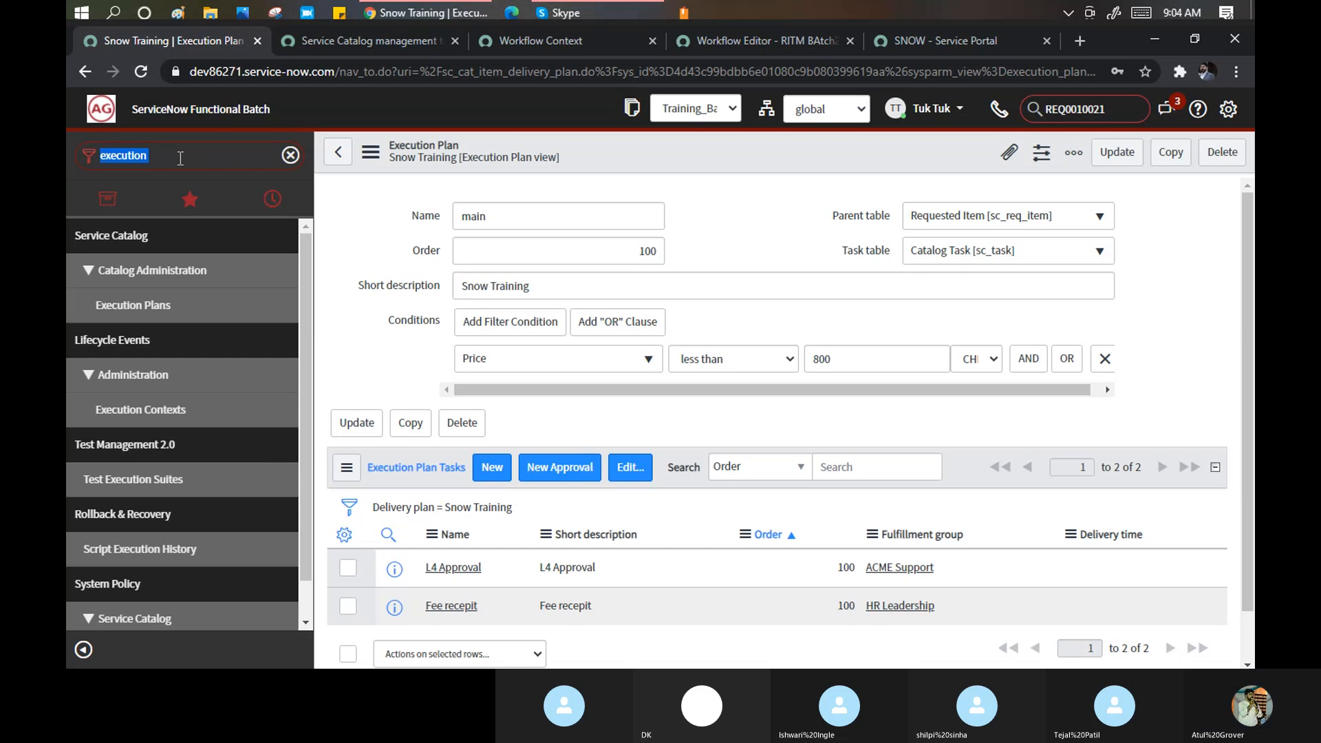
text(main)
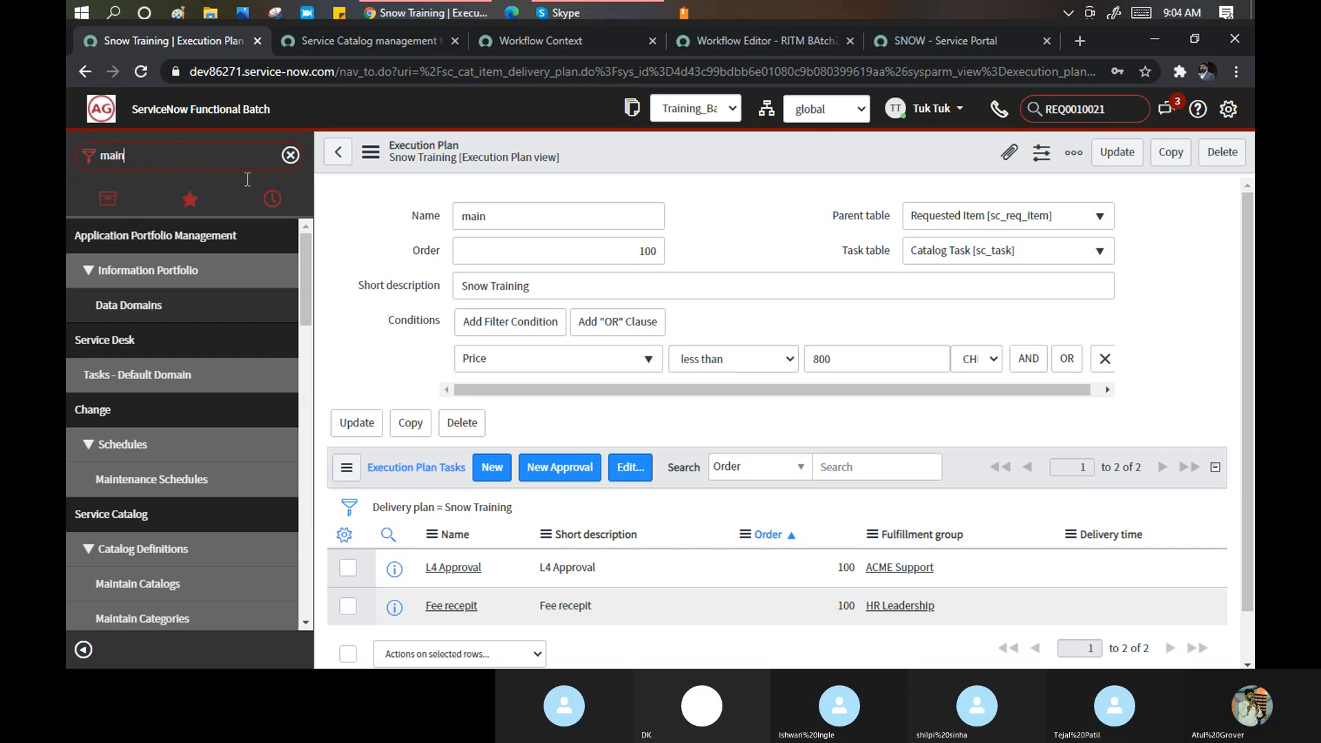
Rename the execution plan as SNOW Batch and save the record.
click(521, 222)
drag(521, 222, 443, 210)
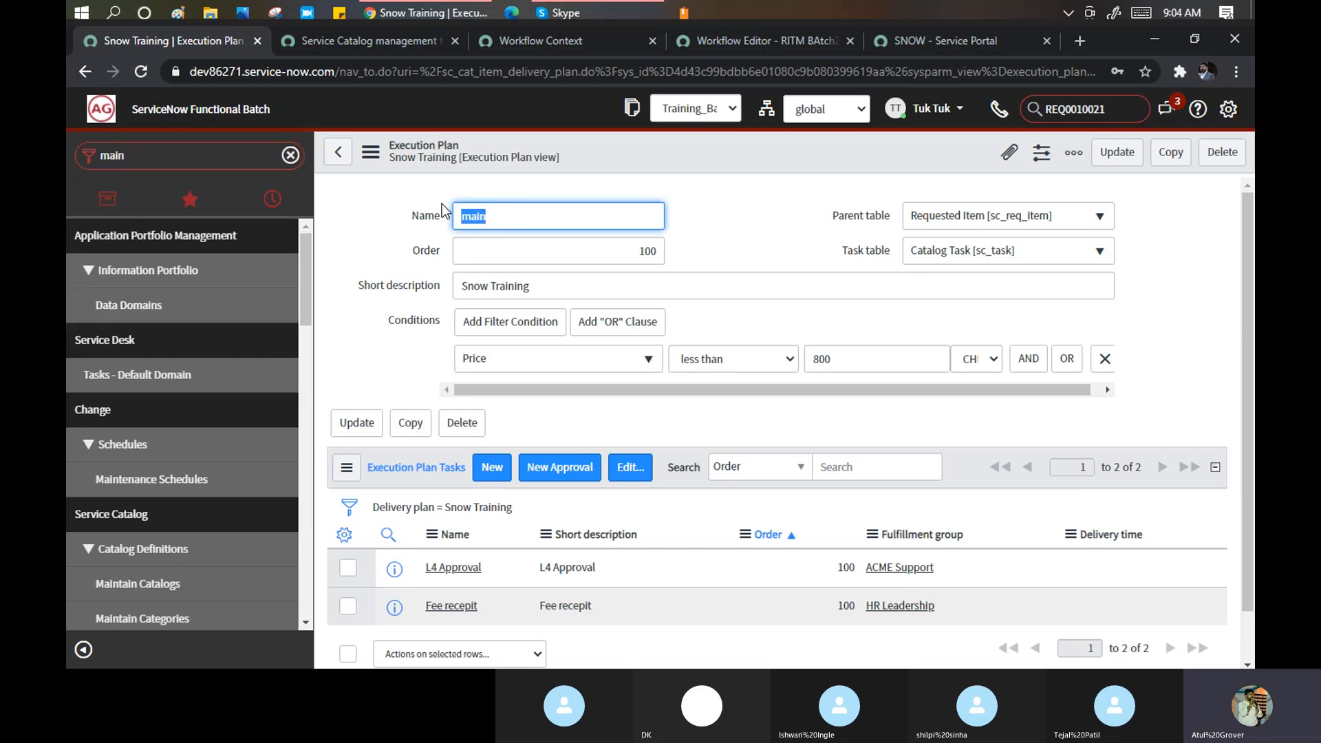
text(SNOW)
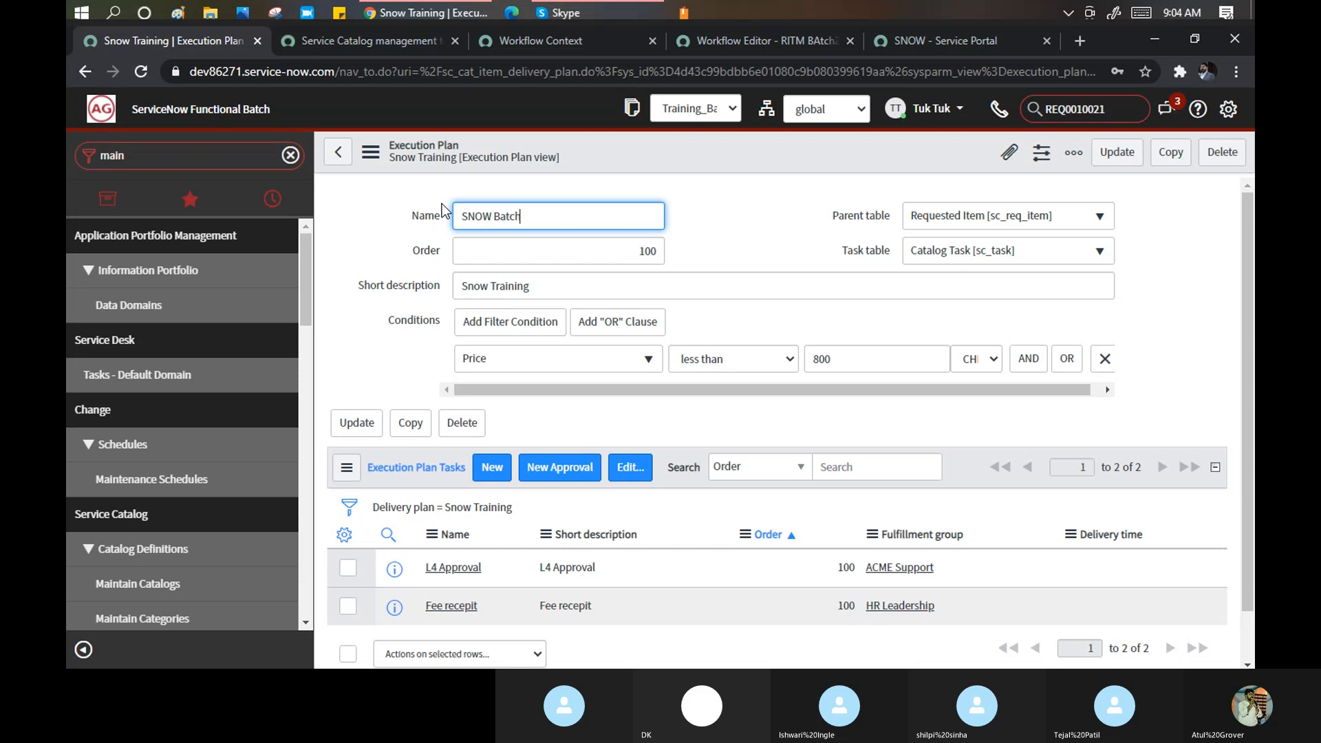
text( Batch)
click(1118, 153)
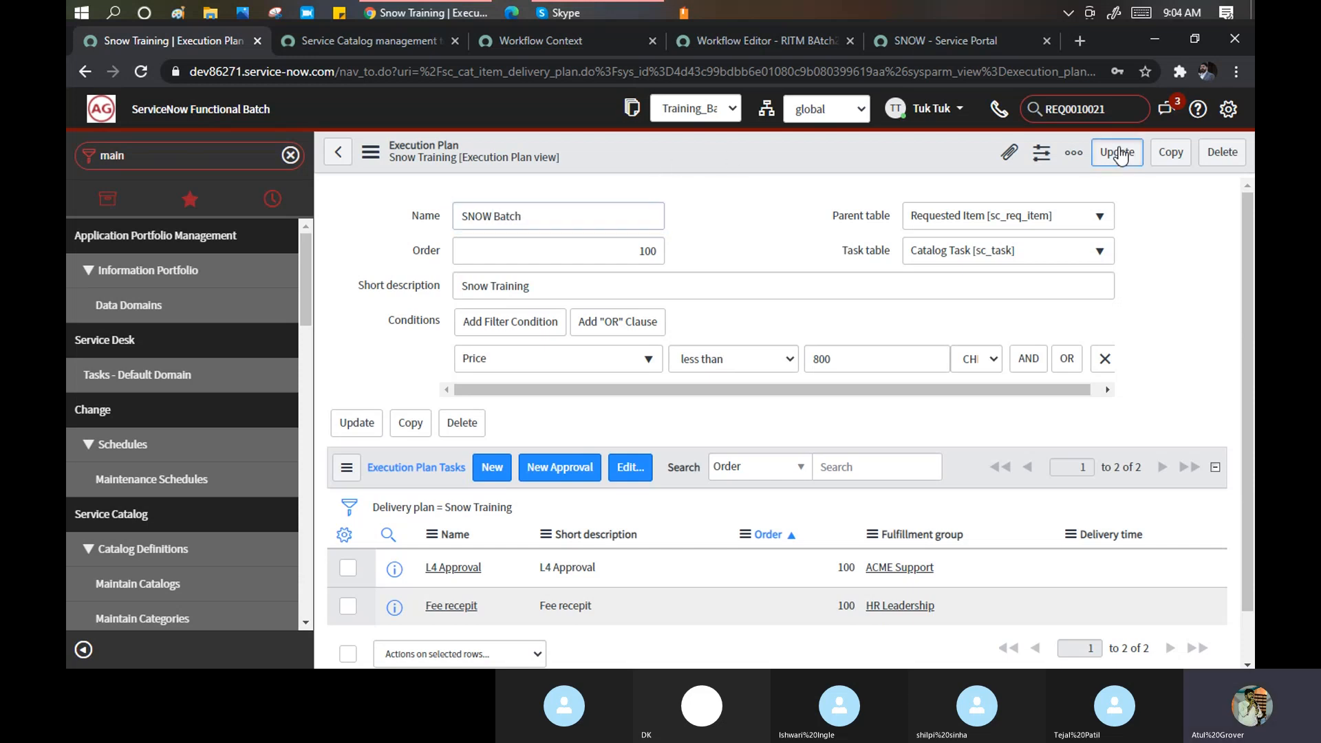
Extend the navigator filter to "maintain i" and open the Maintain Items list of catalog items.
click(164, 165)
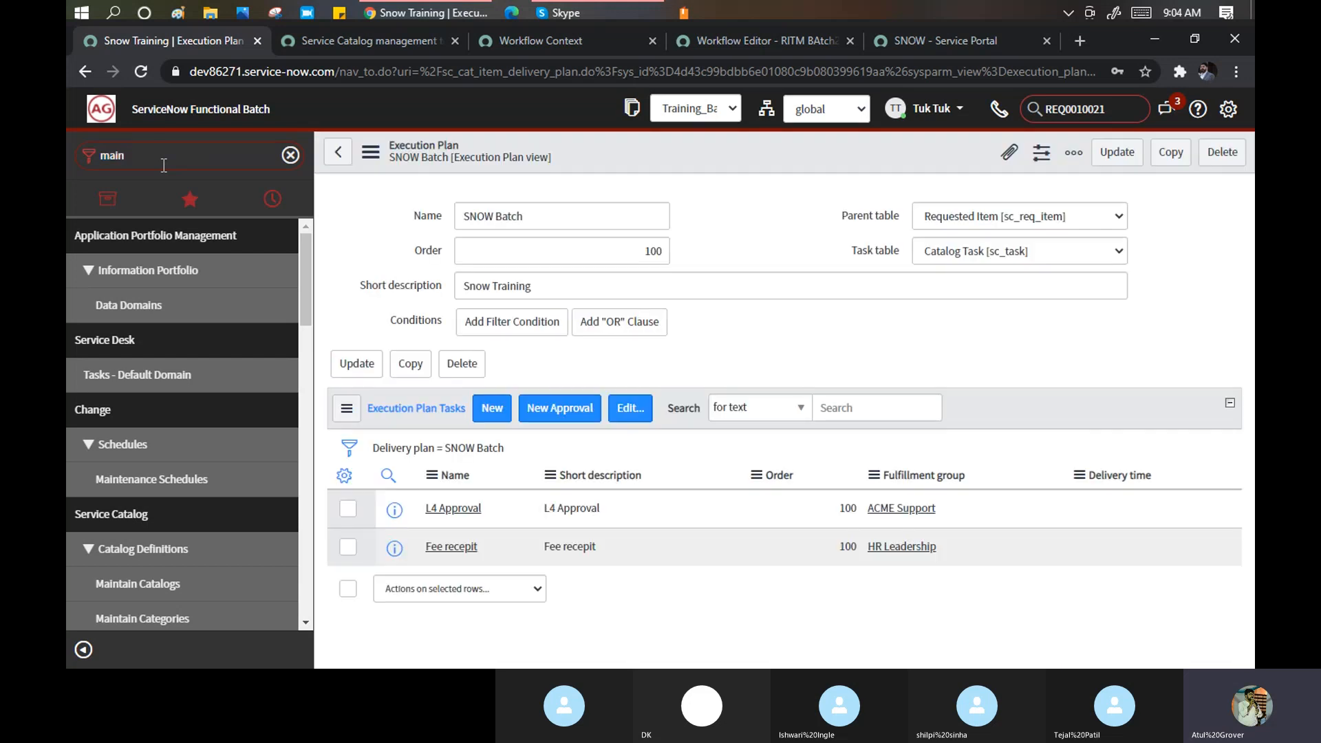
text(t)
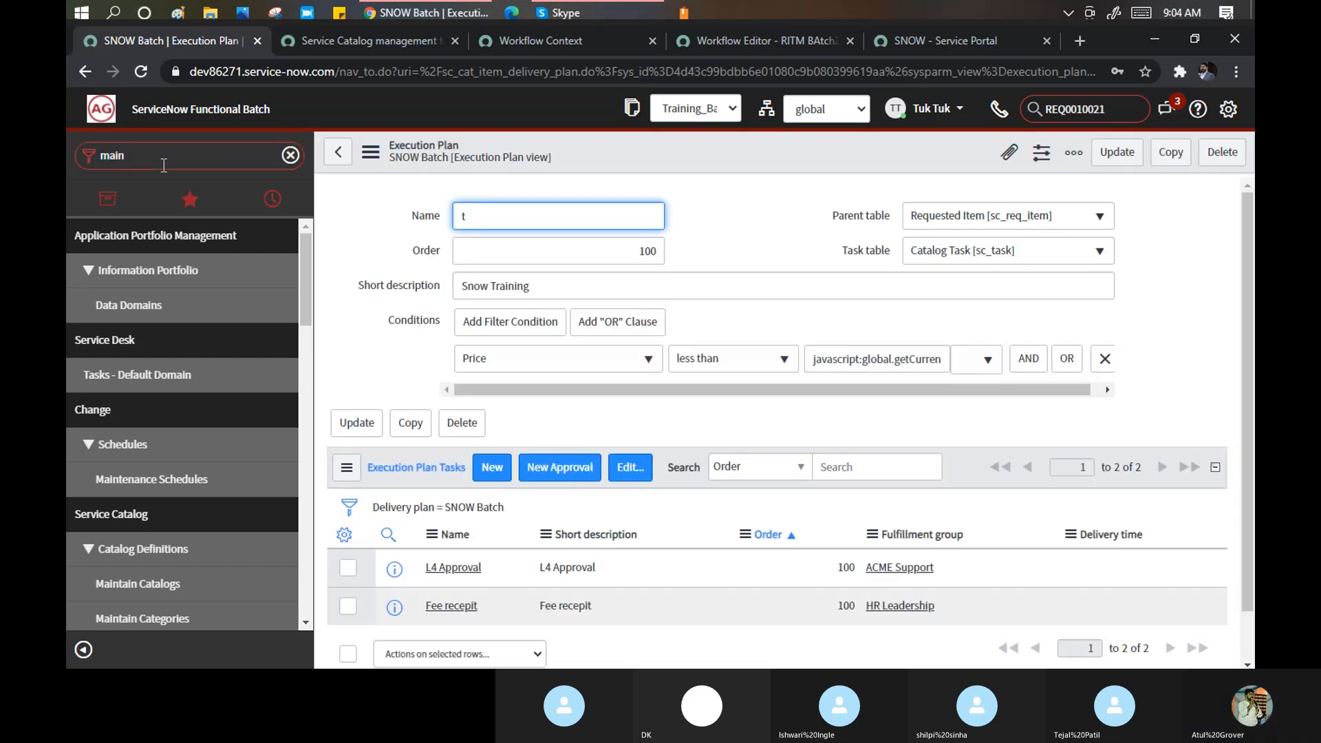
click(164, 167)
click(164, 167)
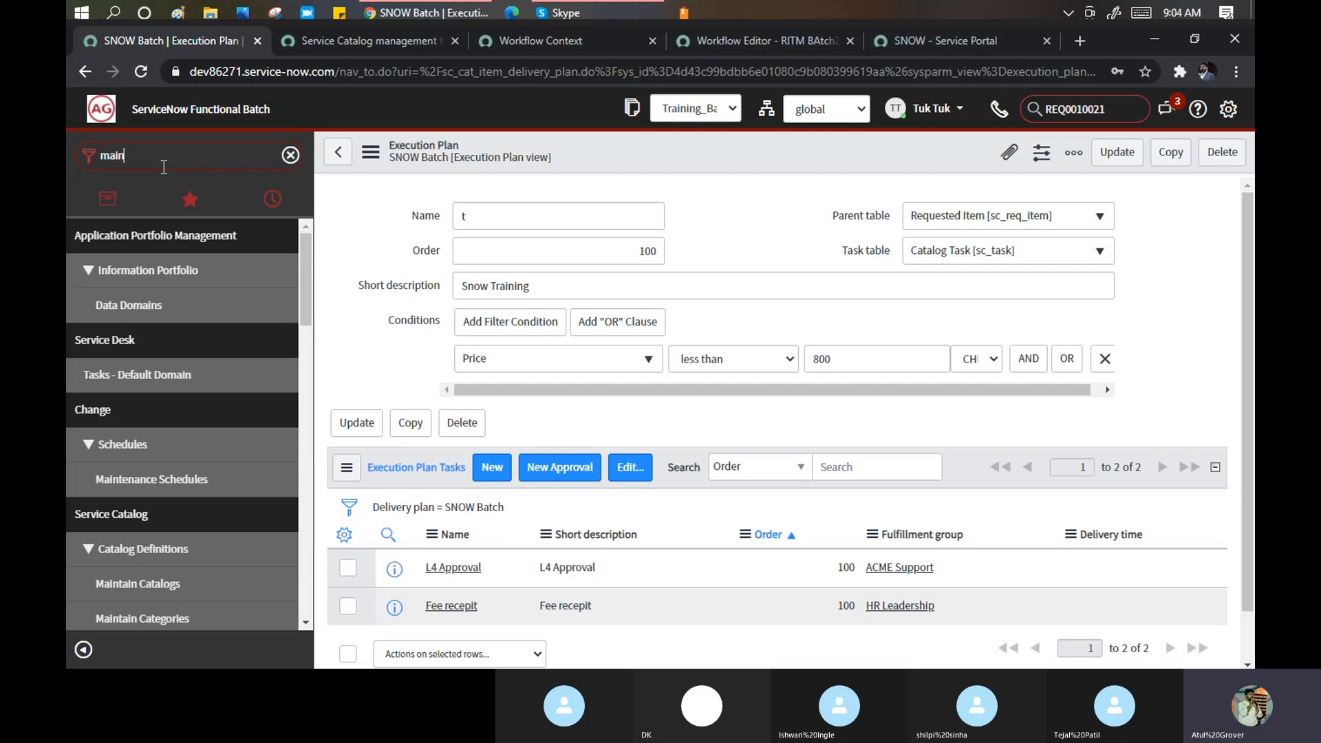
text(tain i)
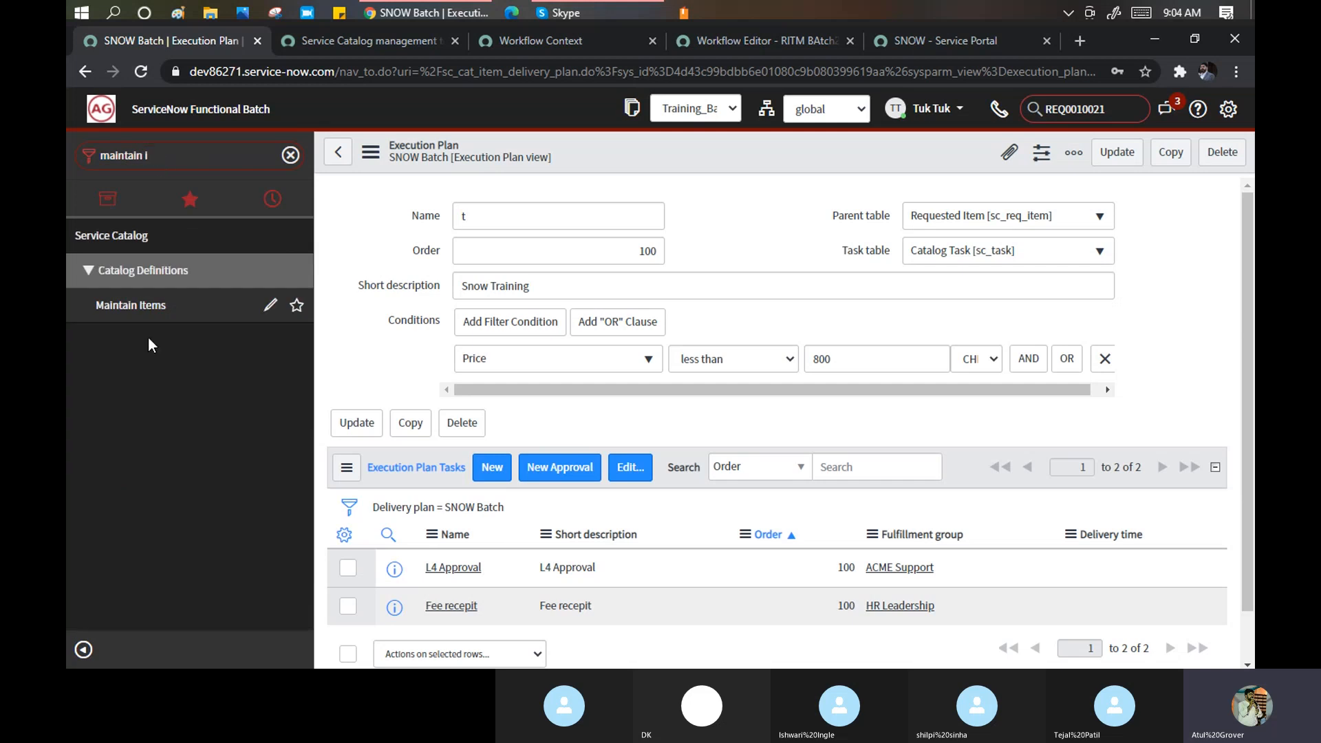
click(120, 305)
Search the catalog item names for *snow and open the SNOW item.
click(745, 169)
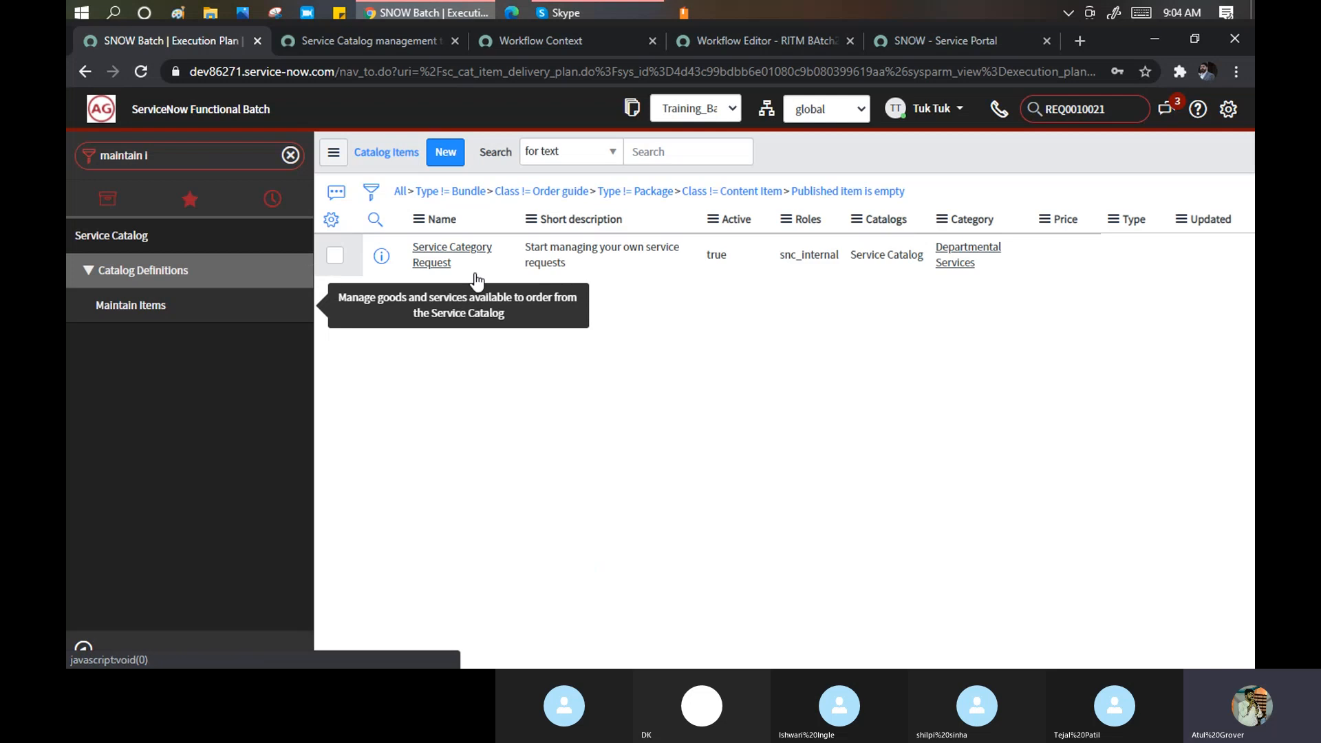
click(374, 219)
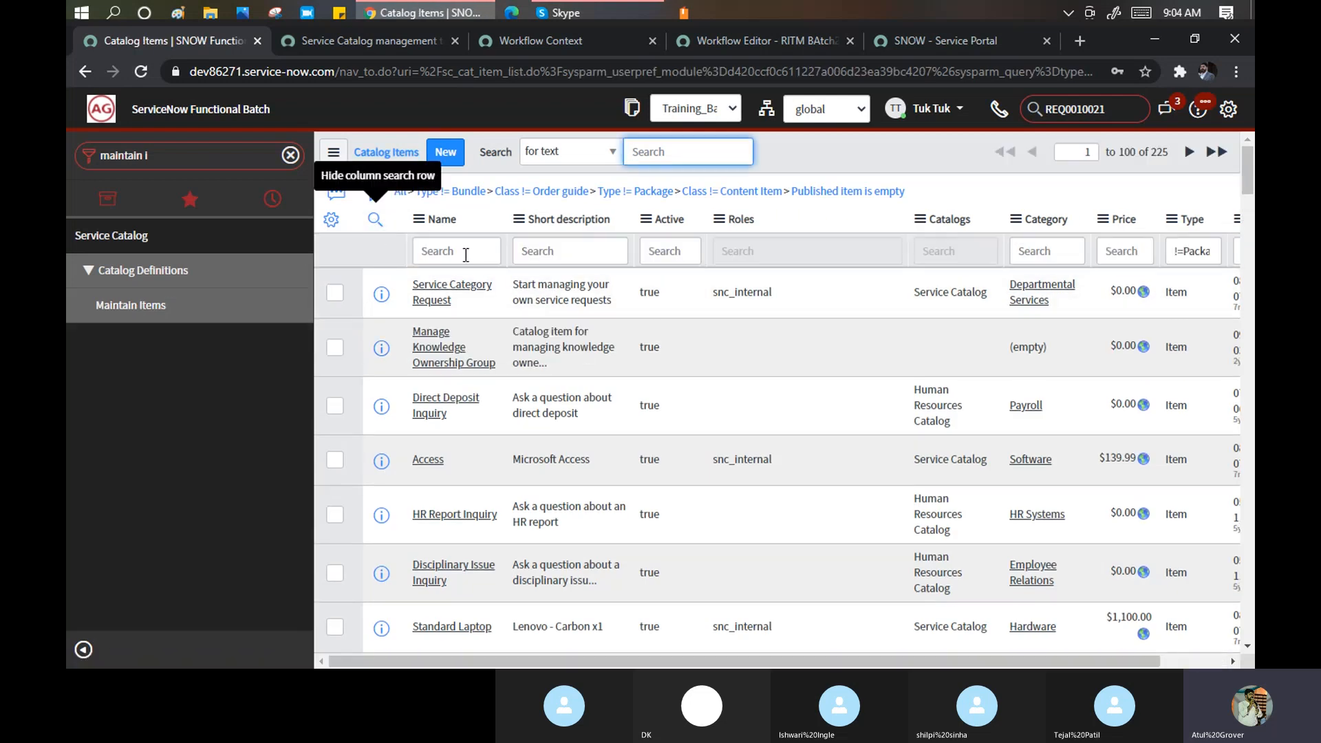
click(460, 250)
text(*snow)
key(Return)
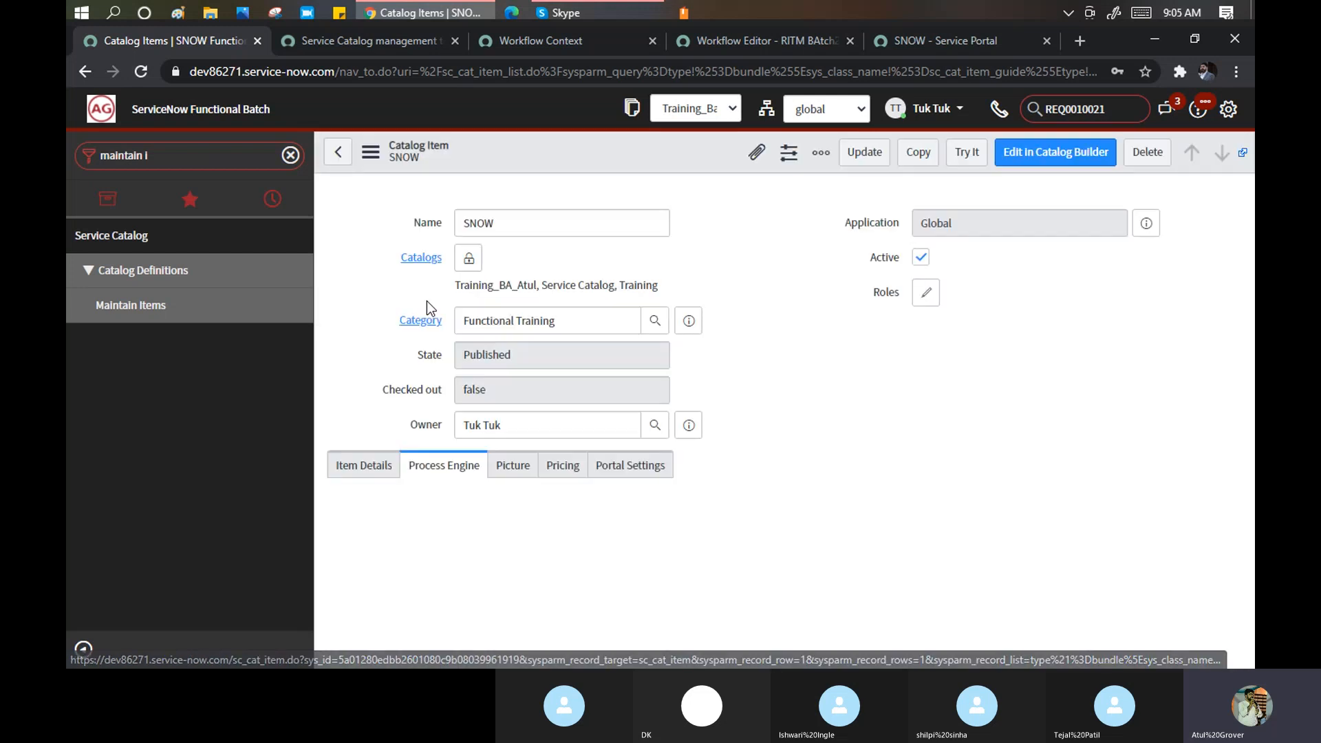
Replace the RITM BAtch2 workflow in the item's process engine with the SNOW Batch execution plan, and save the item.
scroll(561, 451, down, 4)
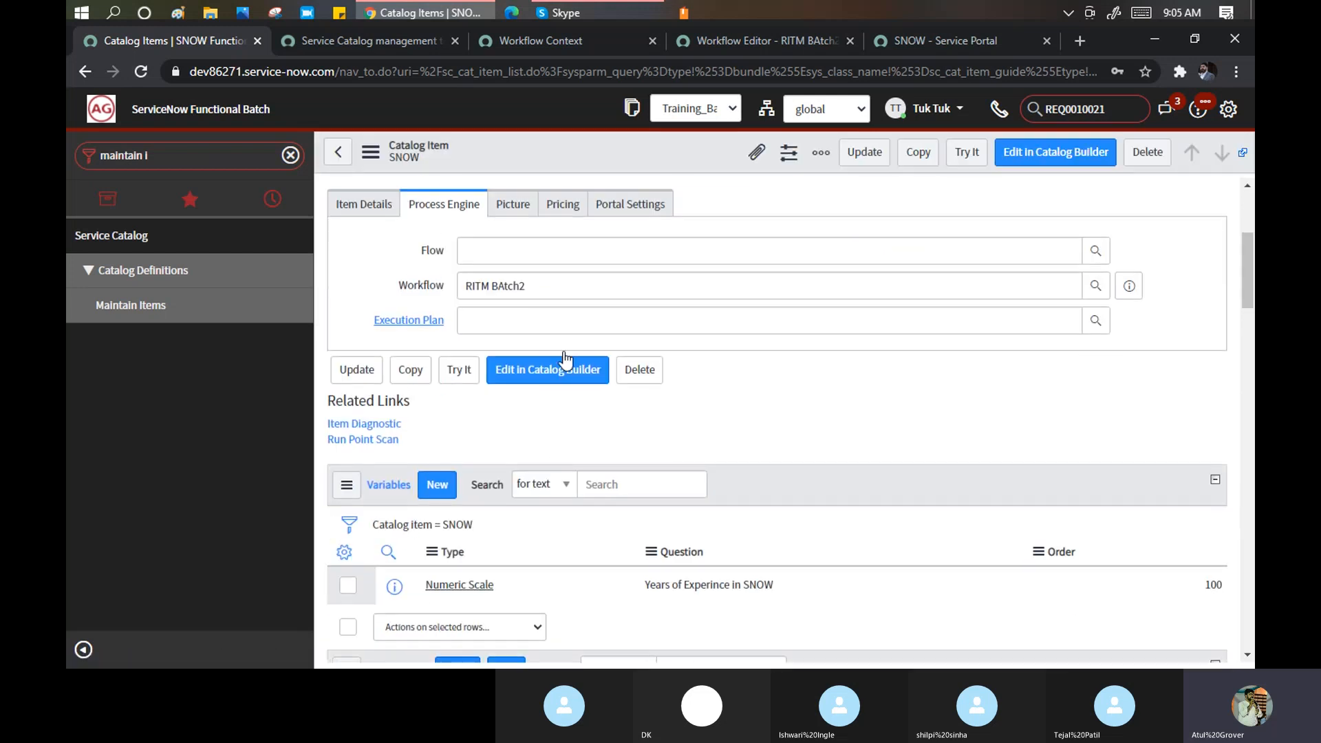
click(530, 283)
drag(529, 283, 410, 288)
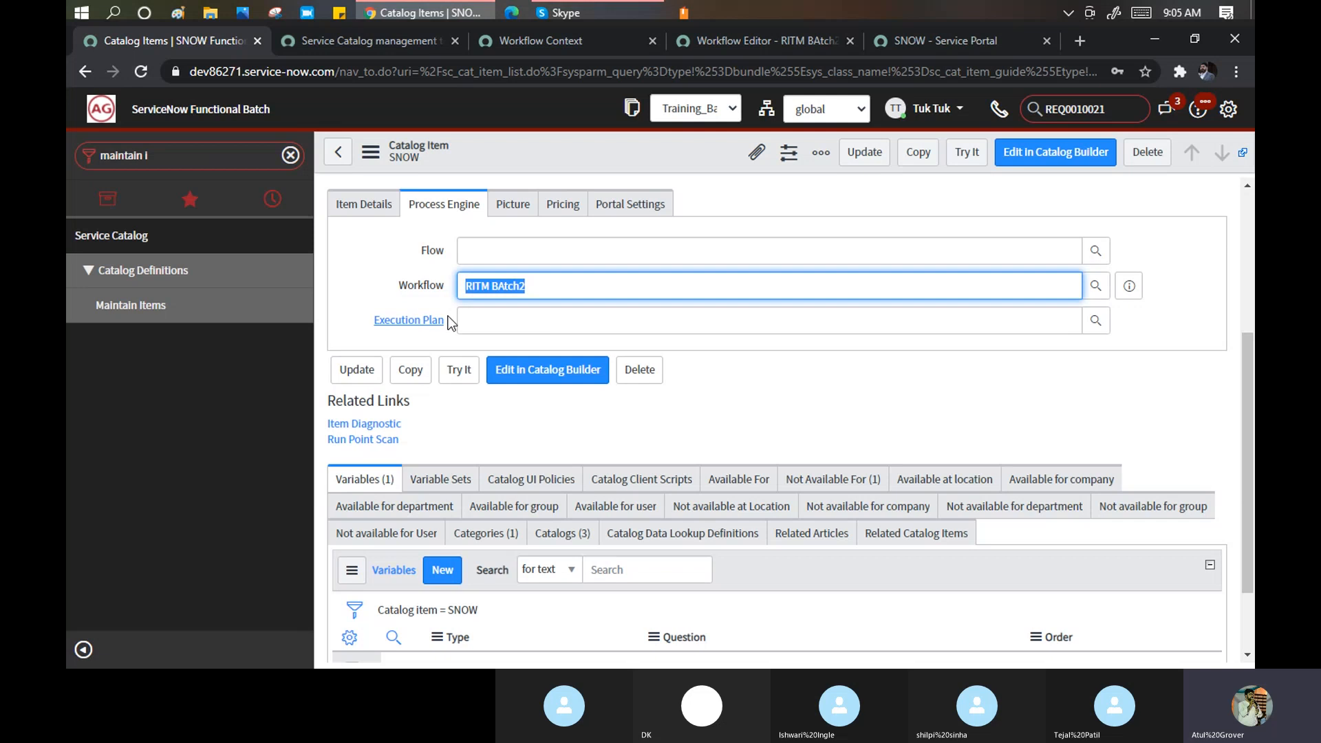
click(484, 357)
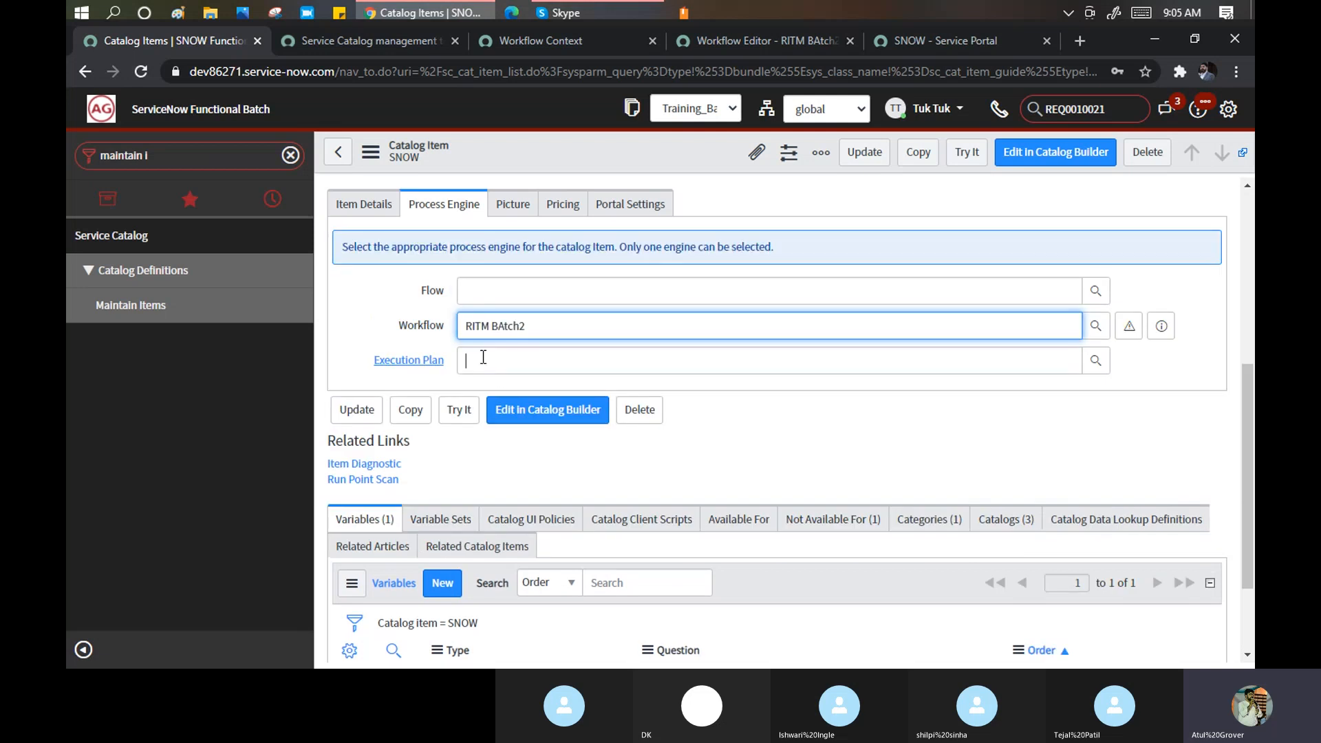
text(**)
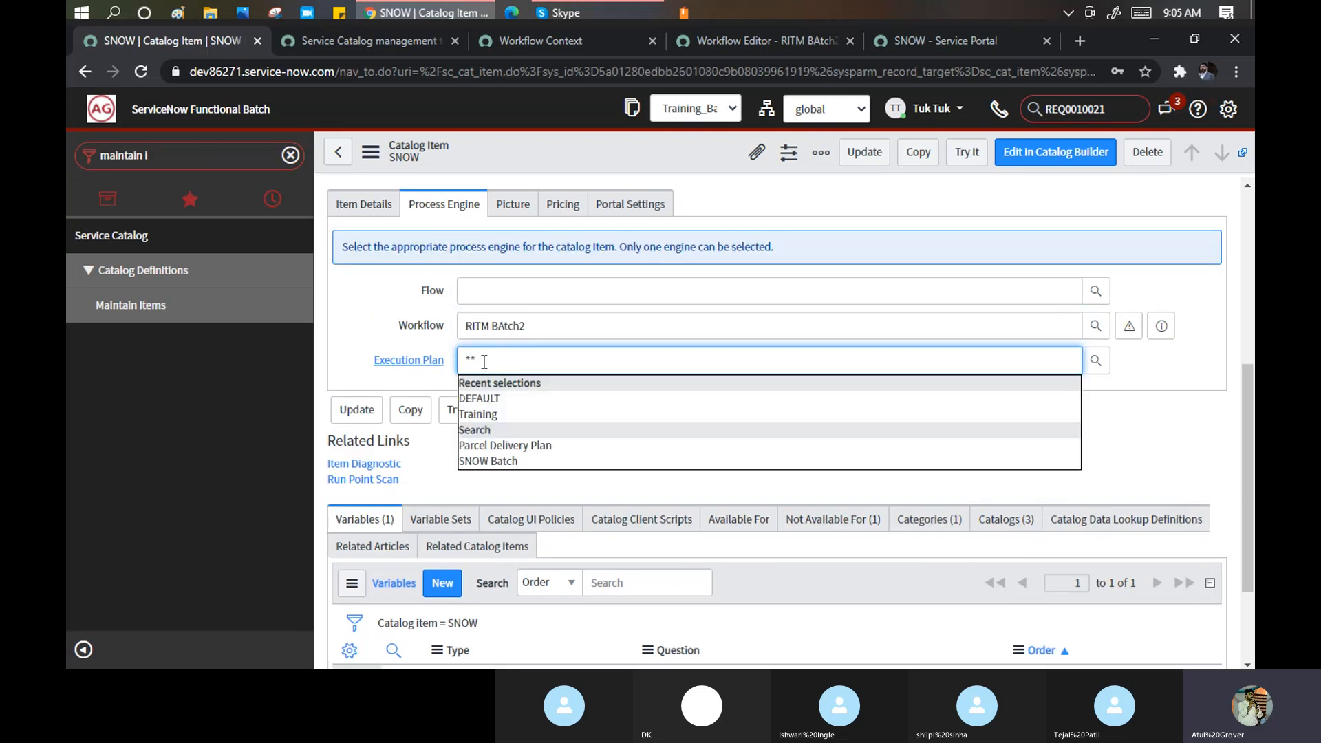
click(513, 462)
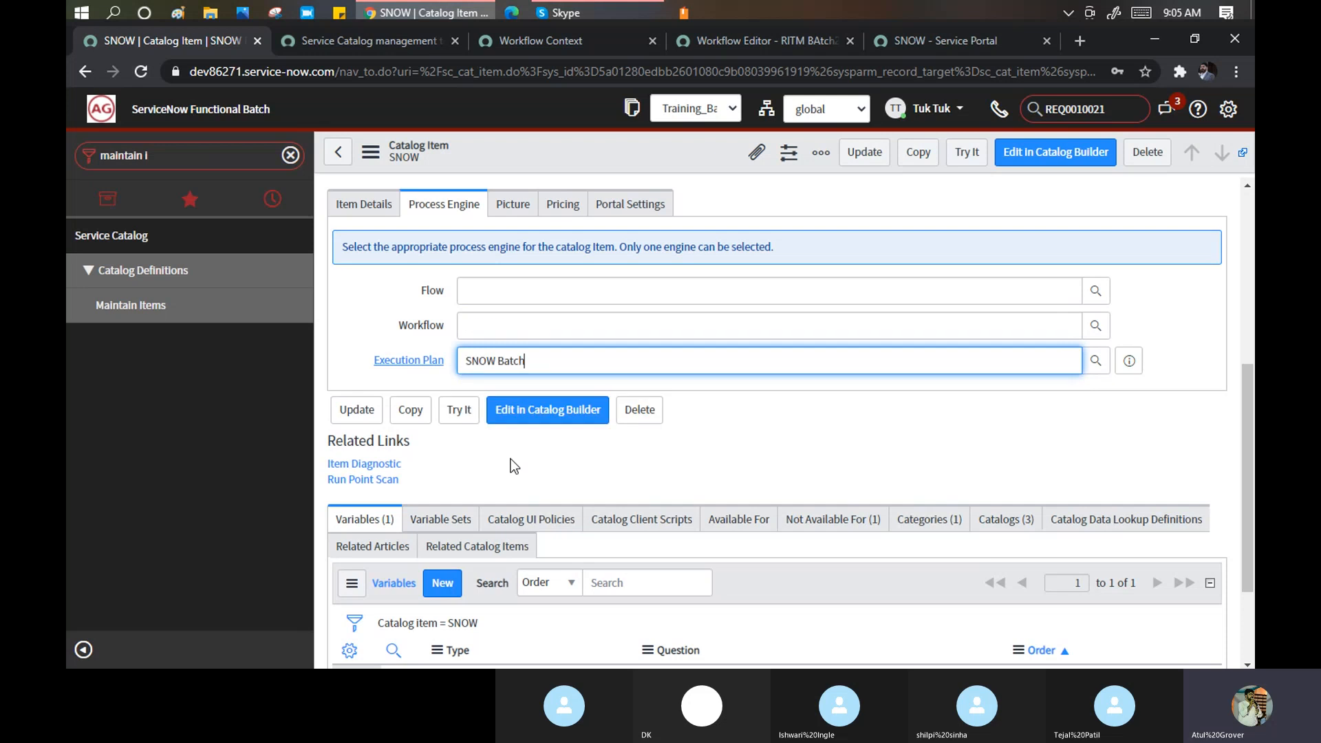
right_click(536, 143)
click(571, 151)
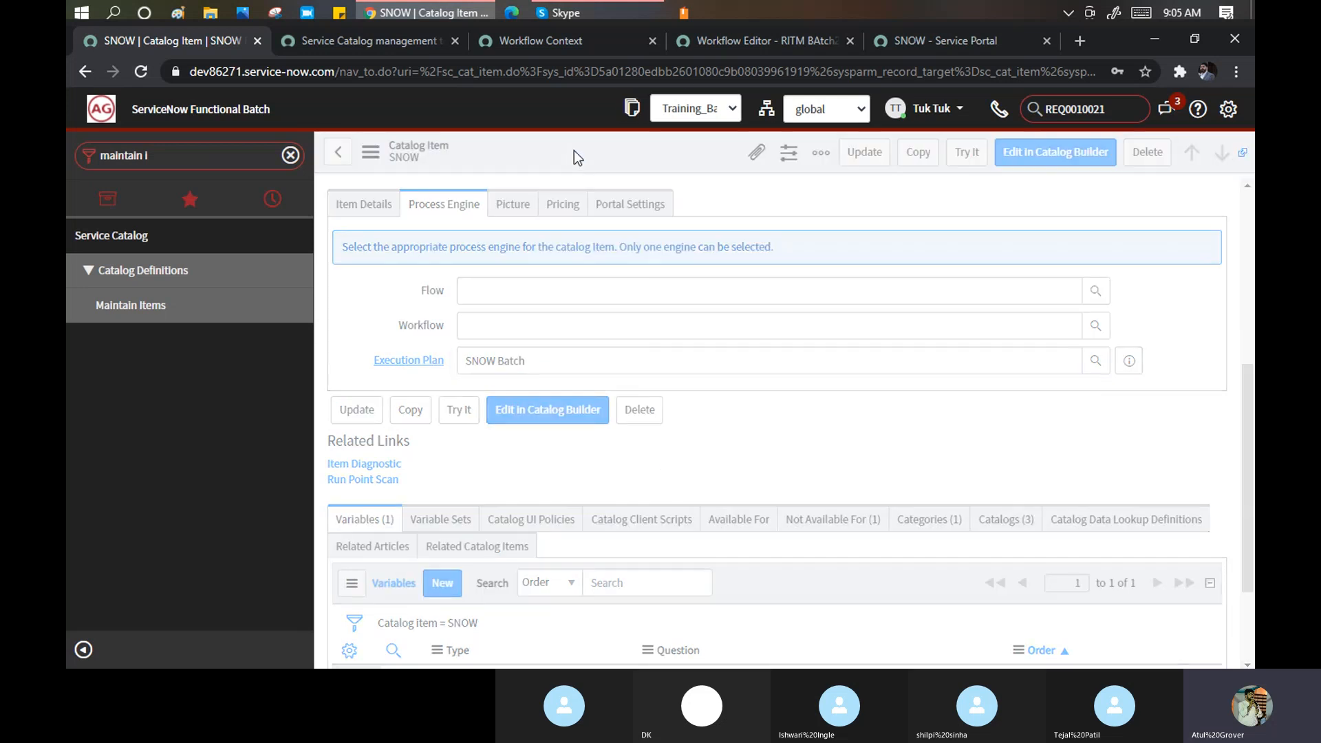
Reopen the SNOW item from Functional Training in the Service Portal and submit a request for it.
click(933, 40)
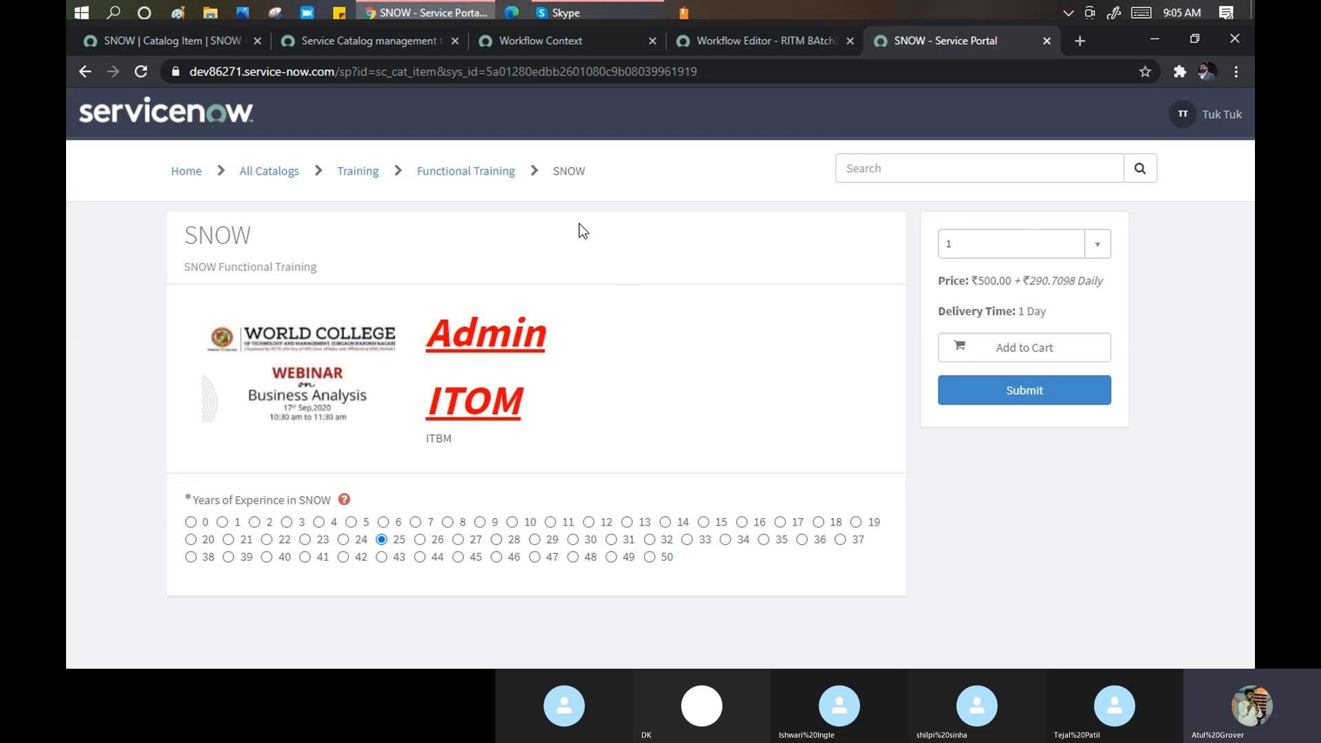
click(468, 177)
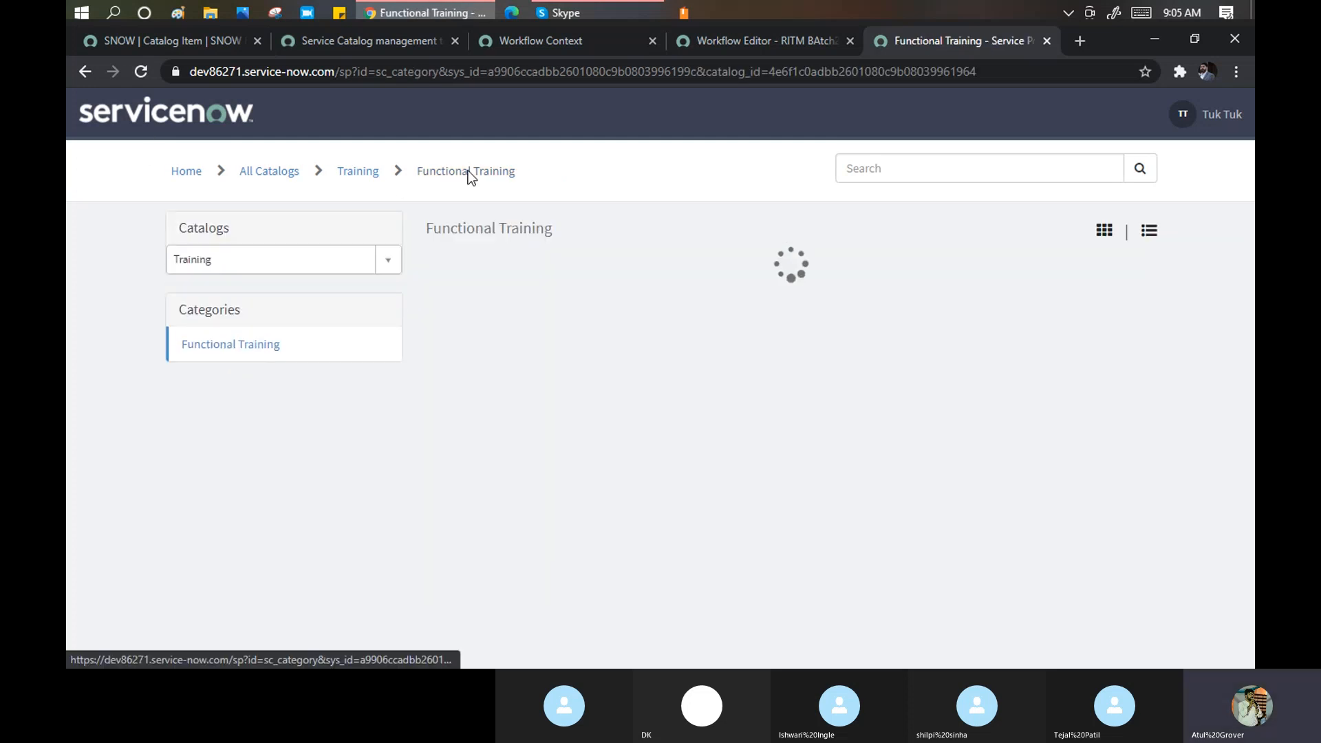
click(458, 267)
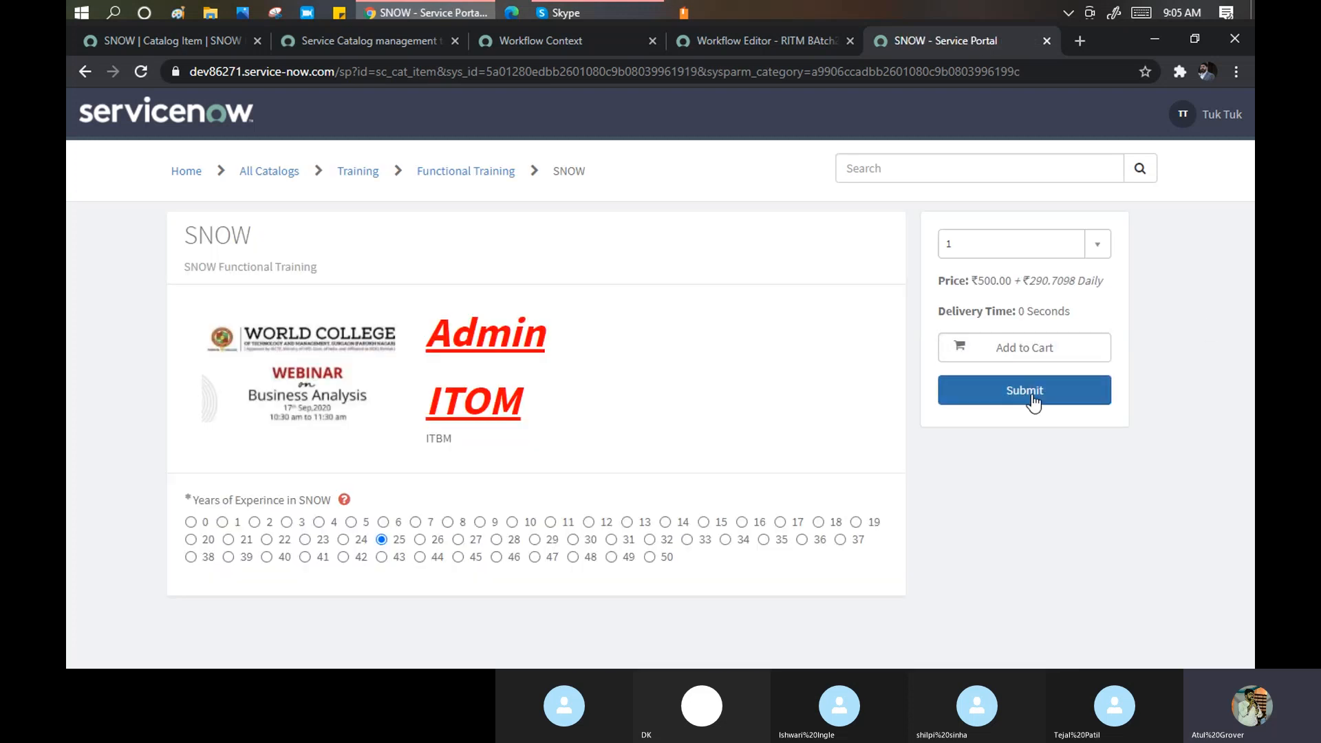
click(1029, 396)
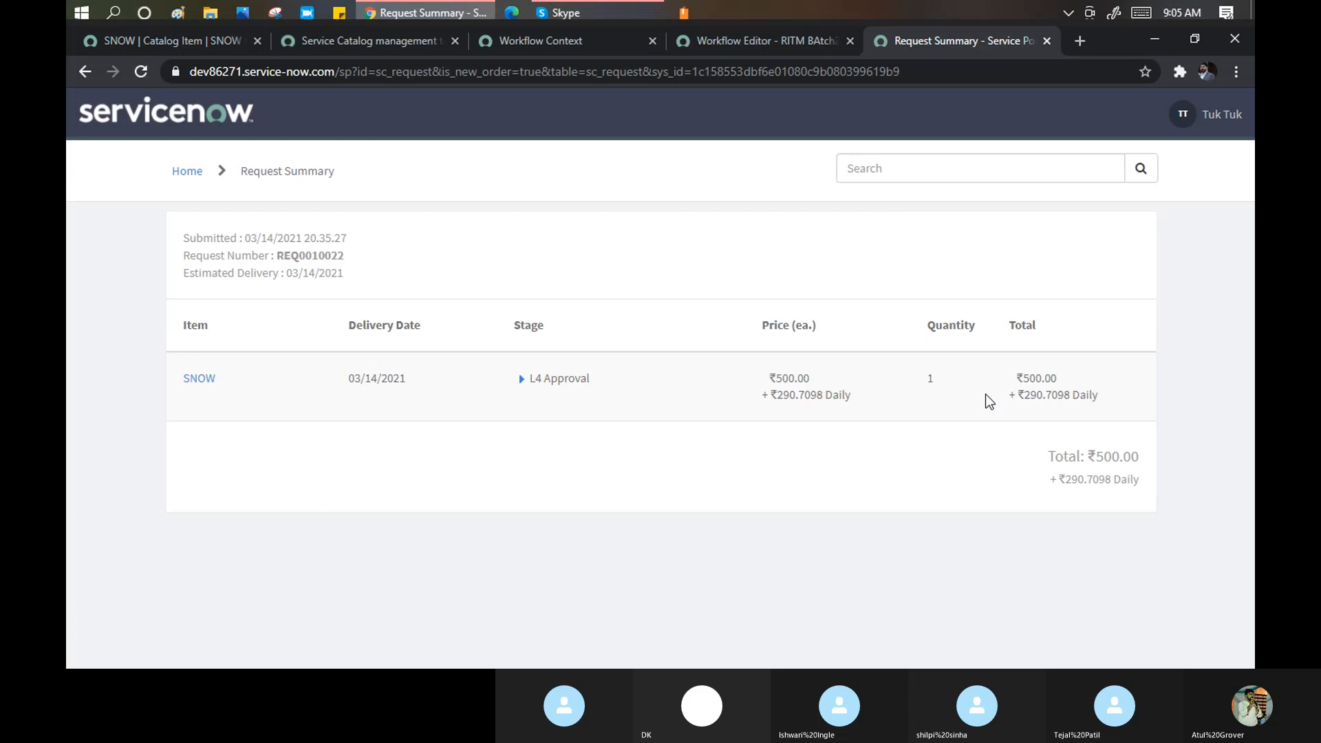
Copy the new request's number from the summary and look it up with the global search of the SNOW catalog item's window.
double_click(313, 256)
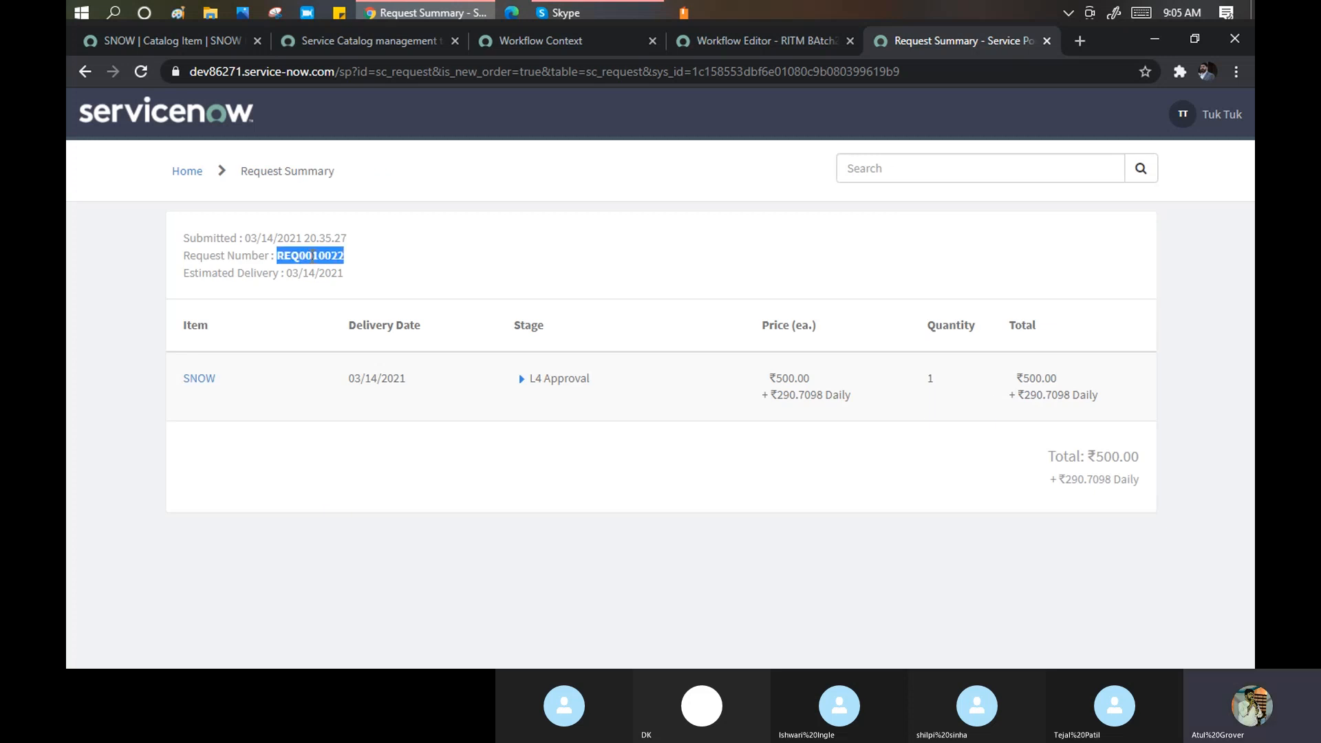
click(200, 42)
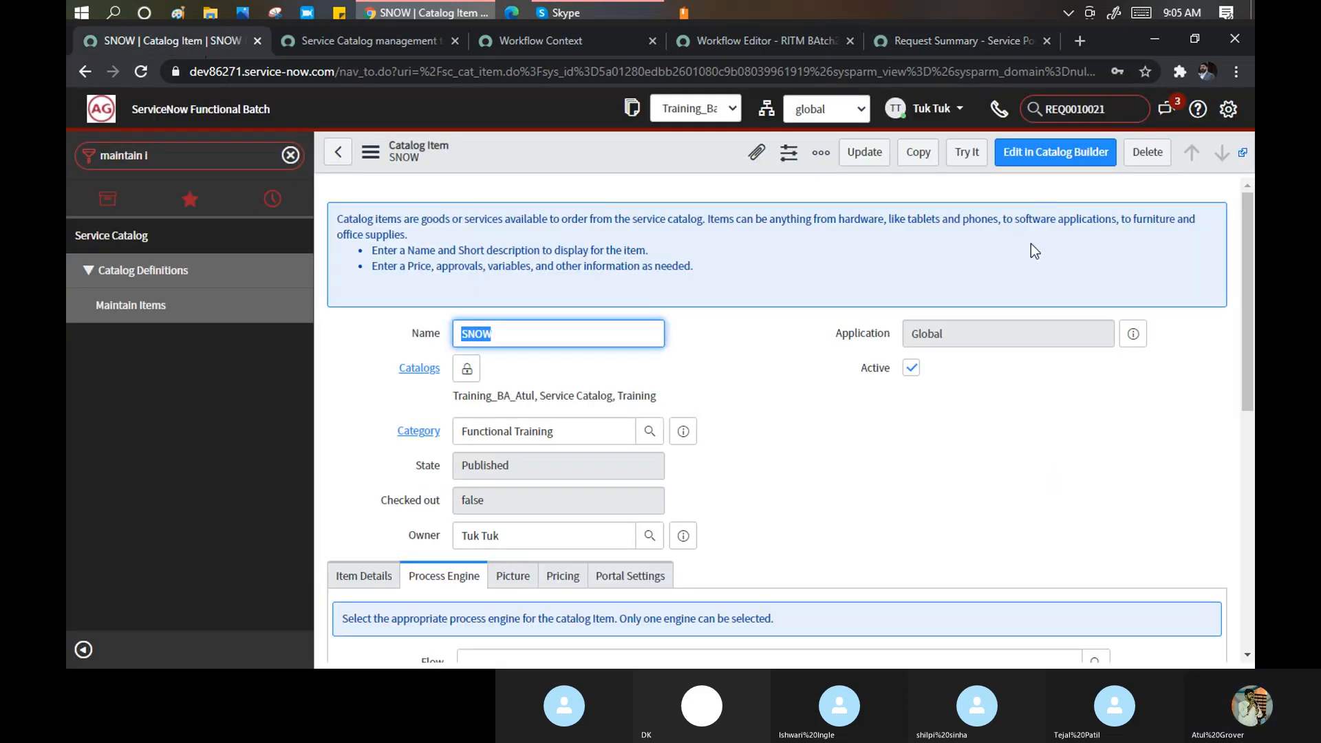
click(1118, 107)
key(BackSpace)
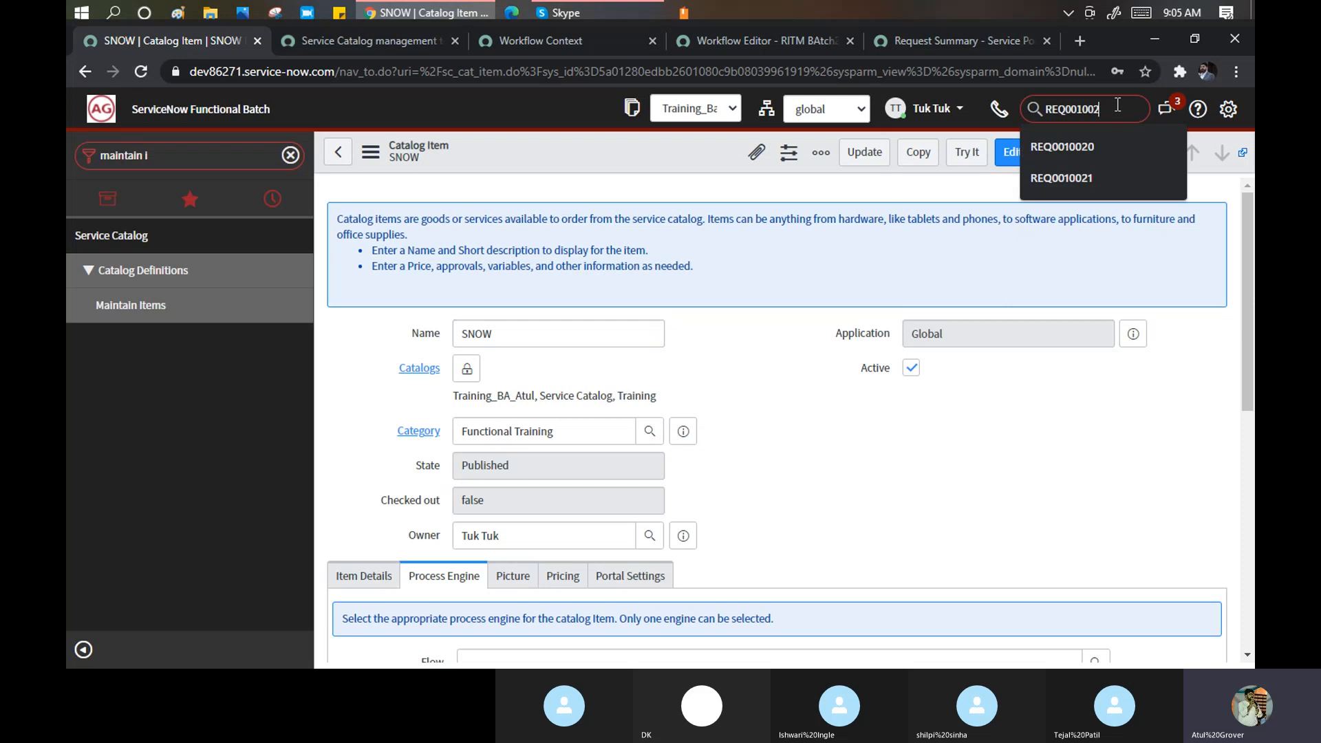
Search globally for request REQ0010022 and open its record at the related lists.
text(2)
key(Return)
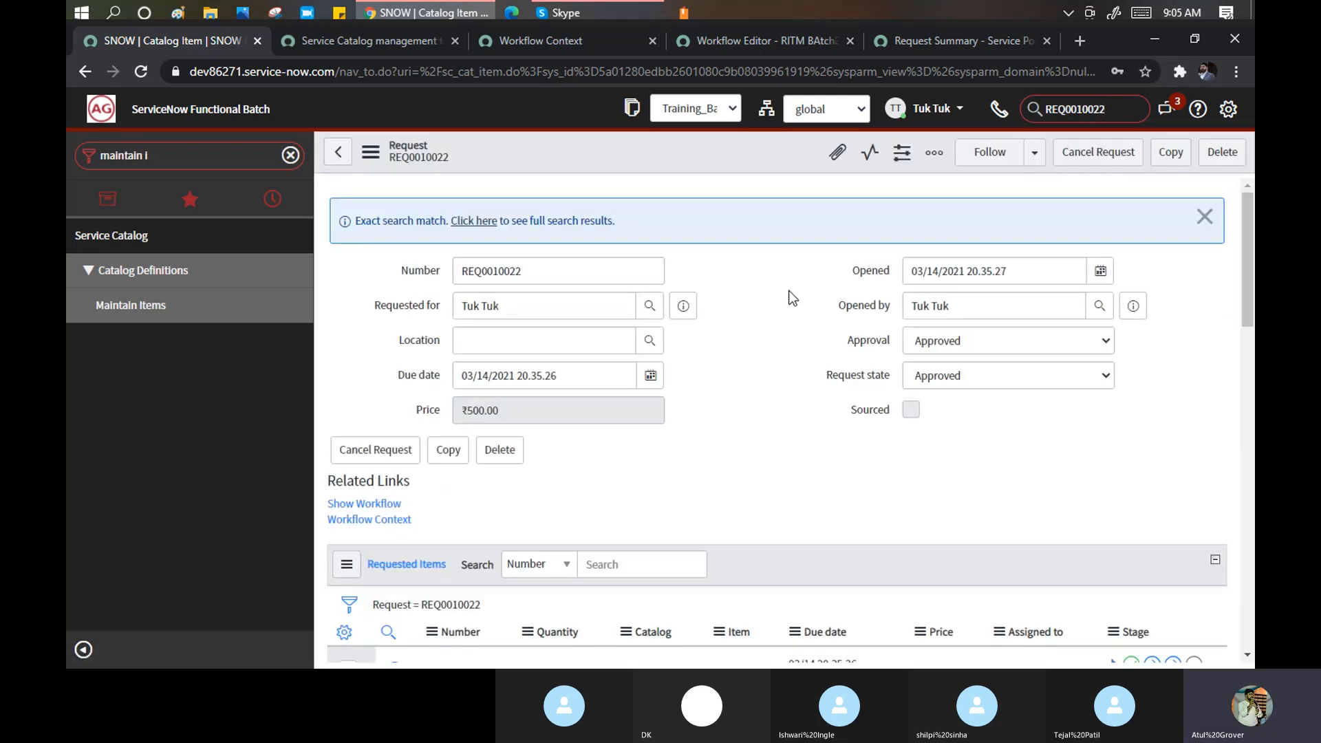
scroll(793, 298, down, 3)
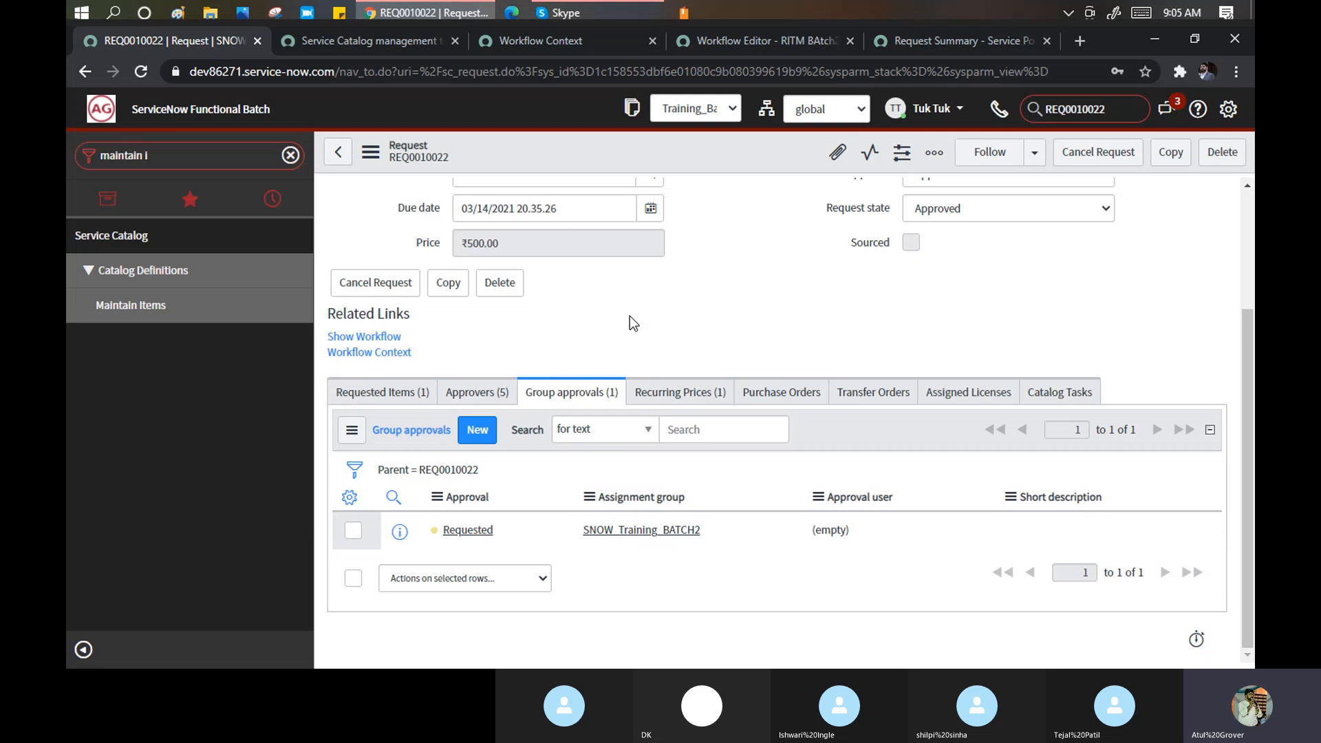
Approve the first requested approval among the request's approvers and review the refreshed approver list.
click(463, 396)
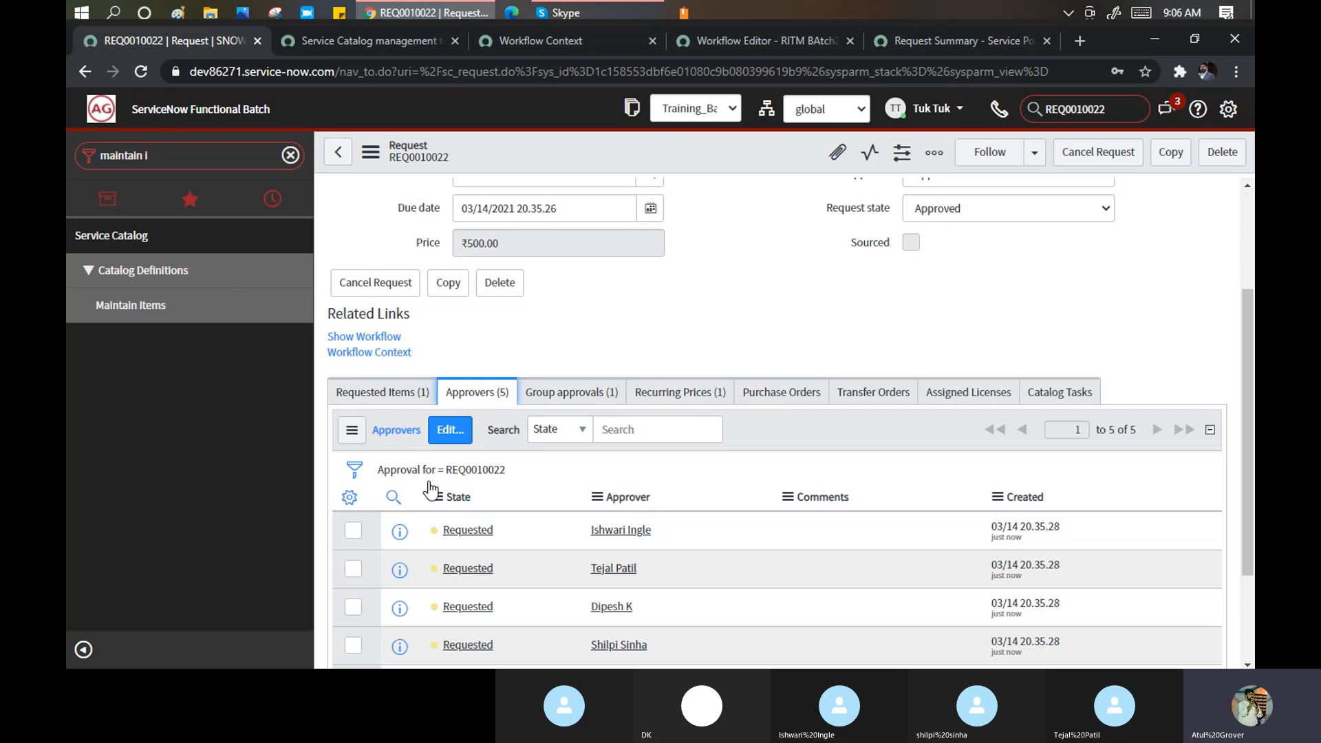
right_click(478, 532)
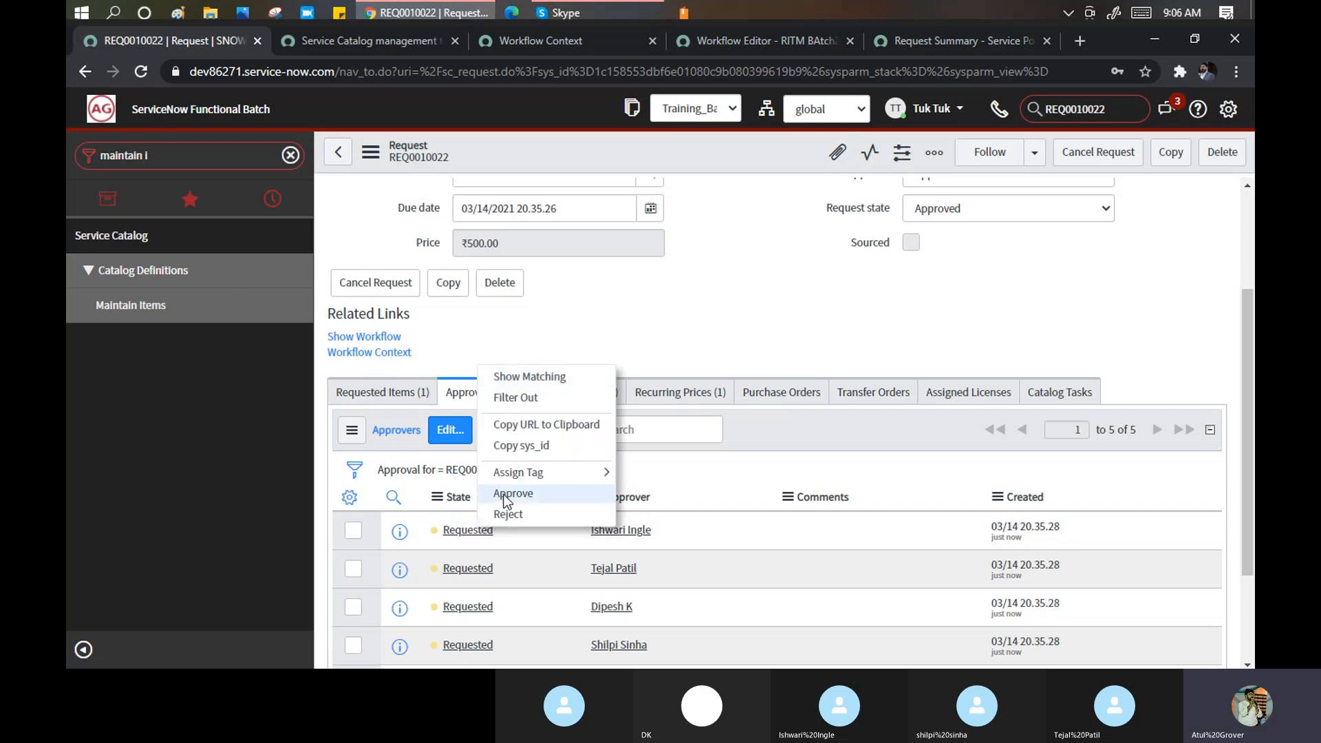
click(696, 592)
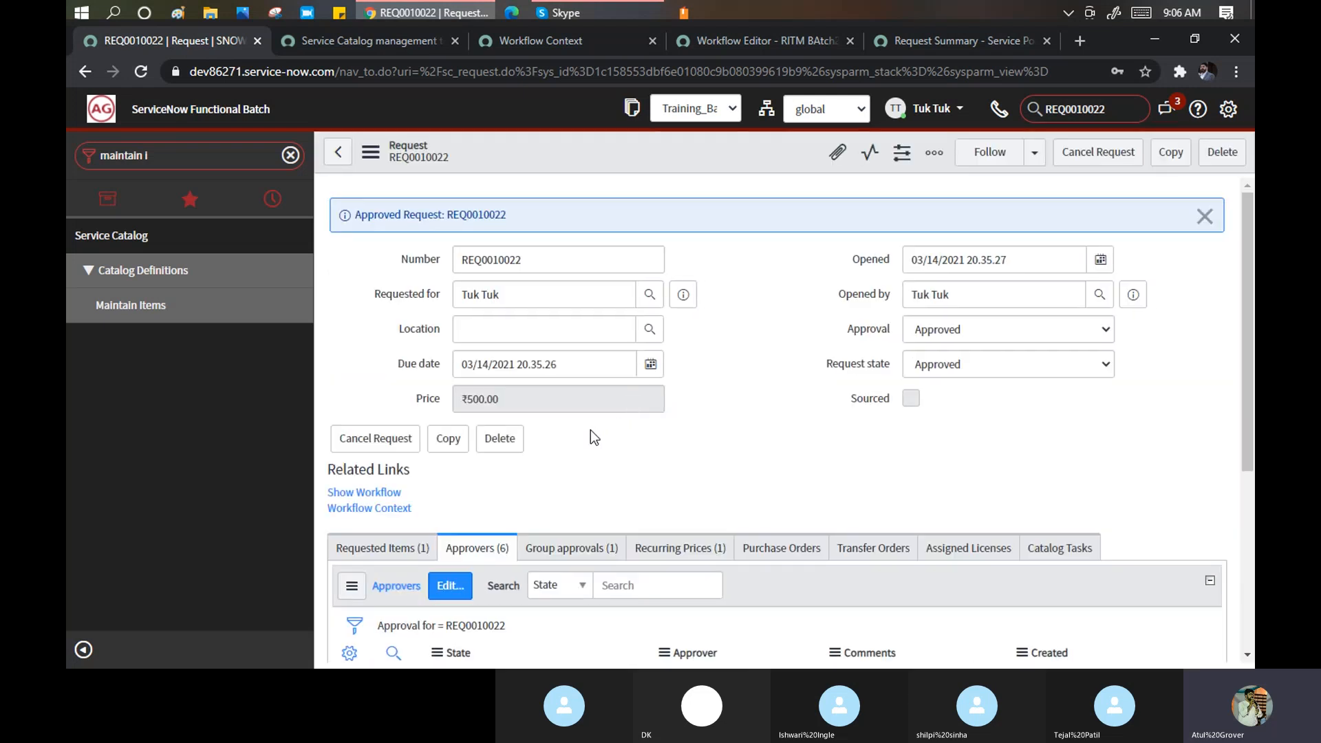
scroll(591, 431, down, 5)
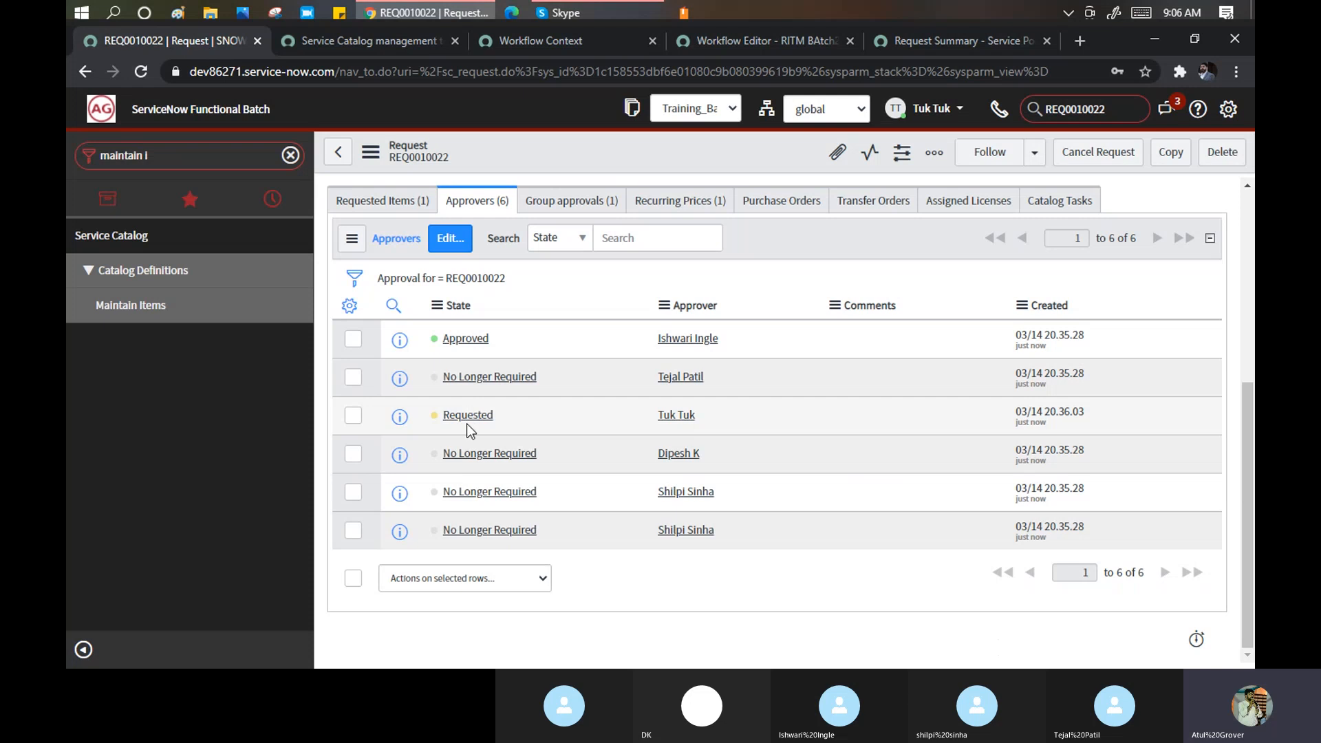
Open the request's SNOW requested item and check its catalog tasks, approvers and variables.
click(380, 199)
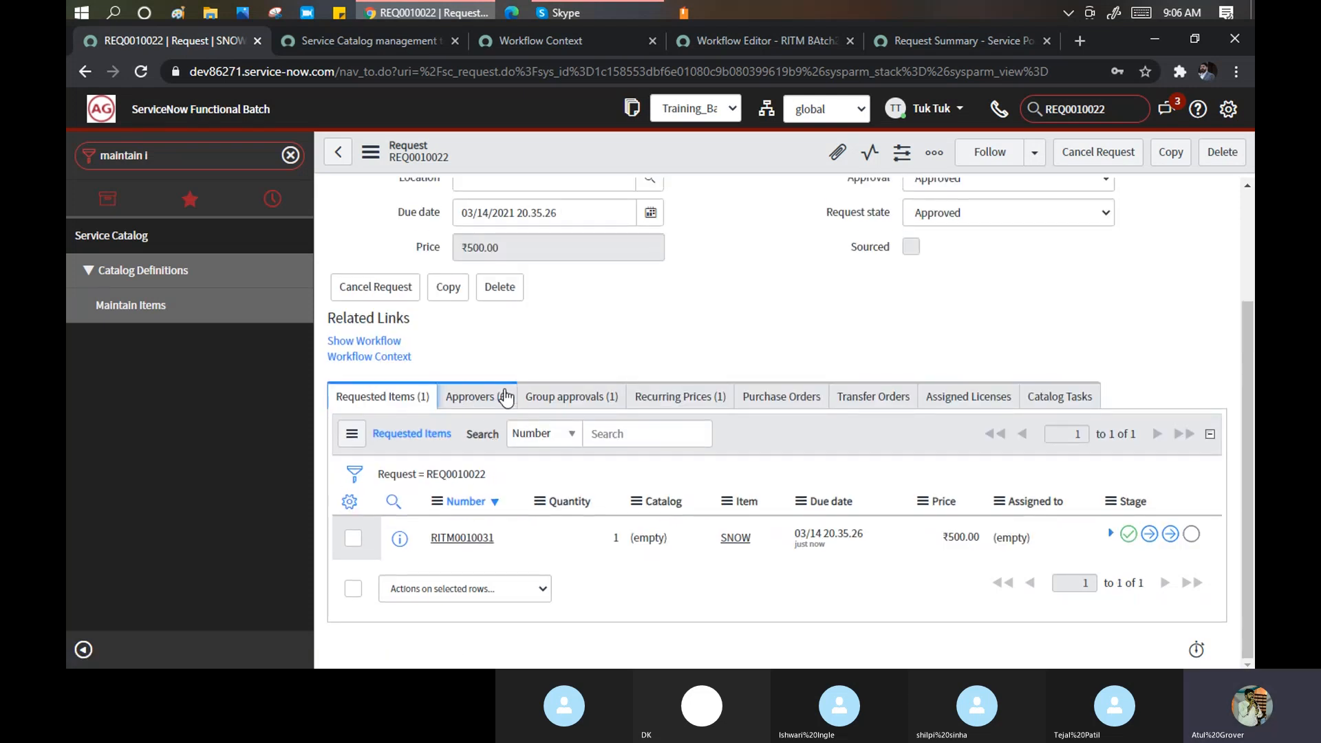
click(463, 538)
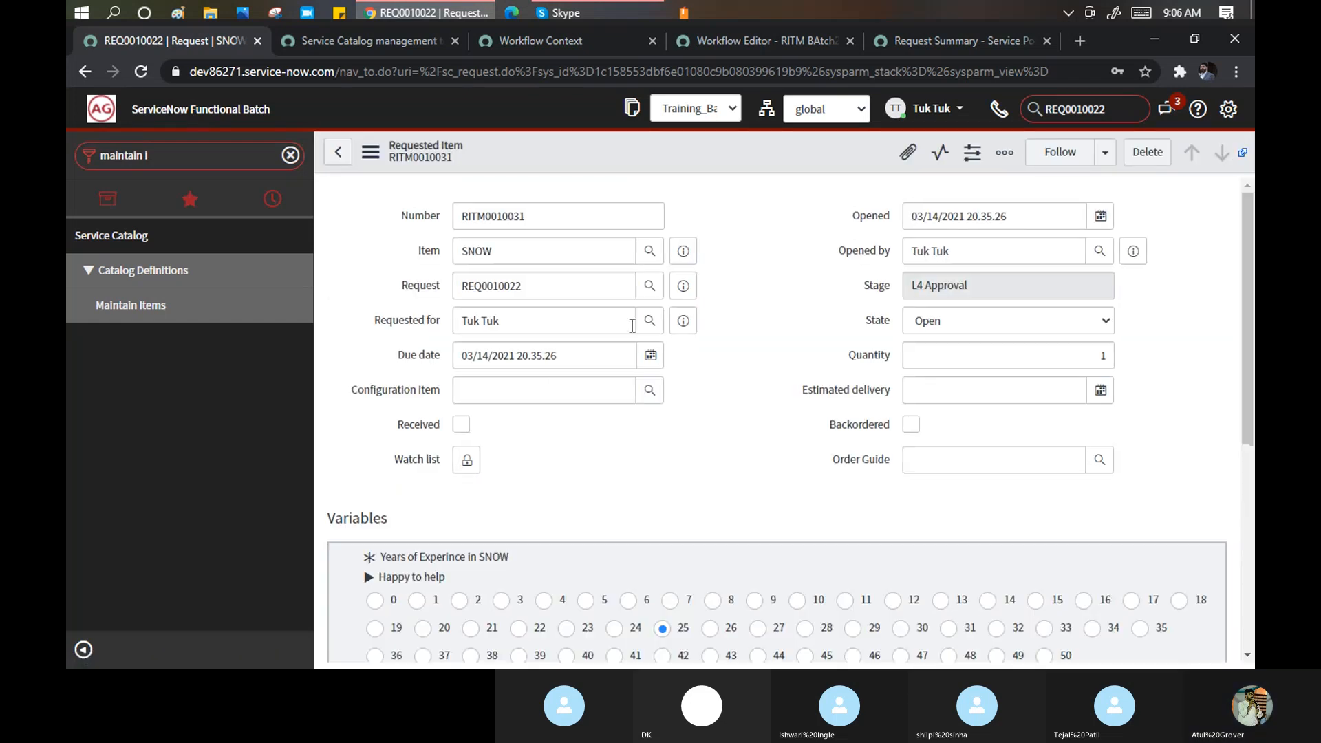
scroll(727, 377, down, 9)
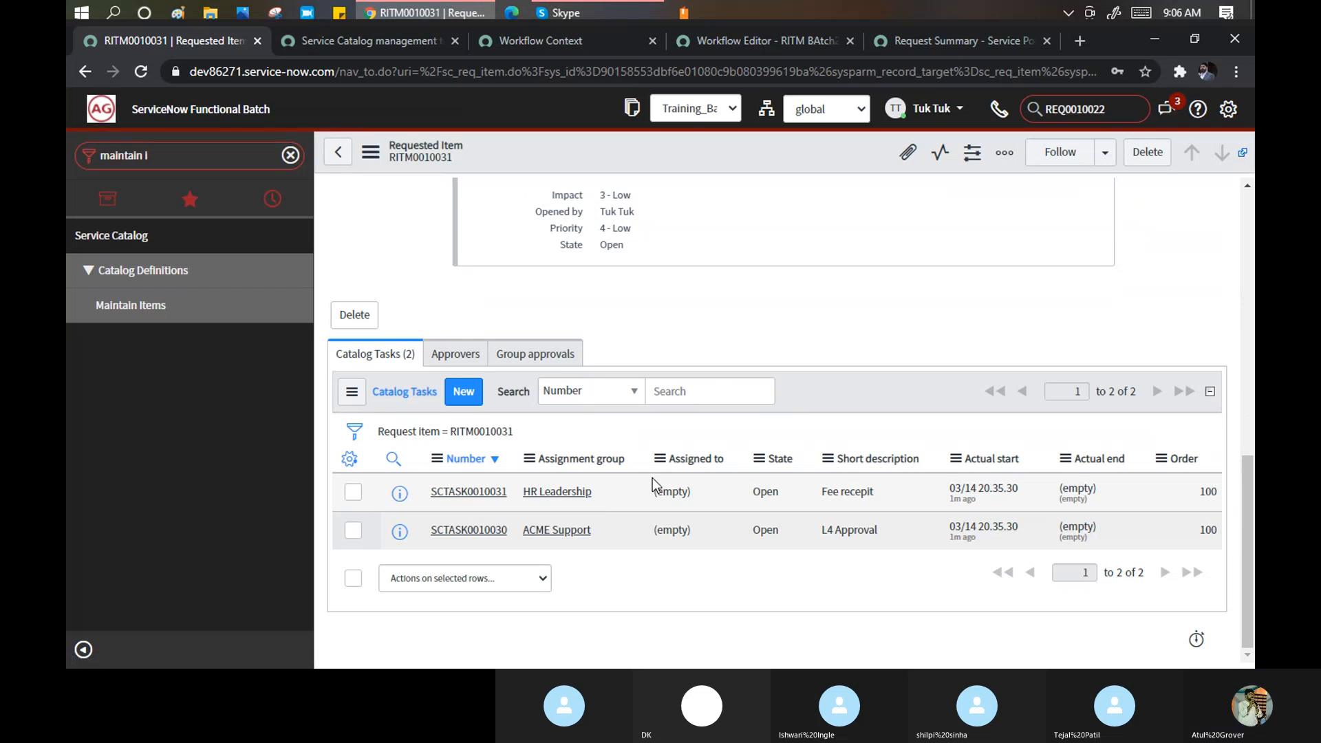
click(466, 358)
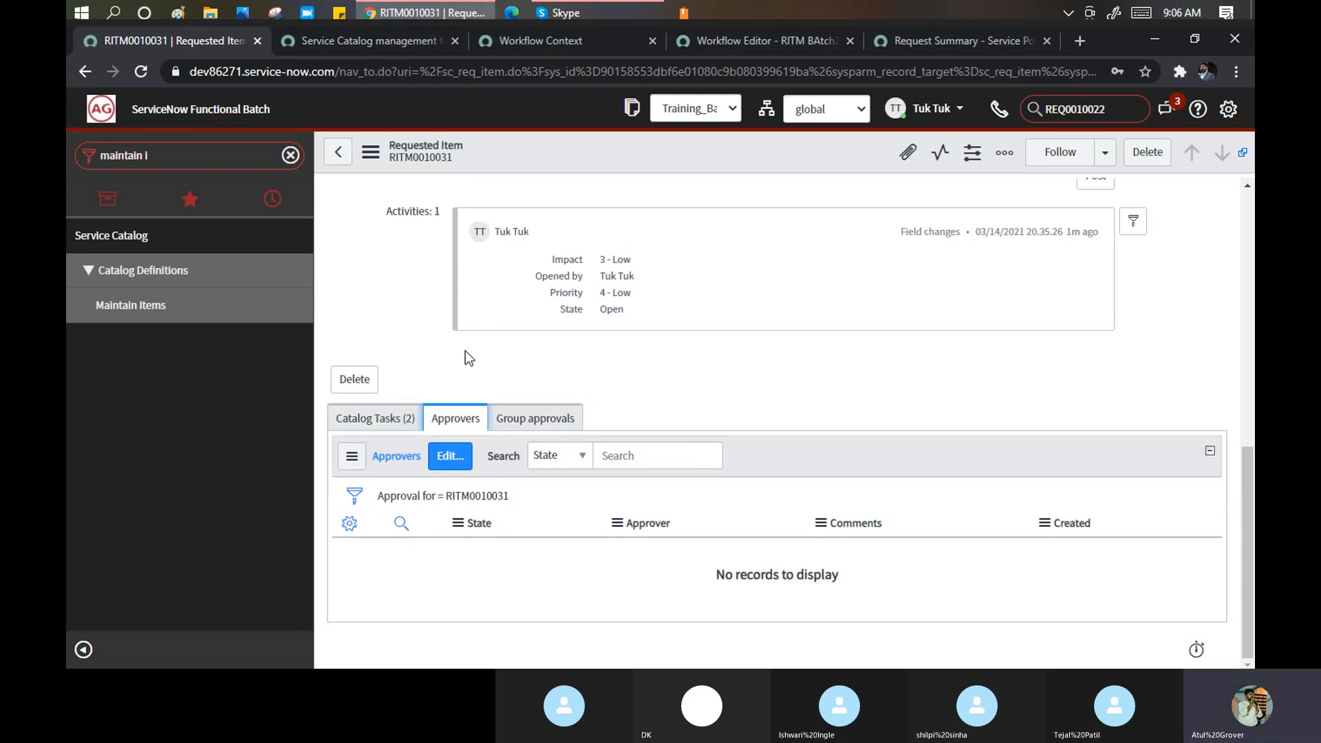
click(378, 421)
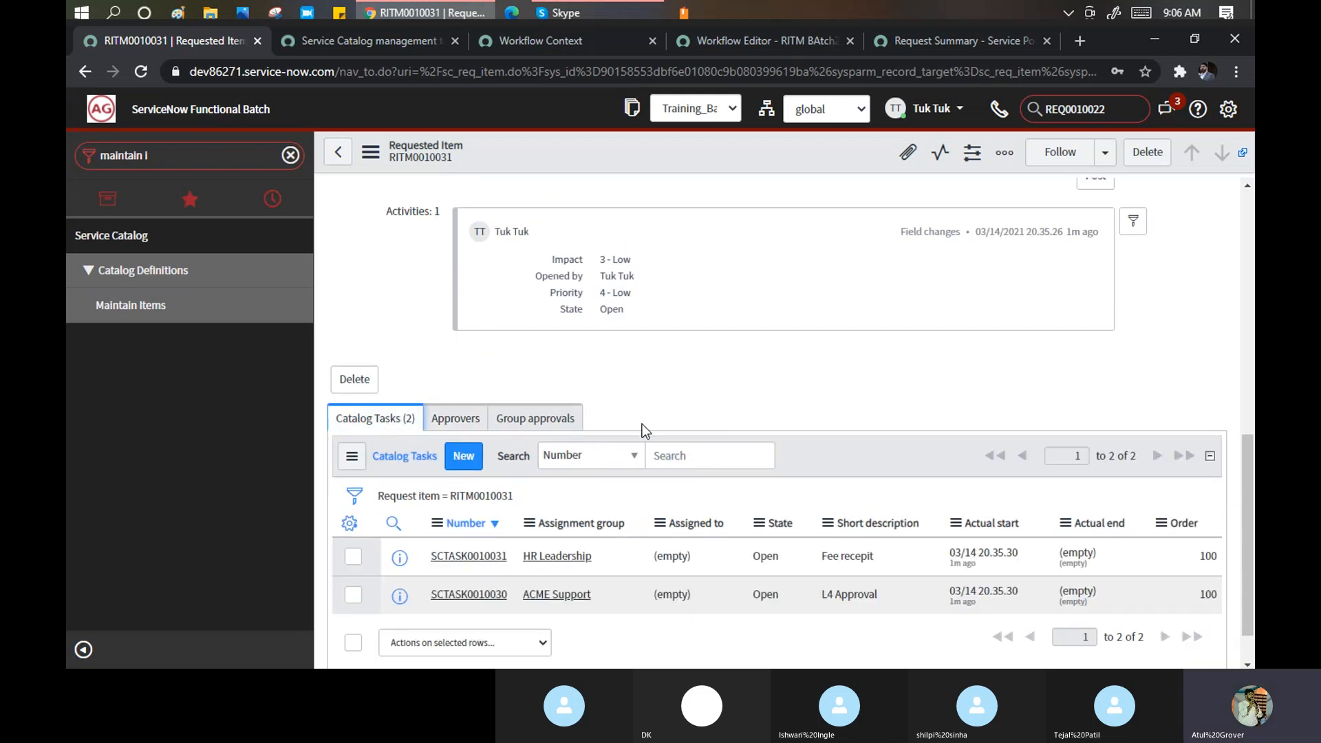
scroll(642, 424, up, 4)
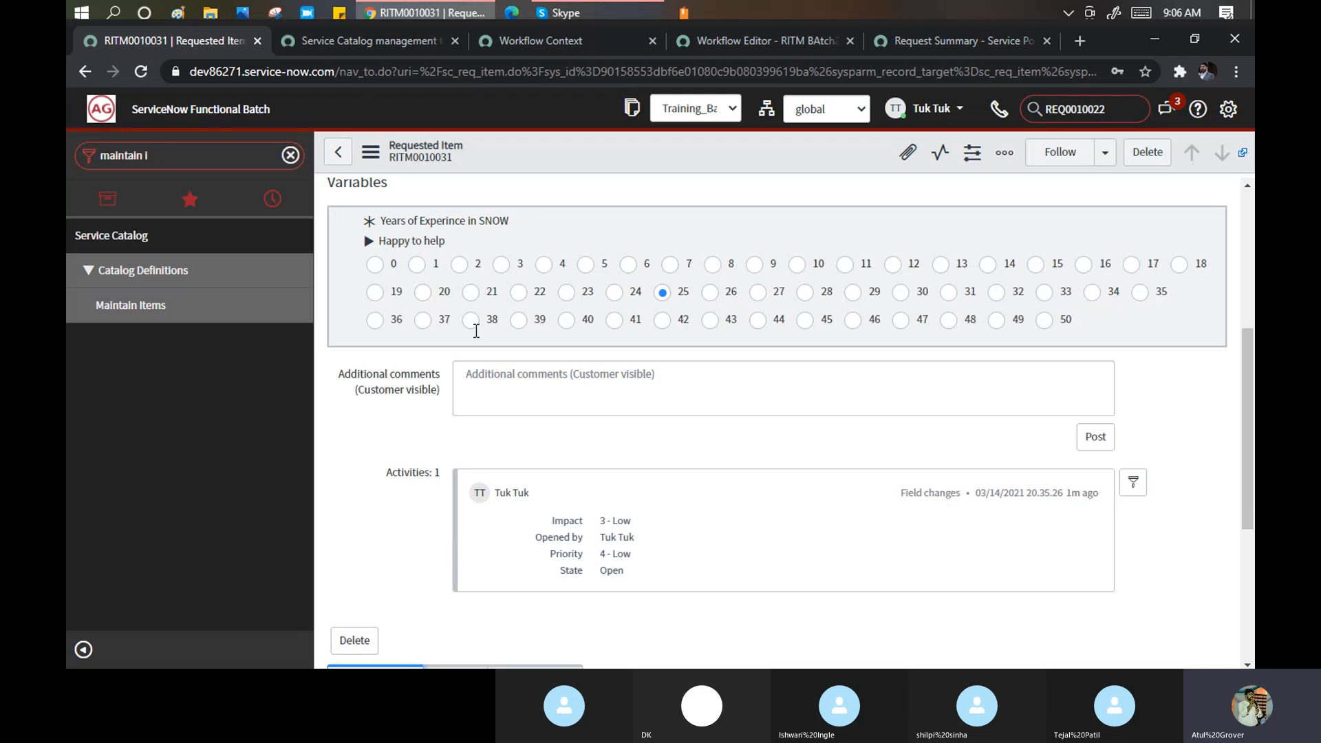
Return to the parent request and approve the remaining approval that is still in the Requested state.
click(338, 154)
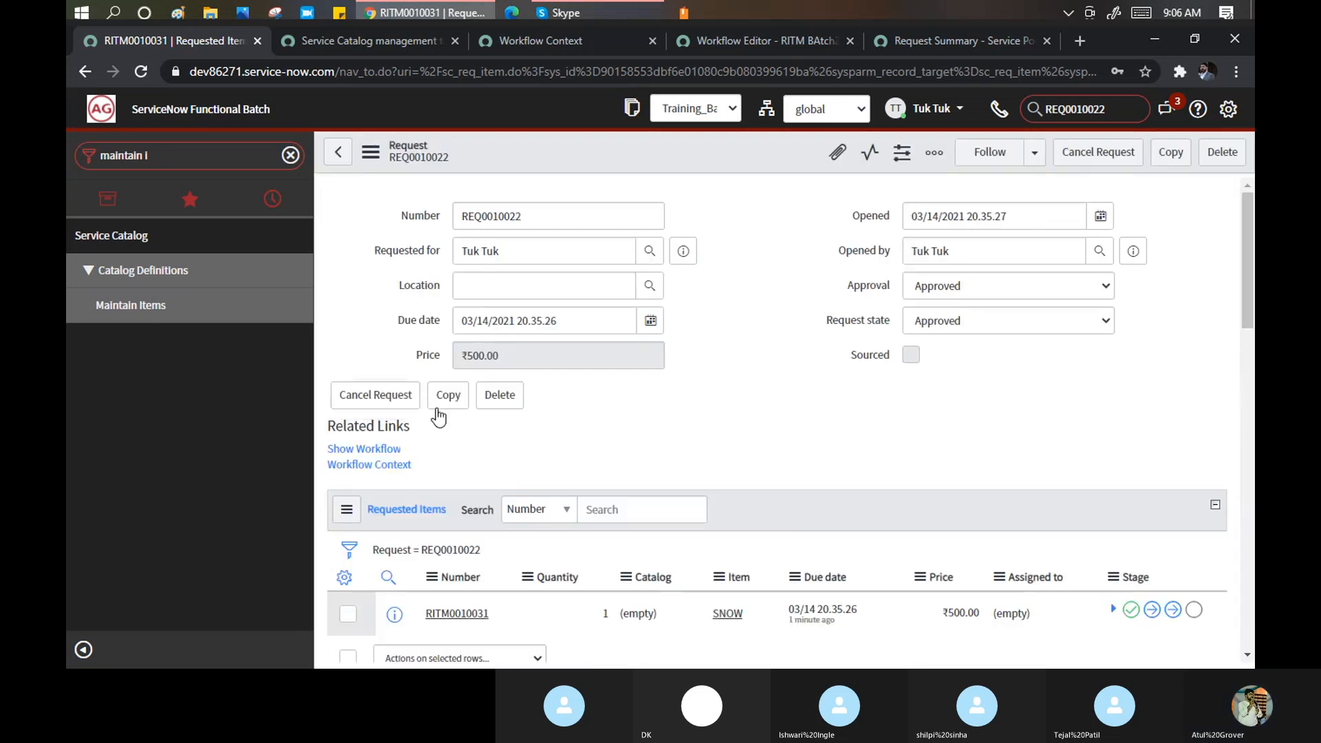
scroll(489, 515, down, 4)
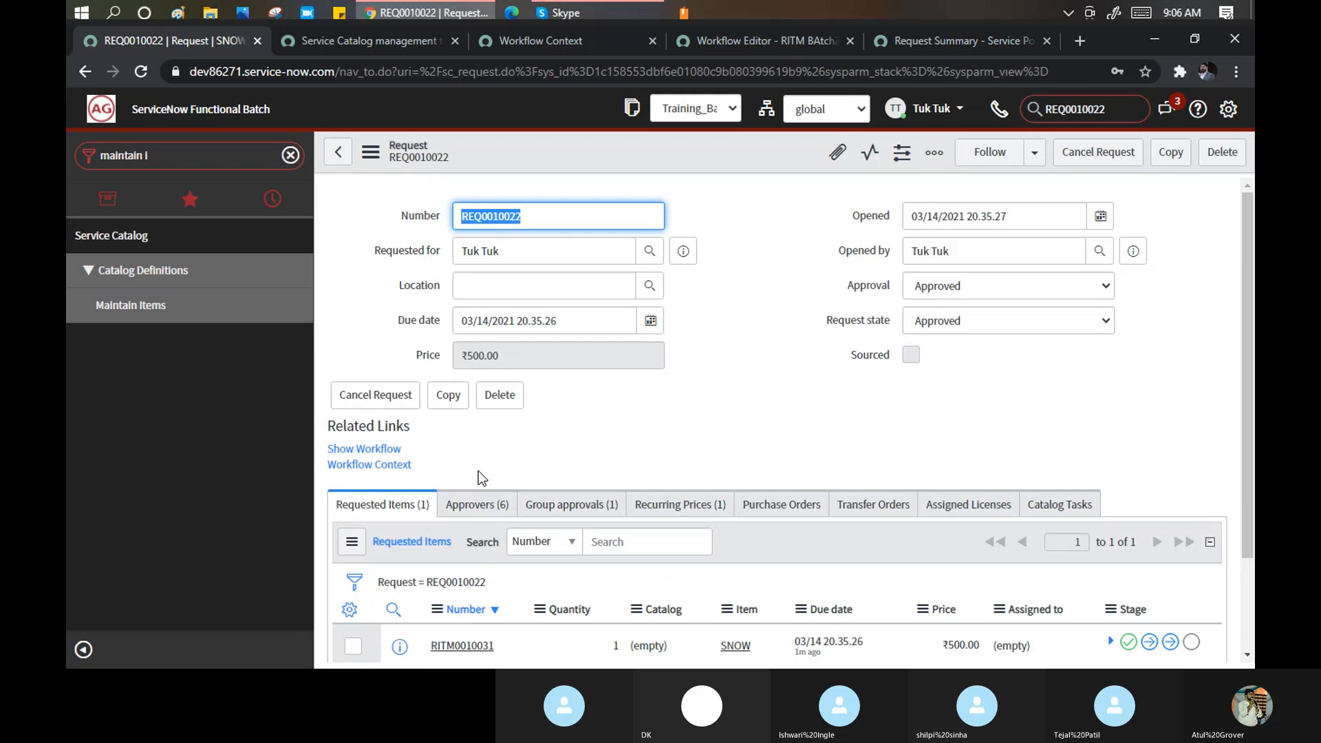
click(477, 504)
scroll(485, 518, down, 4)
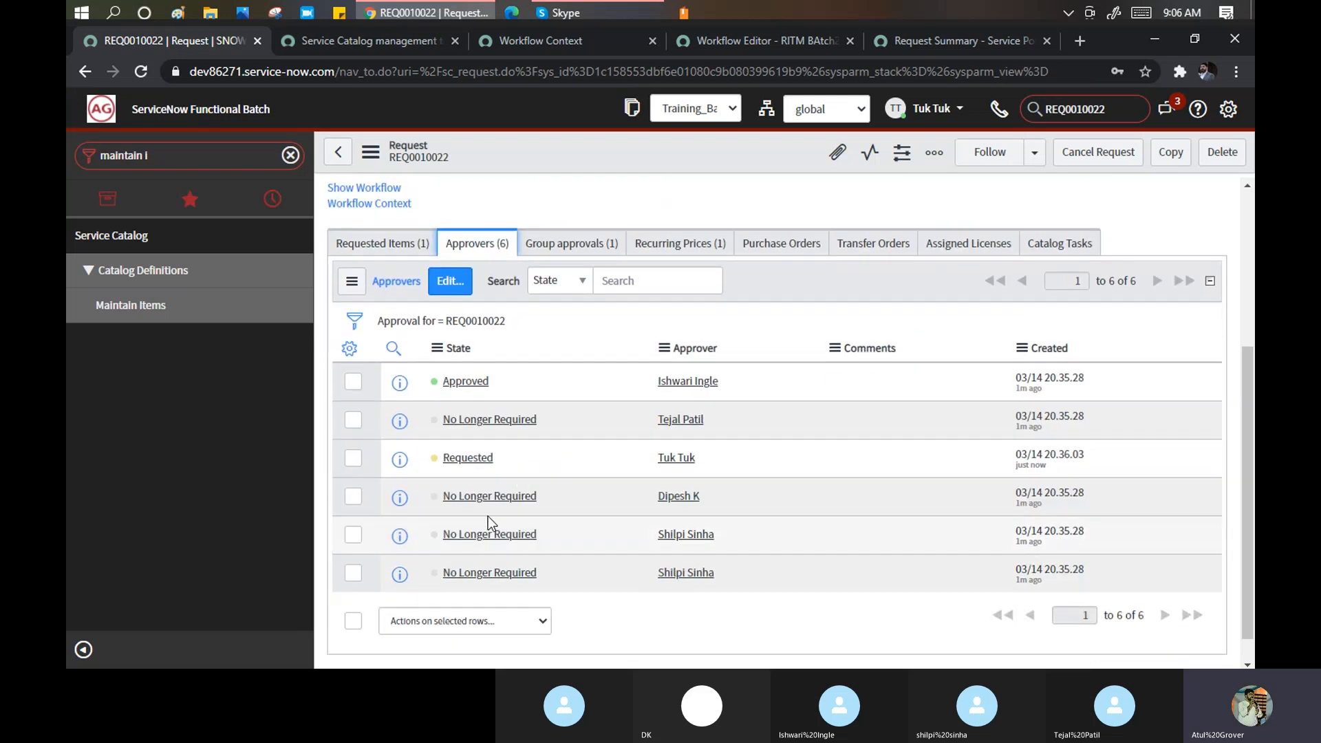
right_click(456, 464)
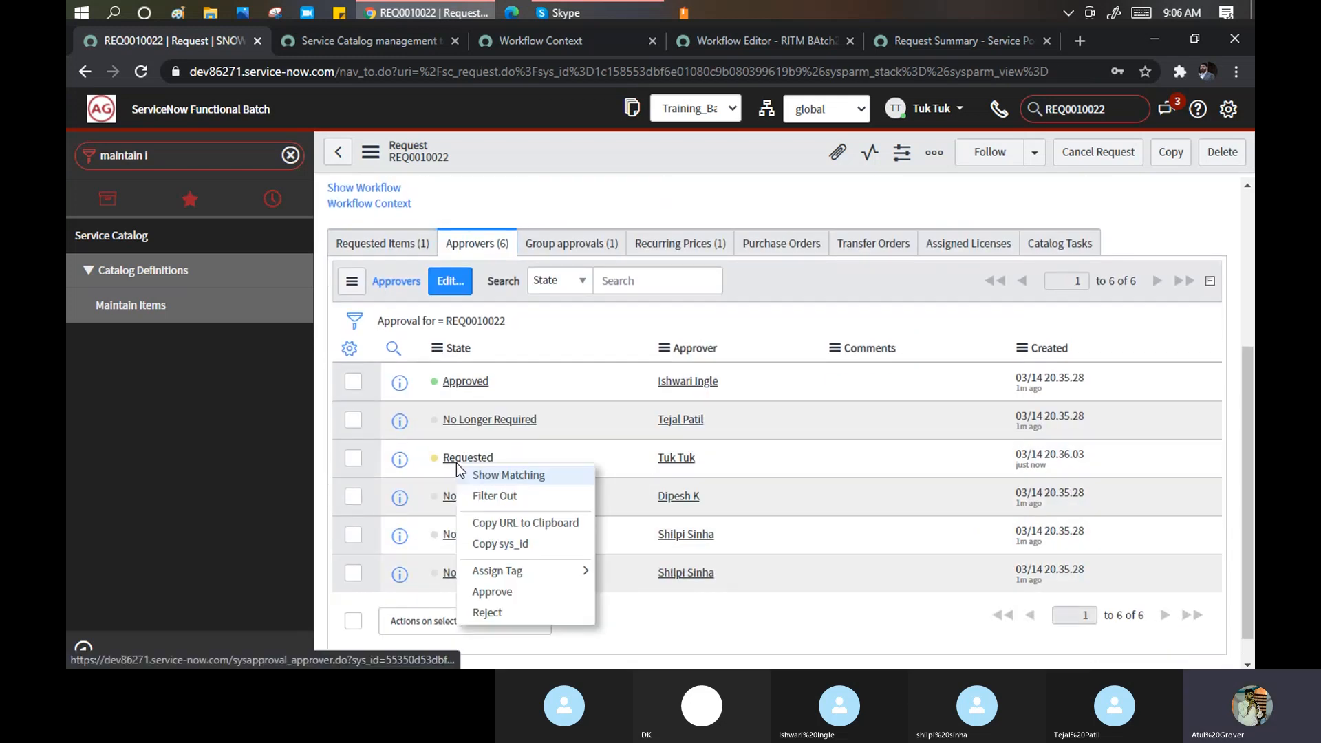
click(515, 589)
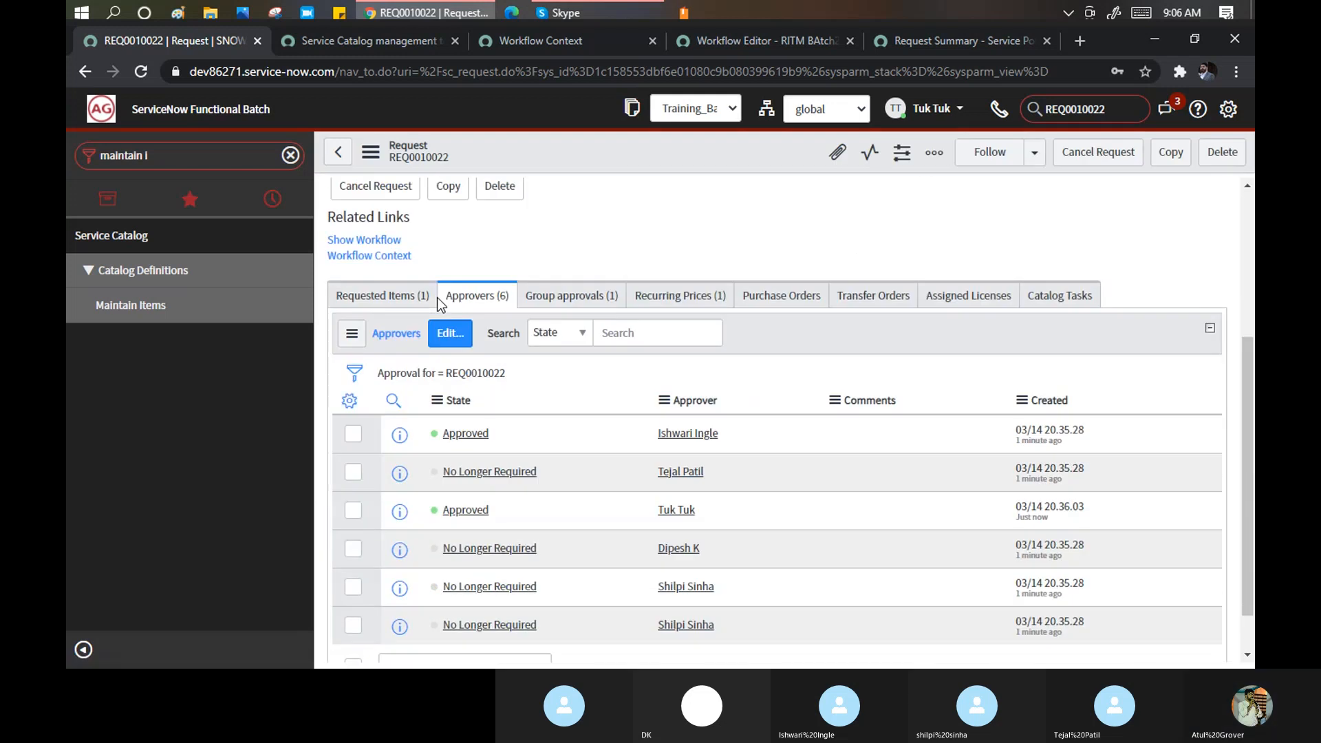
scroll(443, 304, down, 5)
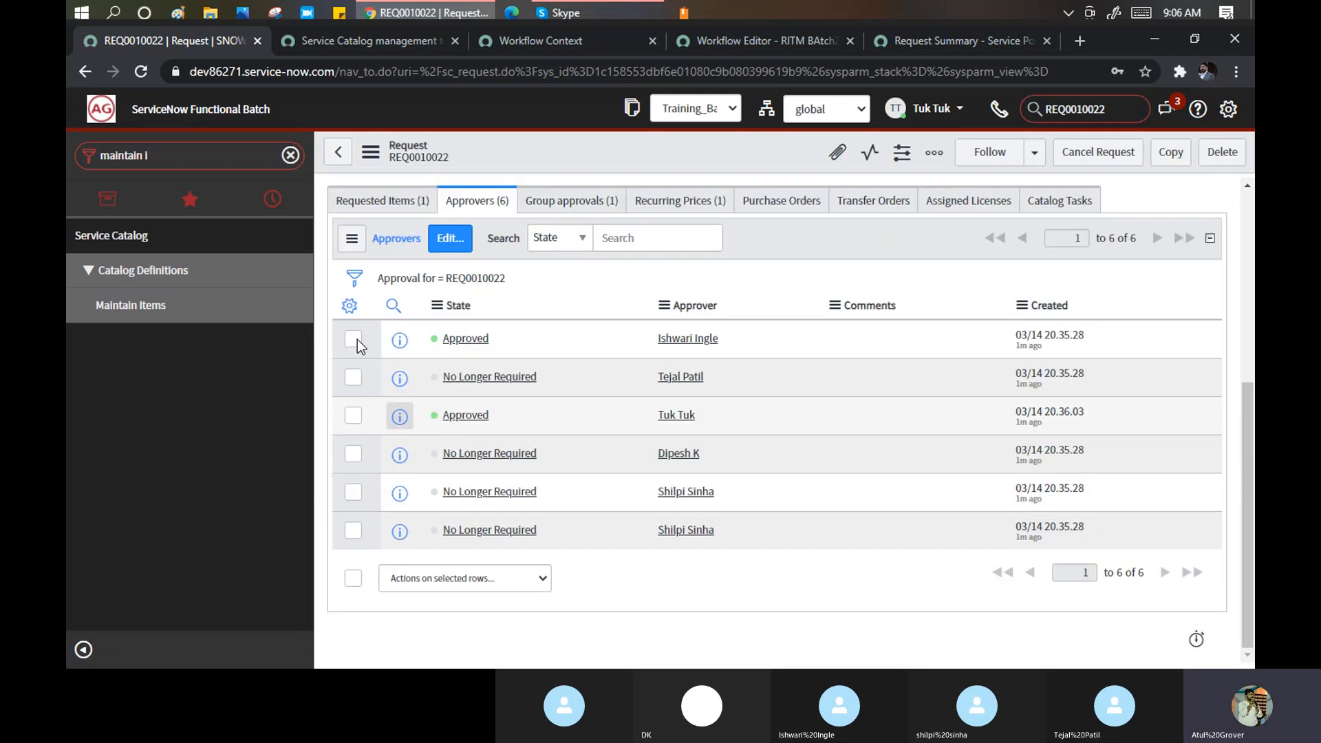
Reopen the SNOW requested item and examine its catalog tasks, highlighting the L4 Approval short description.
click(364, 199)
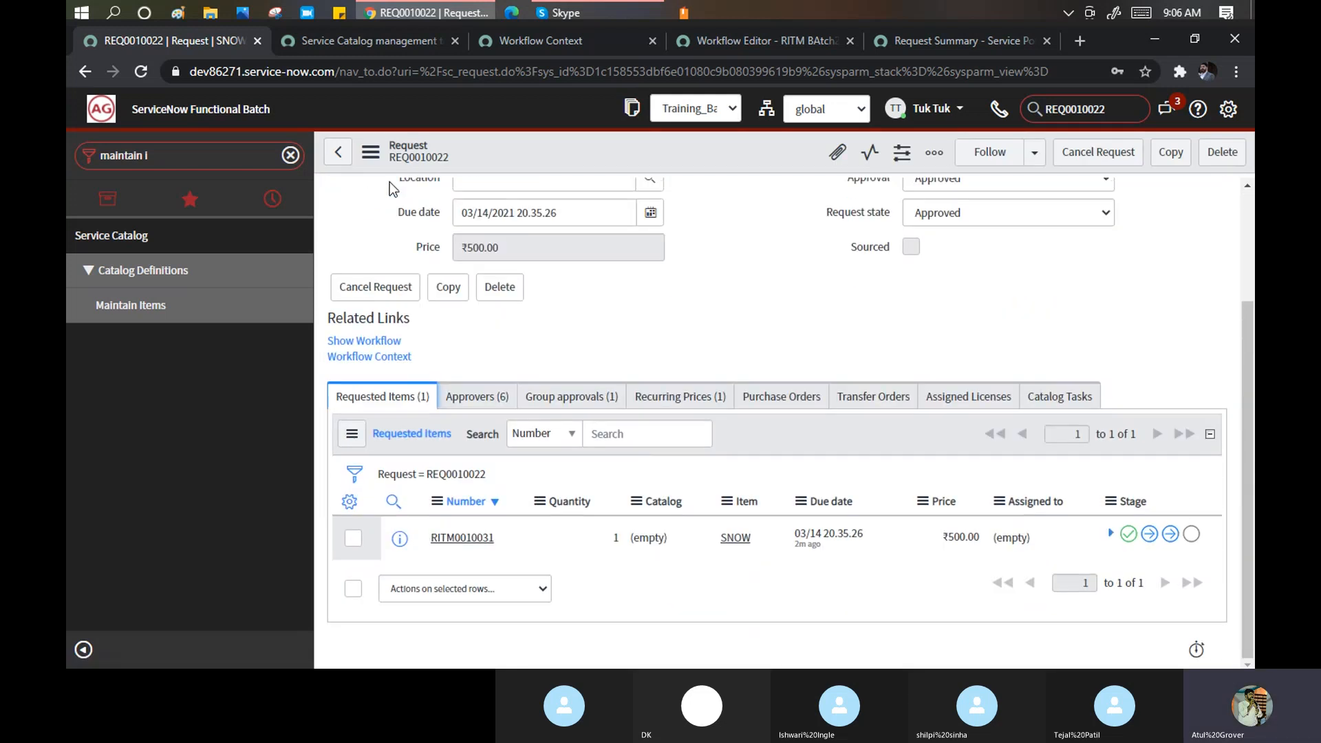
click(463, 539)
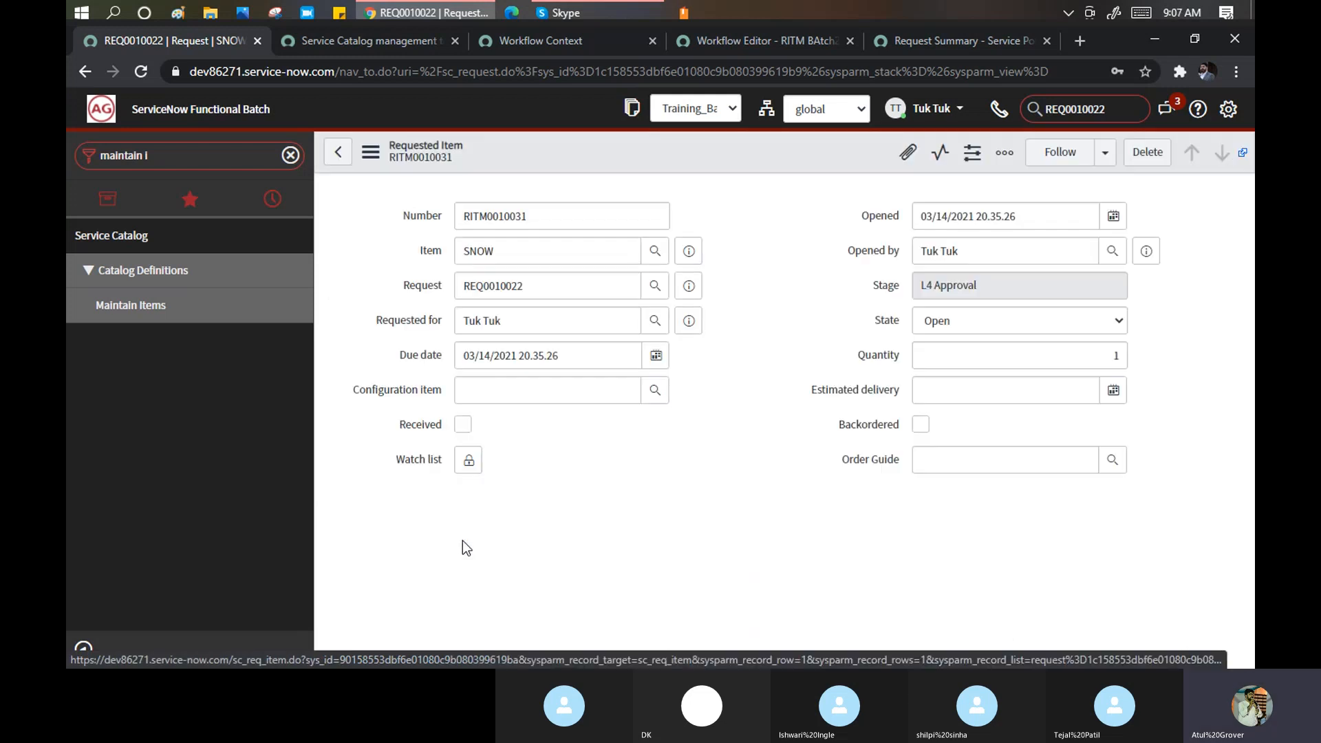
scroll(653, 364, down, 5)
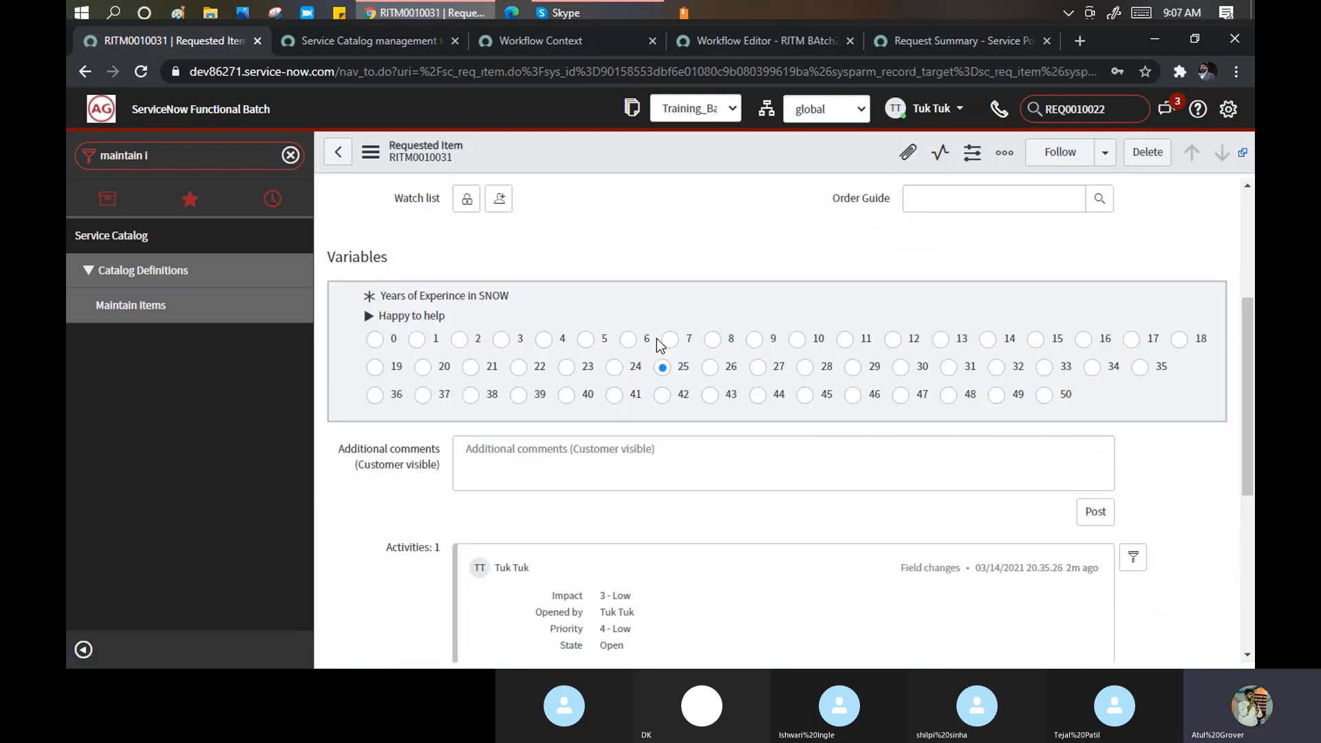
scroll(657, 344, down, 5)
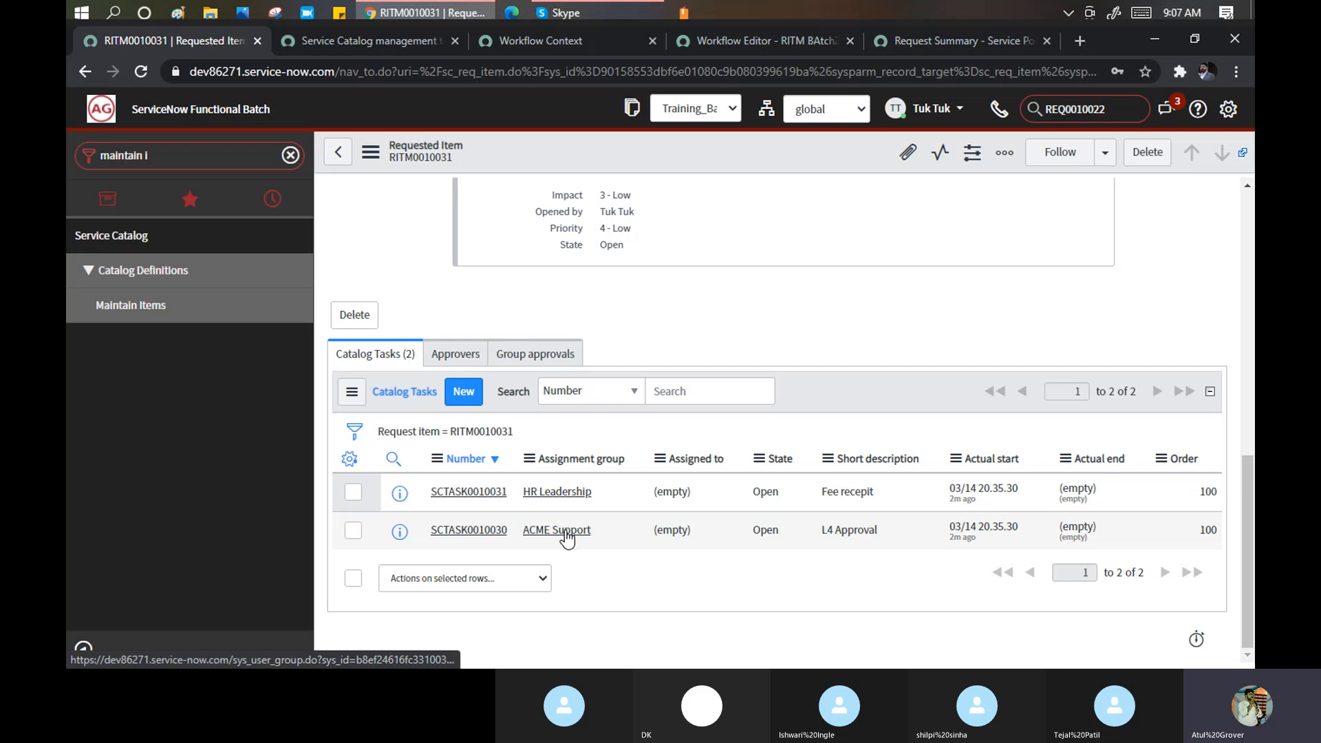
drag(888, 534, 815, 527)
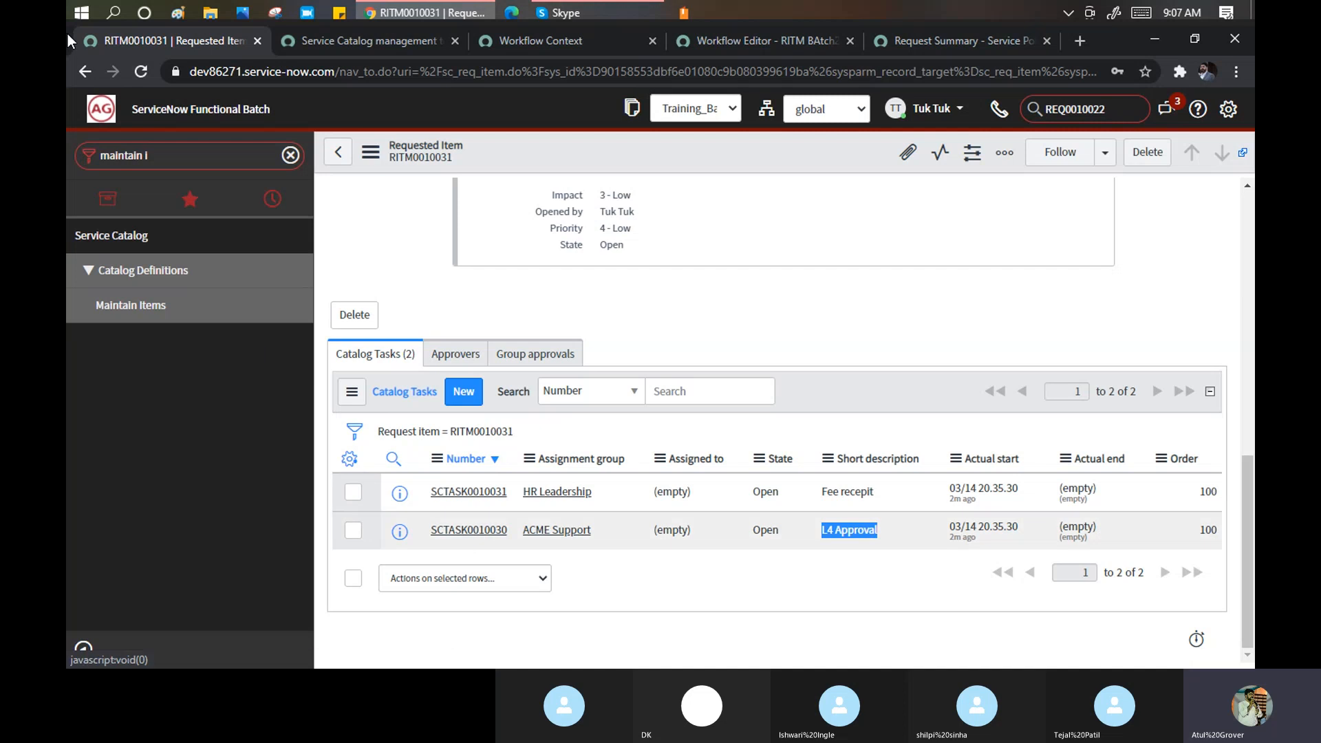
Find Execution Plans by filtering the navigator for "execution", open the list in a new browser tab, and open the SNOW Batch plan.
click(192, 168)
text(ex)
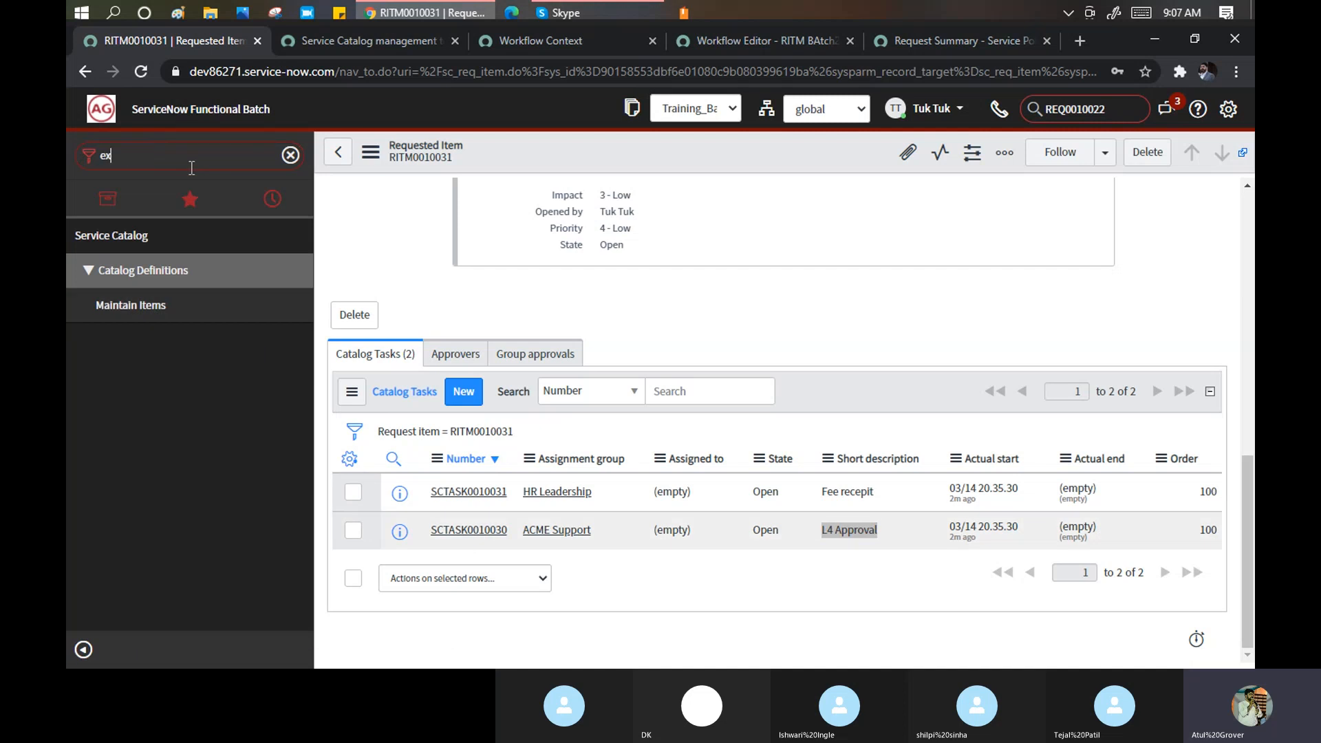
text(ecut)
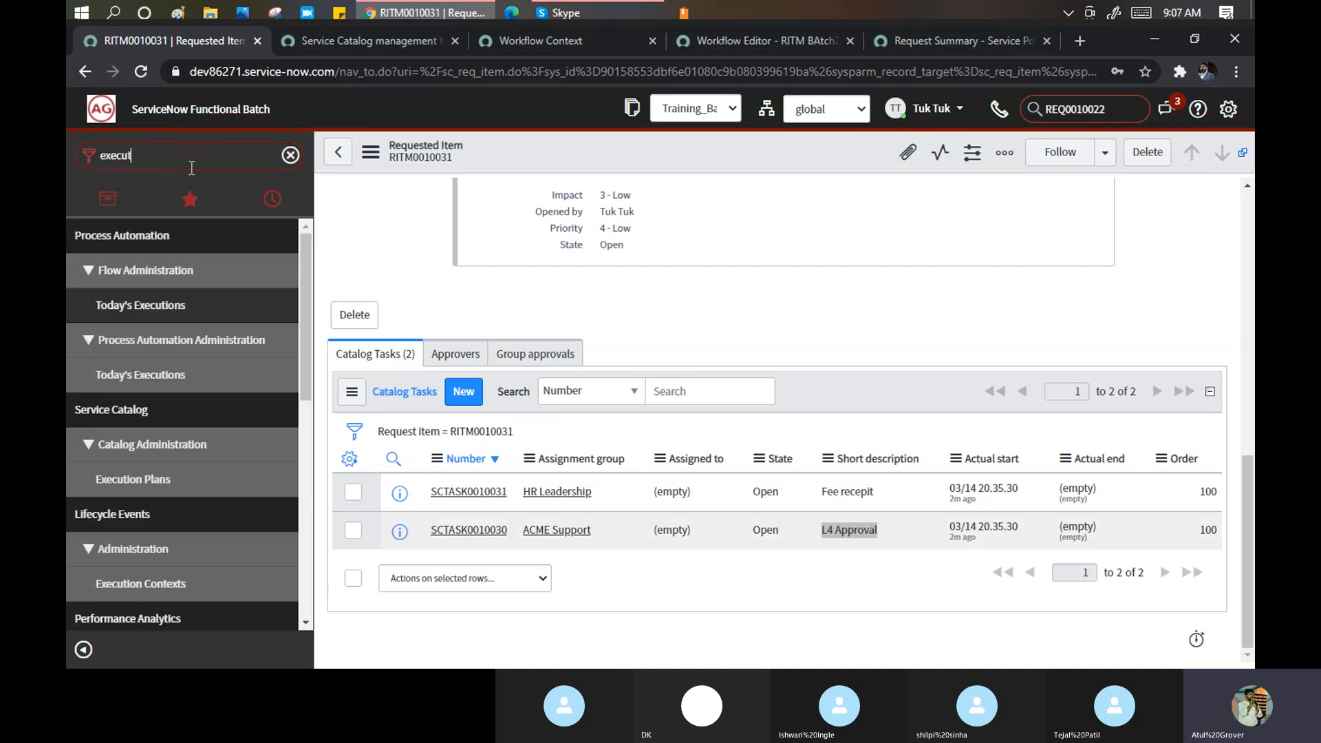
text(ion)
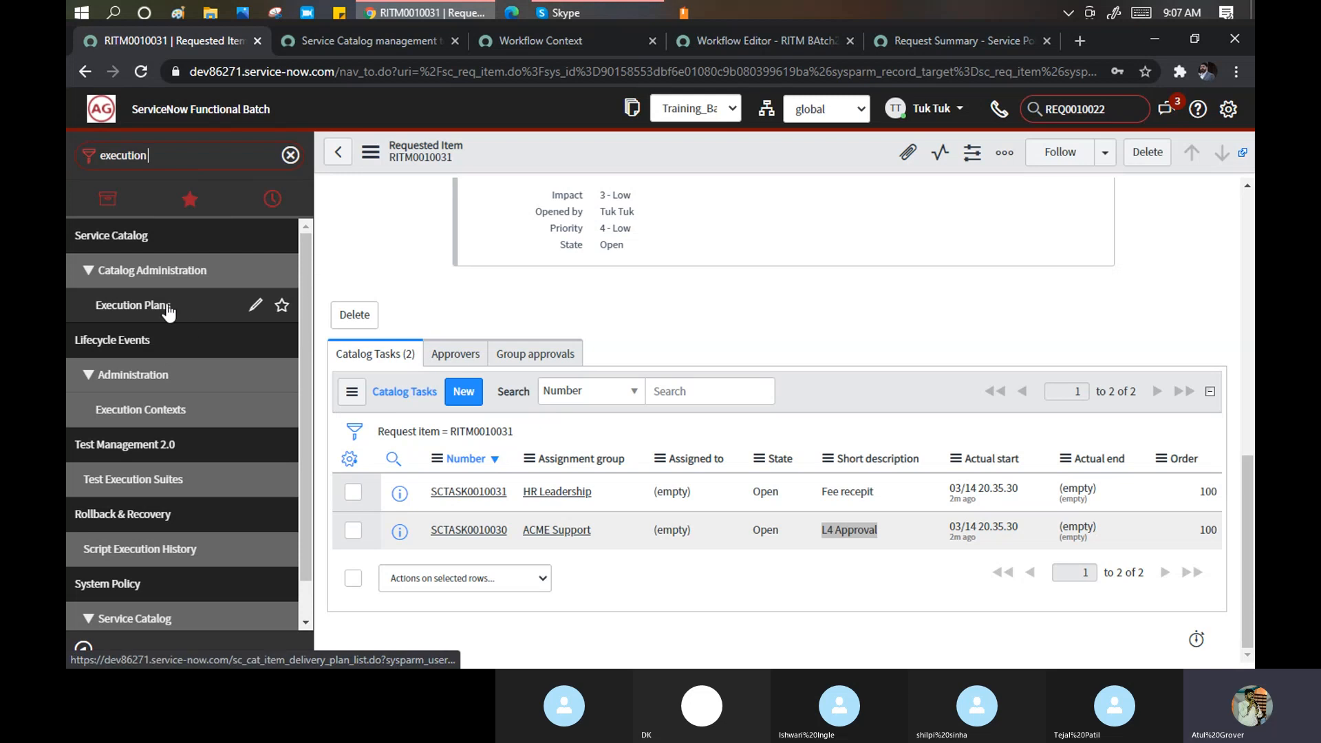
middle_click(168, 311)
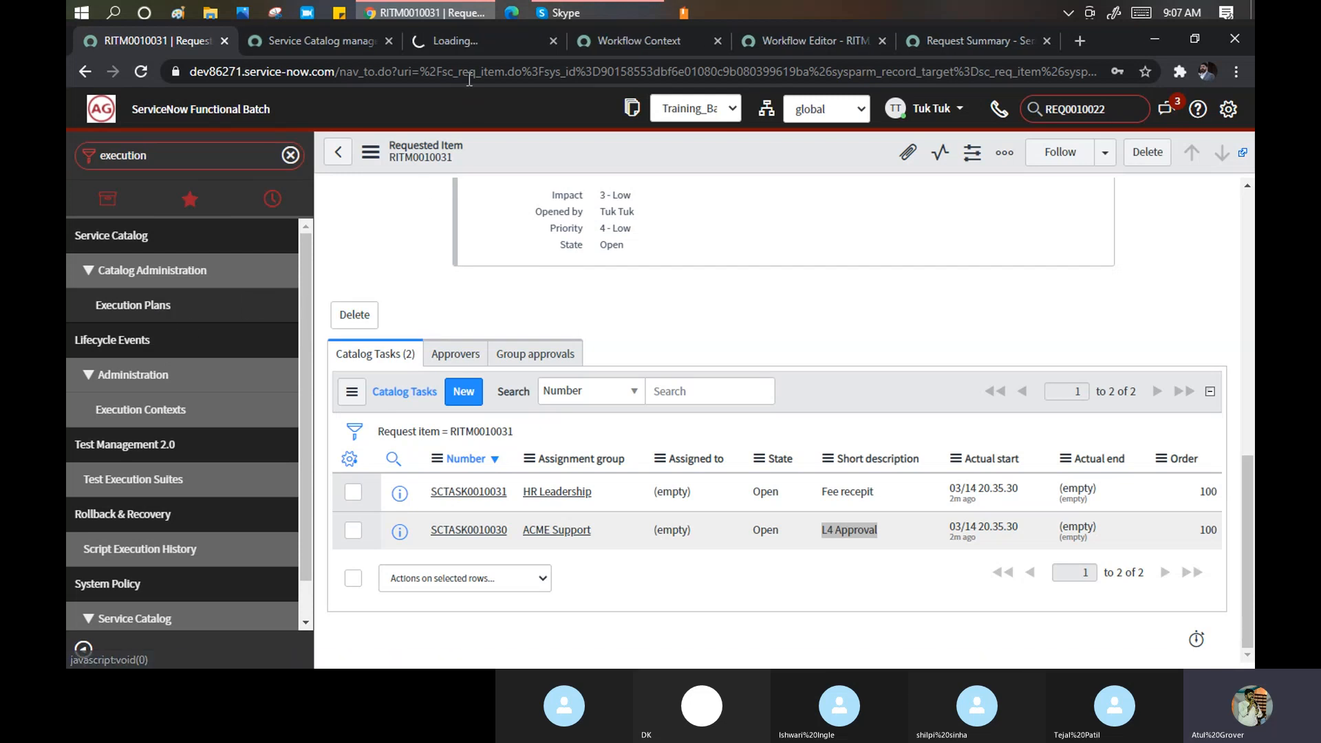
click(456, 40)
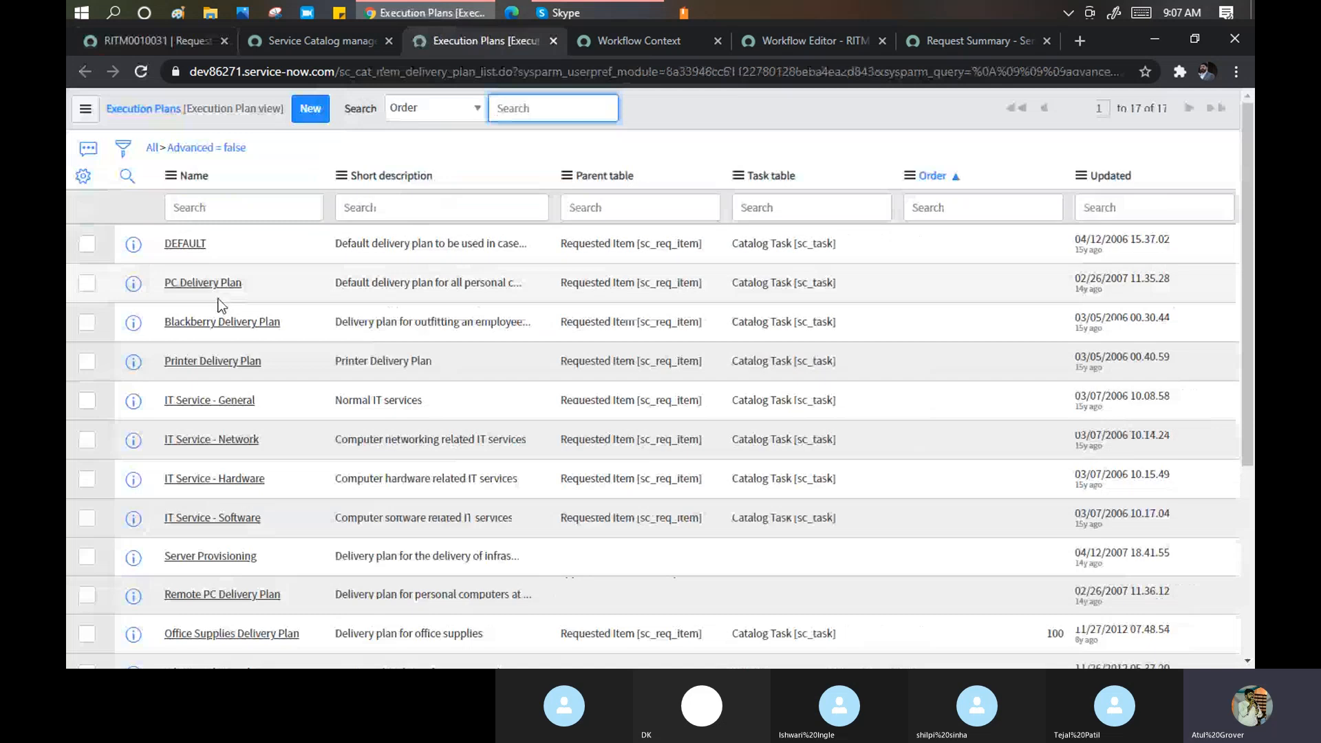
scroll(254, 285, down, 5)
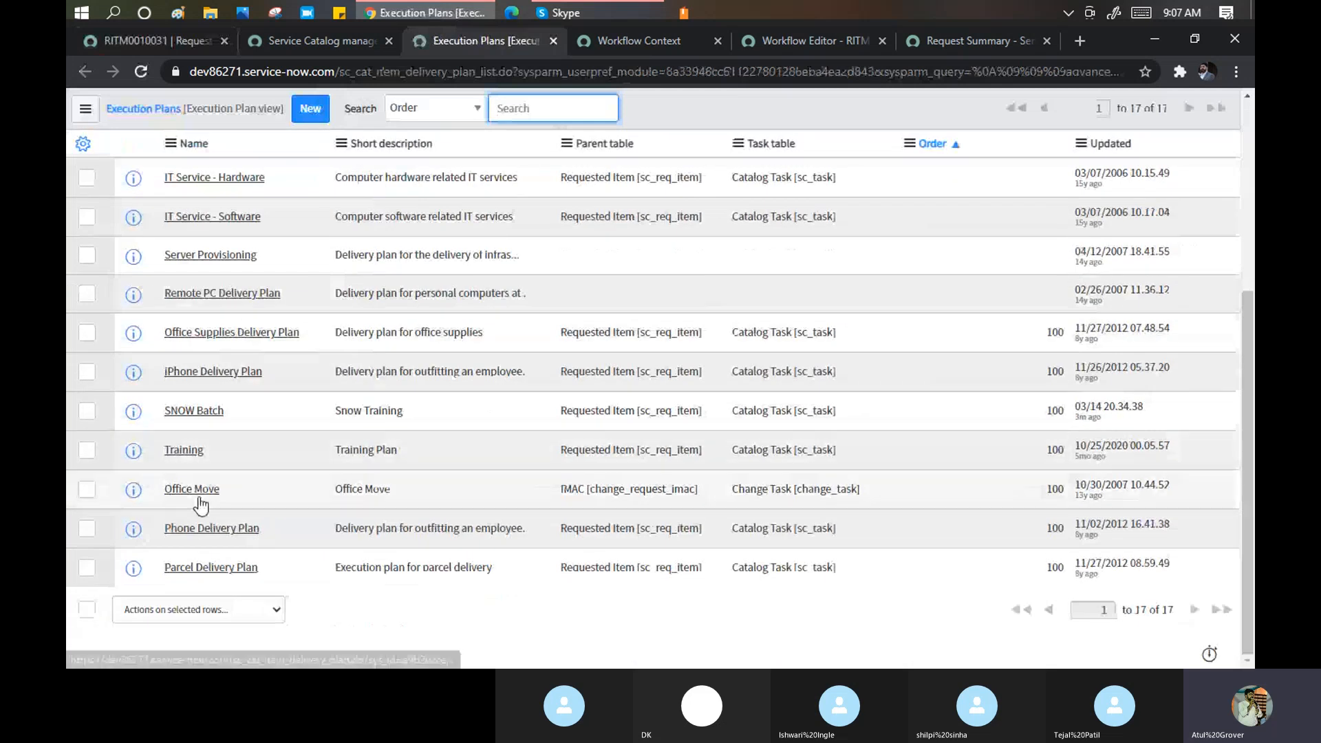
click(200, 410)
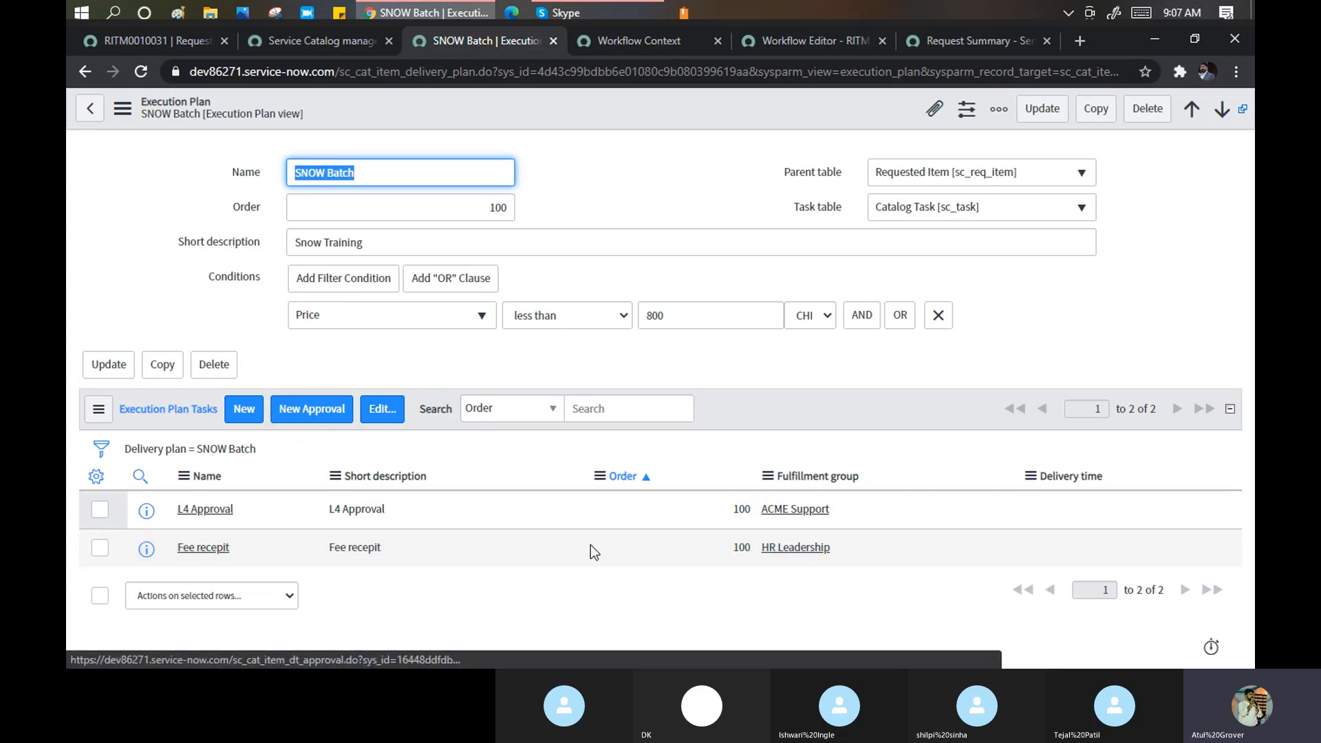
Go back to the requested item, open its L4 Approval catalog task, and look through the task's activities and related lists.
click(185, 43)
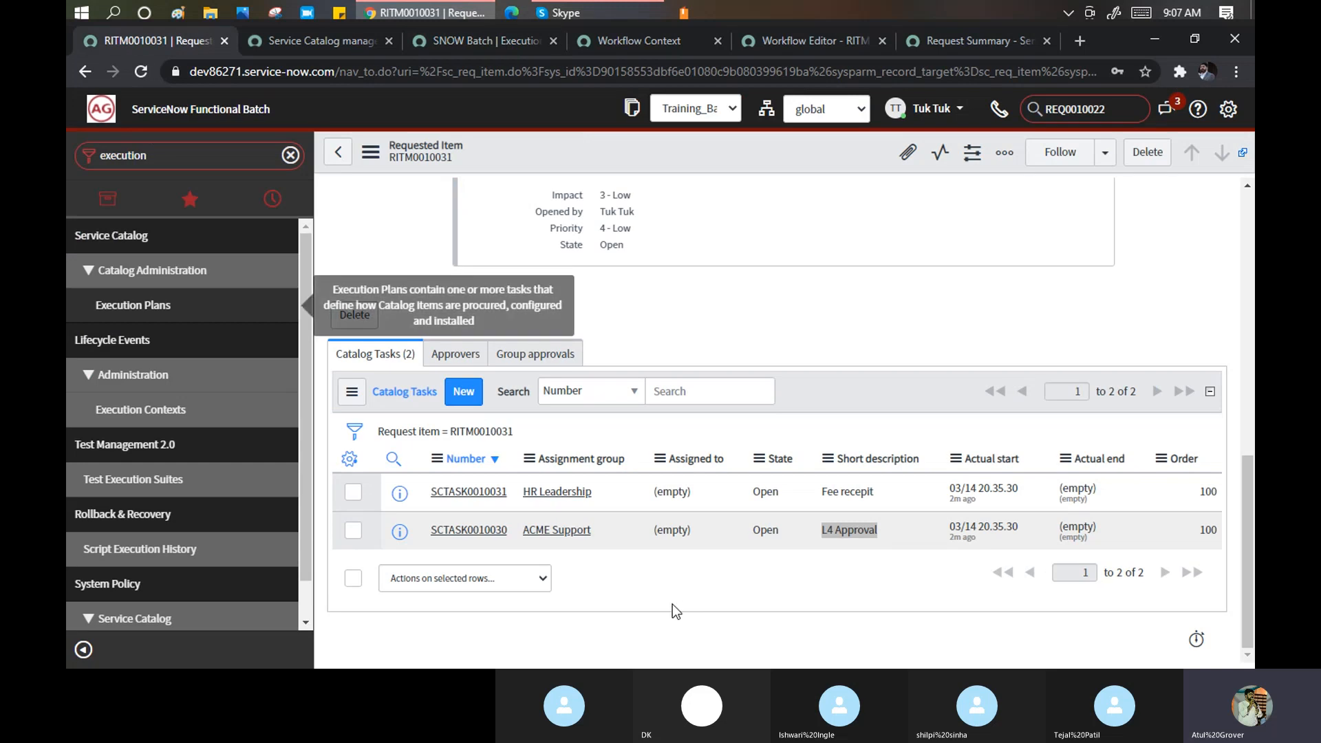
drag(601, 533, 434, 534)
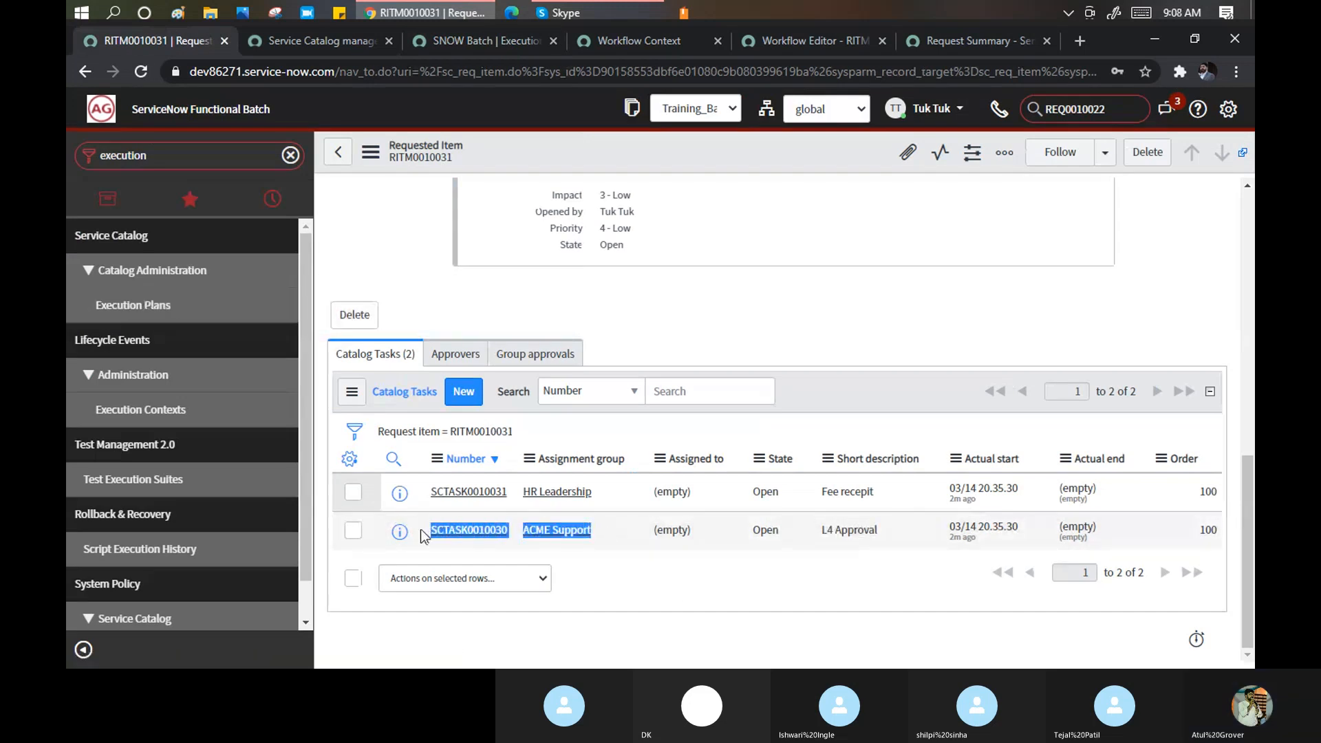
click(470, 534)
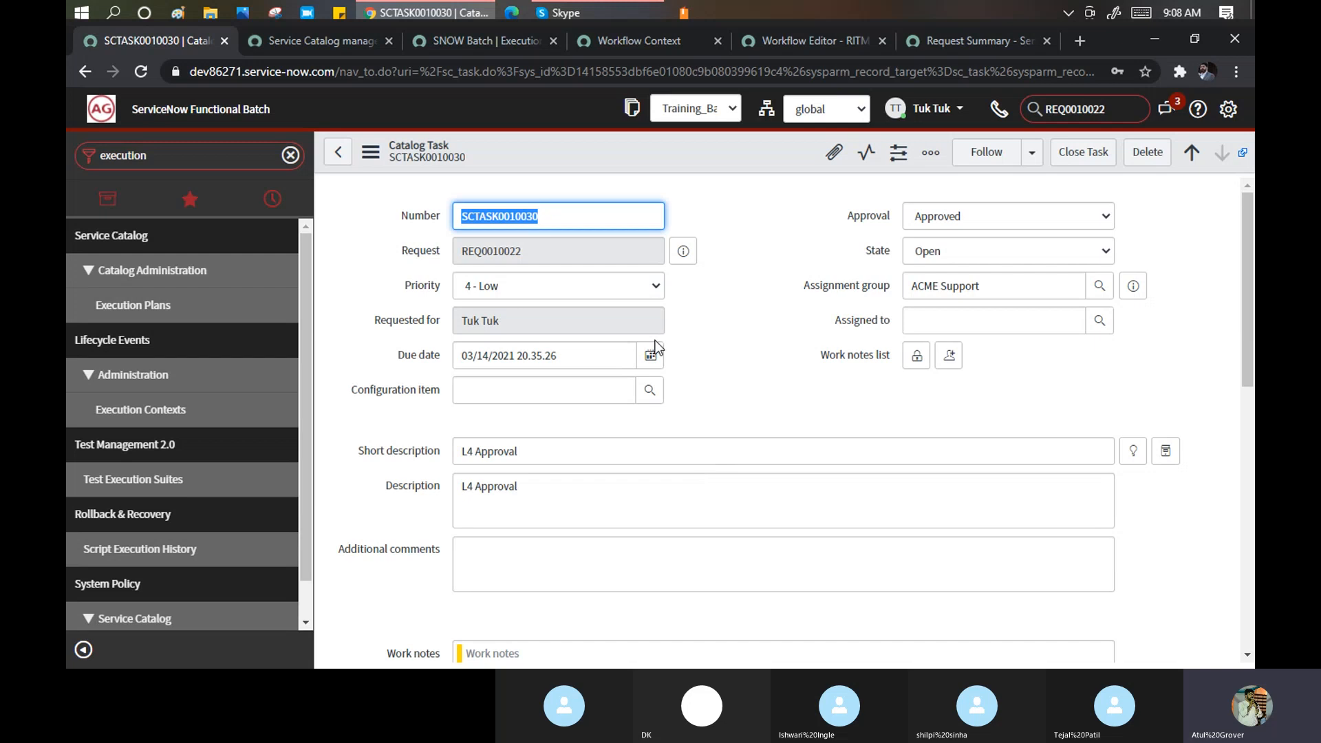
scroll(685, 413, down, 10)
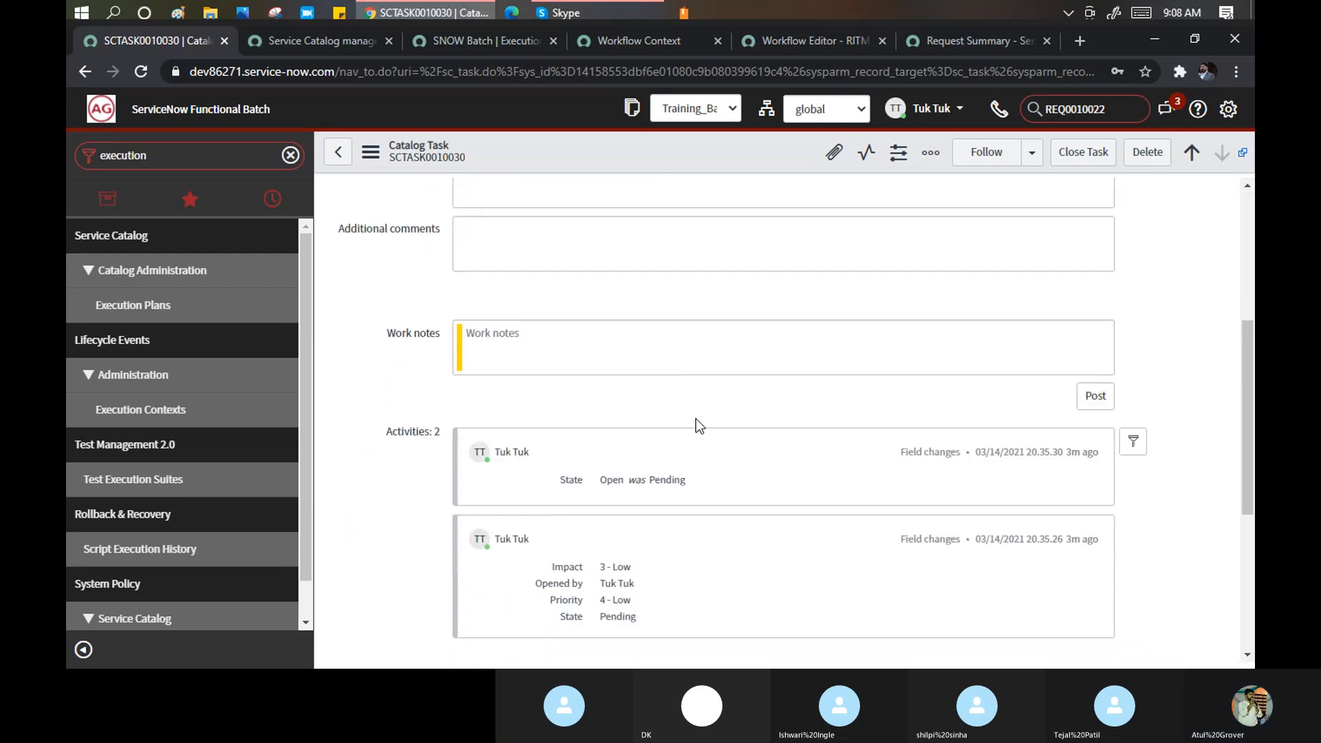
scroll(695, 425, down, 1)
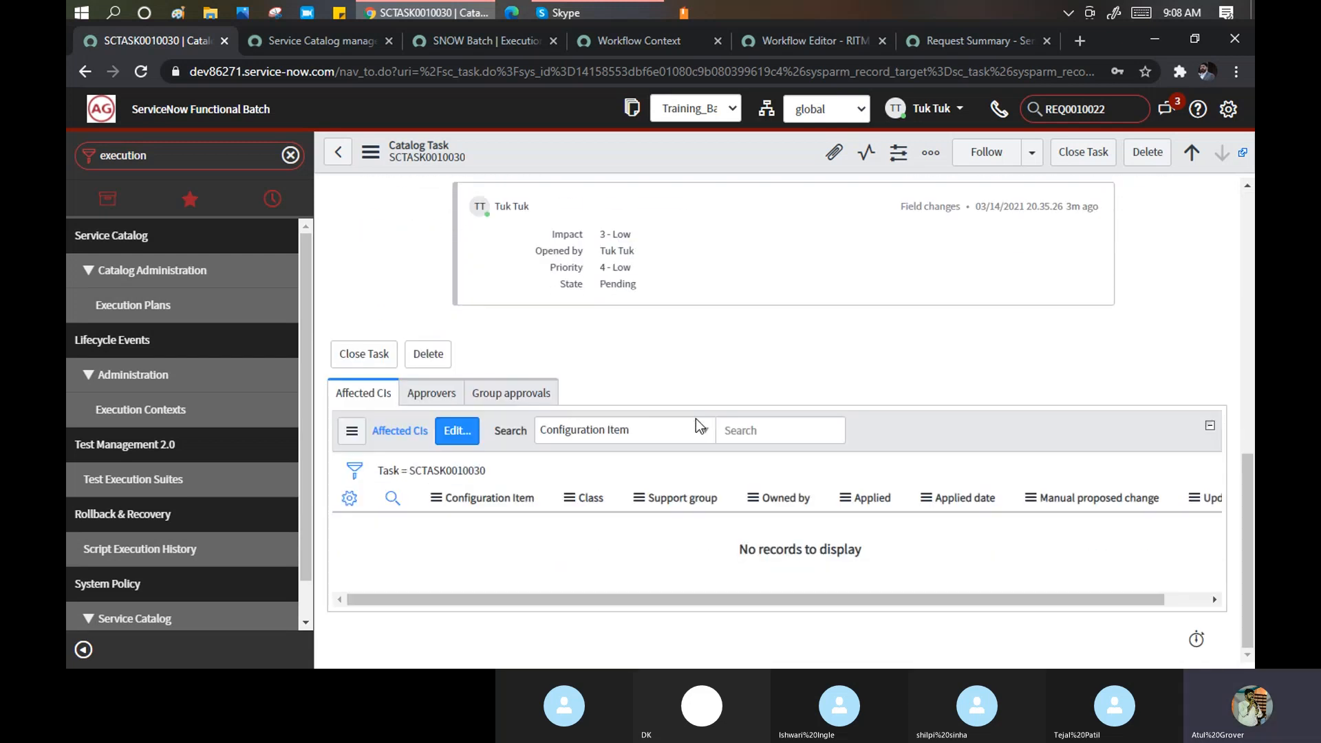
Leave the catalog task and examine the SNOW Batch execution plan's L4 Approval task, including its field values and Approved By list.
scroll(691, 419, up, 12)
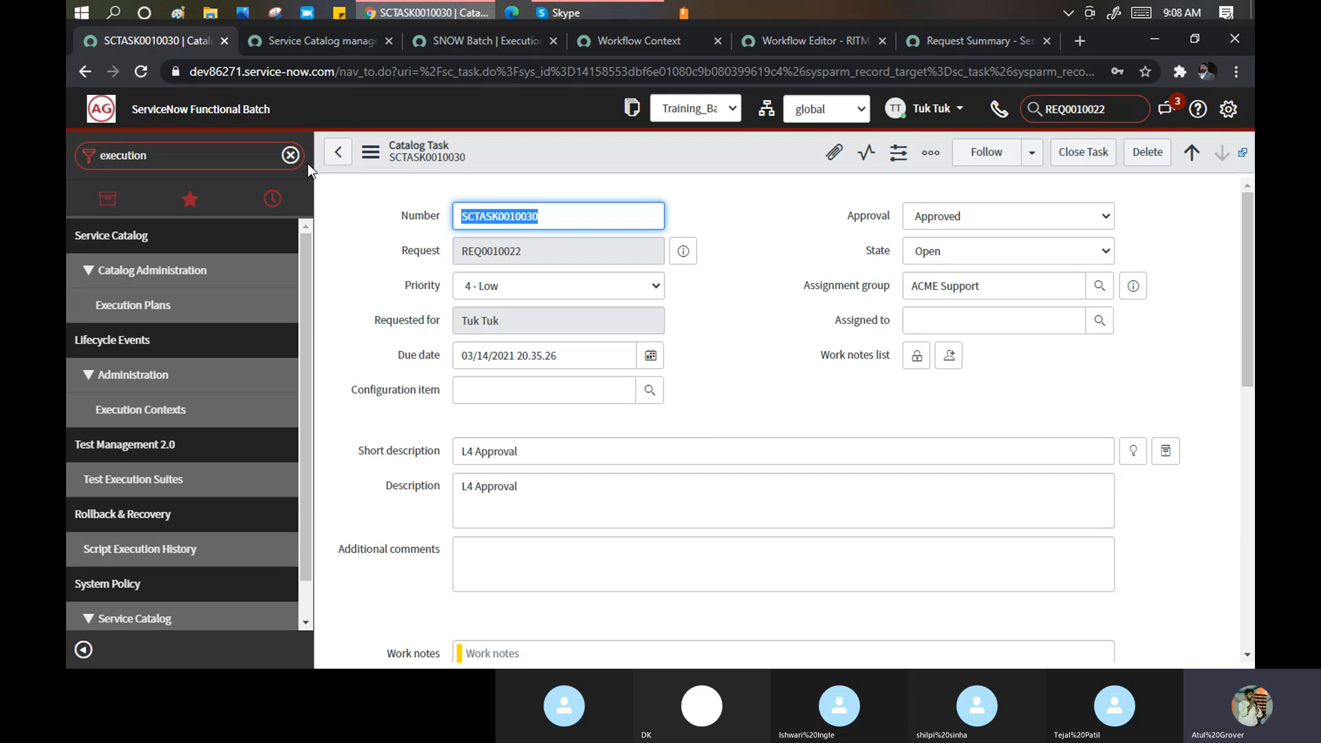
click(338, 151)
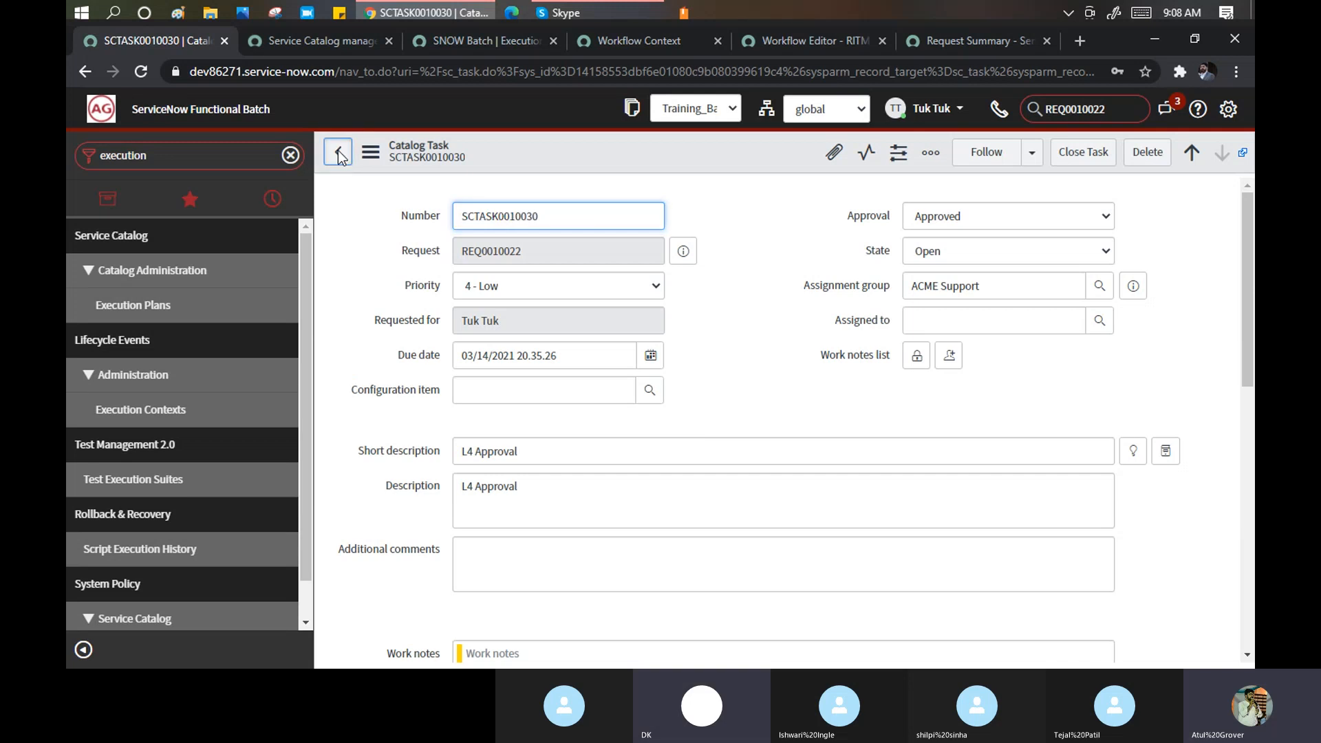
click(320, 42)
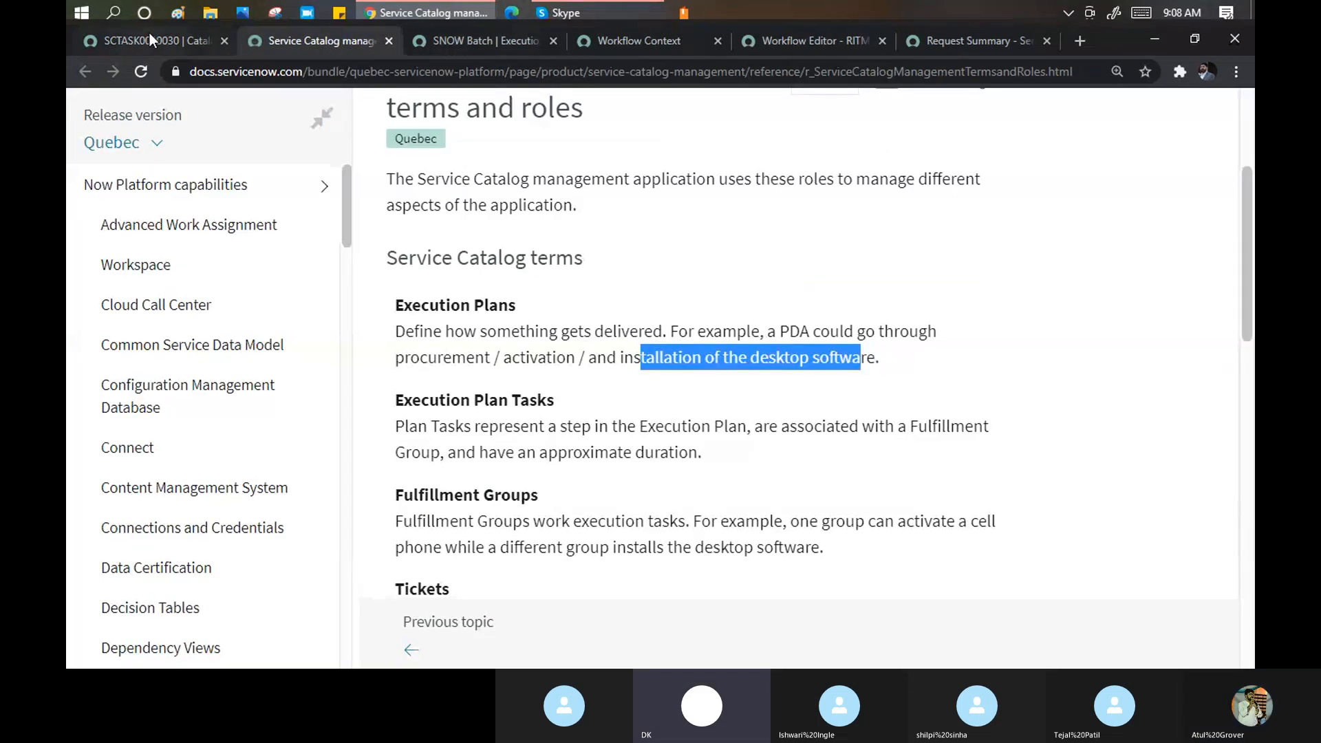
click(496, 40)
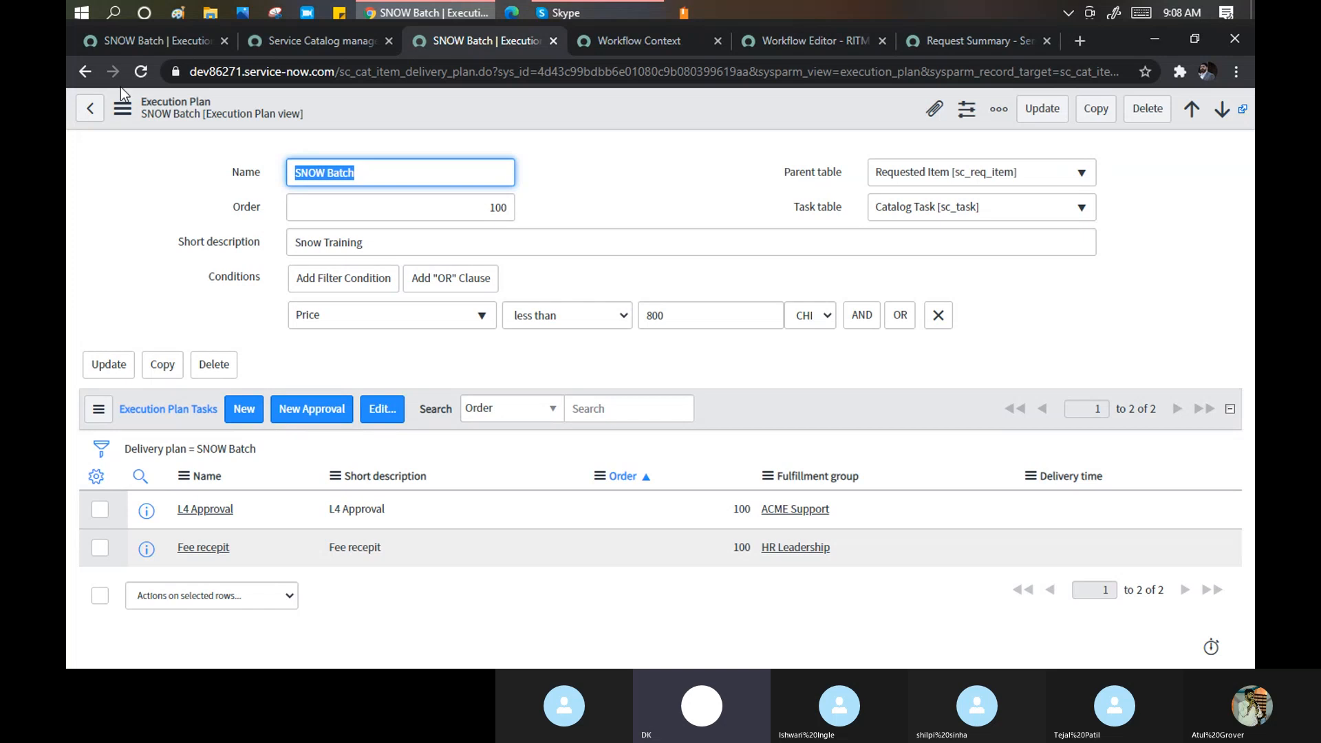
click(203, 510)
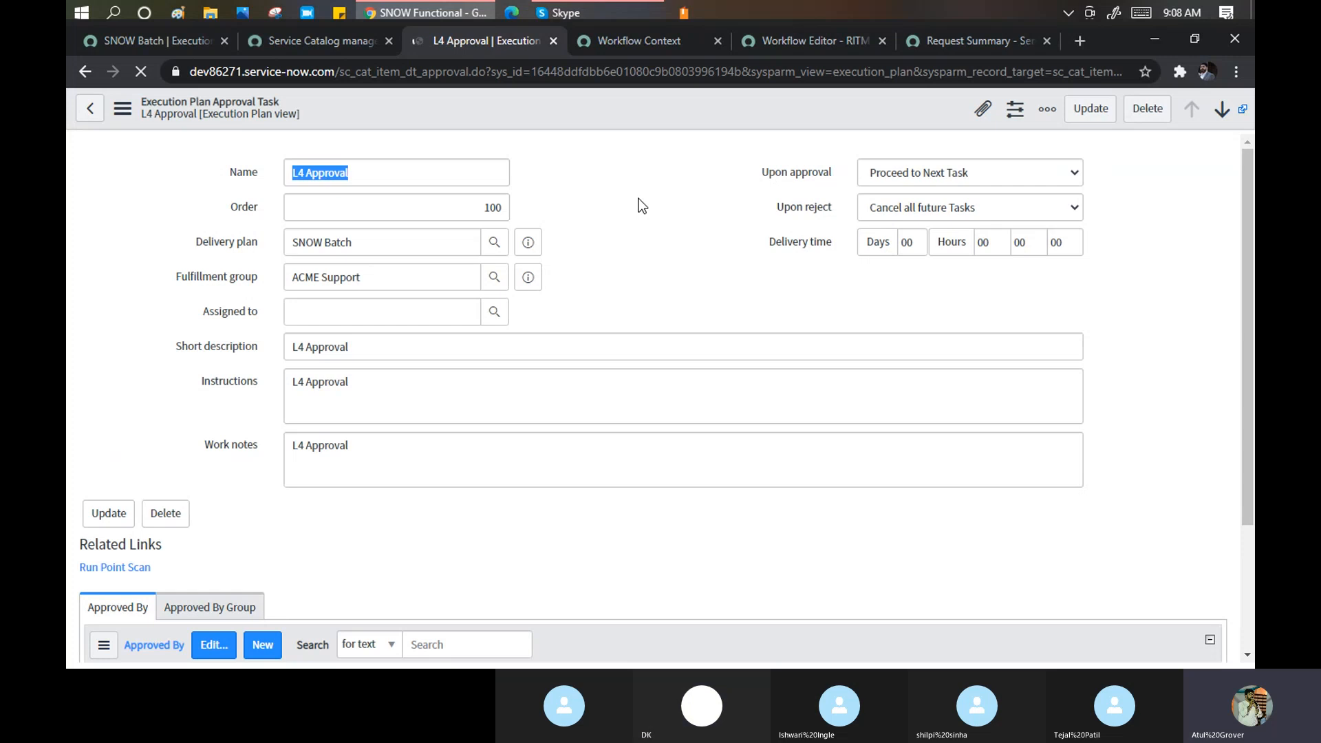
scroll(642, 206, down, 3)
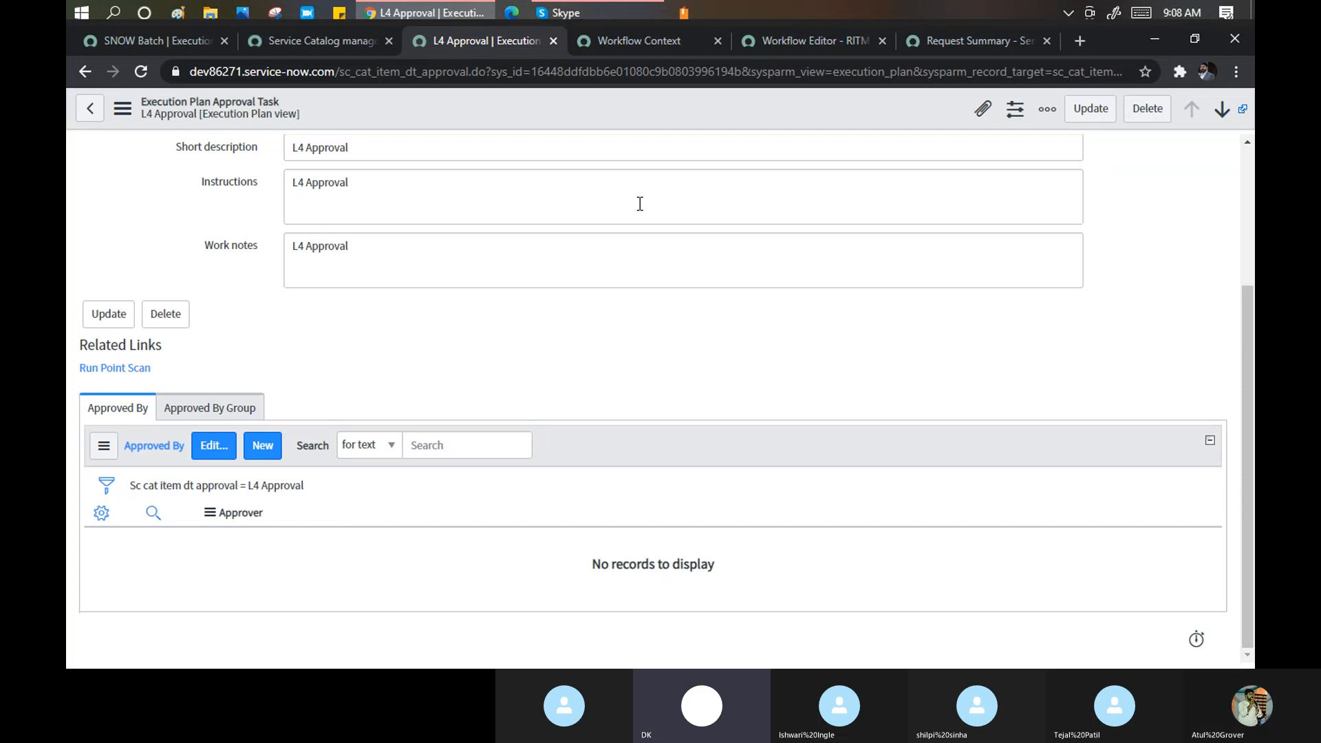
scroll(616, 321, up, 3)
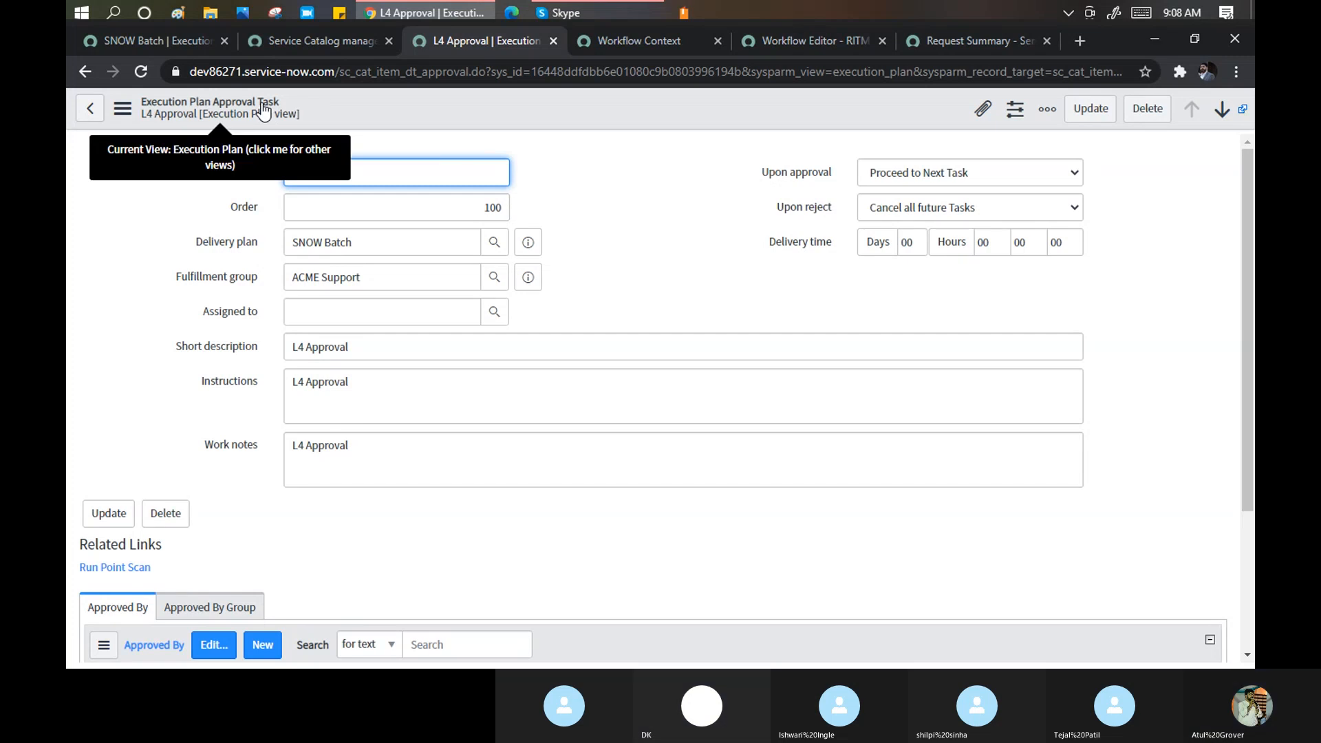
scroll(584, 282, down, 3)
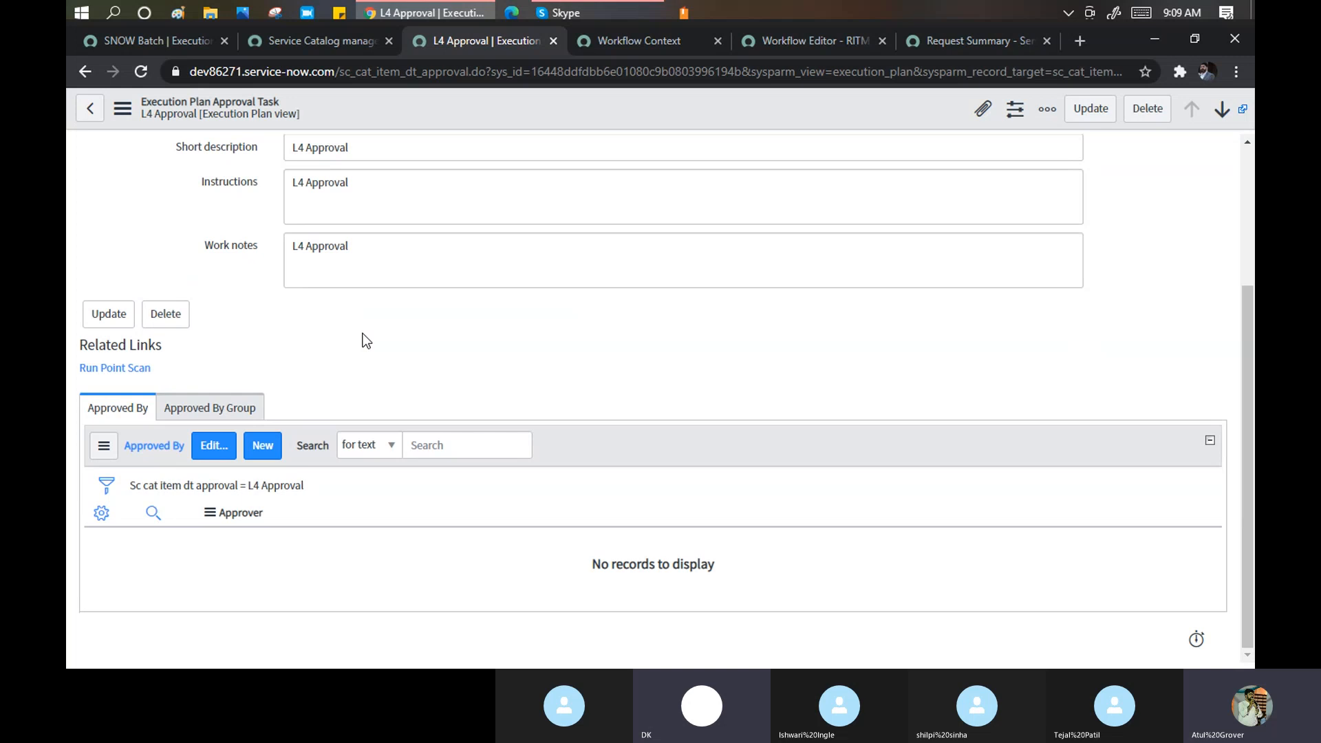
Return to the SNOW Batch plan and open its L4 Approval and Fee recepit tasks in separate browser tabs to compare their forms.
click(81, 121)
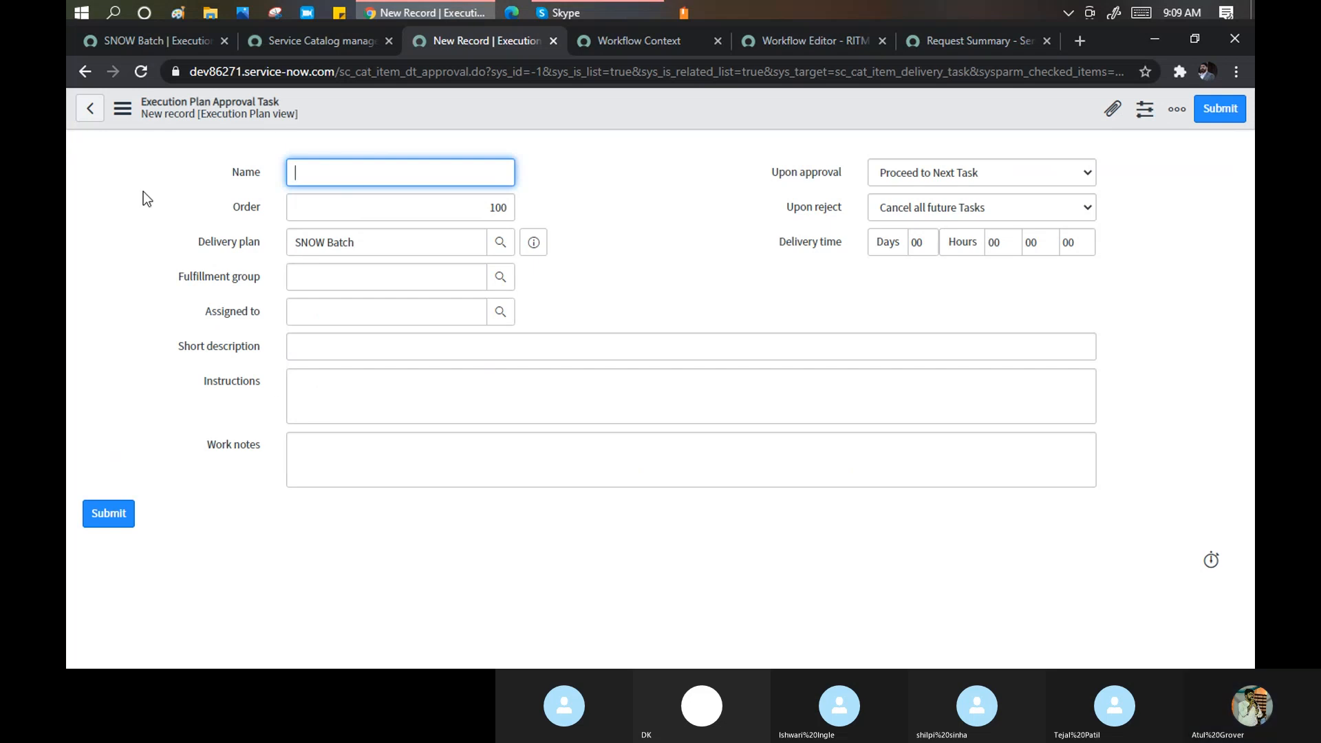
click(96, 112)
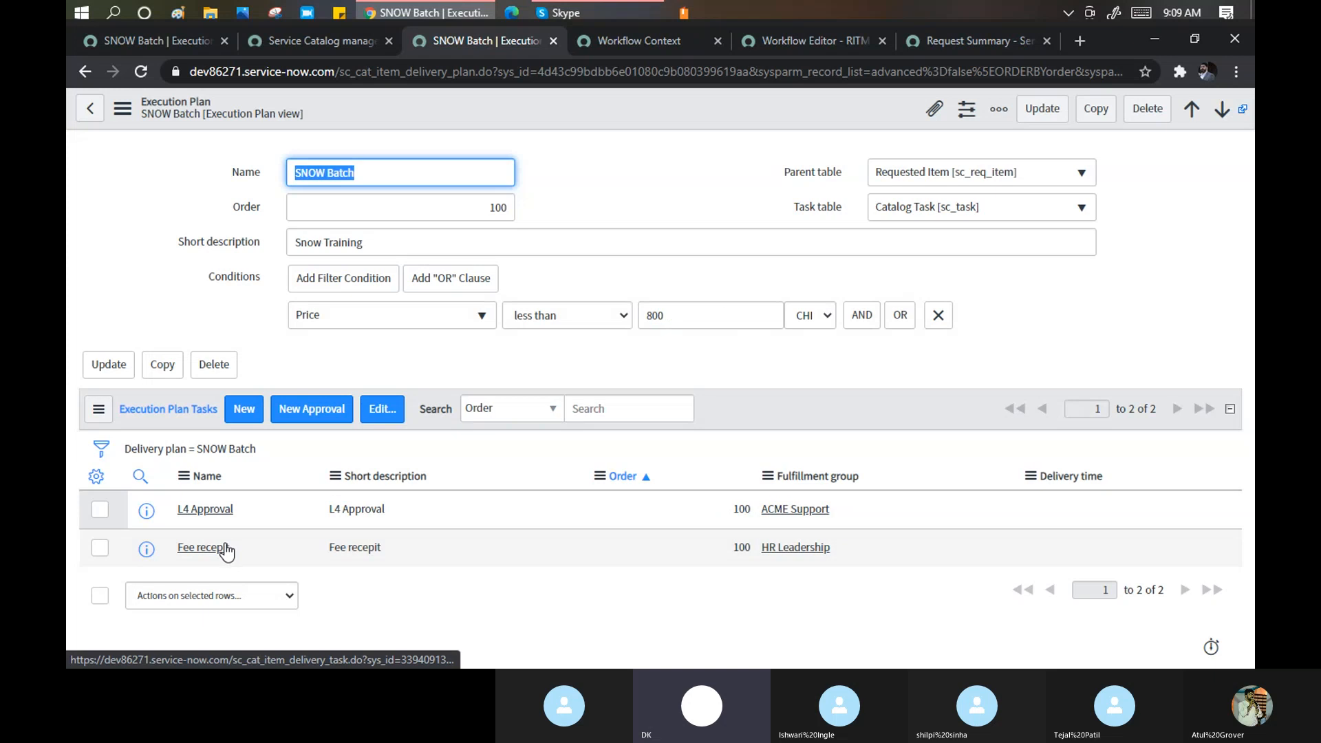
middle_click(216, 511)
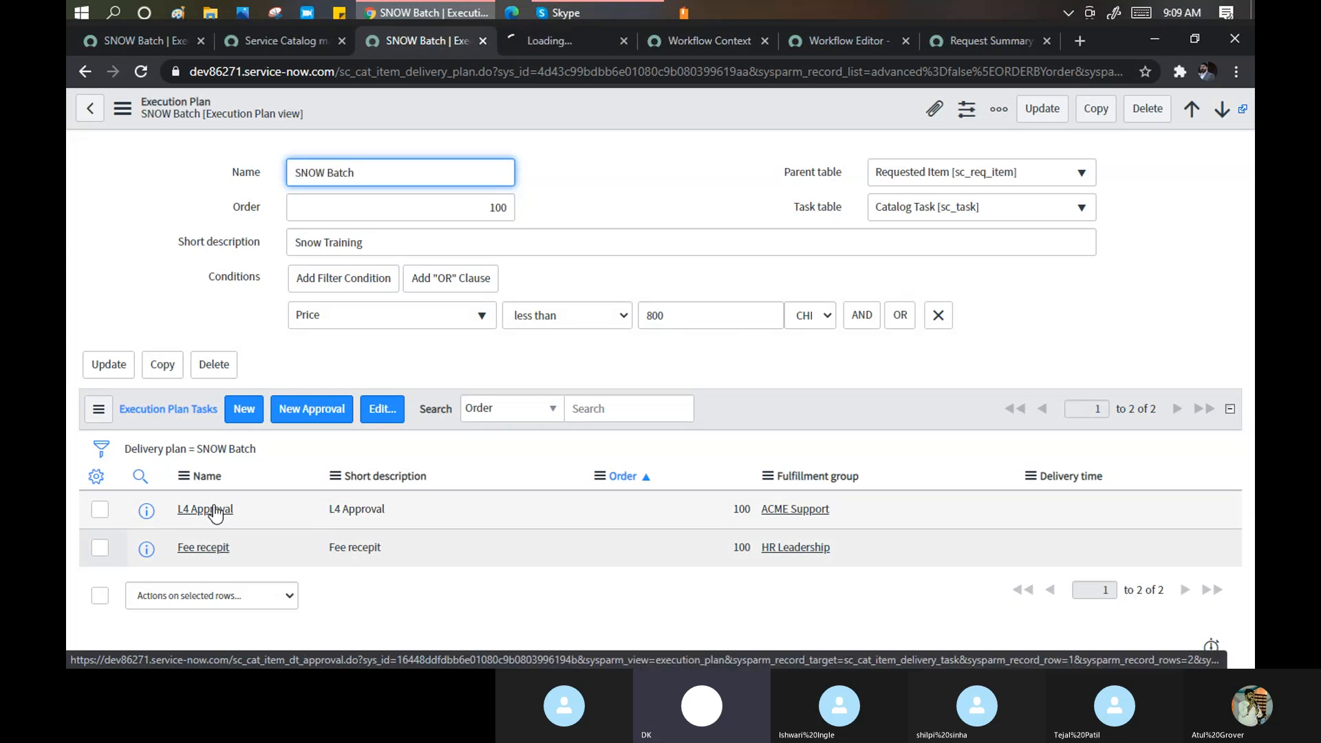
middle_click(214, 549)
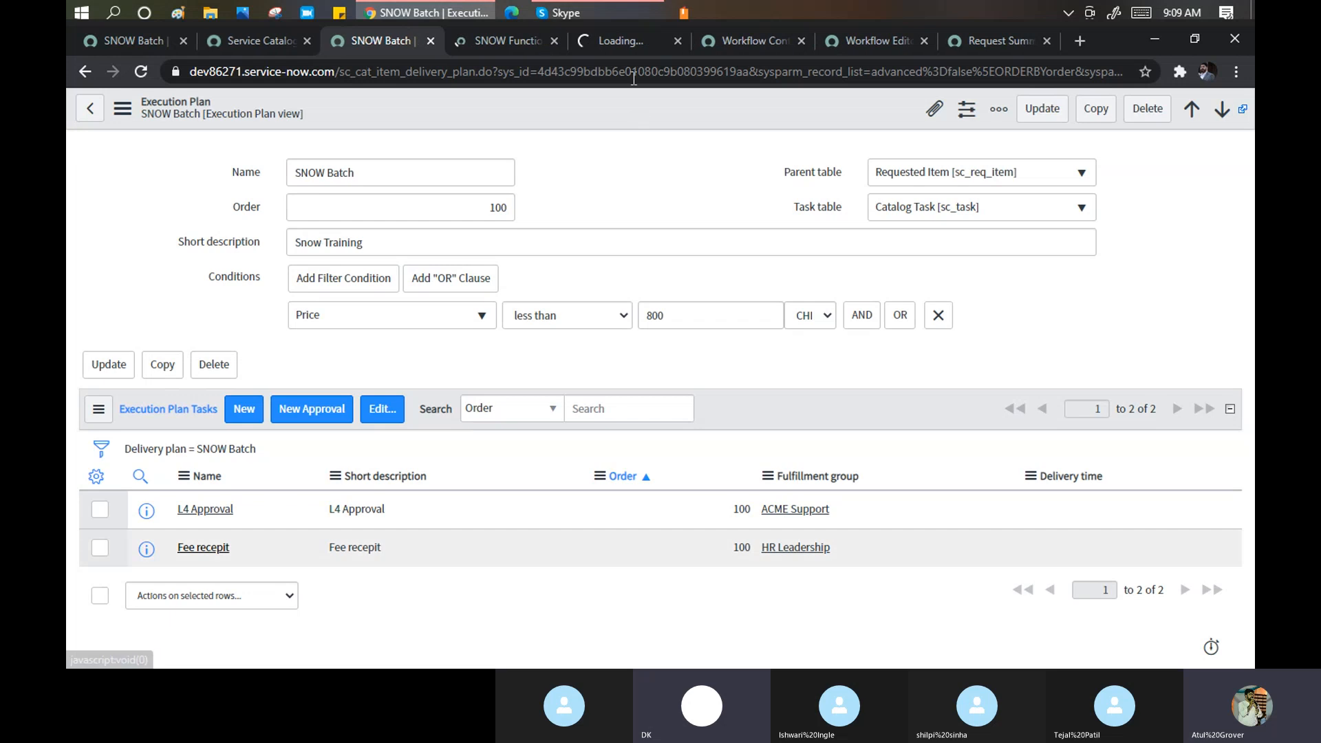
click(627, 40)
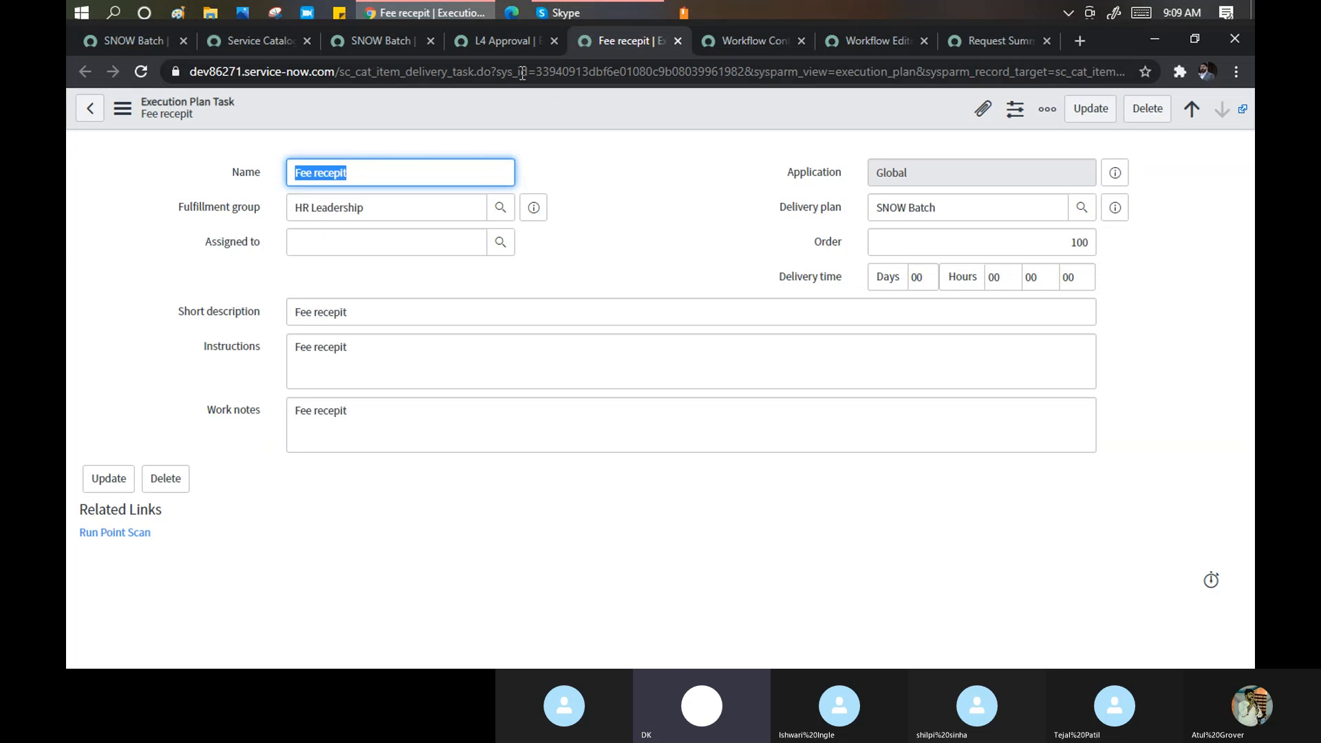
click(498, 47)
scroll(377, 374, down, 3)
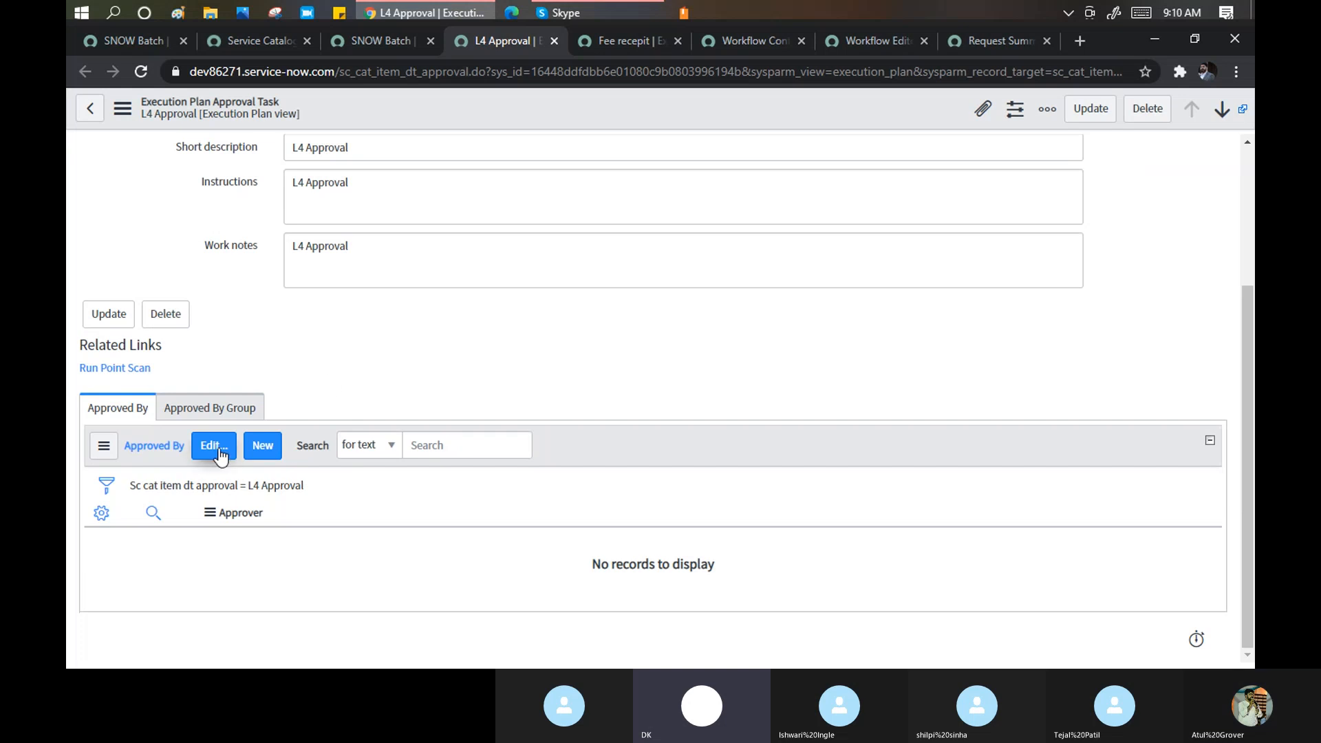
click(260, 451)
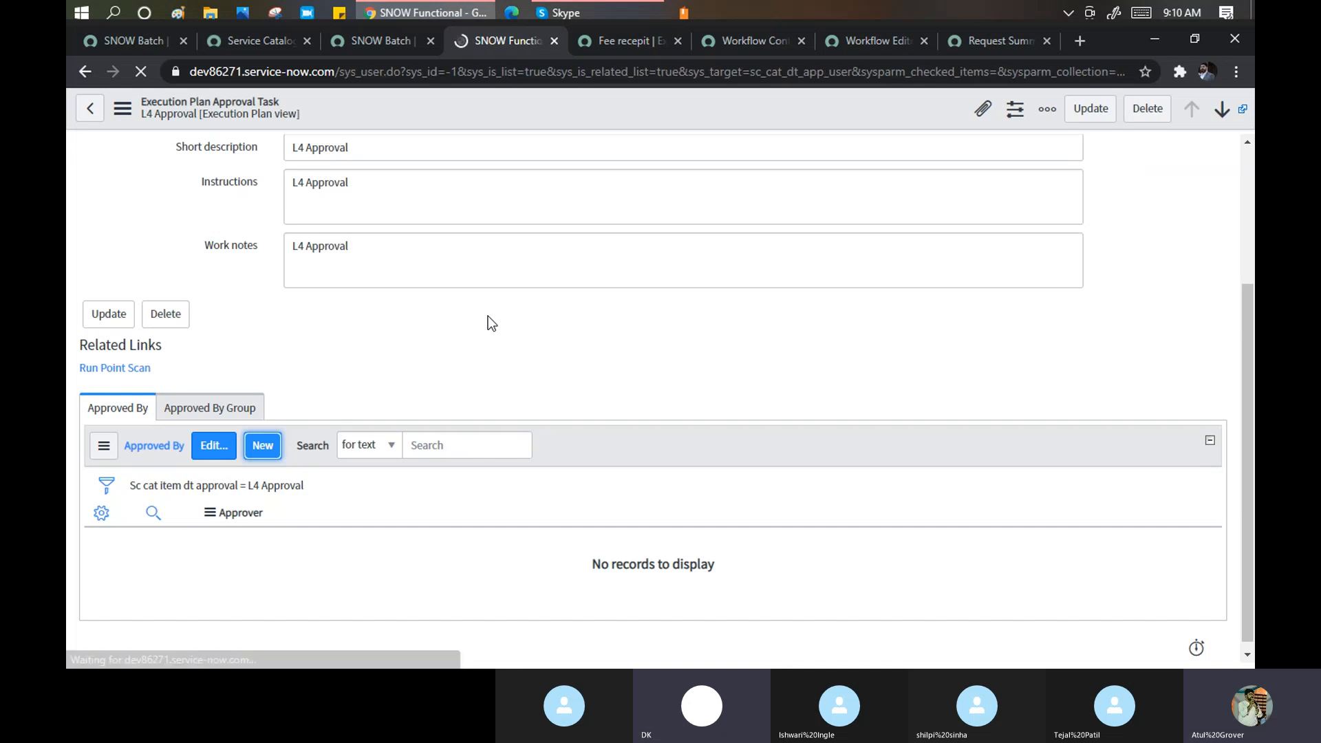
click(90, 108)
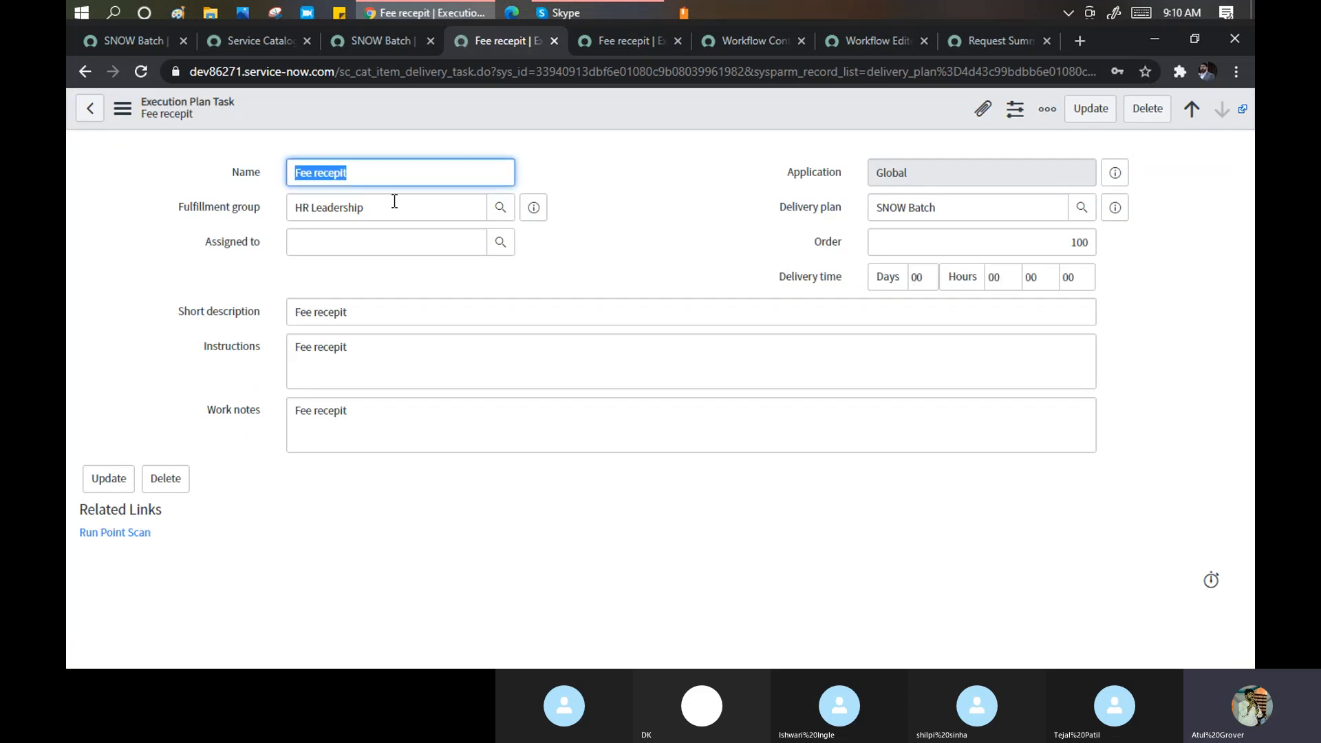
Add ACME Support as the approval group of the SNOW Batch plan's L4 Approval task and save the record.
click(396, 42)
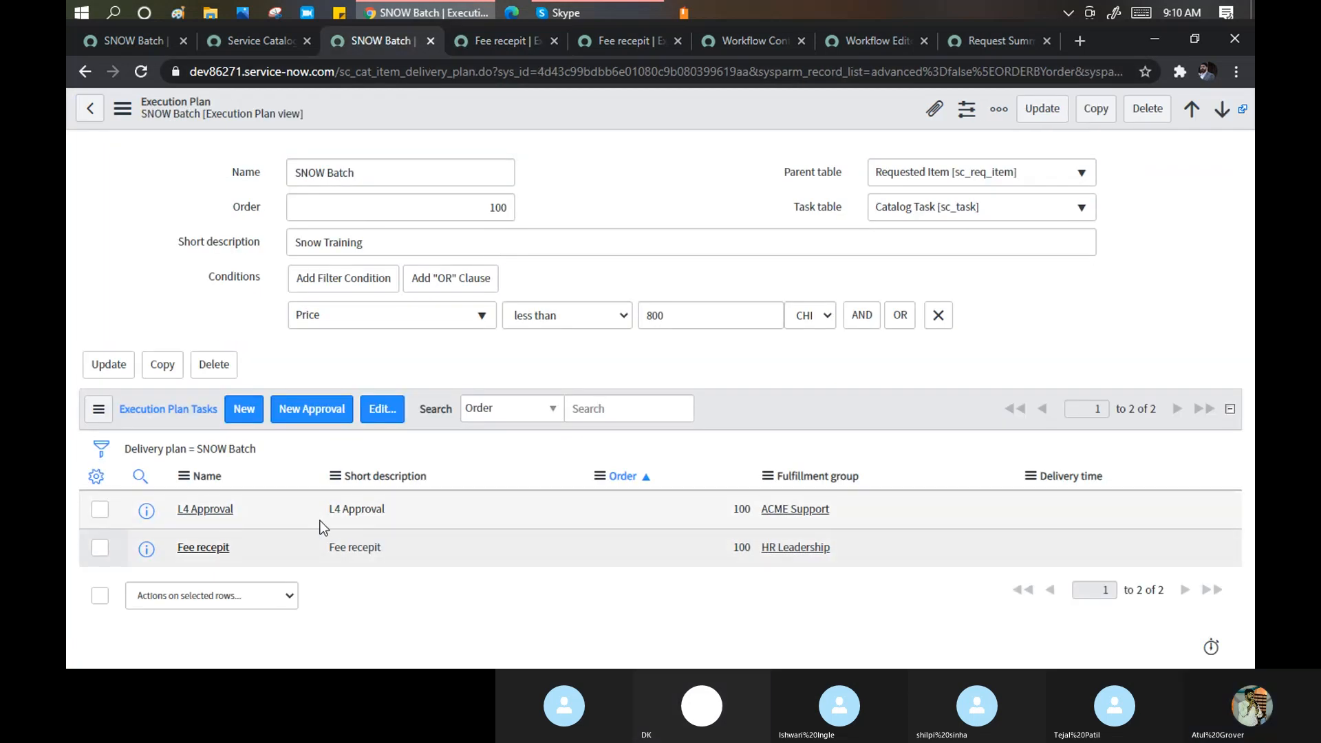
click(214, 515)
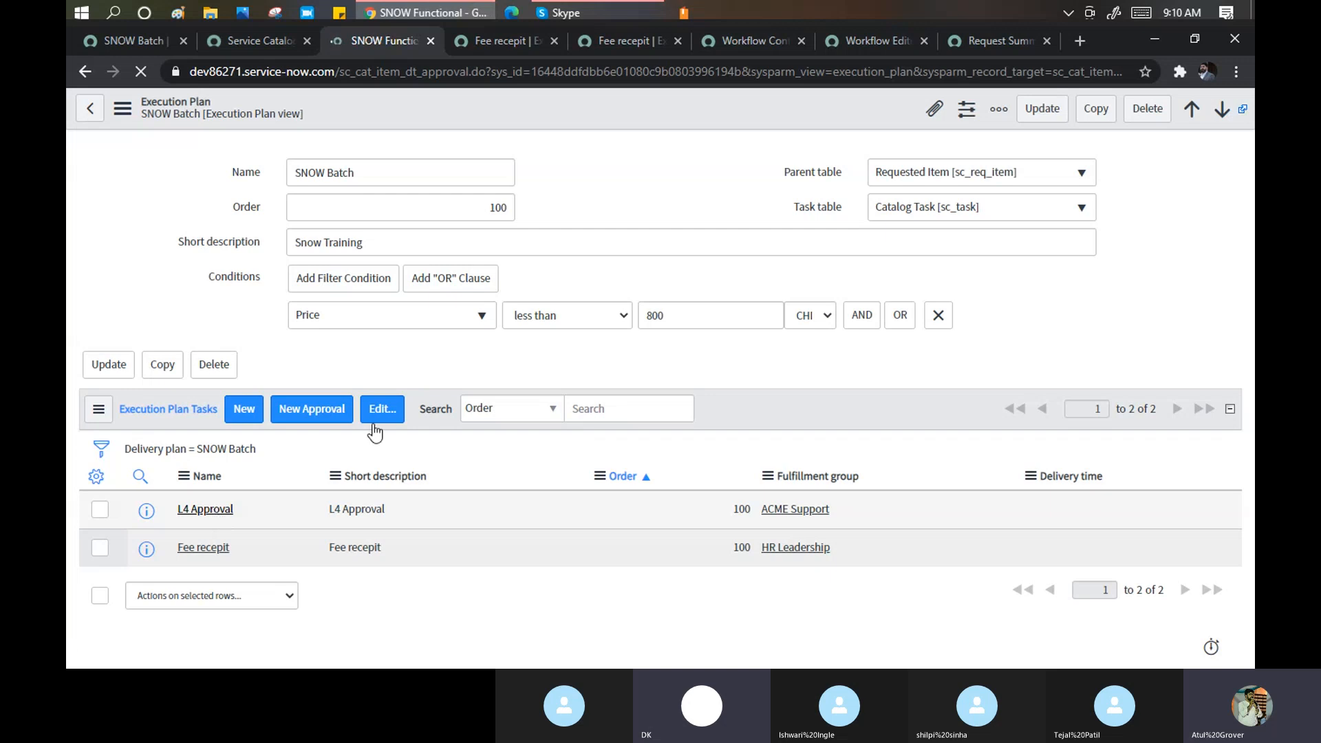
scroll(426, 331, down, 3)
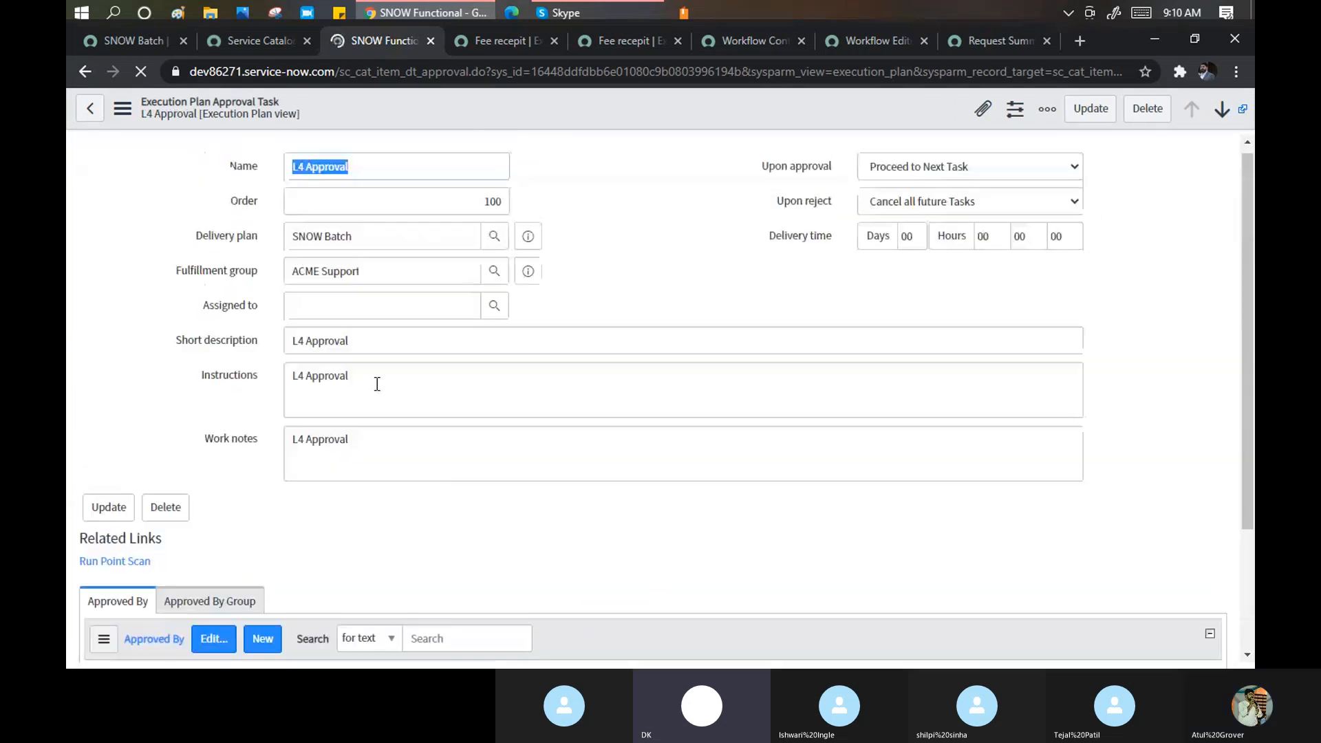
scroll(221, 374, down, 3)
click(227, 436)
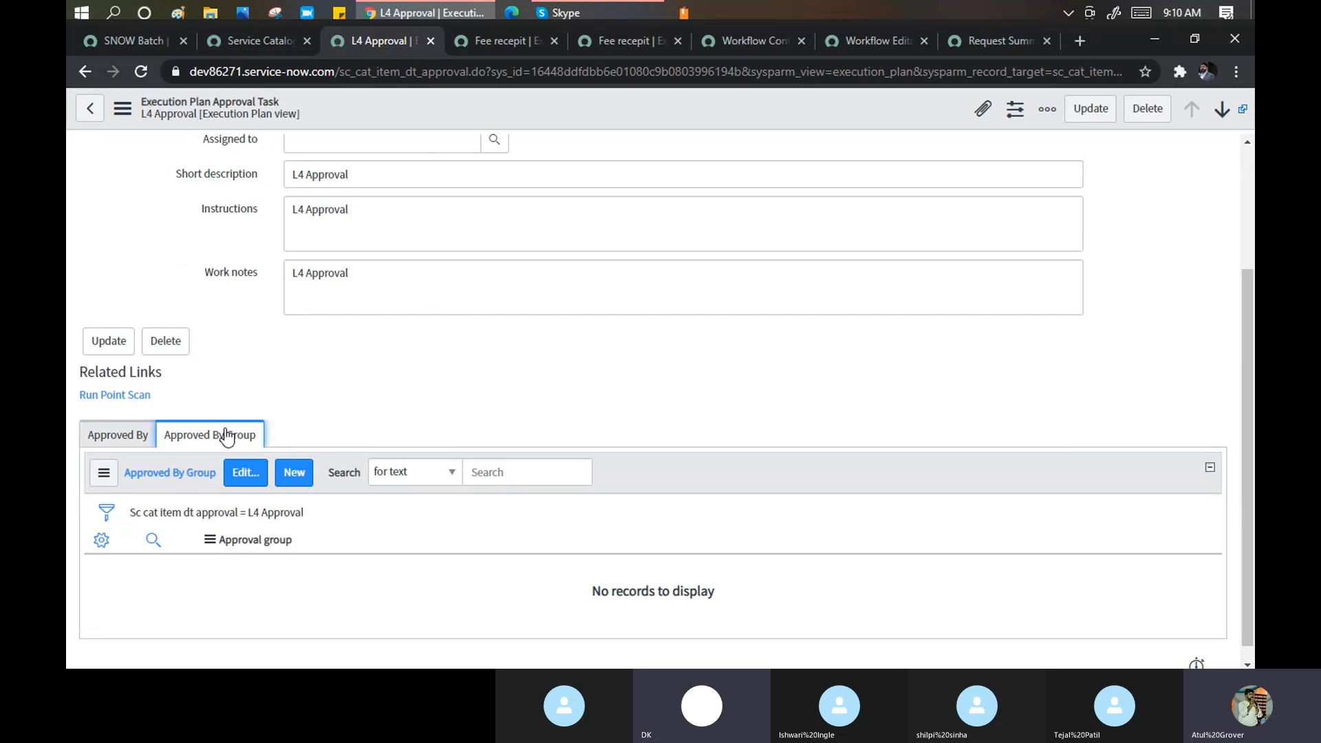
click(258, 473)
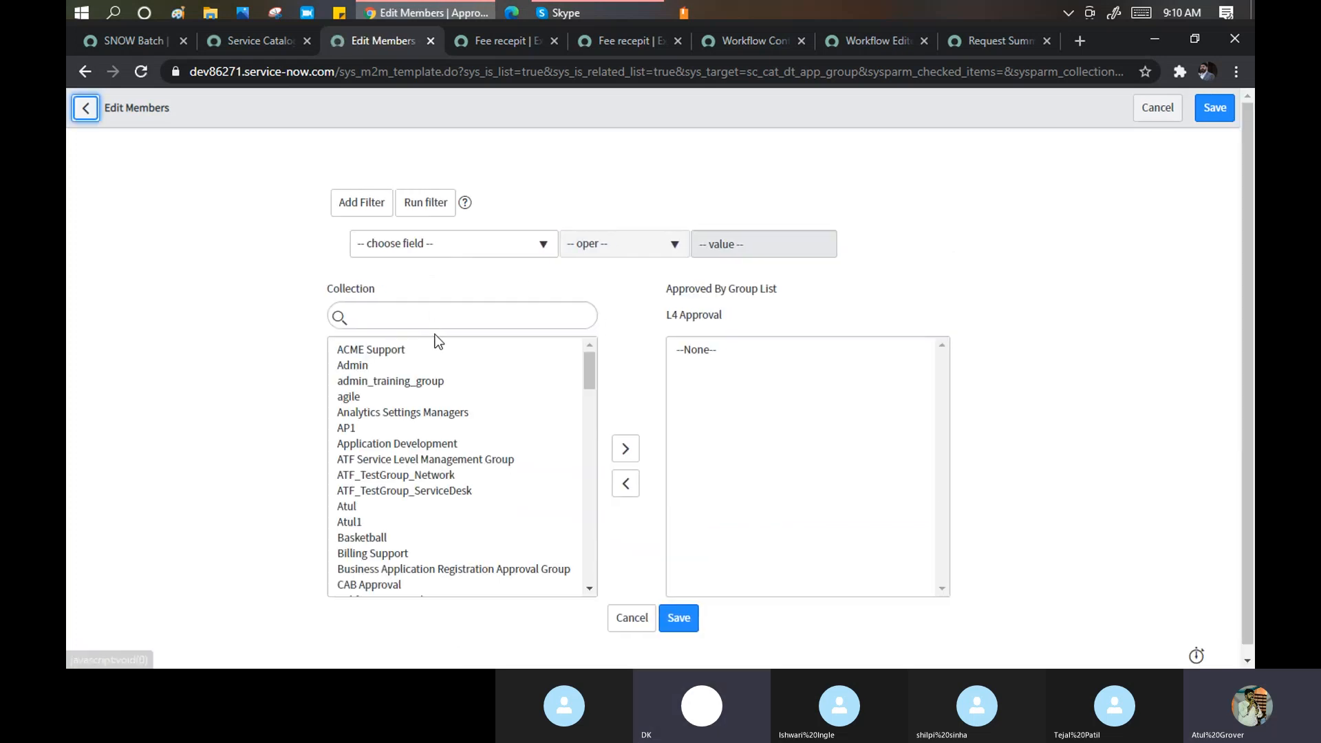
double_click(399, 352)
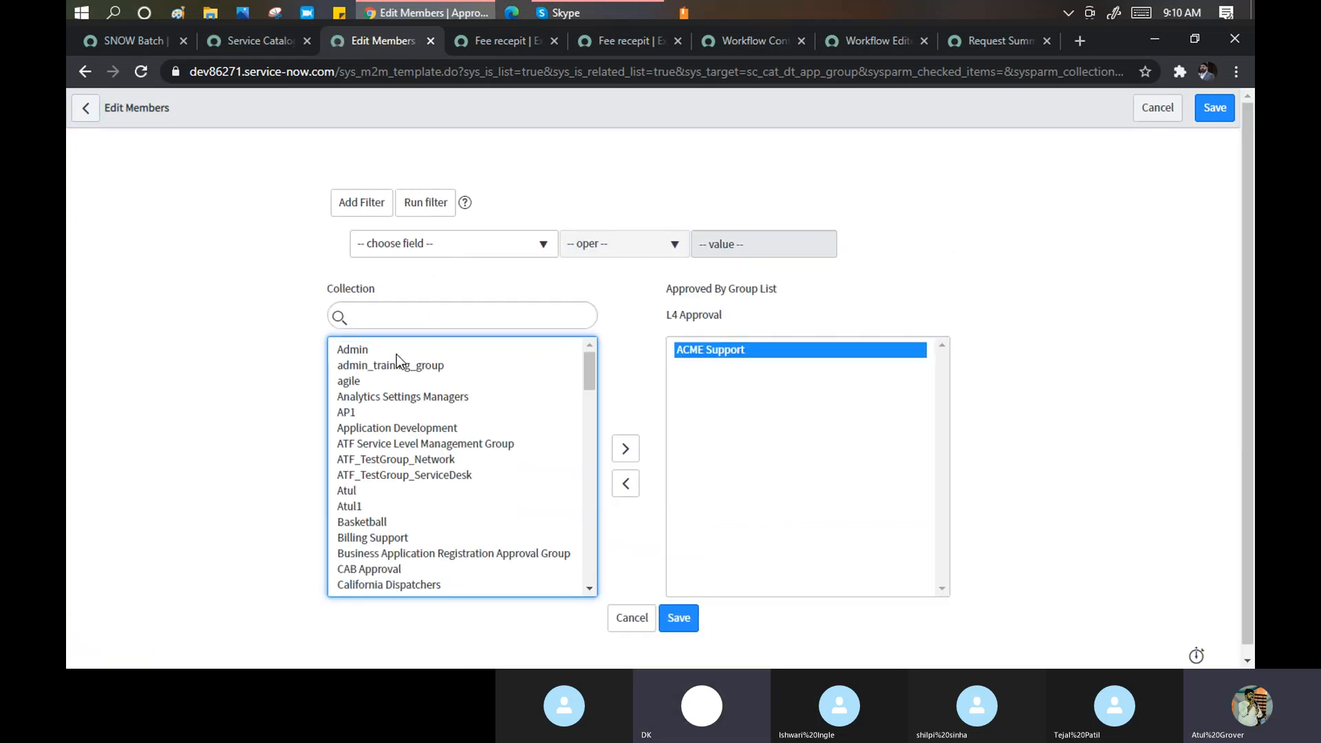
click(690, 616)
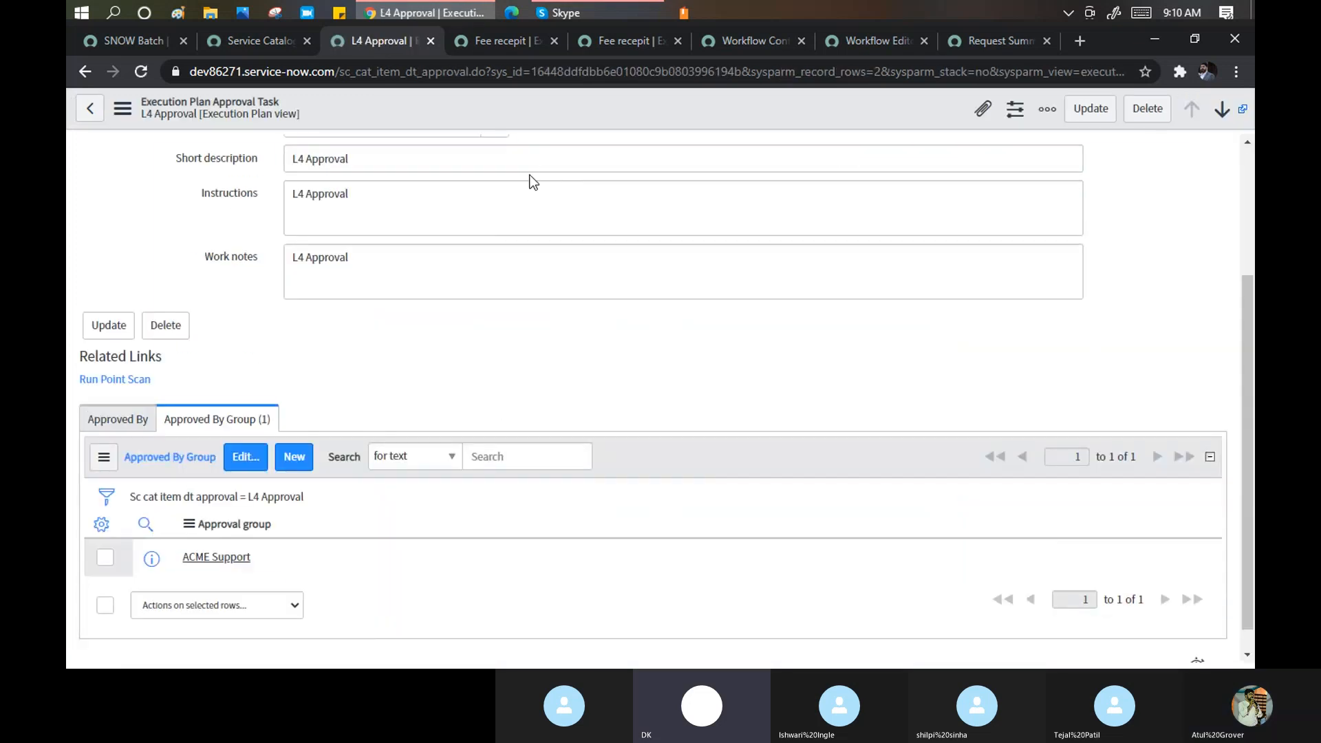
right_click(571, 109)
click(597, 112)
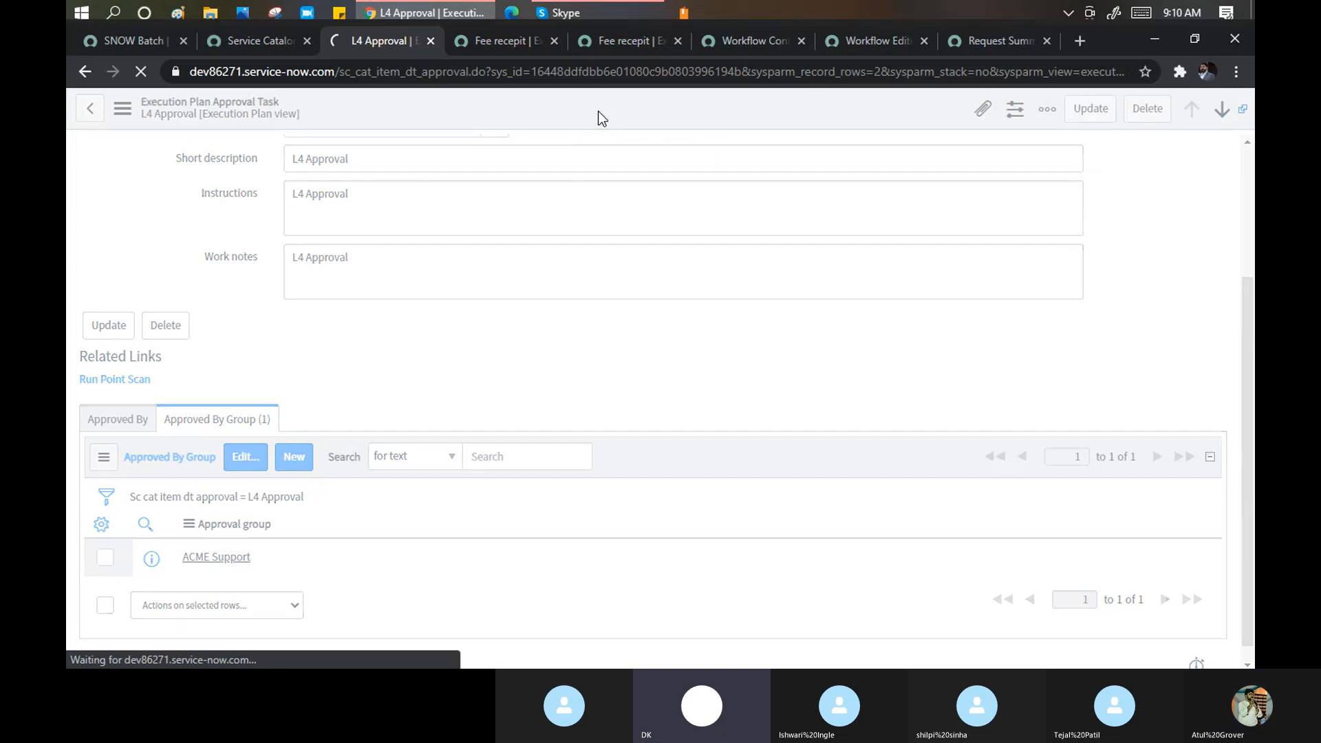
Review the submitted SNOW item in the service portal and highlight the fulfillment group on the L4 Approval plan task.
click(992, 40)
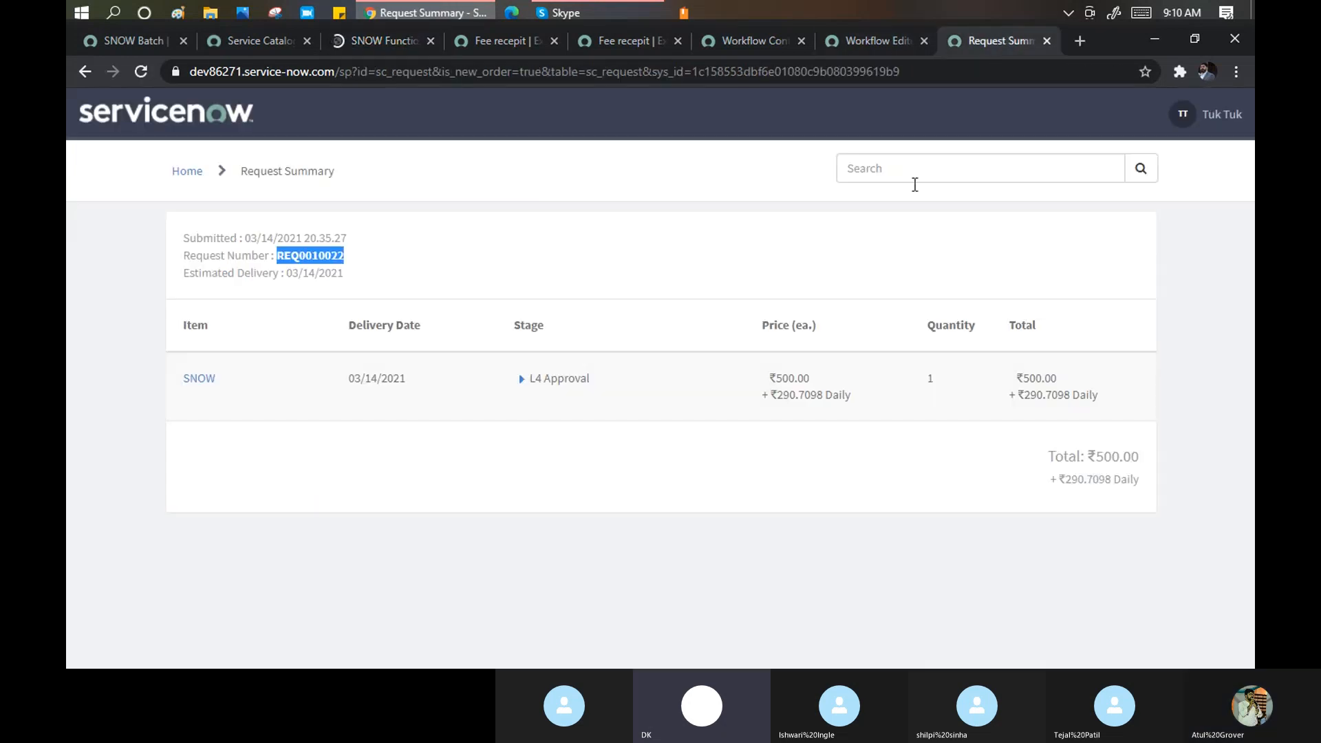
click(203, 386)
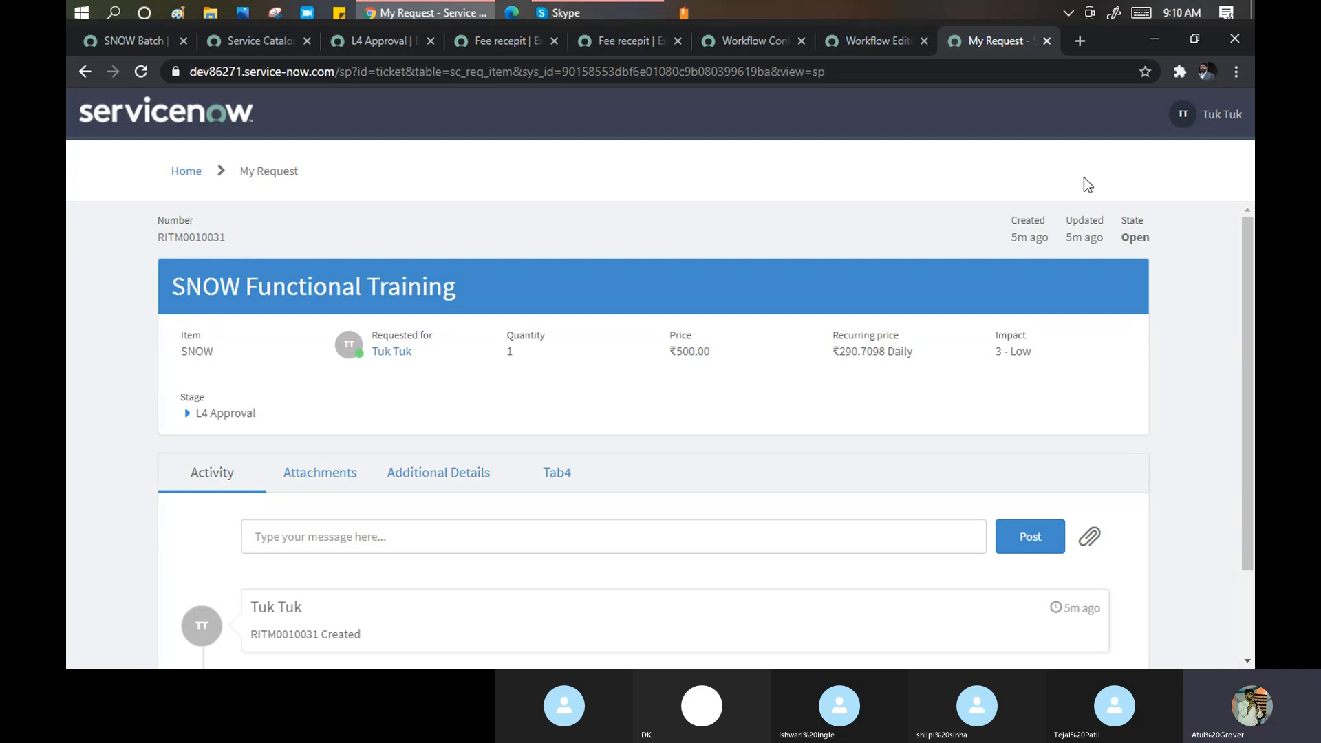
click(194, 179)
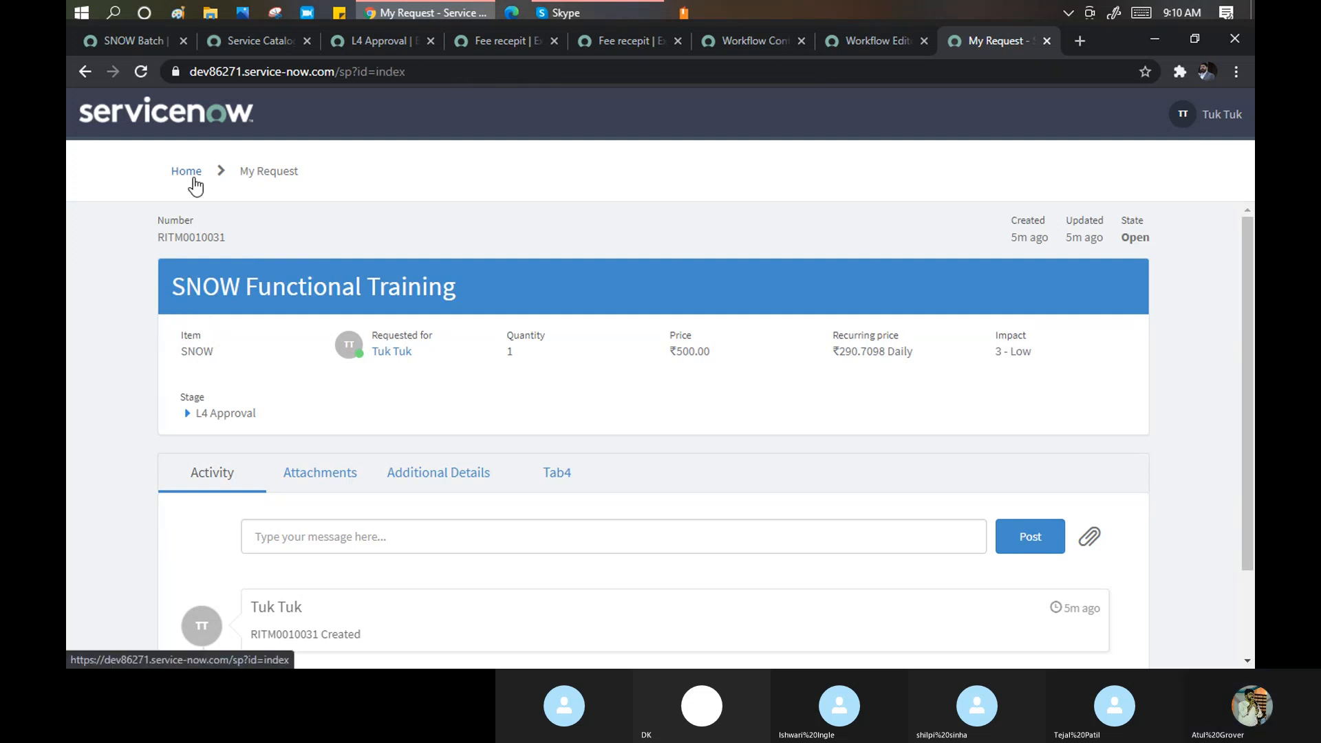
click(418, 44)
drag(381, 281, 266, 298)
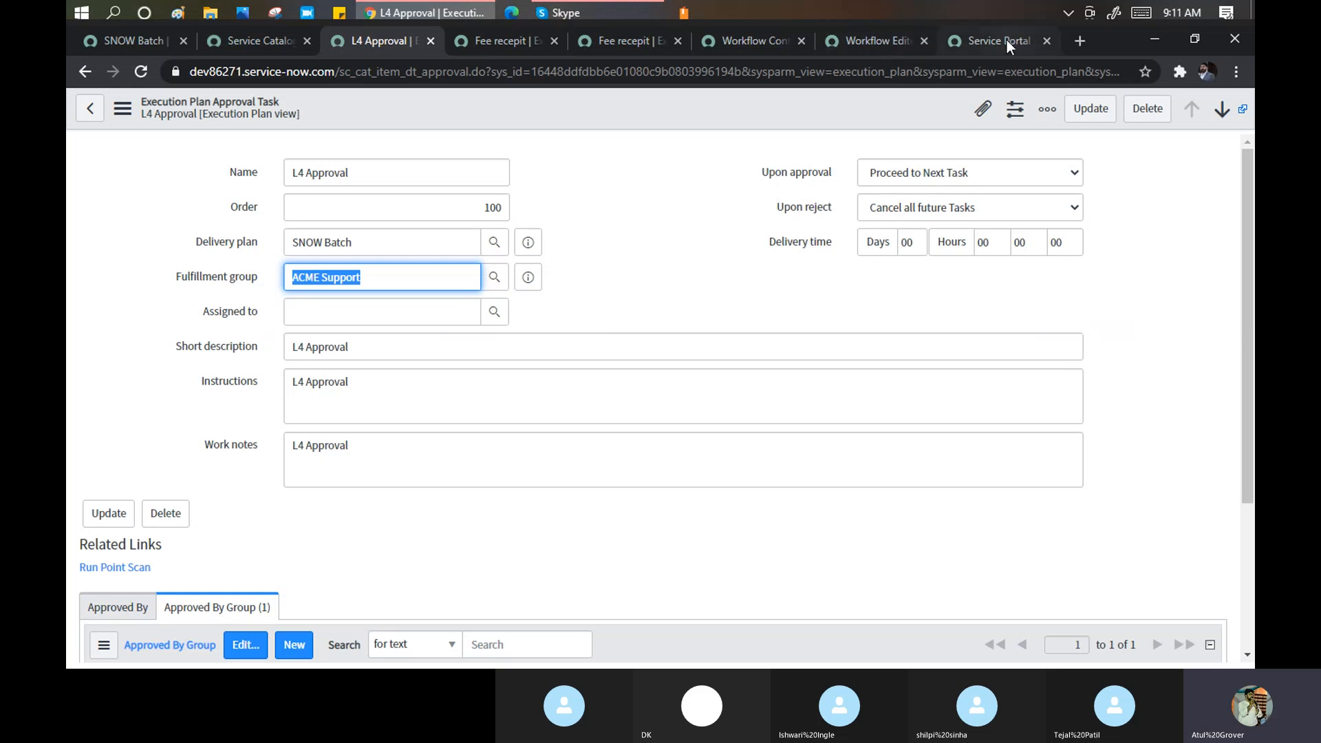
Submit a new portal request for the SNOW item from the Training catalog's Functional Training category.
click(989, 39)
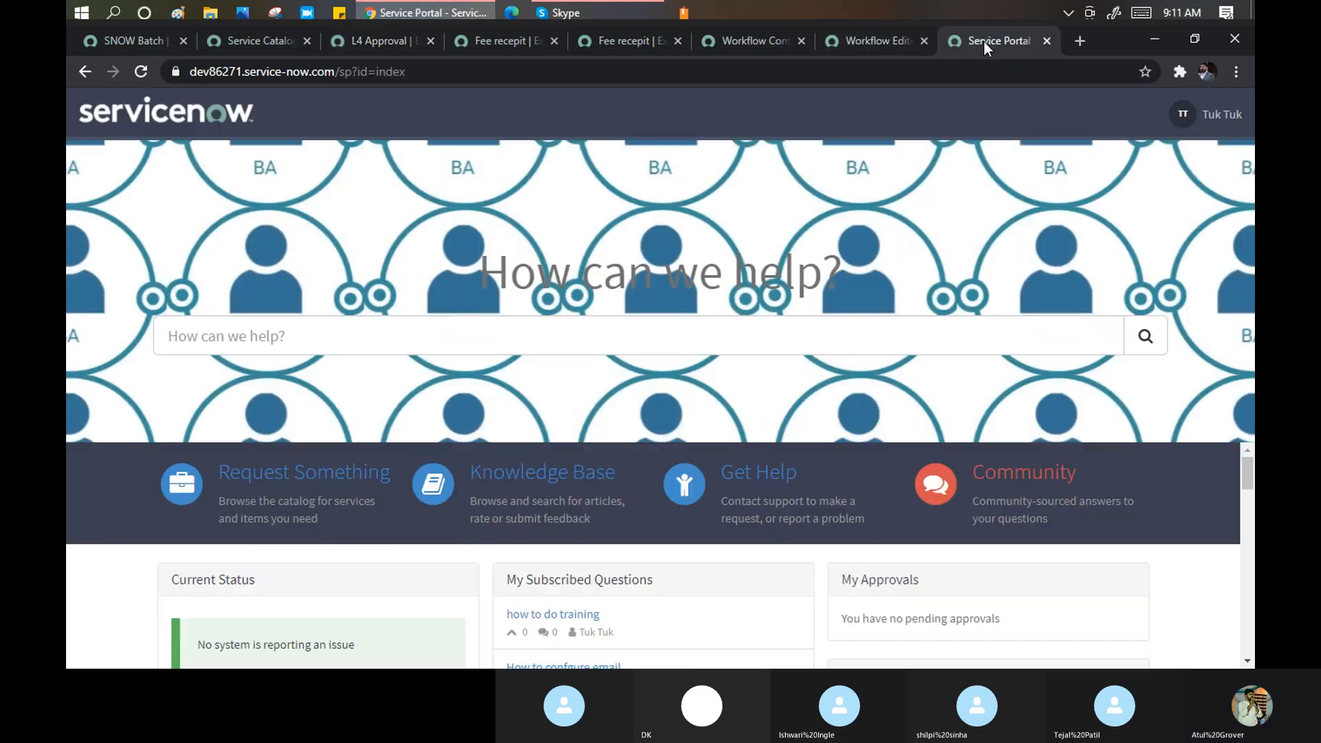
click(328, 469)
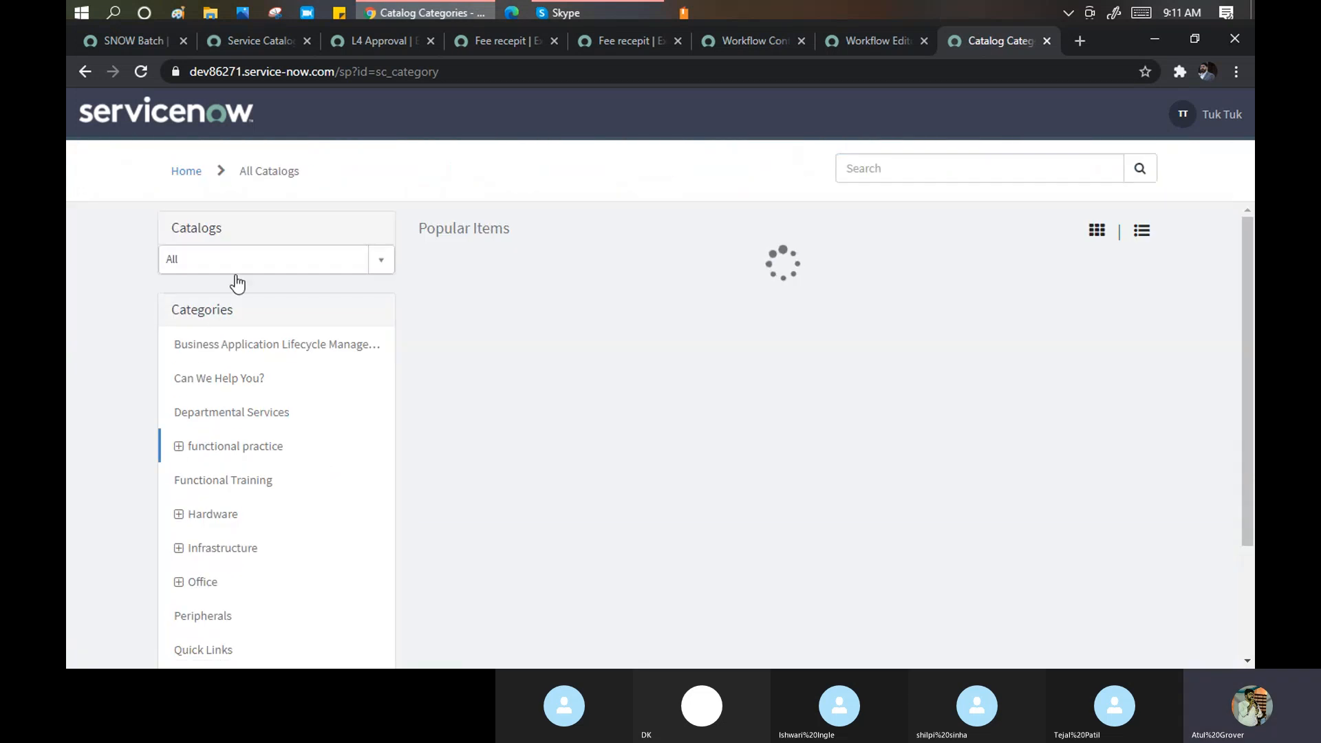
click(257, 261)
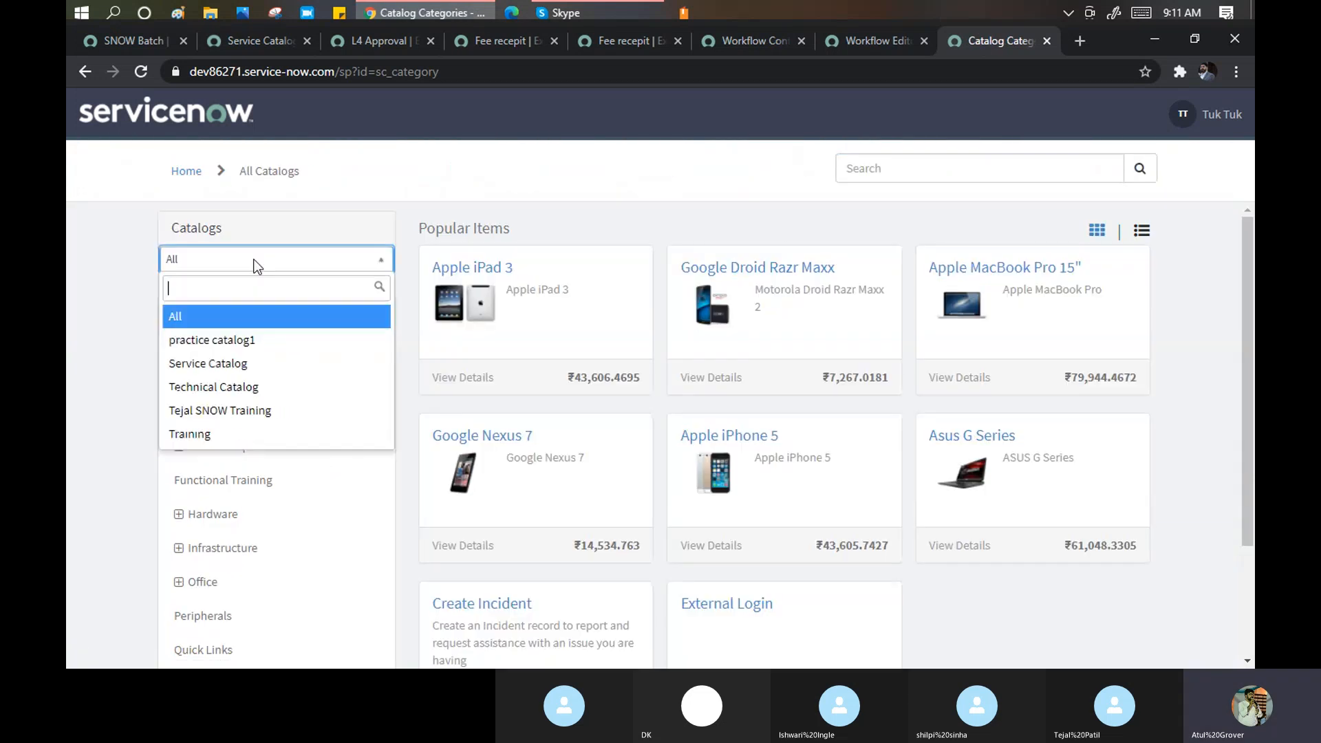
click(196, 441)
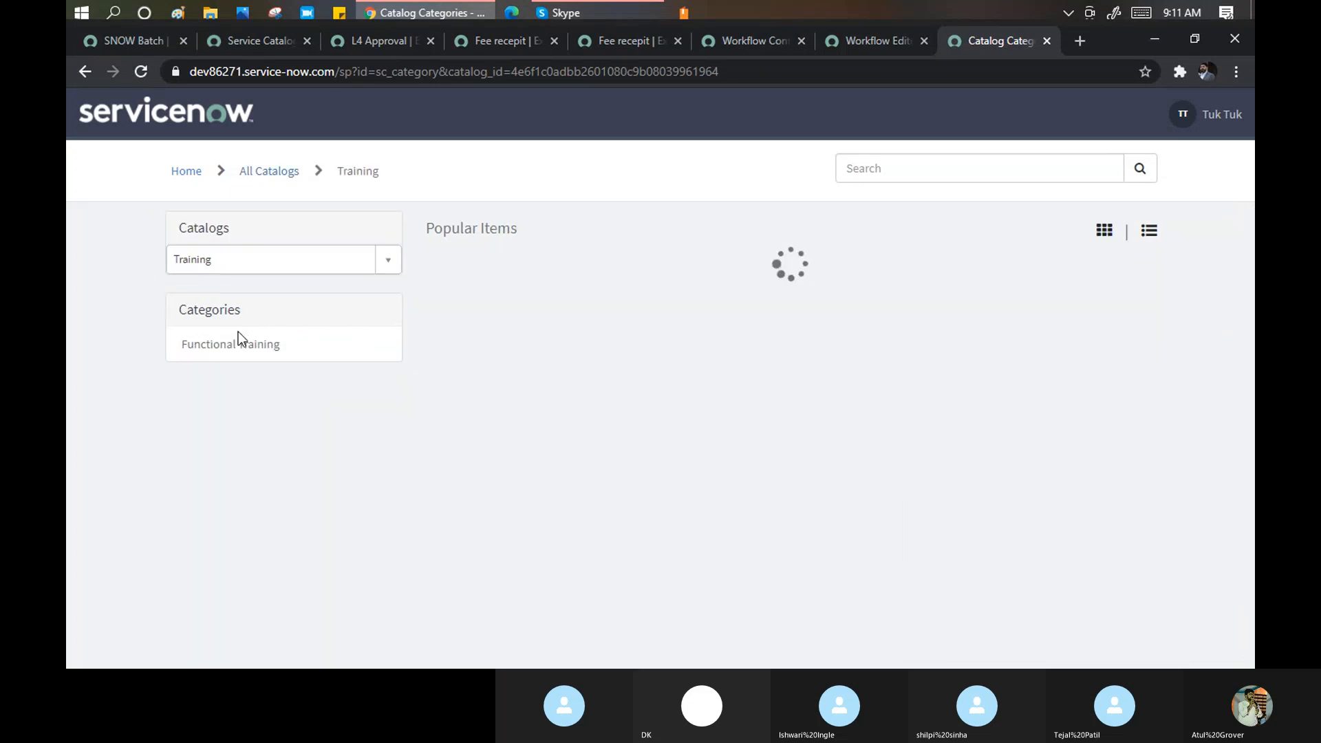
click(230, 346)
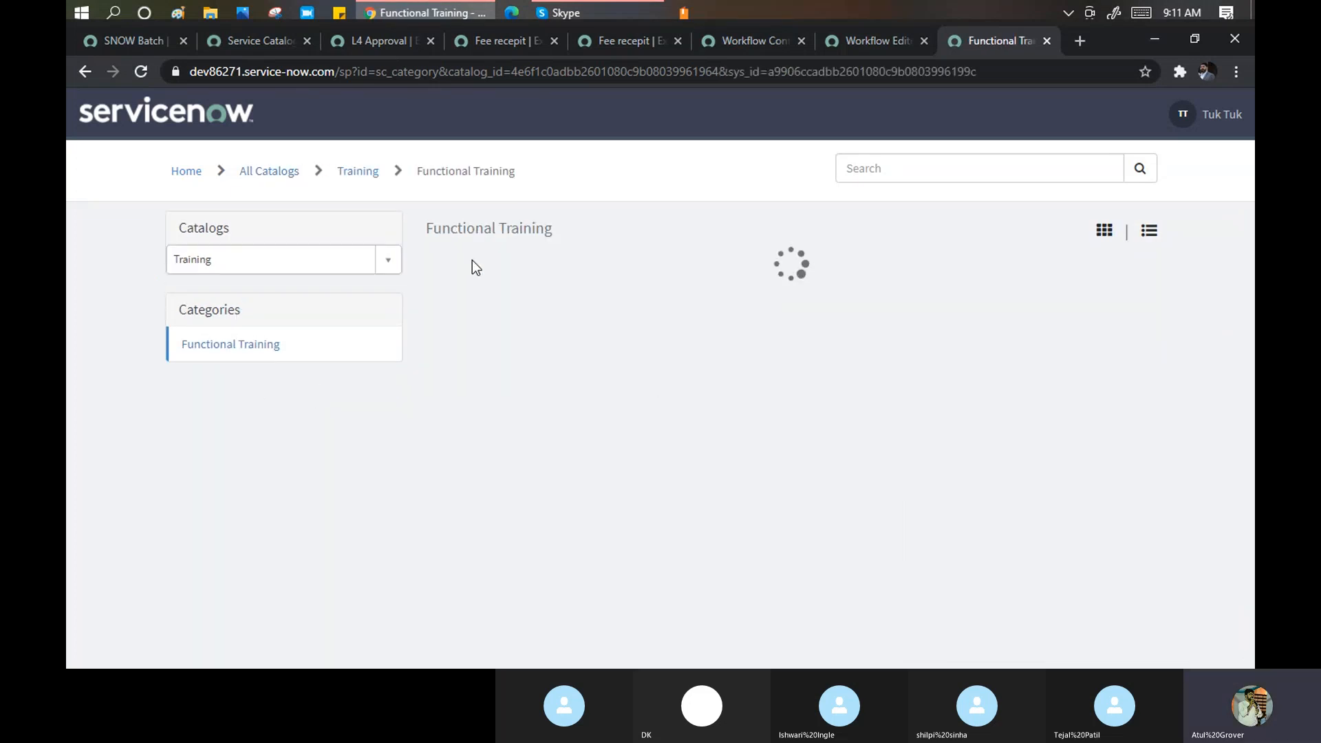
click(472, 263)
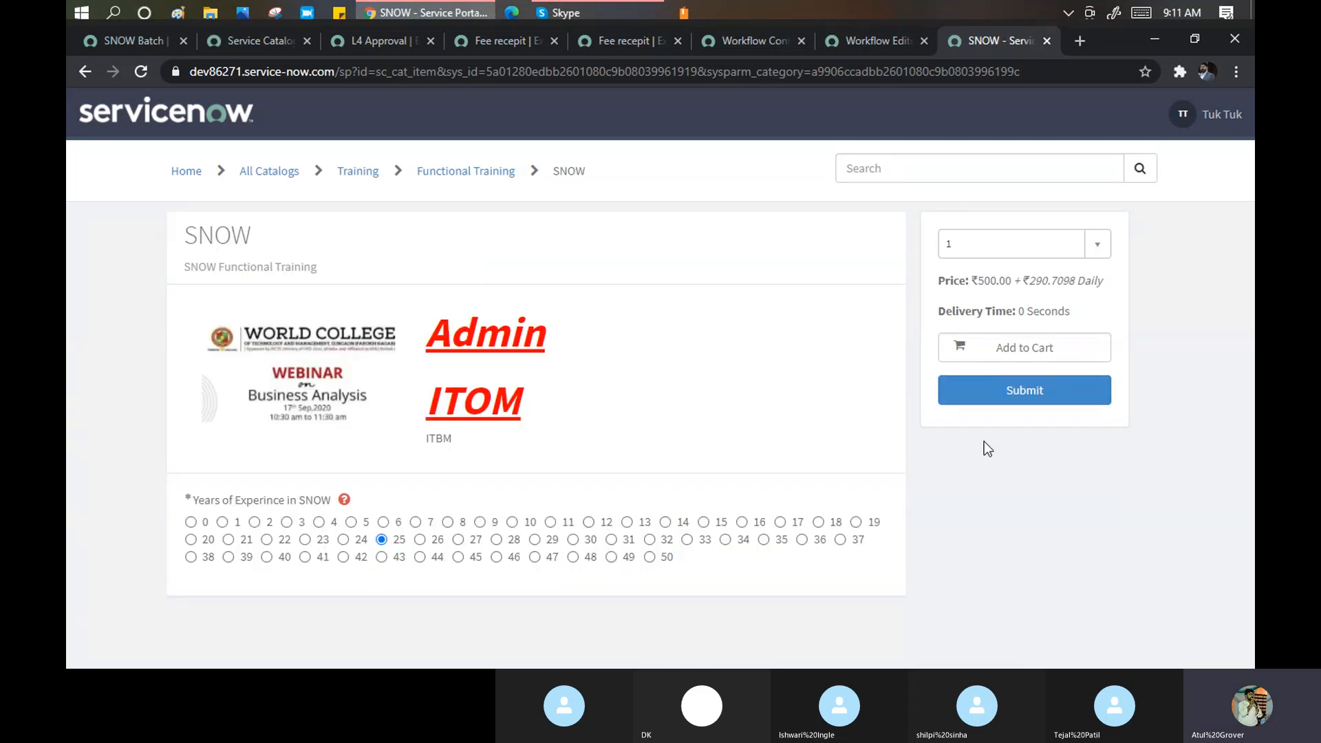
click(1002, 390)
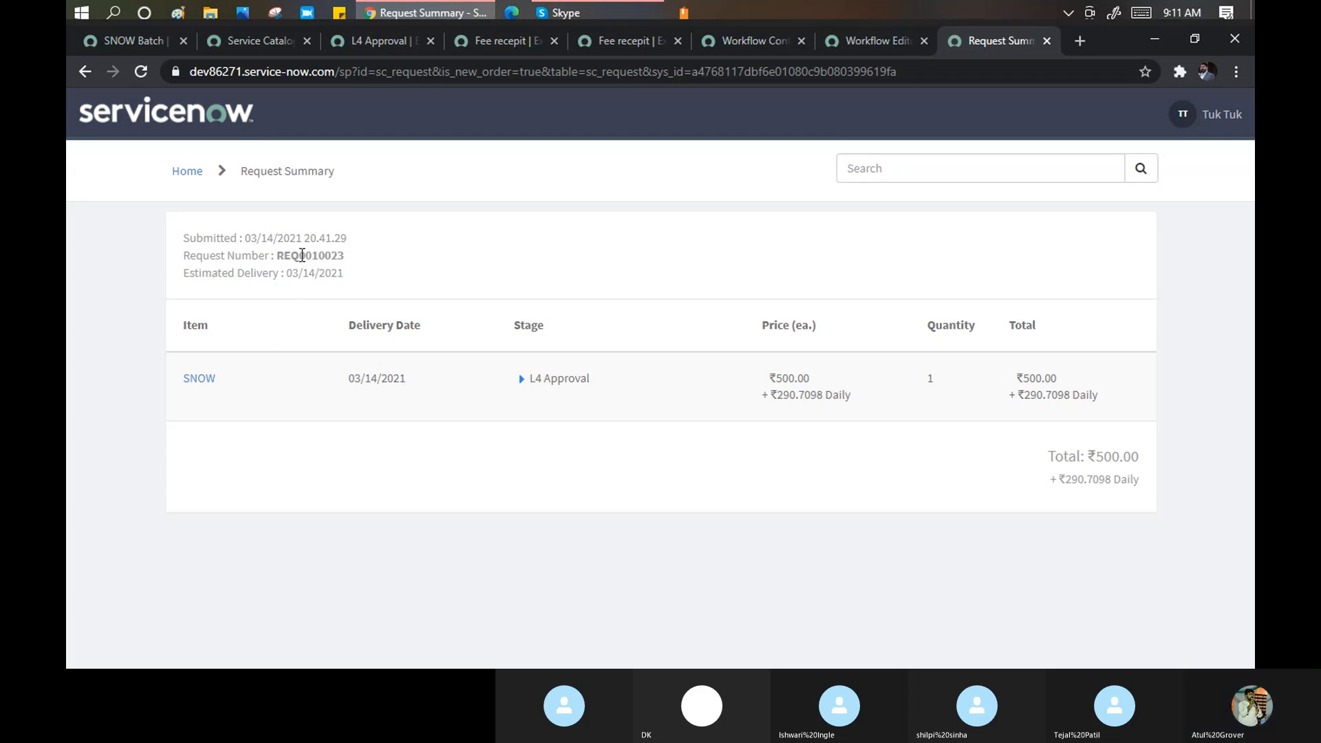
Look up the newly submitted SNOW request by its number in the global search and open its requested item.
click(130, 41)
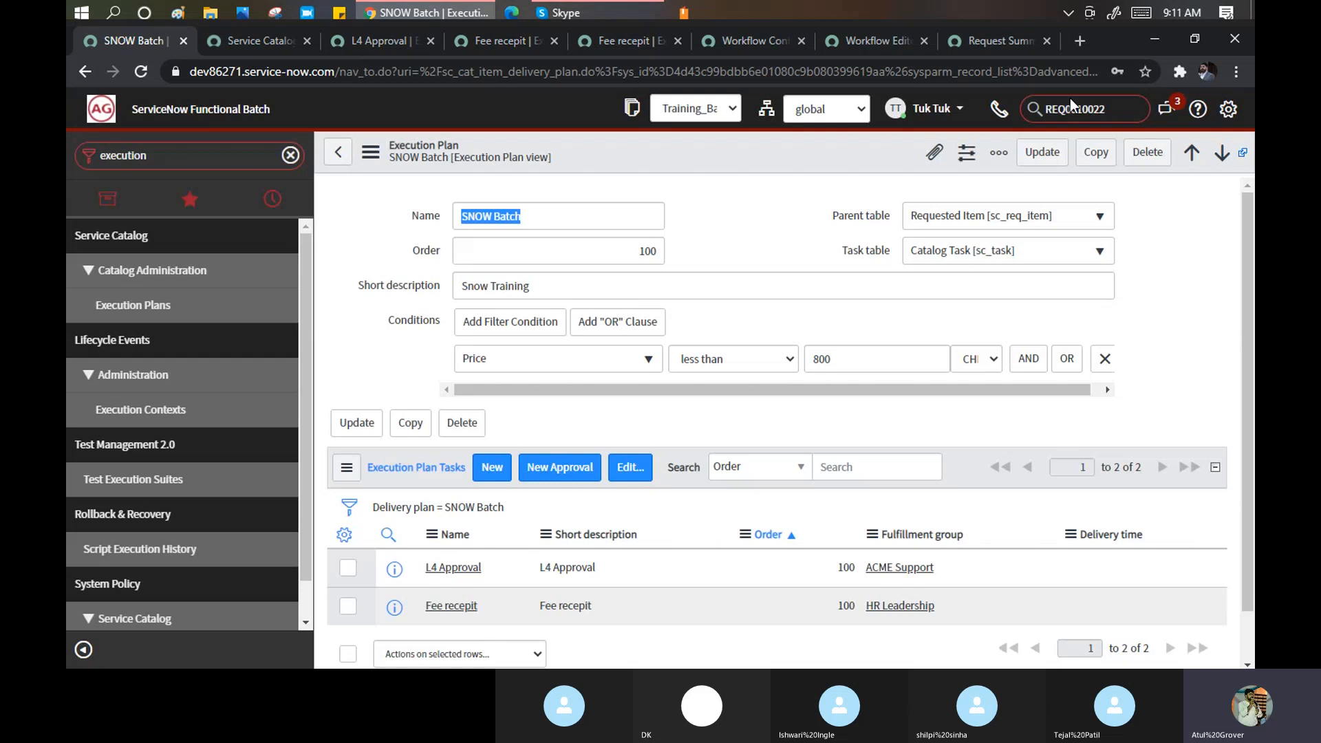
click(1109, 108)
key(BackSpace)
text(3)
key(Return)
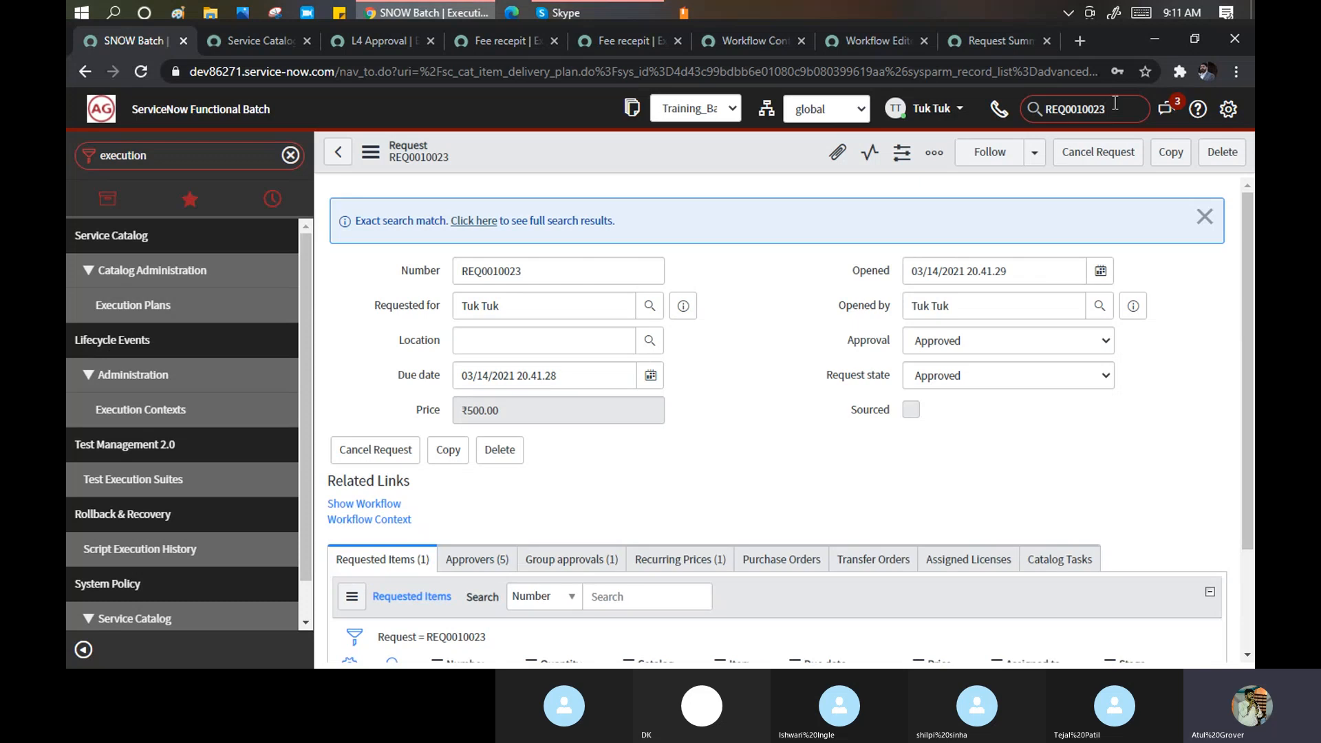
scroll(699, 354, down, 3)
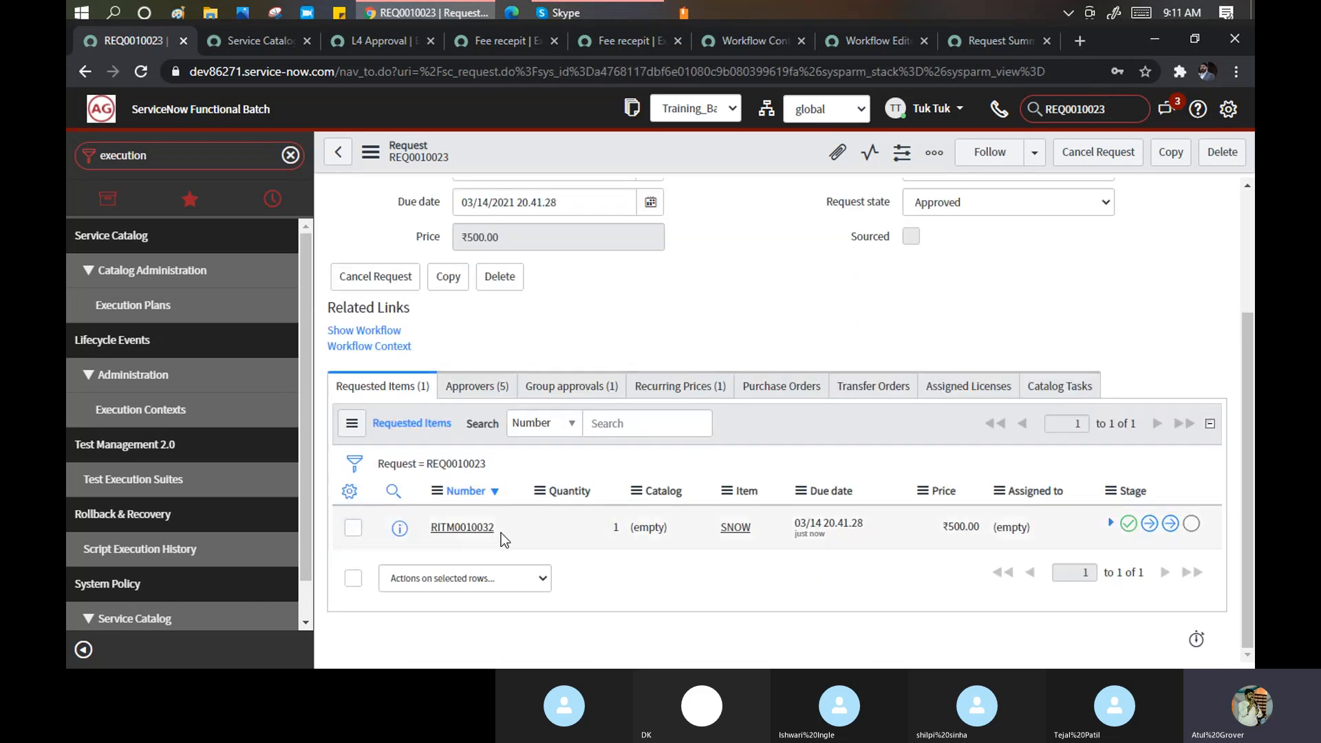
click(464, 527)
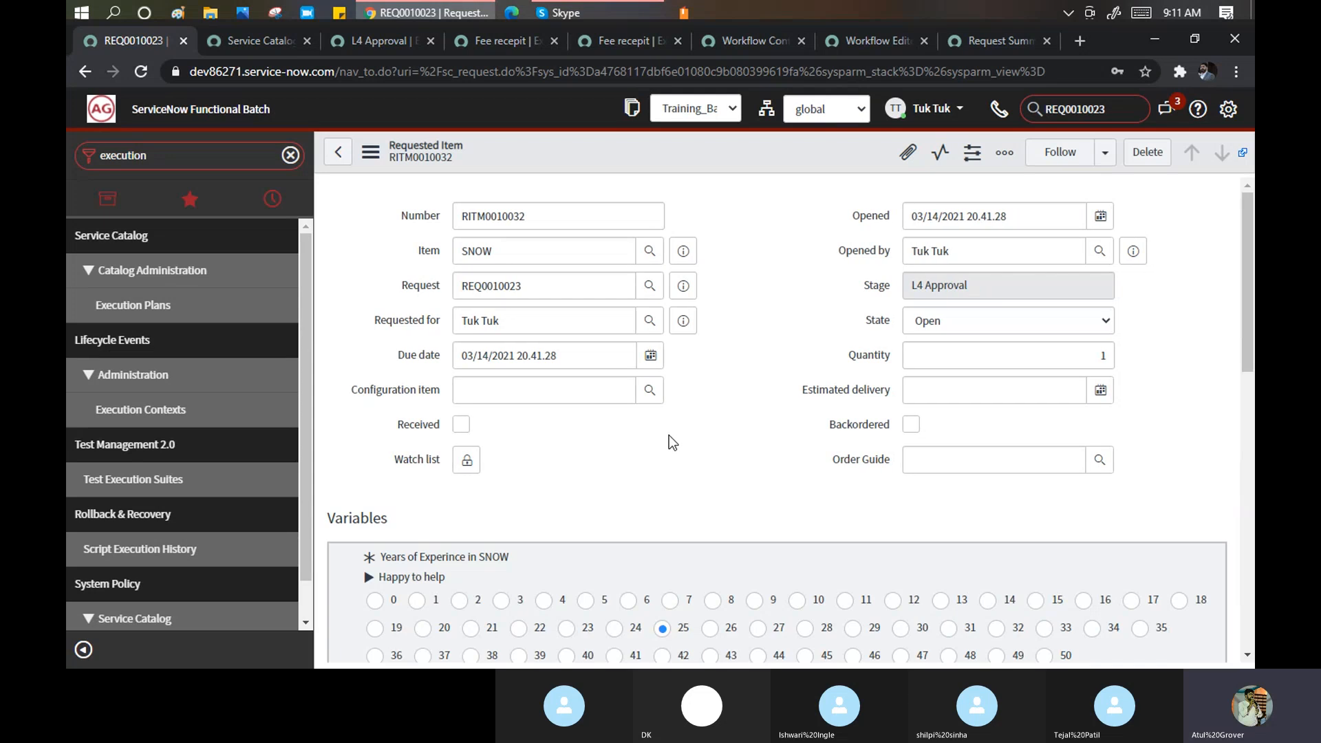
Open the requested item's L4 Approval catalog task and examine its approval fields and related lists.
scroll(671, 436, down, 10)
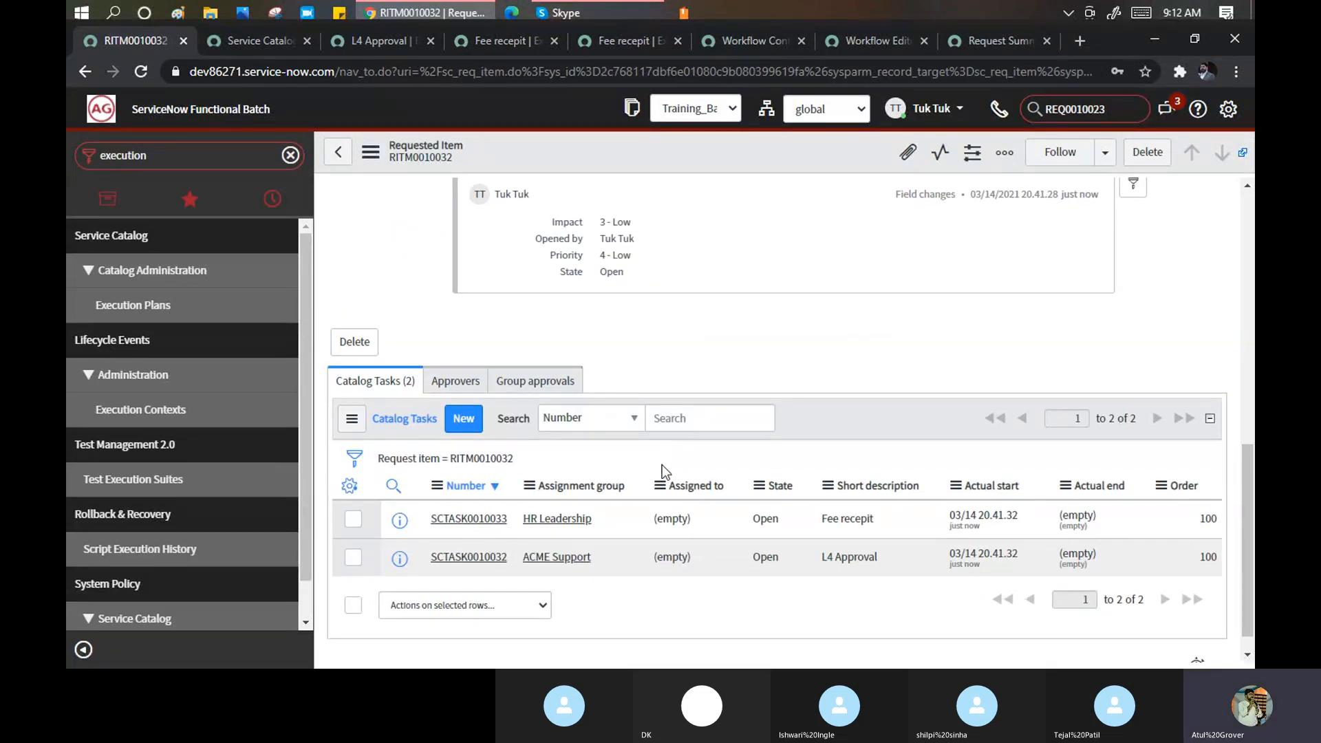
click(469, 557)
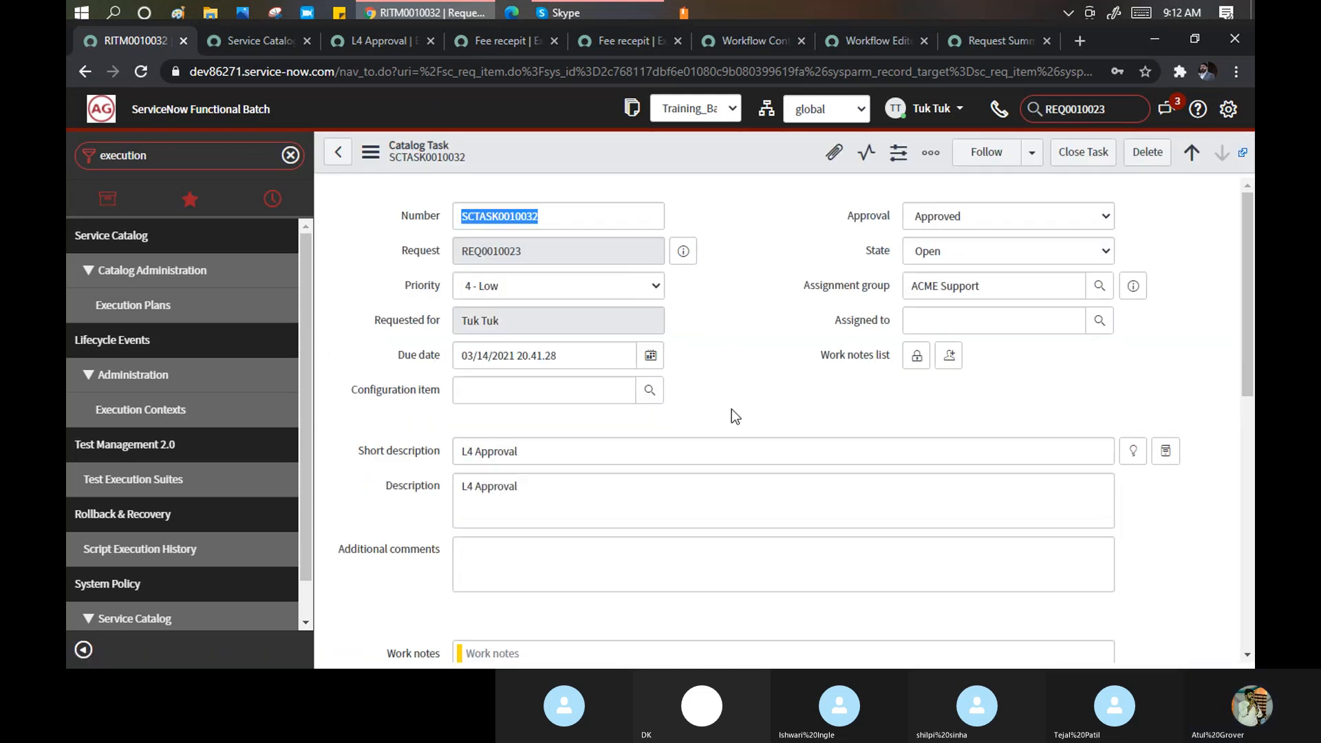
scroll(729, 410, down, 15)
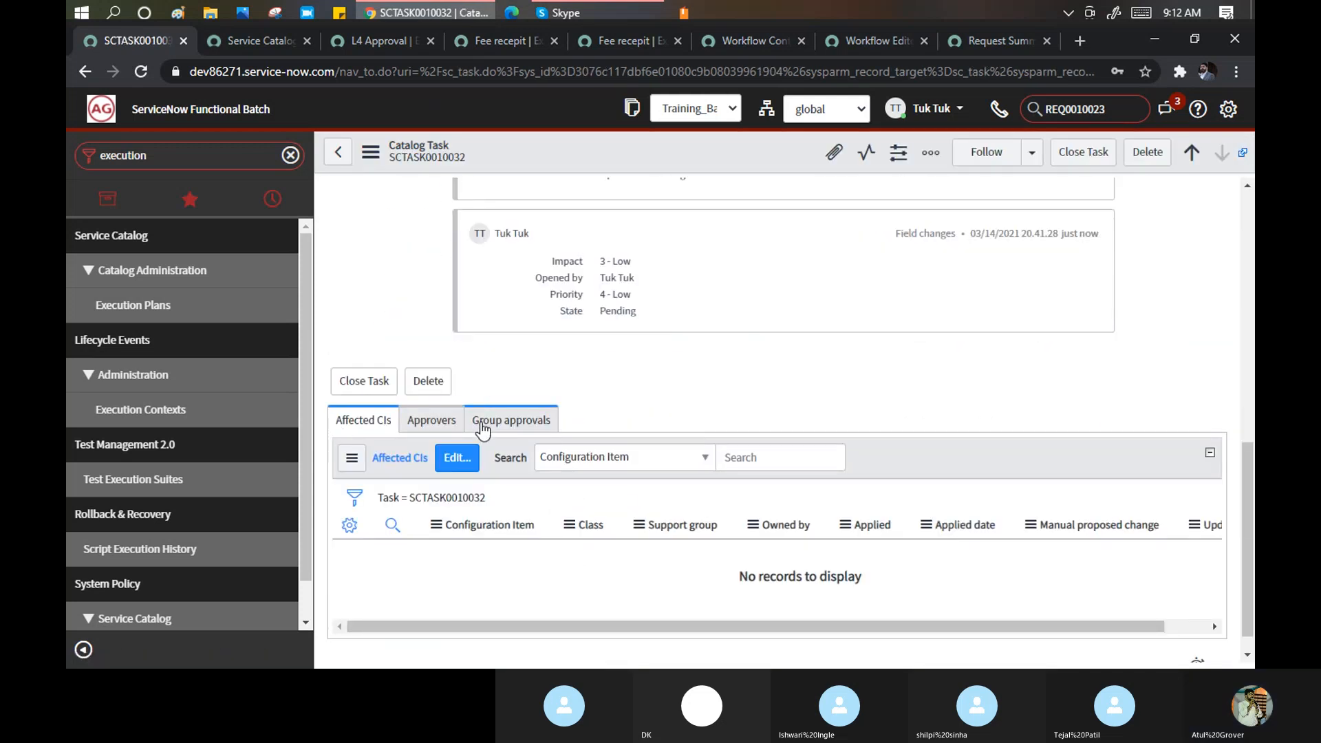
scroll(694, 394, up, 15)
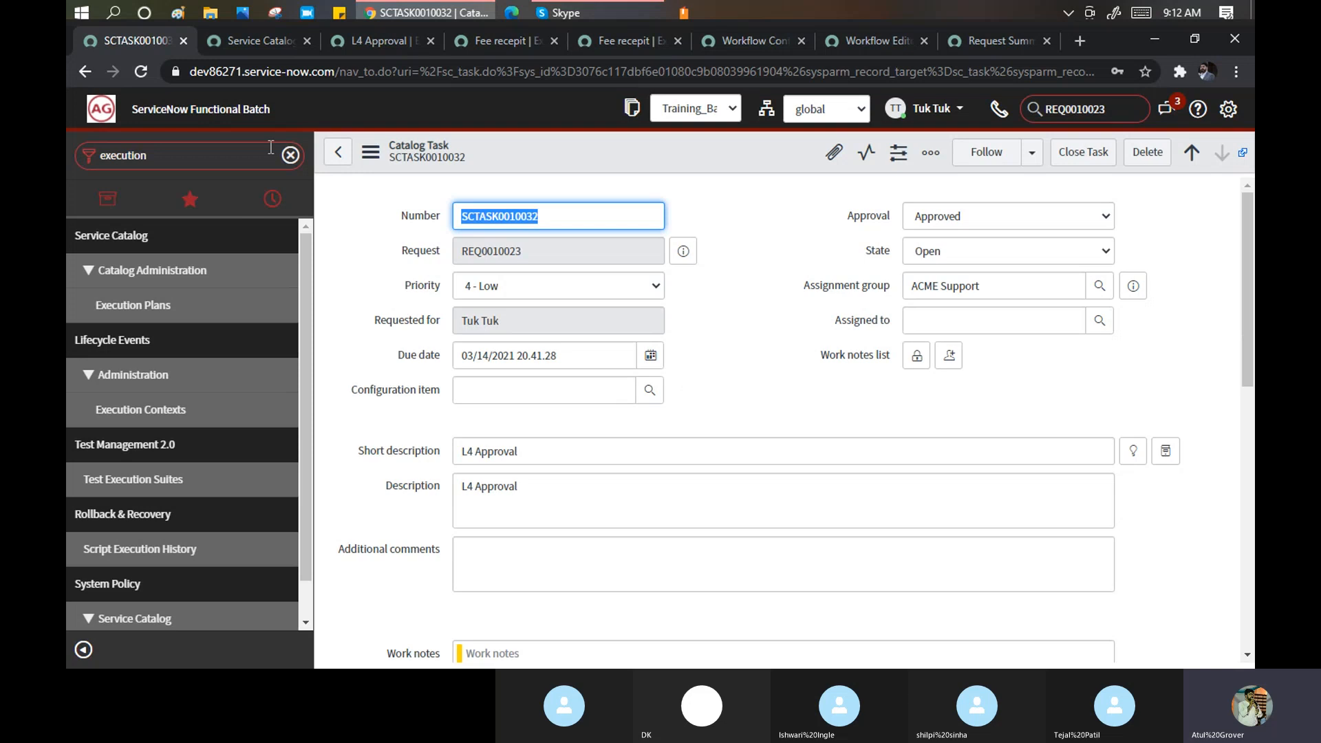
Display the L4 Approval plan task's form in the Plan view and in the Default view to compare their fields.
click(386, 41)
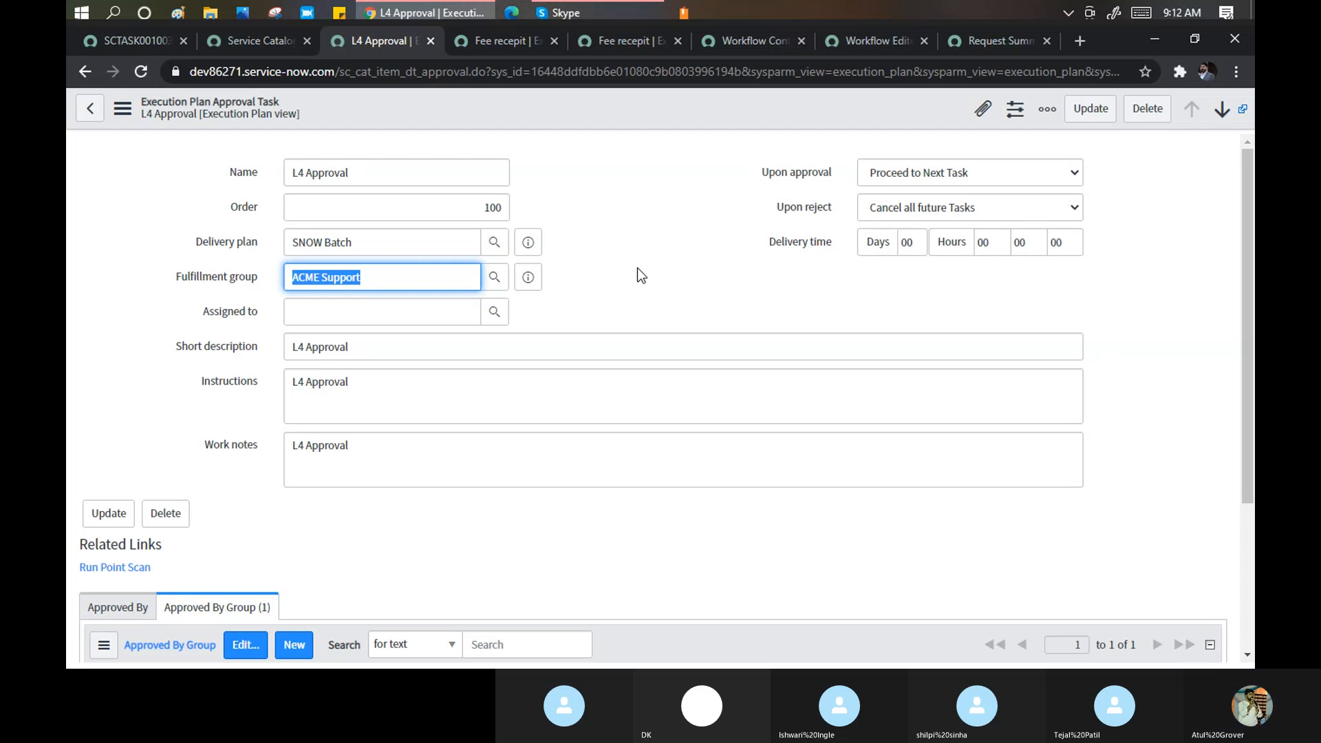
click(122, 108)
mouse_move(219, 309)
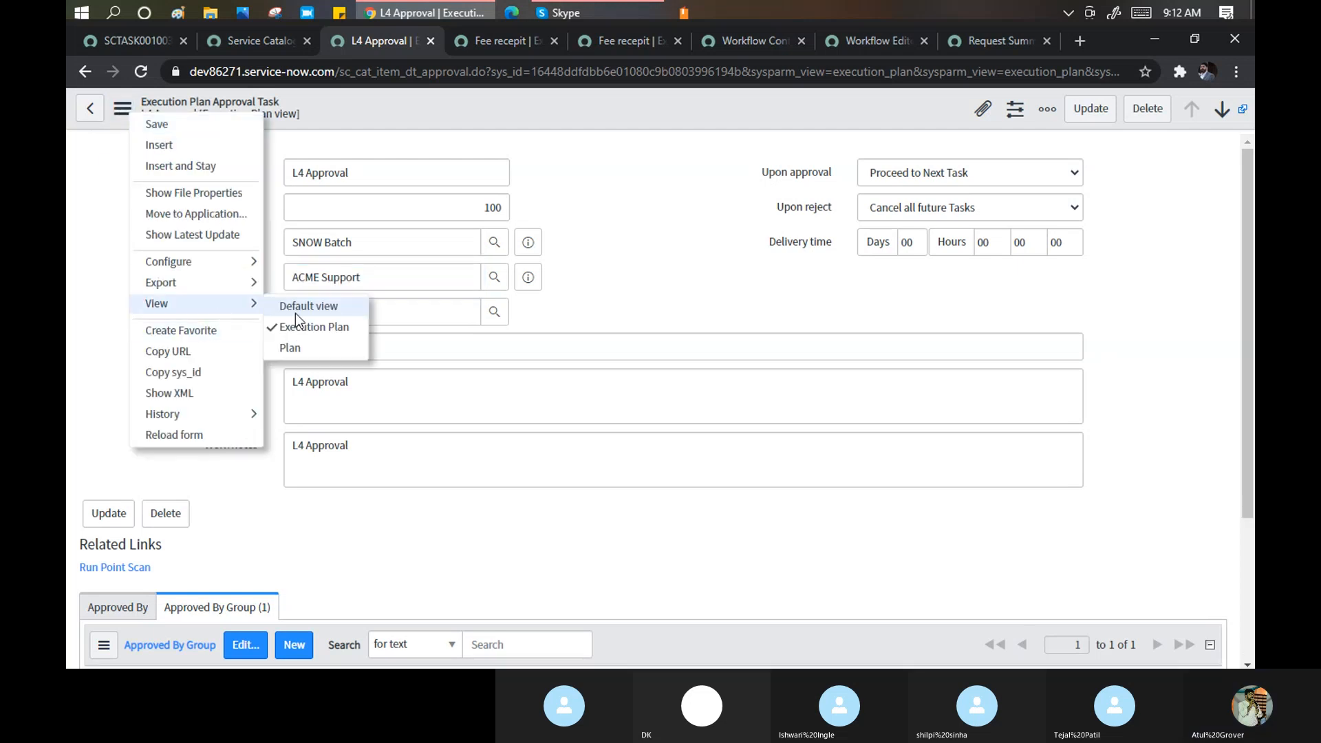
click(300, 347)
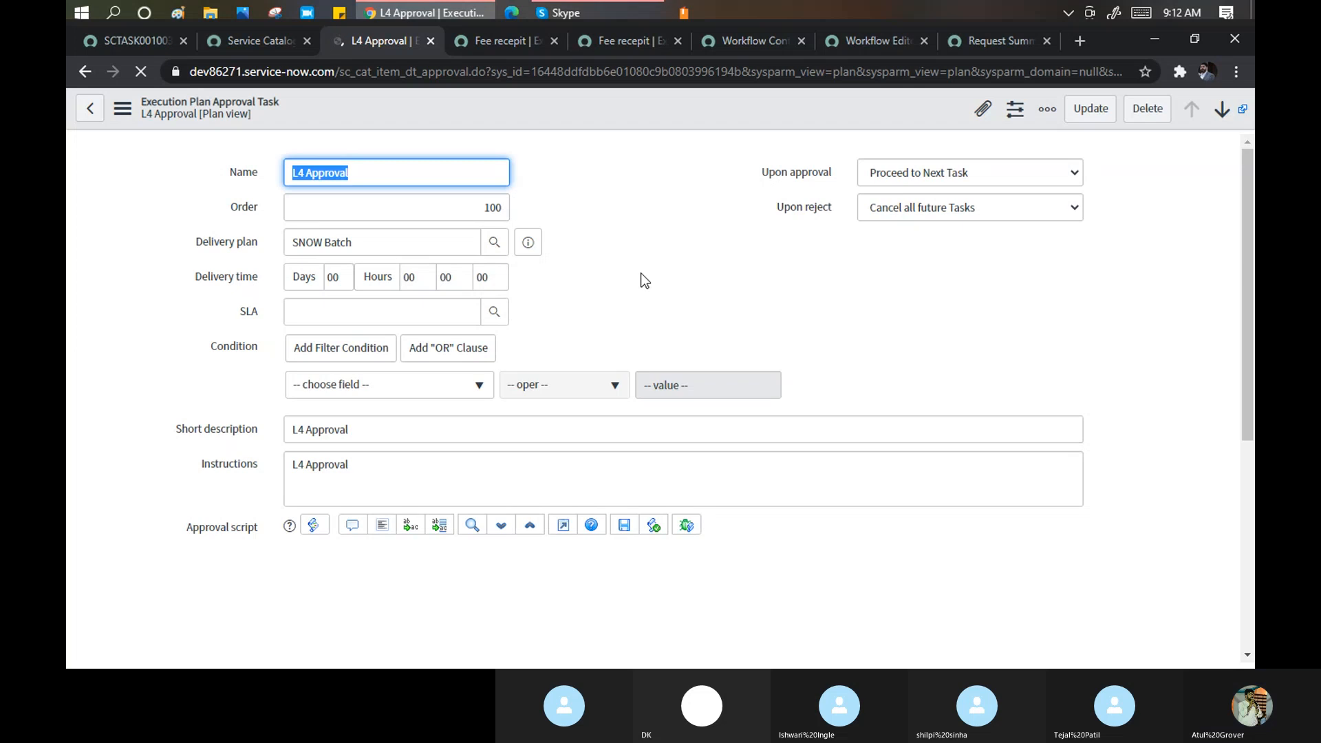
click(121, 109)
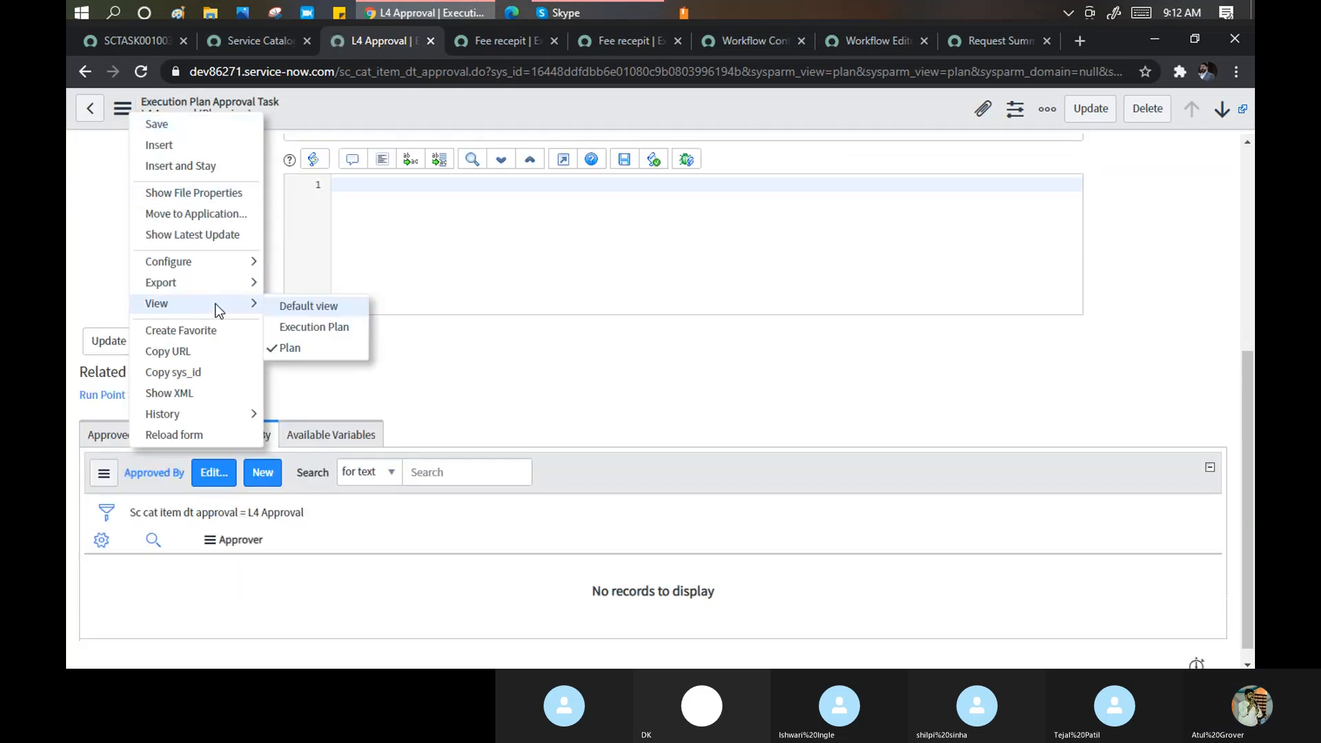
click(305, 307)
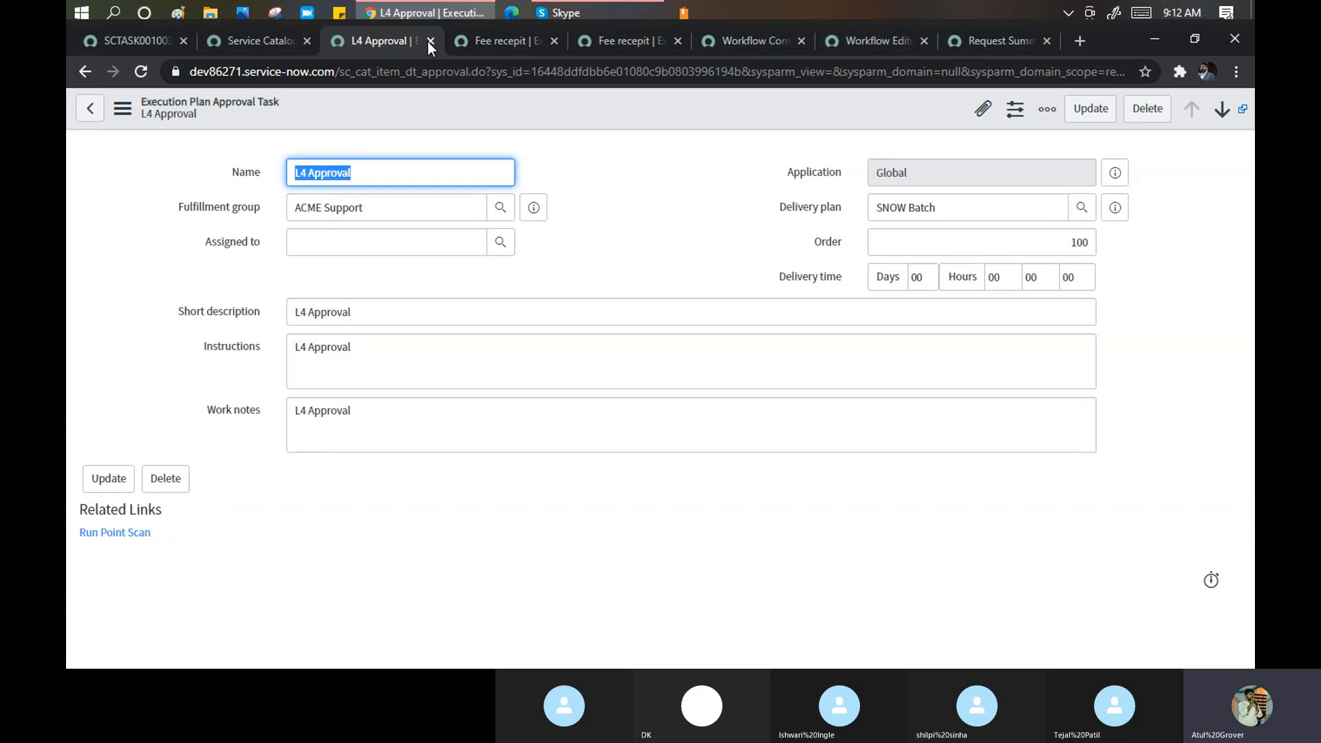
Go back from the L4 Approval catalog task to its requested item and check the Skype call.
click(106, 36)
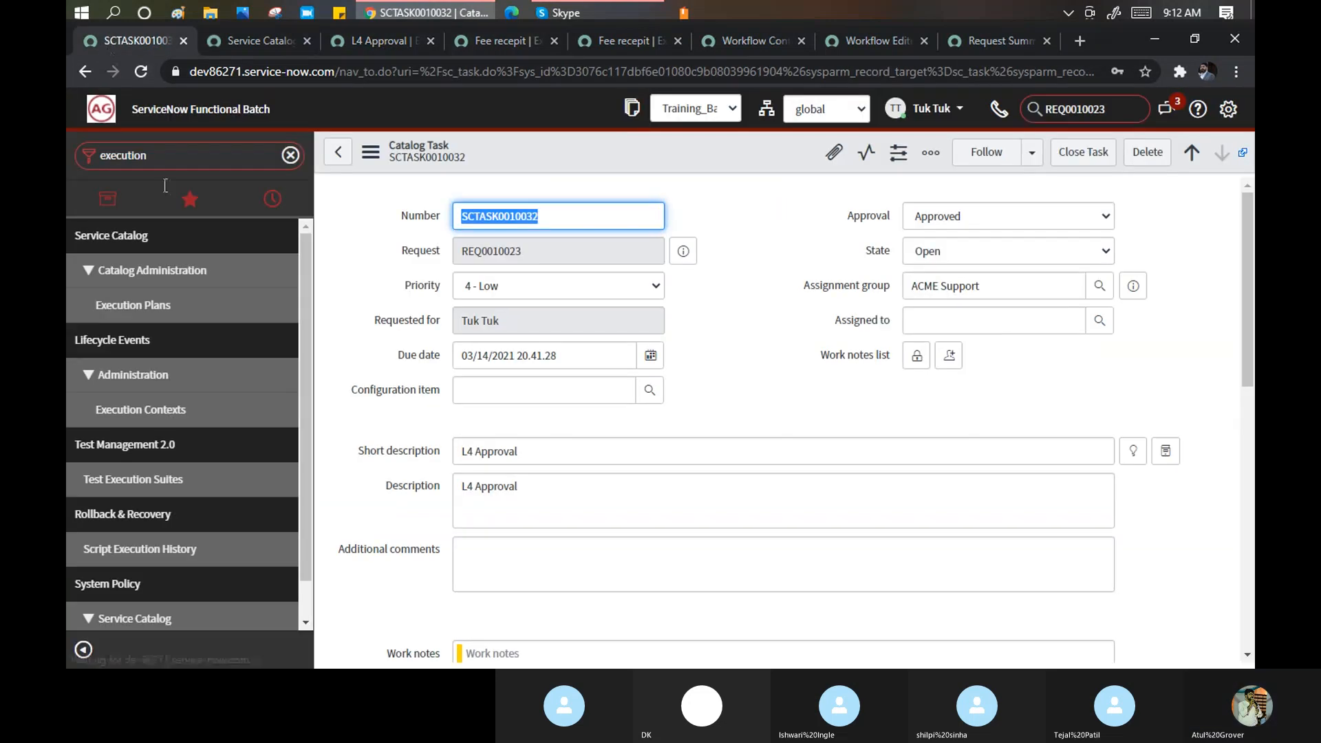
click(338, 154)
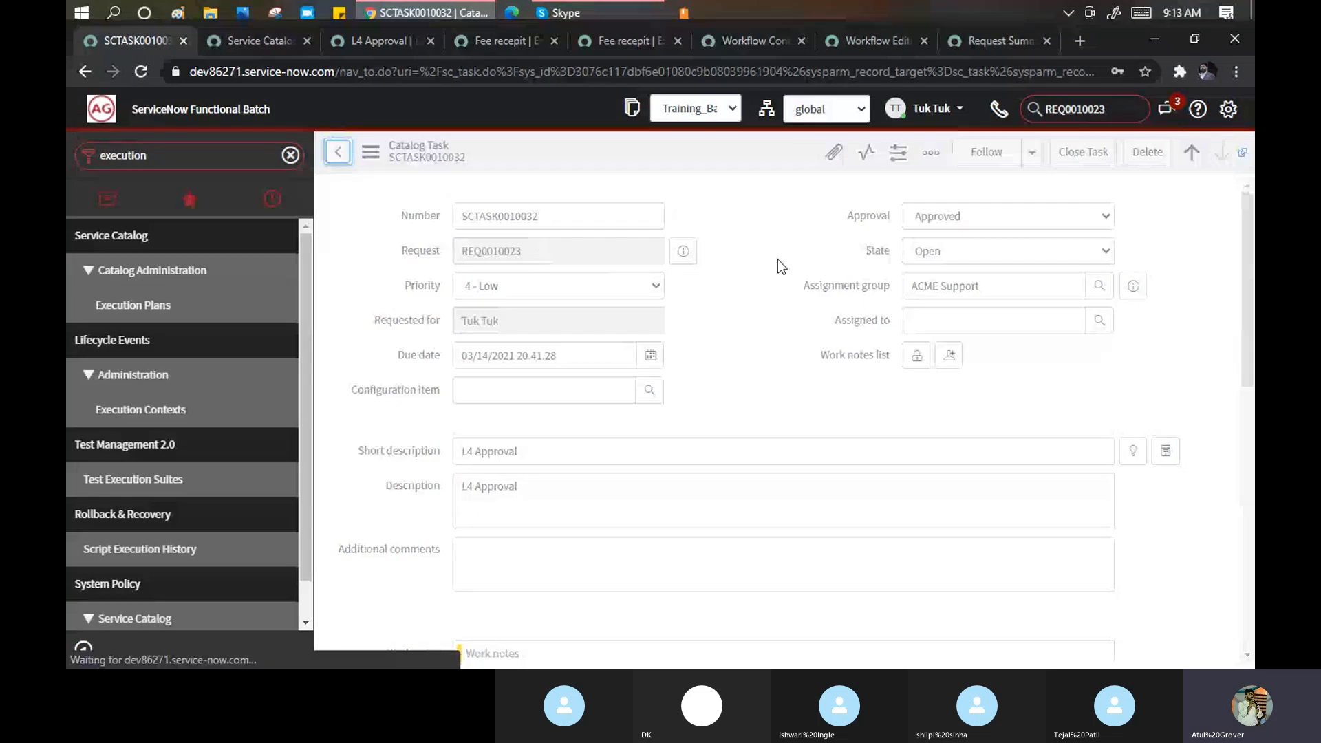
click(575, 14)
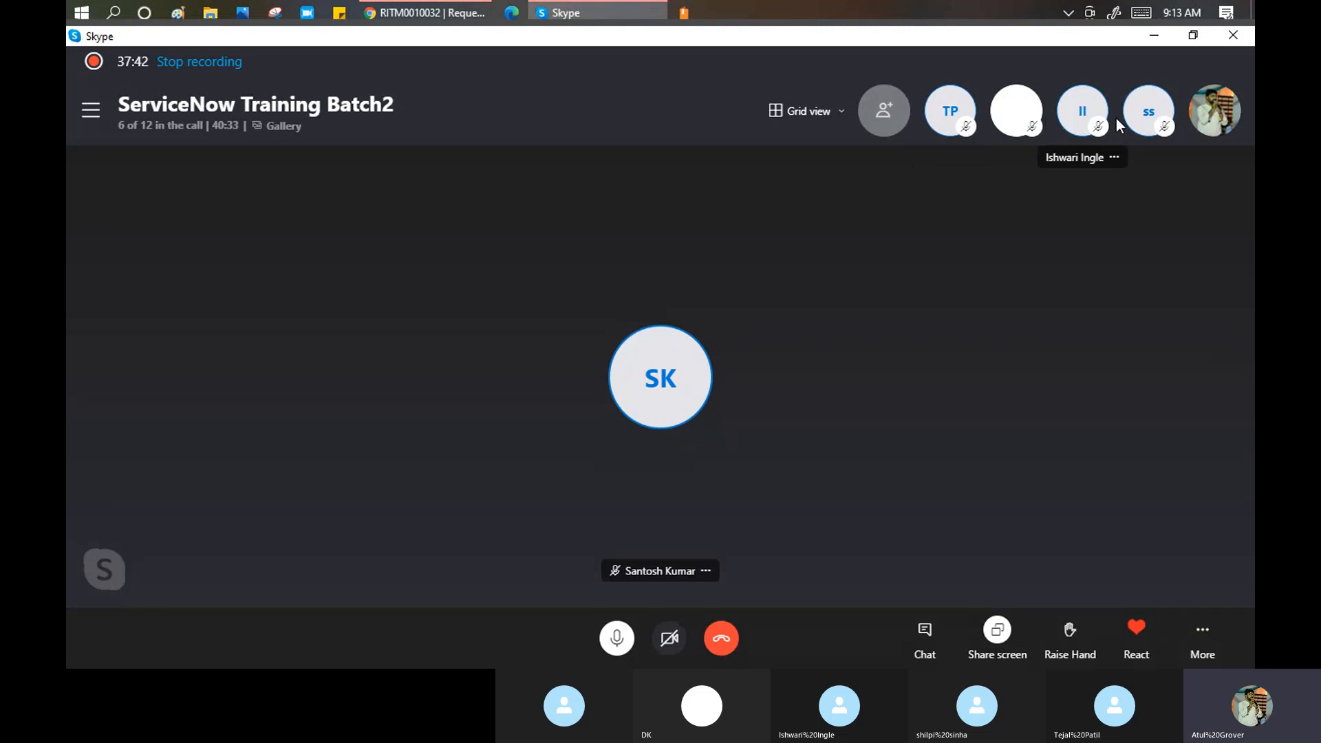
key(alt+Tab)
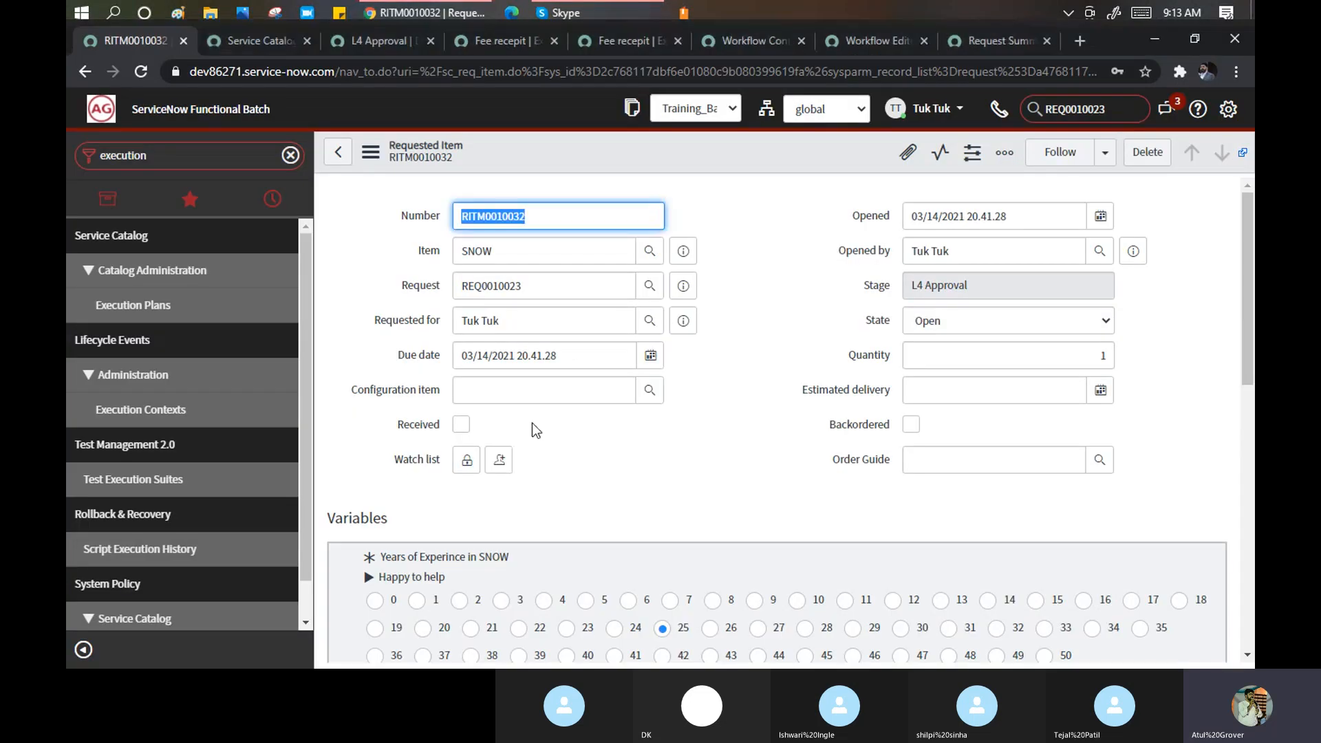
Open the User Administration groups list in a separate browser tab and display the ACME Support group's members.
click(202, 155)
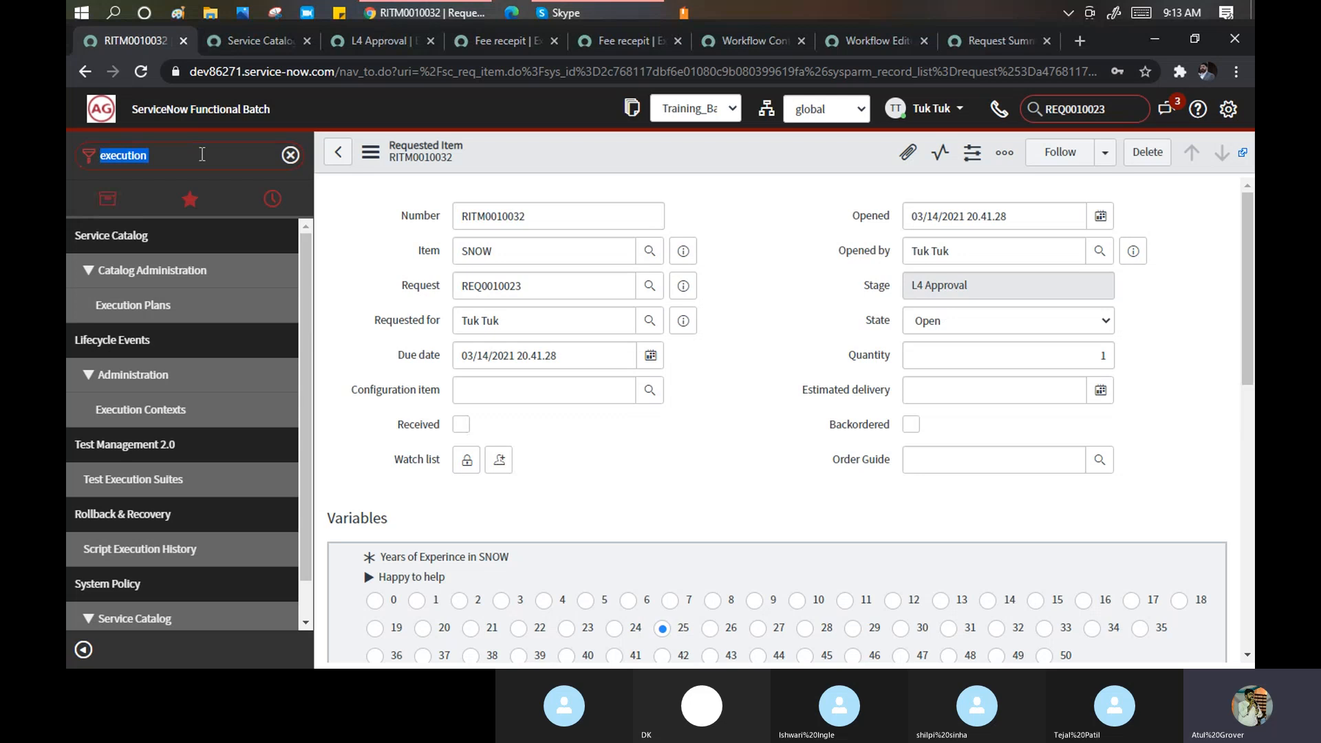
text(user a)
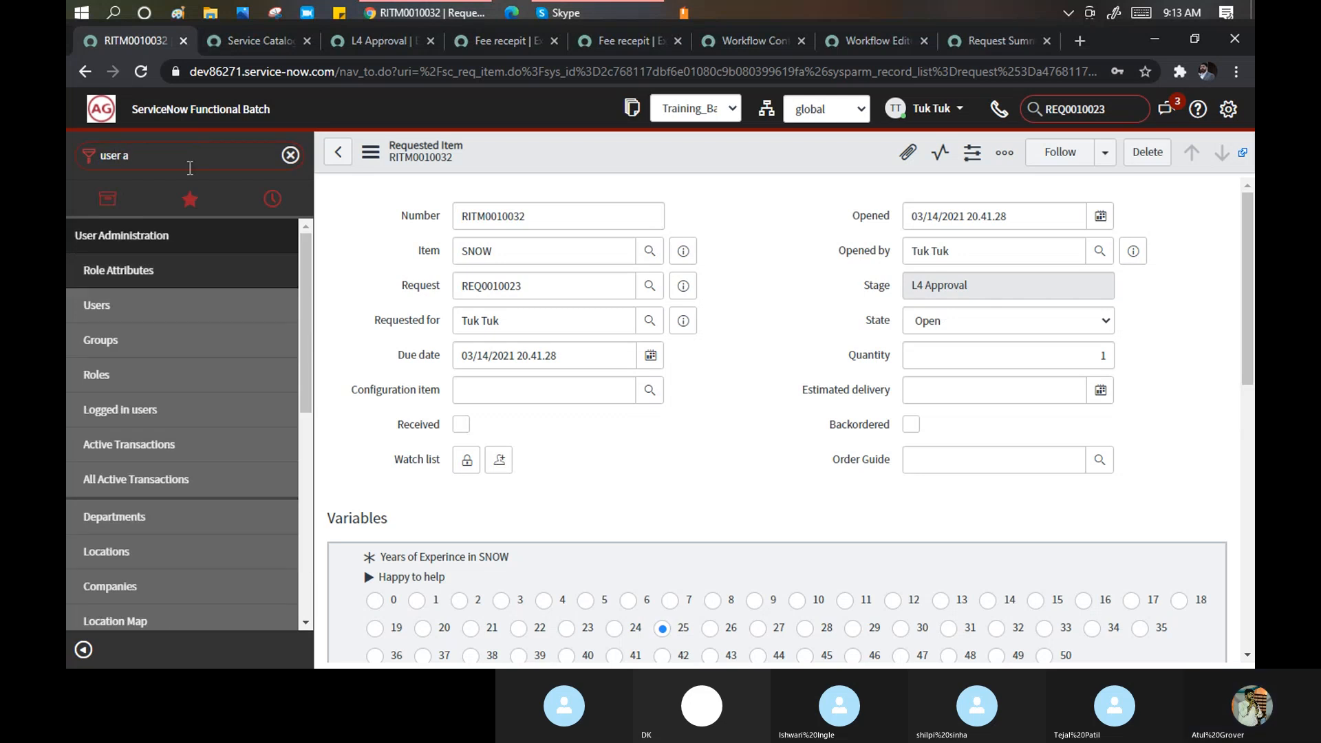
middle_click(96, 340)
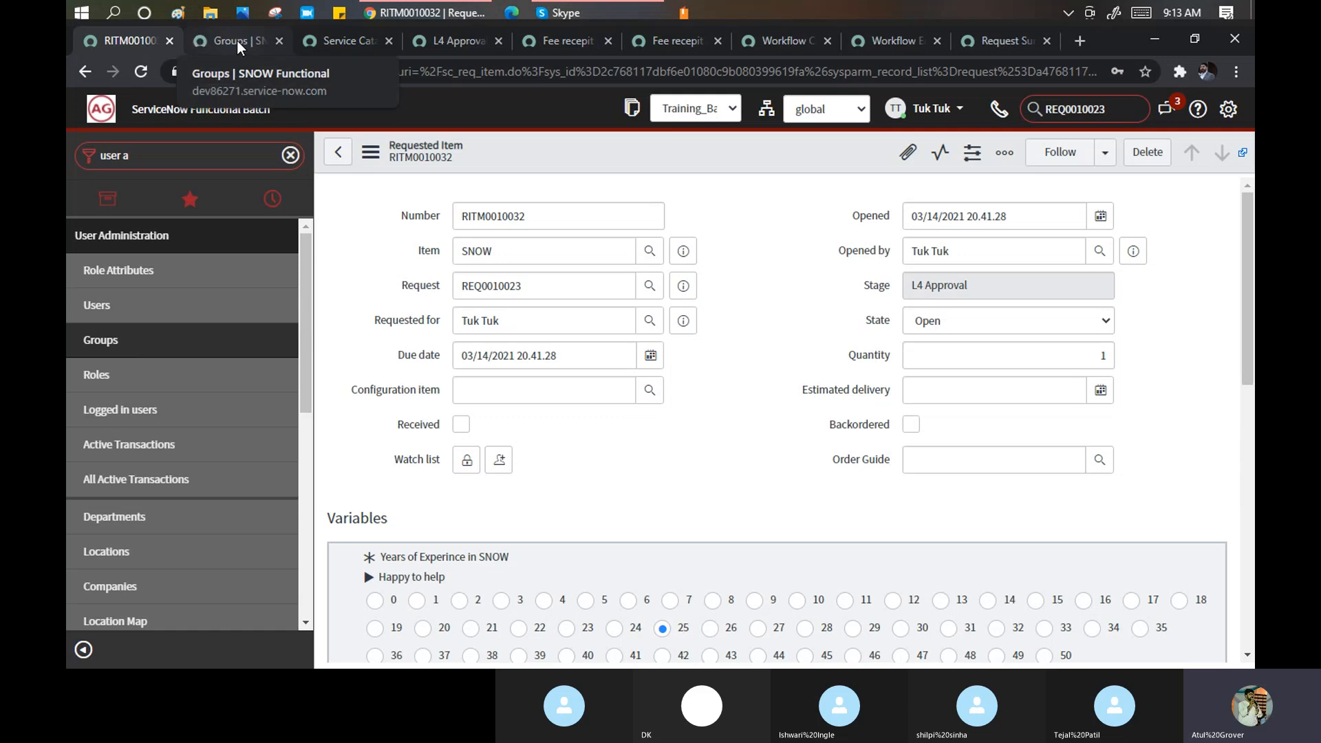
click(237, 40)
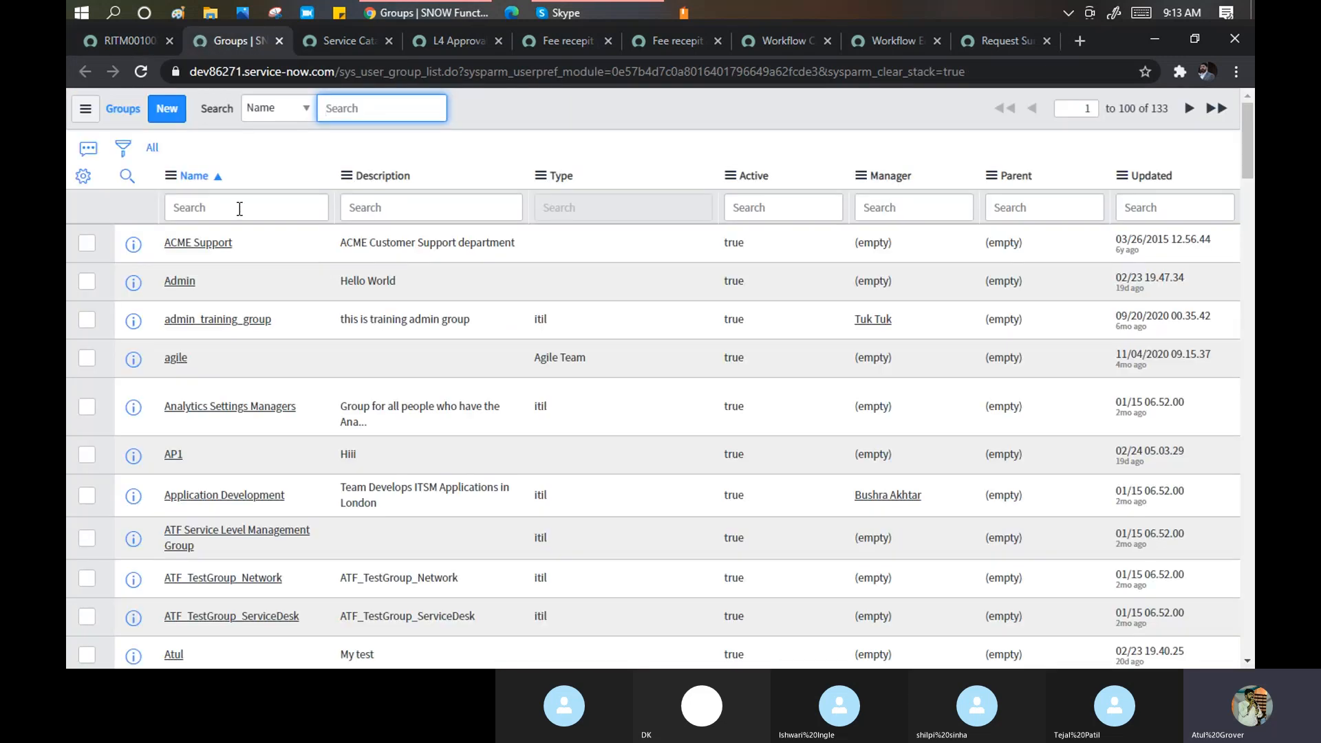
click(188, 246)
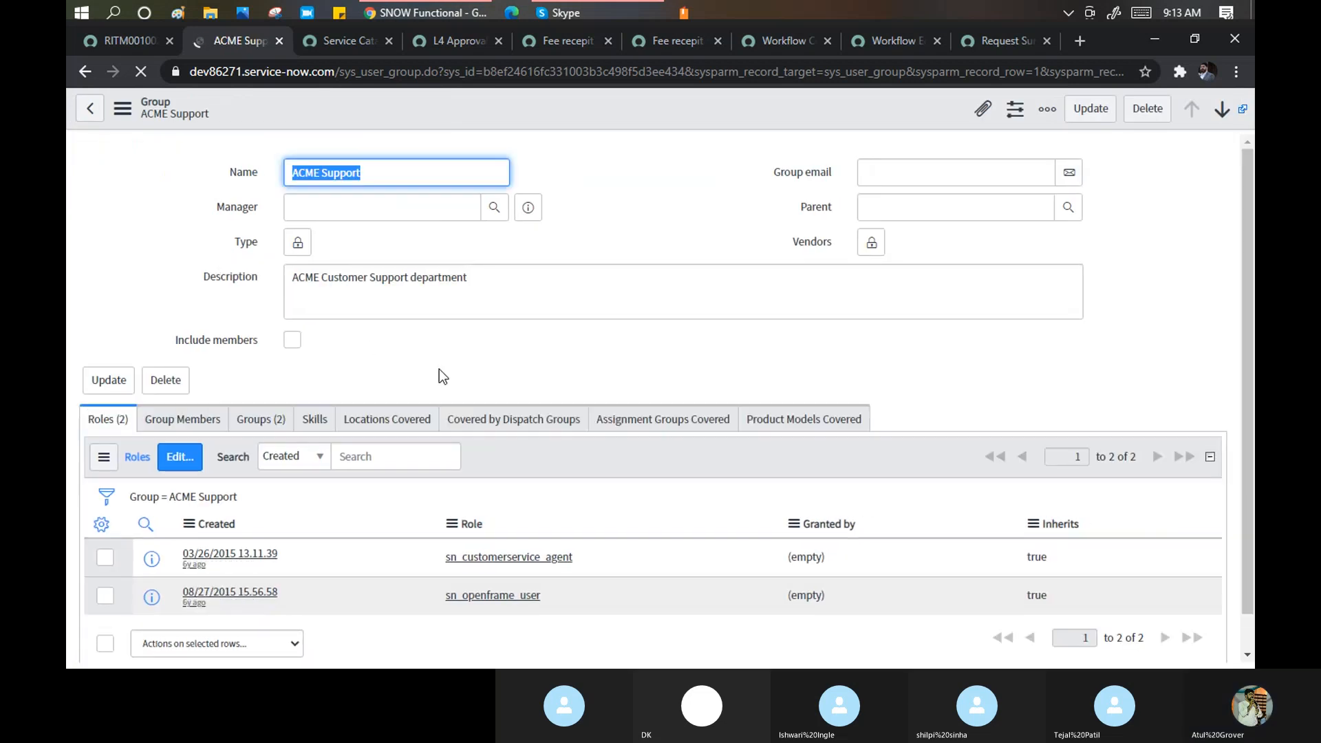
click(189, 427)
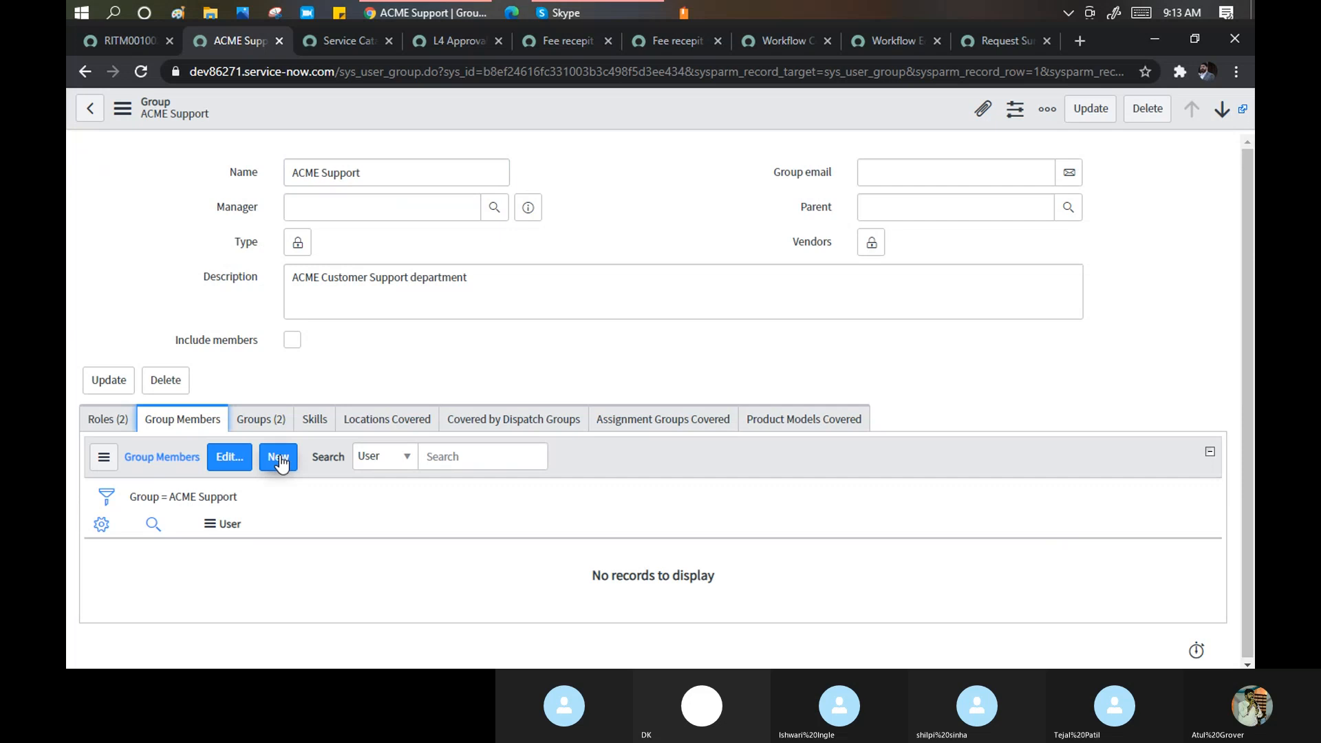
Add four users to the ACME Support group, including the enterprise architect, safe portfolio manager and vp it operations, and save the member list.
click(229, 458)
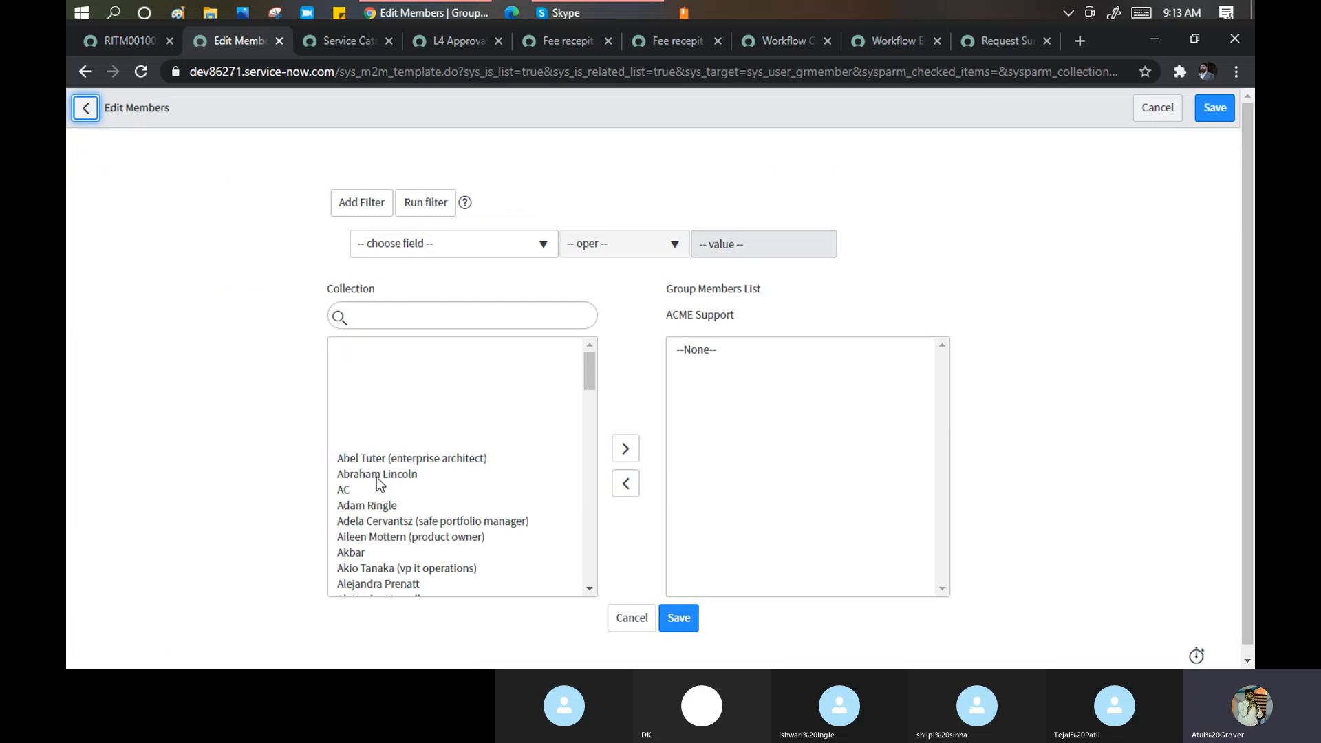
double_click(377, 474)
double_click(382, 460)
double_click(374, 491)
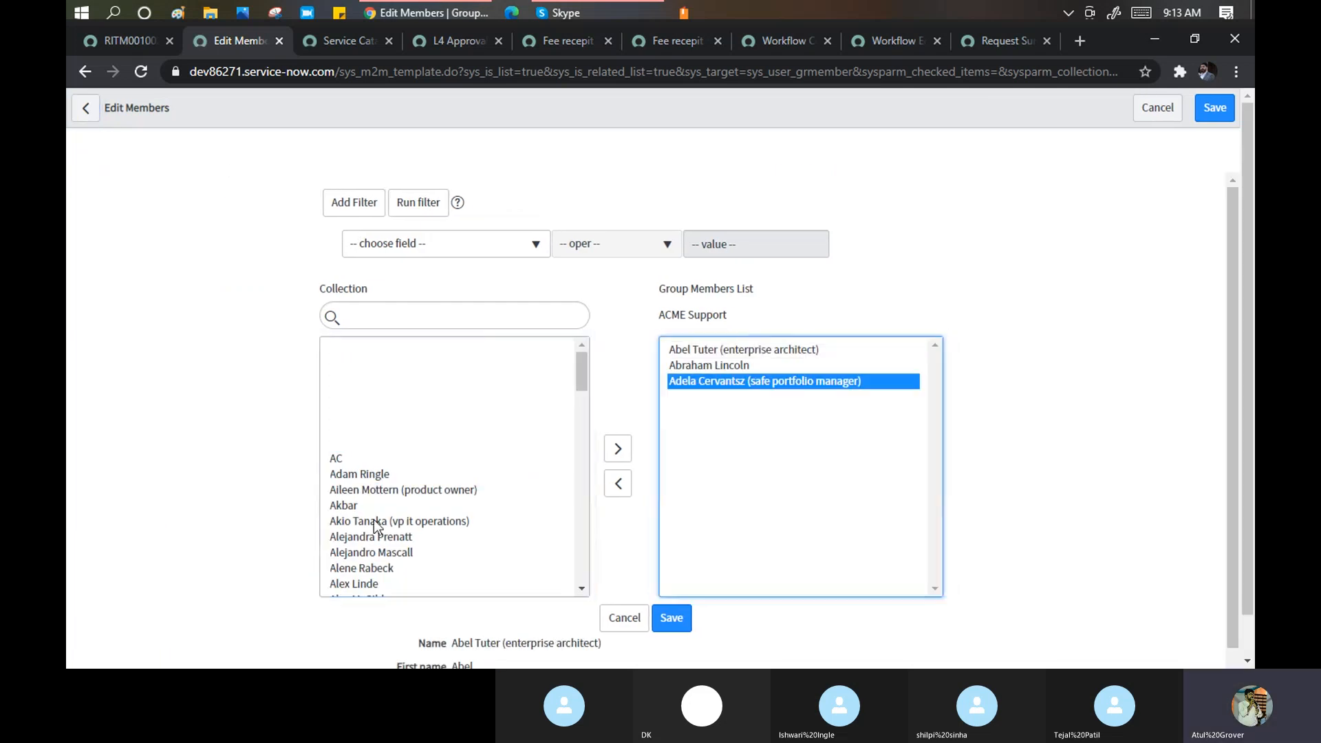
double_click(374, 521)
click(672, 618)
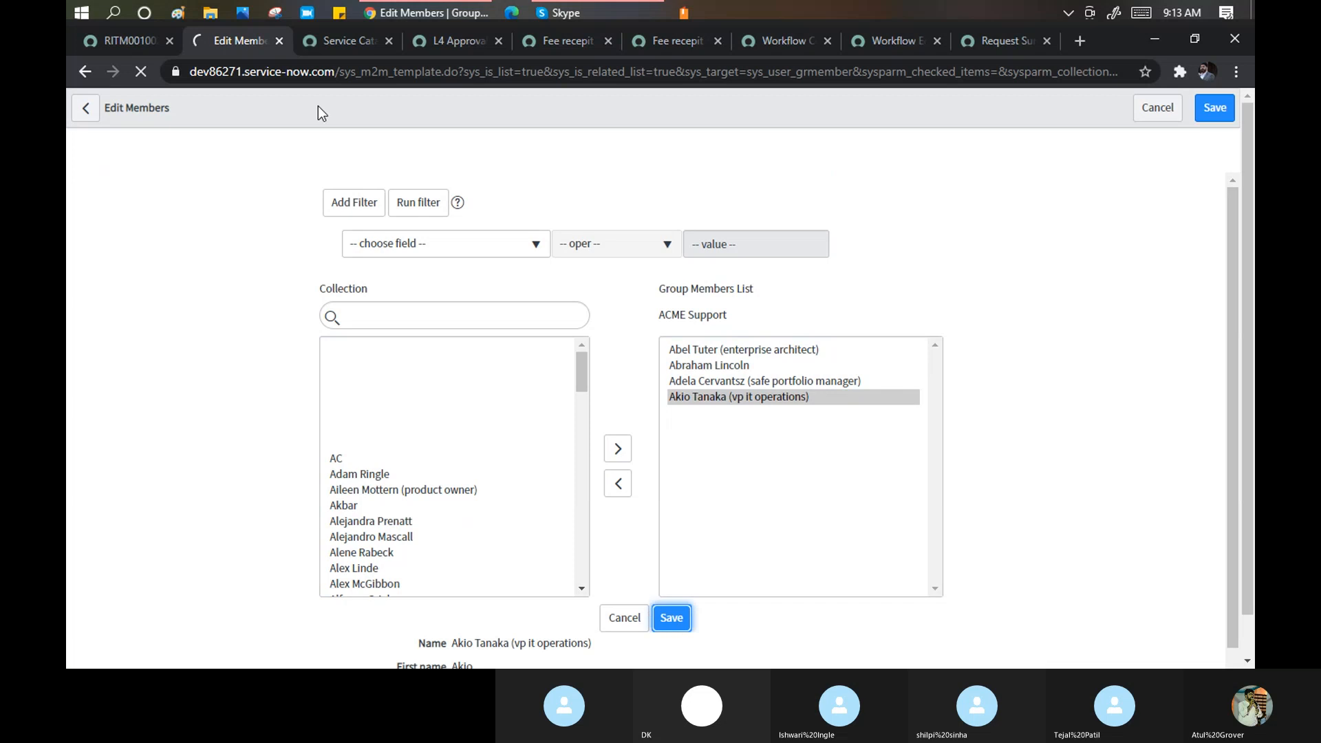
Return to the SNOW requested item and review its catalog tasks list.
click(111, 43)
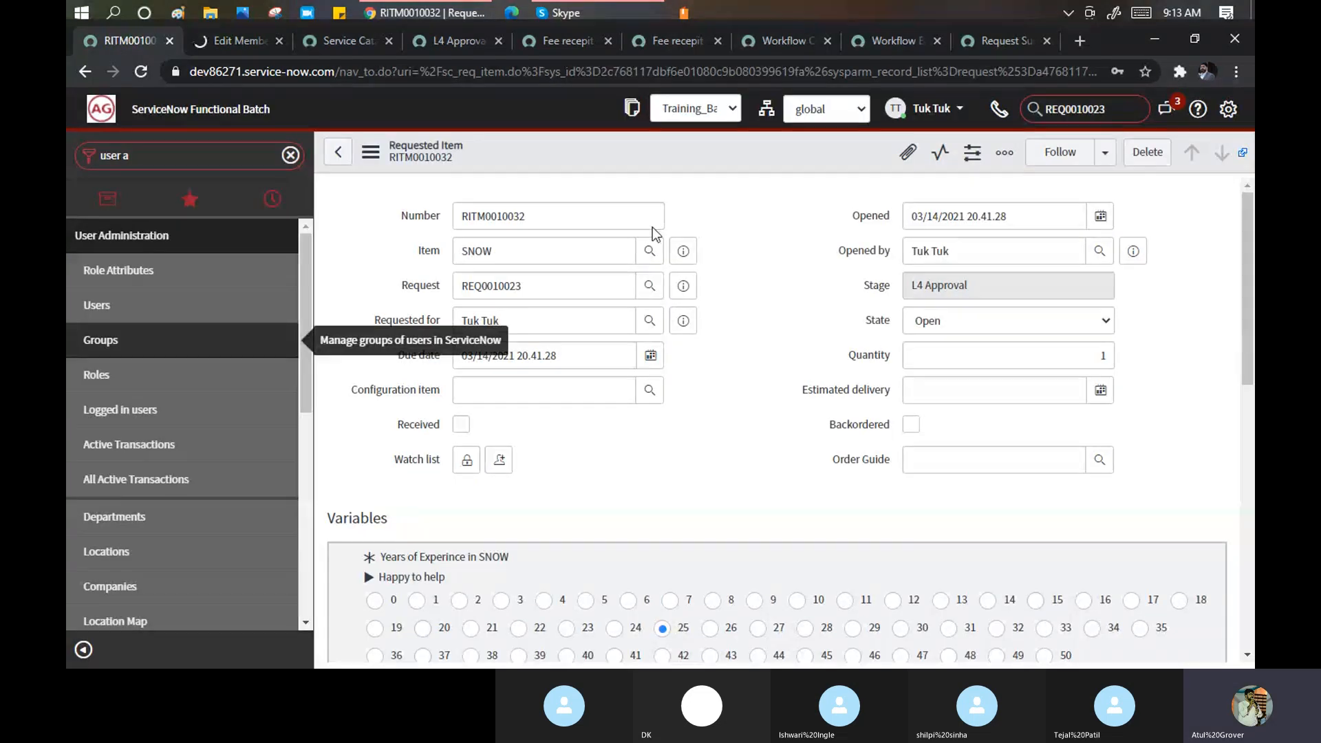
scroll(758, 221, down, 3)
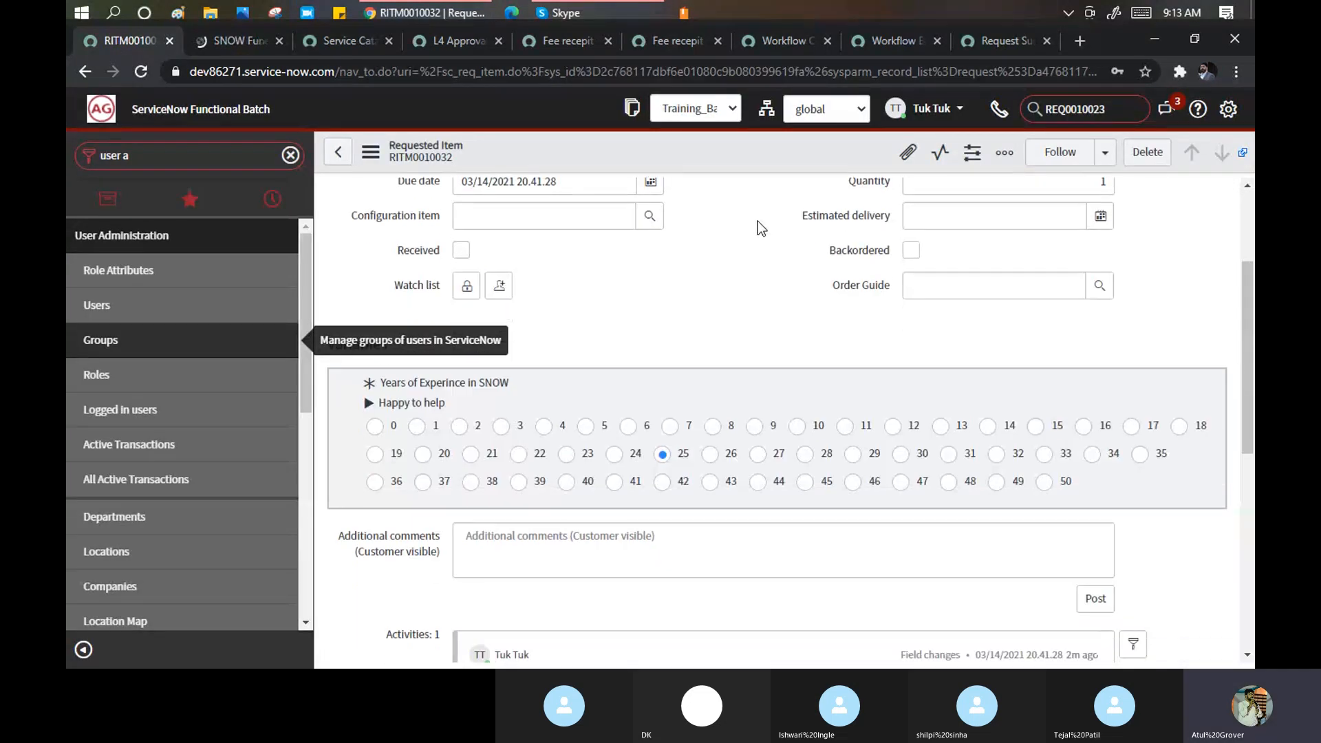
scroll(758, 221, down, 4)
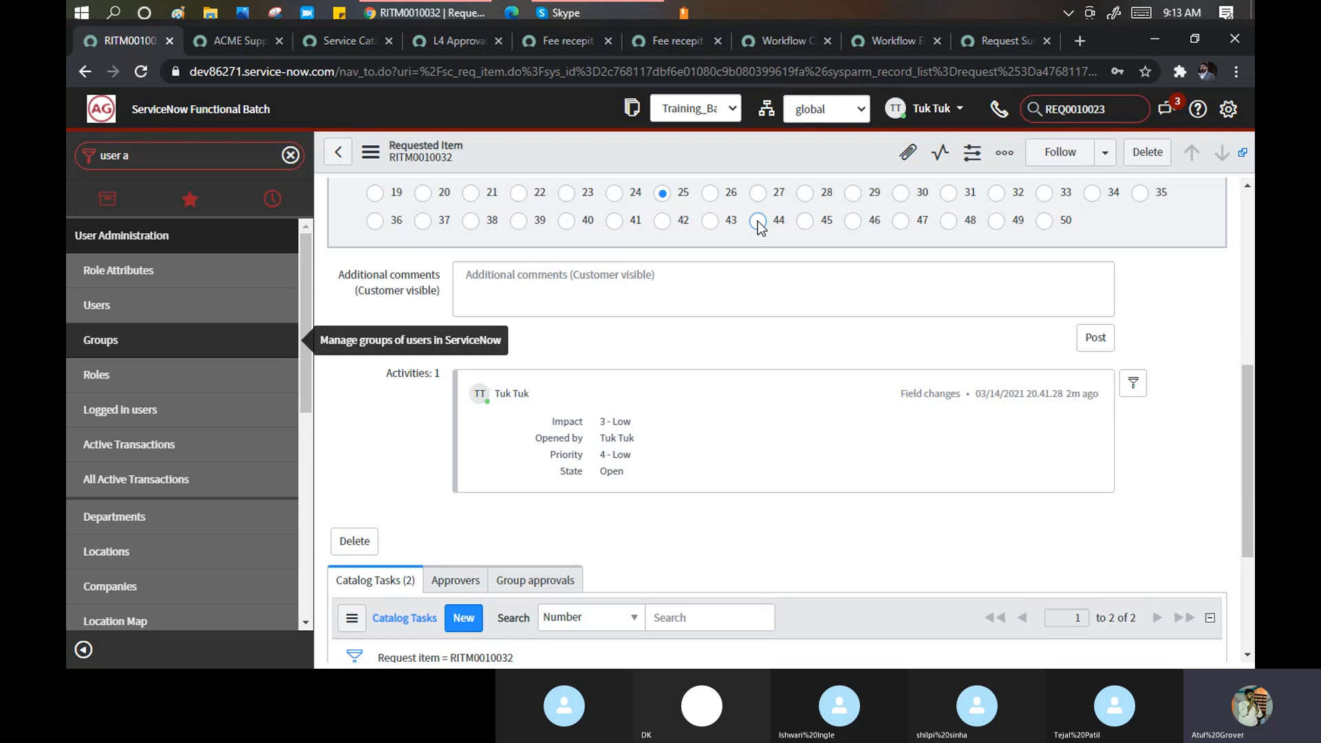
scroll(757, 221, down, 3)
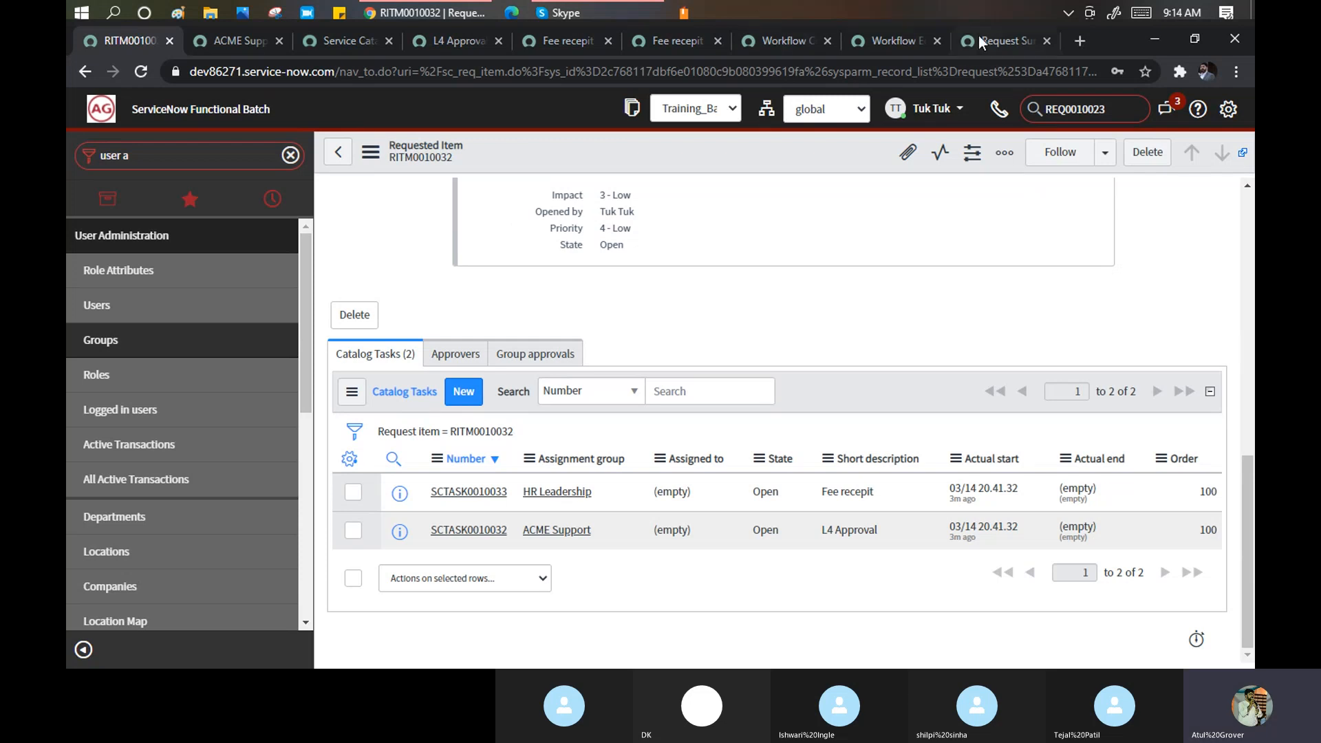
Search the service portal for "snow" and open the SNOW catalog item for a new request.
click(1001, 41)
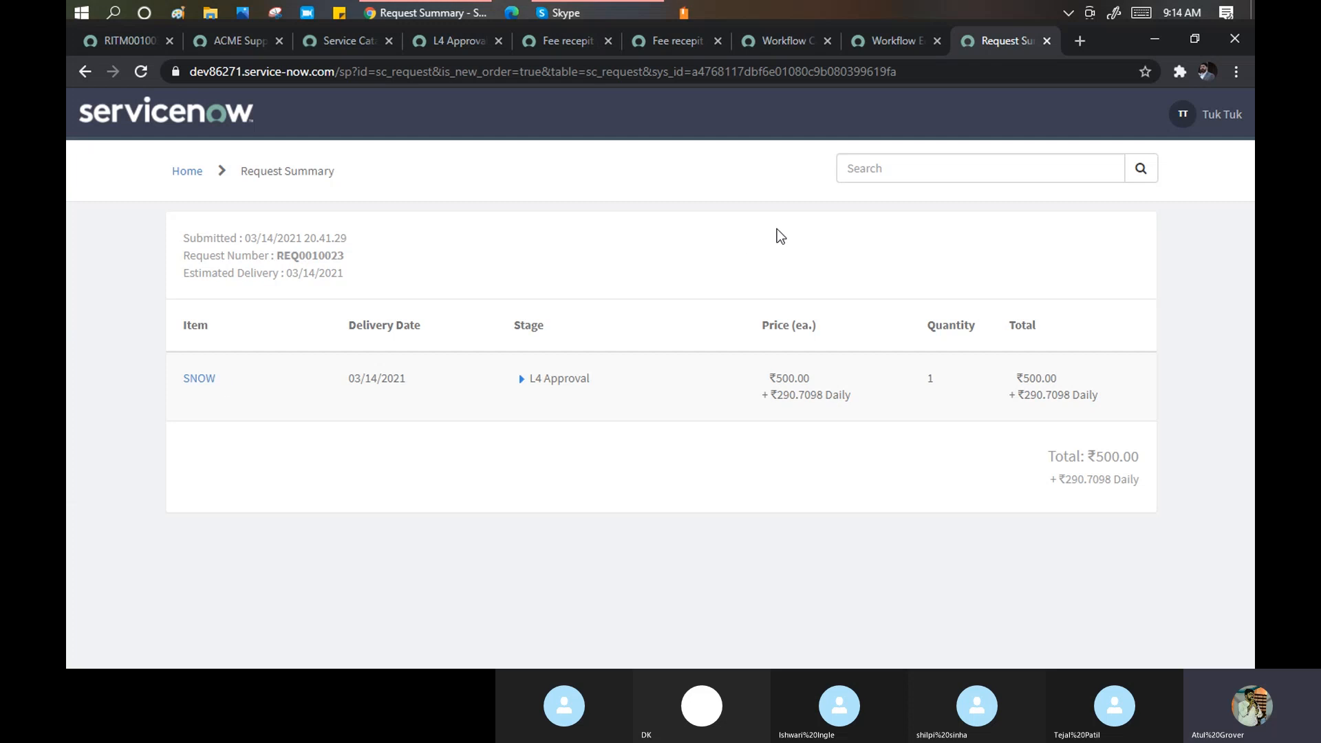
click(914, 167)
text(snow)
key(Return)
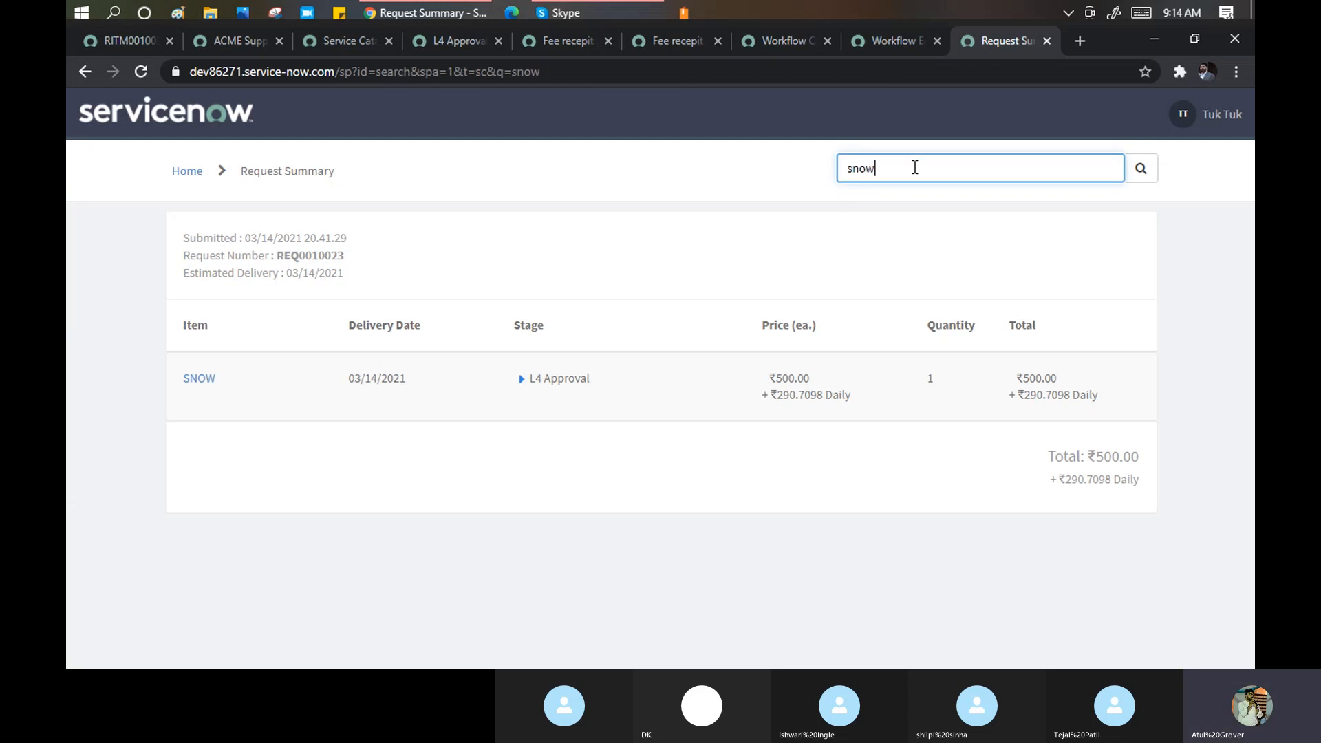
click(591, 13)
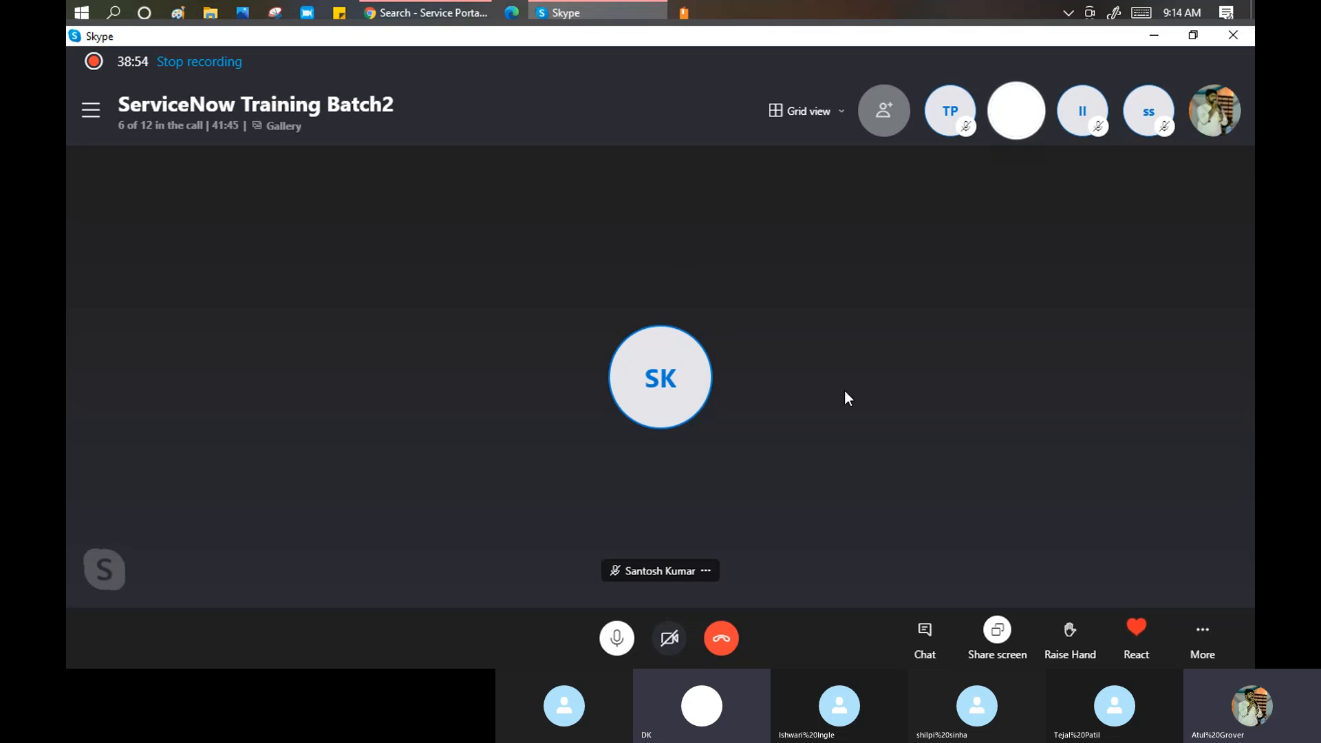
key(alt+Tab)
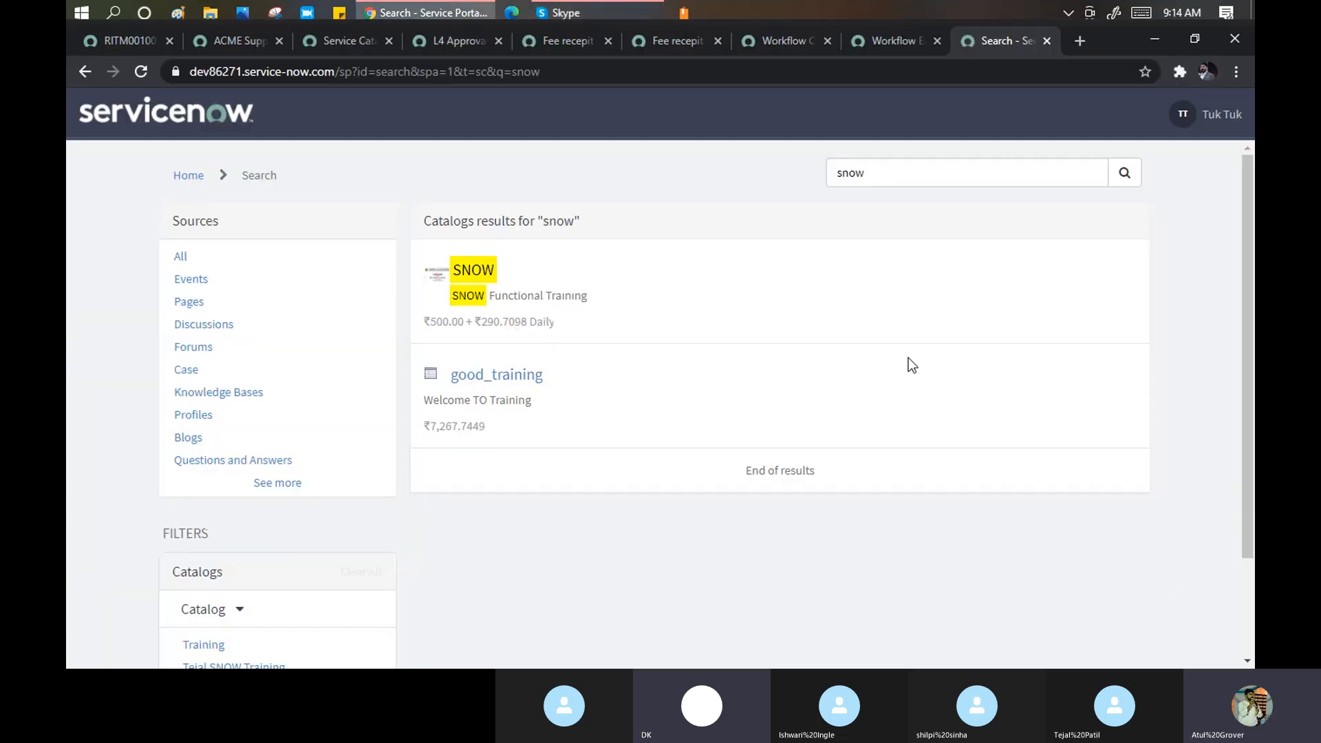
click(479, 275)
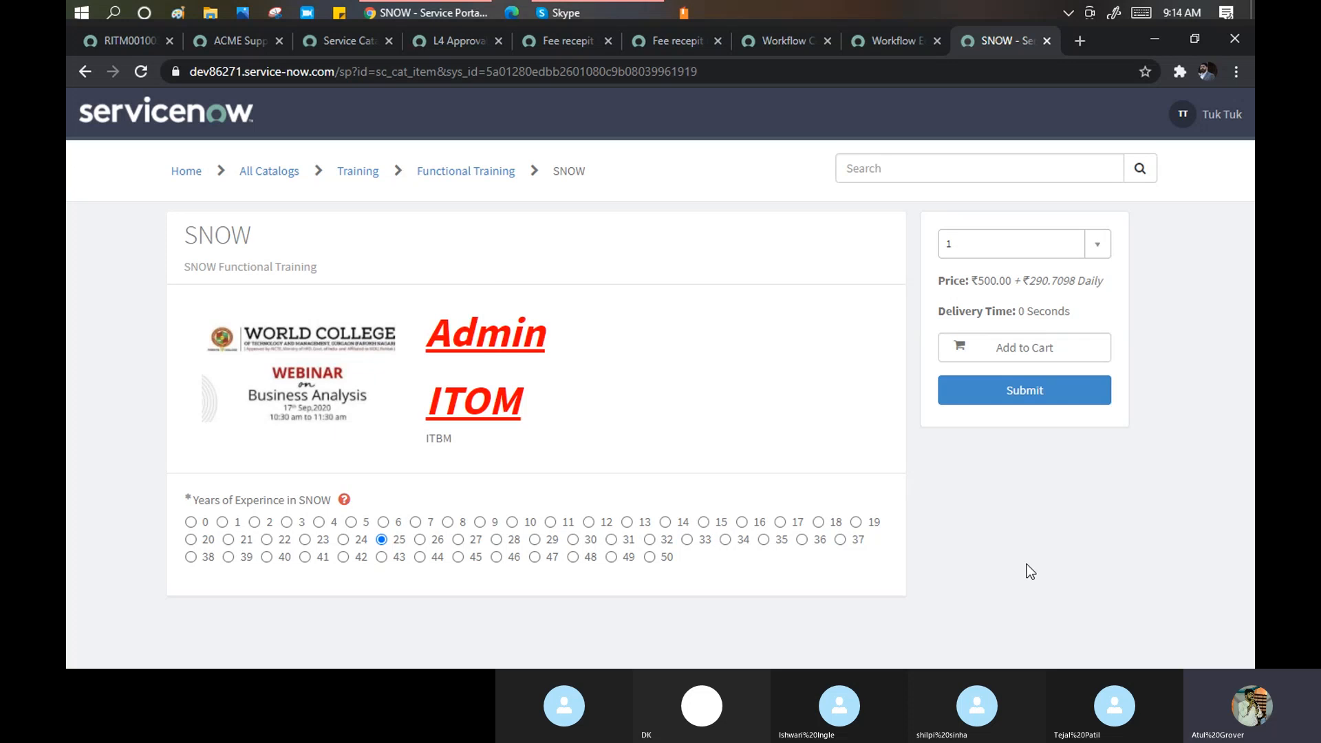
Submit the SNOW catalog request and open the resulting request record in the main instance by searching for its request number.
click(1032, 392)
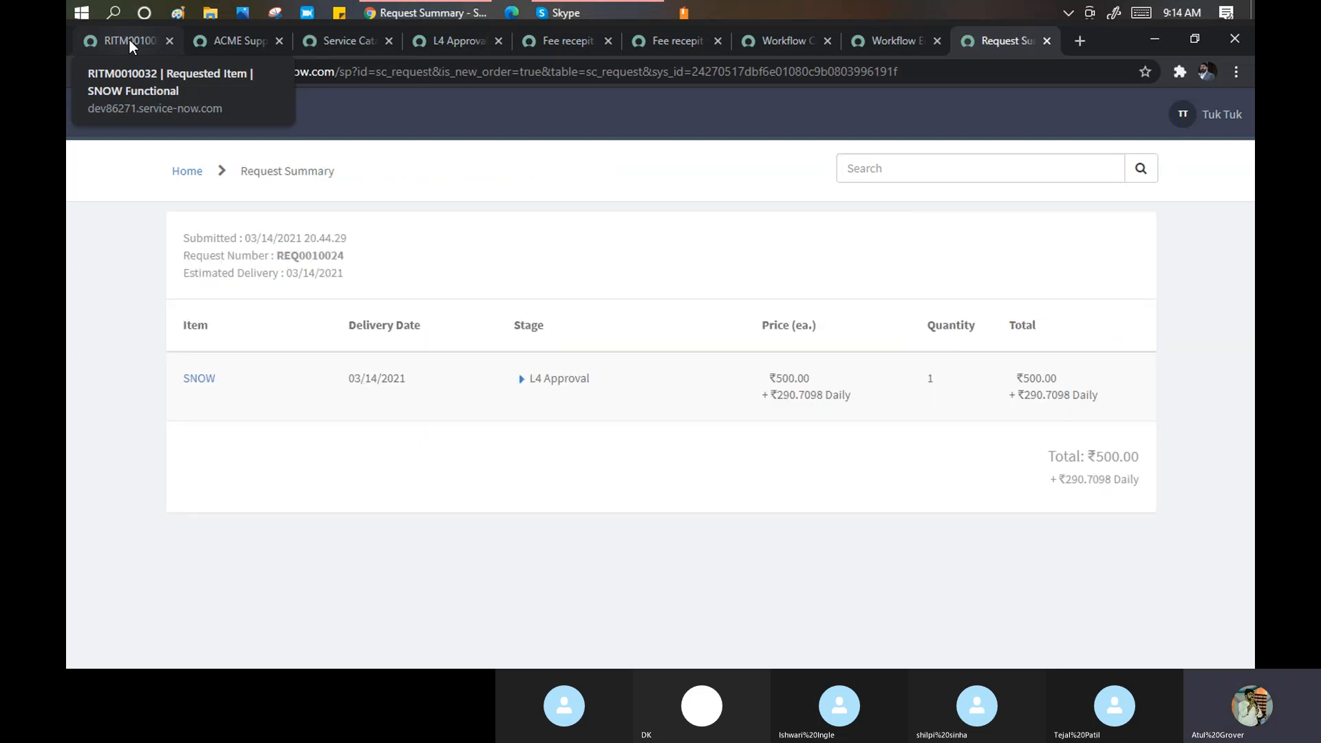
click(129, 39)
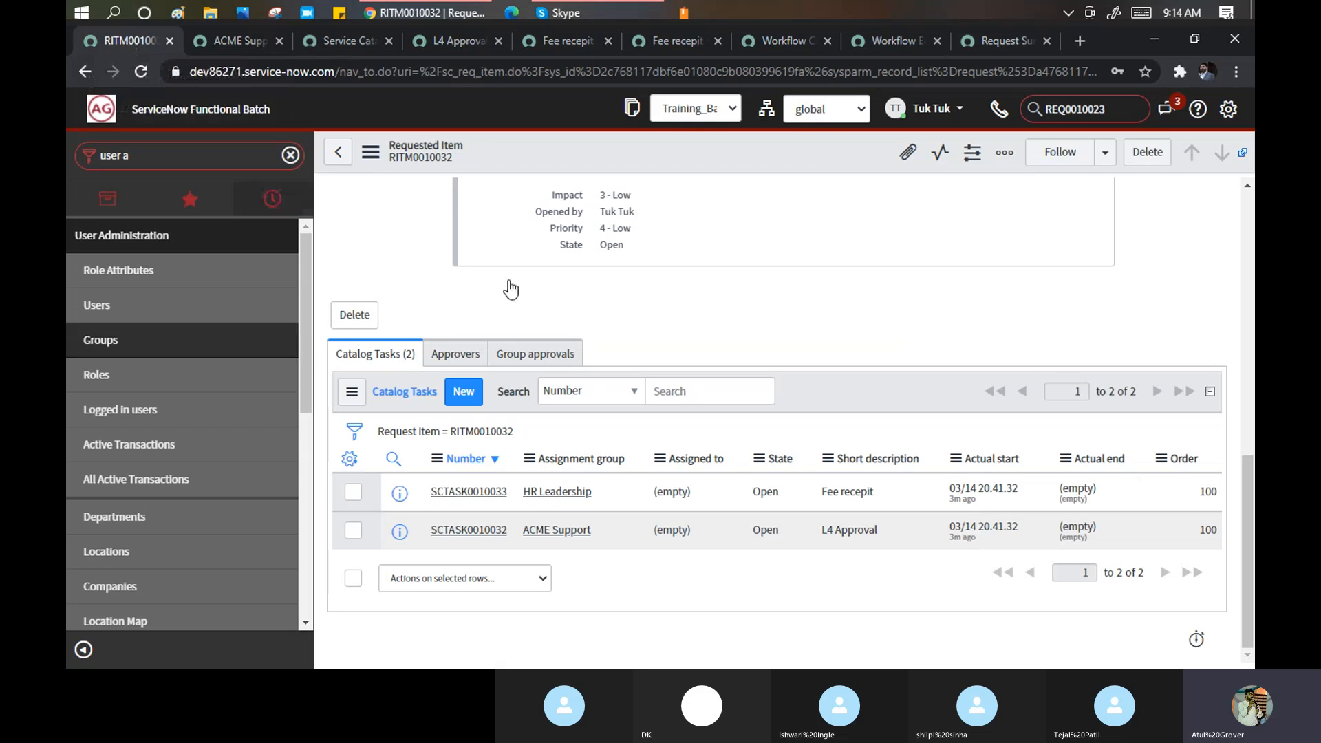
key(BackSpace)
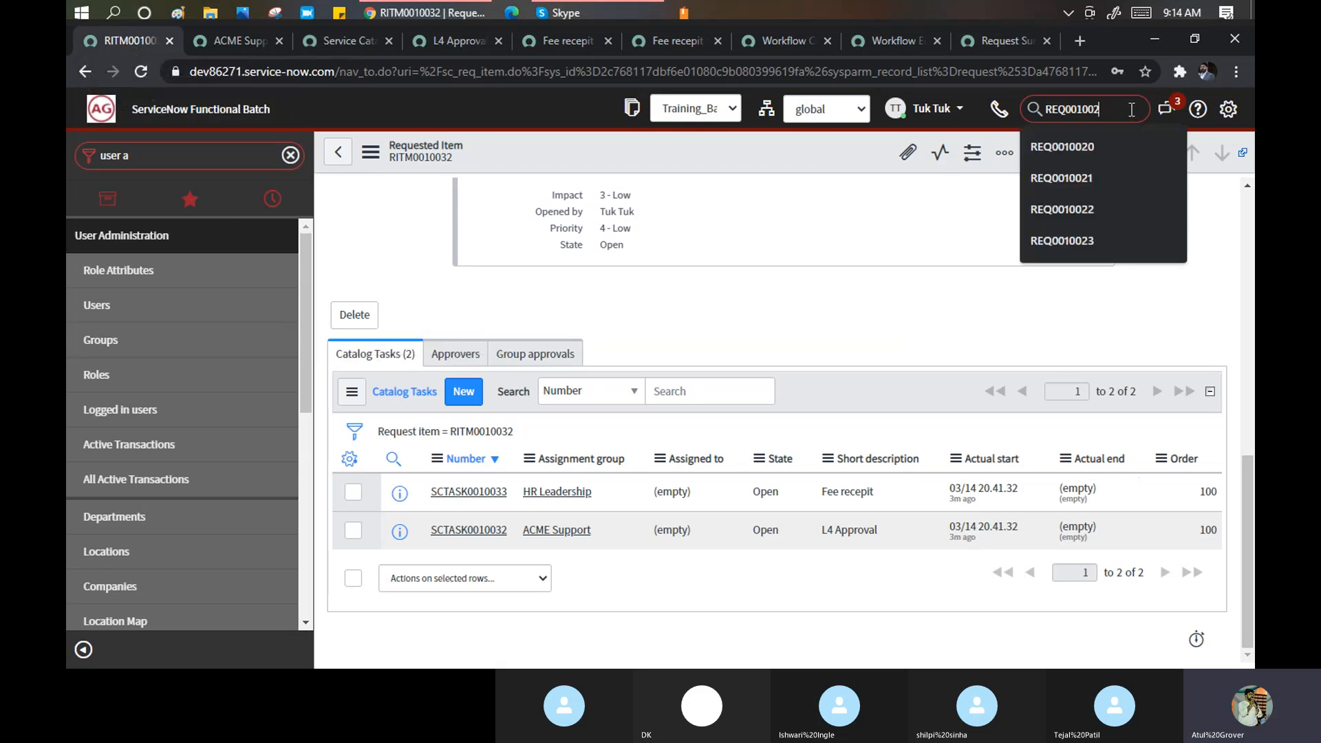
text(4)
key(Return)
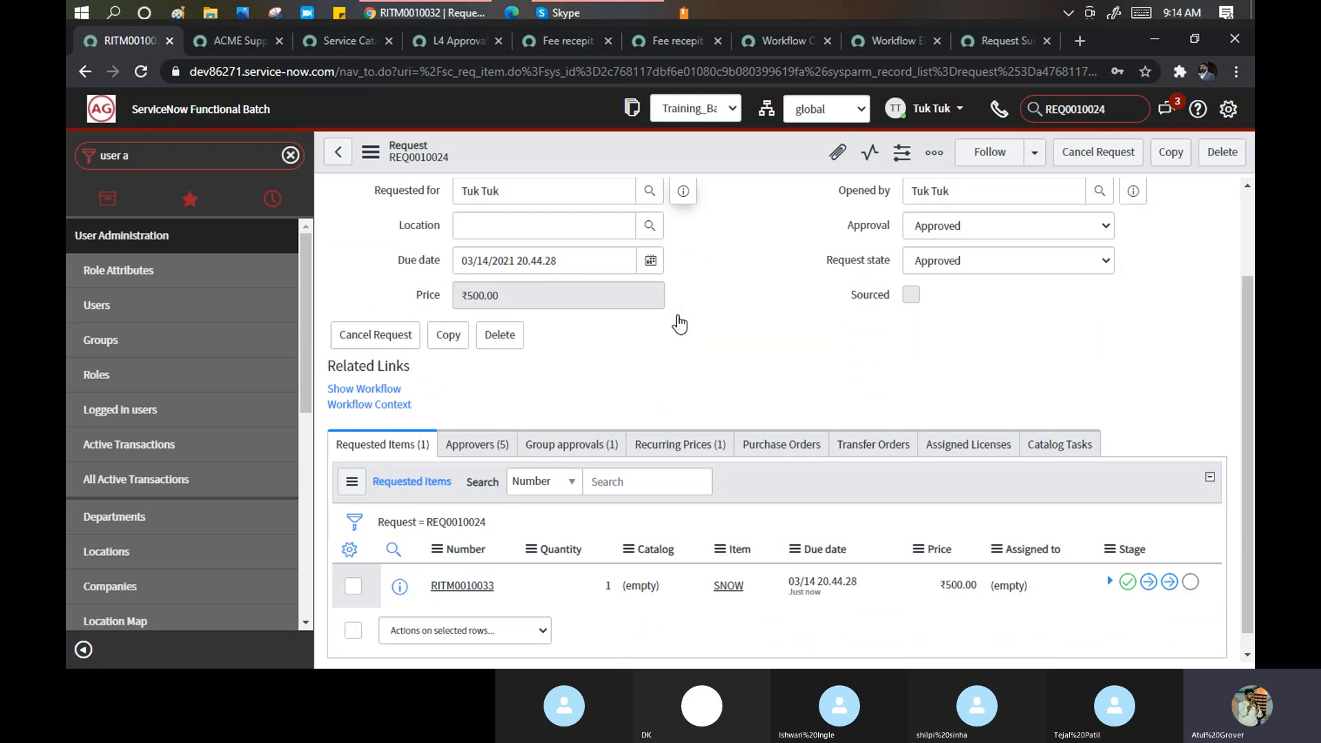
Open the request's SNOW requested item and display its catalog tasks list.
scroll(417, 509, down, 2)
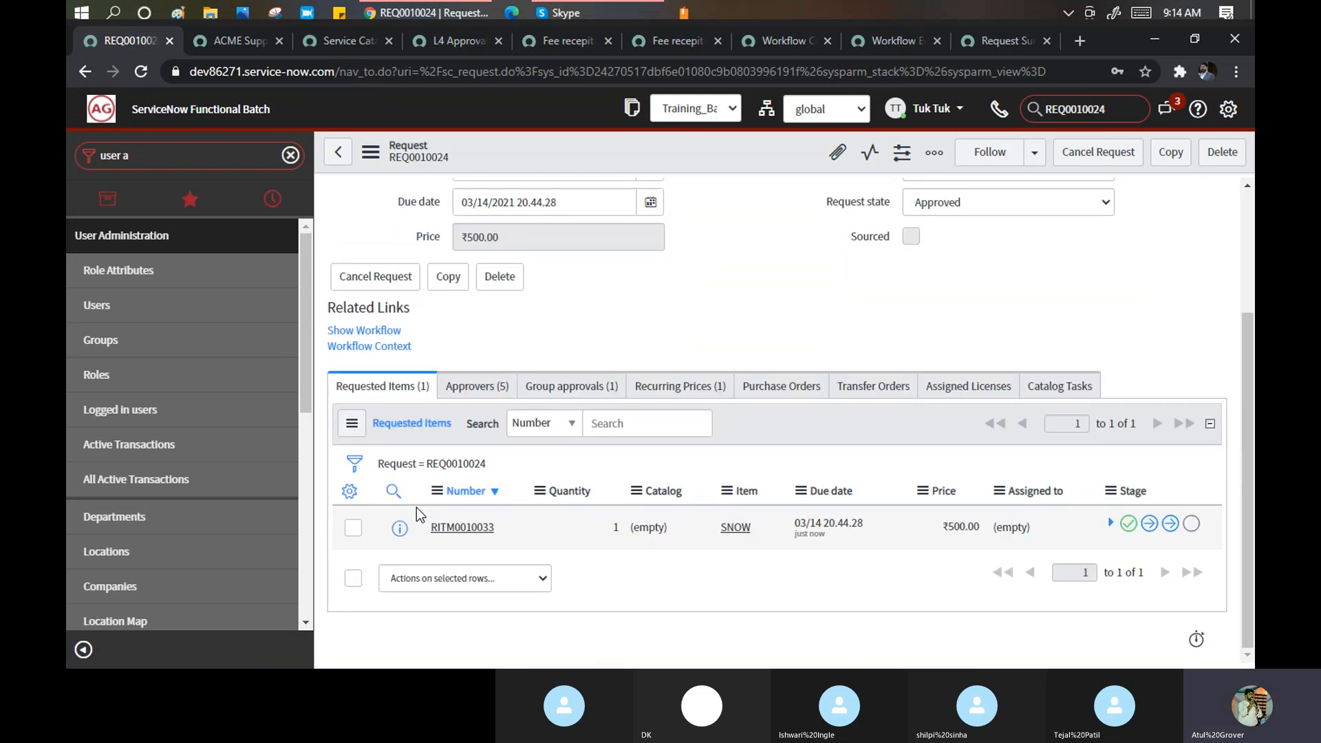
click(462, 528)
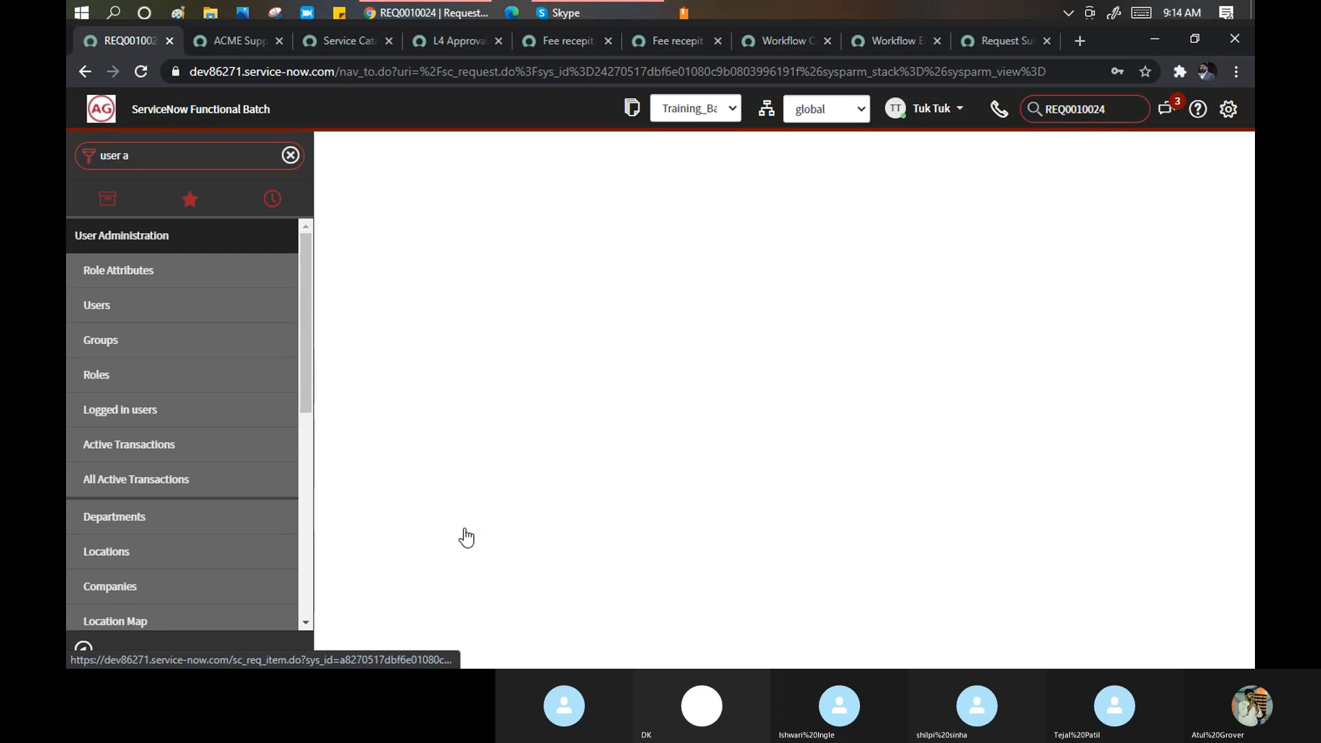
scroll(672, 358, down, 5)
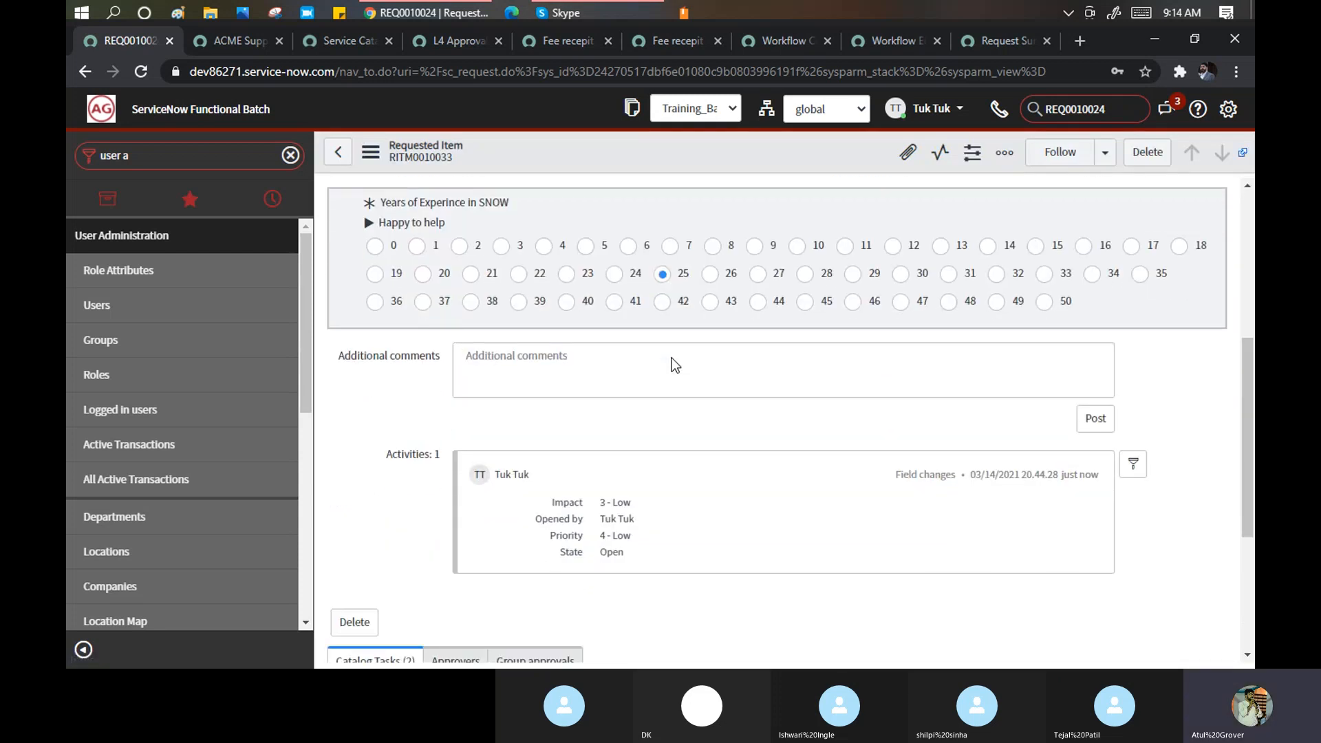
scroll(672, 358, down, 4)
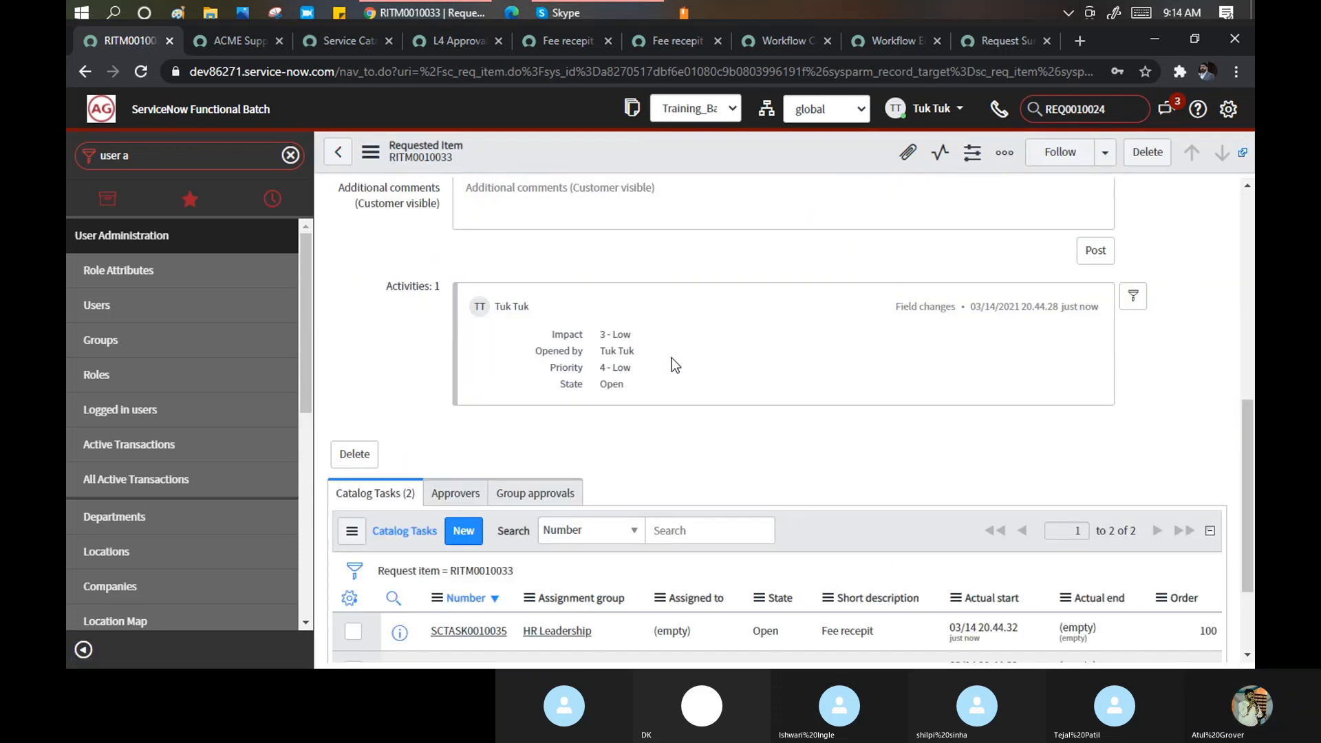
scroll(672, 358, down, 2)
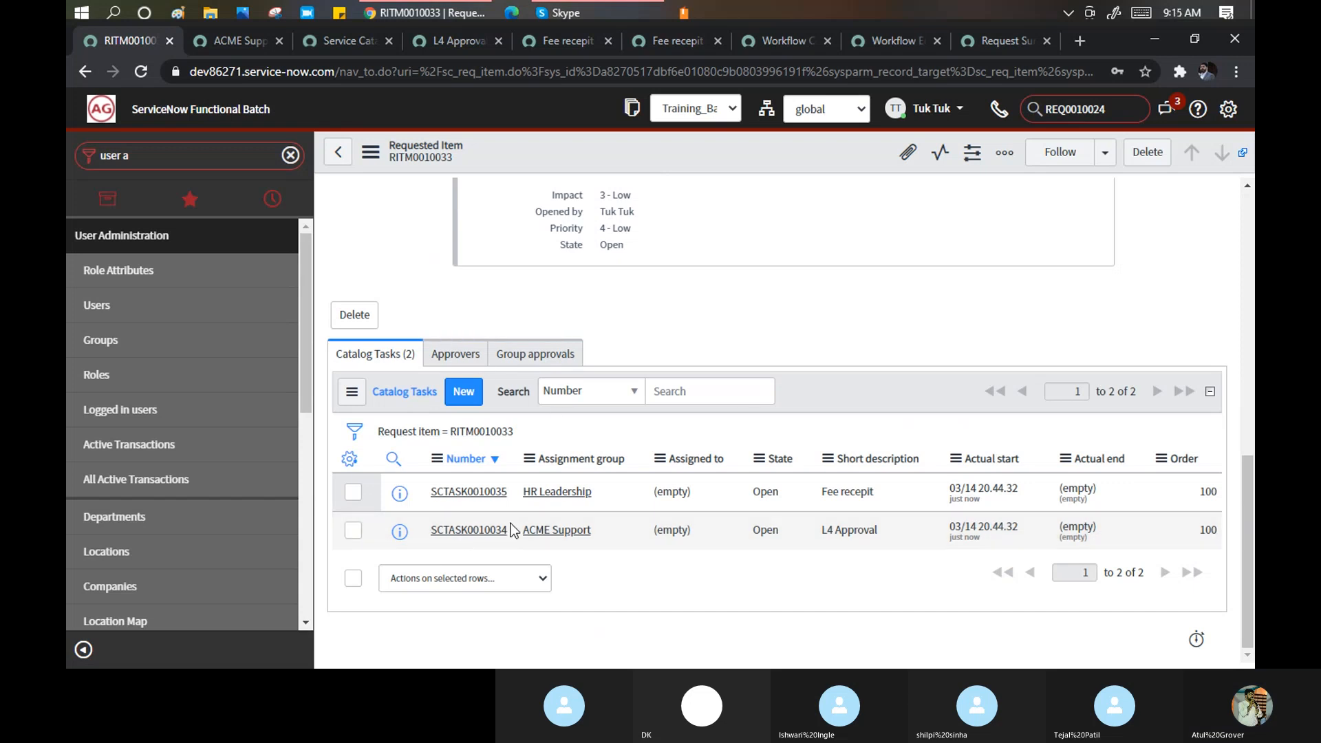
Open the L4 Approval catalog task assigned to ACME Support and approve the first approval request in its approvers list.
click(468, 530)
scroll(760, 337, down, 10)
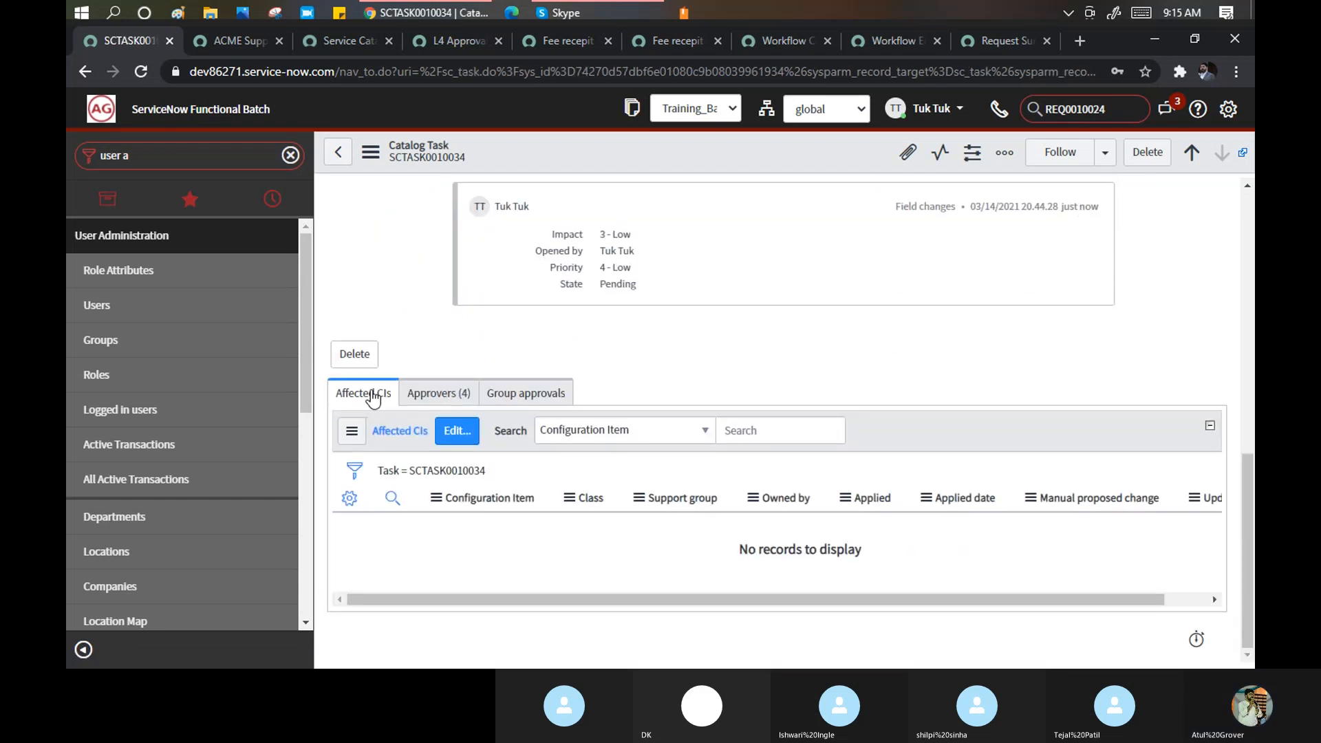
click(439, 393)
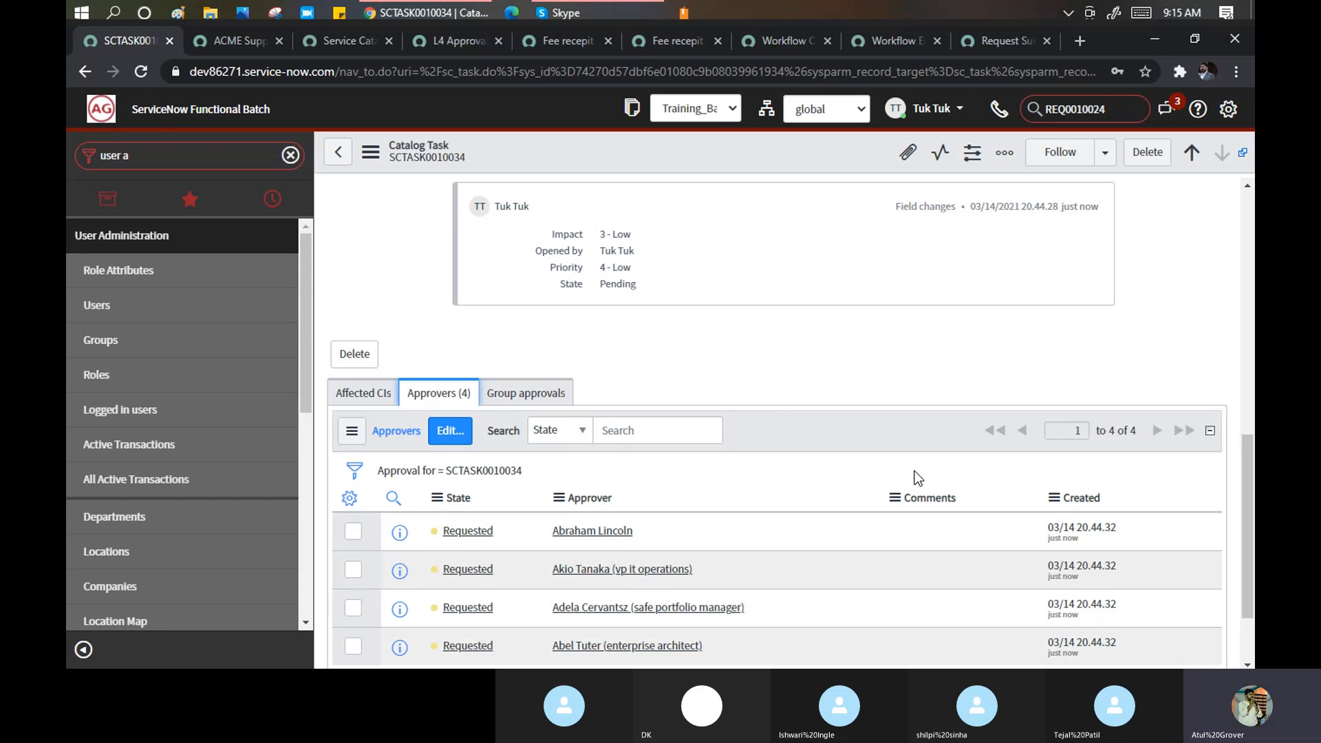
right_click(474, 537)
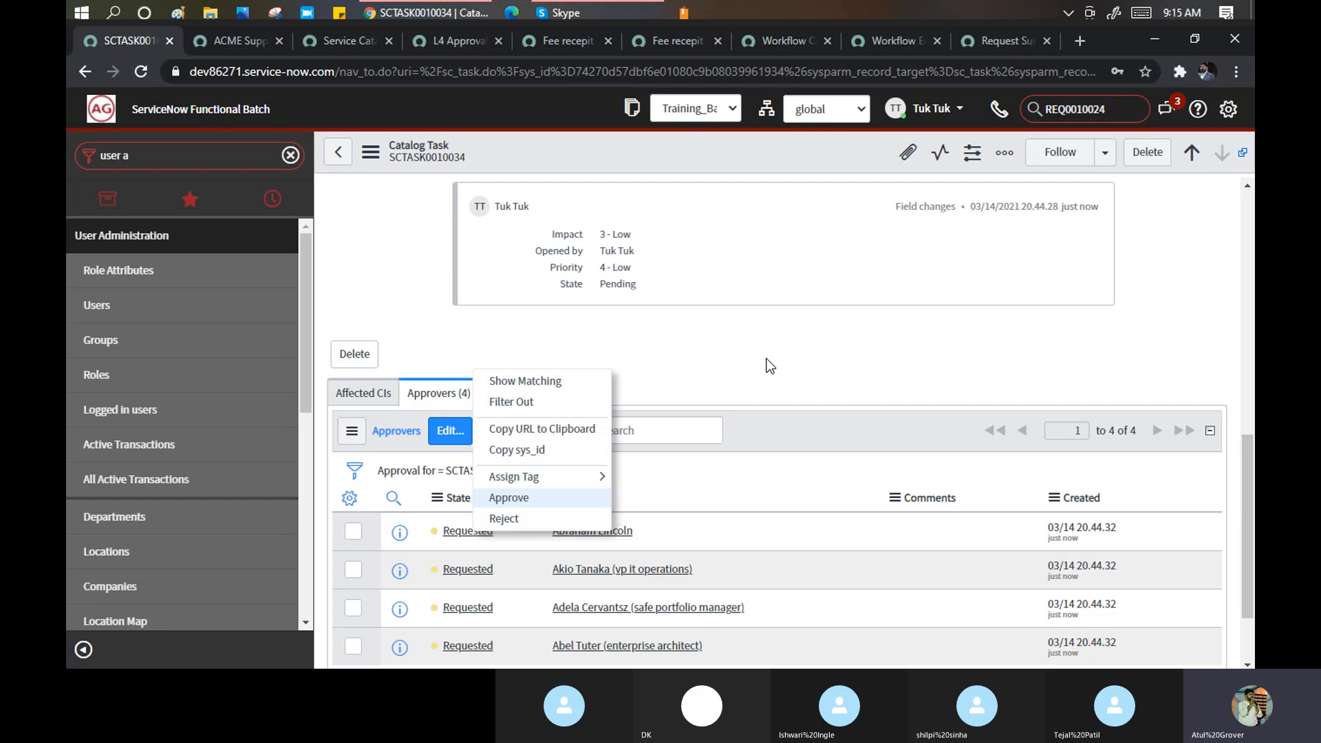
key(Return)
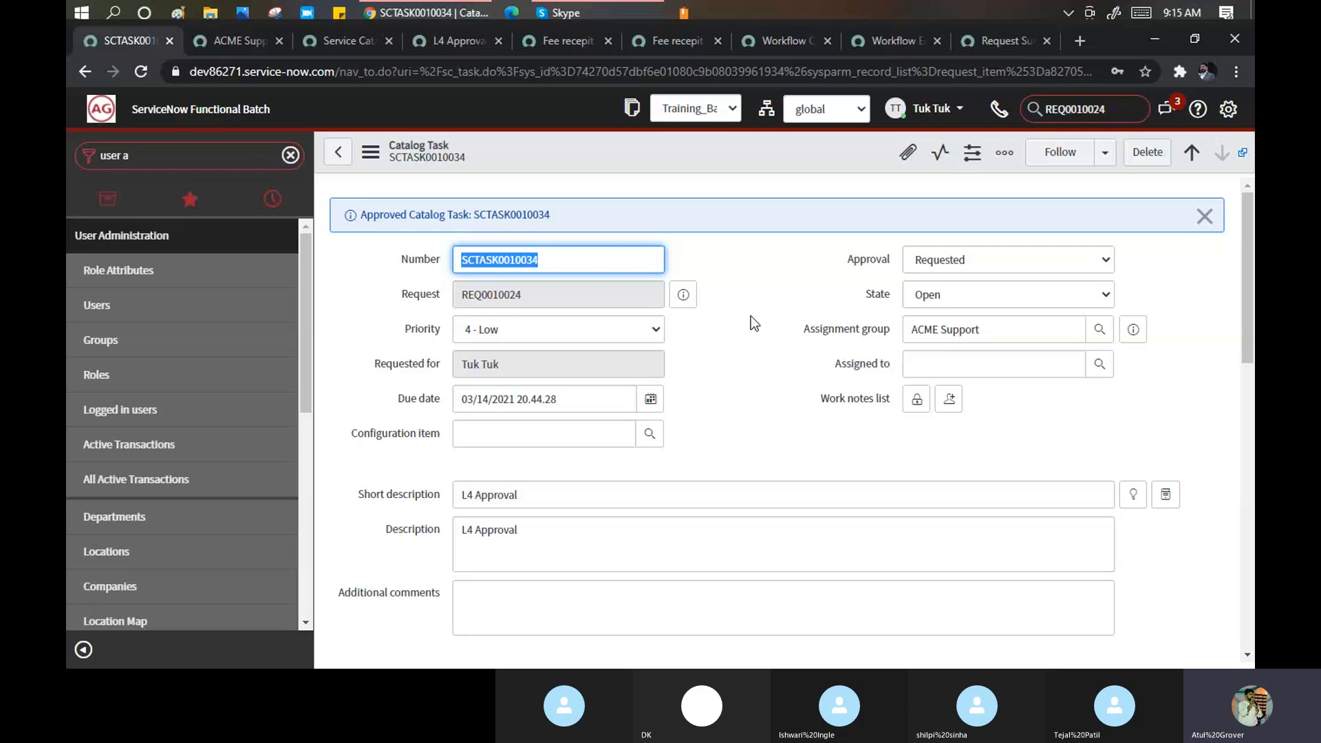
Review the L4 Approval task's approver states and overall approval, and check the catalog tasks on the parent requested item.
scroll(750, 316, down, 5)
scroll(750, 316, down, 7)
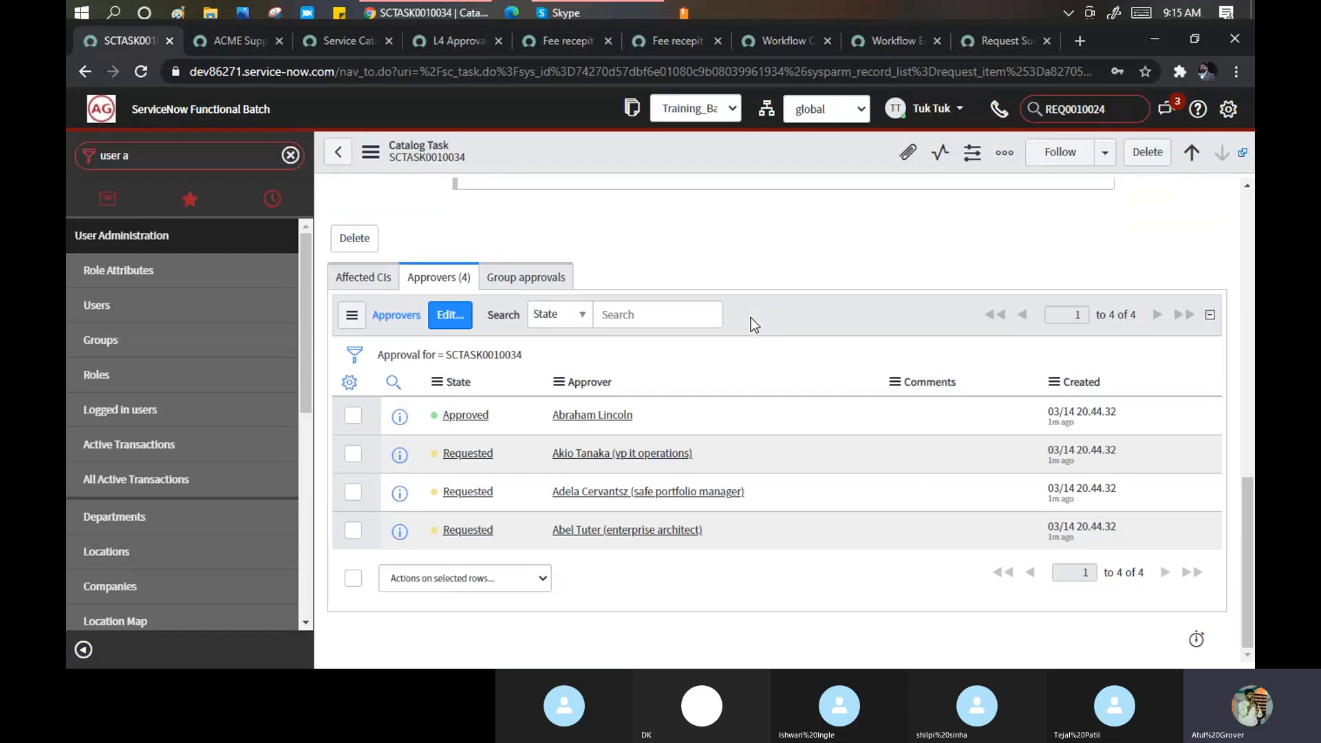
scroll(750, 317, up, 6)
scroll(751, 324, up, 5)
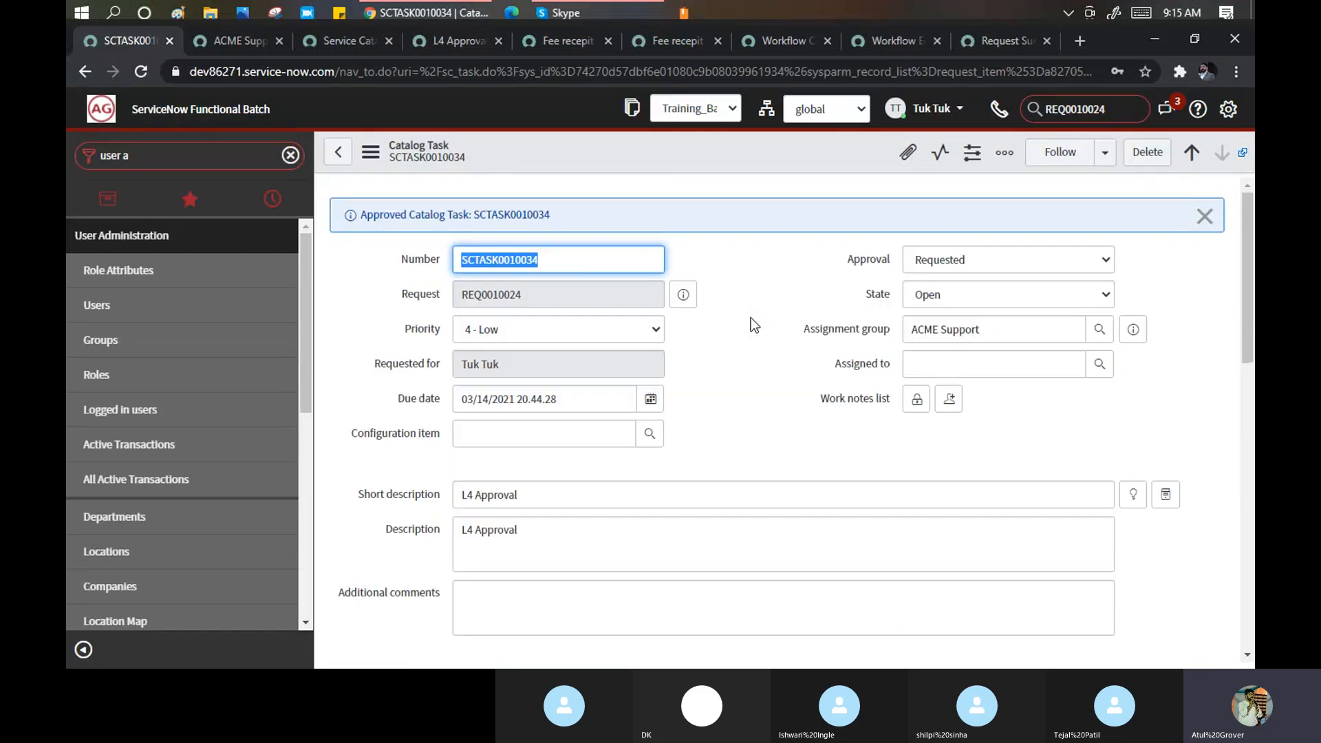
scroll(482, 612, down, 4)
scroll(576, 433, up, 4)
click(338, 151)
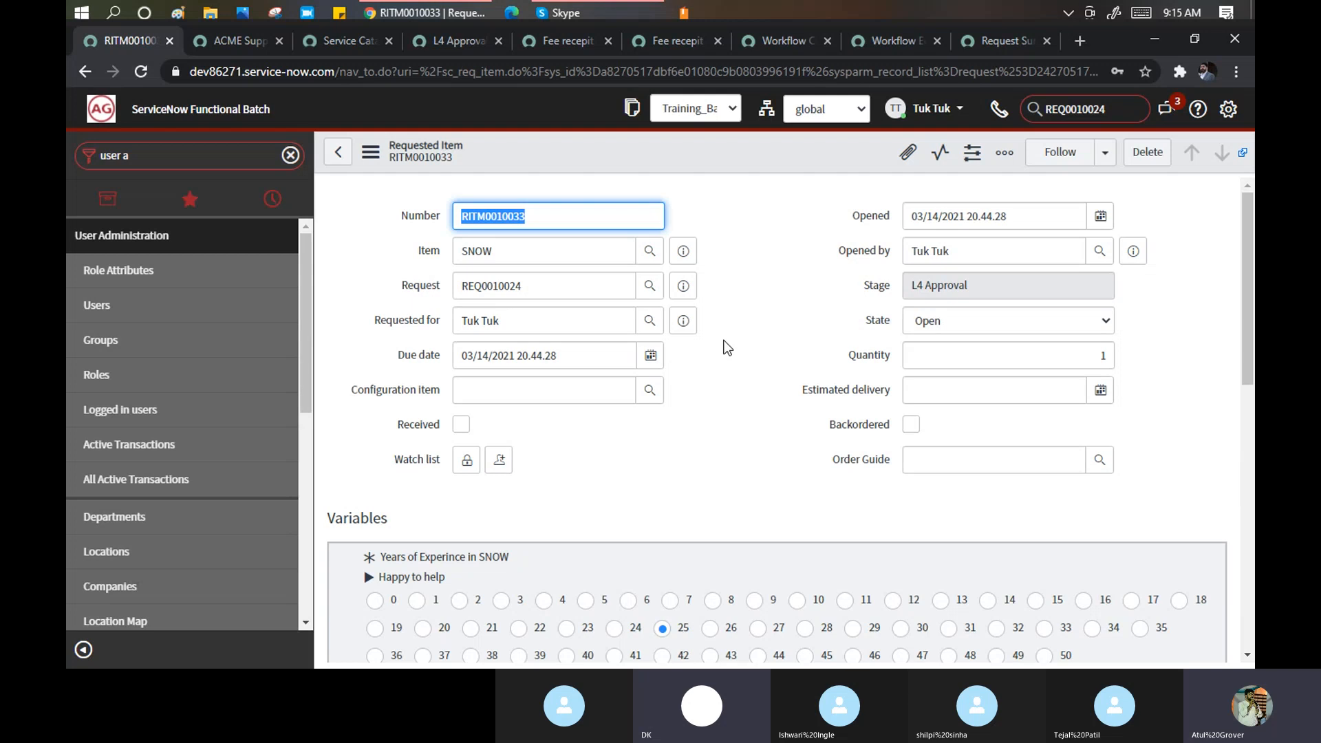
scroll(727, 347, down, 15)
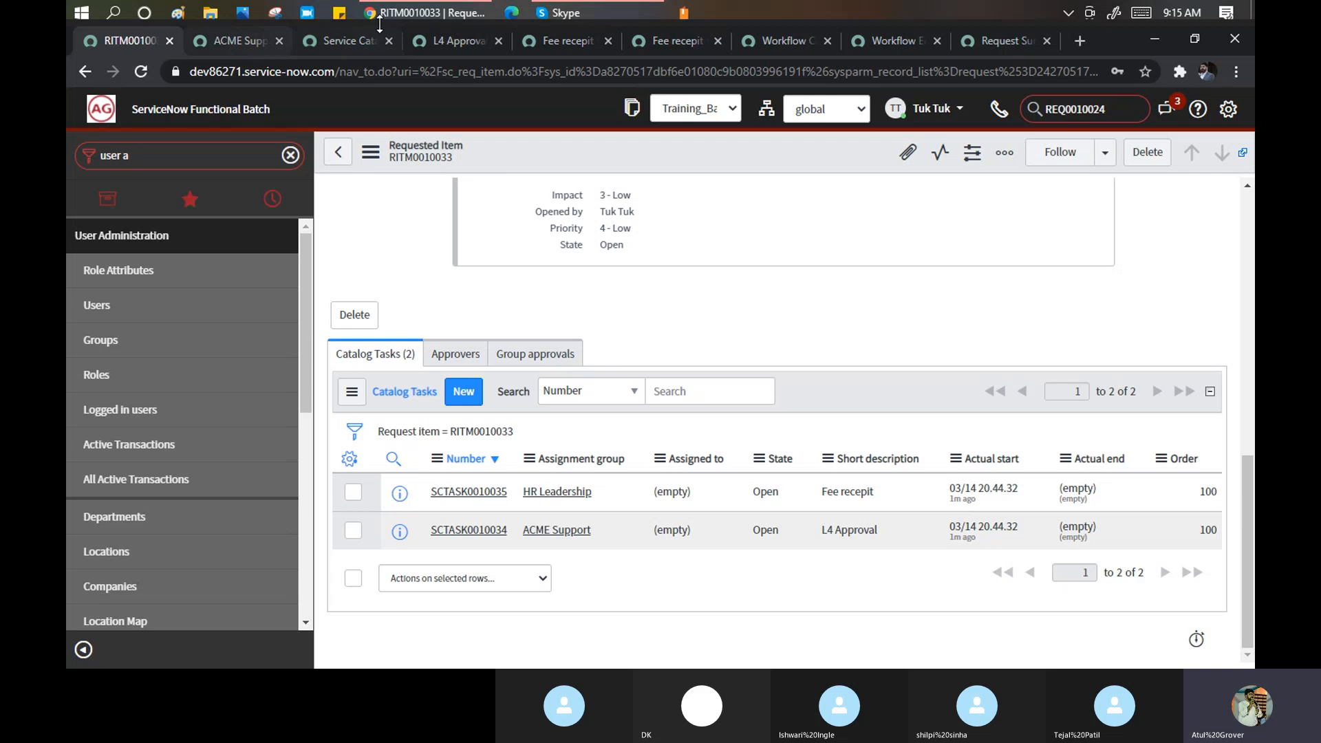
click(443, 42)
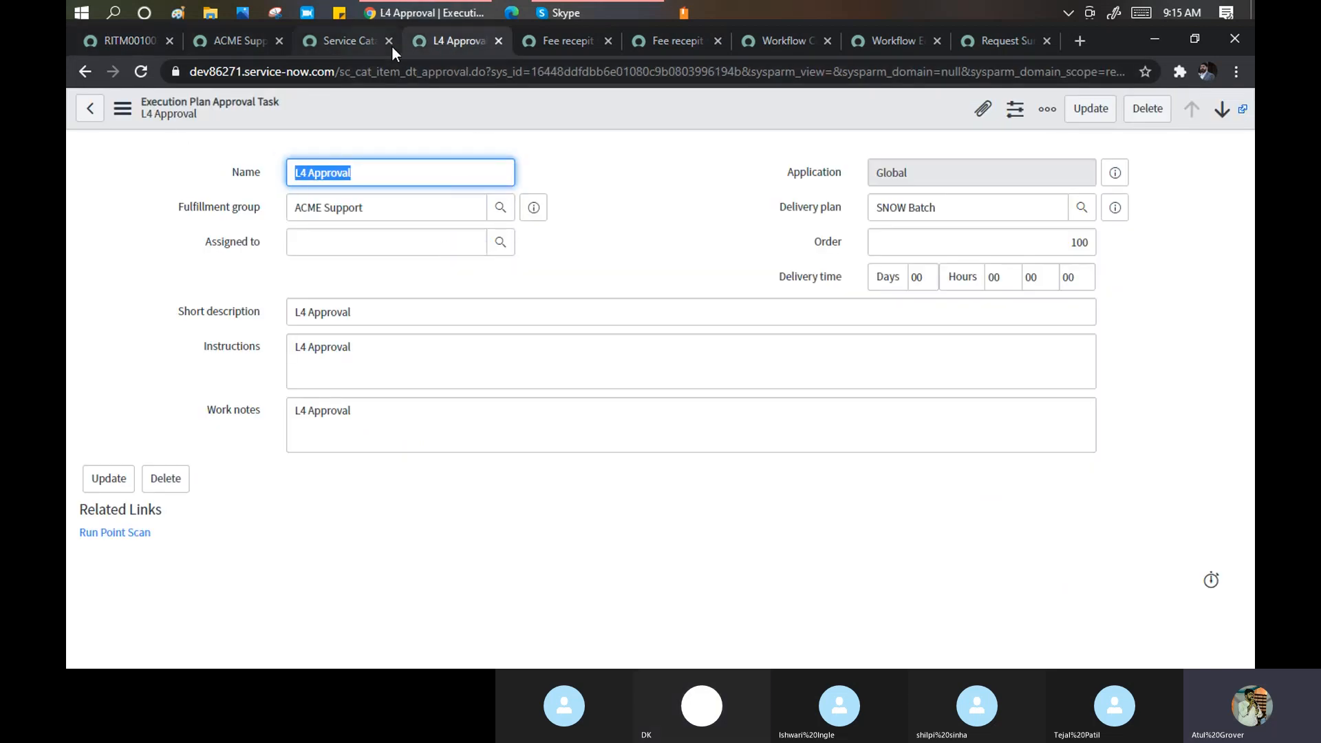
click(242, 37)
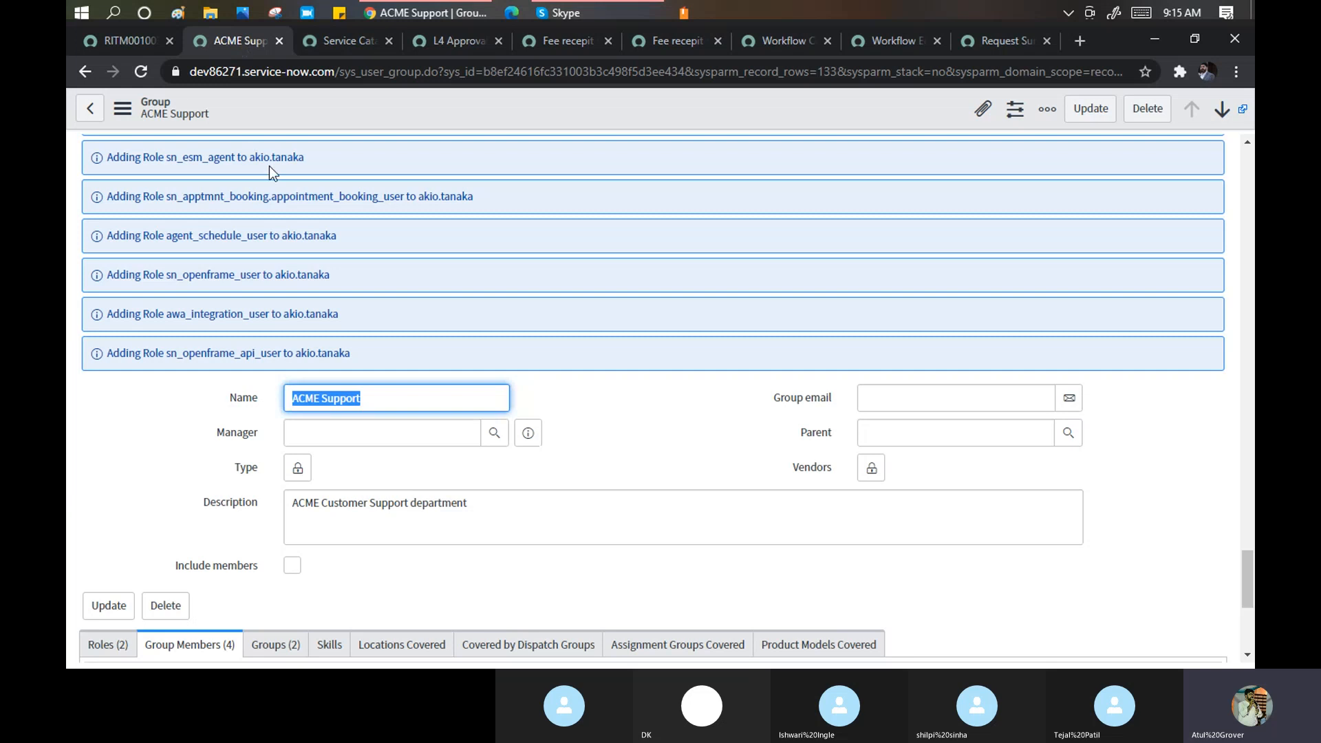
click(337, 52)
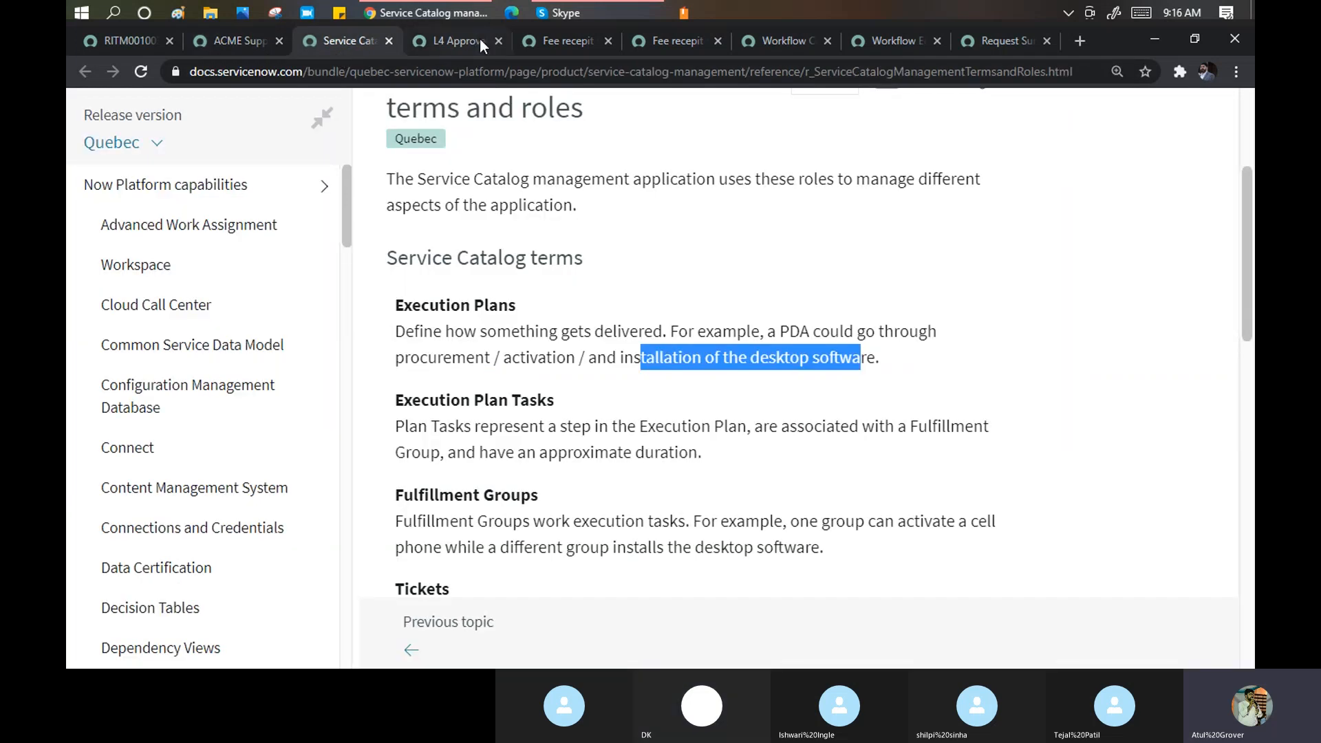
click(567, 43)
click(687, 45)
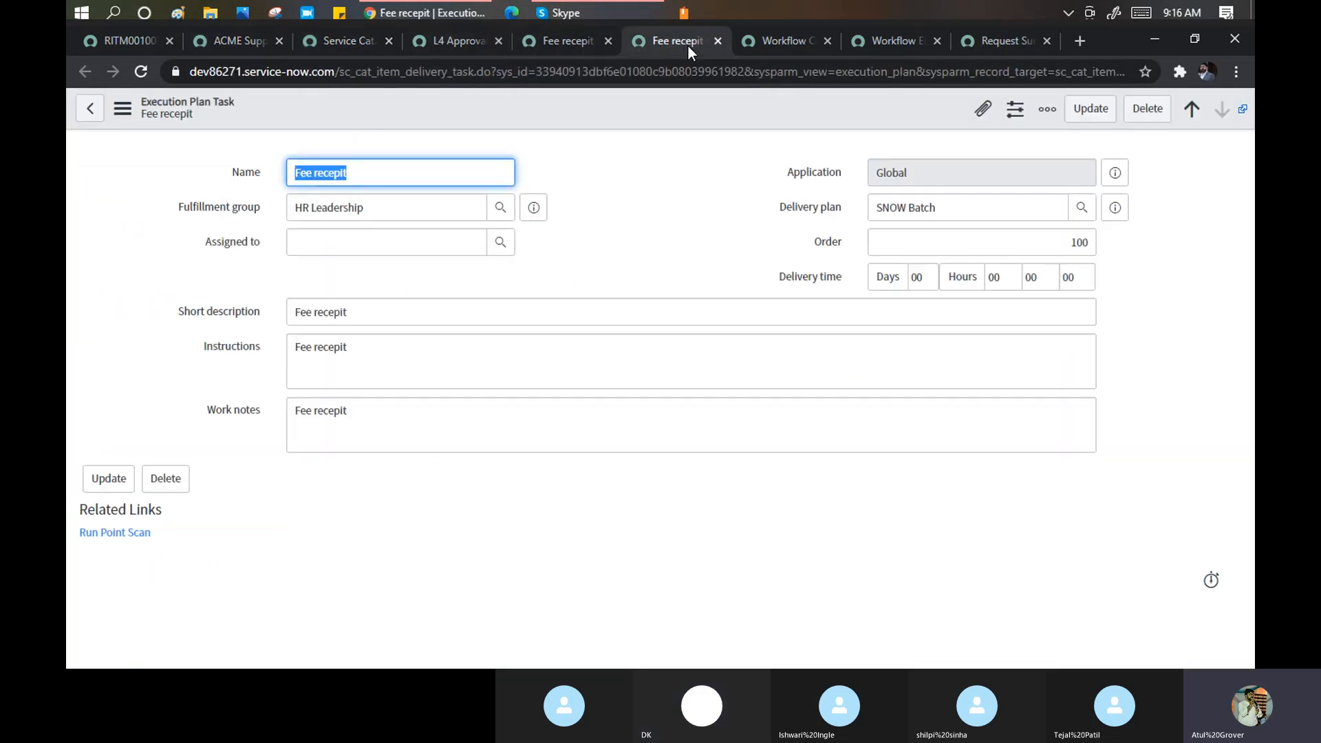
click(759, 42)
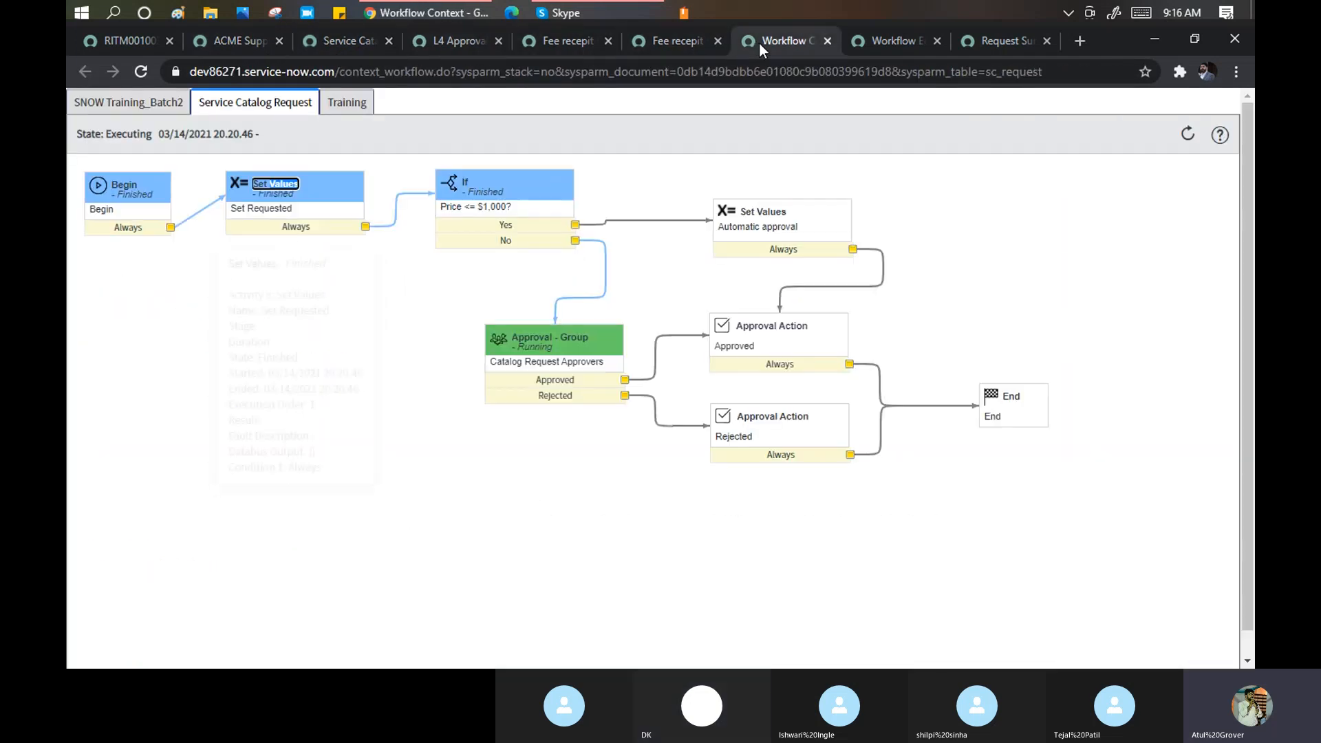
Find Execution Plans with the filter "execution", open the list in a separate browser tab, and open the SNOW Batch plan.
click(120, 39)
click(147, 154)
text(ex)
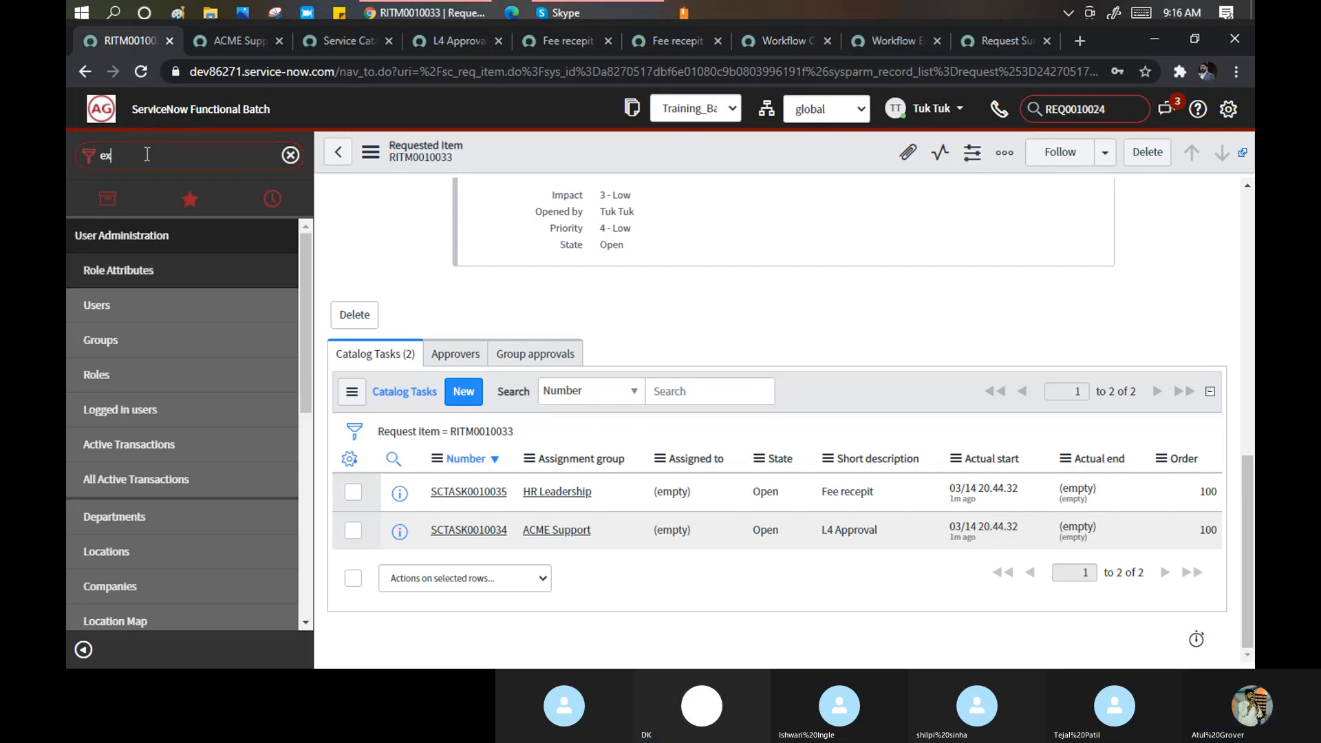
text(ecution)
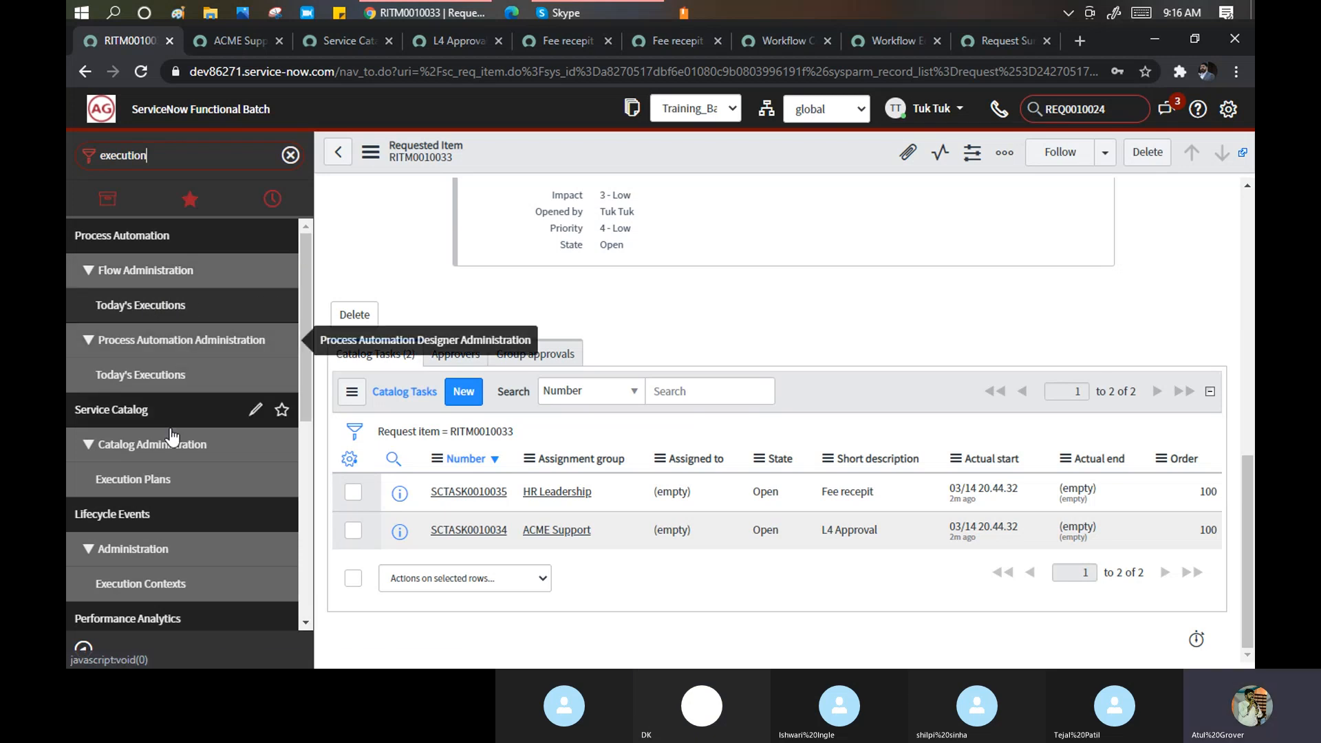
middle_click(133, 479)
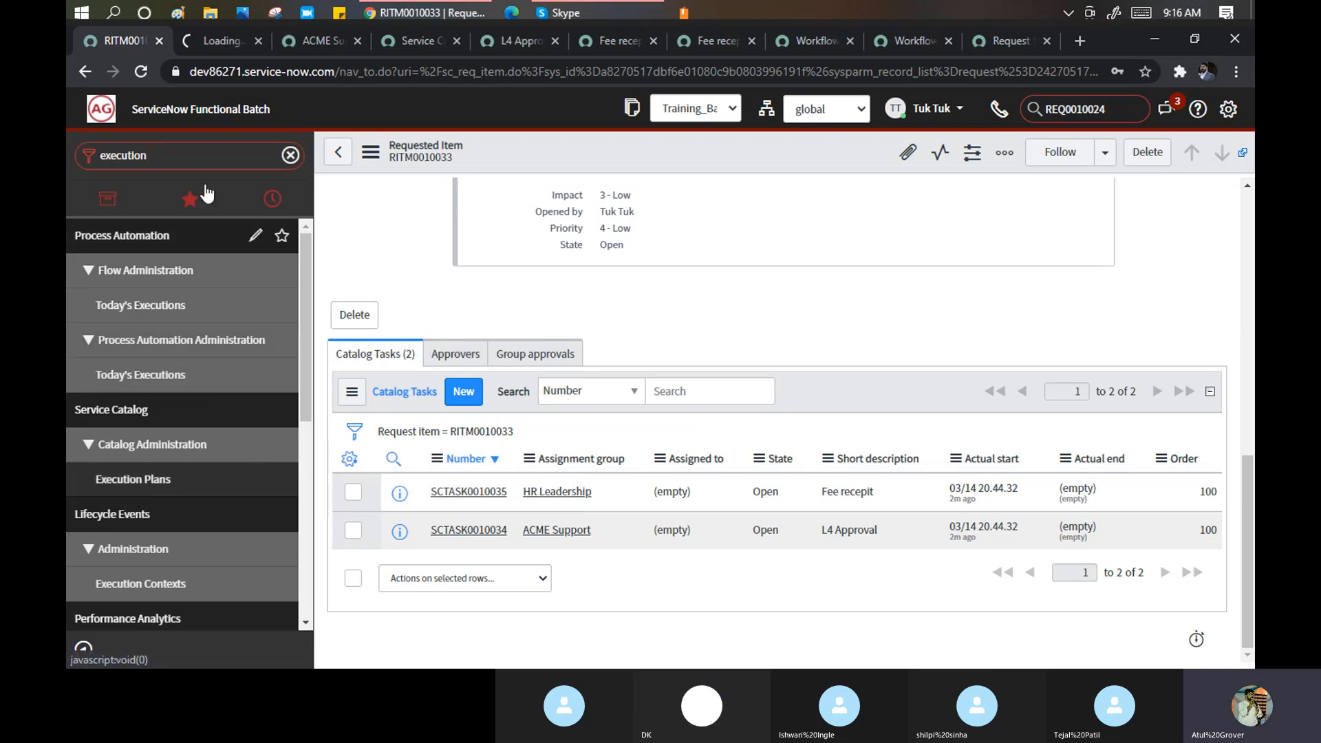
click(226, 44)
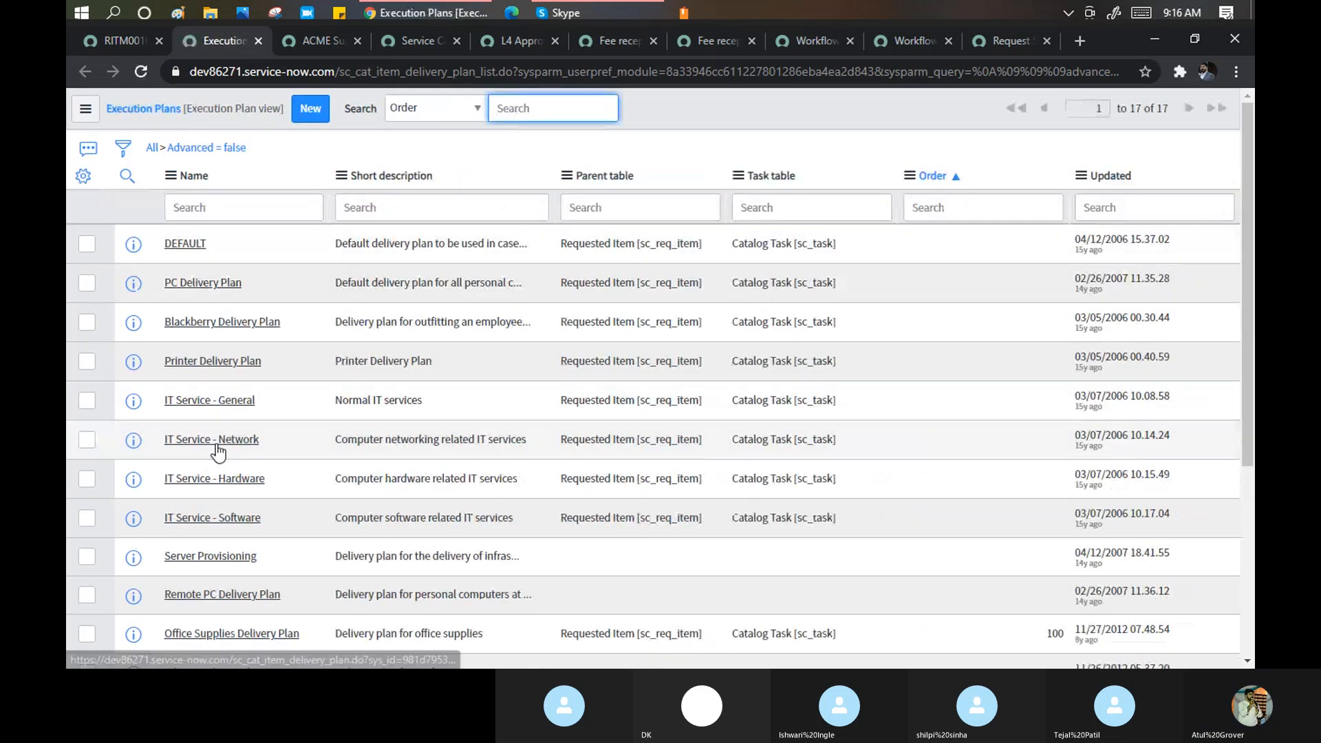
scroll(216, 448, down, 5)
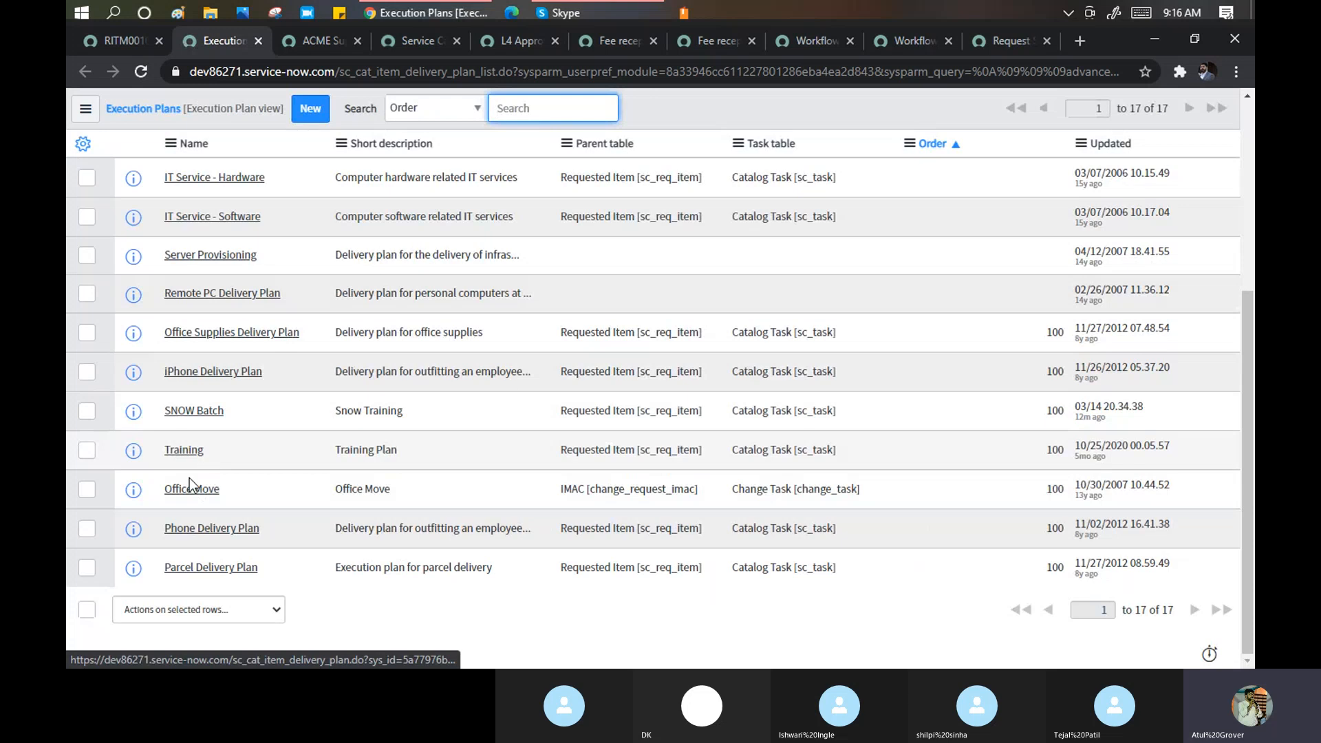
click(191, 413)
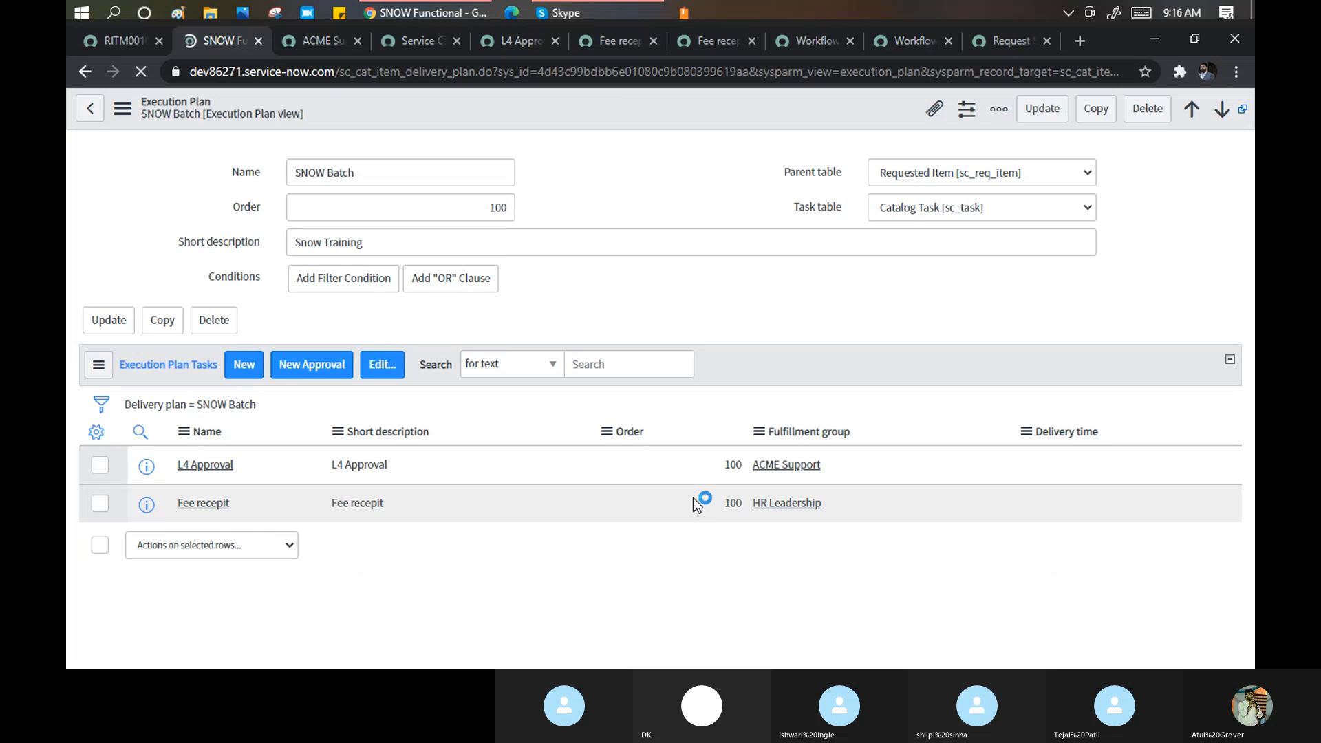
Set the order of the Fee recepit task in the SNOW Batch execution plan to 200.
double_click(727, 550)
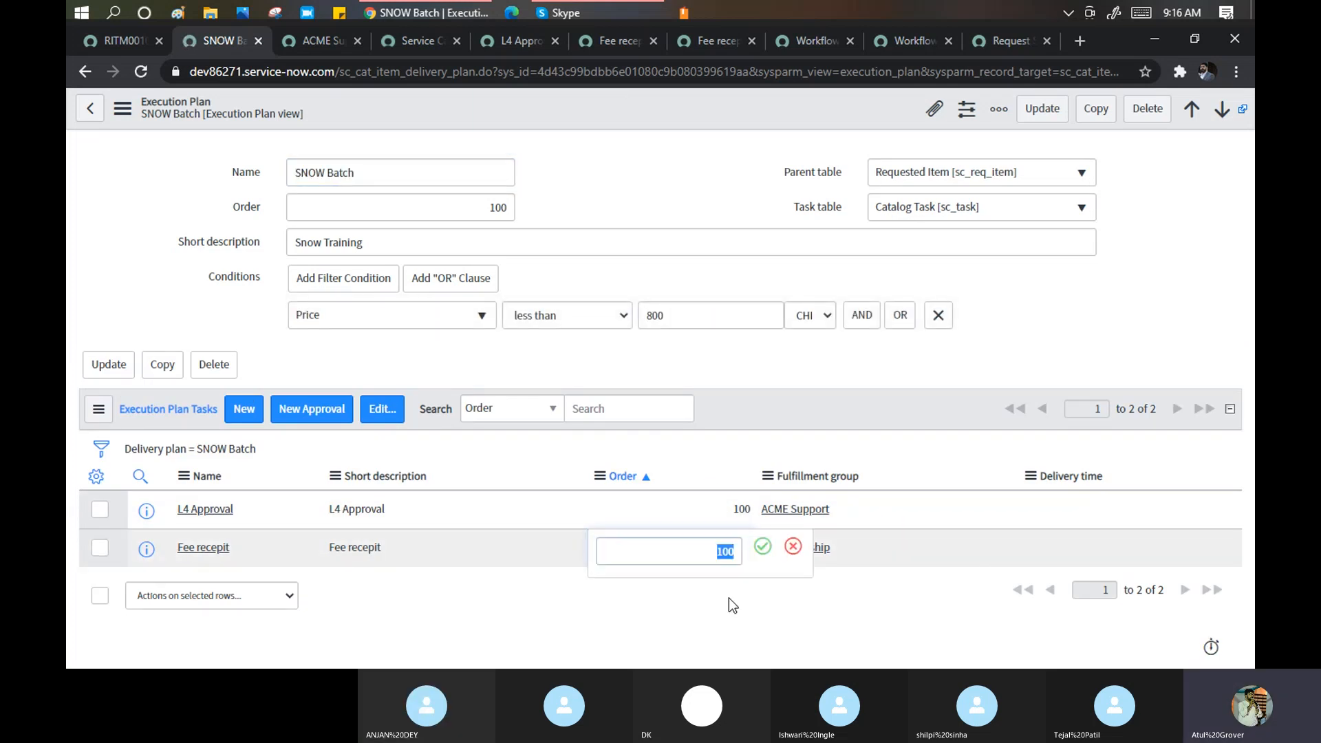
text(200)
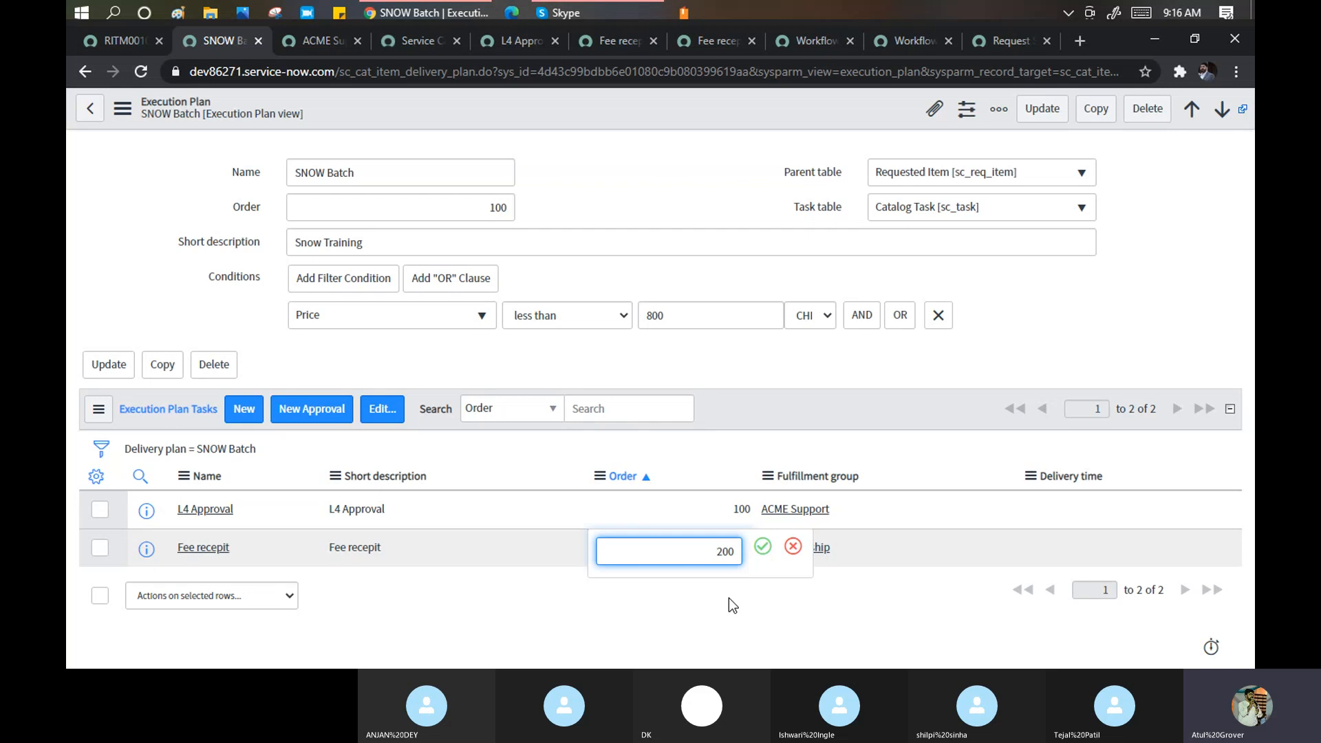
click(762, 546)
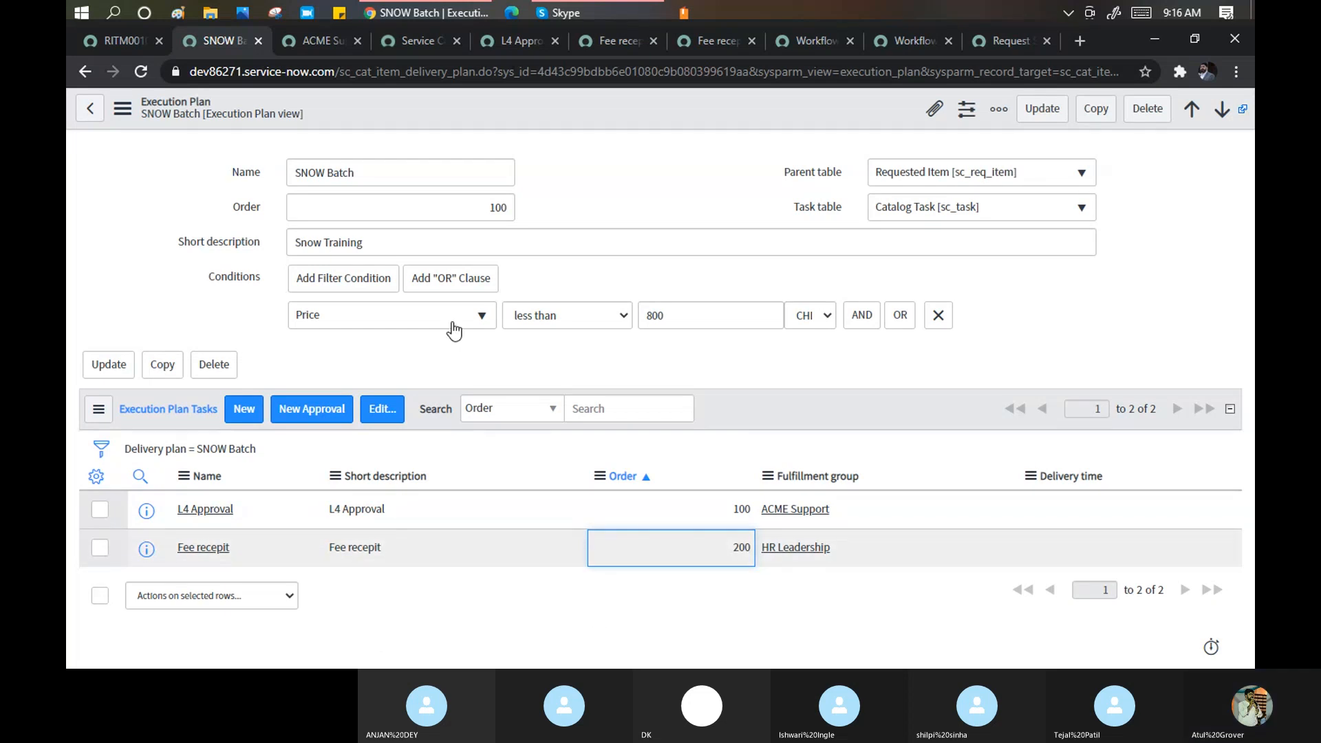
Remove the Price condition from the SNOW Batch execution plan and save the record.
click(938, 315)
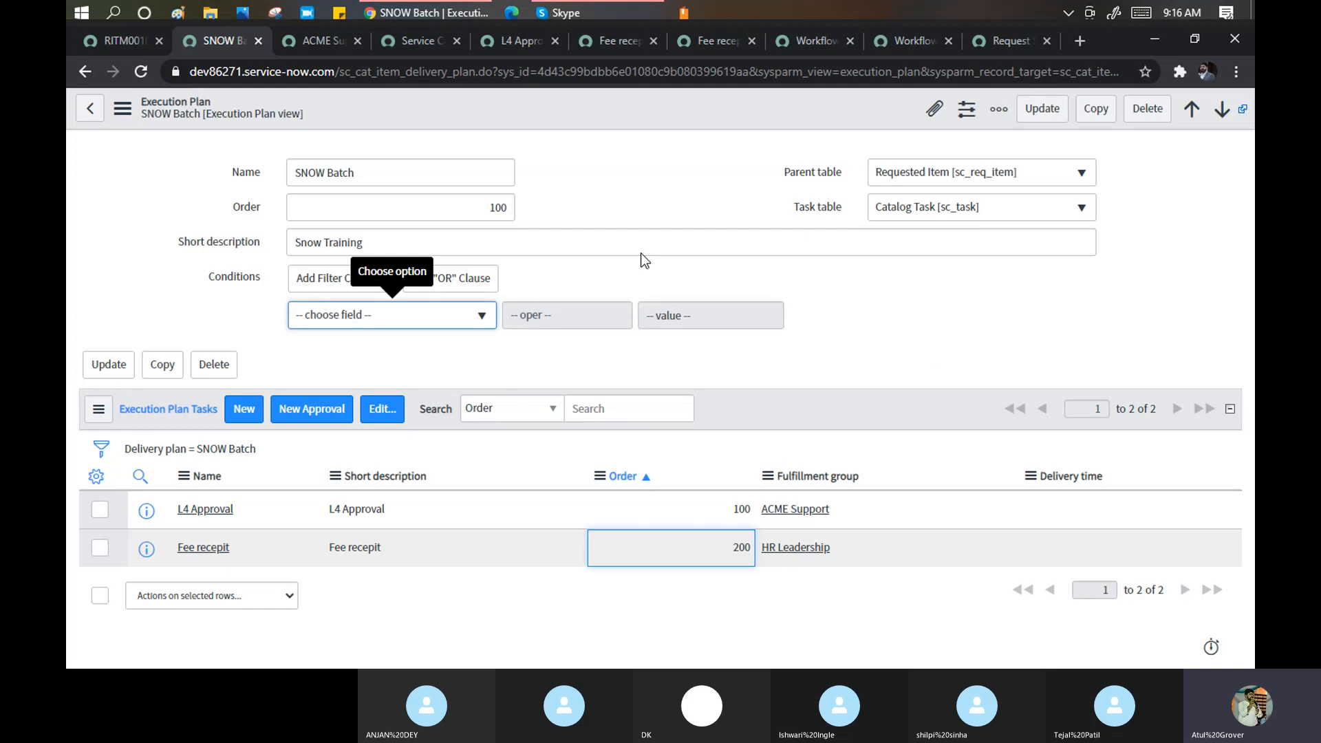
right_click(627, 107)
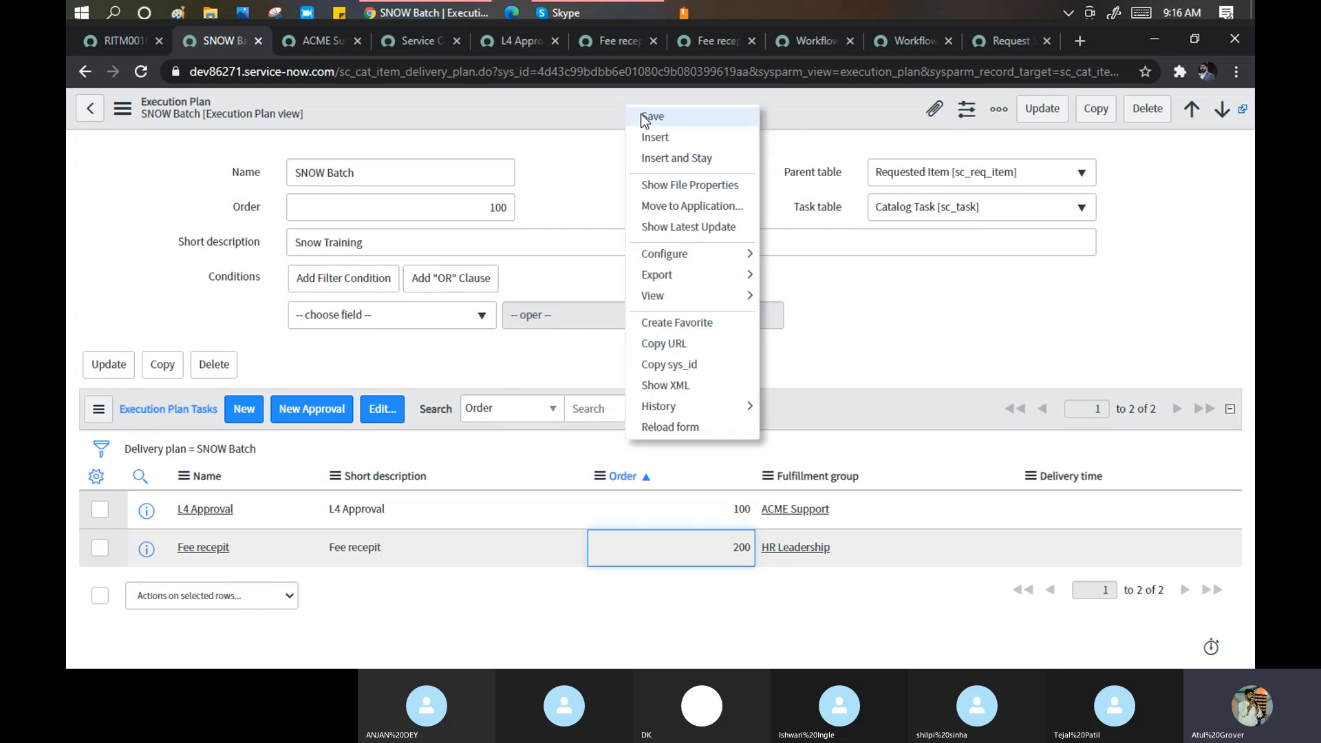
click(647, 116)
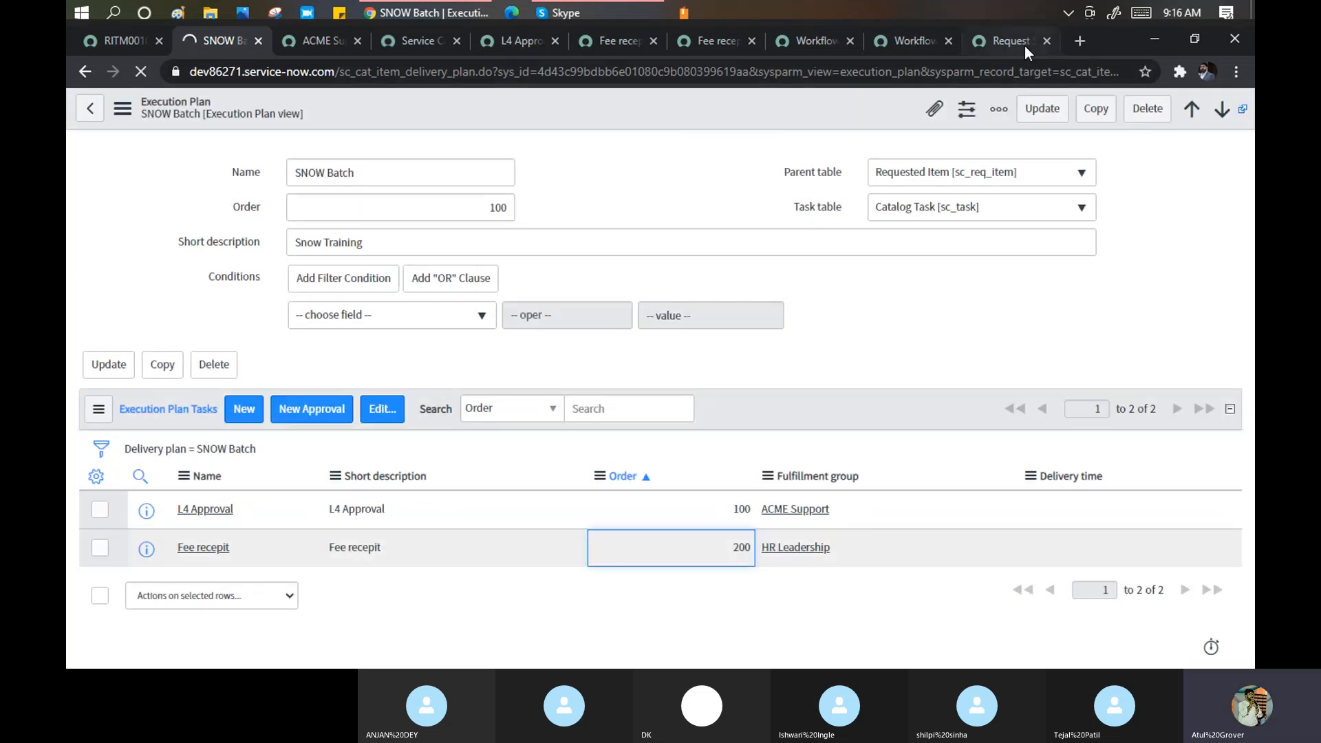
Find the SNOW catalog item with a search for "snow", submit a new request for it, and expand the request's stages.
click(1029, 42)
click(947, 169)
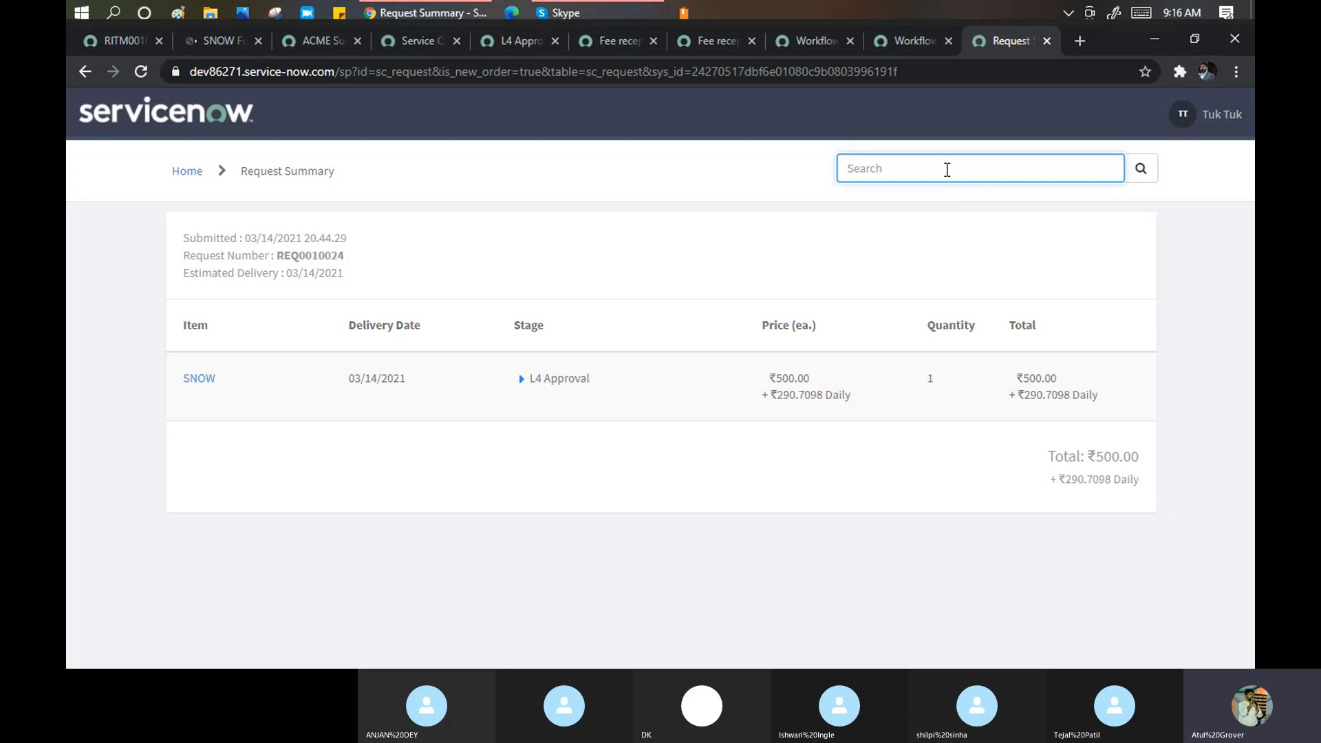
text(snow)
key(Return)
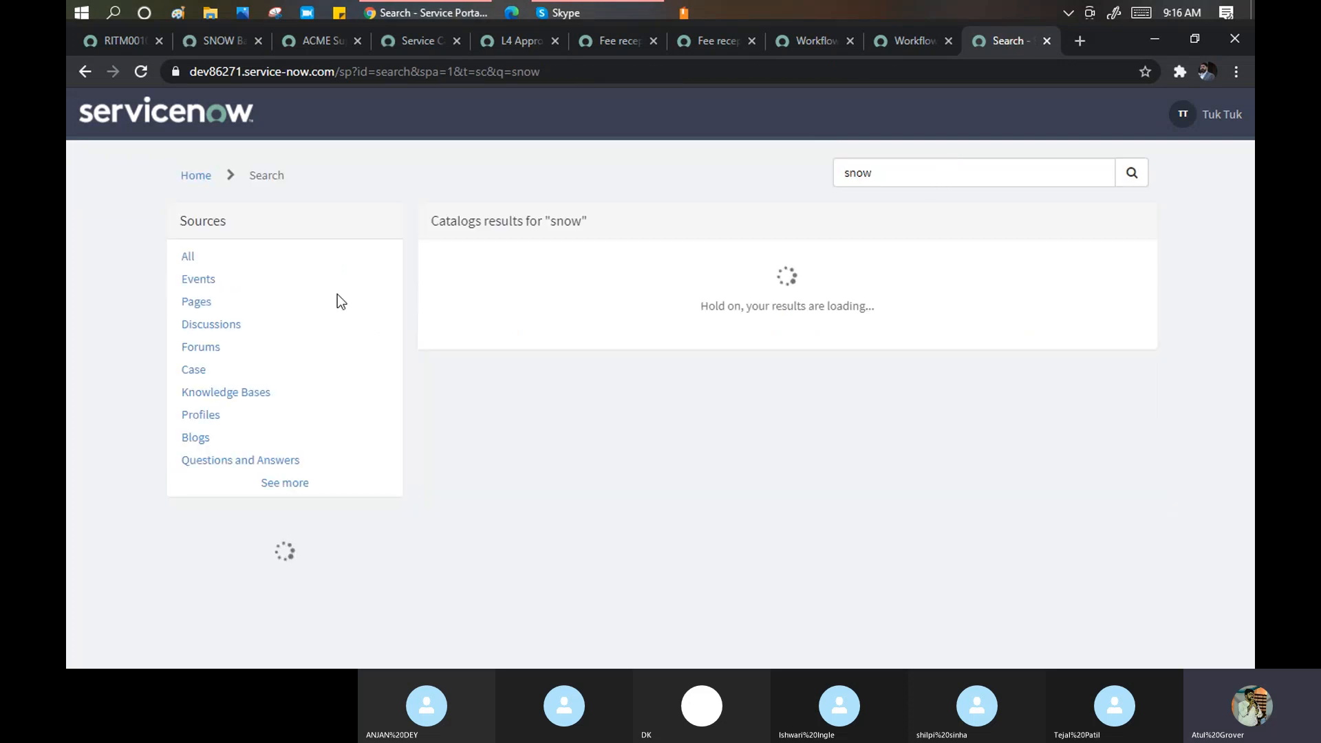
click(477, 270)
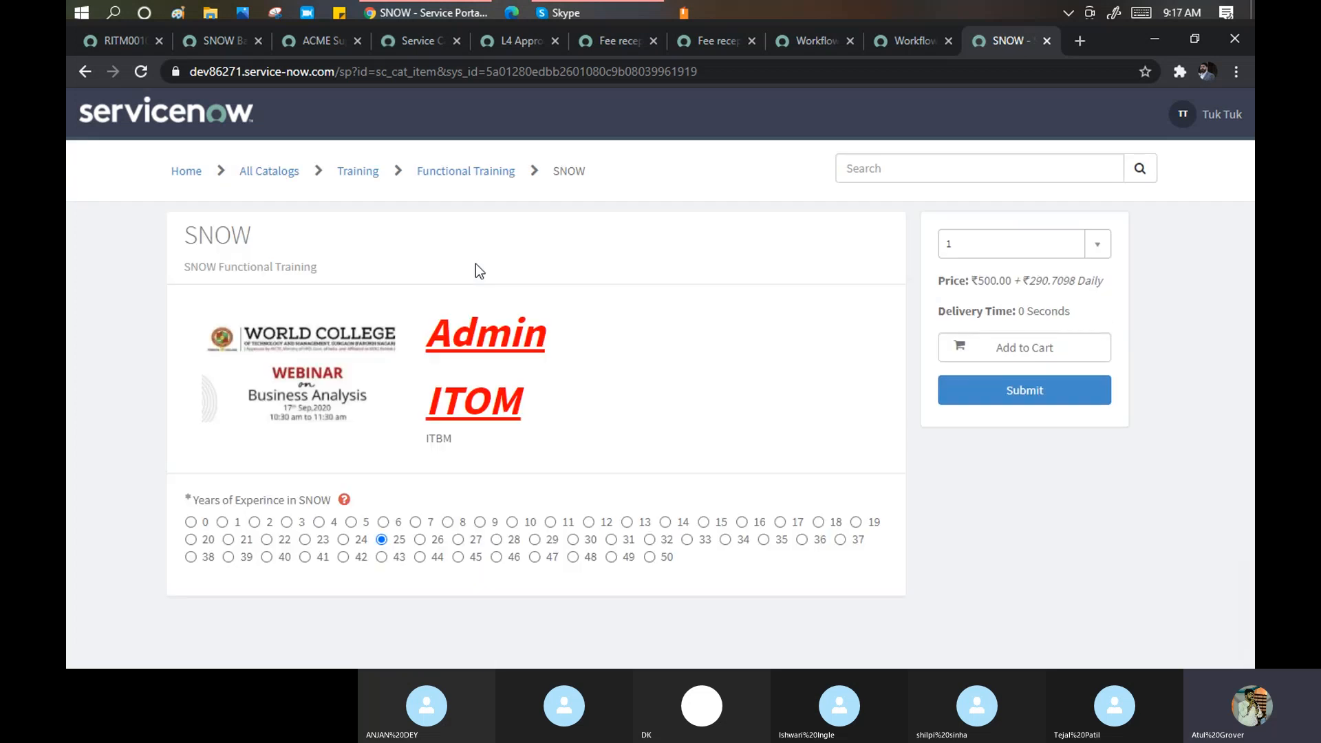
click(1034, 390)
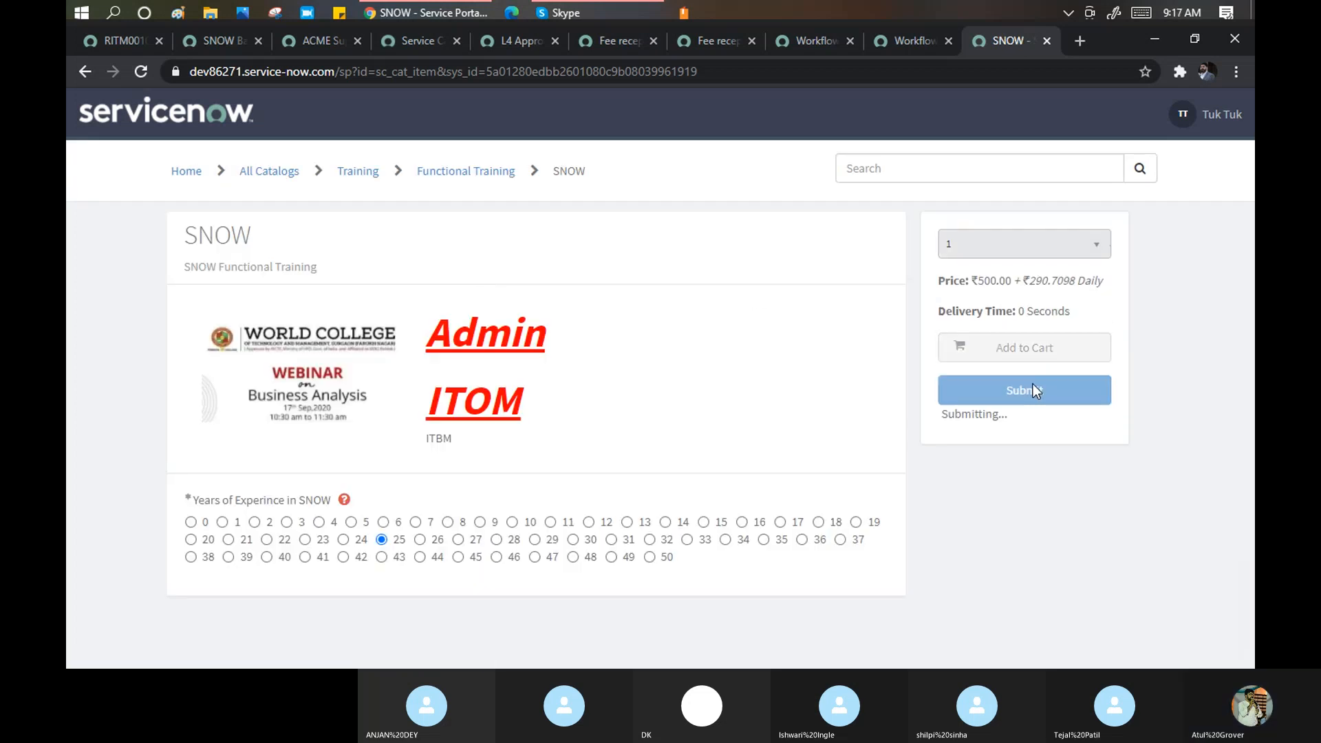
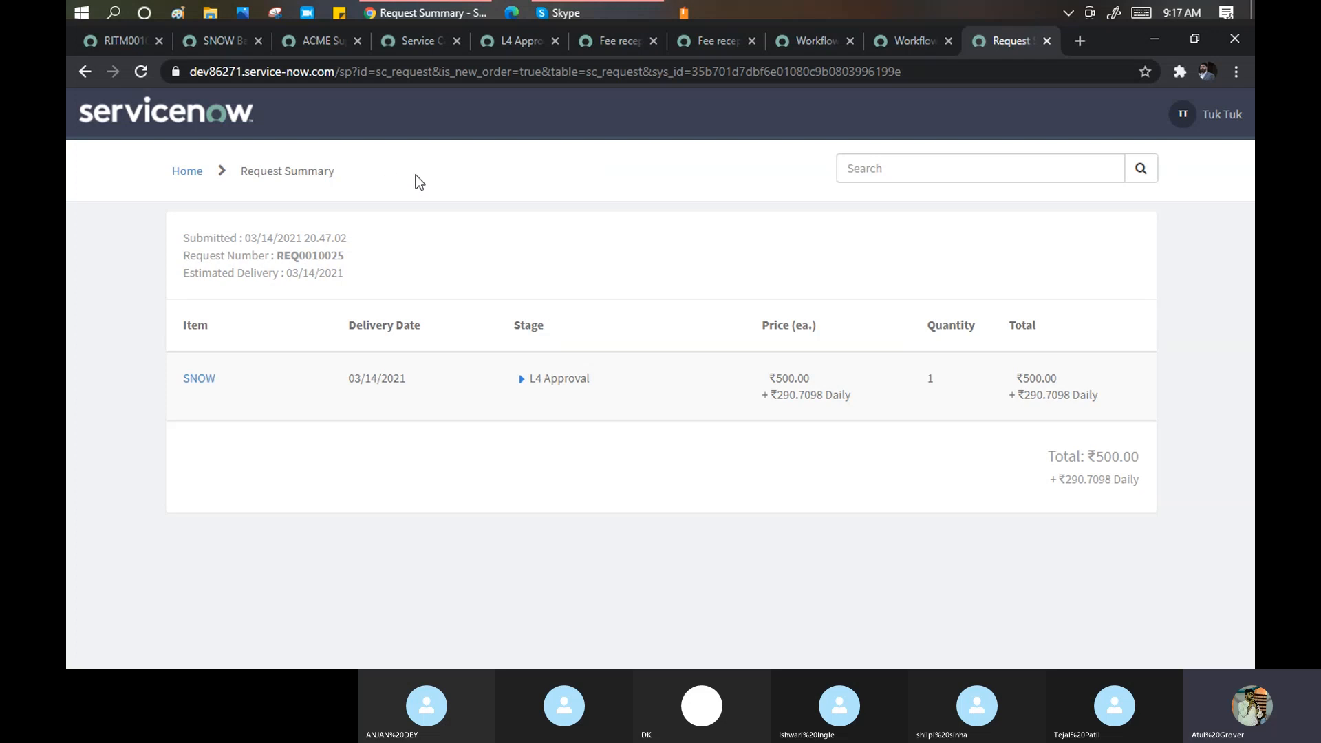
click(521, 379)
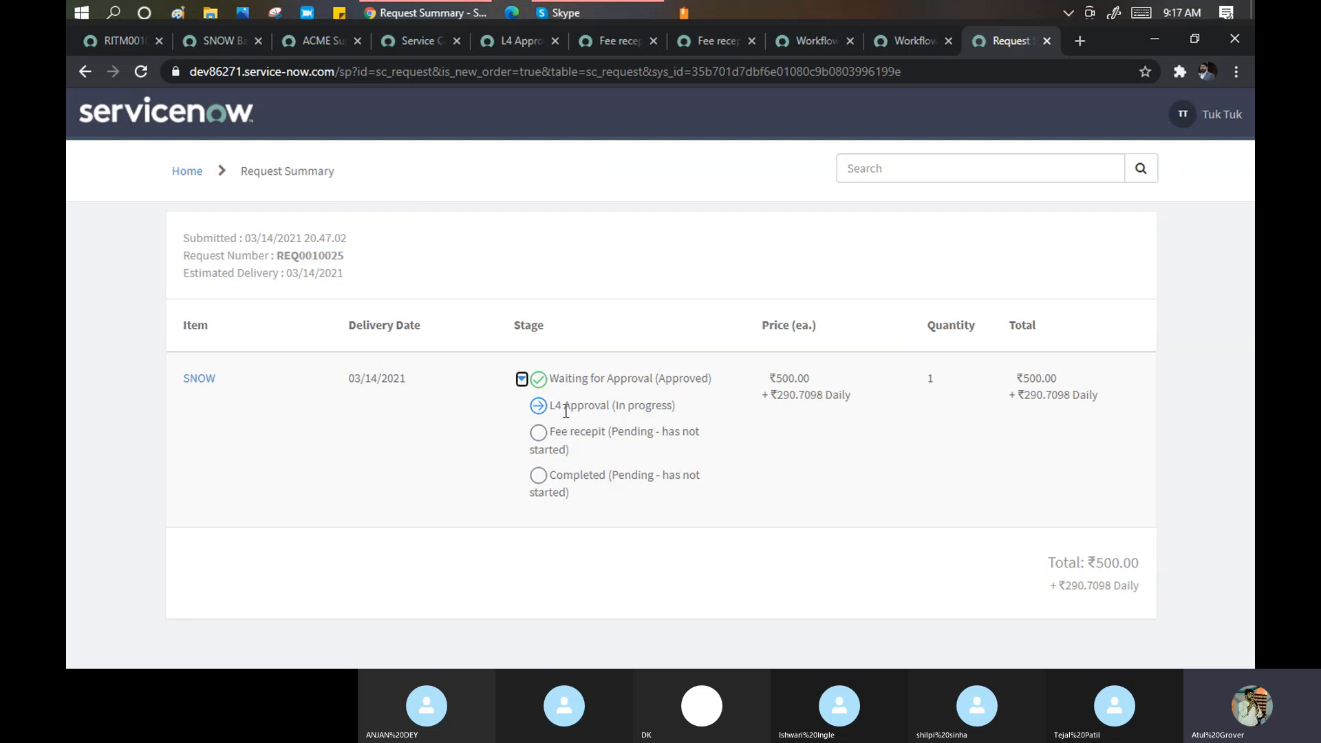
drag(557, 406, 697, 417)
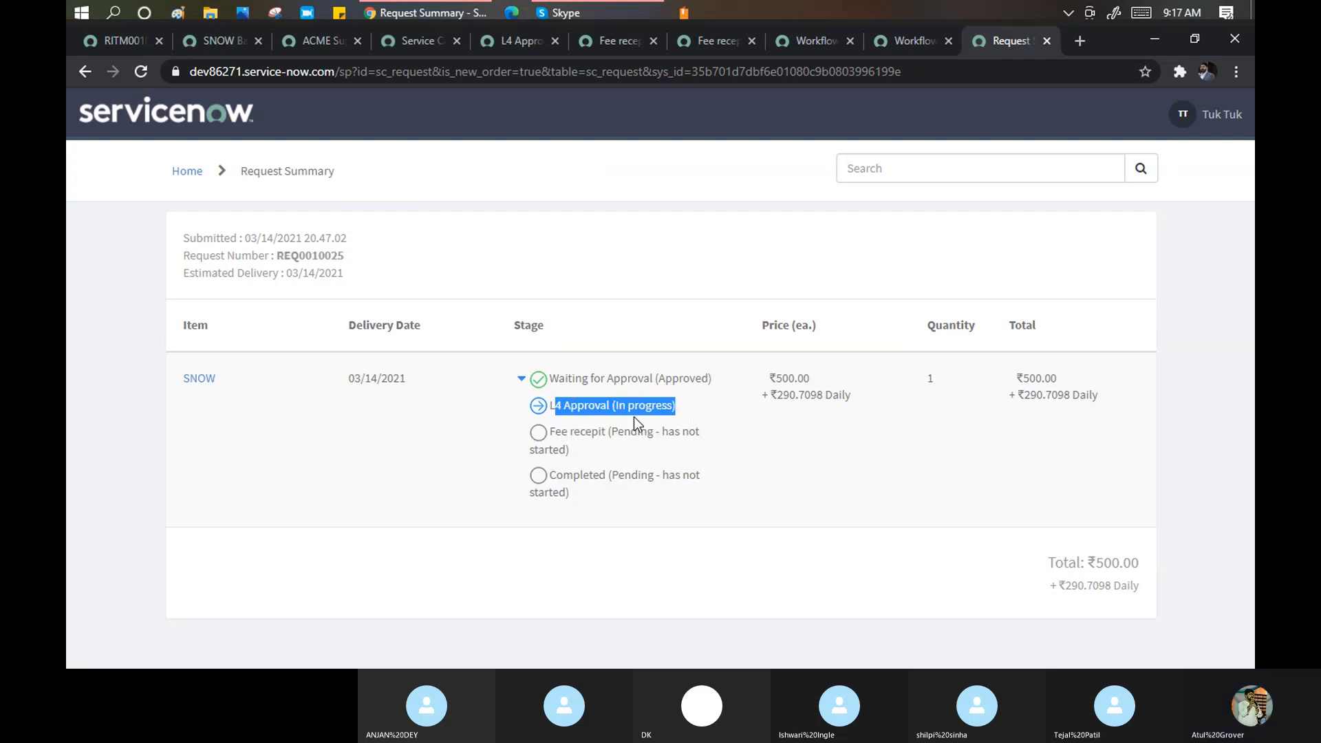
Find the newly submitted request by its number in the global search and open its requested item.
click(121, 40)
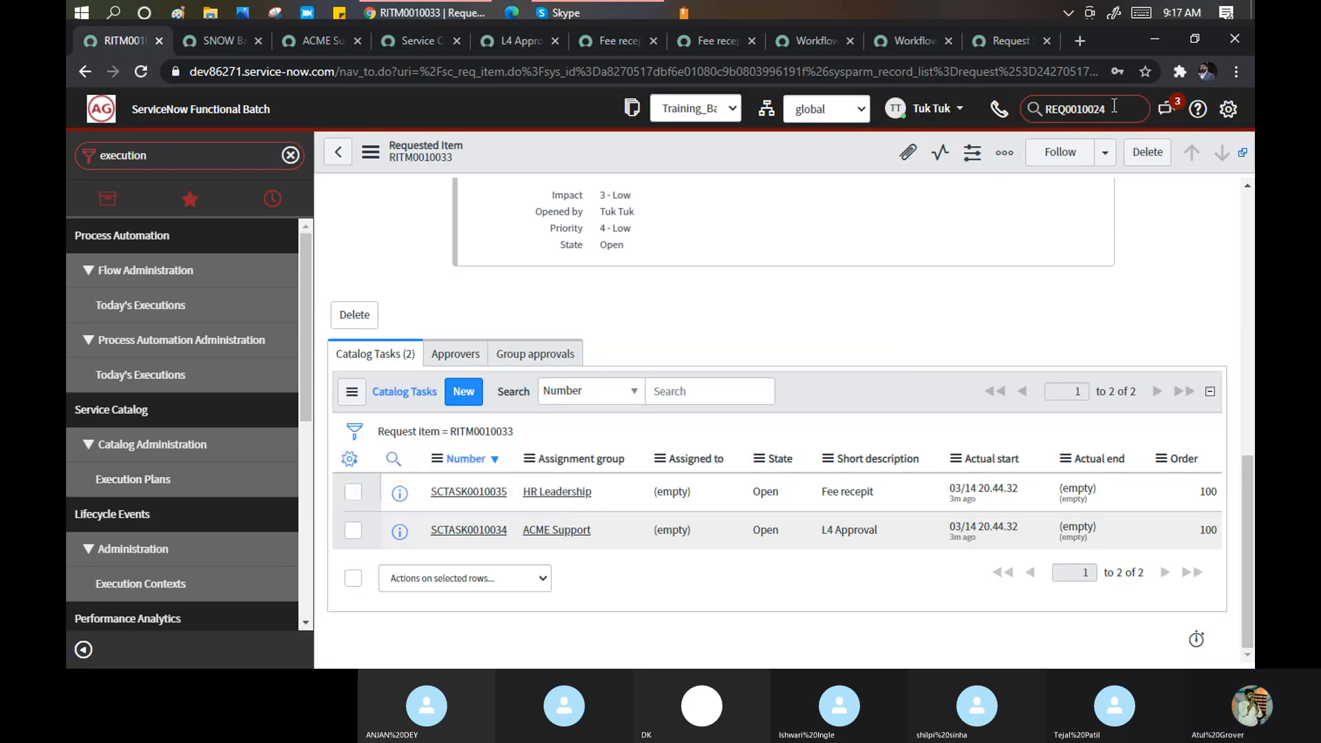
click(1114, 106)
key(BackSpace)
text(5)
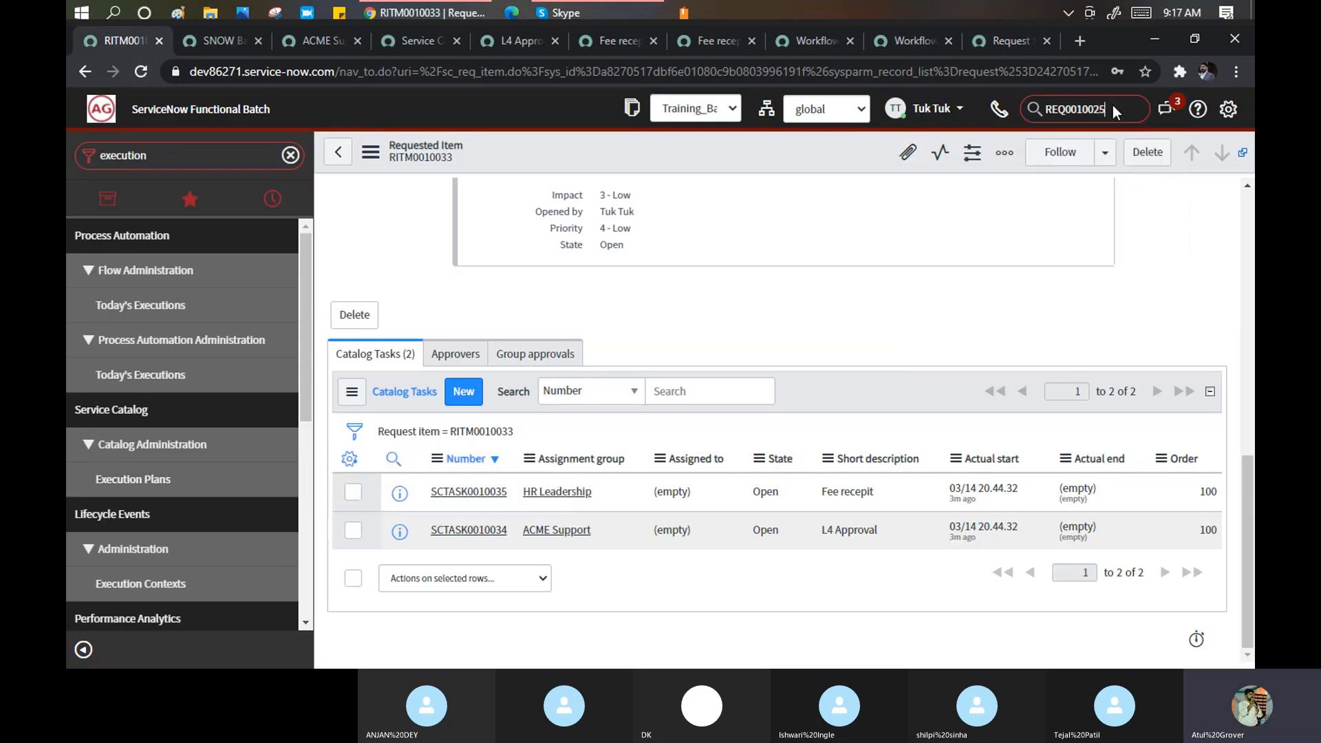
key(Return)
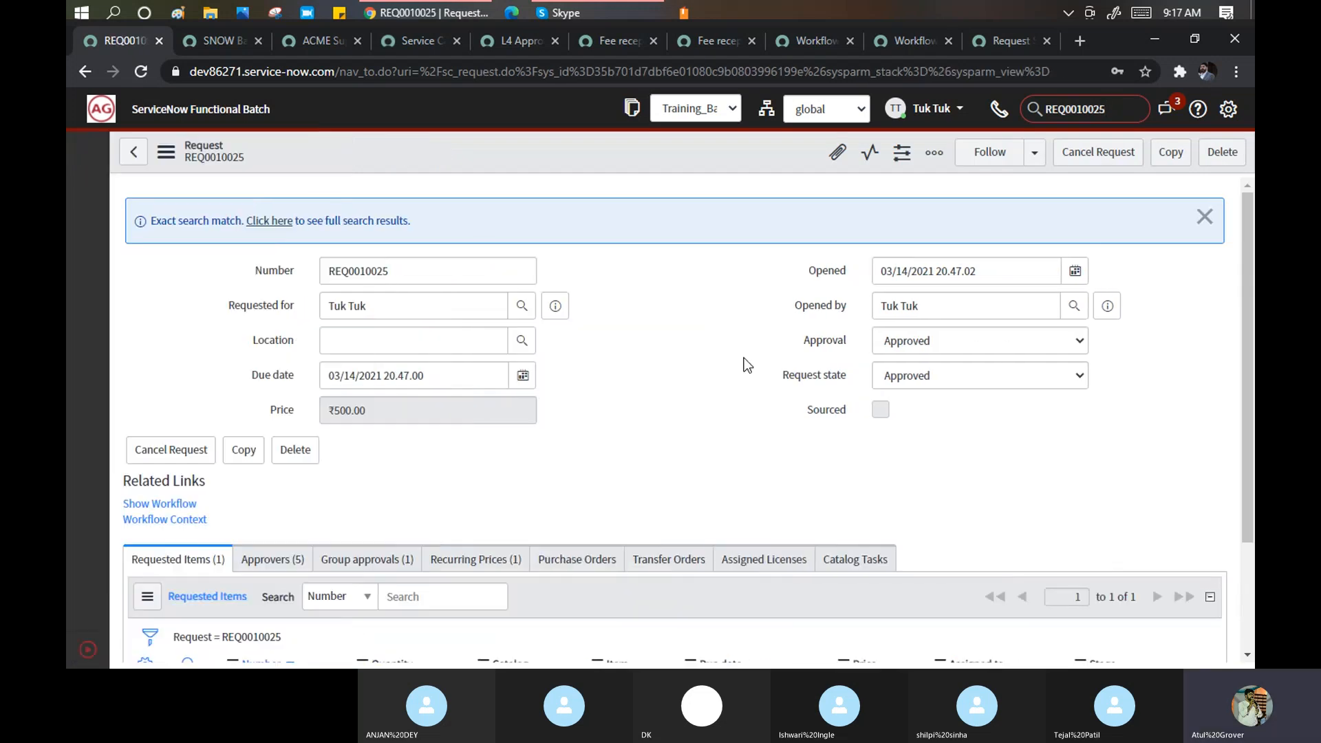
scroll(747, 365, down, 3)
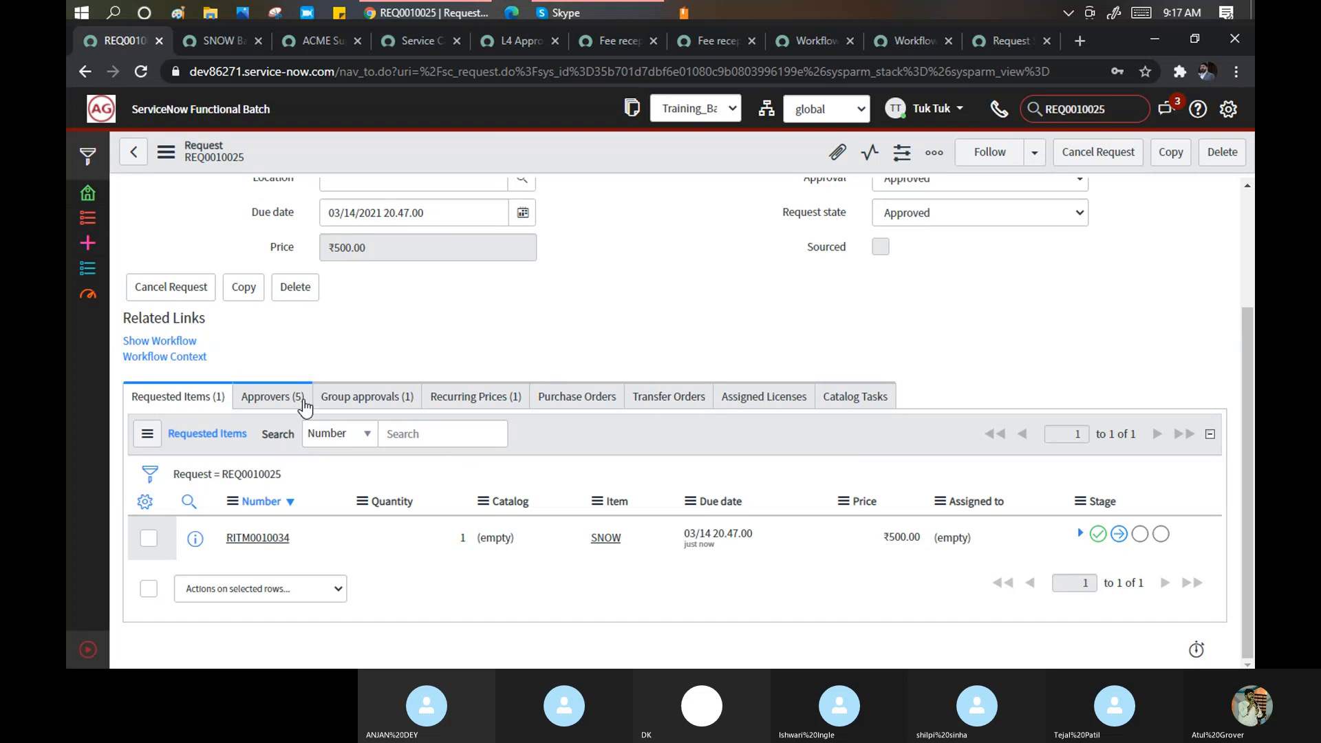
click(242, 539)
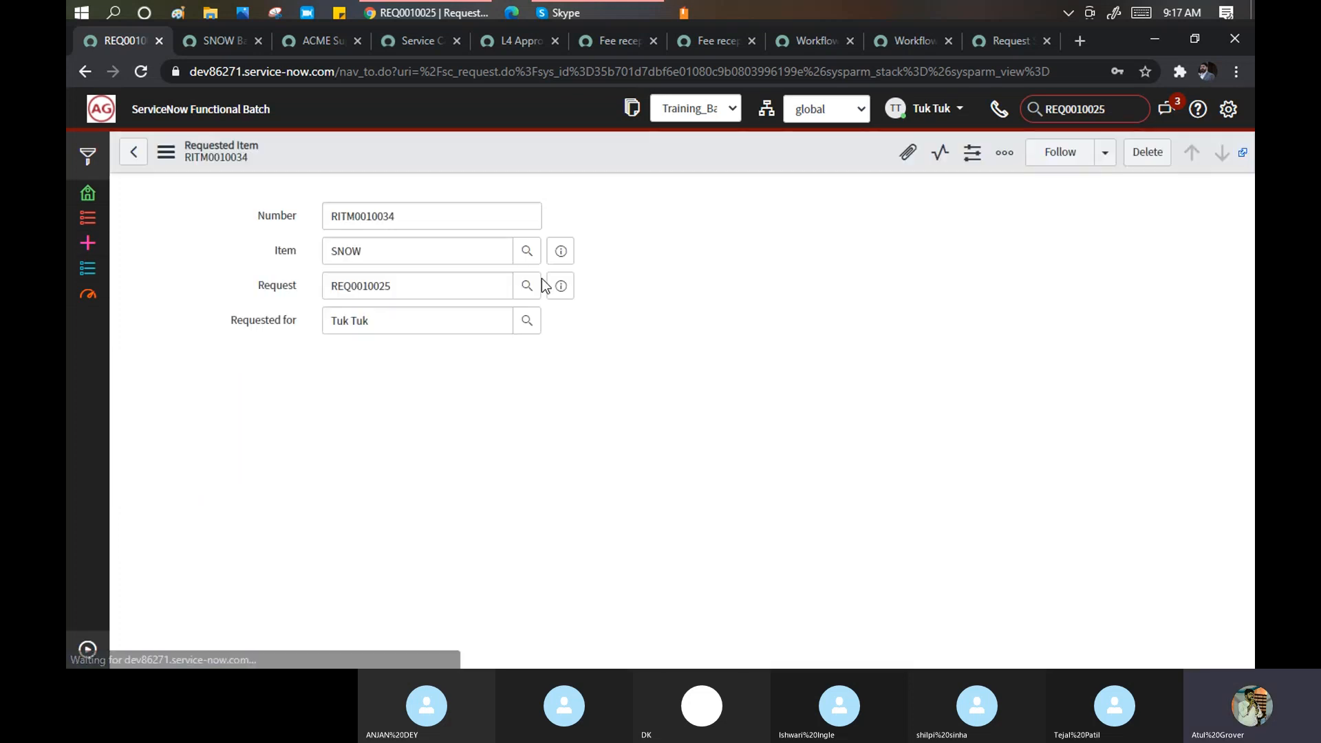
Check the states and orders of the requested item's catalog tasks and open the L4 Approval task.
scroll(613, 297, down, 10)
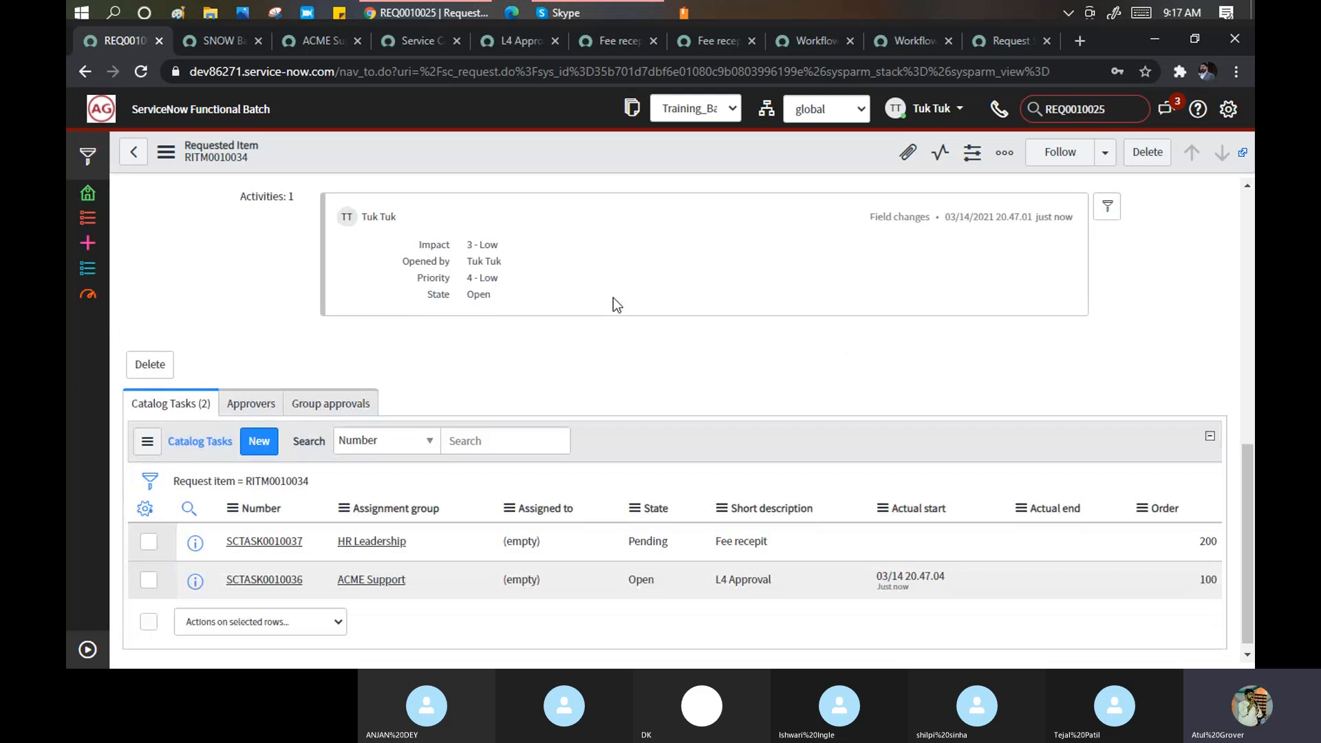
scroll(619, 324, down, 6)
scroll(619, 323, down, 3)
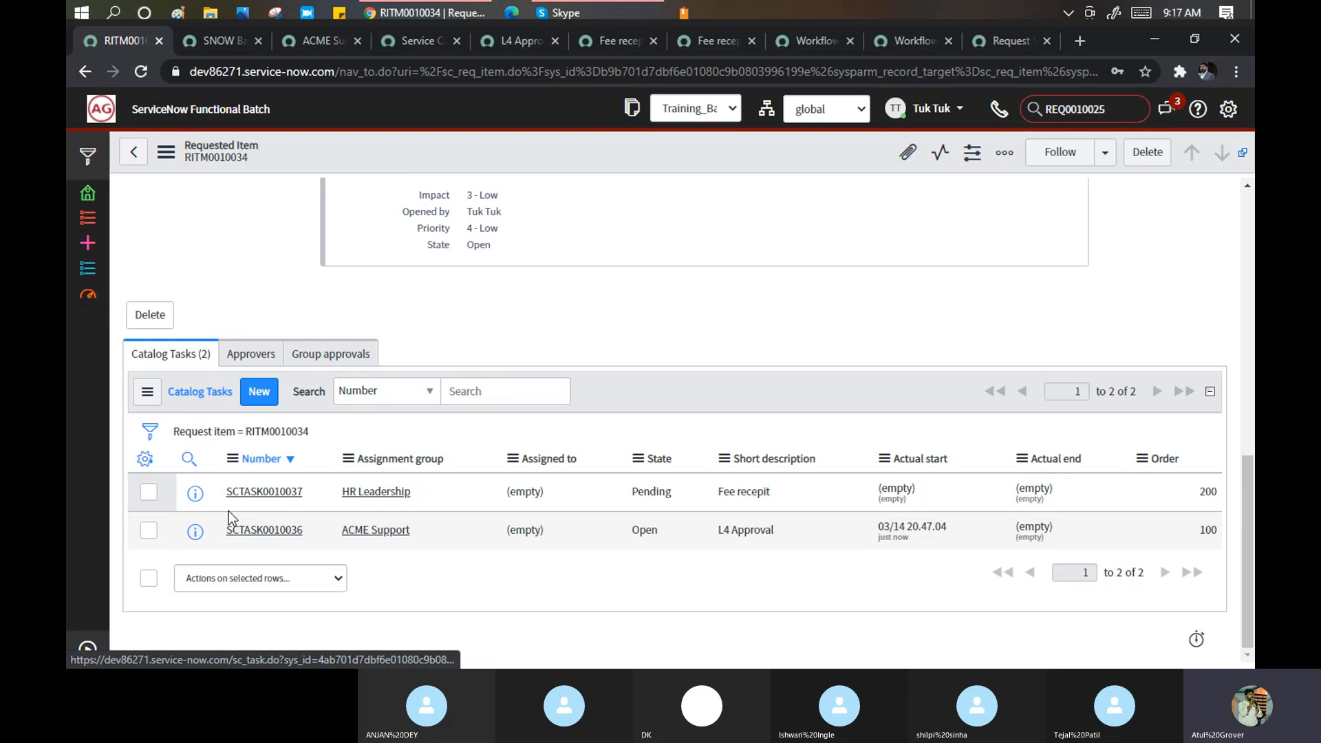
click(677, 485)
click(651, 526)
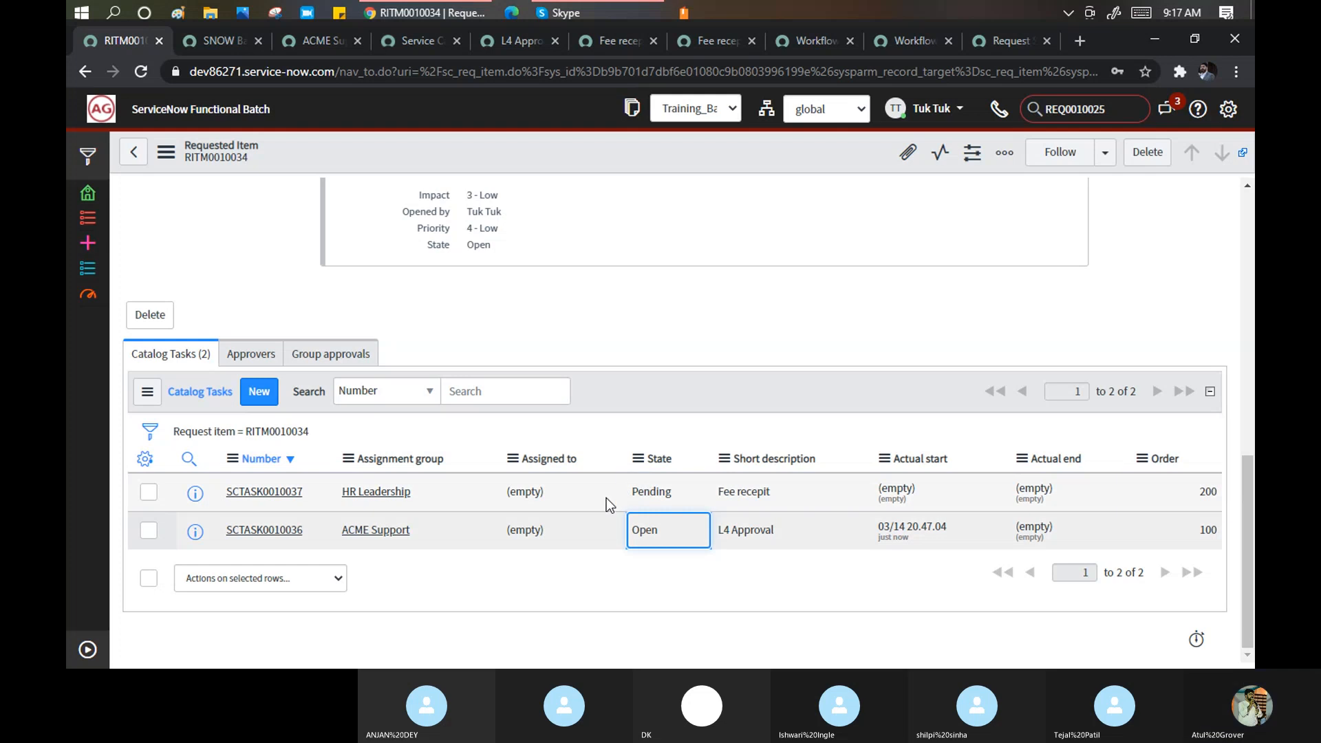
click(274, 531)
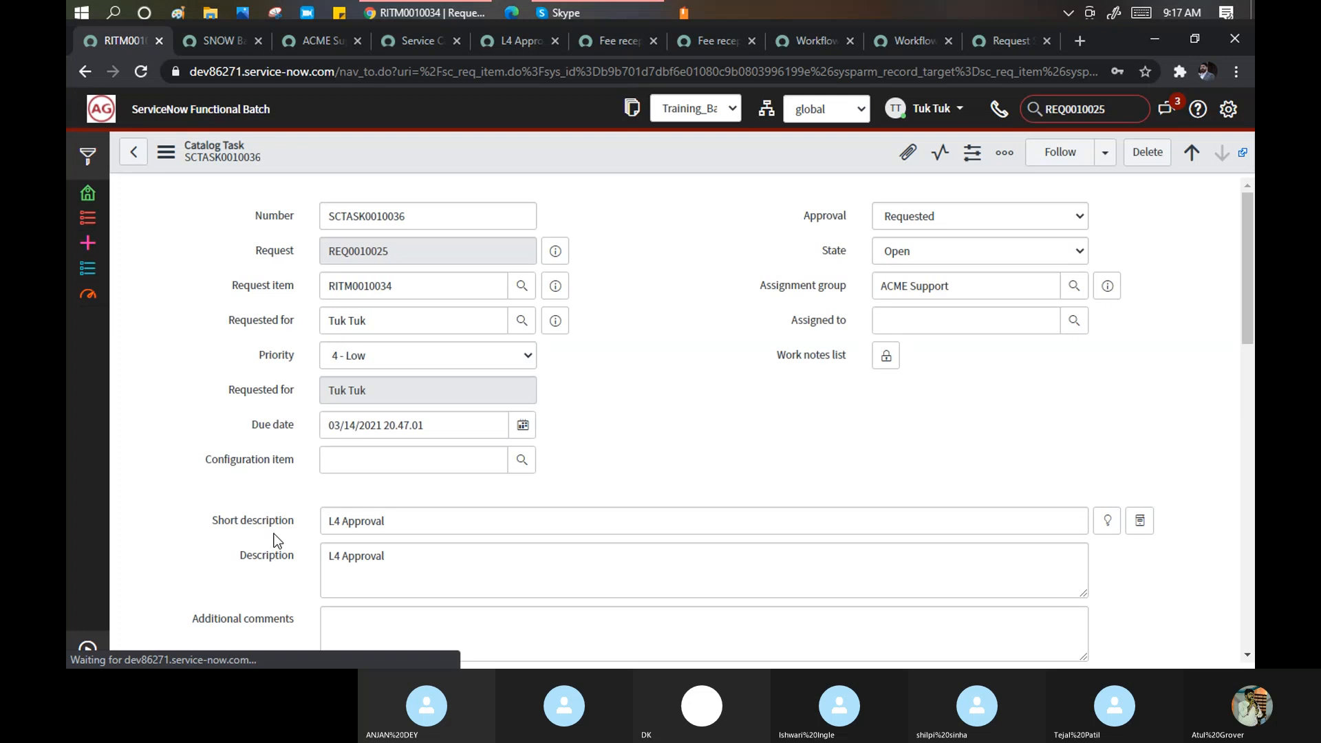
click(963, 248)
click(915, 321)
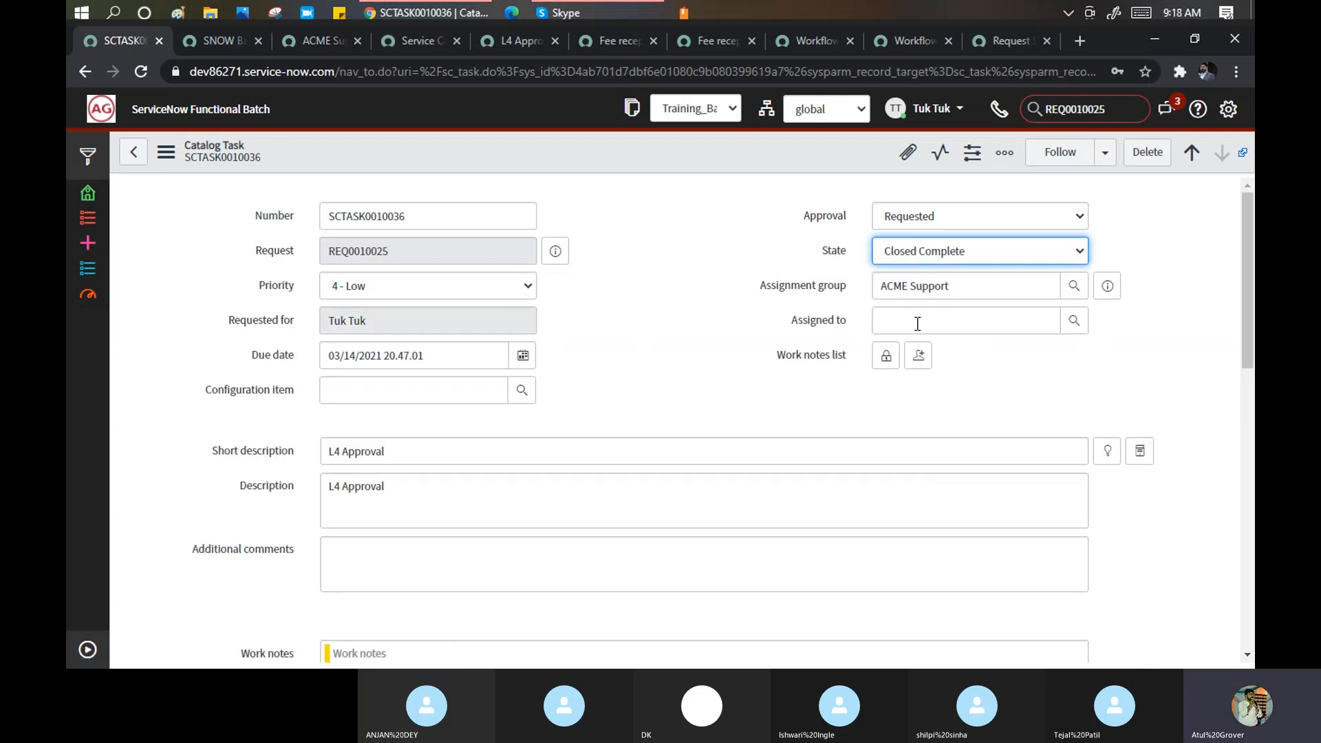
right_click(750, 149)
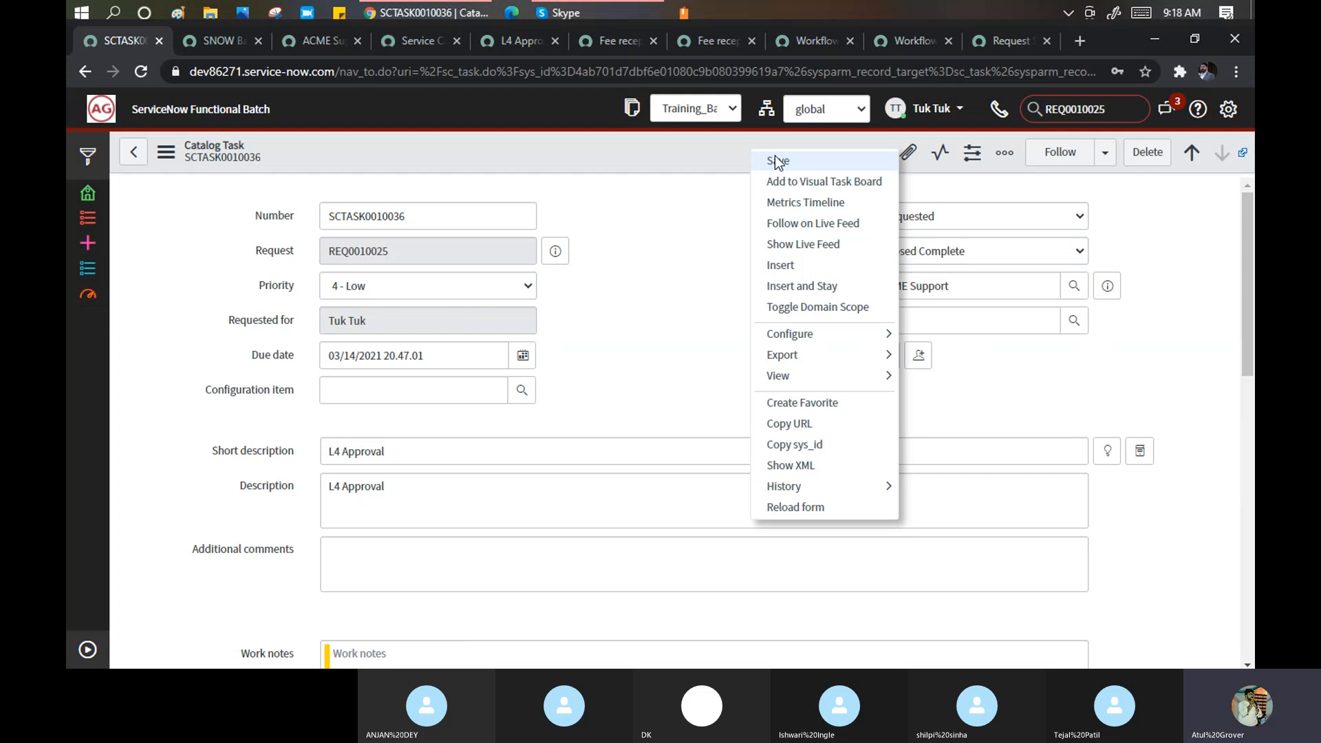
click(641, 241)
Approve the first approver's request on the L4 Approval task, discarding the unsaved form changes.
scroll(643, 242, down, 15)
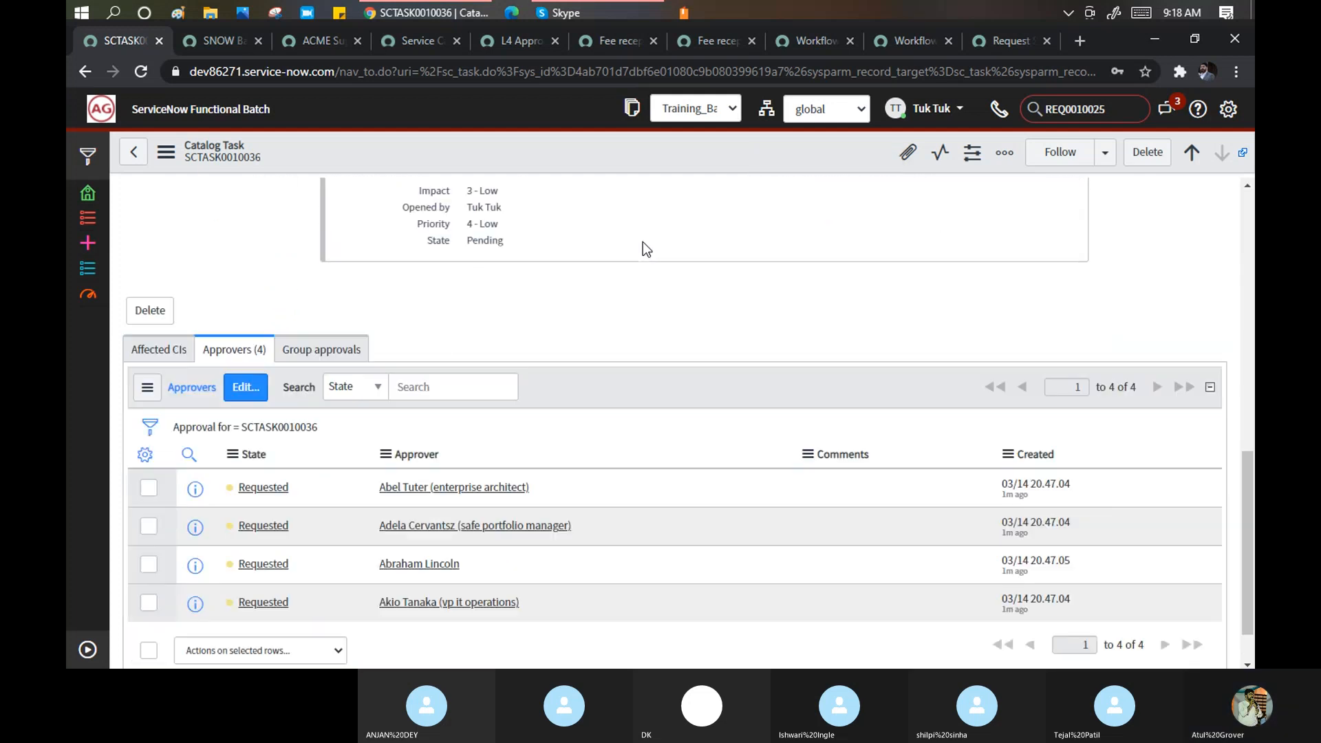
right_click(265, 490)
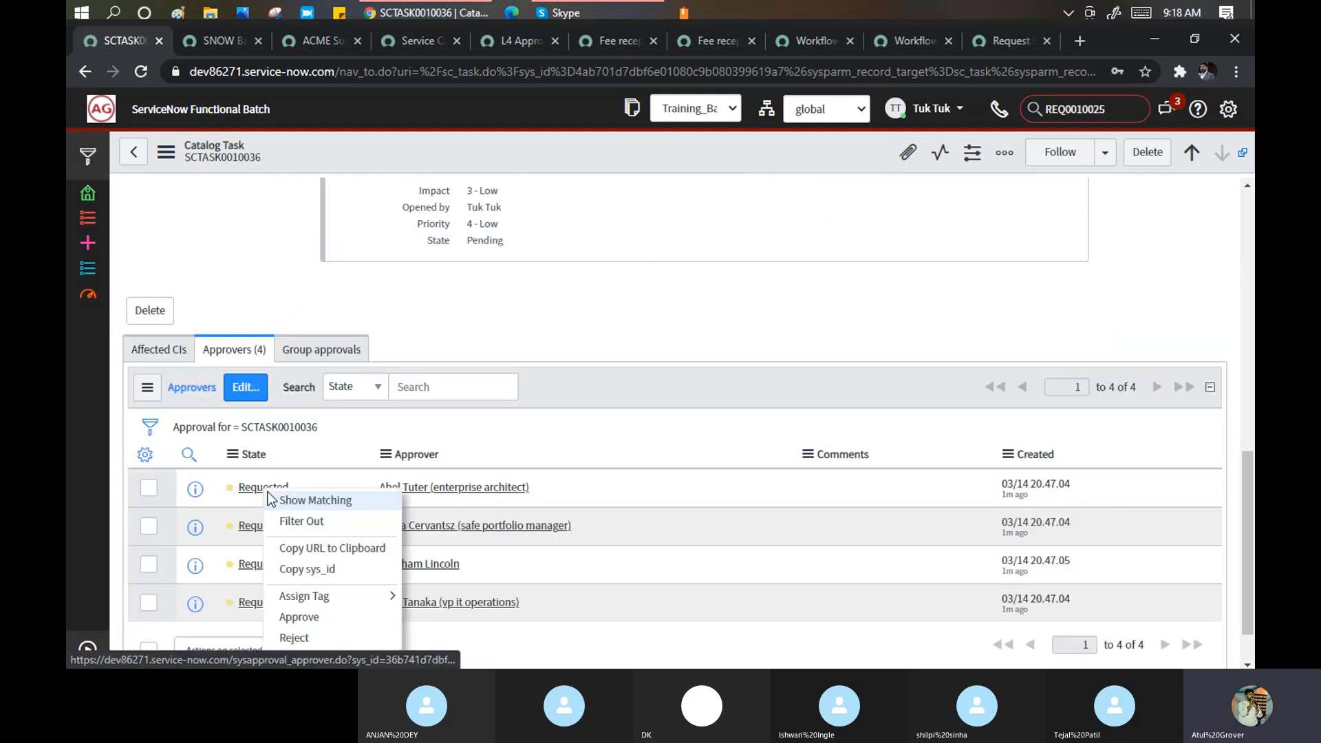
mouse_move(306, 598)
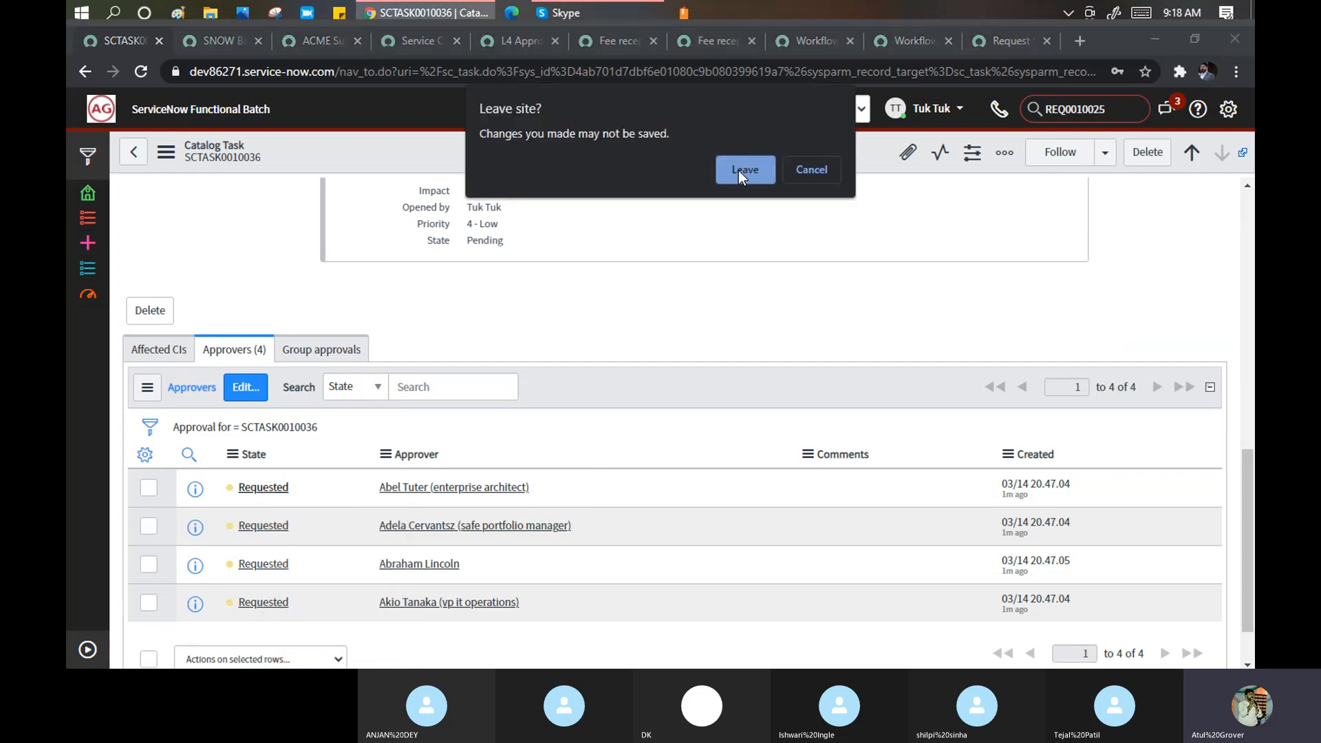
click(738, 171)
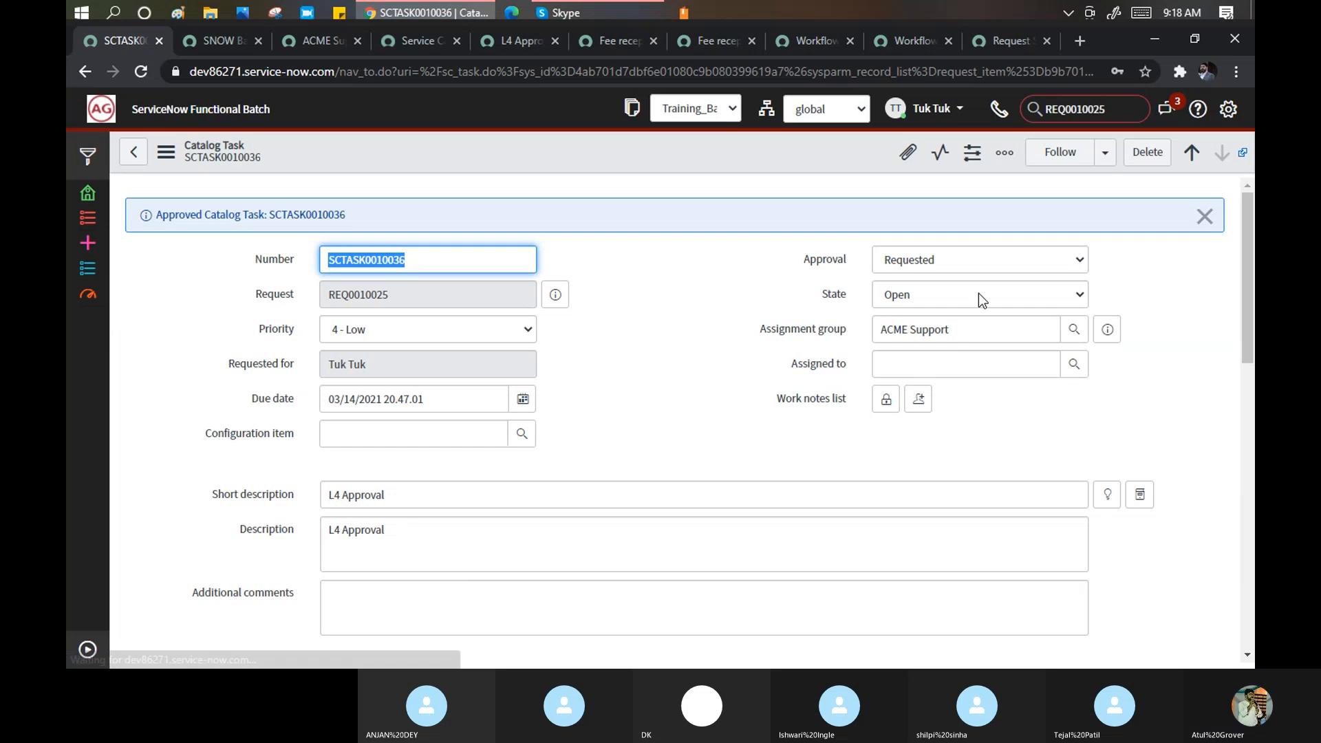
Set the L4 Approval task's state to Closed Complete and save the record.
click(978, 293)
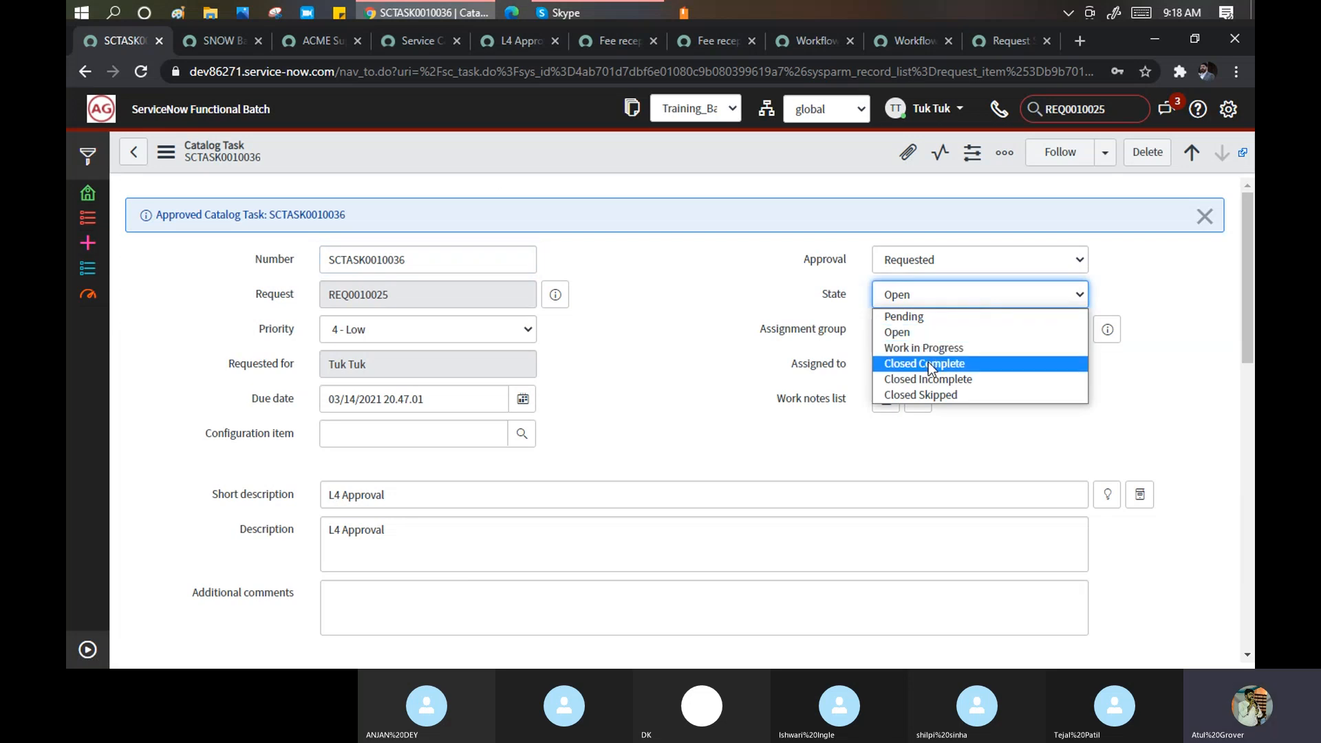
key(Escape)
key(Down)
key(Down)
right_click(679, 152)
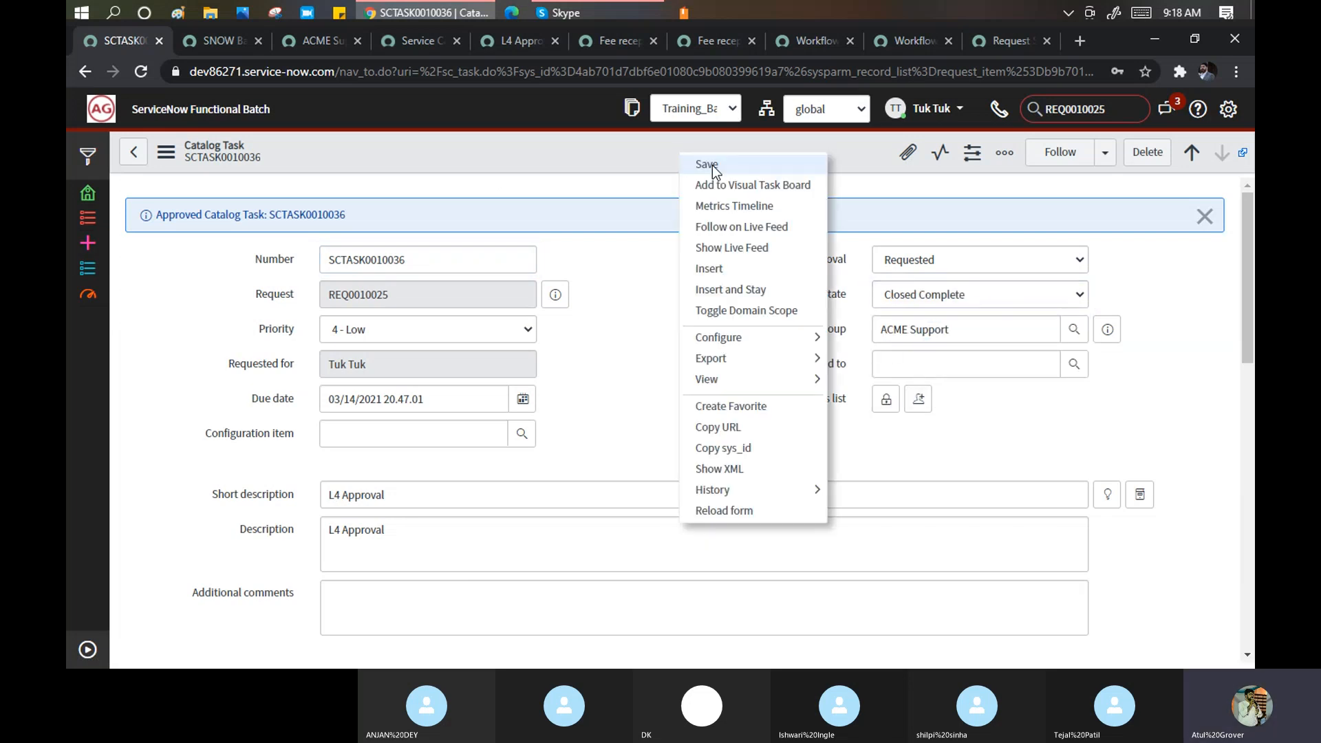
click(711, 167)
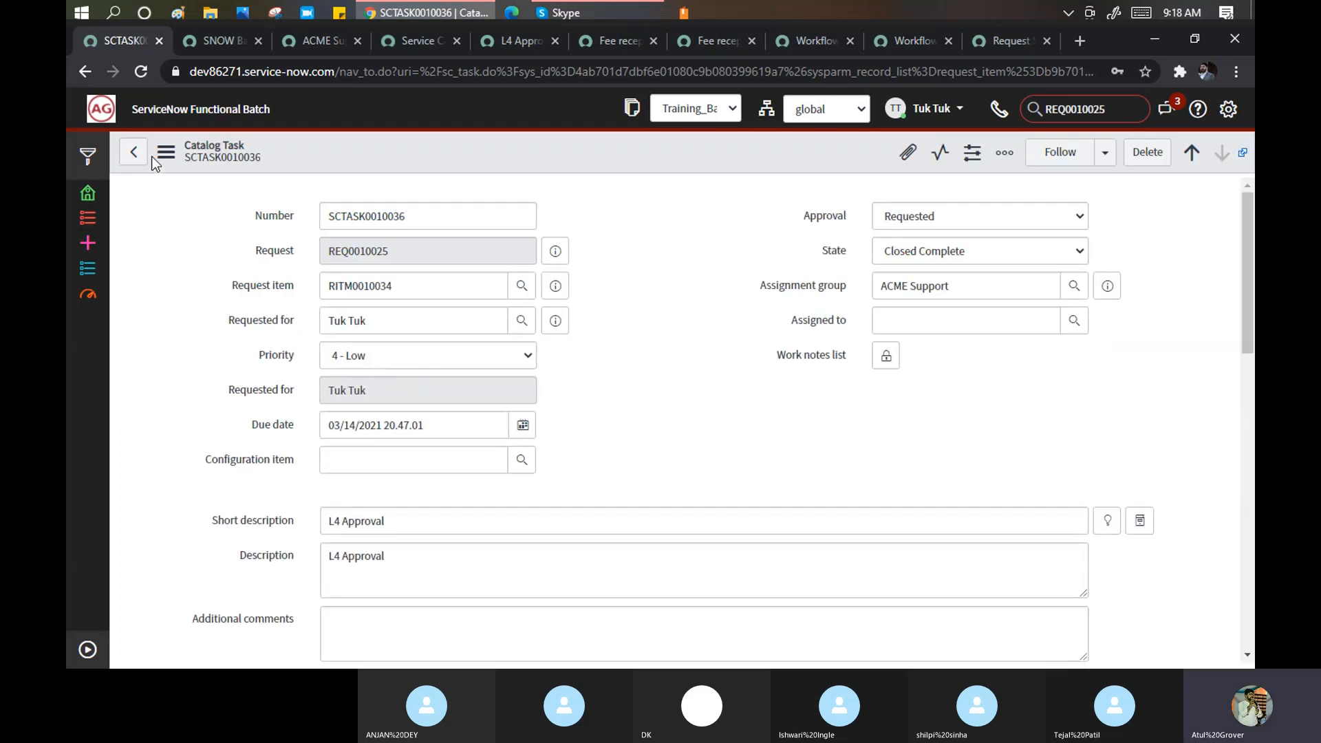
Return to the parent requested item and review its stage and the states of its catalog tasks.
click(131, 151)
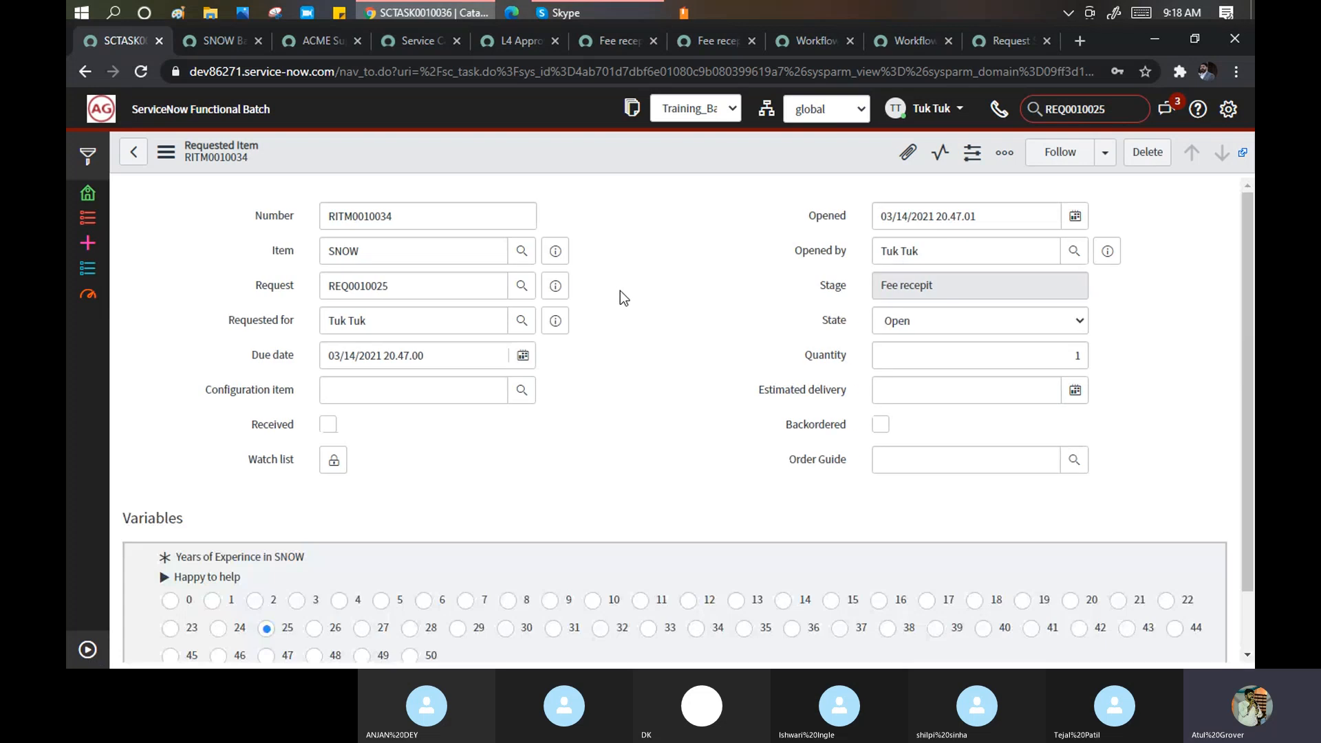
scroll(629, 317, down, 3)
scroll(629, 320, down, 5)
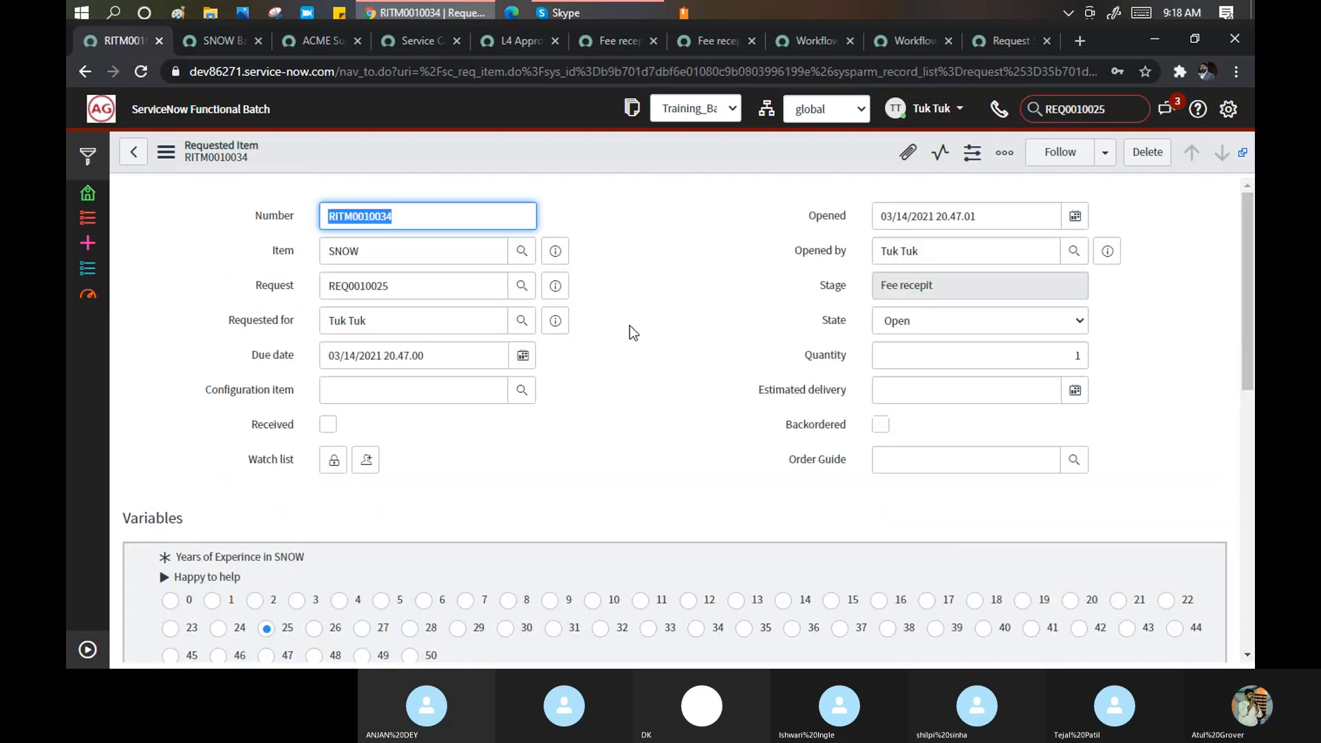
scroll(629, 325, down, 8)
scroll(630, 325, down, 2)
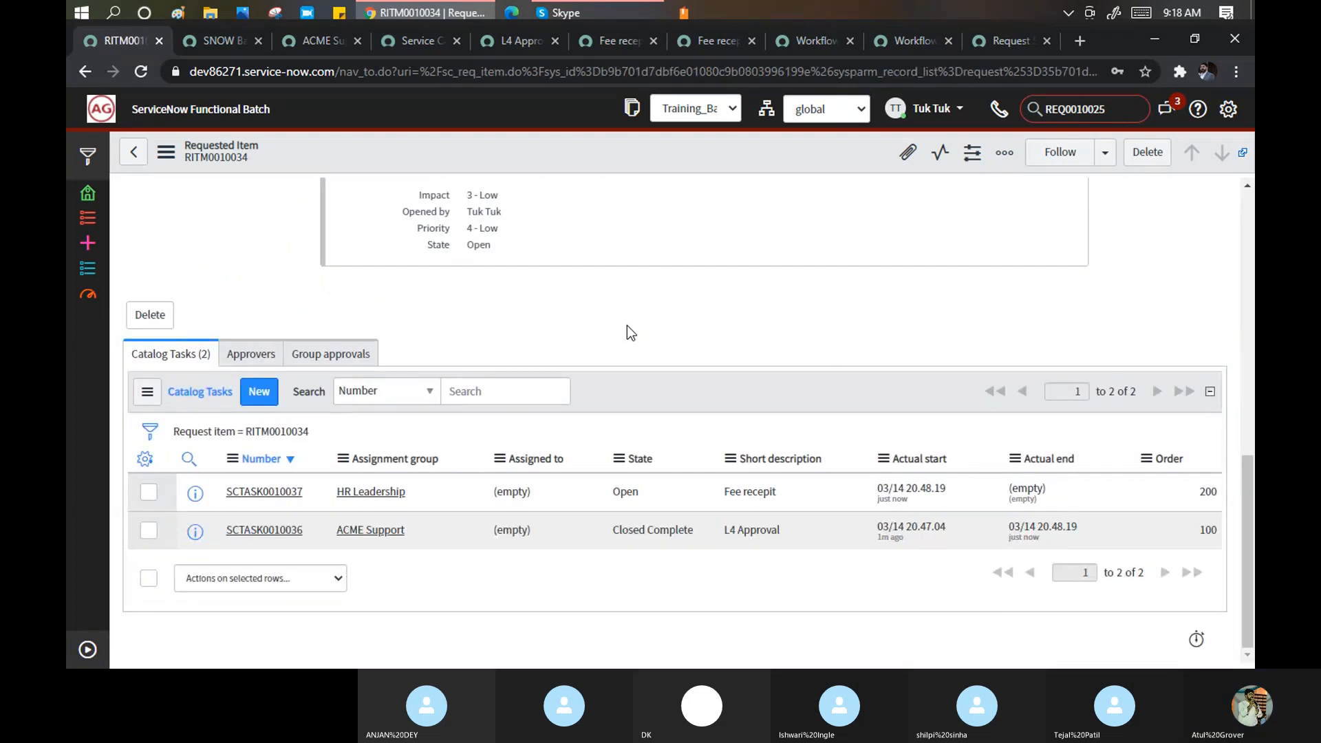
Find Execution Plans with the navigator filter "execution" and open the SNOW Batch plan from the list.
click(298, 44)
click(142, 46)
click(87, 649)
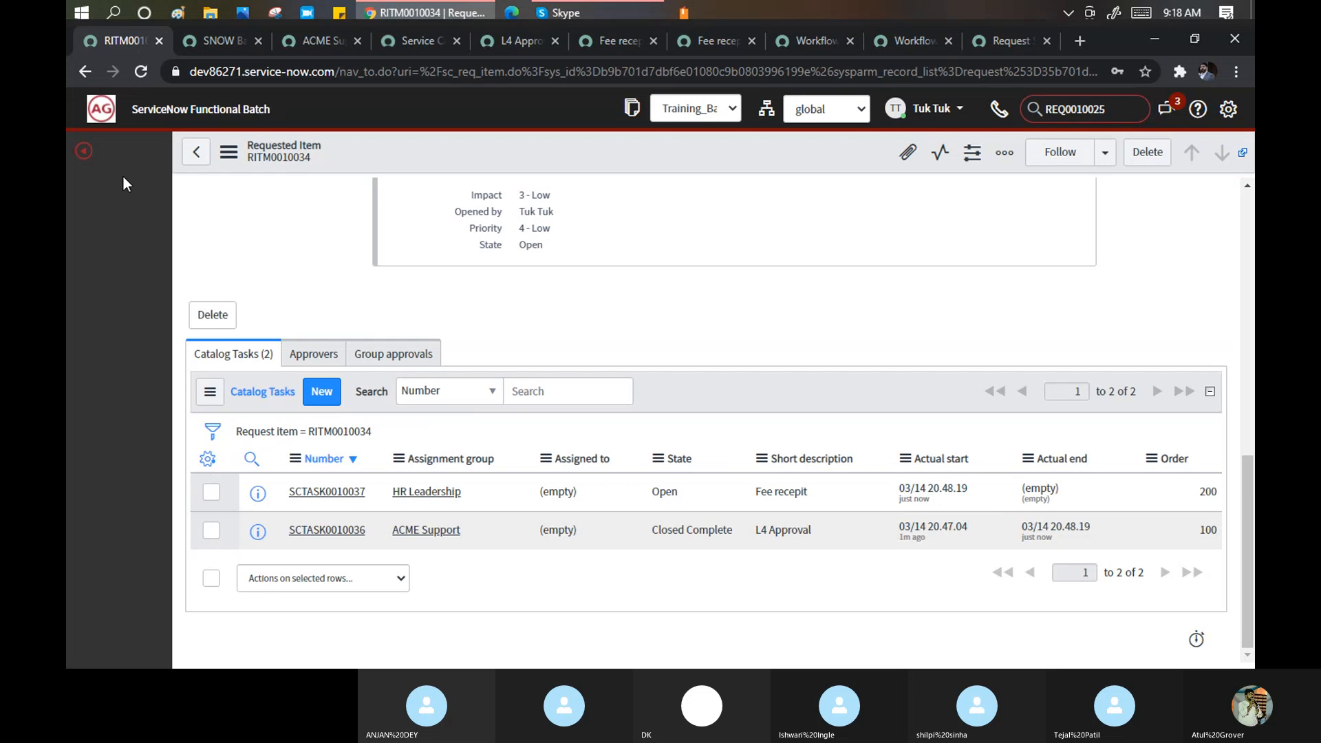
click(84, 151)
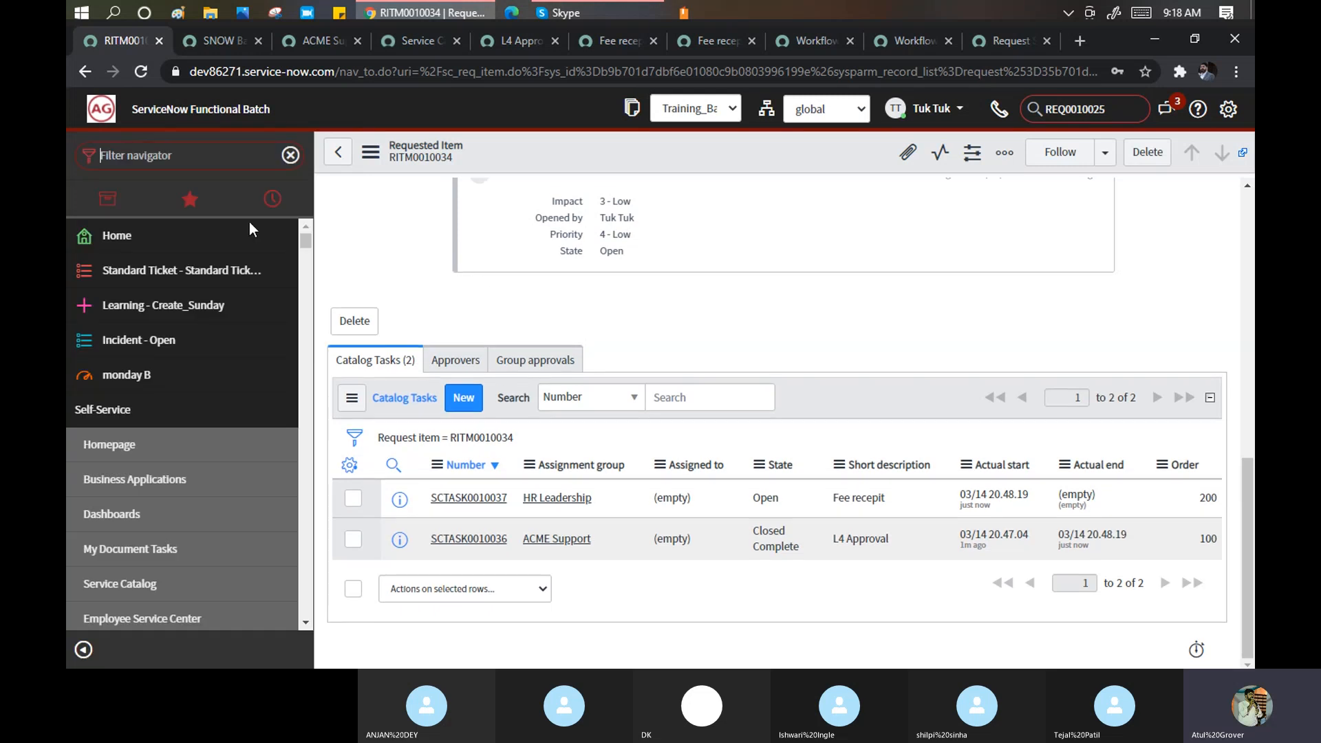
text(execution)
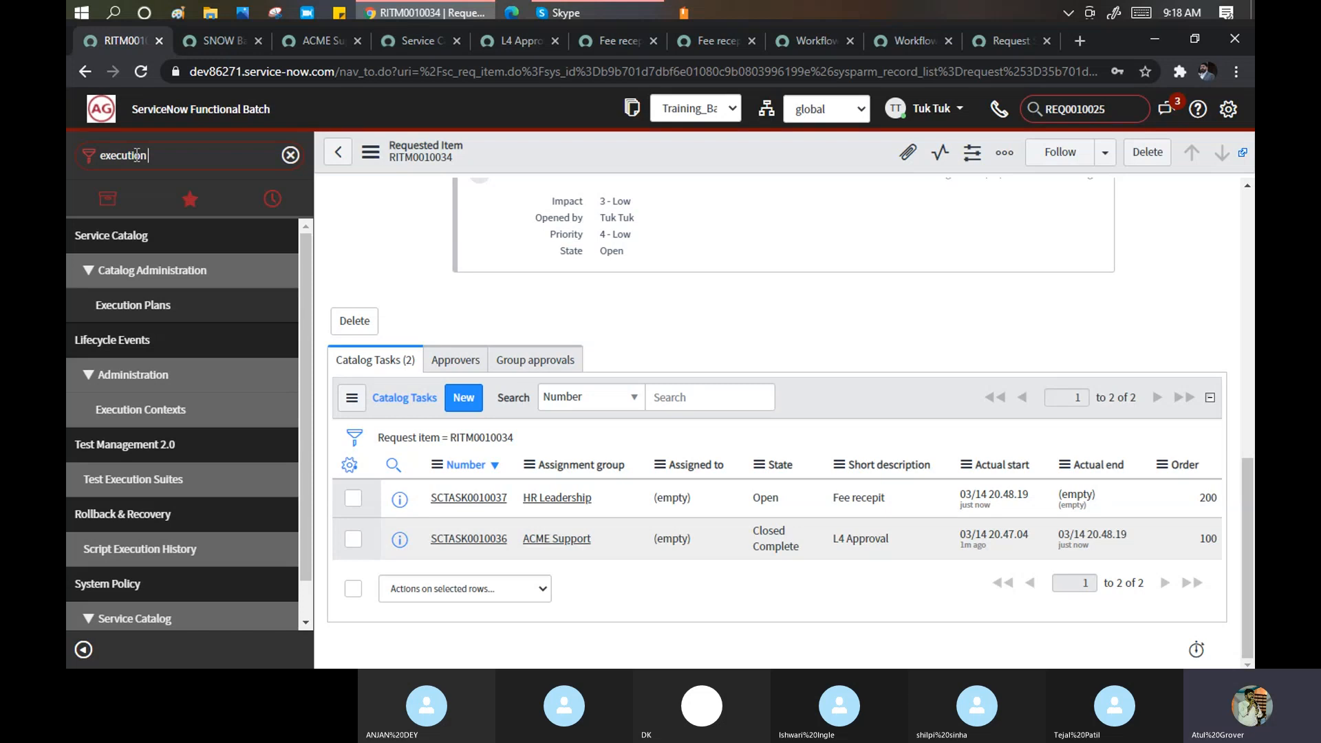
click(159, 304)
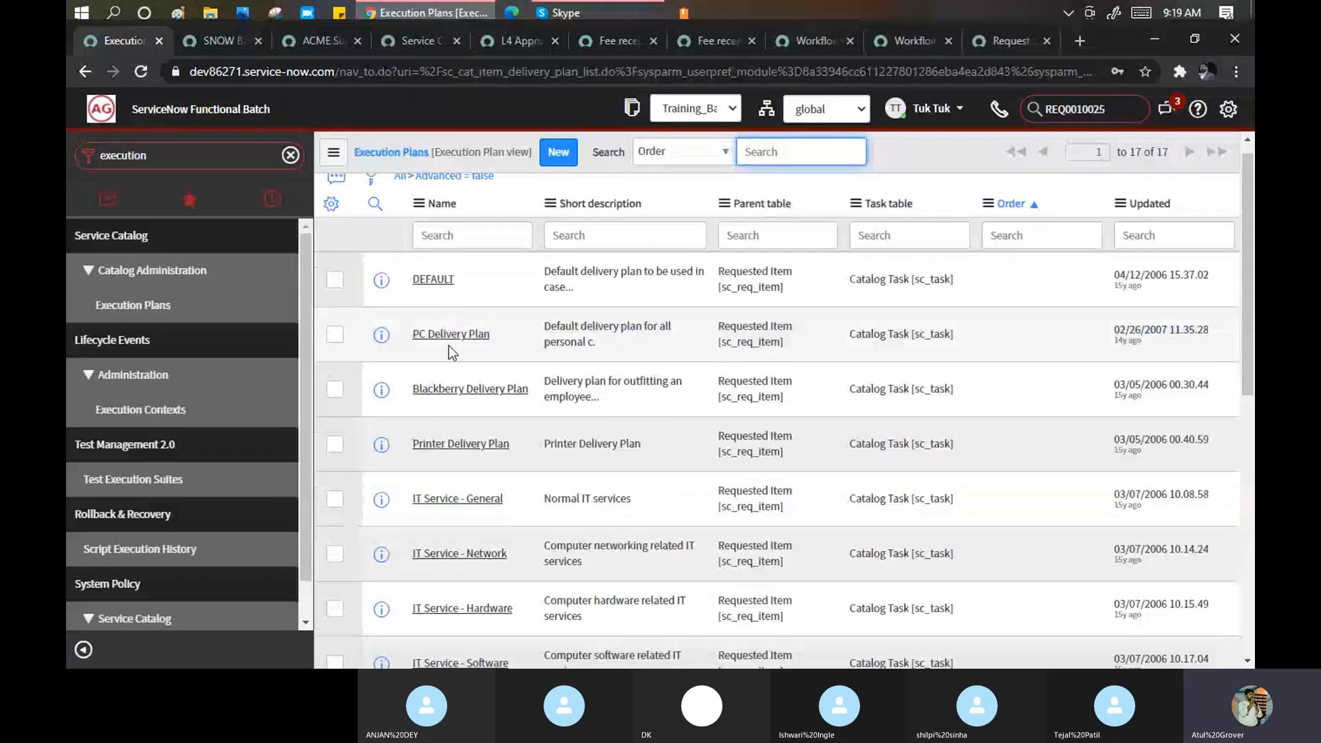
scroll(454, 372, down, 8)
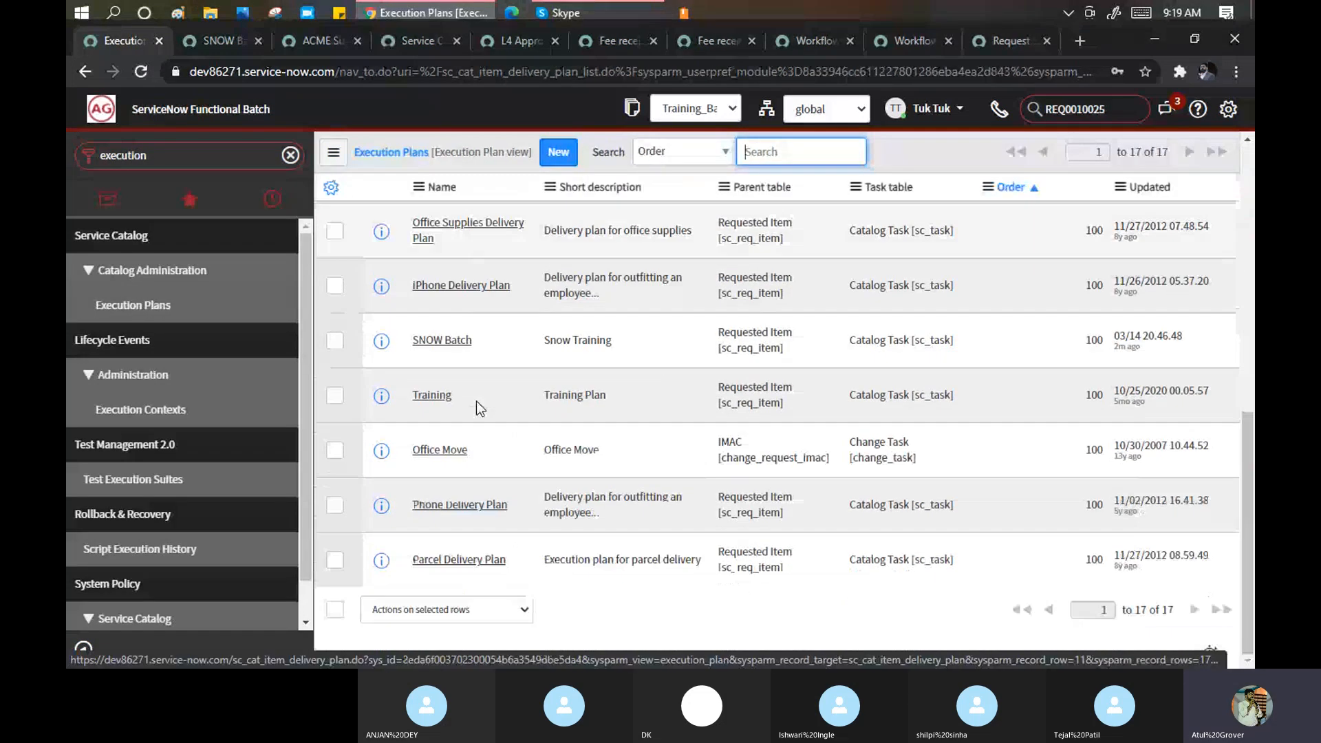
click(443, 344)
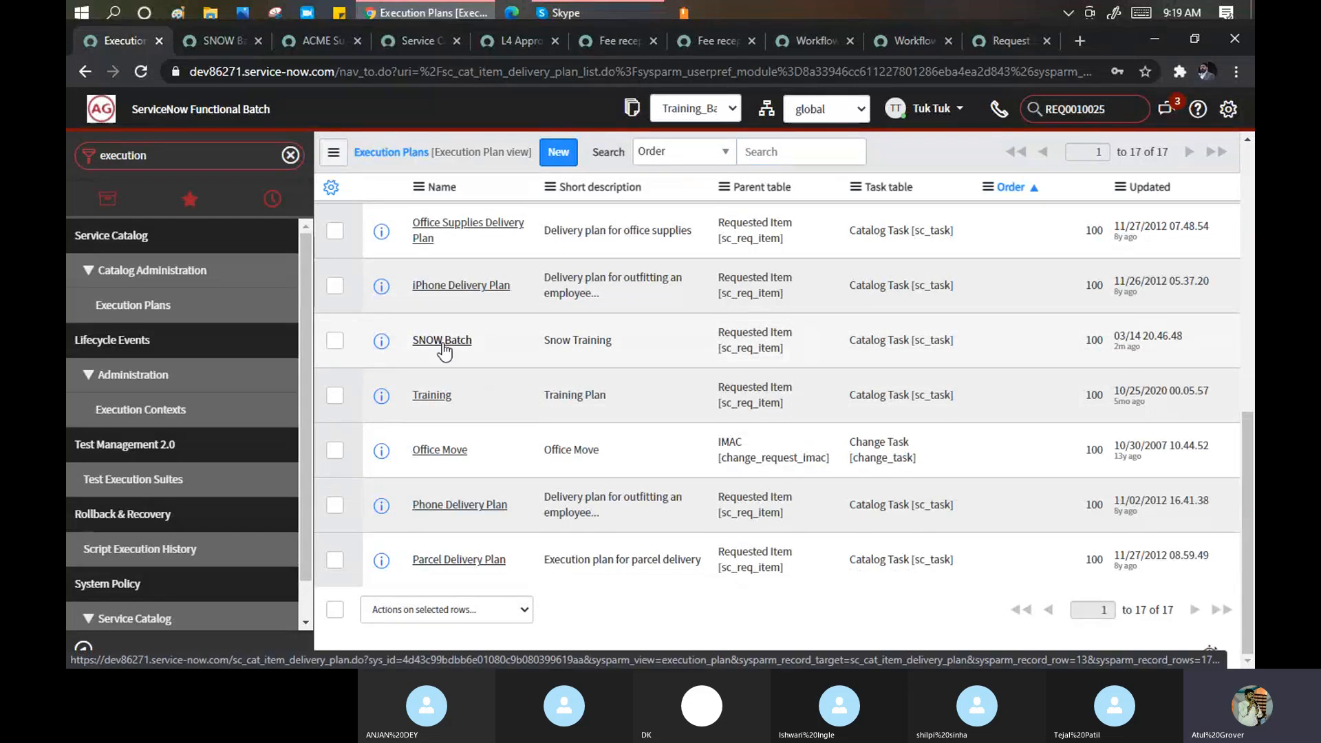
click(460, 325)
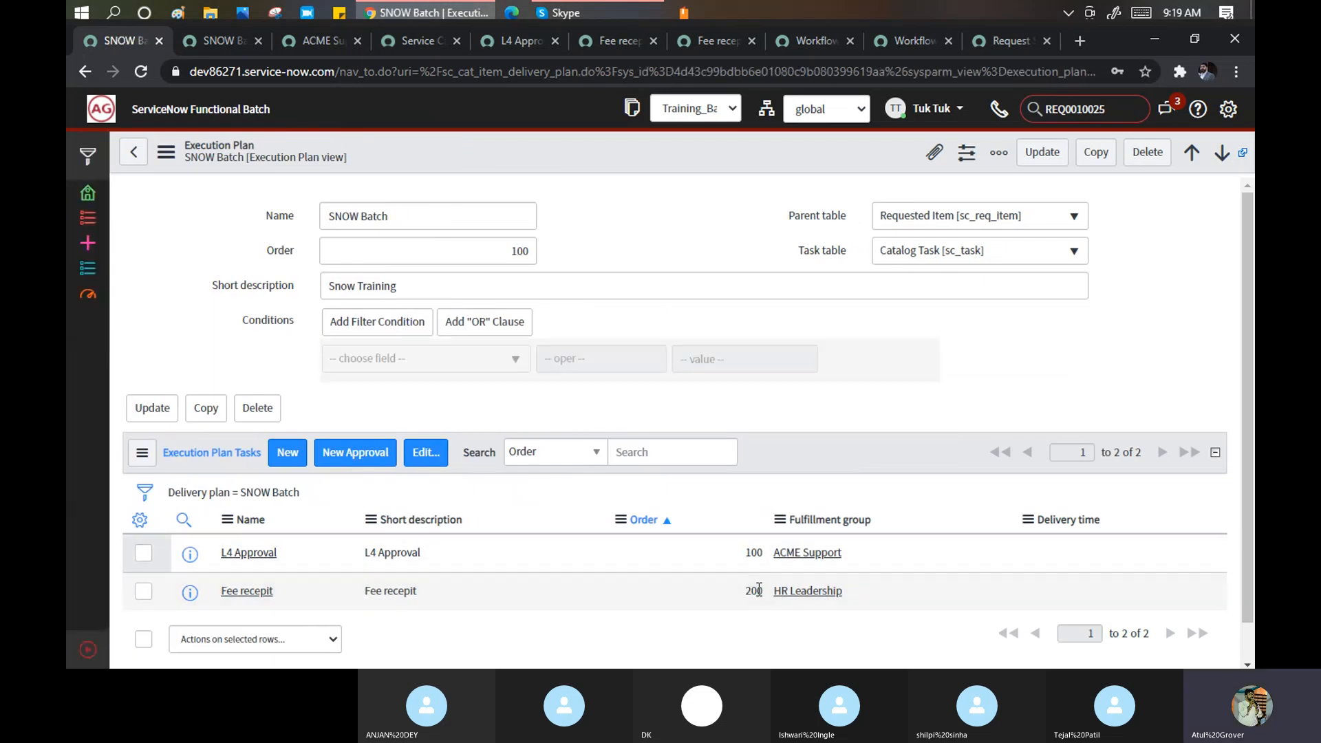
Add an approval task named l5 to the SNOW Batch plan with fulfillment group Basketball and short description and instructions L5.
click(357, 456)
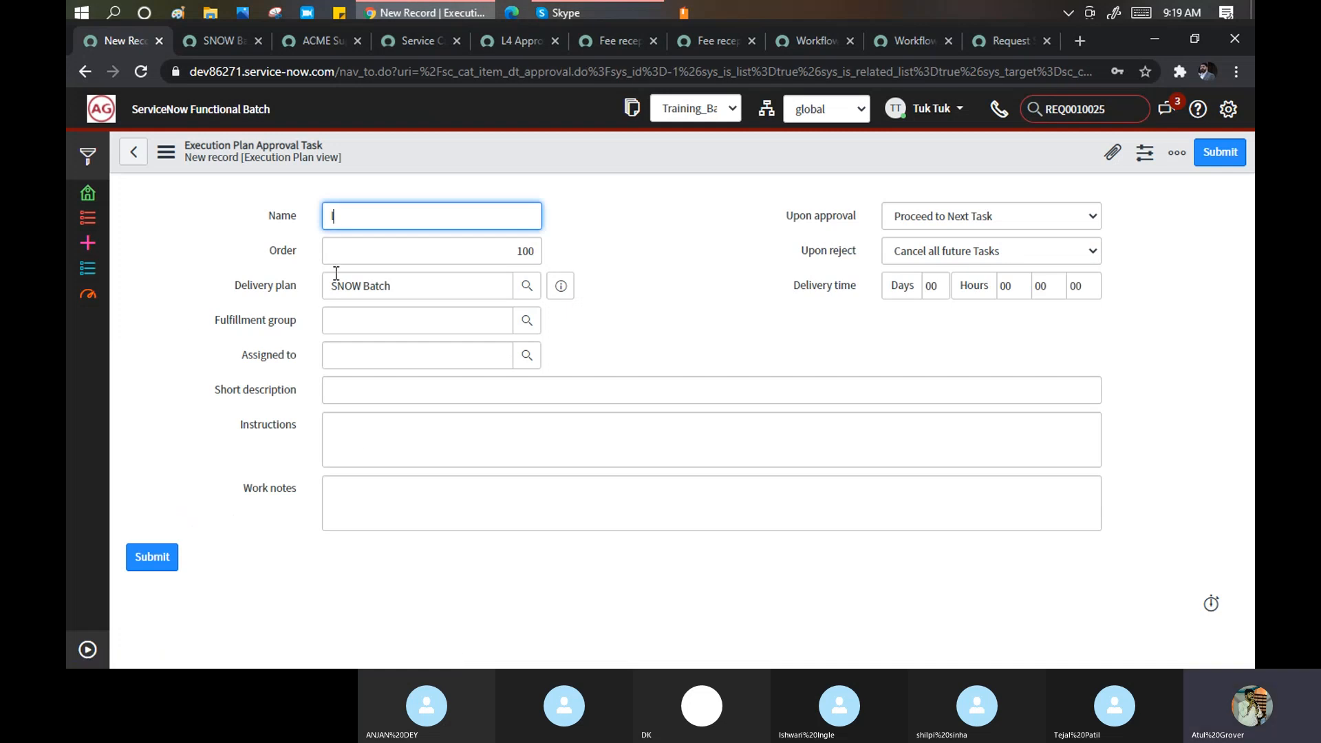
text(l5)
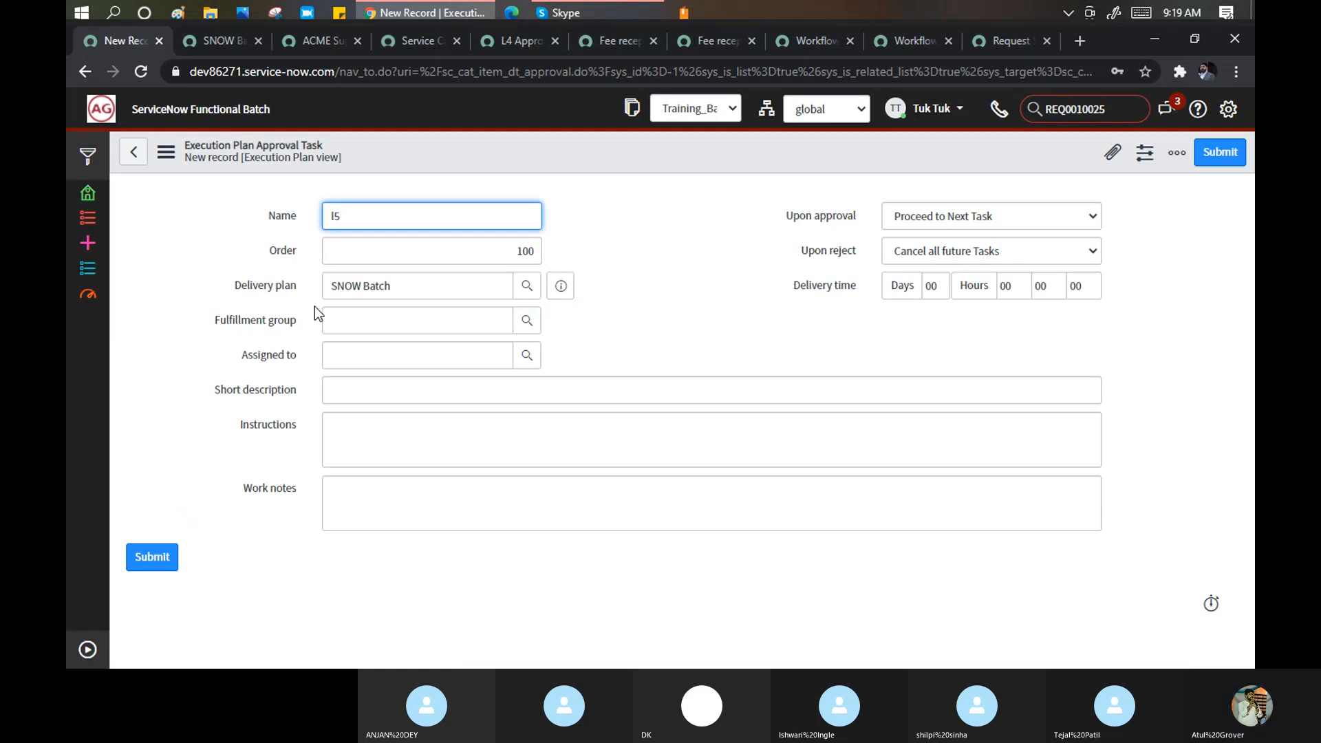
click(368, 317)
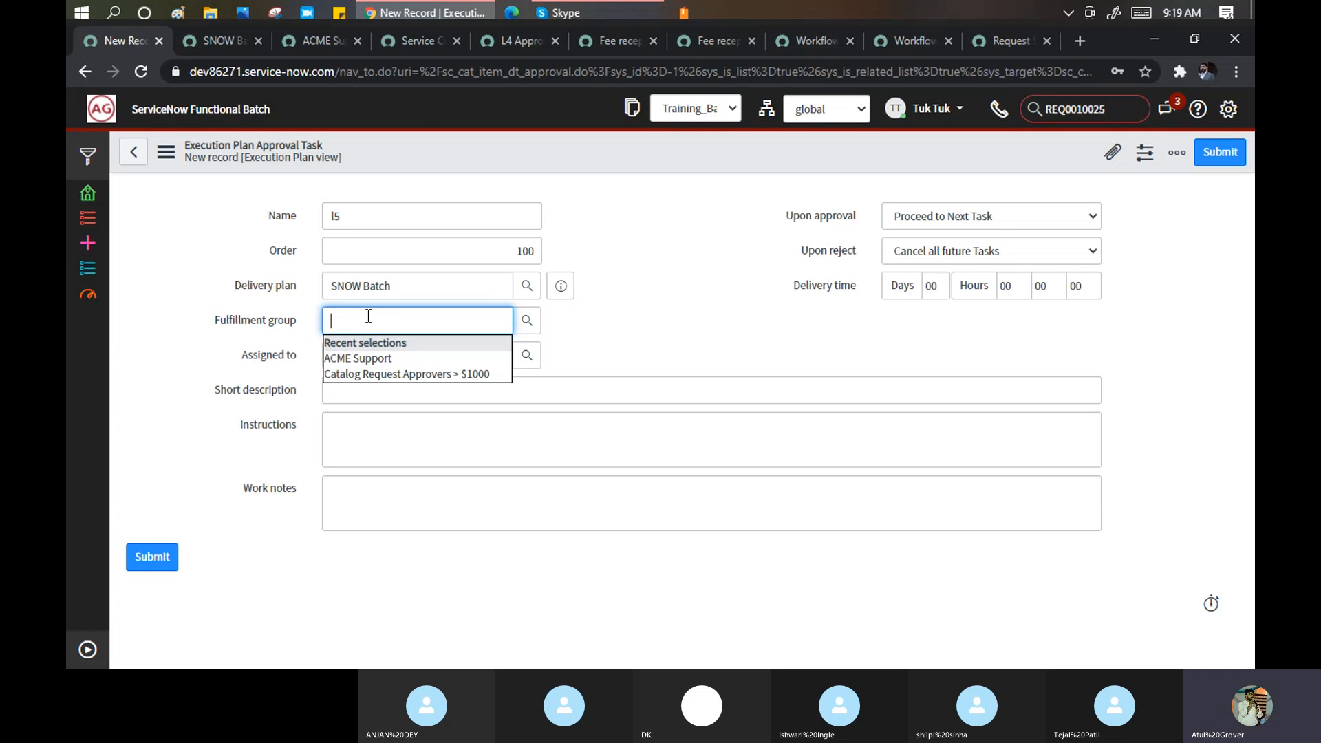
text(*)
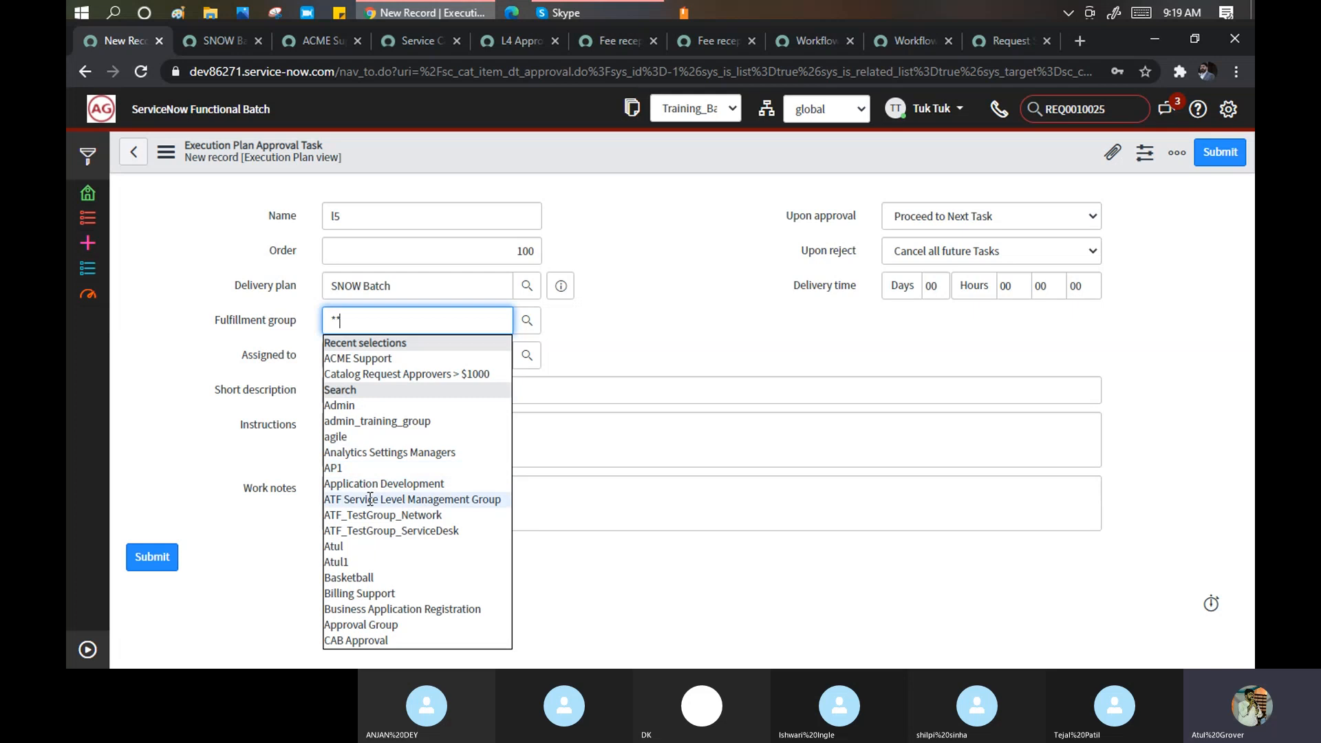
click(357, 577)
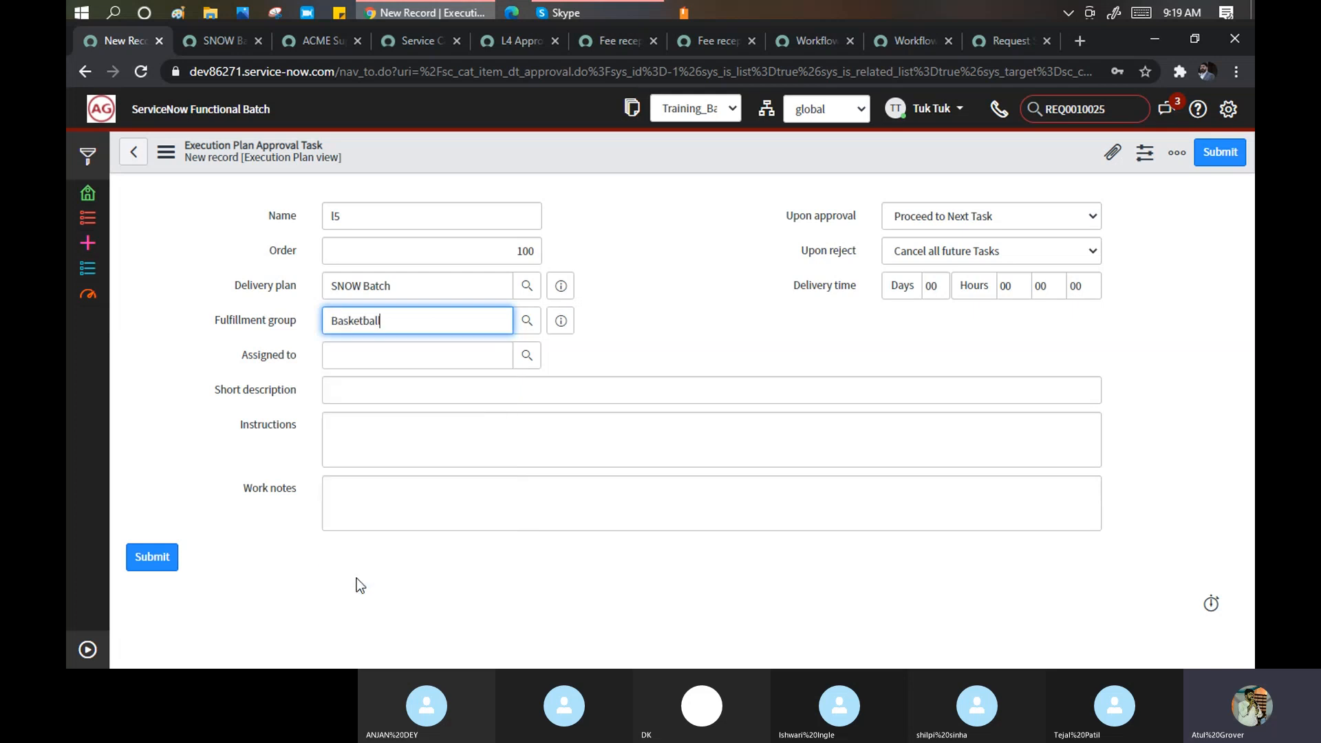
click(379, 386)
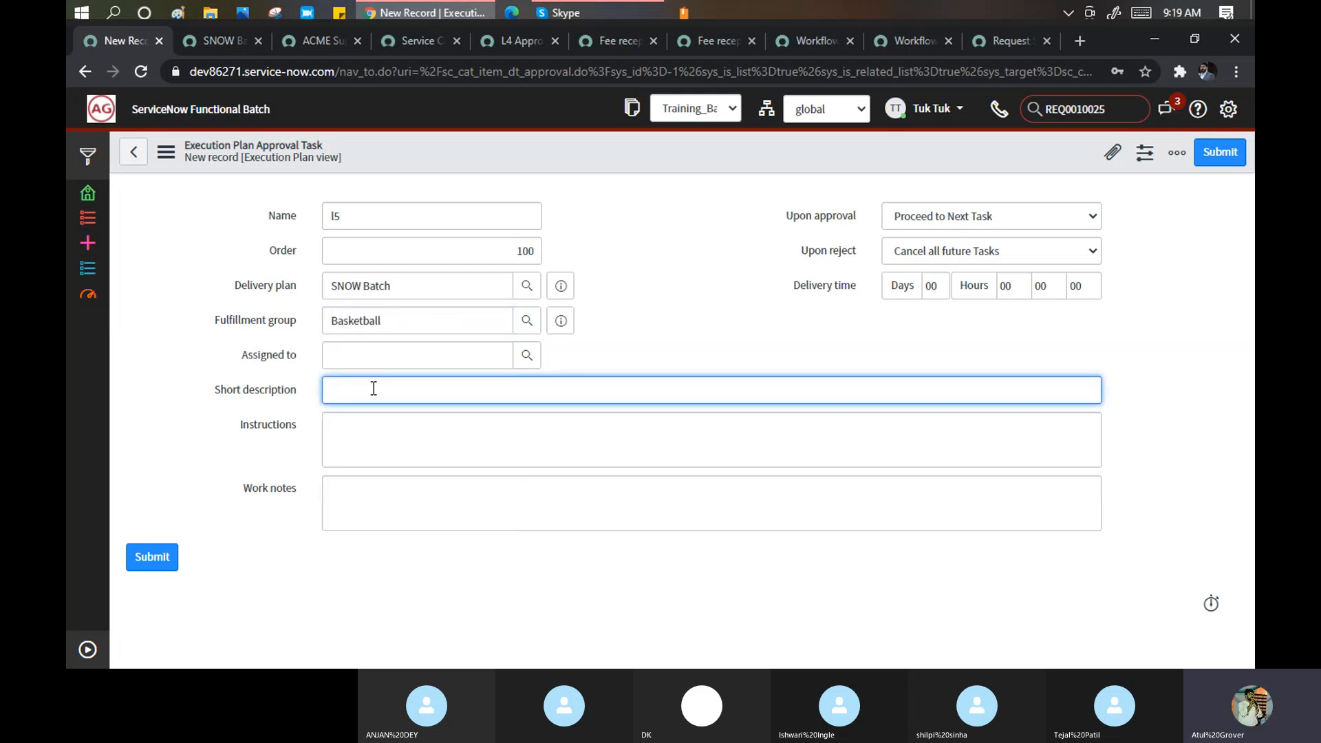
click(383, 443)
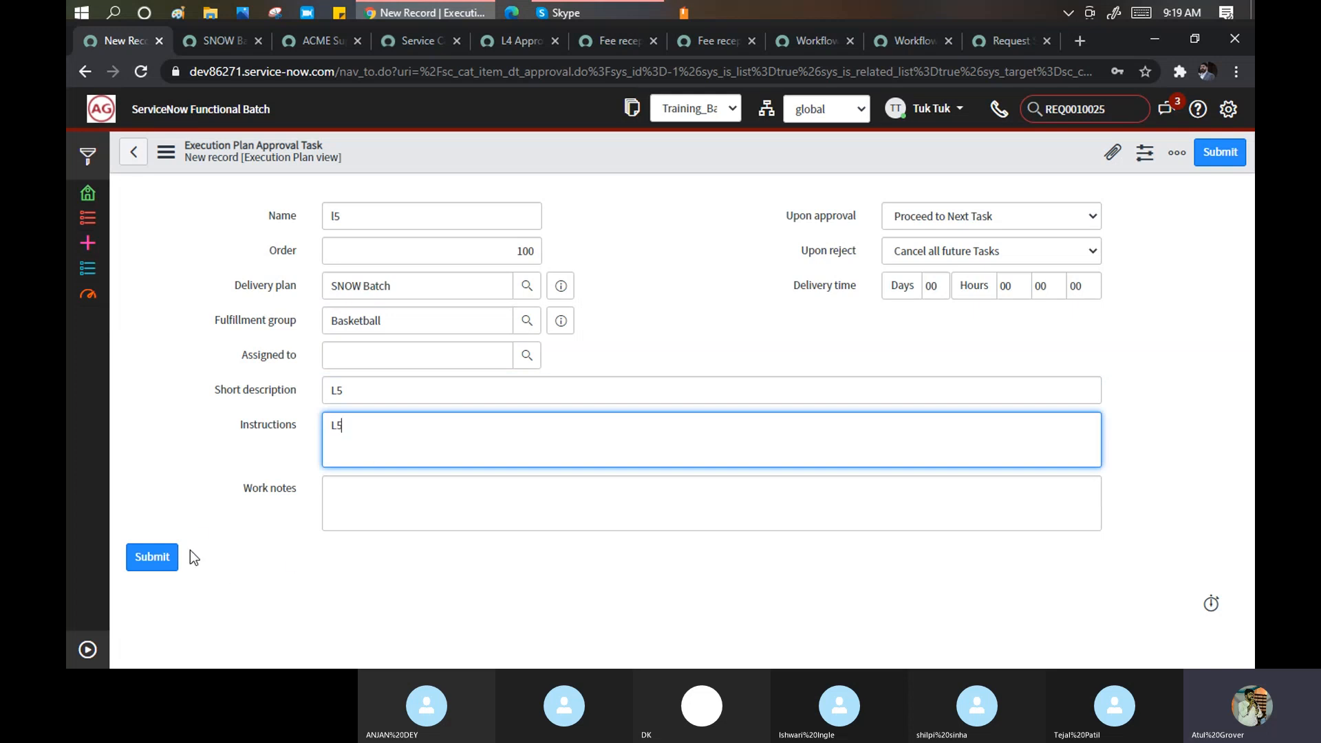
click(164, 559)
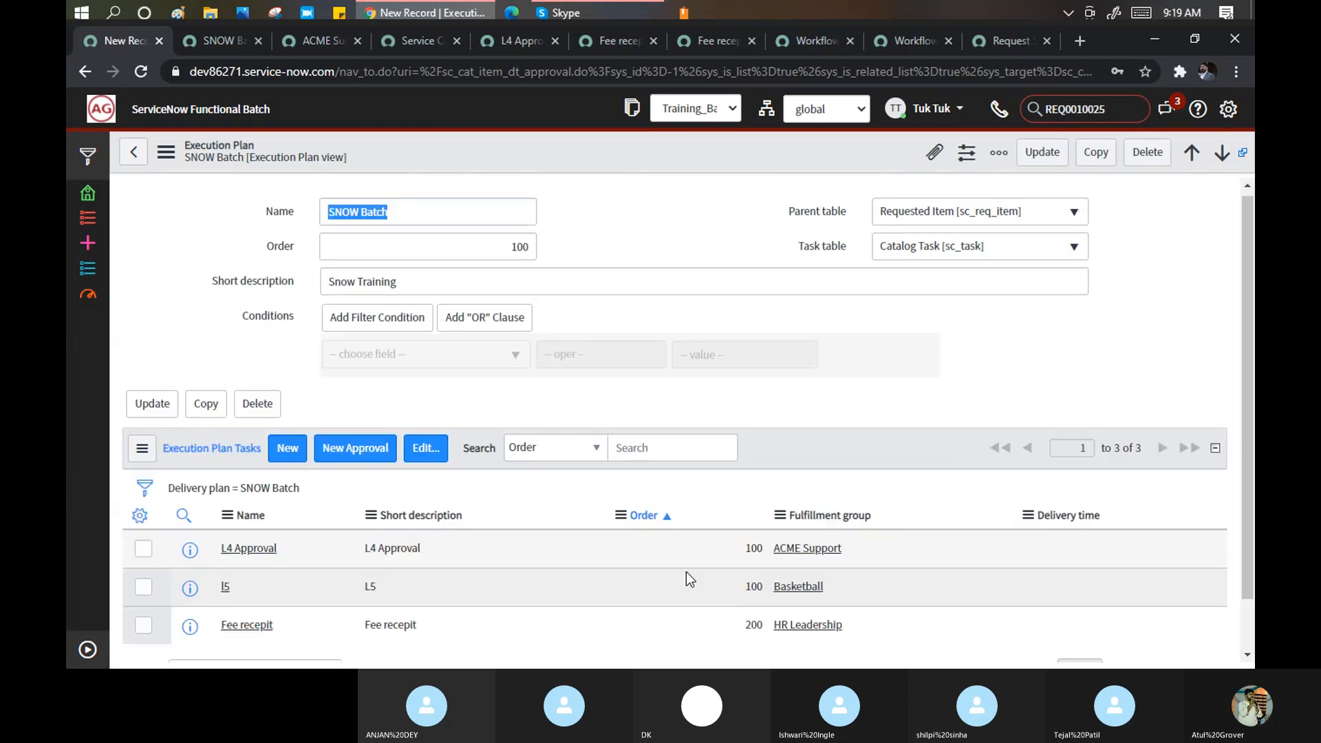
Set the l5 task's order to 300 and sort the execution plan tasks by ascending order.
double_click(752, 539)
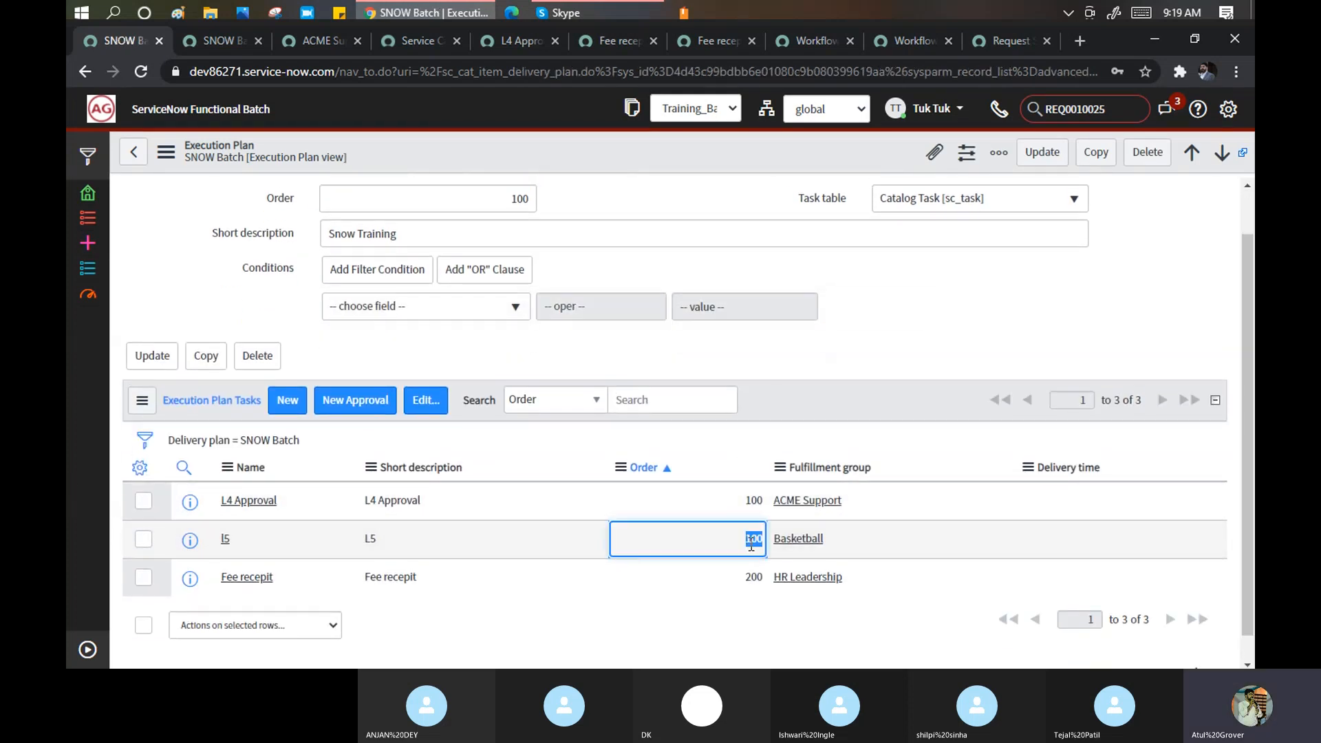
text(3)
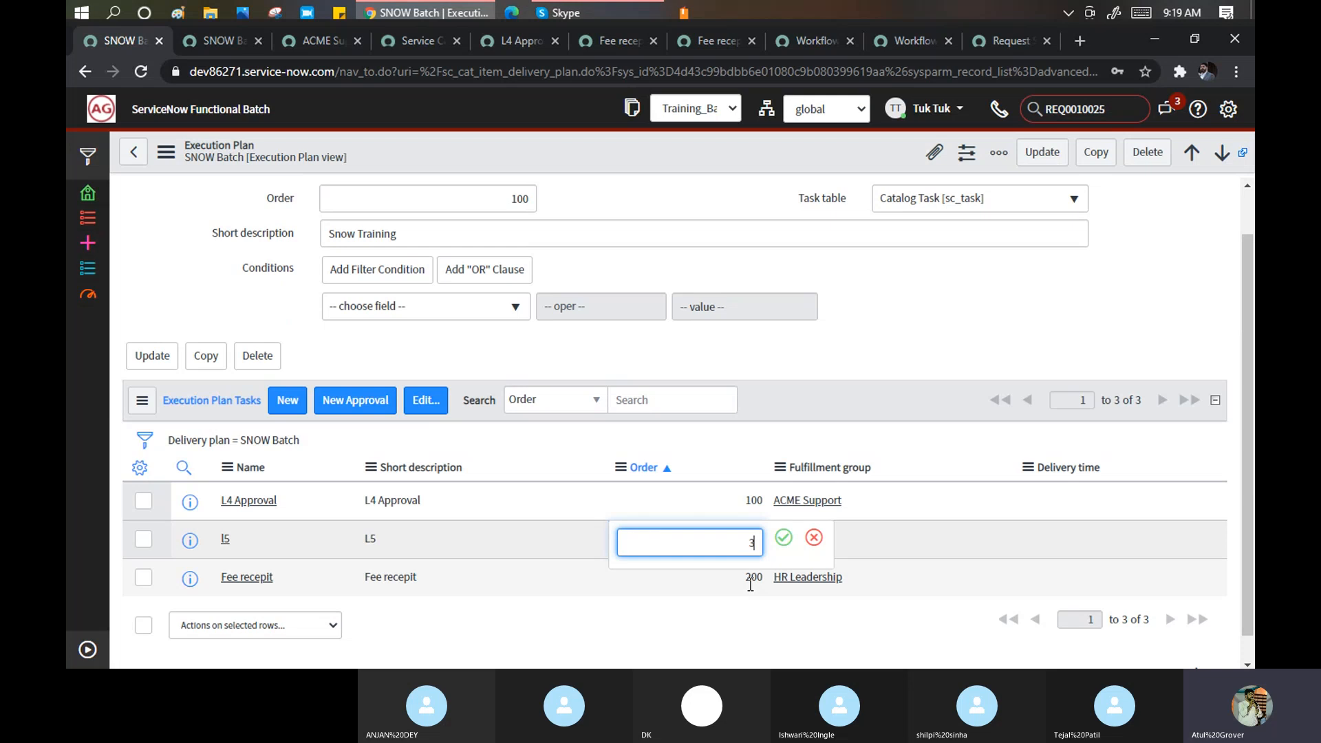
click(783, 538)
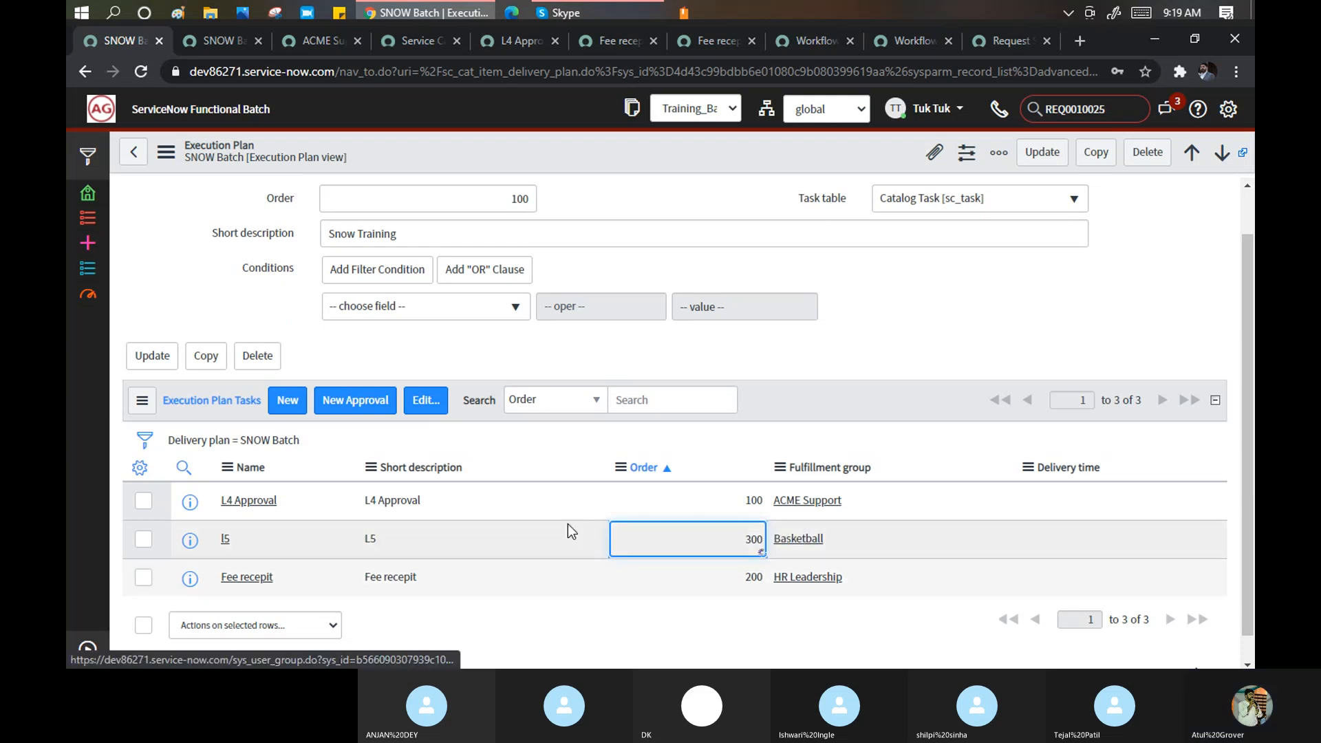
click(647, 468)
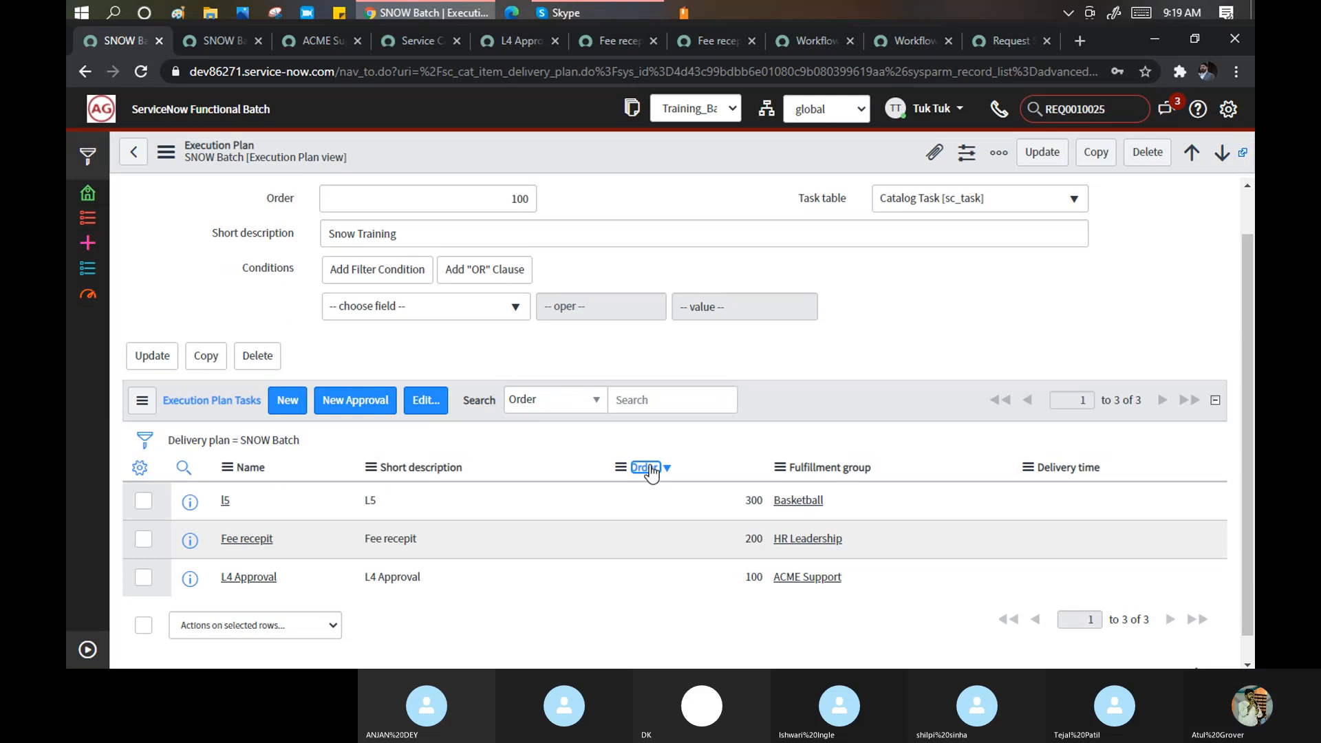
click(647, 468)
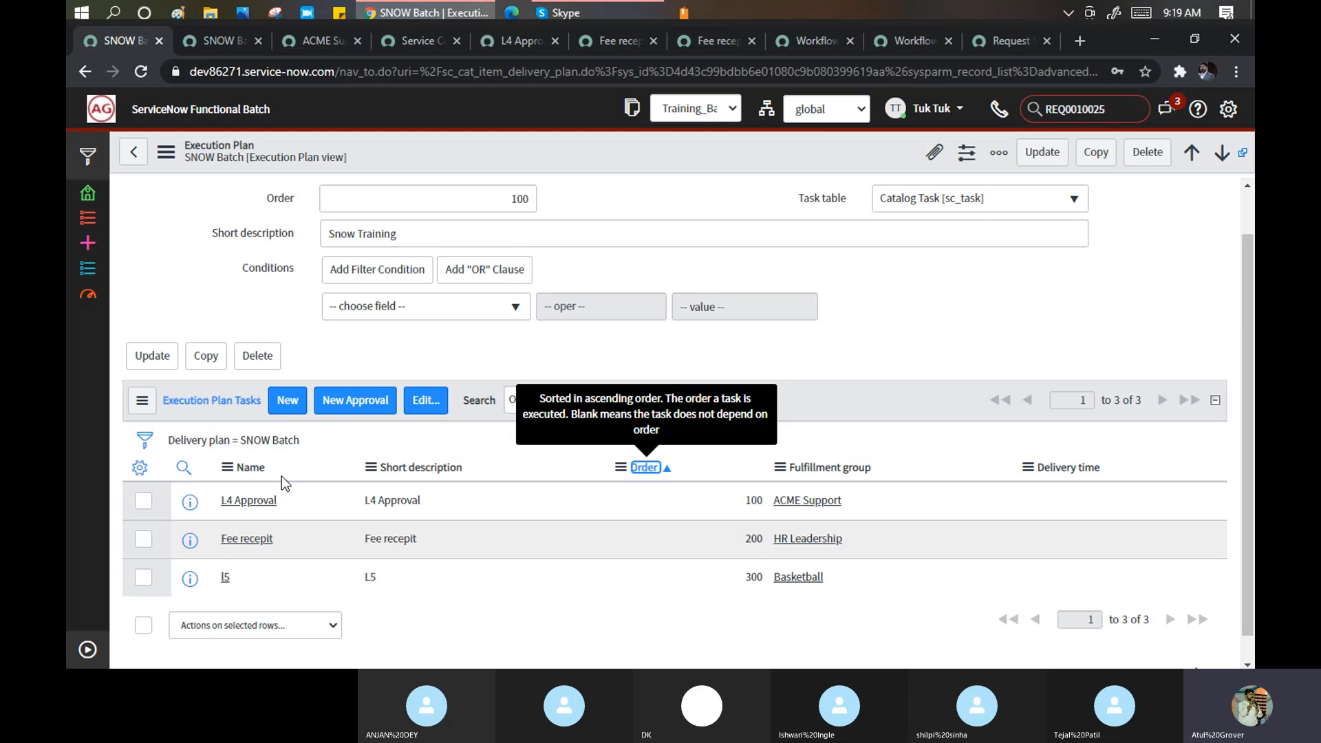
click(387, 347)
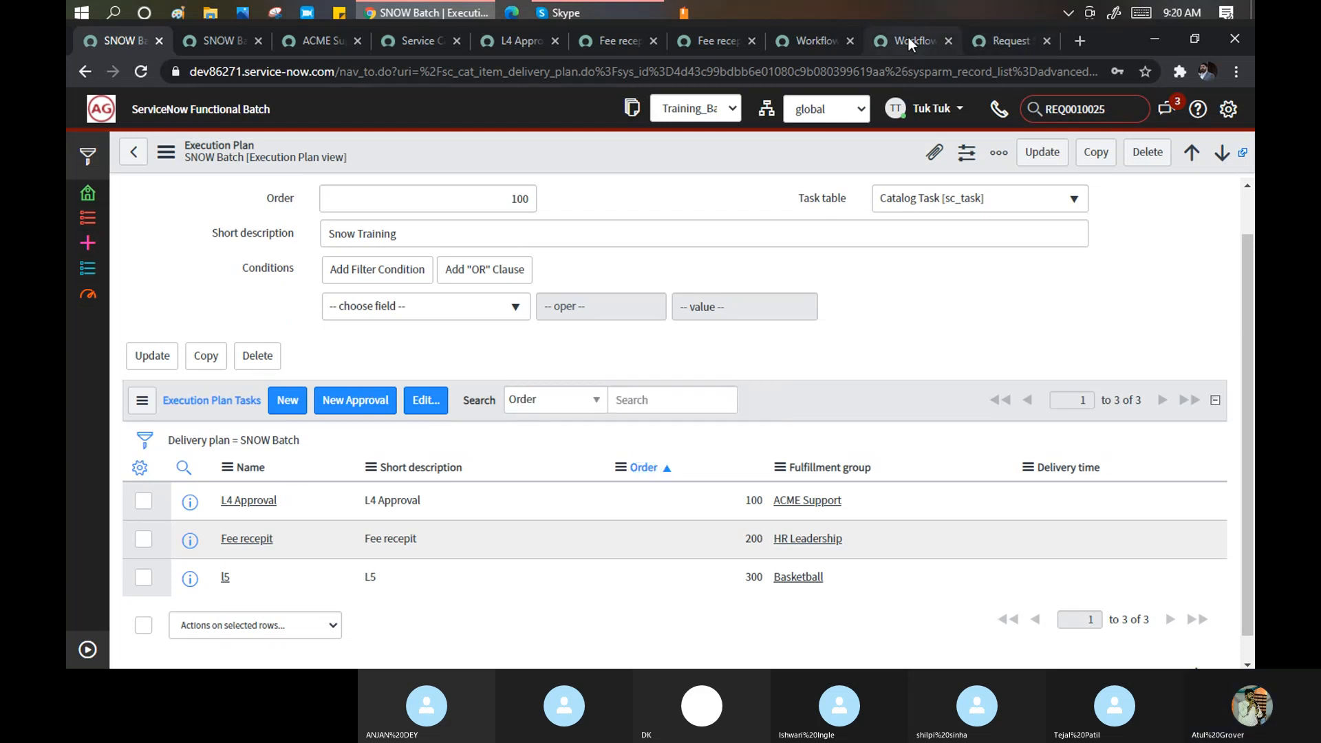
Switch to the open Service Catalog terms documentation and read the definitions of Execution Plan Tasks and Fulfillment Groups.
click(1017, 42)
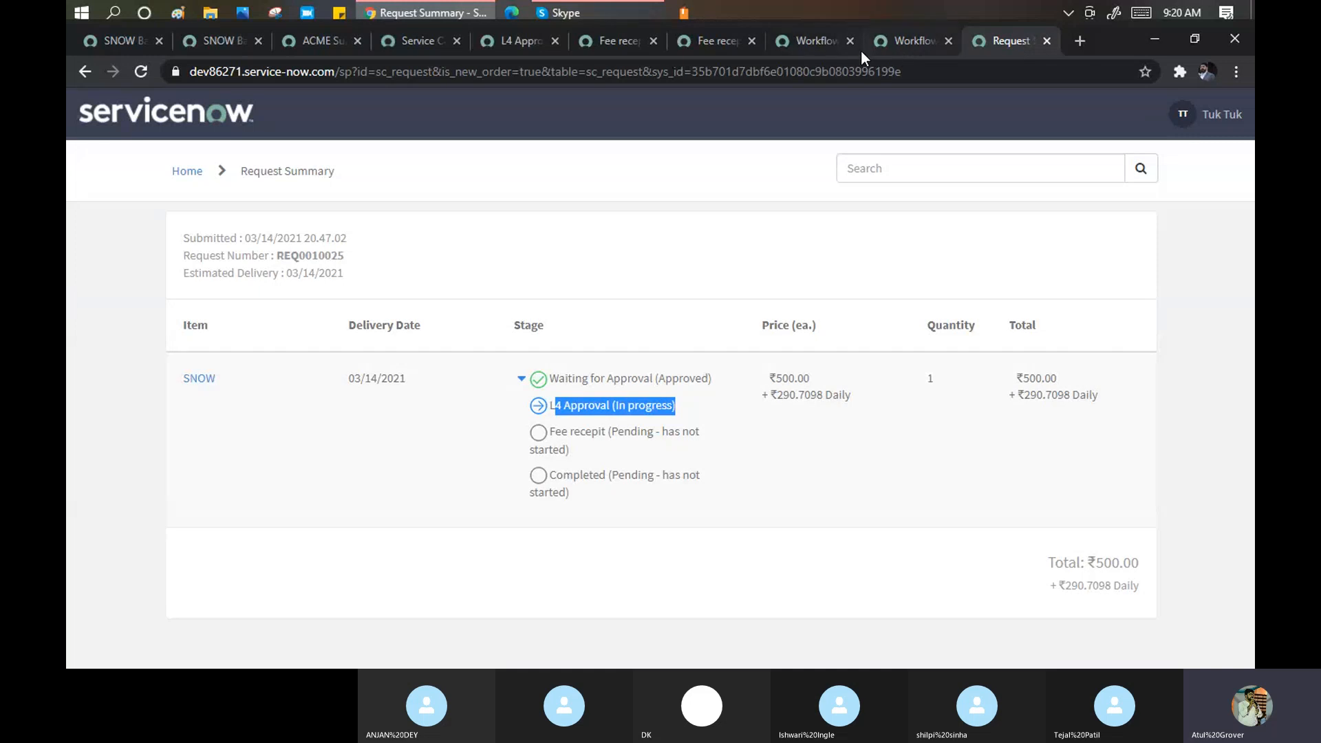
click(820, 42)
click(711, 43)
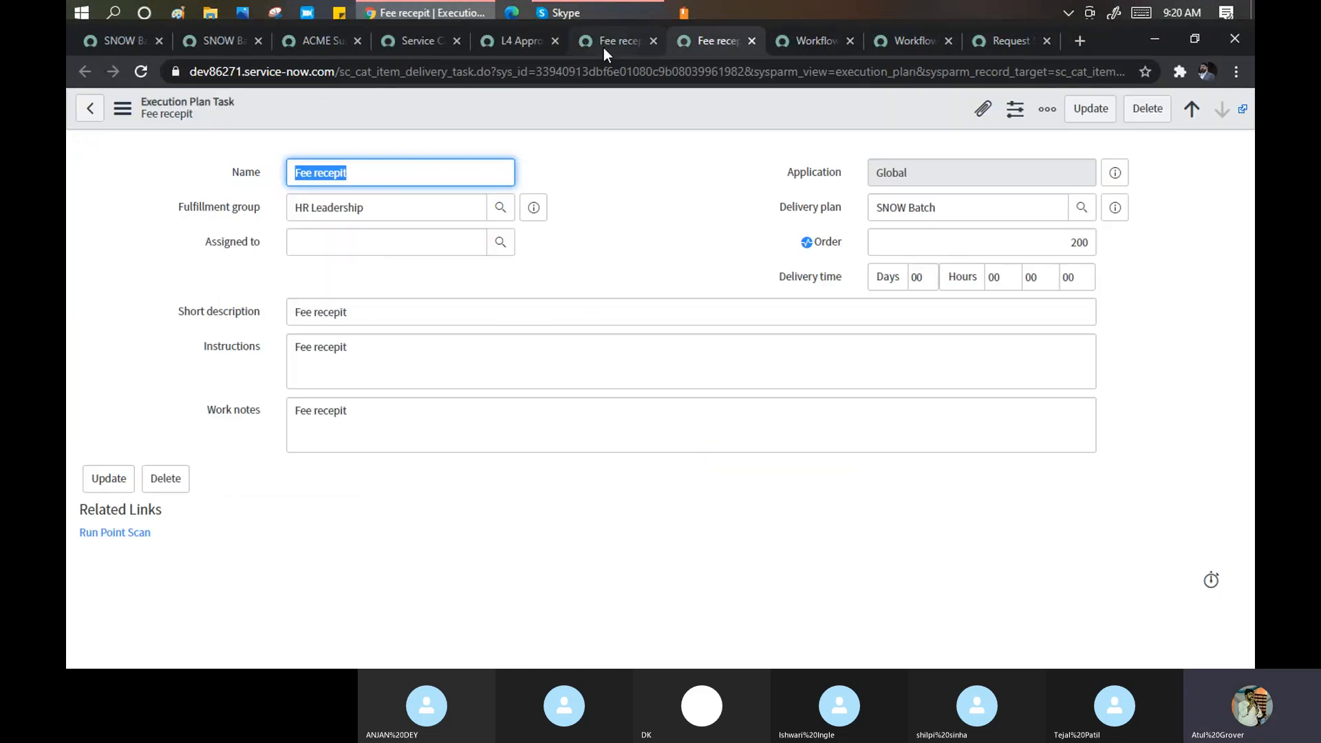
click(600, 43)
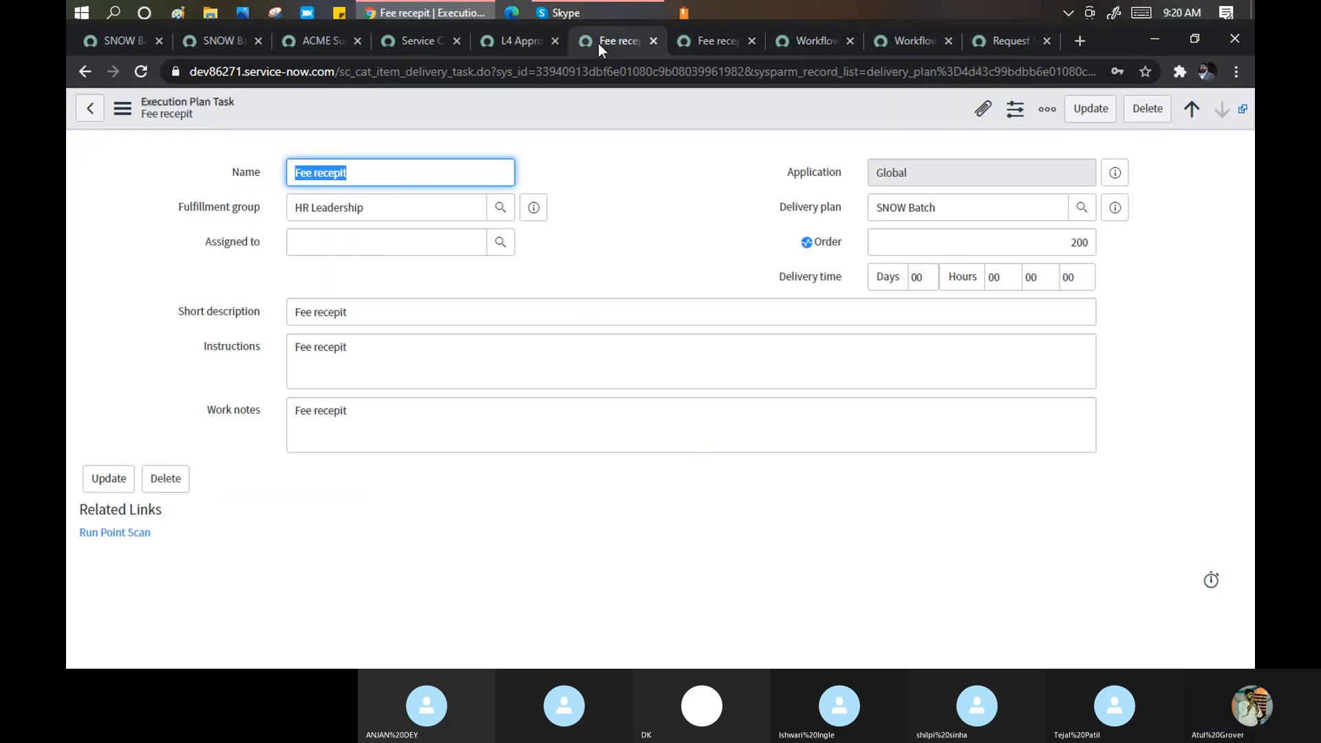
click(226, 46)
click(292, 40)
click(418, 38)
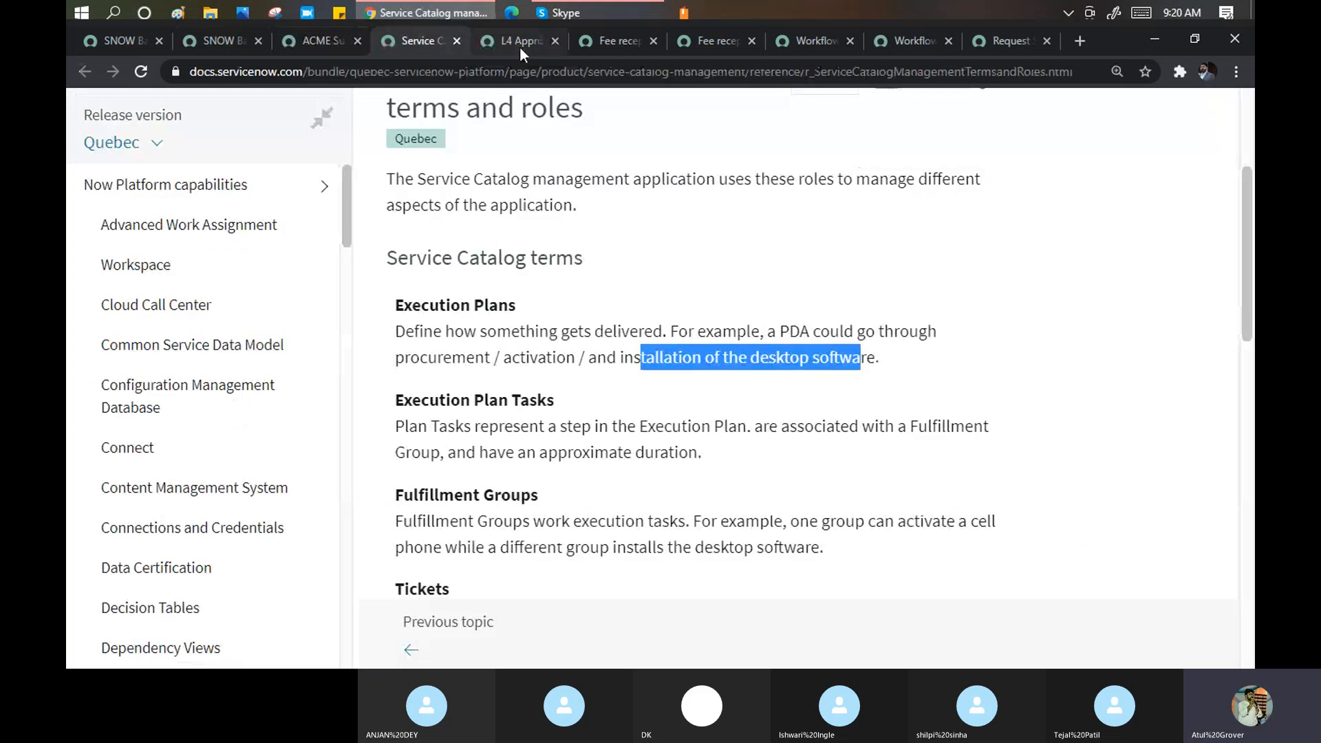
scroll(622, 259, down, 3)
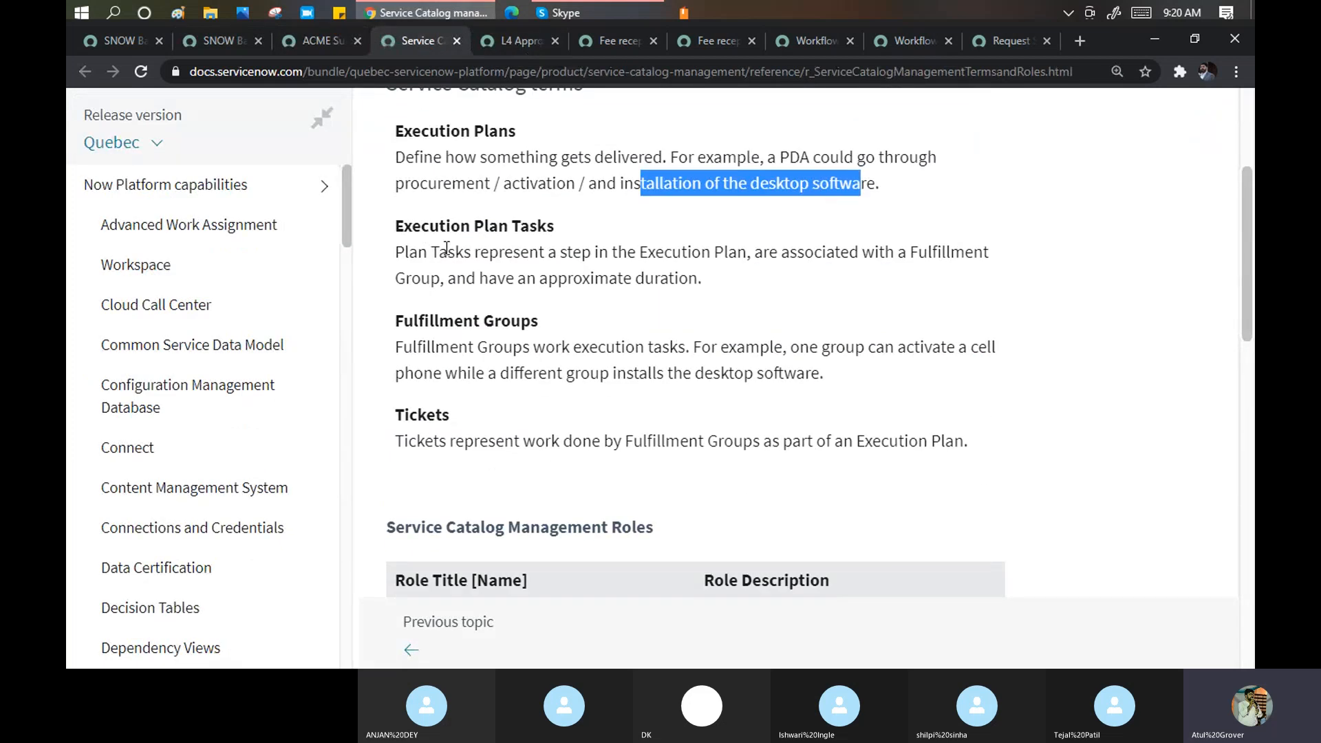
drag(446, 248, 751, 253)
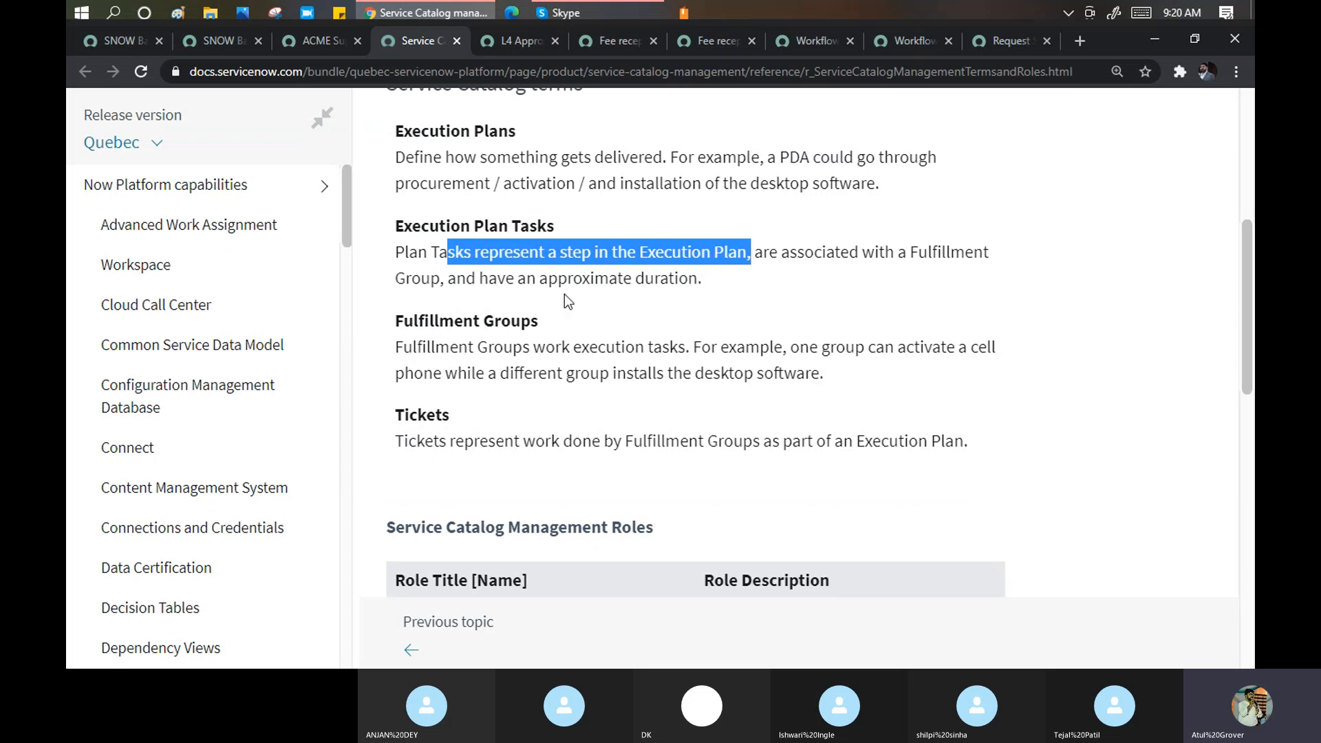
drag(476, 281, 709, 292)
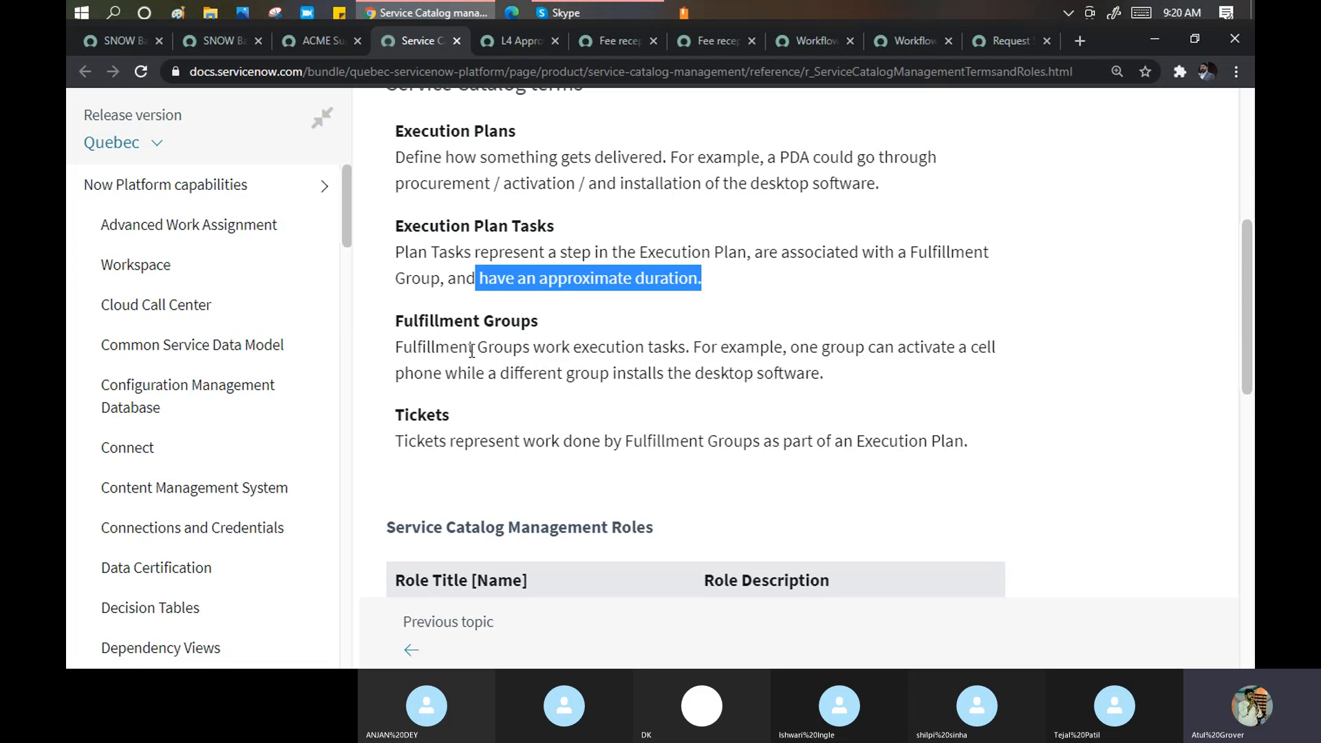
drag(415, 347, 687, 346)
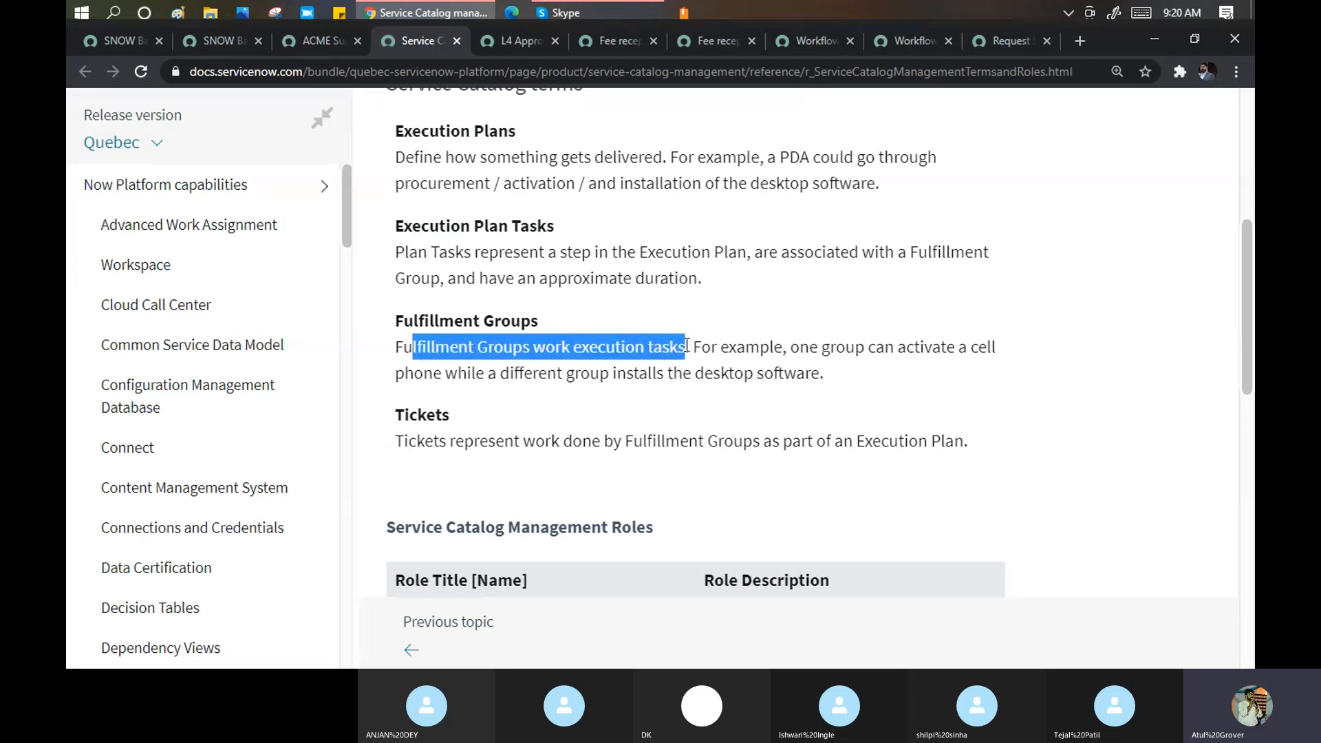
drag(845, 347, 986, 354)
drag(488, 375, 813, 377)
Review the Service Catalog Management Roles table through to the end of the documentation page.
scroll(749, 316, down, 6)
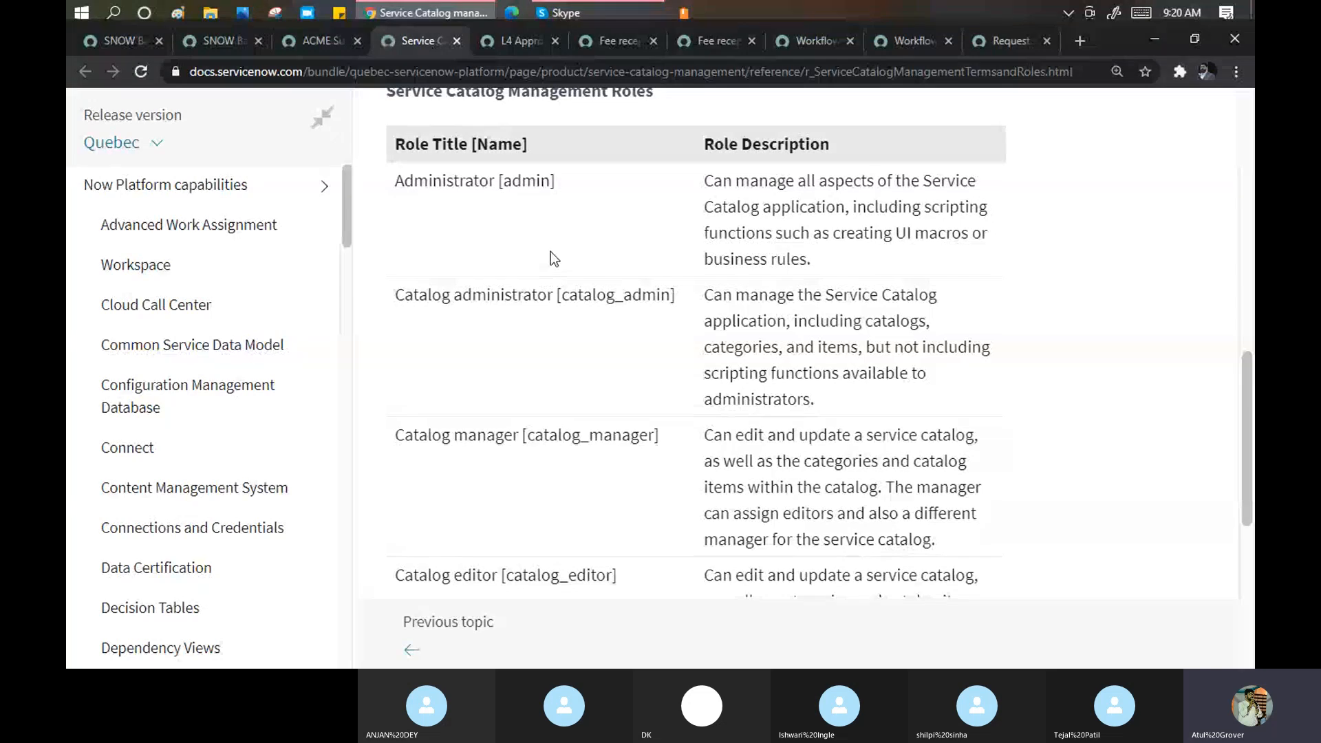
scroll(550, 252, down, 4)
scroll(550, 256, down, 3)
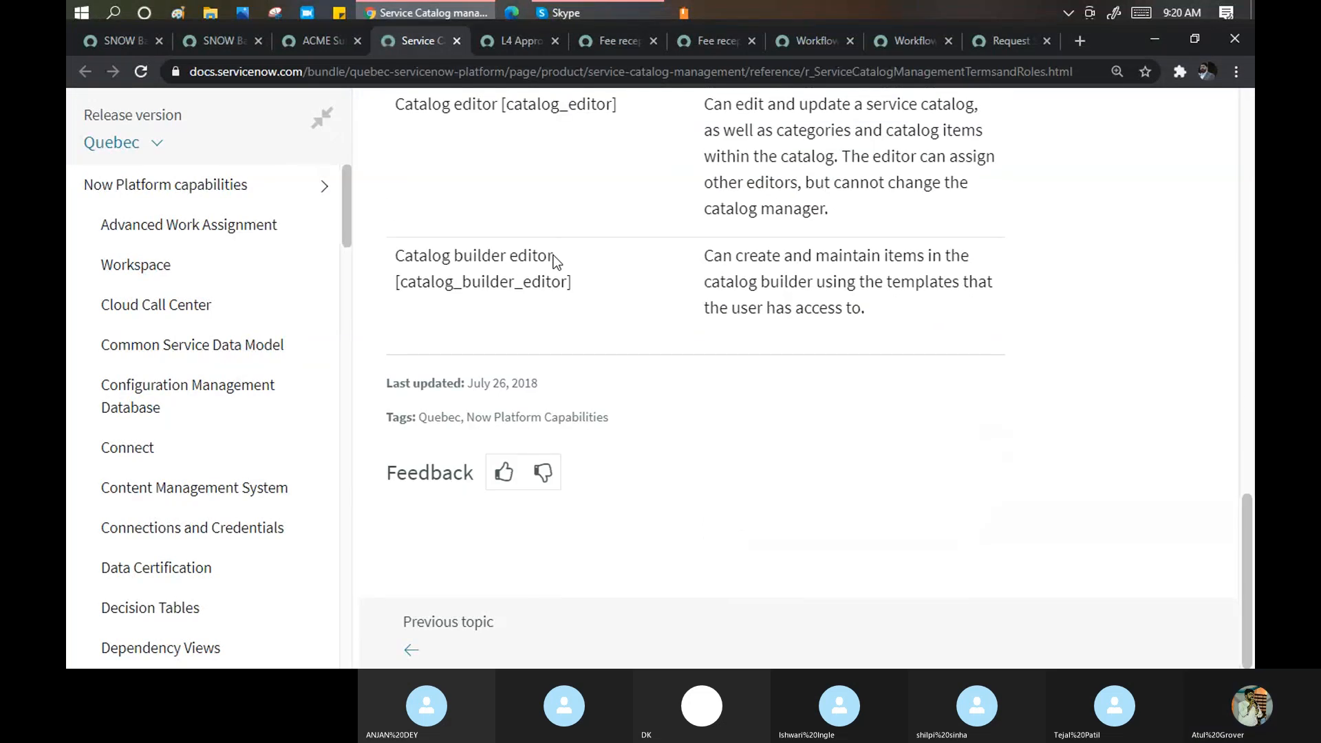
scroll(556, 256, up, 10)
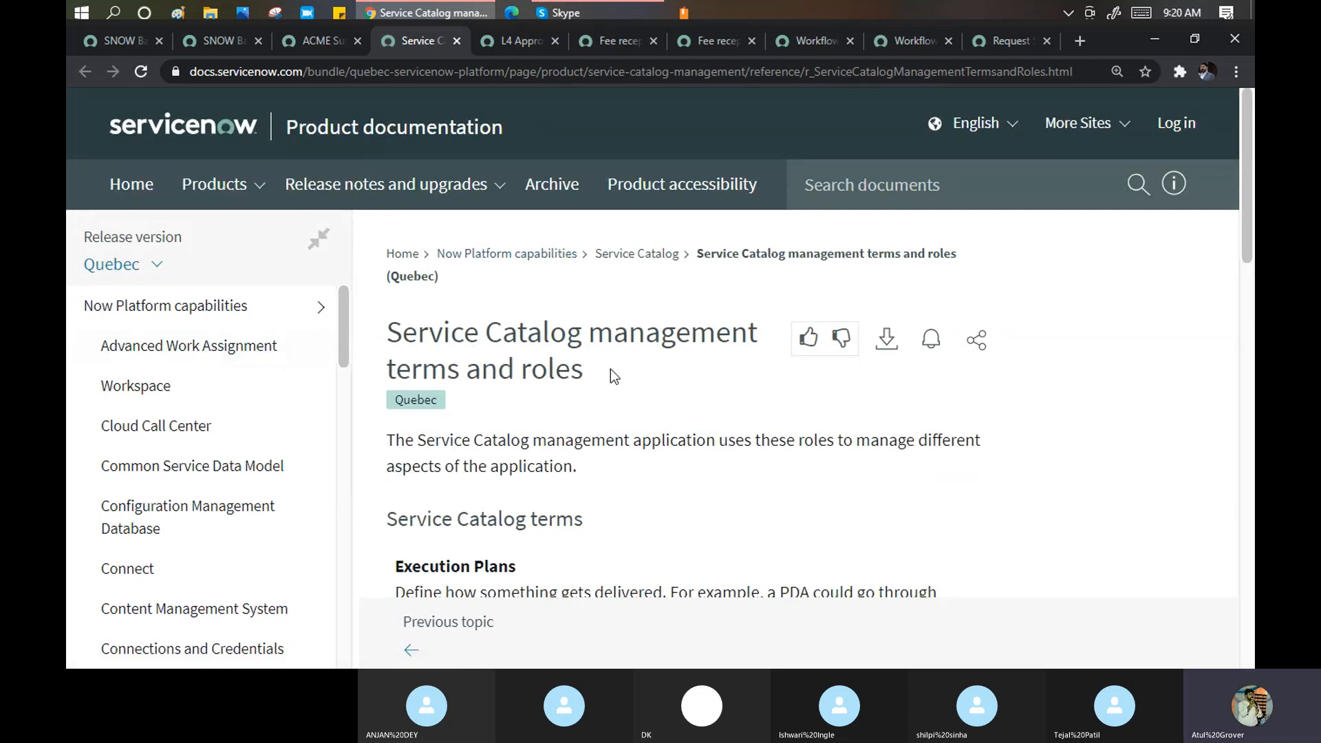
scroll(647, 385, down, 10)
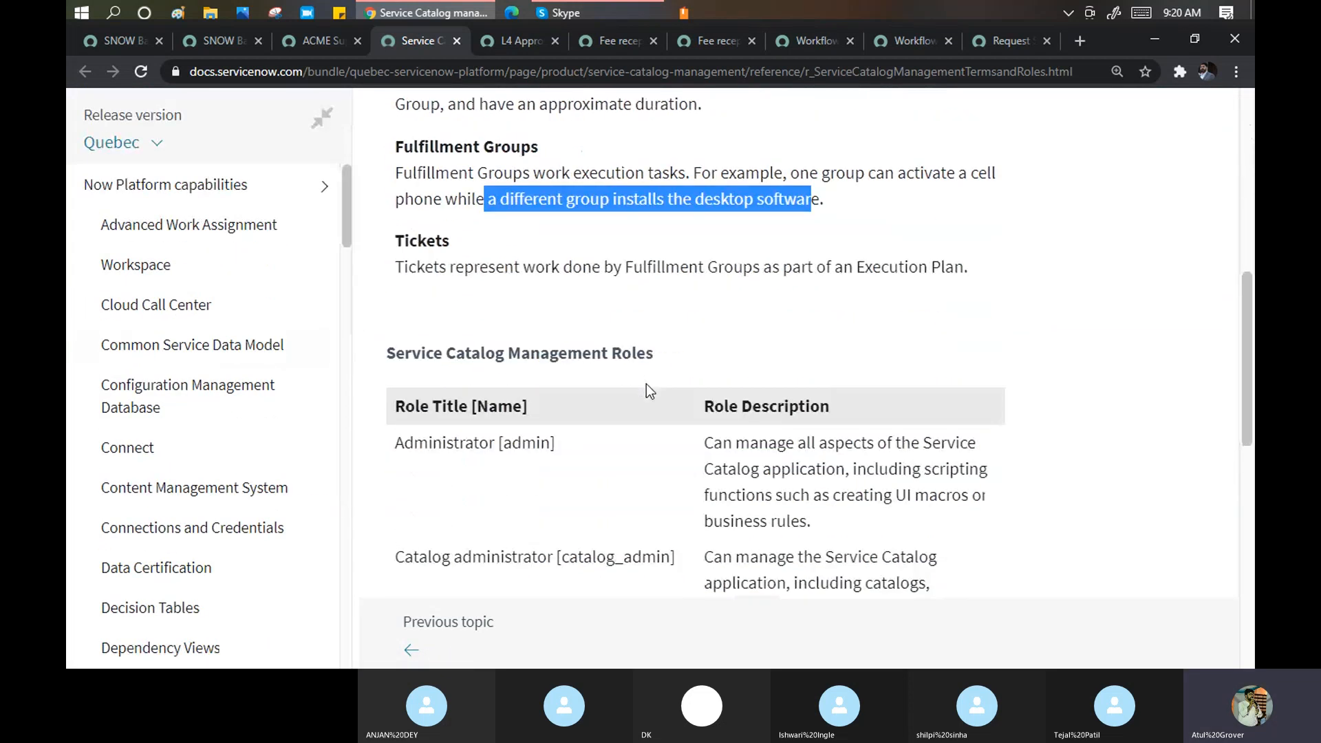
scroll(646, 386, down, 8)
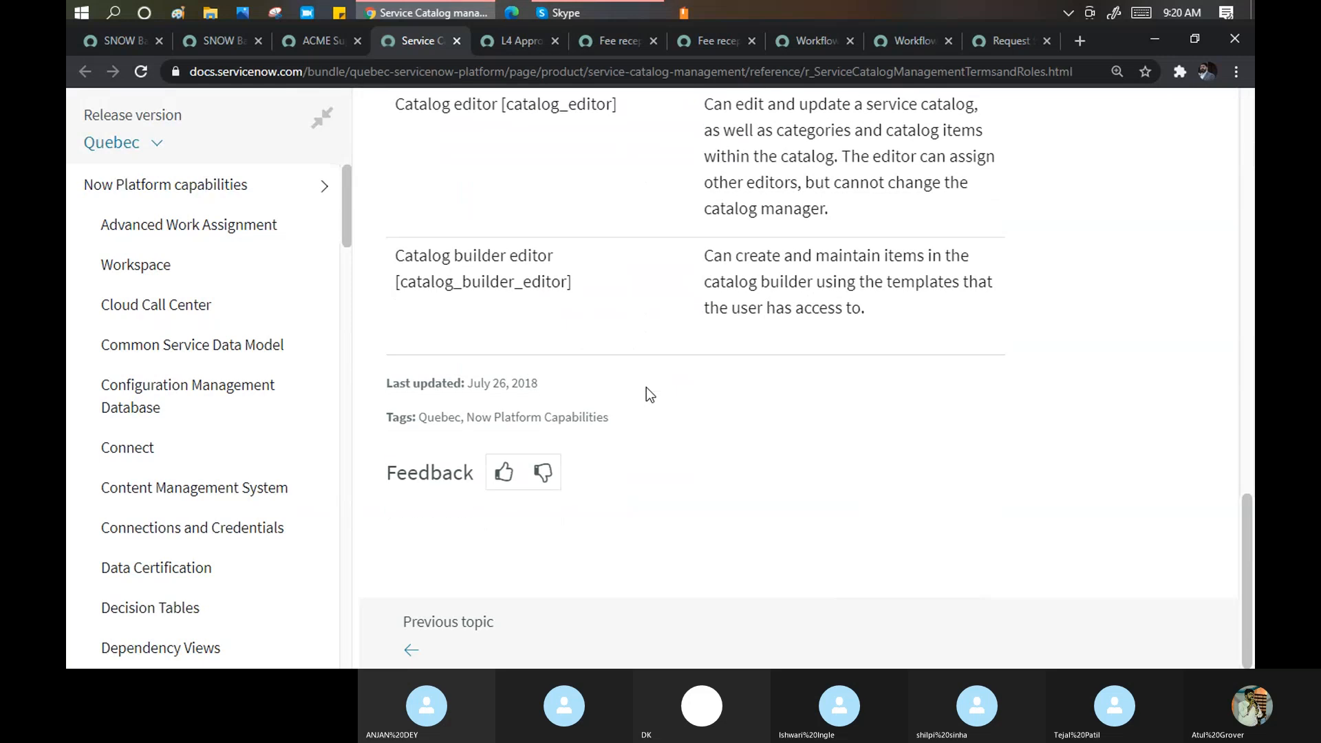
Search Google in a new tab for "execution plan not showing the approval".
click(1079, 41)
text(cee)
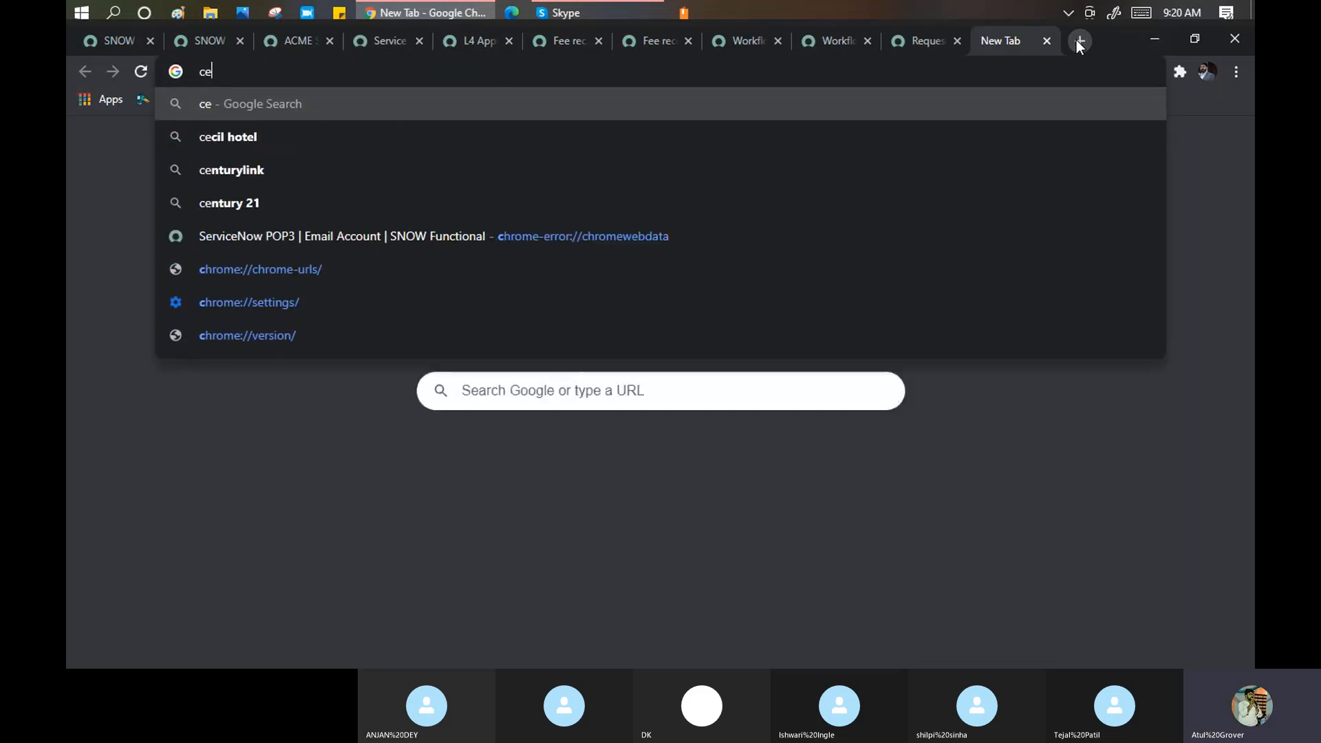
key(BackSpace)
key(BackSpace)
key(BackSpace)
text(ex)
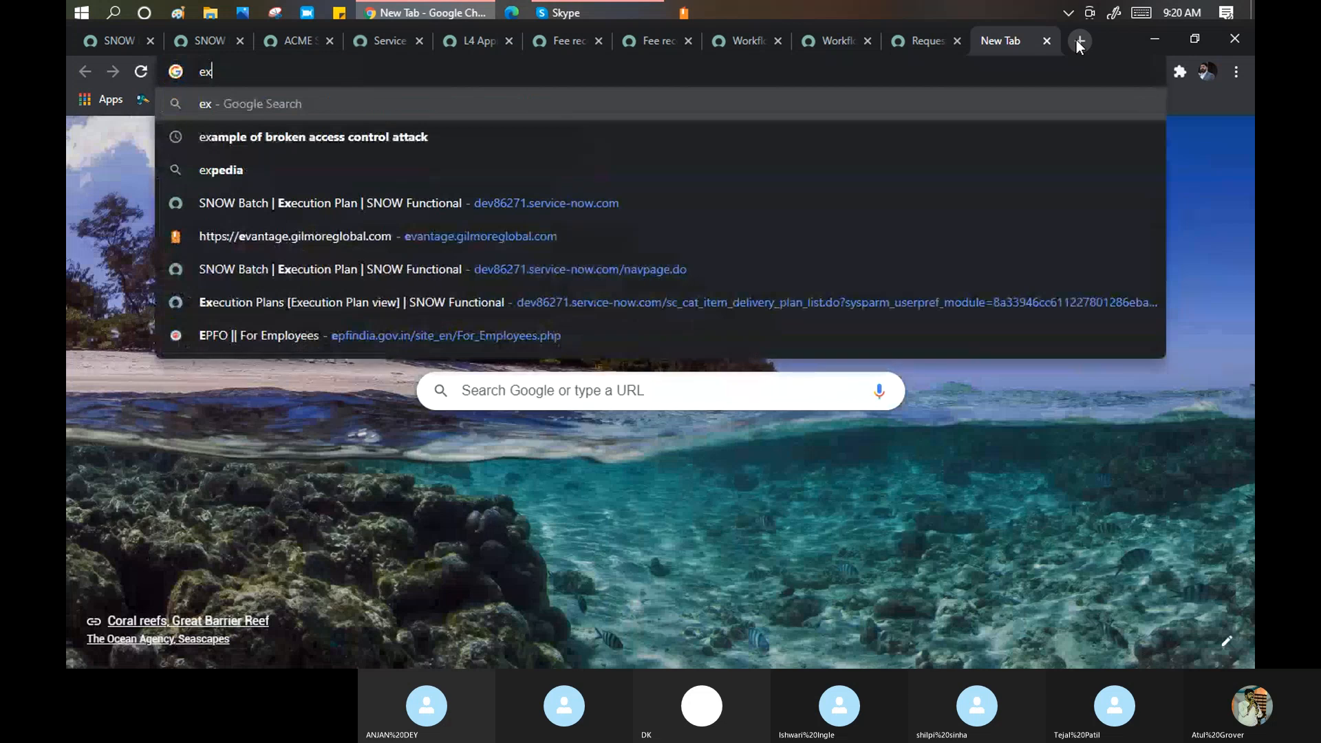
text(ecution pla)
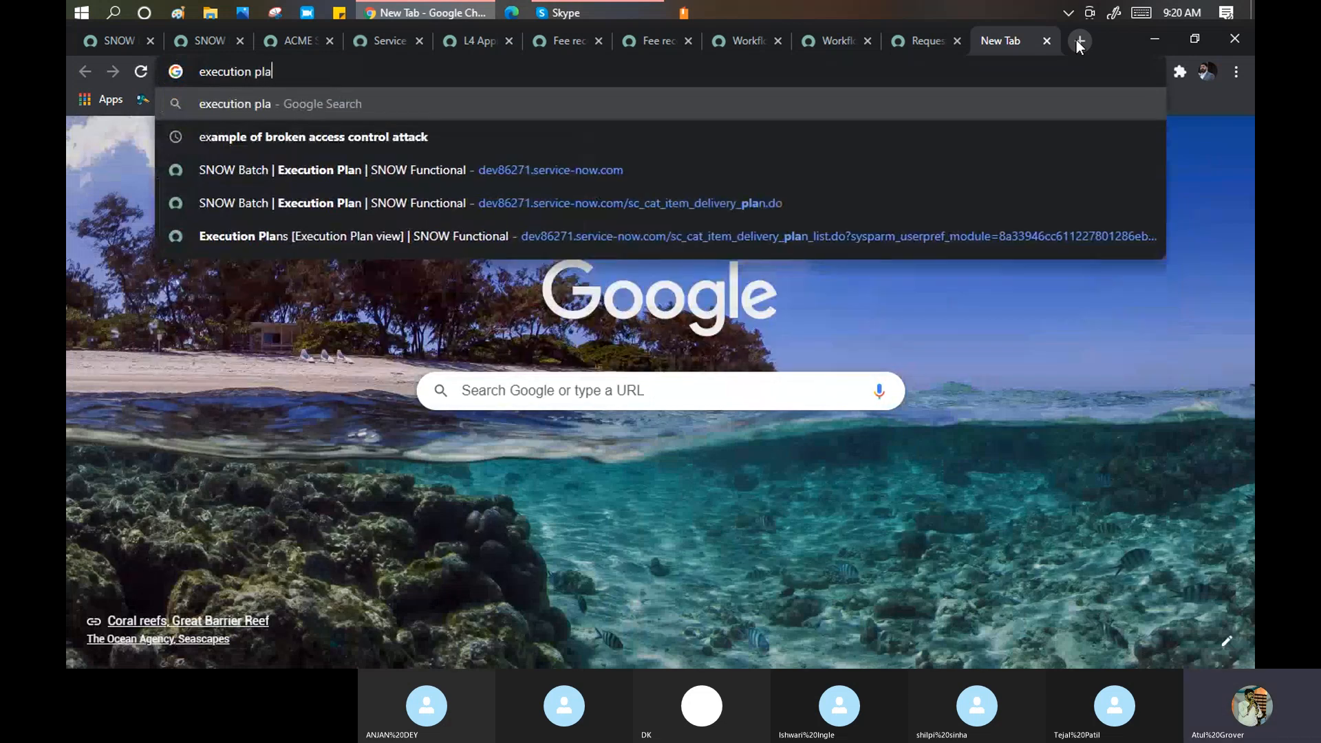
text(n not showing the apro)
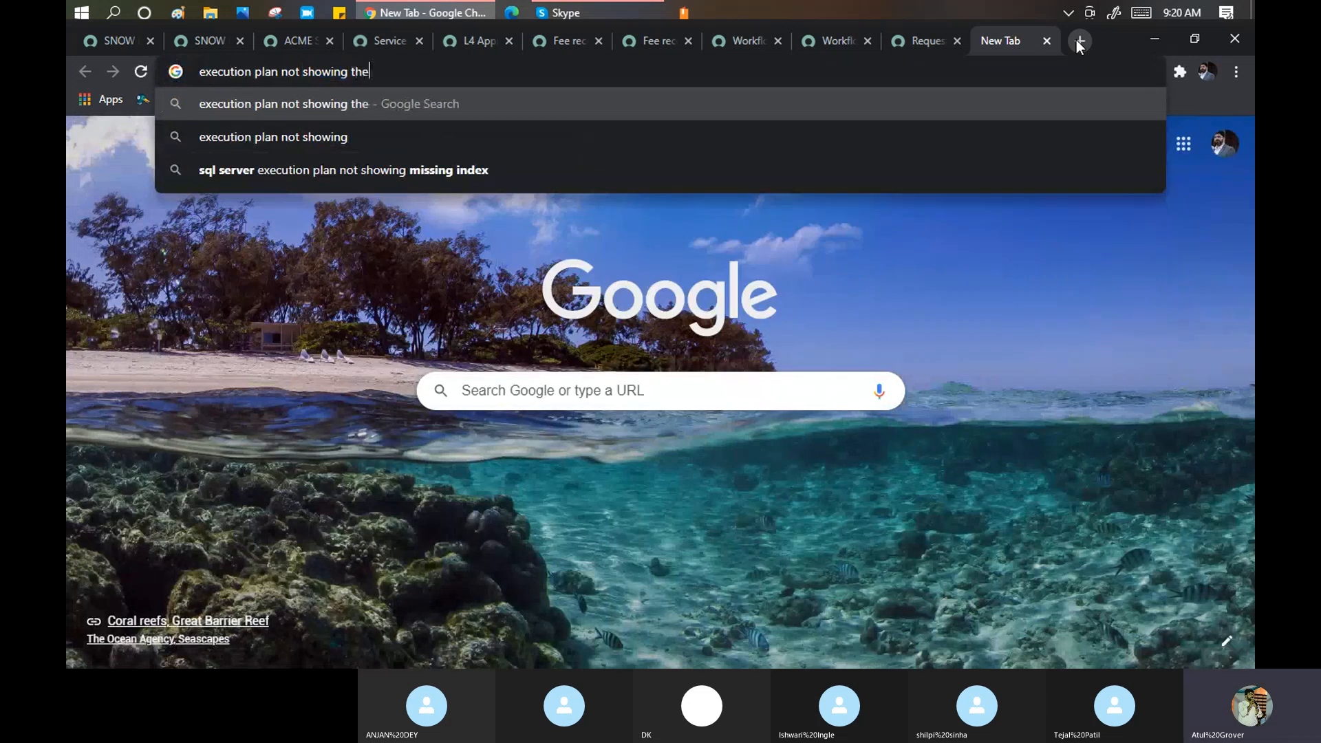
key(BackSpace)
key(BackSpace)
key(BackSpace)
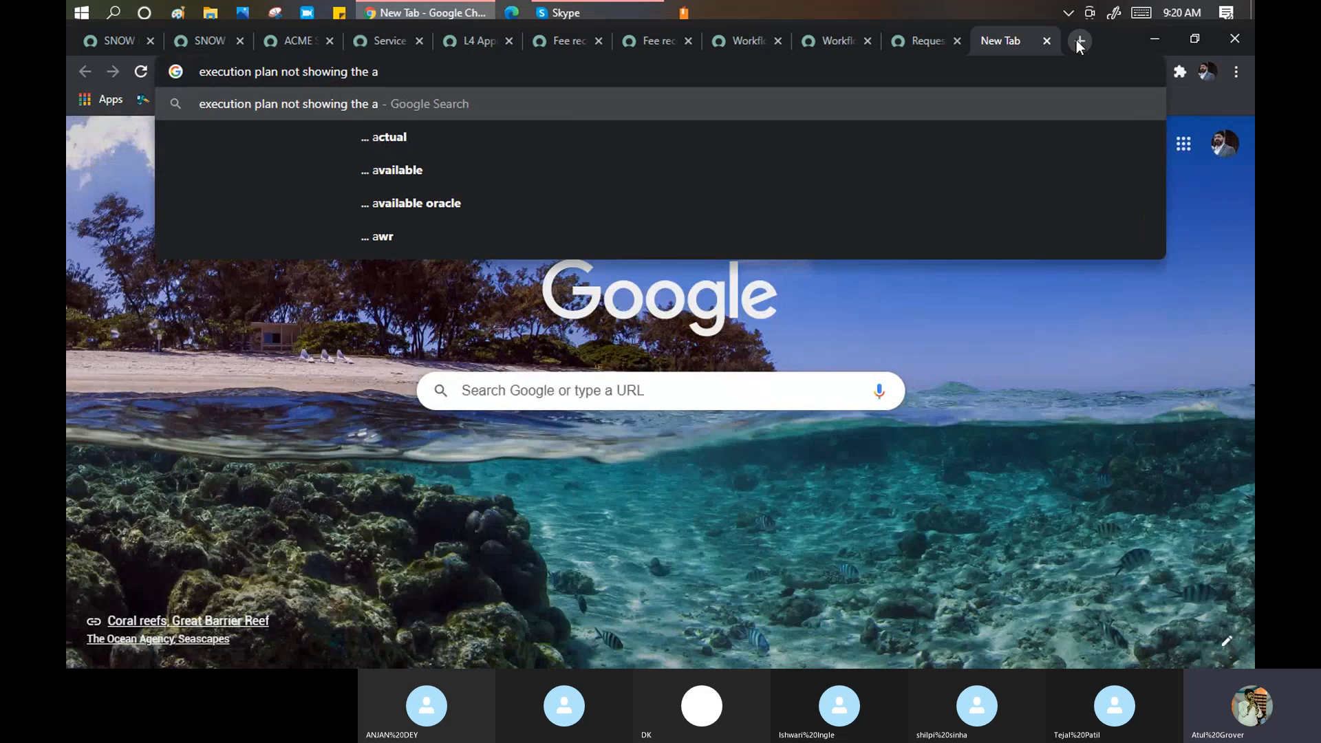
text(pproval)
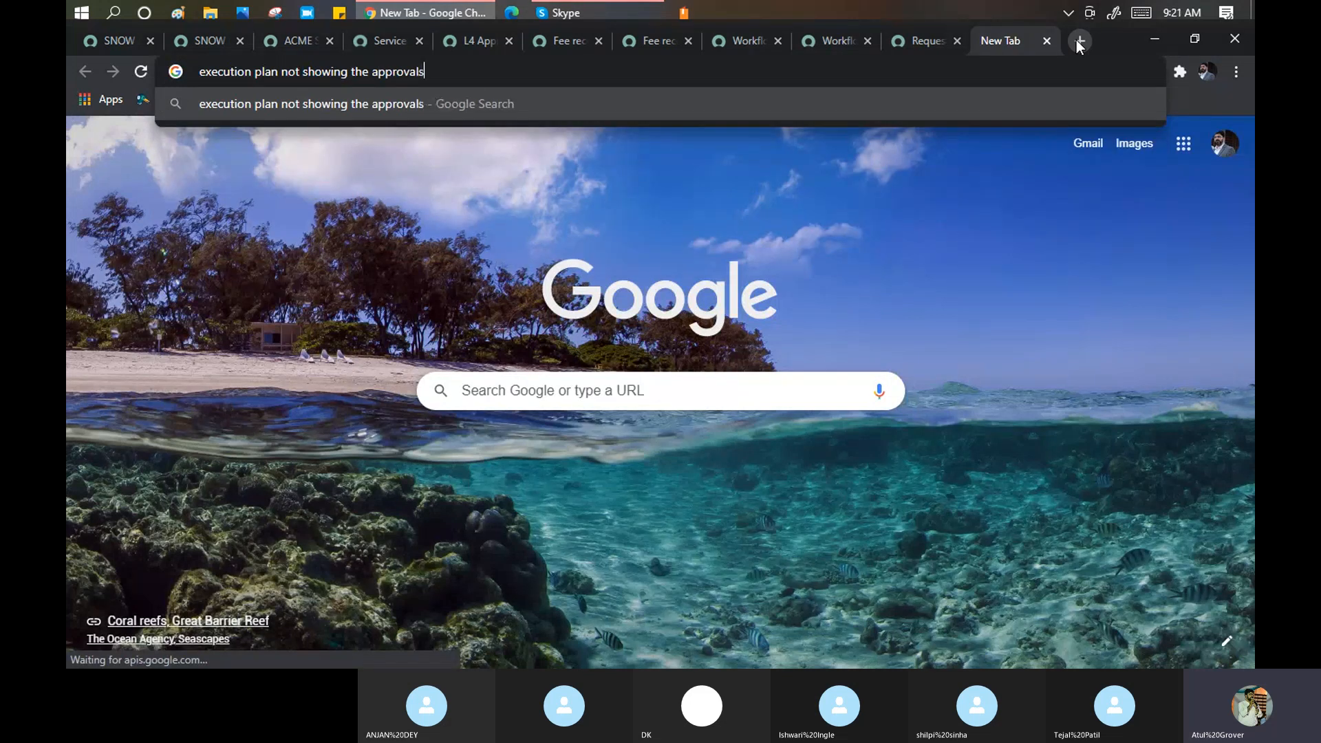
key(Return)
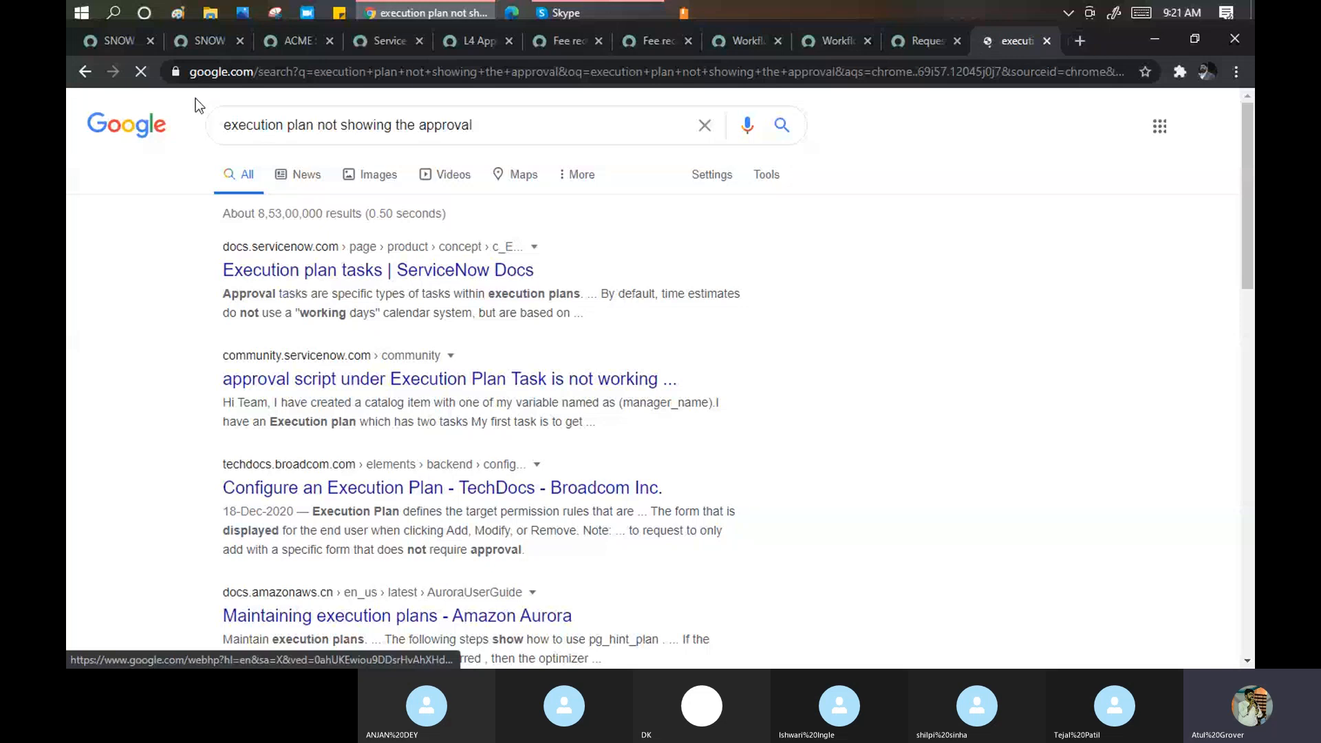
drag(475, 125, 168, 147)
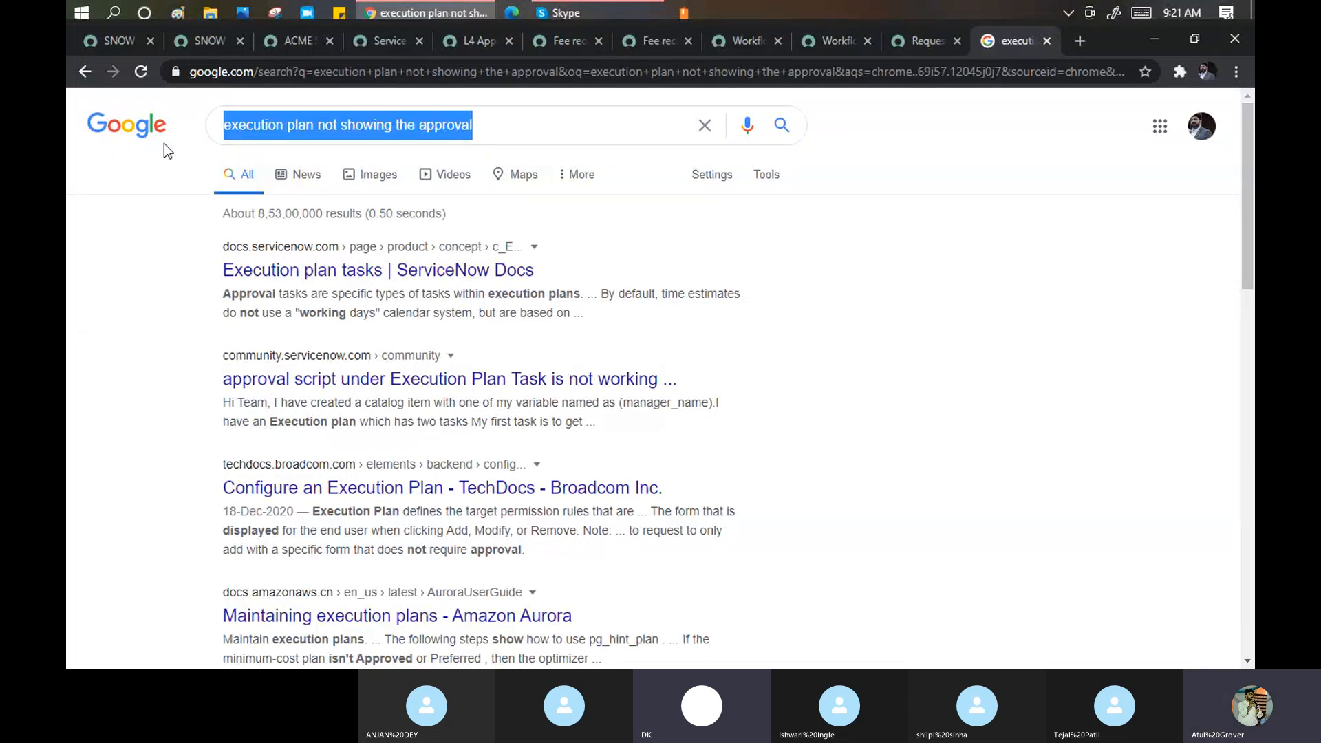
Return to the SNOW Batch execution plan and look through the available task tables, filtering them by "no".
click(107, 35)
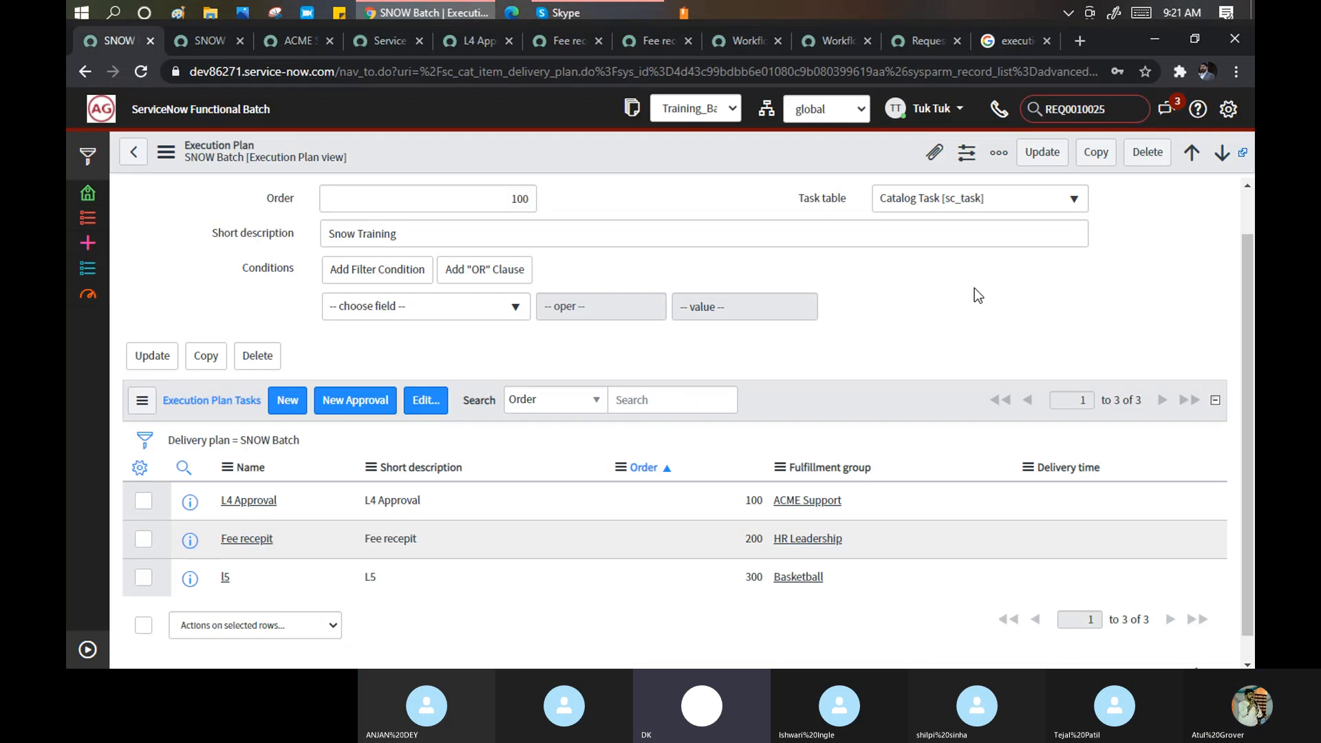
scroll(975, 287, up, 1)
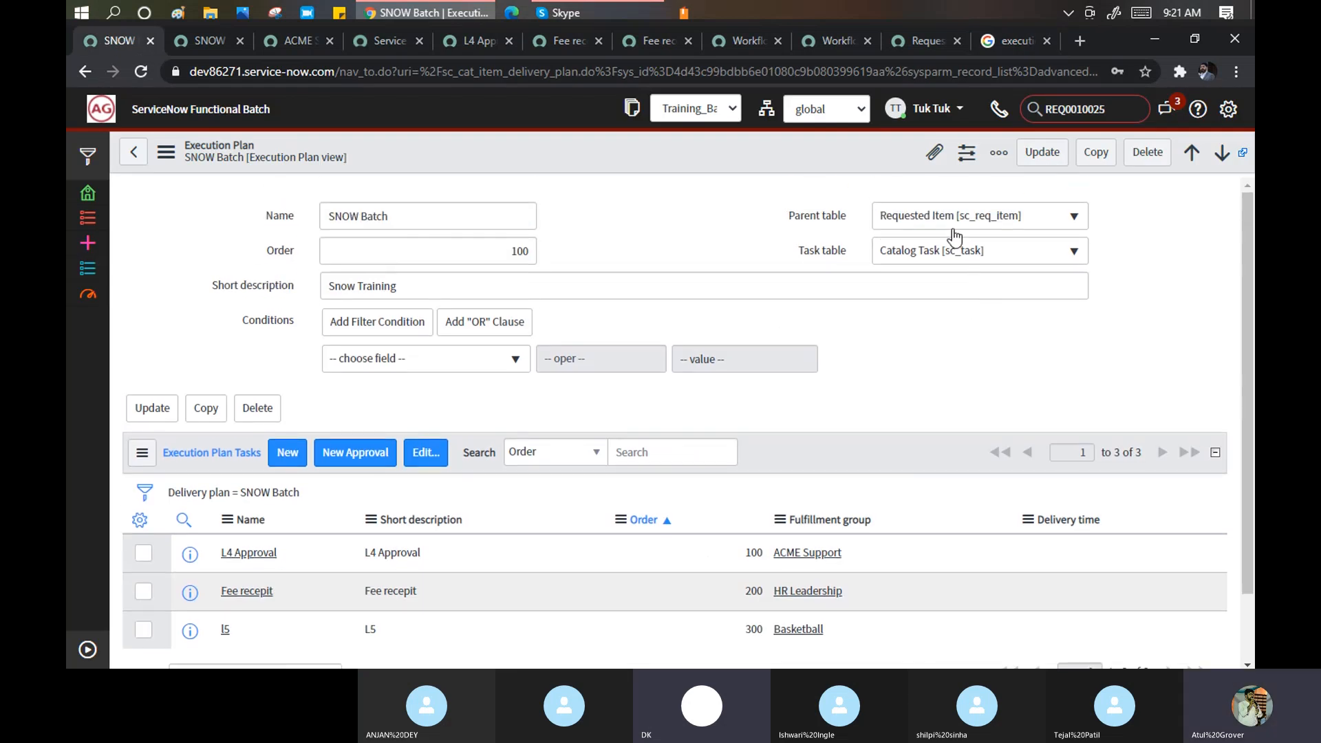
click(990, 252)
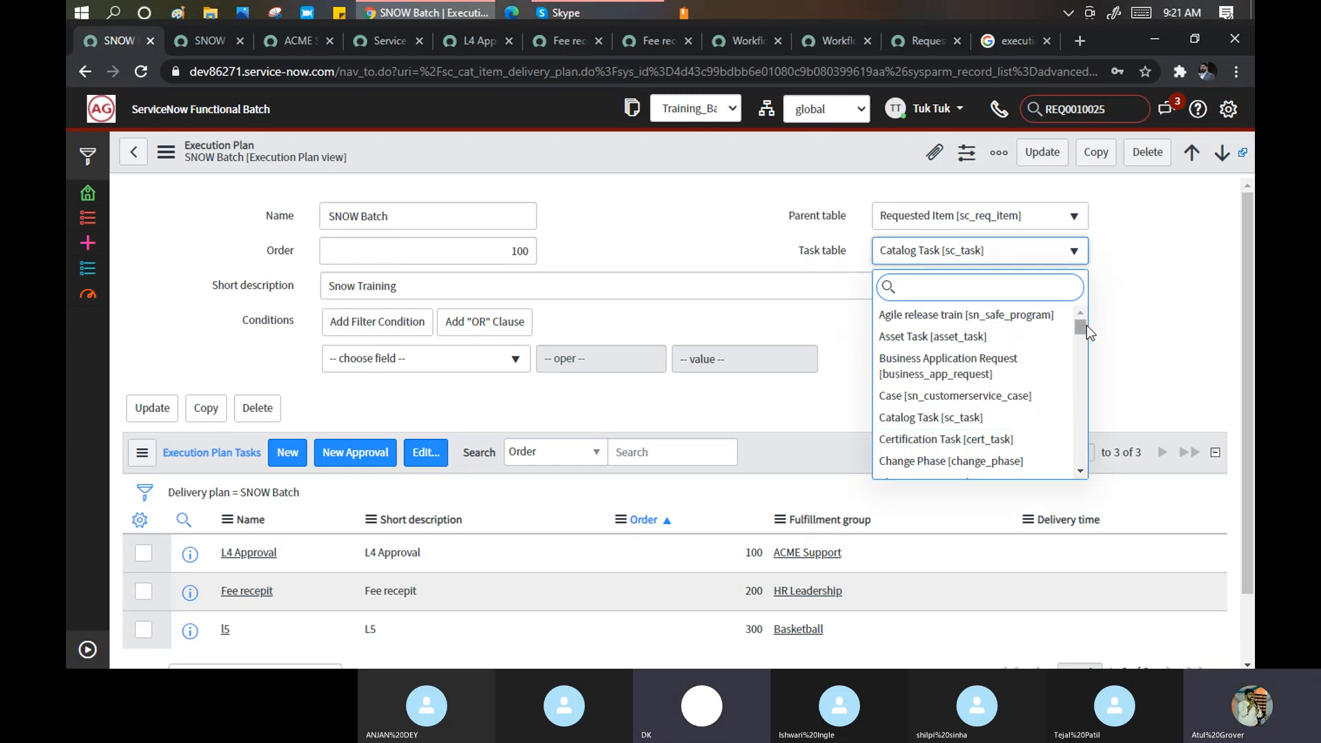
mouse_move(1081, 324)
mouse_down()
mouse_move(1097, 473)
mouse_move(1082, 313)
mouse_up()
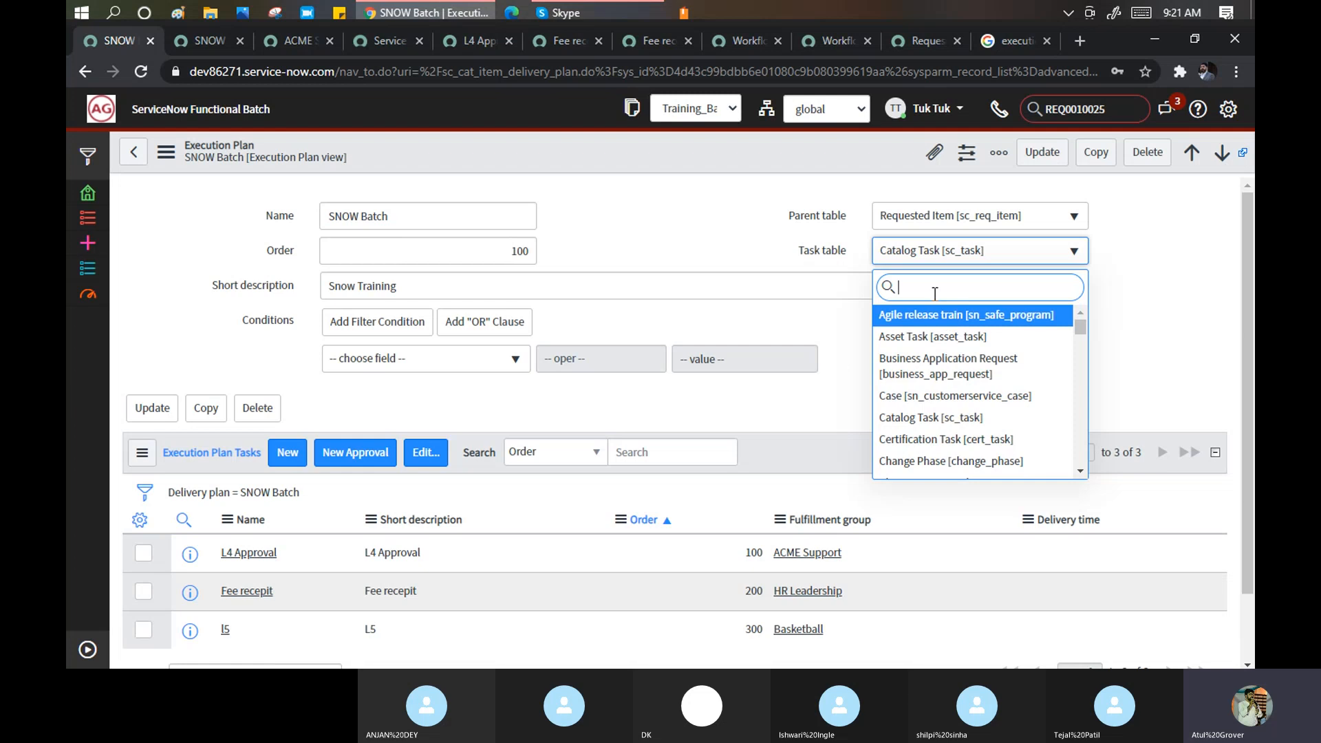
text(no)
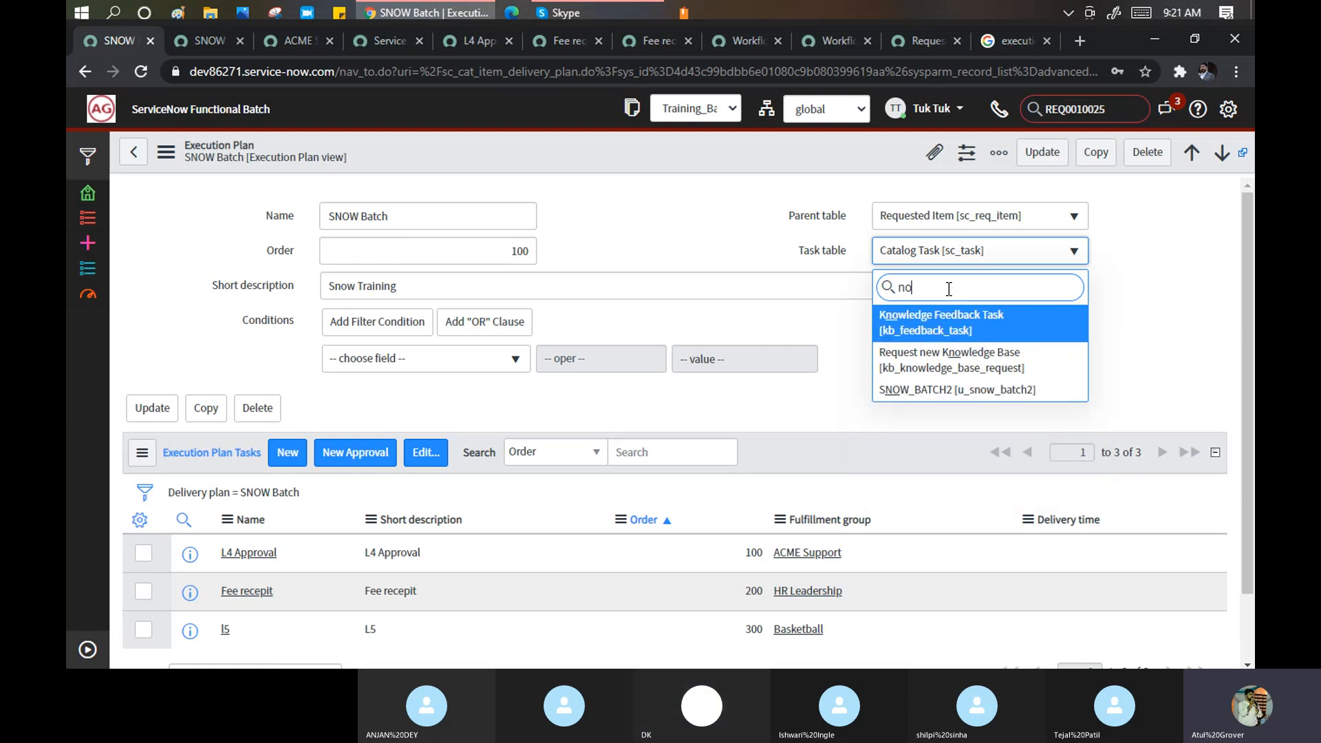
key(BackSpace)
key(BackSpace)
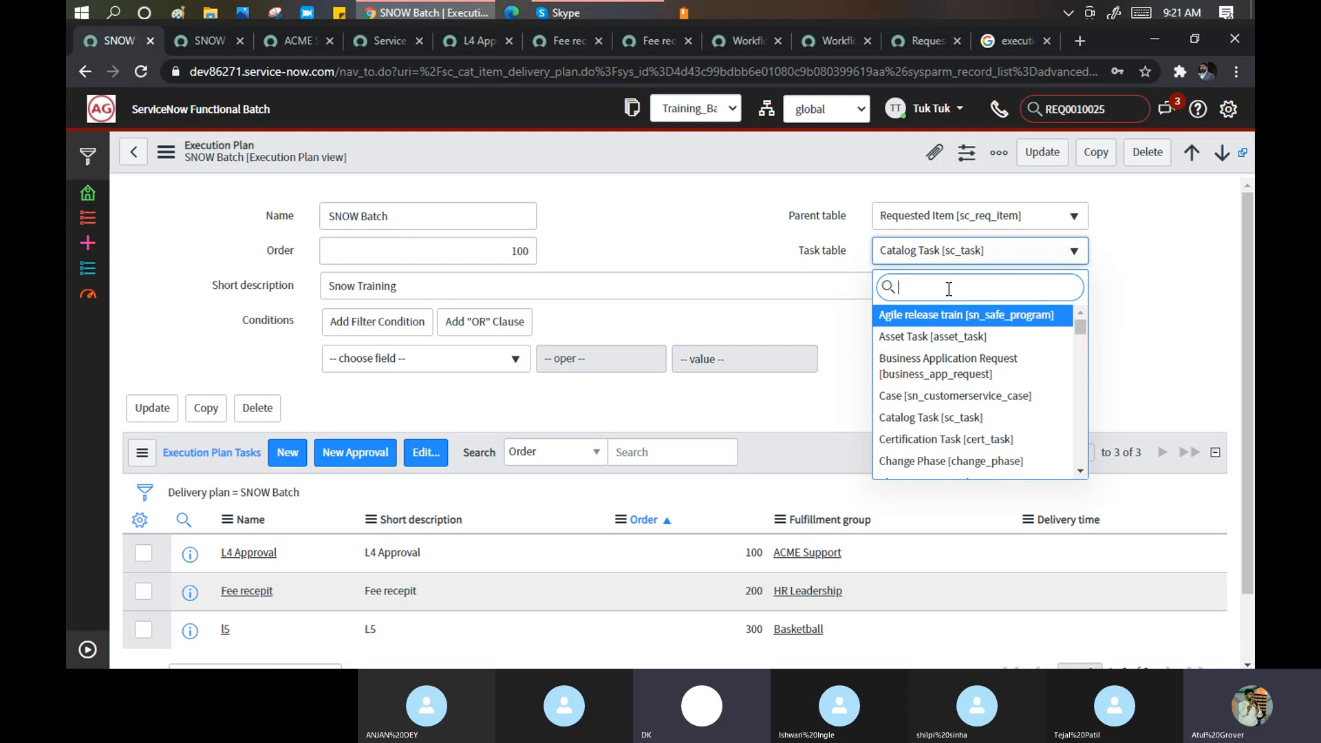
click(991, 222)
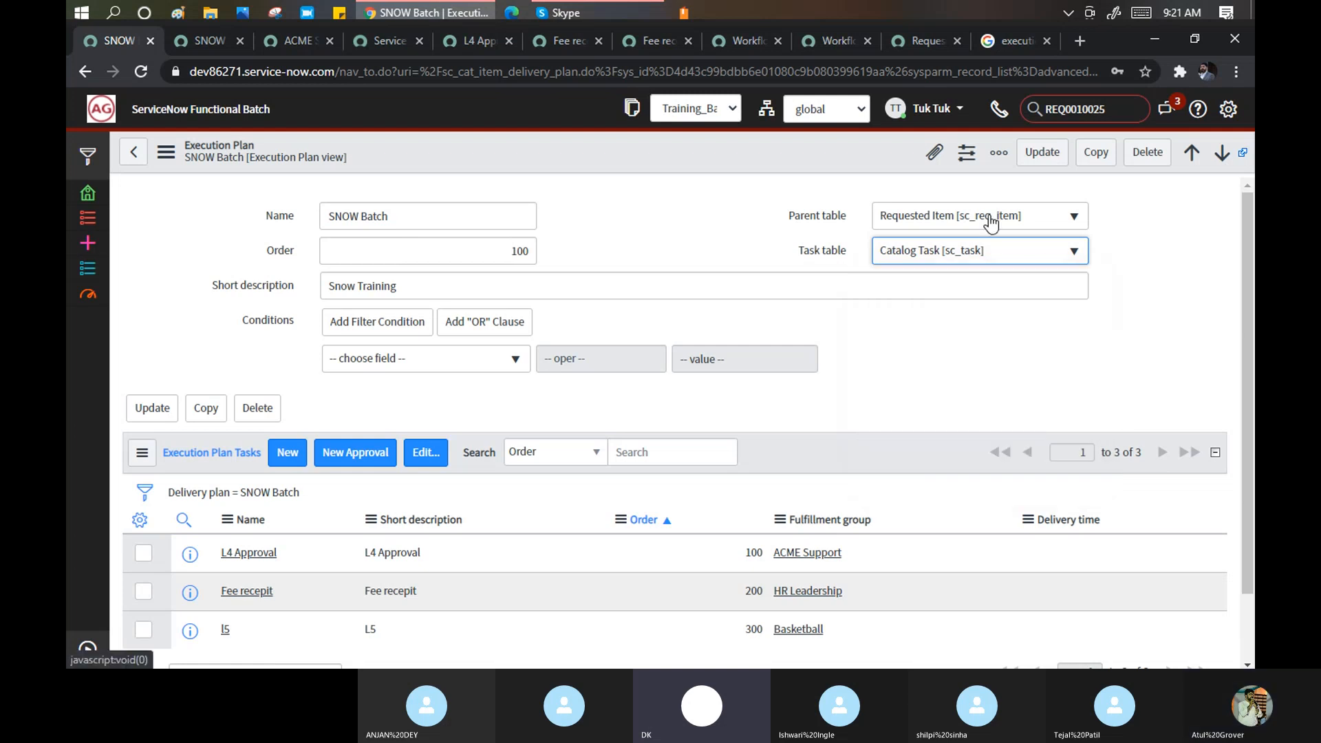
Set the execution plan's parent table to Request [sc_request].
click(991, 223)
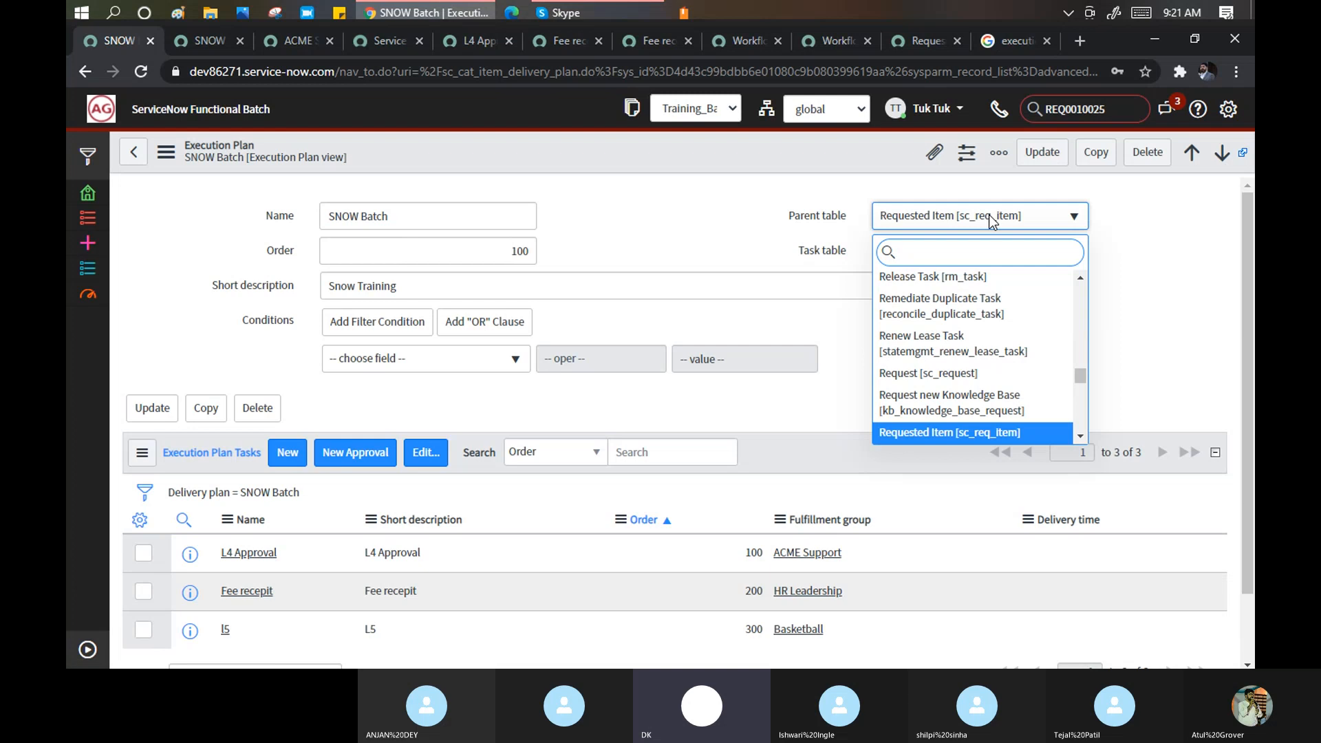
text(sc)
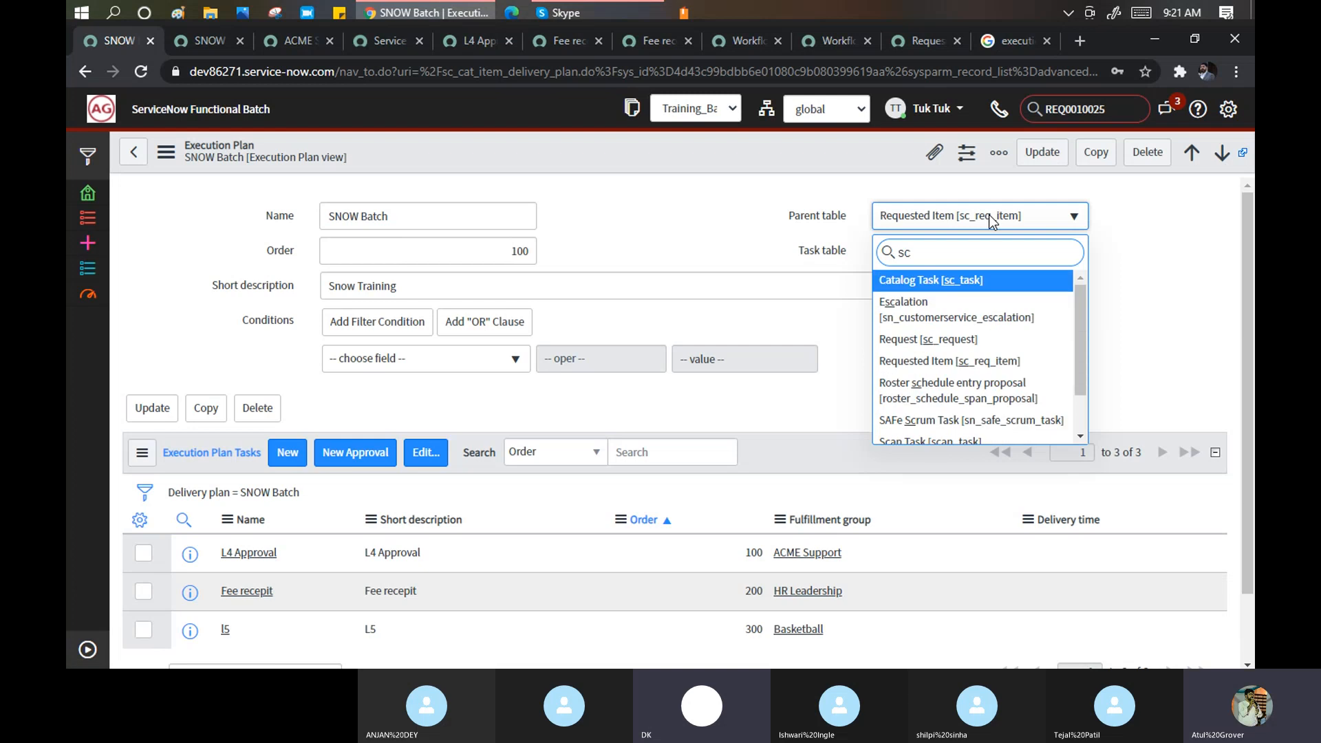
text(_req)
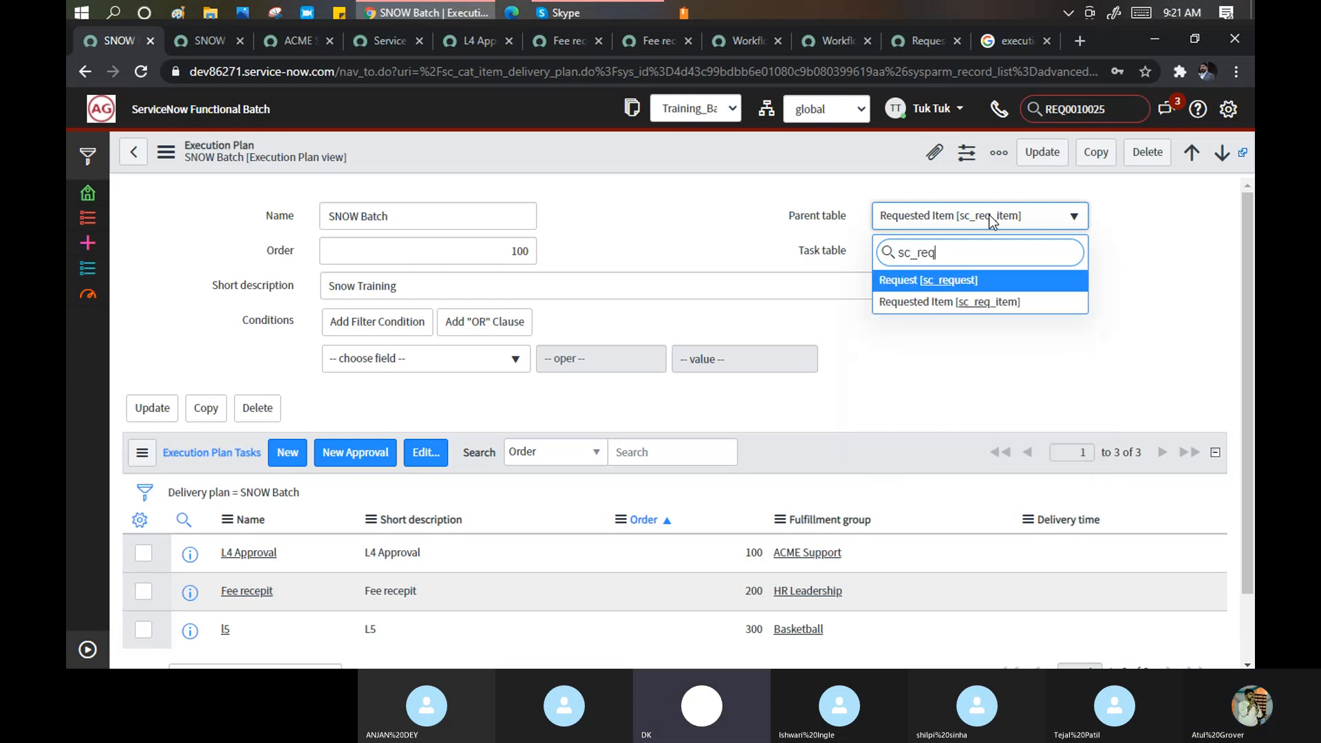
click(952, 282)
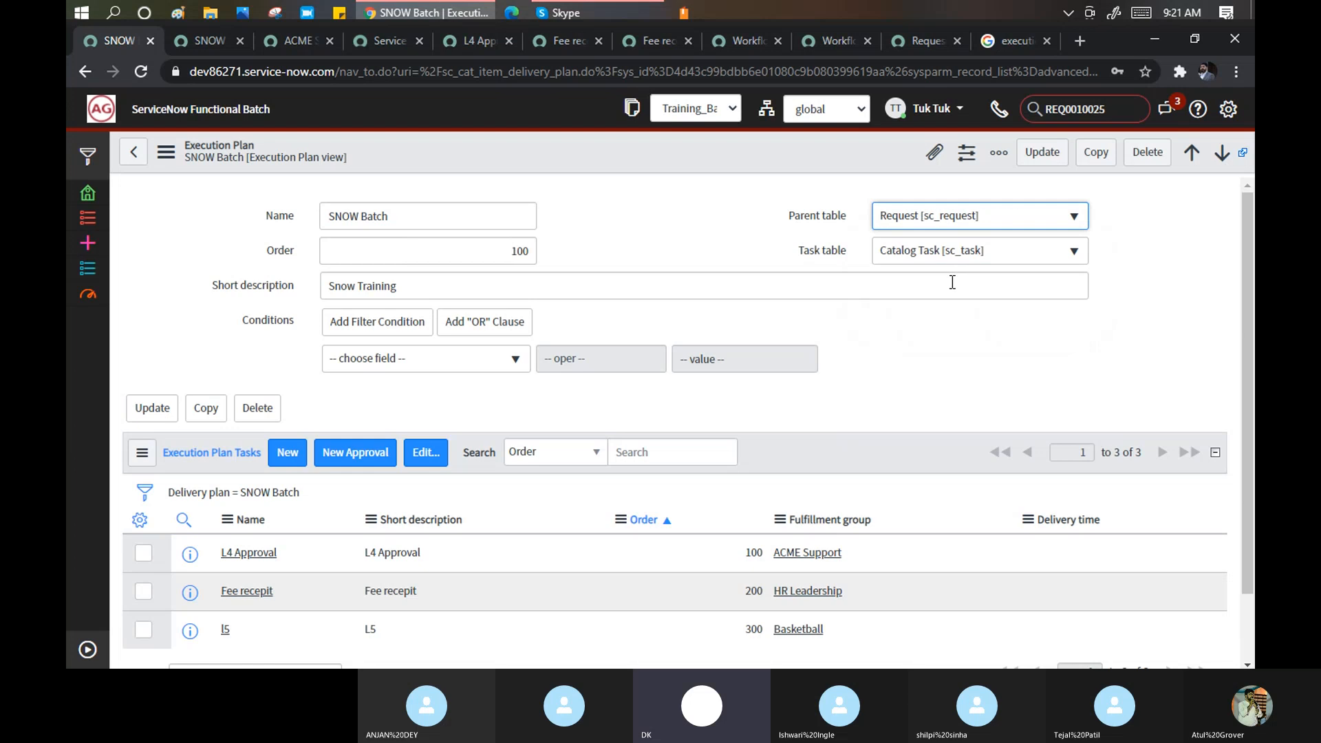
Set the execution plan's task table to Requested Item [sc_req_item] and save the record.
click(968, 254)
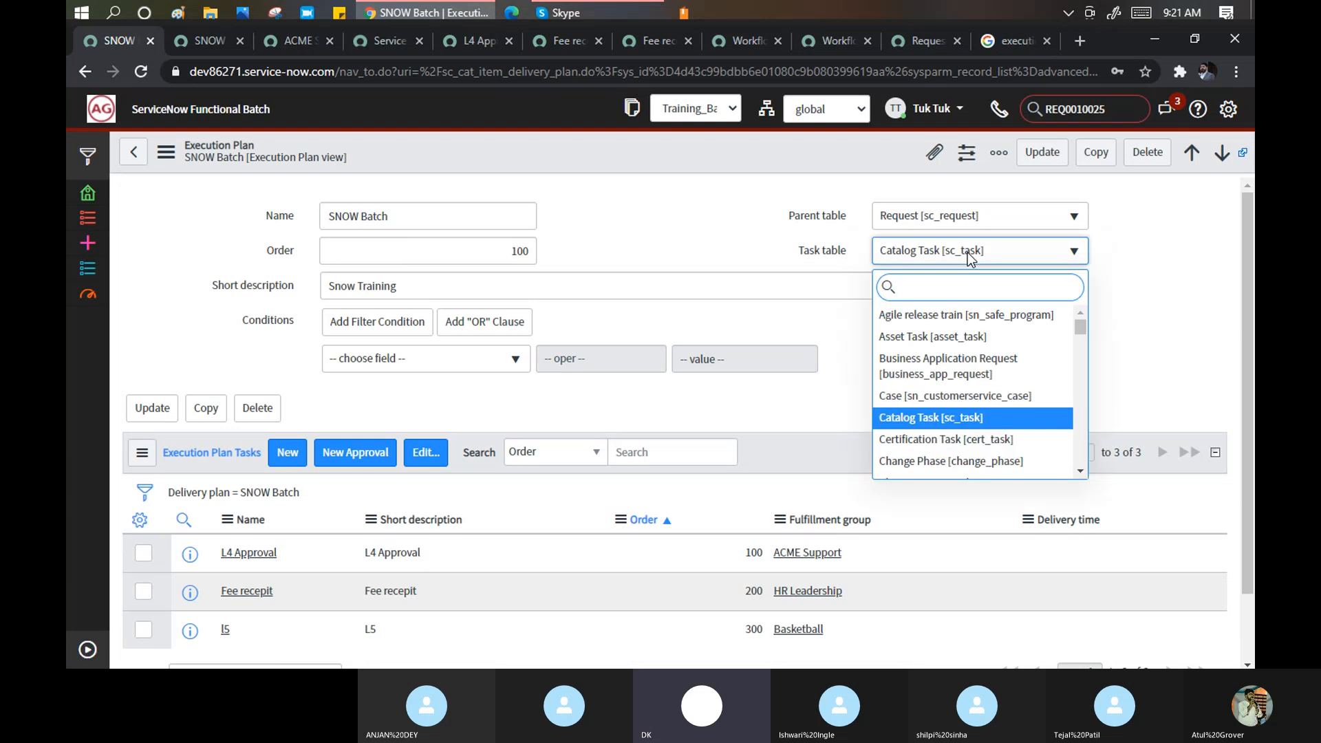
text(sc_re)
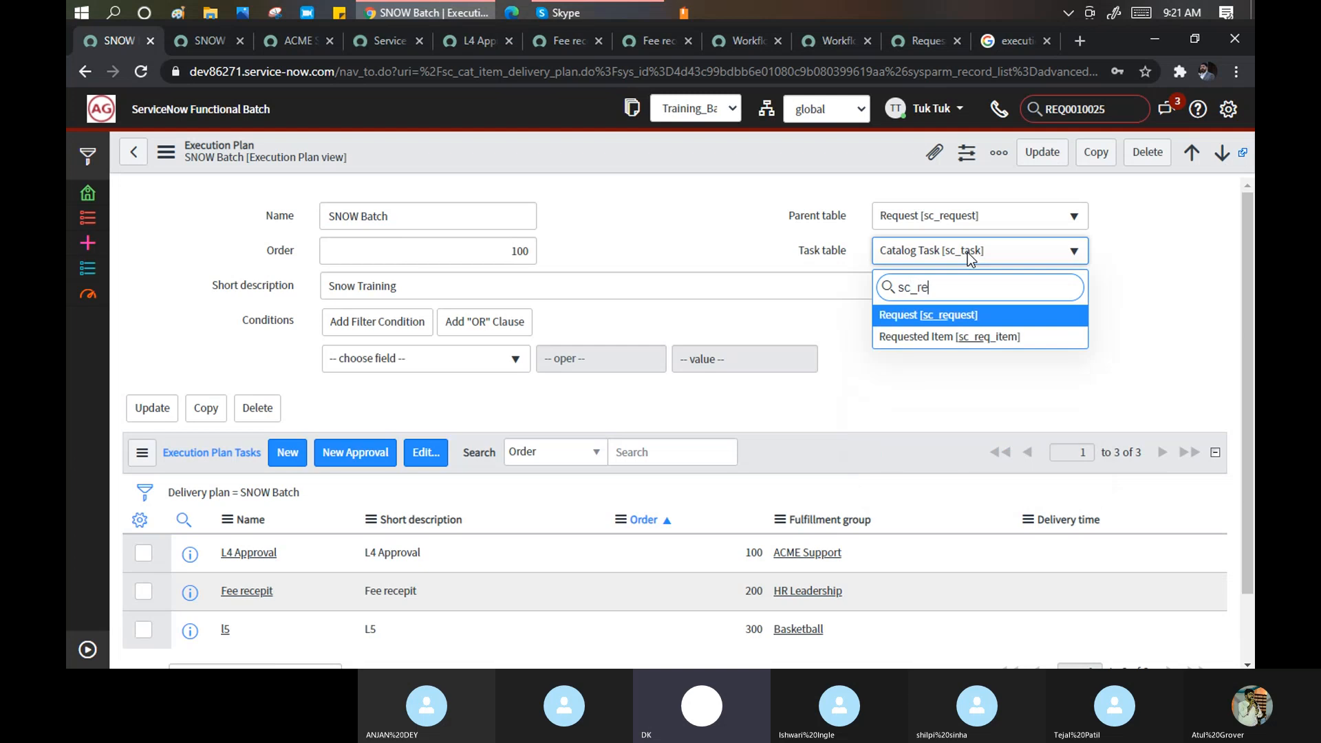
click(972, 334)
right_click(646, 138)
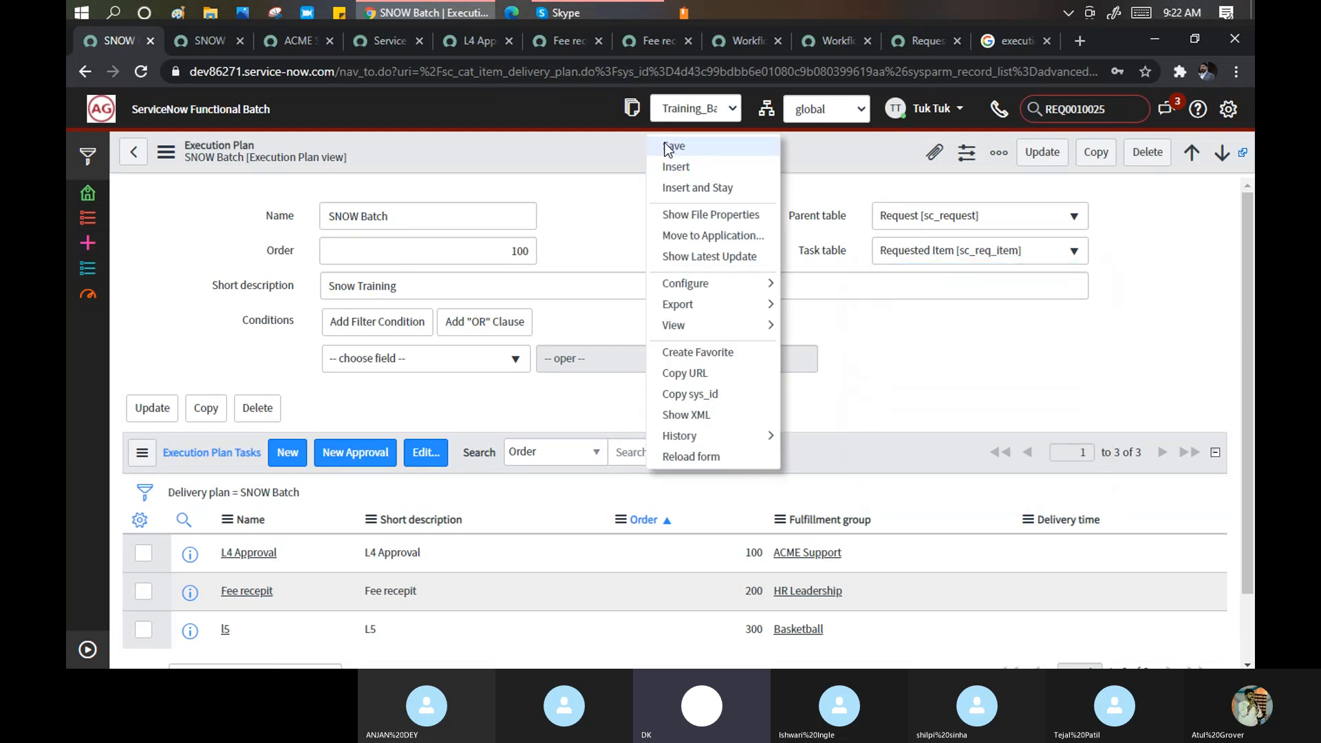
click(665, 143)
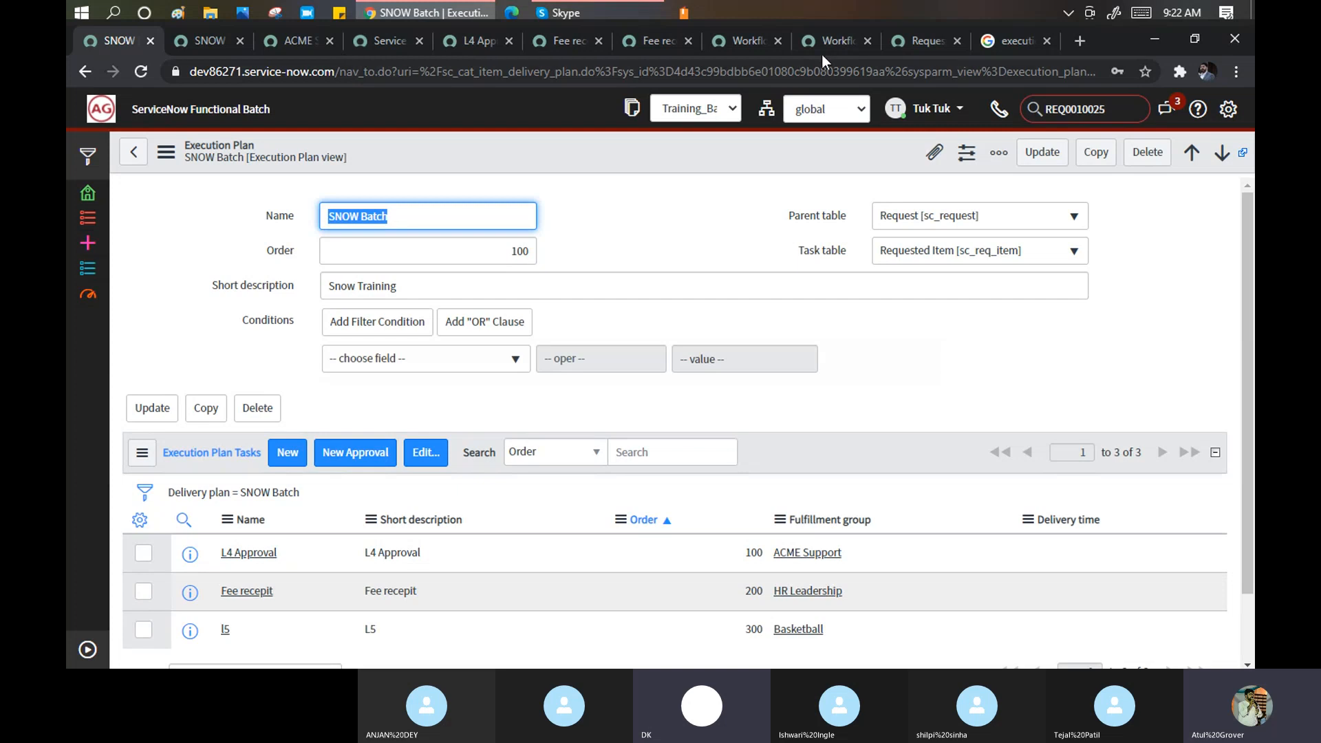
Submit a new request for the SNOW catalog item in the service portal and expand its stages to check the L4 Approval stage.
click(840, 35)
click(925, 44)
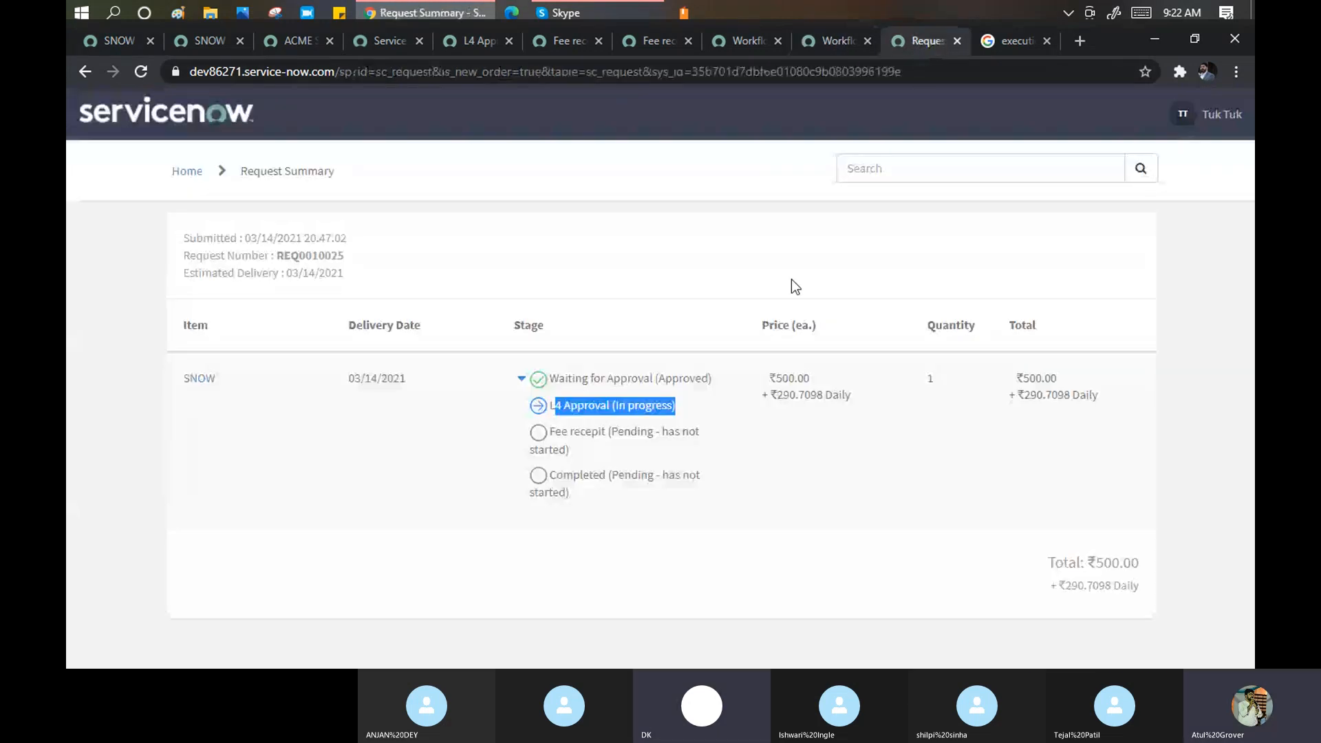
click(903, 171)
text(SNOW)
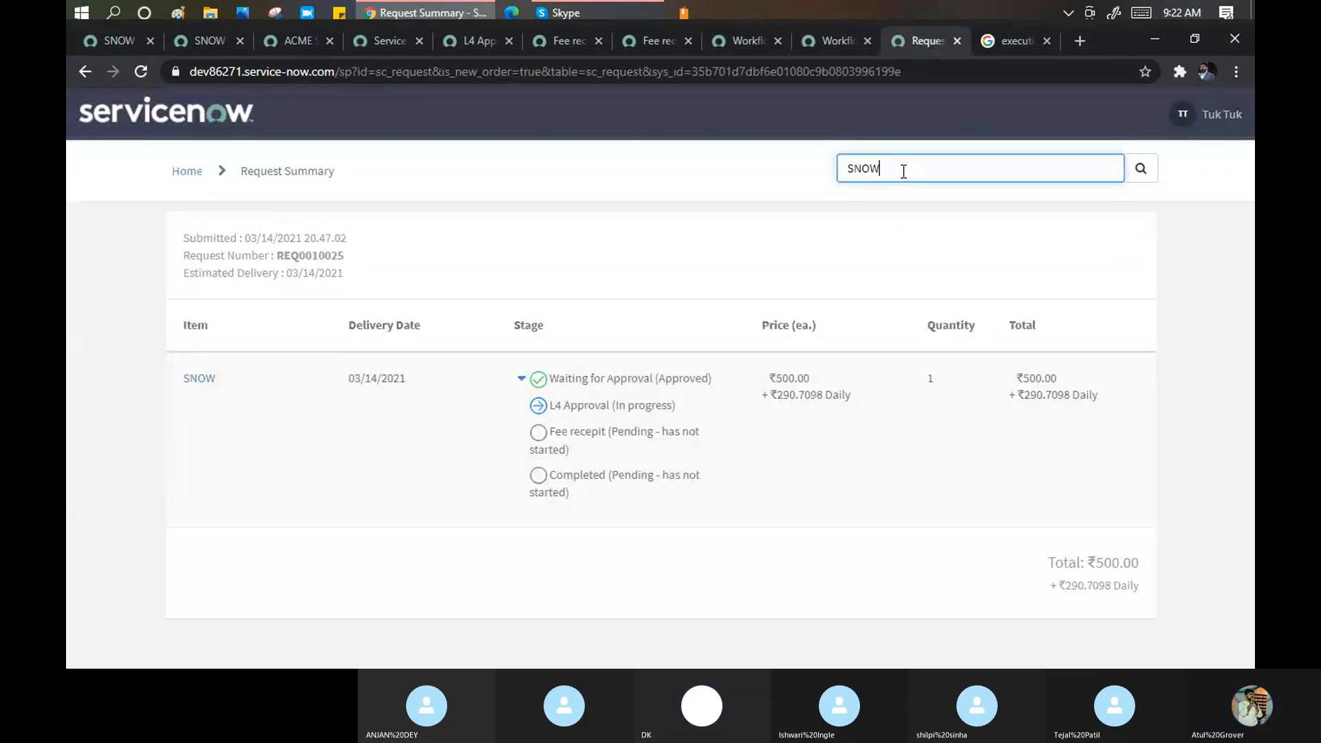
key(Return)
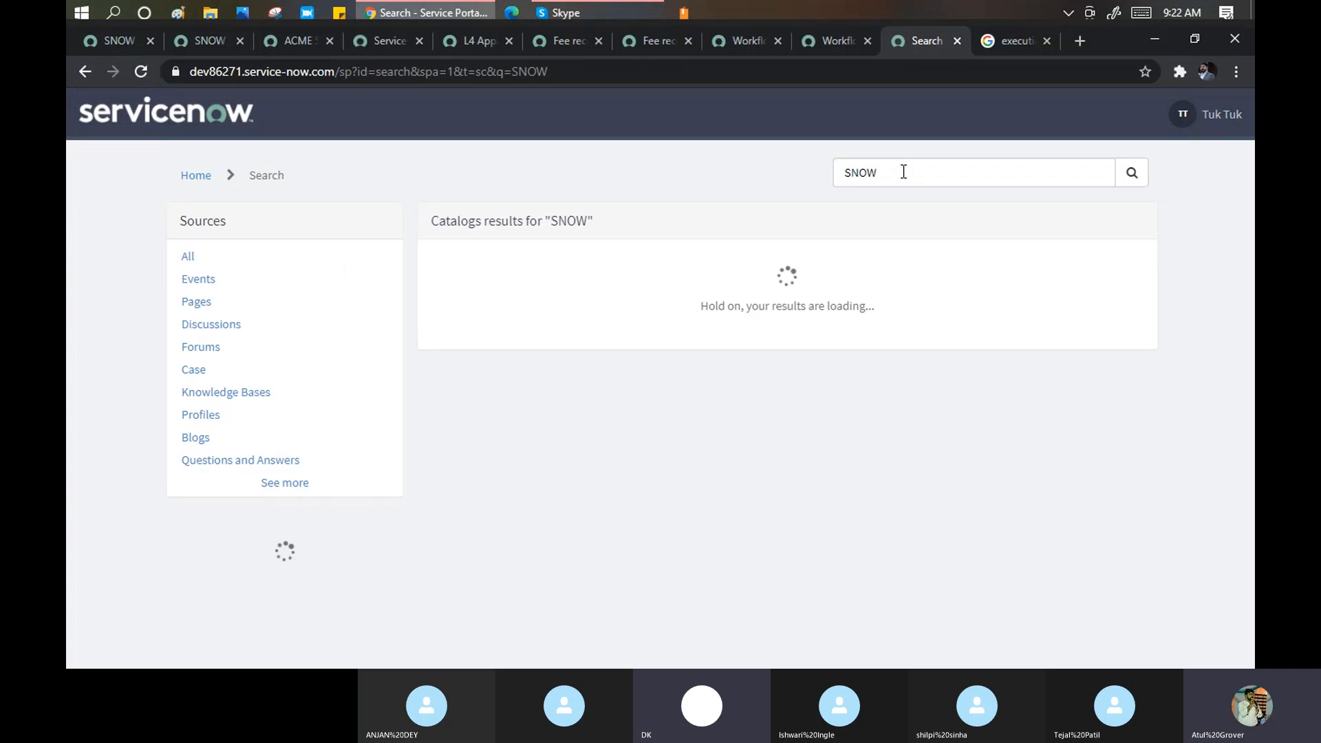
click(476, 275)
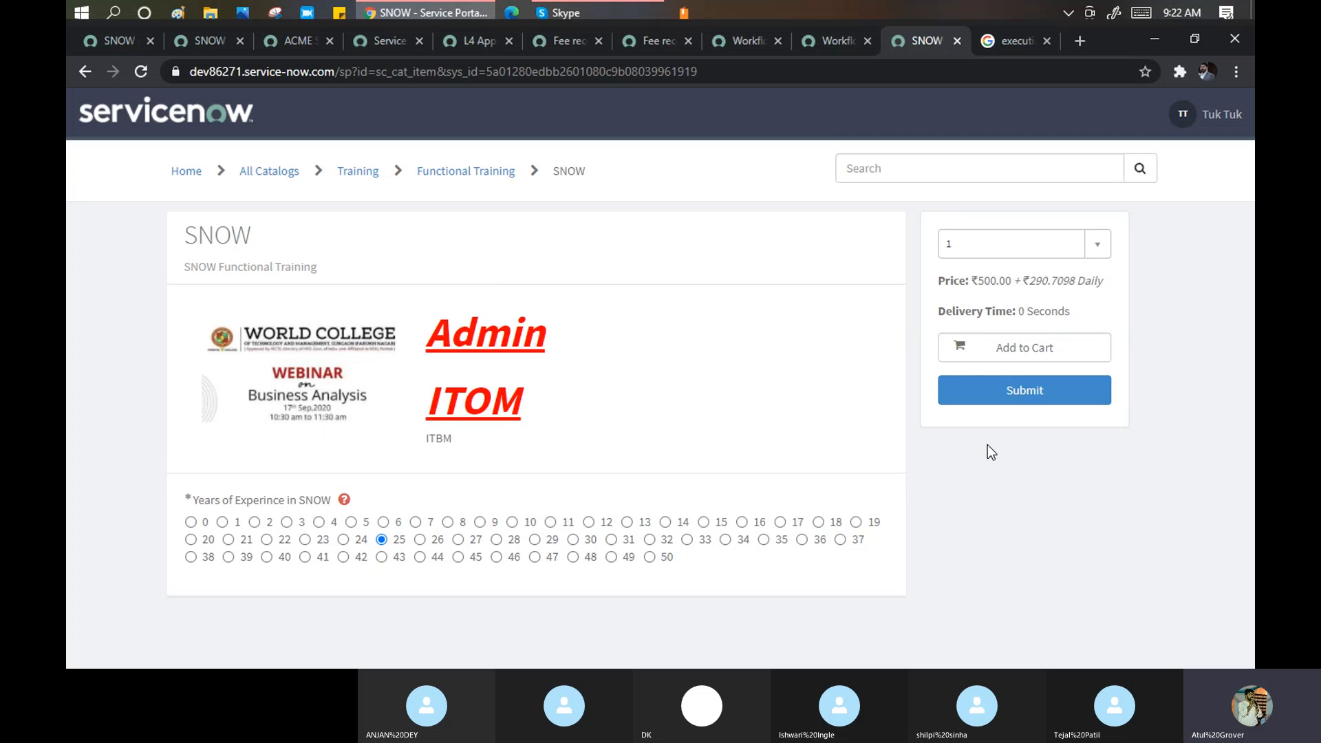
click(1005, 392)
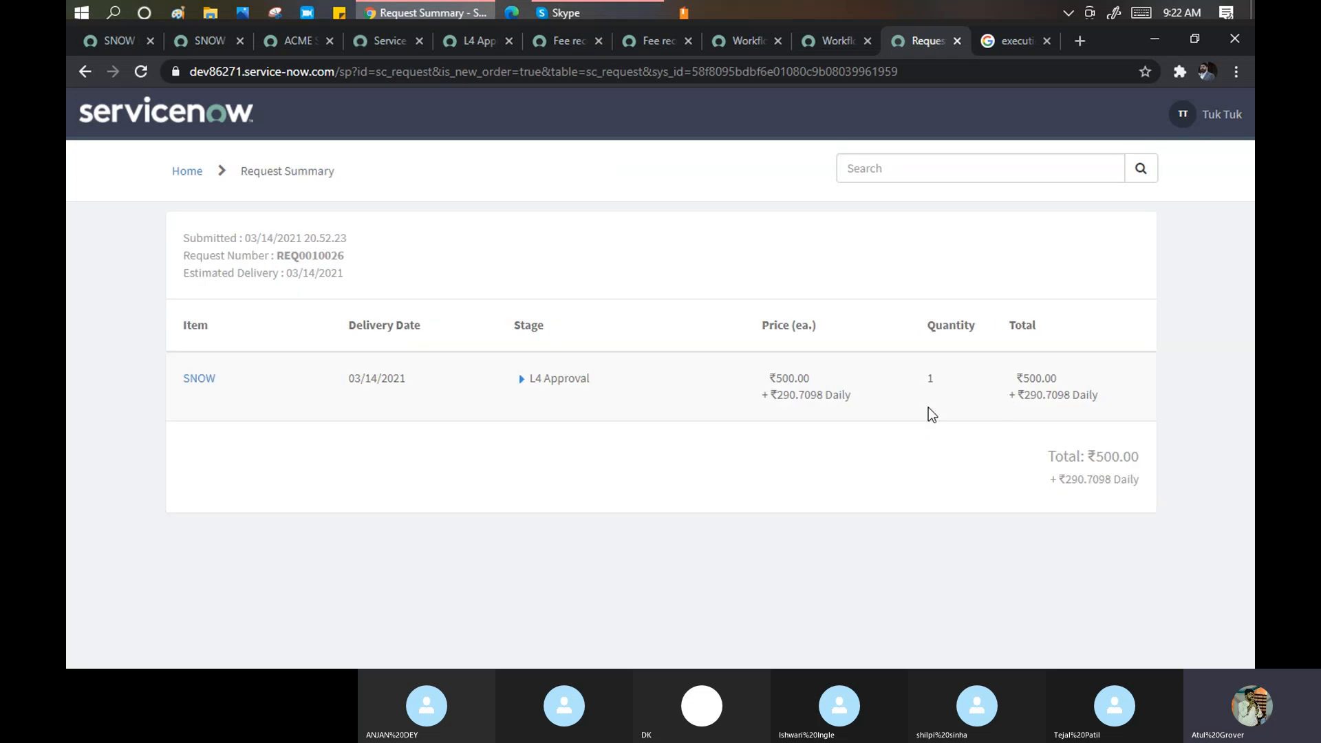
click(521, 379)
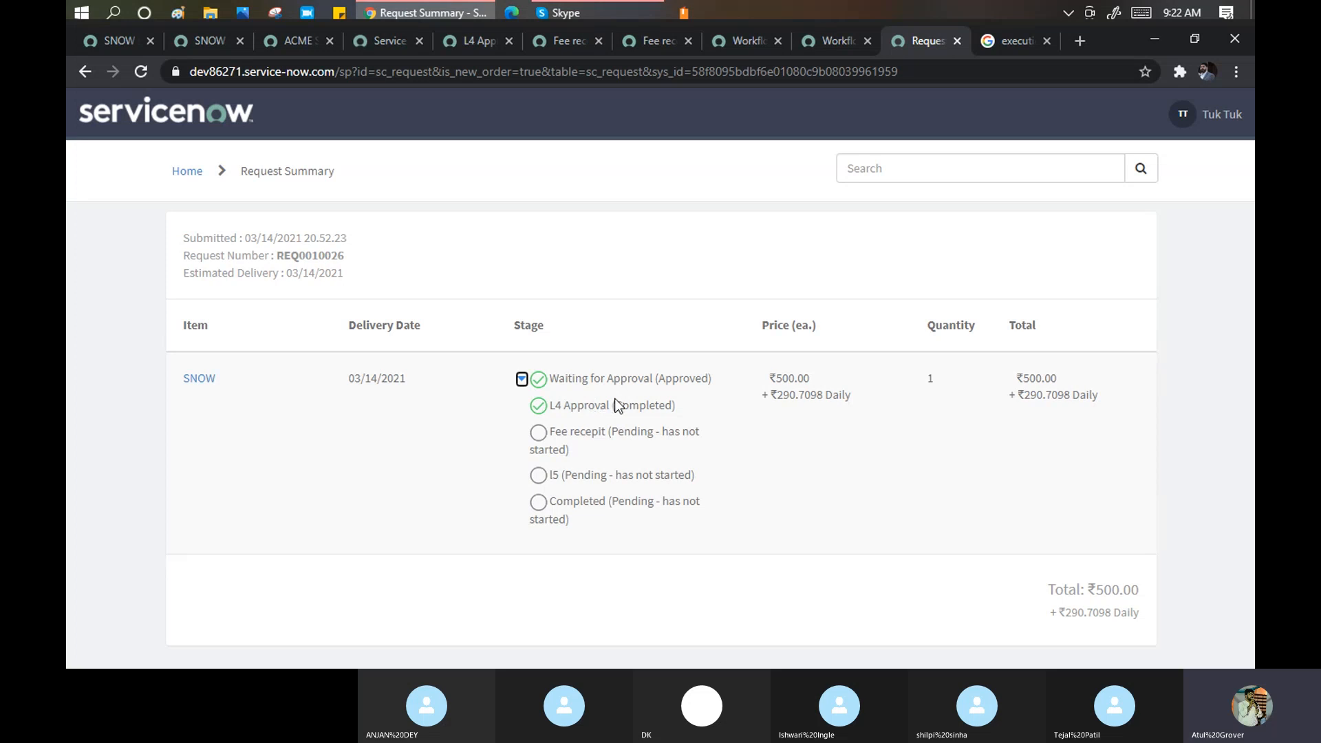
drag(541, 406, 678, 375)
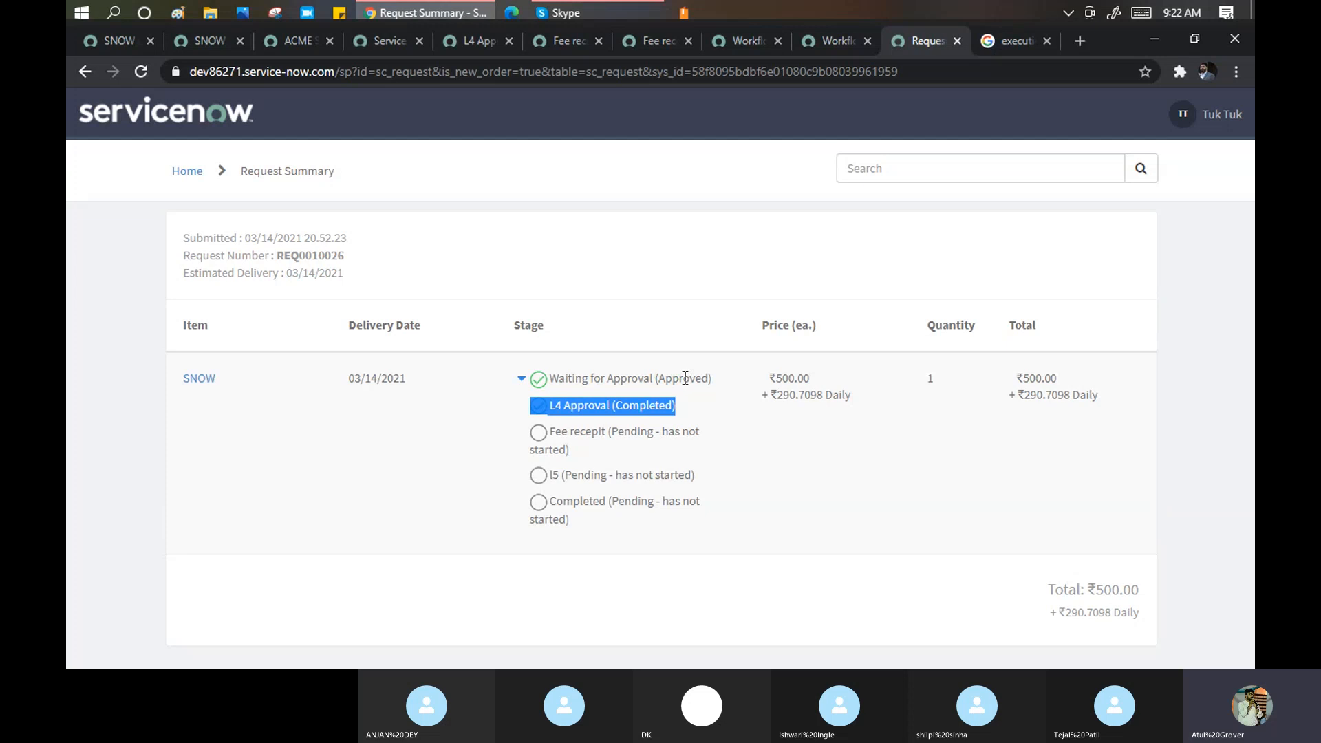
Return to the execution plan's browser tab and open the newly submitted request's record by searching for its request number.
click(109, 40)
key(BackSpace)
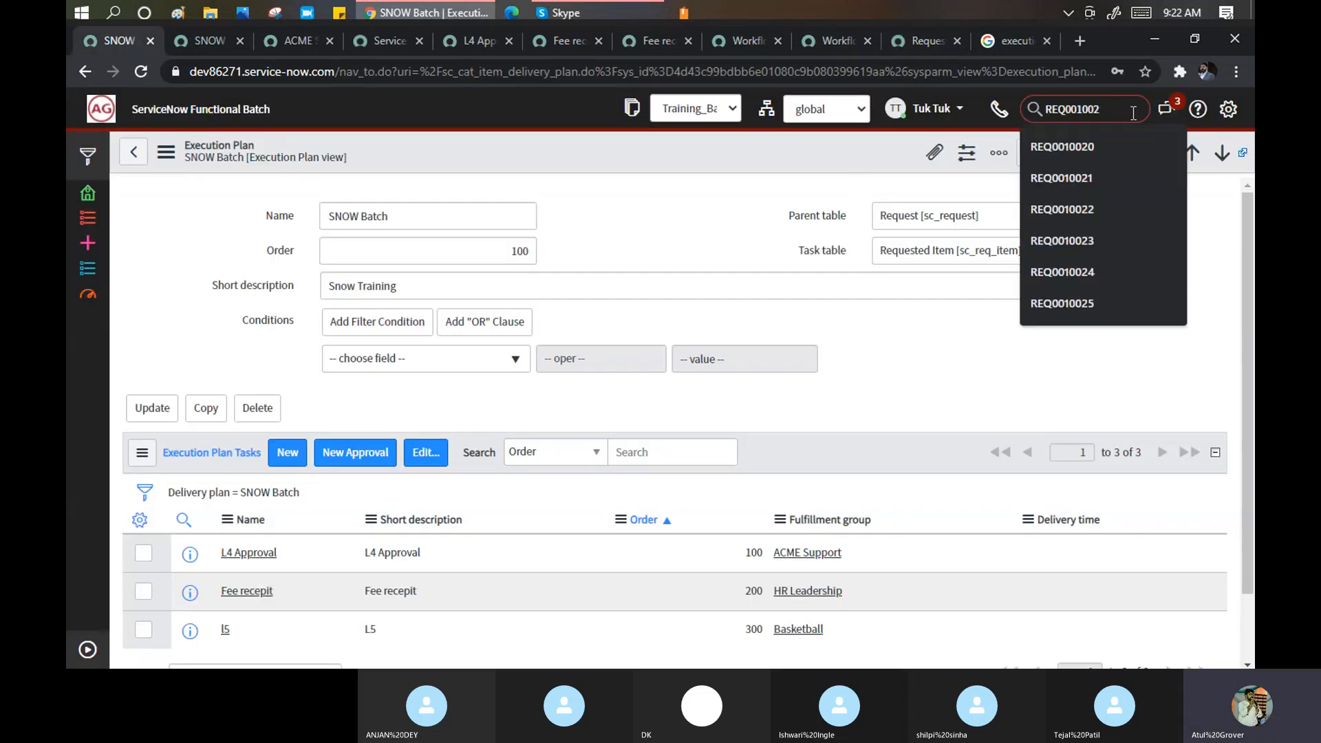
text(6)
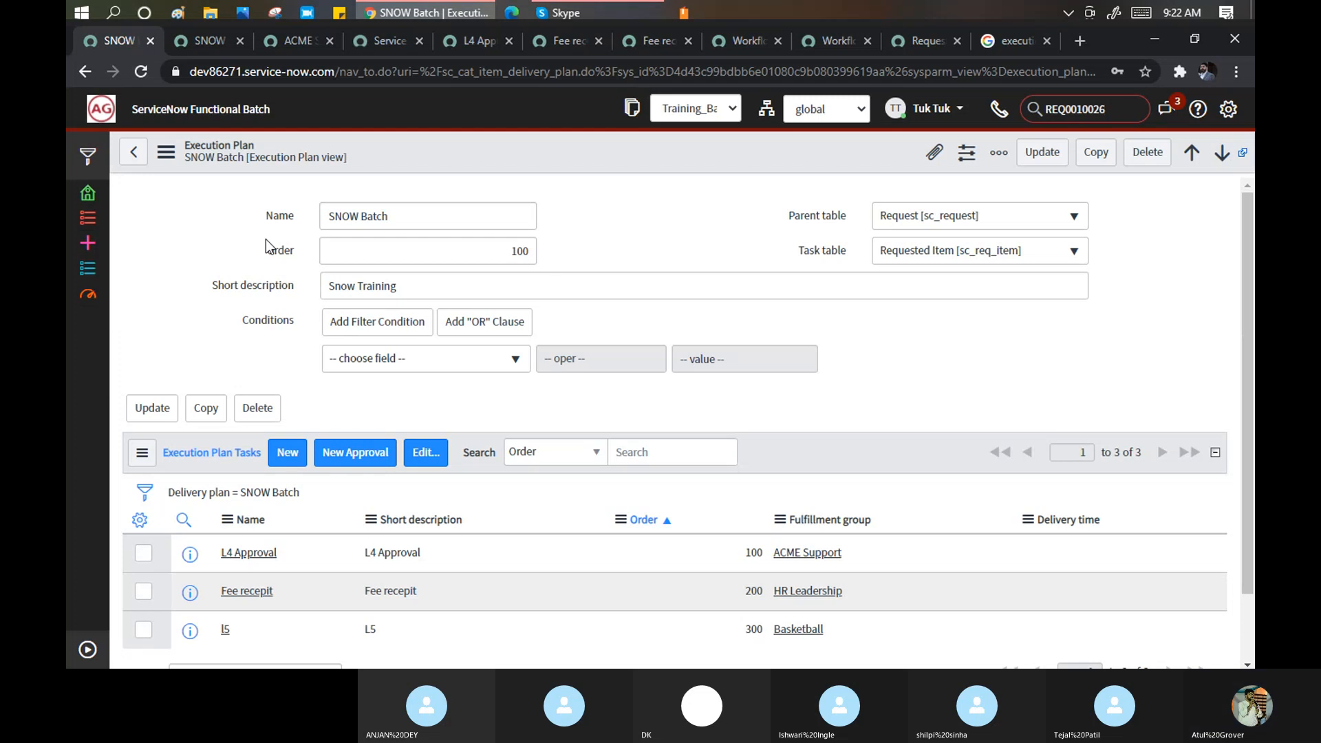
key(Return)
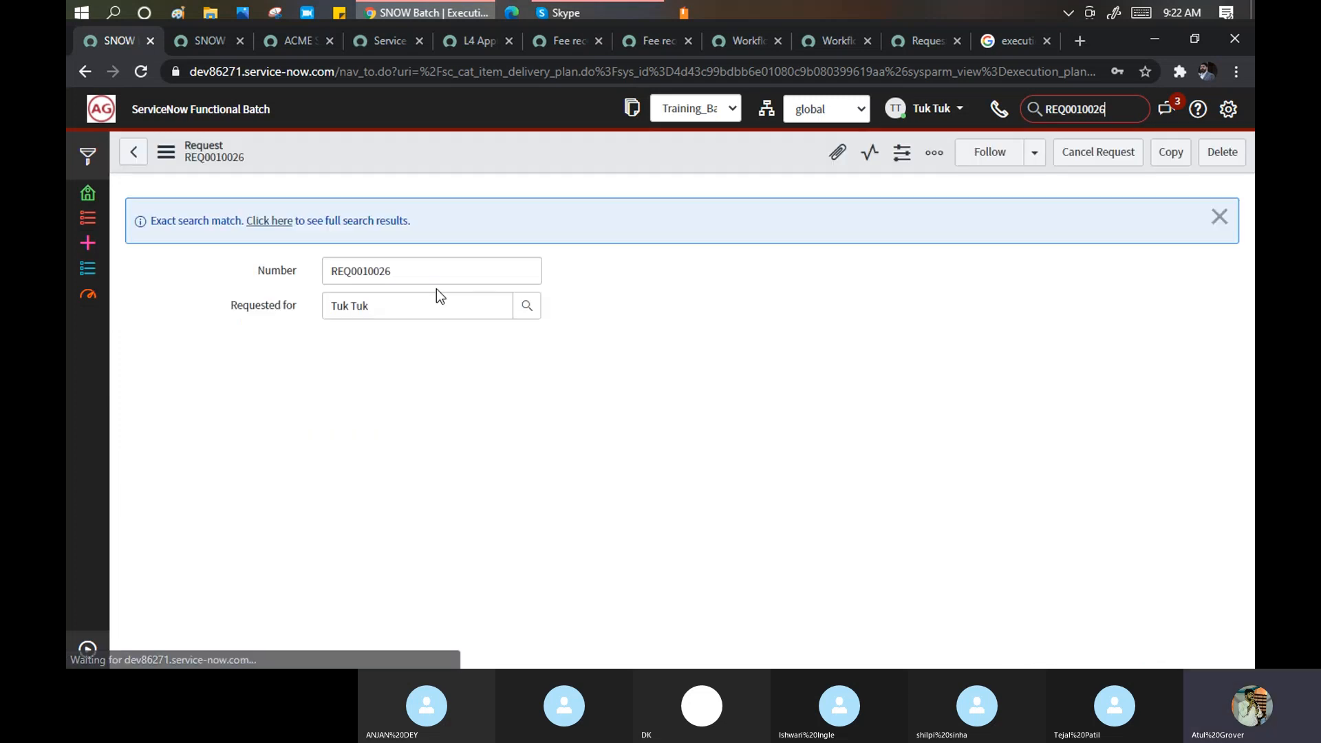
scroll(454, 354, down, 2)
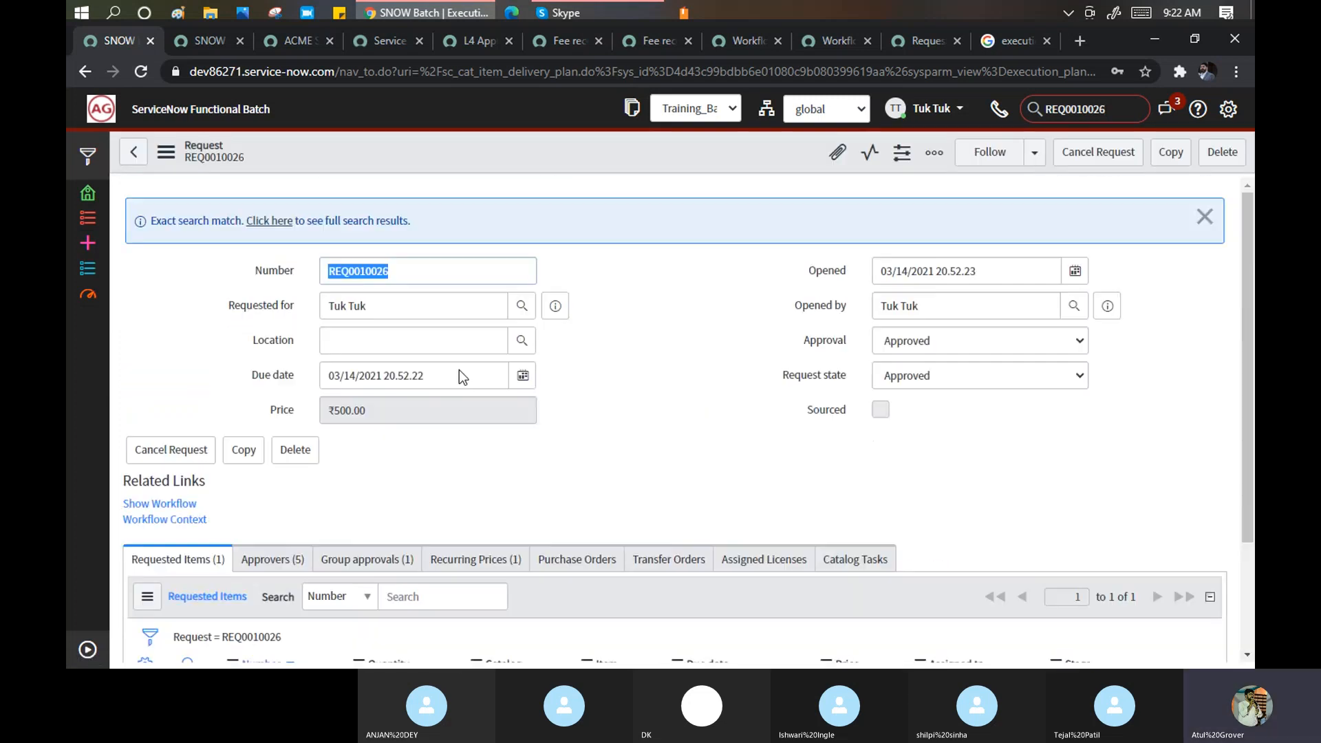
scroll(456, 367, down, 3)
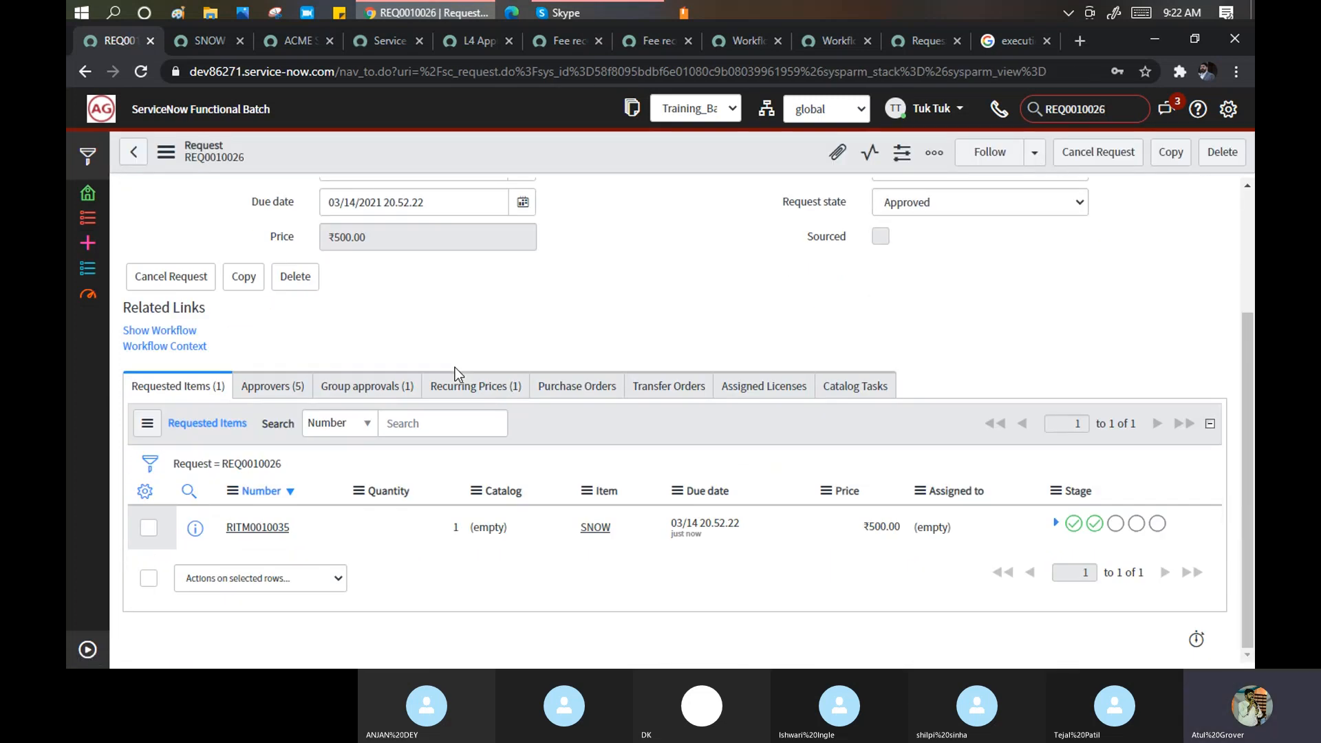
Approve the first pending entry among the request's approvers, followed by the additional approval in Requested state.
click(289, 389)
scroll(431, 372, down, 1)
scroll(431, 373, down, 2)
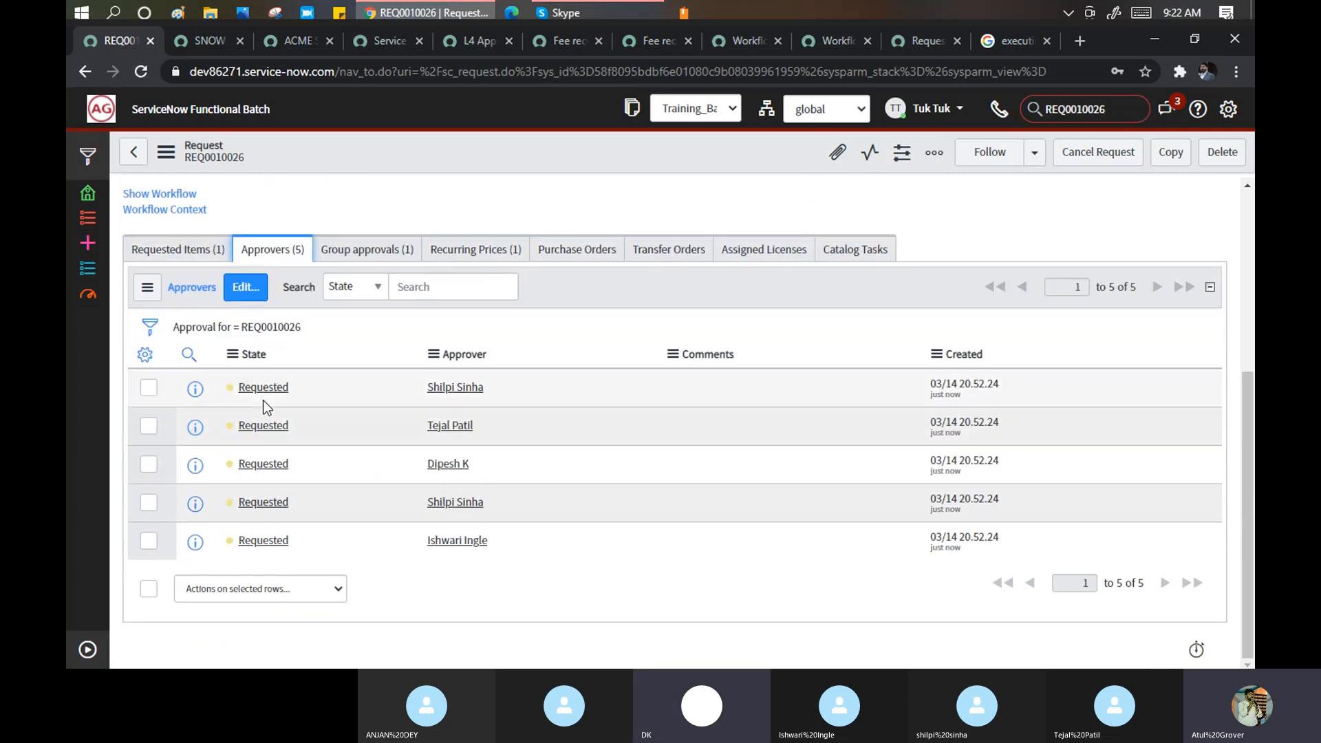
right_click(262, 387)
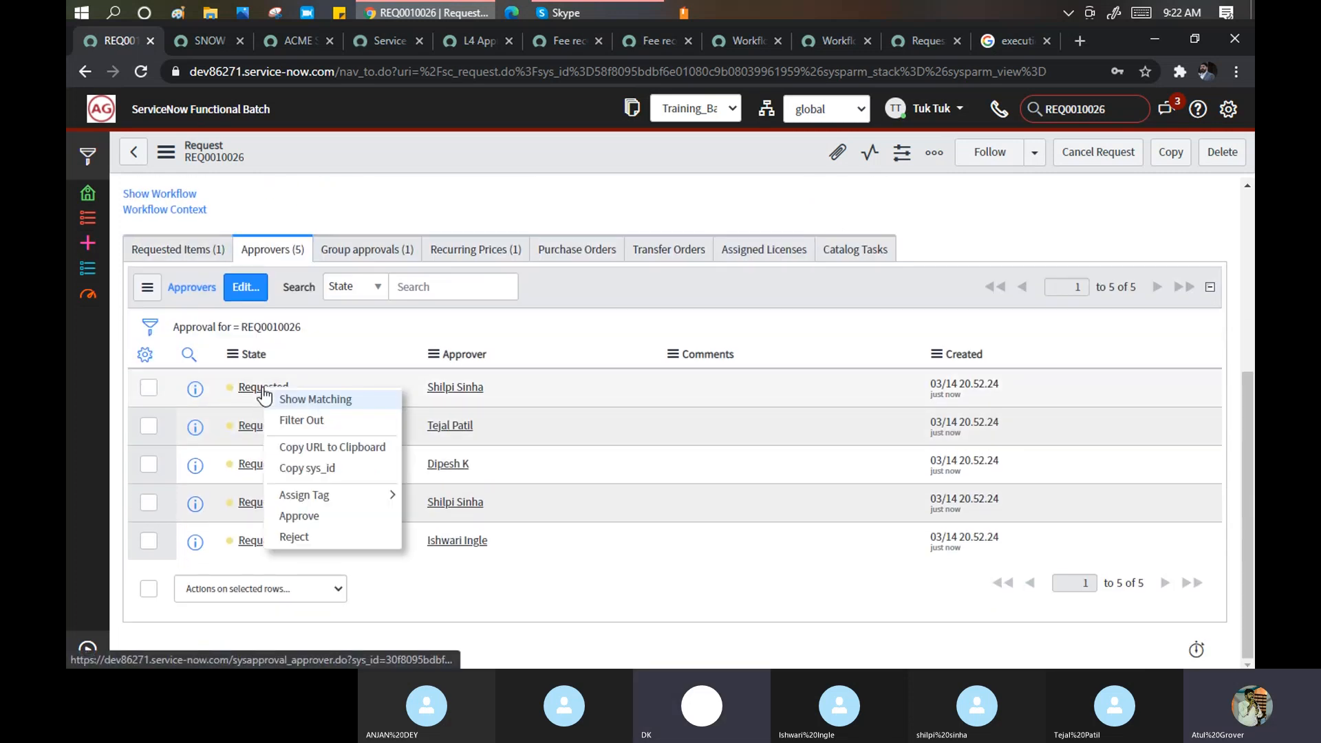
click(317, 516)
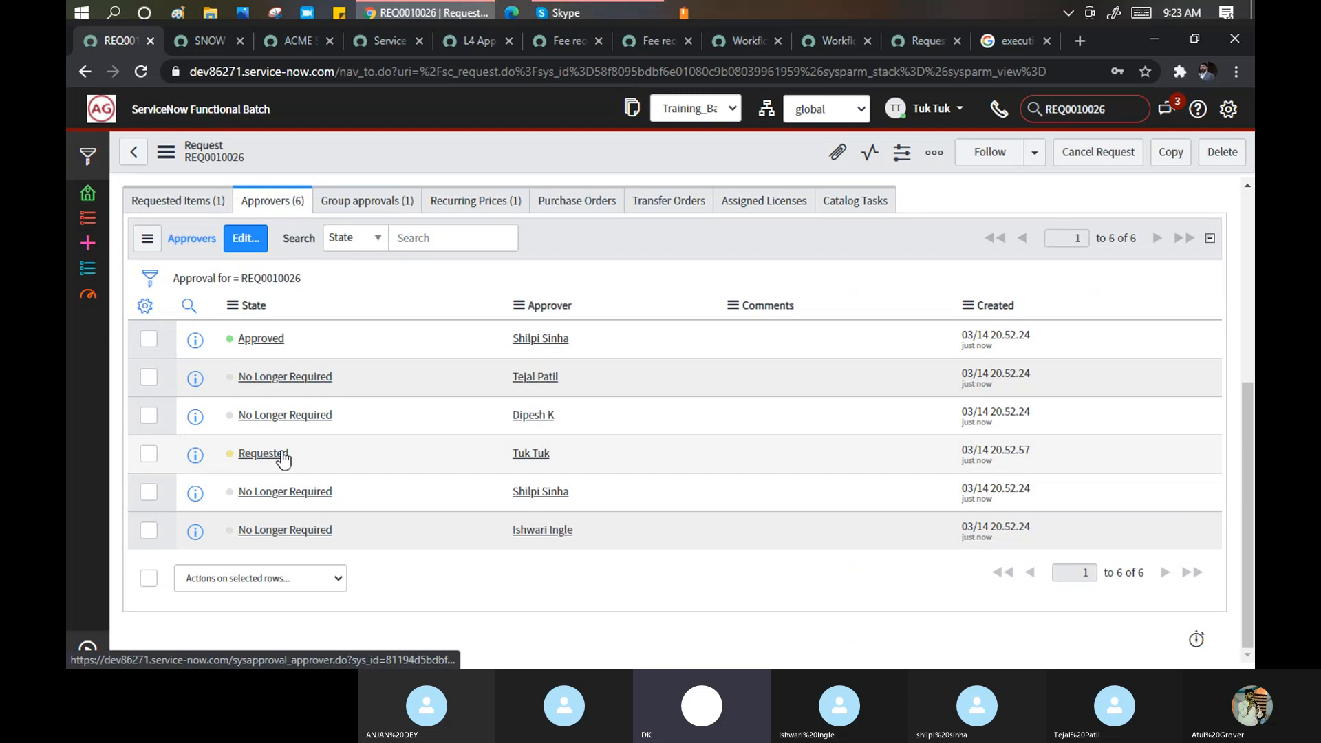
right_click(280, 451)
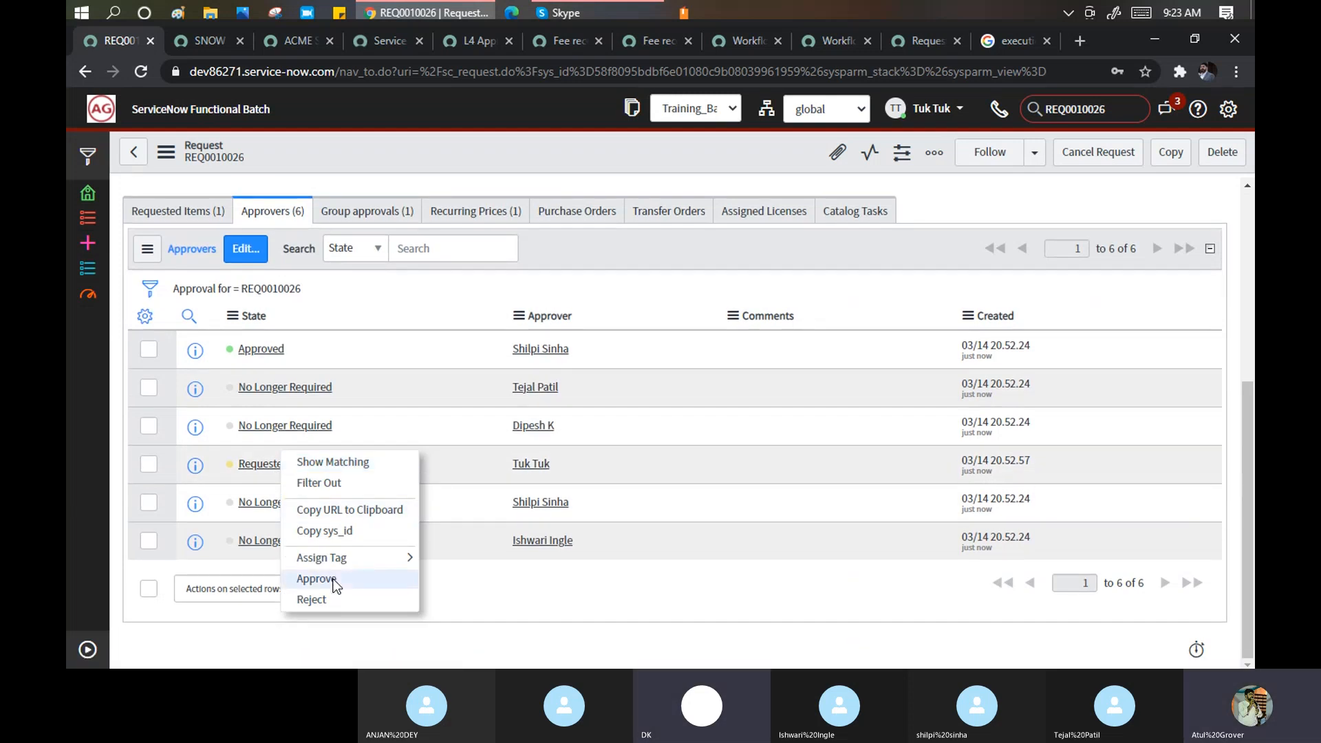
click(316, 580)
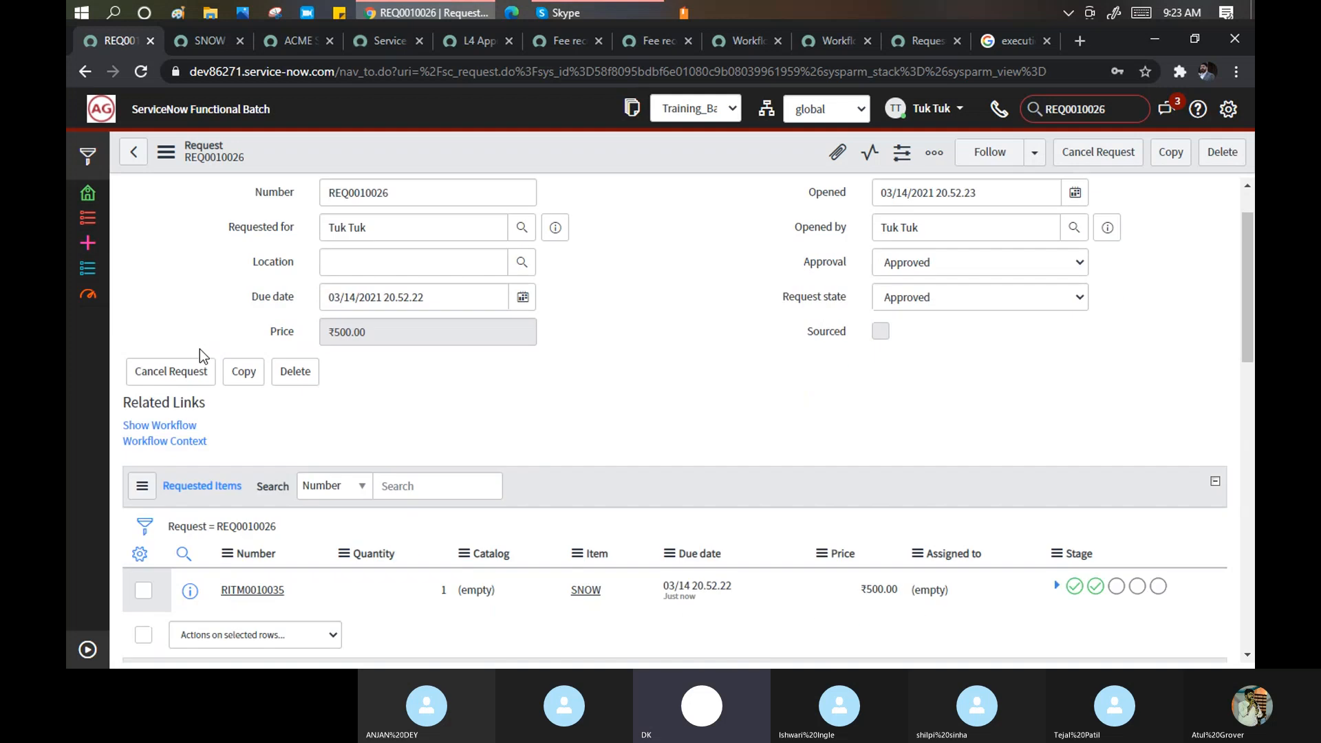
Open the requested item record for the SNOW item from the request's Requested Items list.
scroll(199, 349, down, 4)
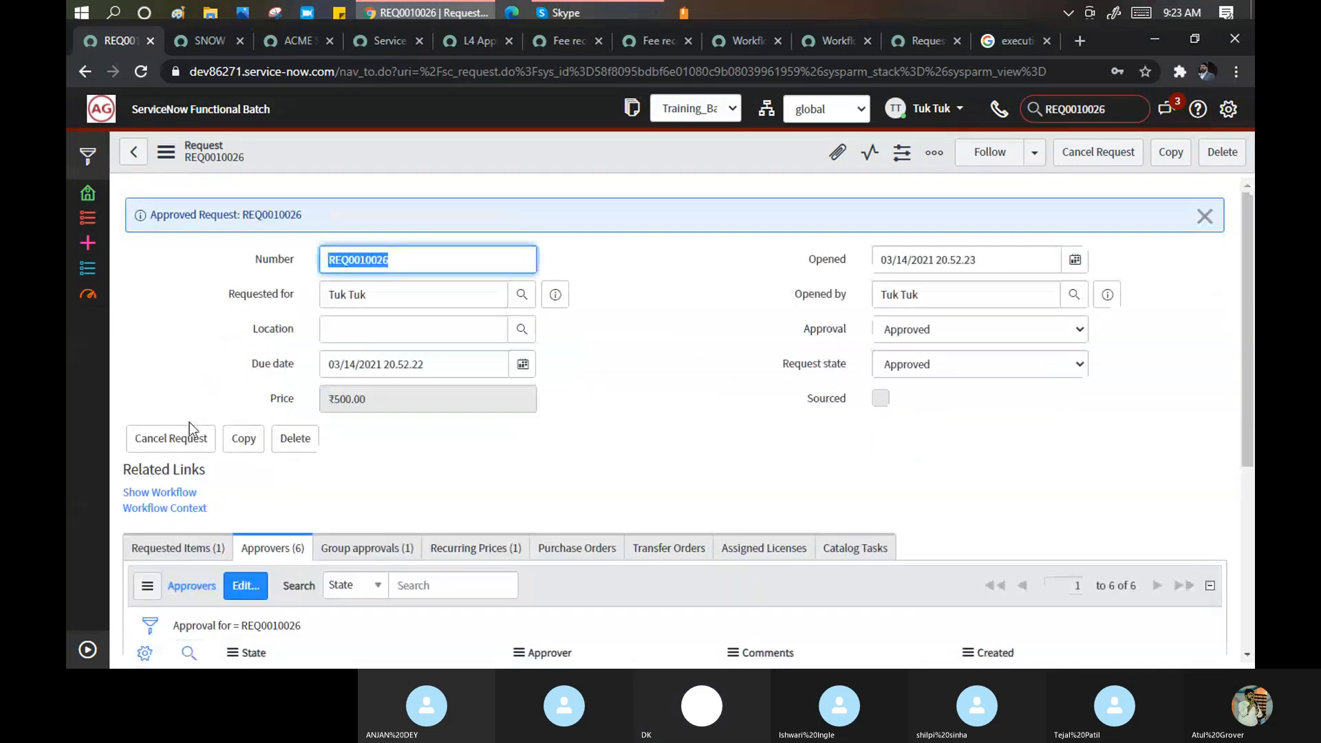
scroll(193, 413, down, 5)
click(196, 363)
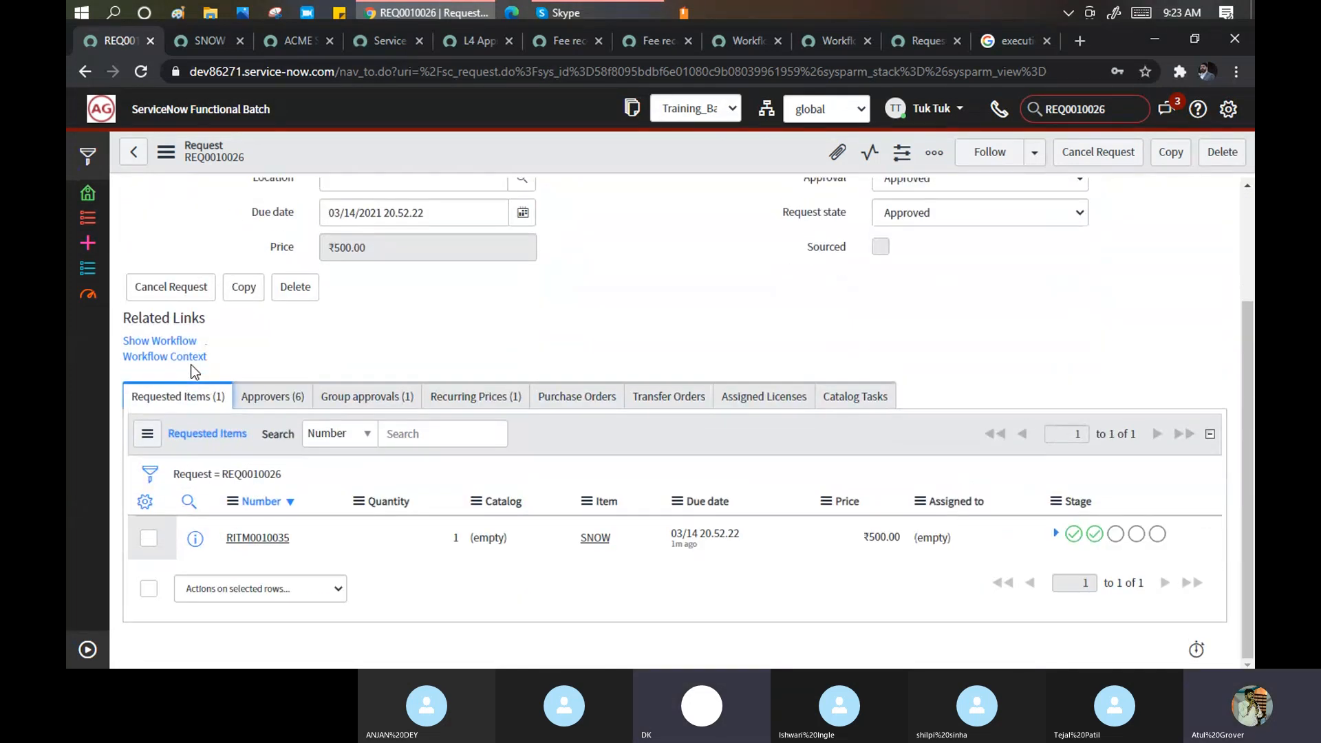
click(265, 538)
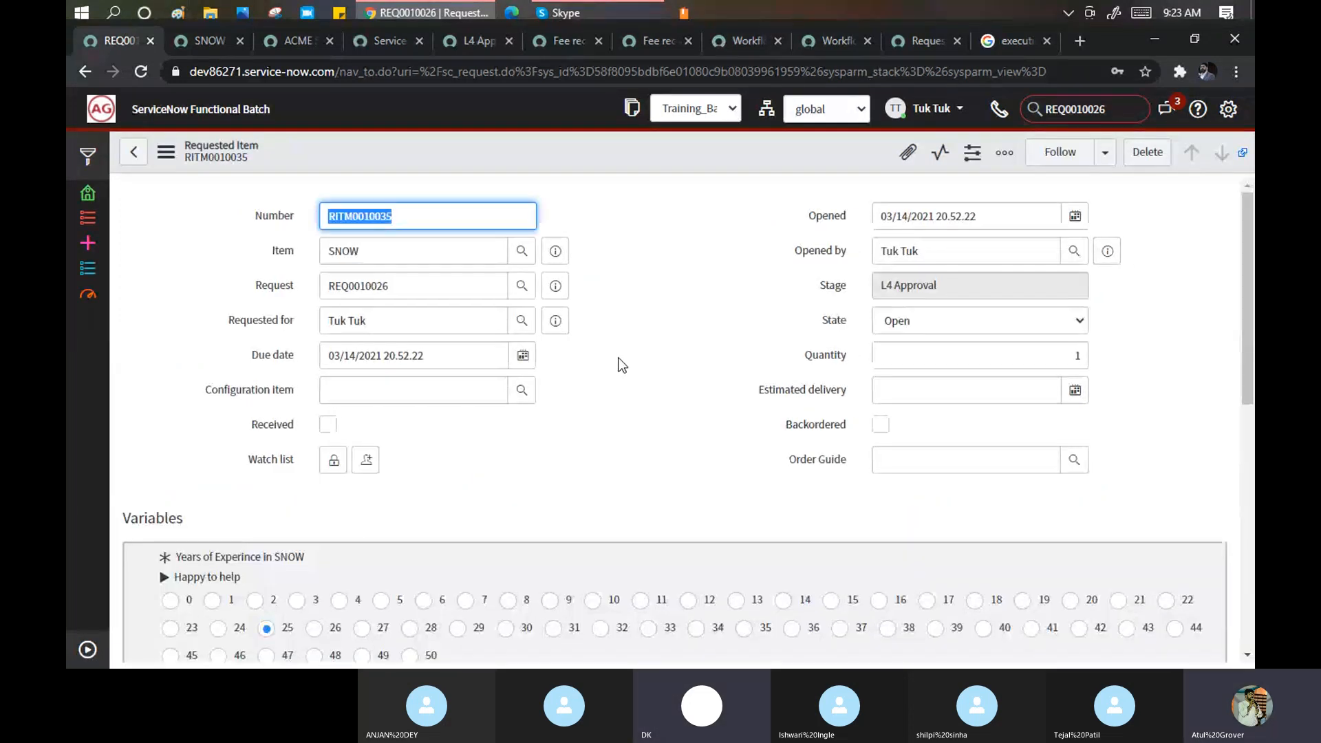
Check the requested item's catalog tasks, approvers and group approvals for entries from the execution plan.
scroll(622, 364, down, 10)
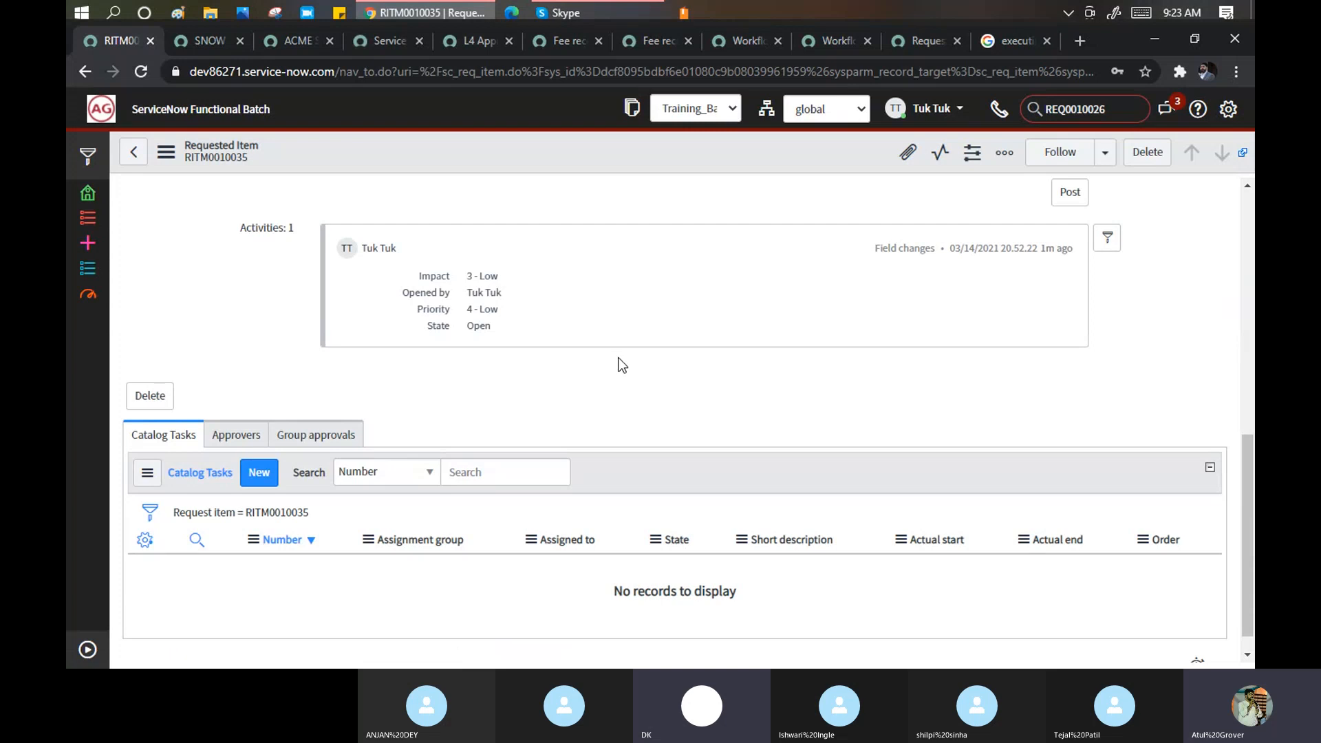
scroll(622, 365, down, 1)
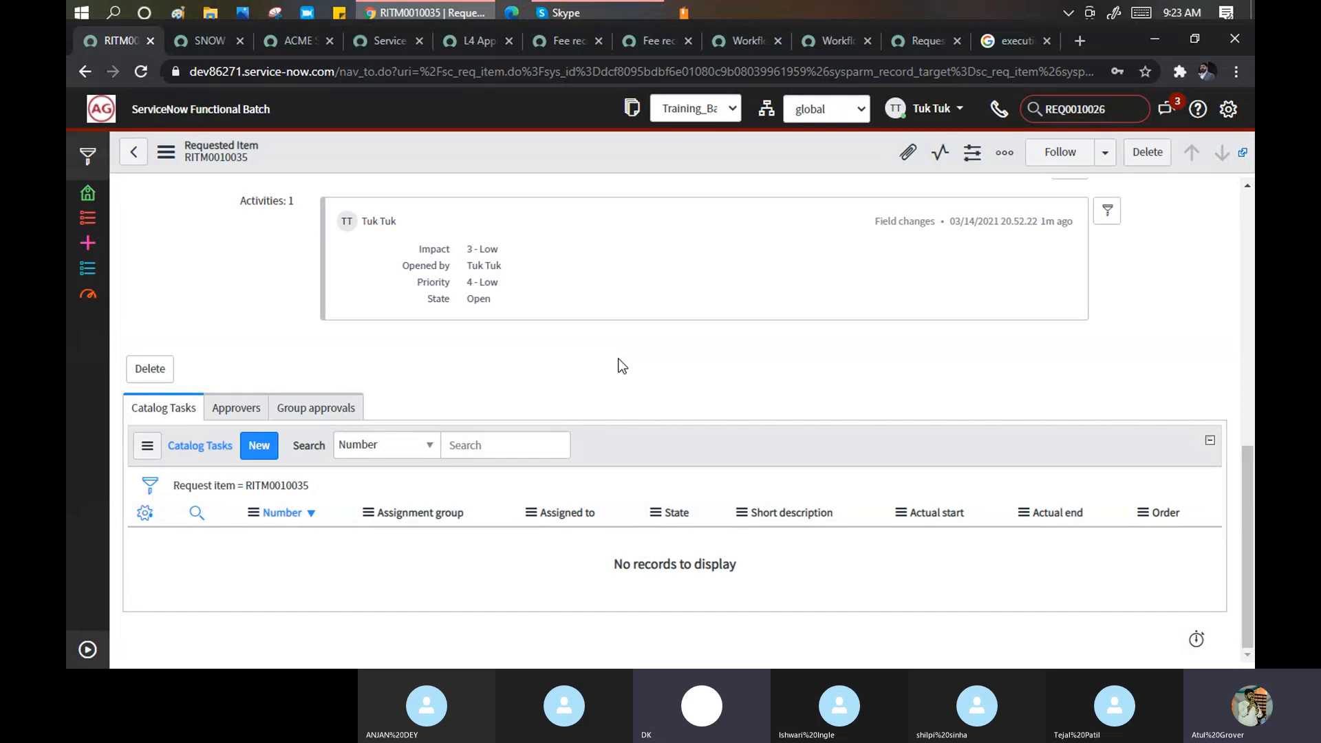
click(242, 418)
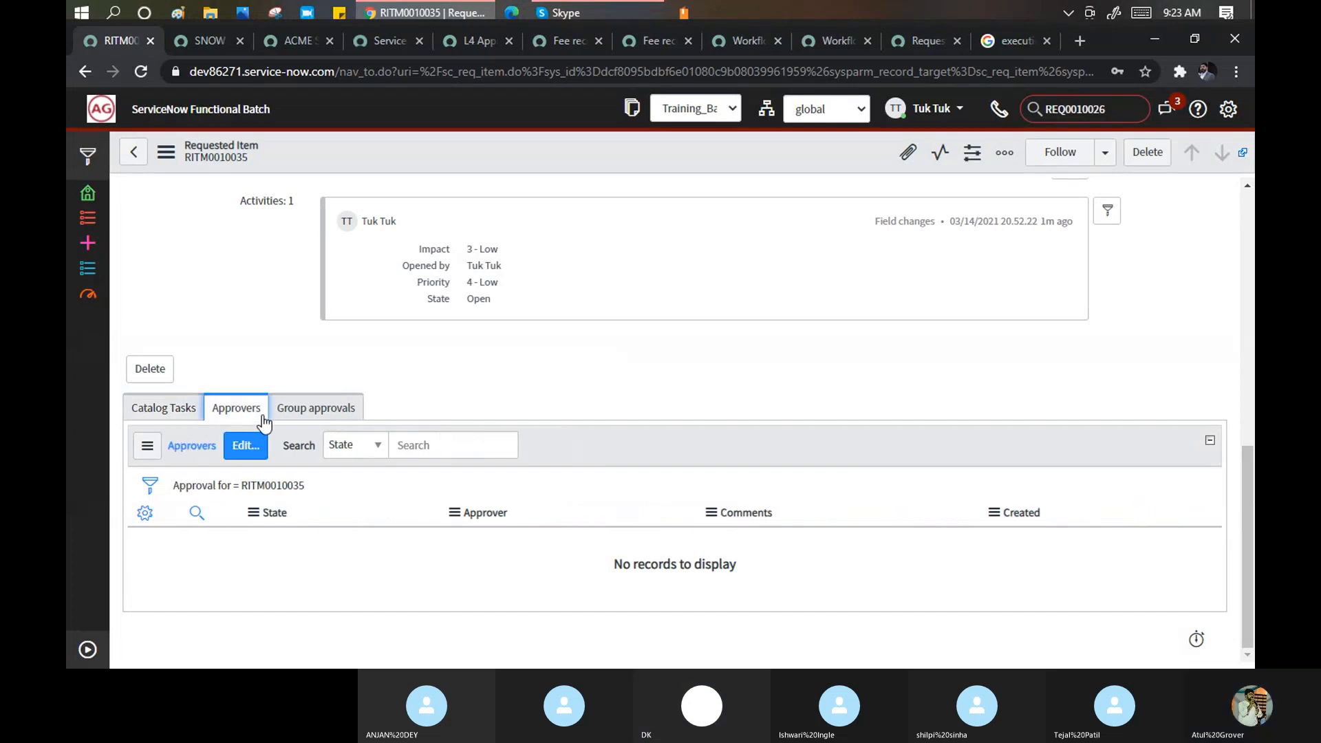
click(317, 406)
scroll(596, 383, up, 10)
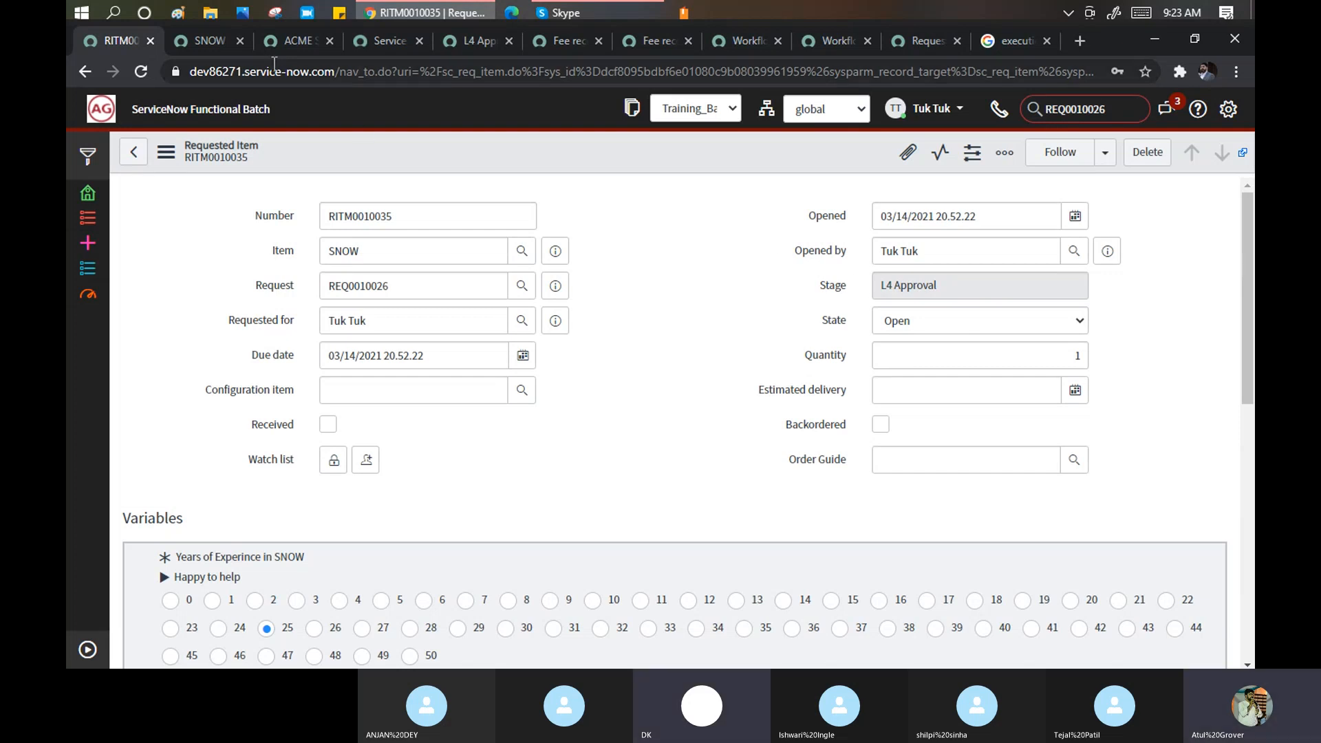
Return to the SNOW Batch execution plan and set its parent table to Requested Item [sc_req_item].
click(206, 43)
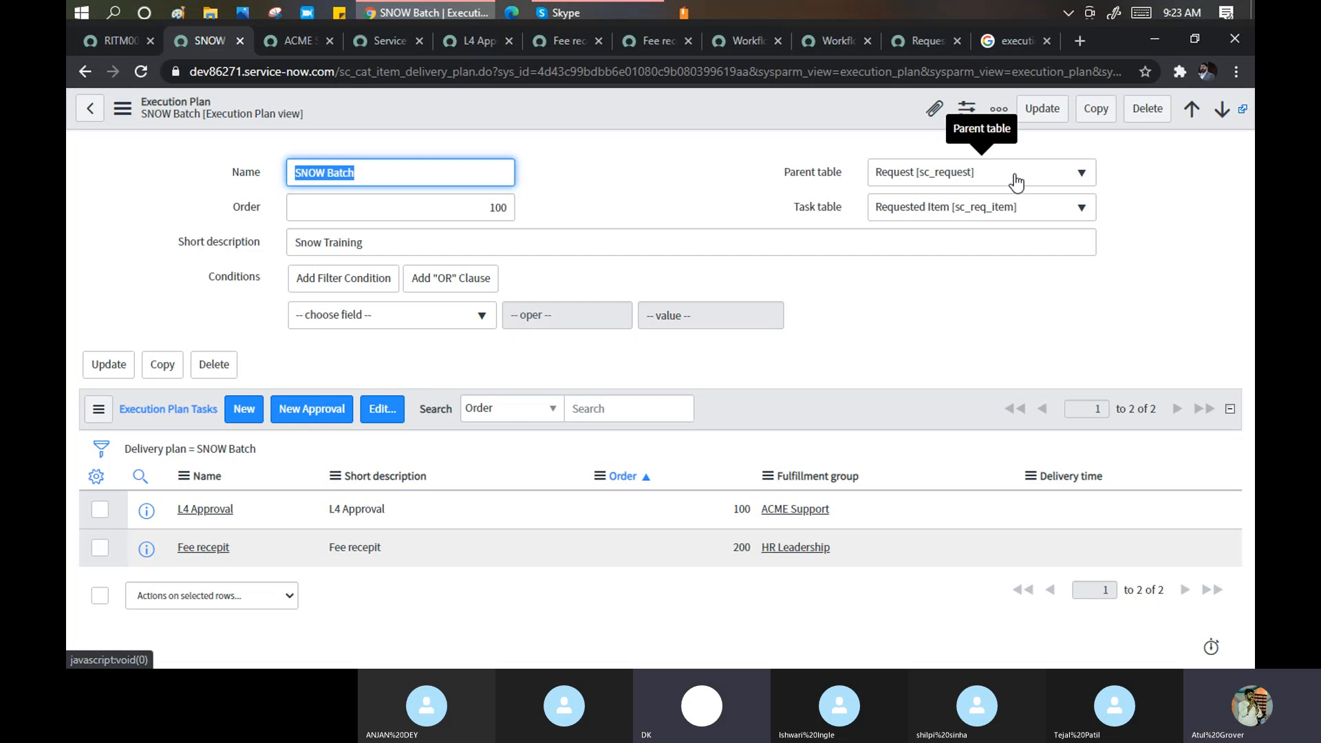
click(1015, 178)
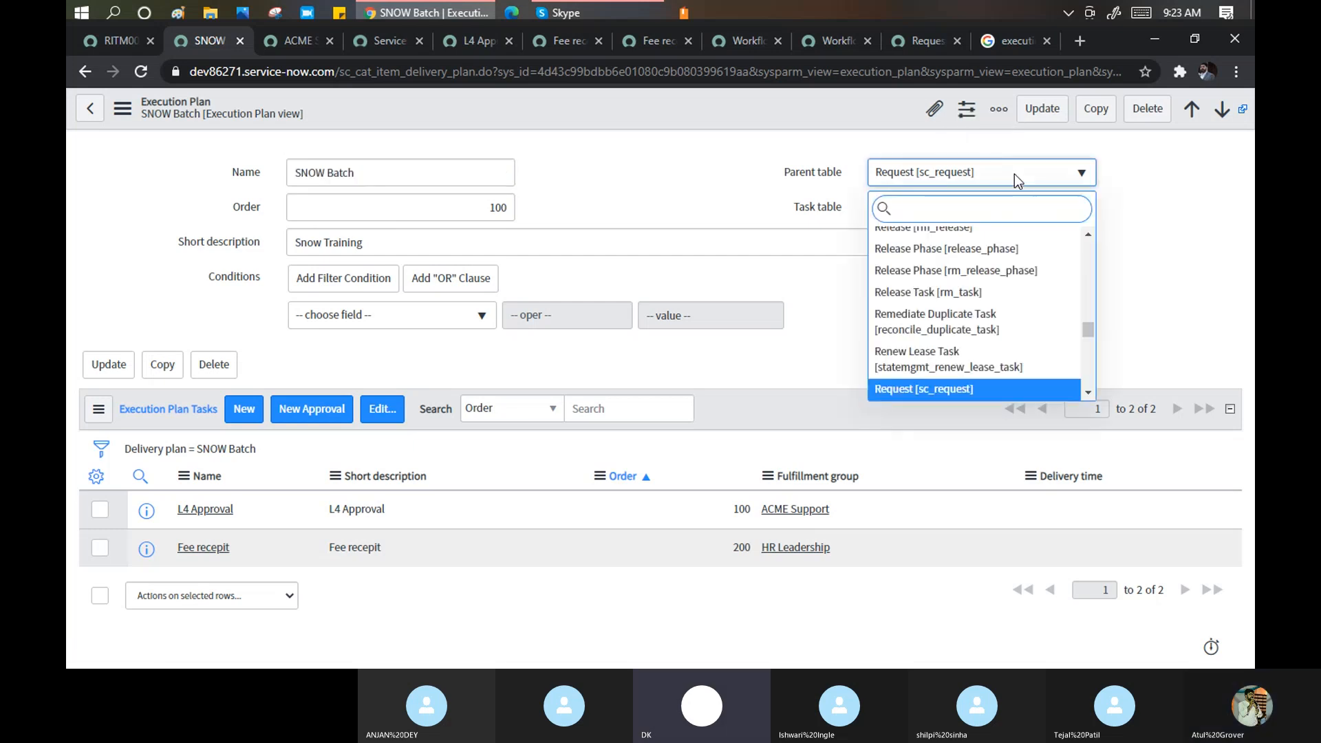
text(sc_re)
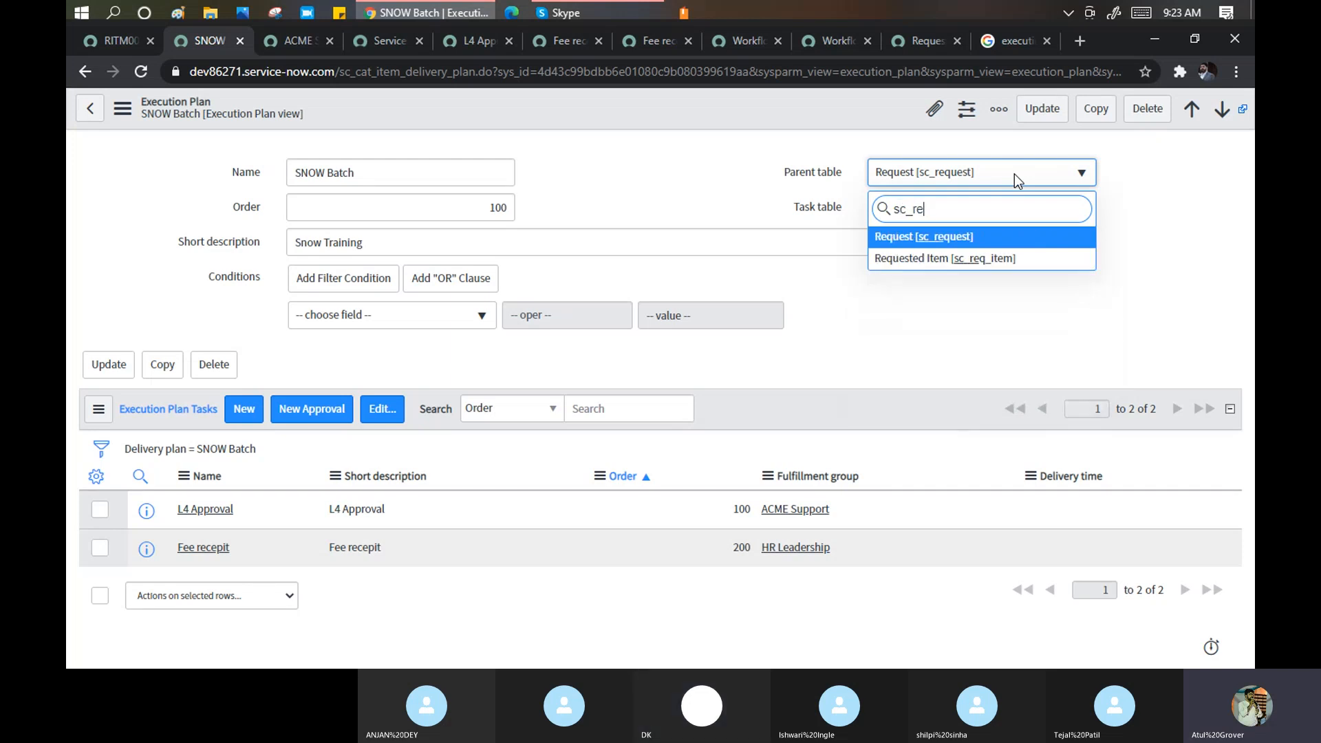
key(Down)
key(Return)
key(Tab)
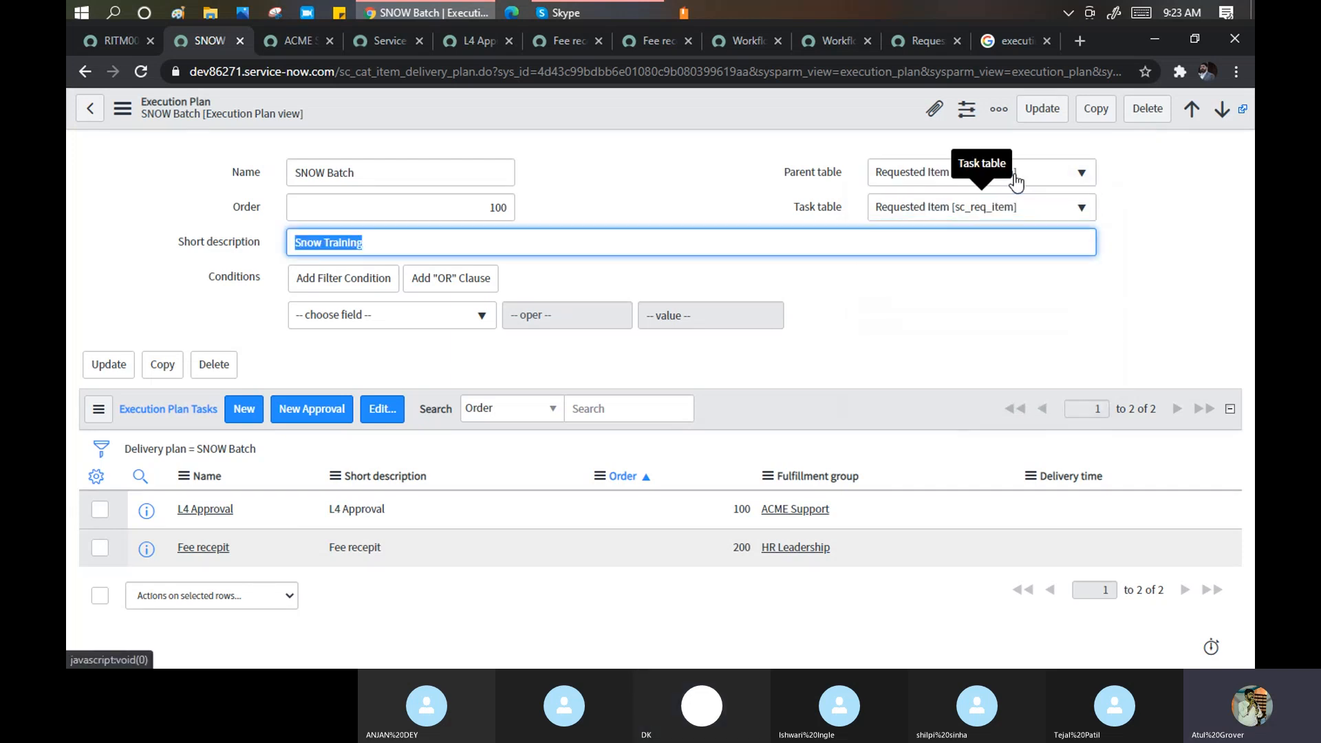
Set the execution plan's task table to Catalog Task [sc_task] and save the record.
click(1015, 217)
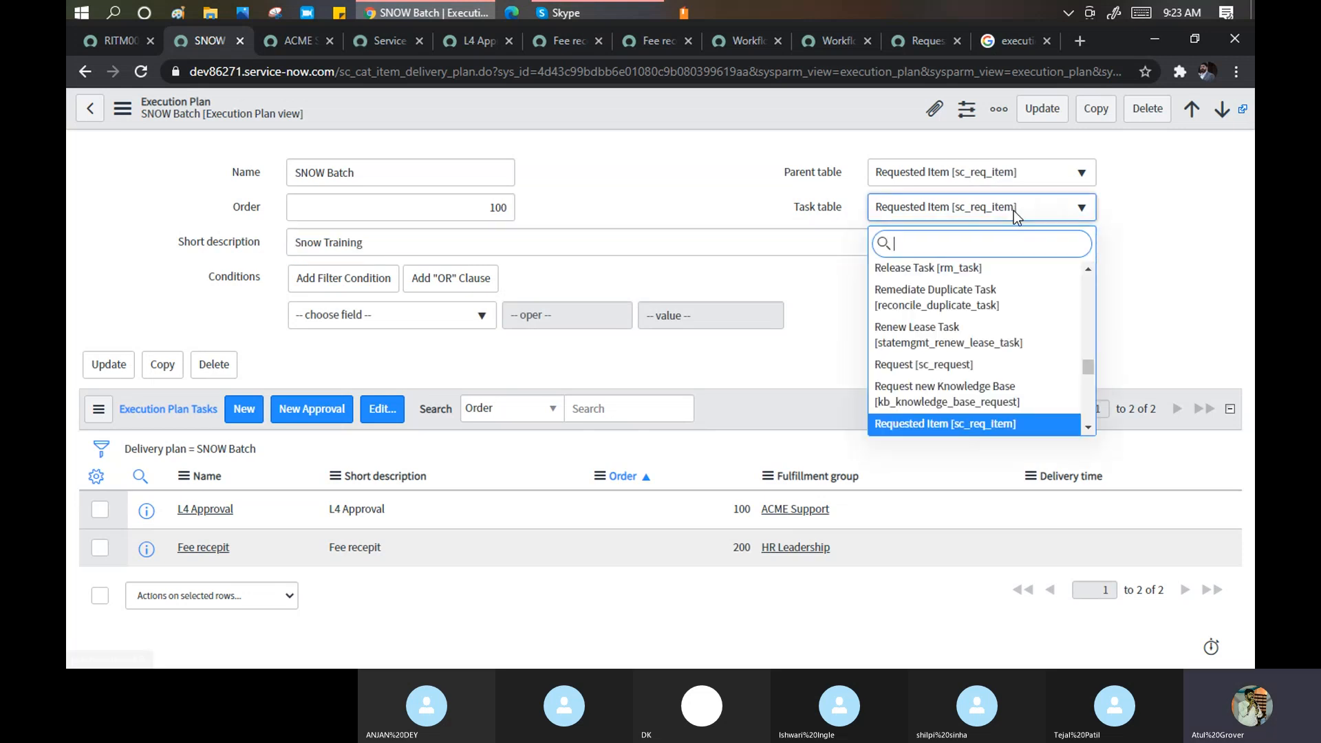
text(sc_tas)
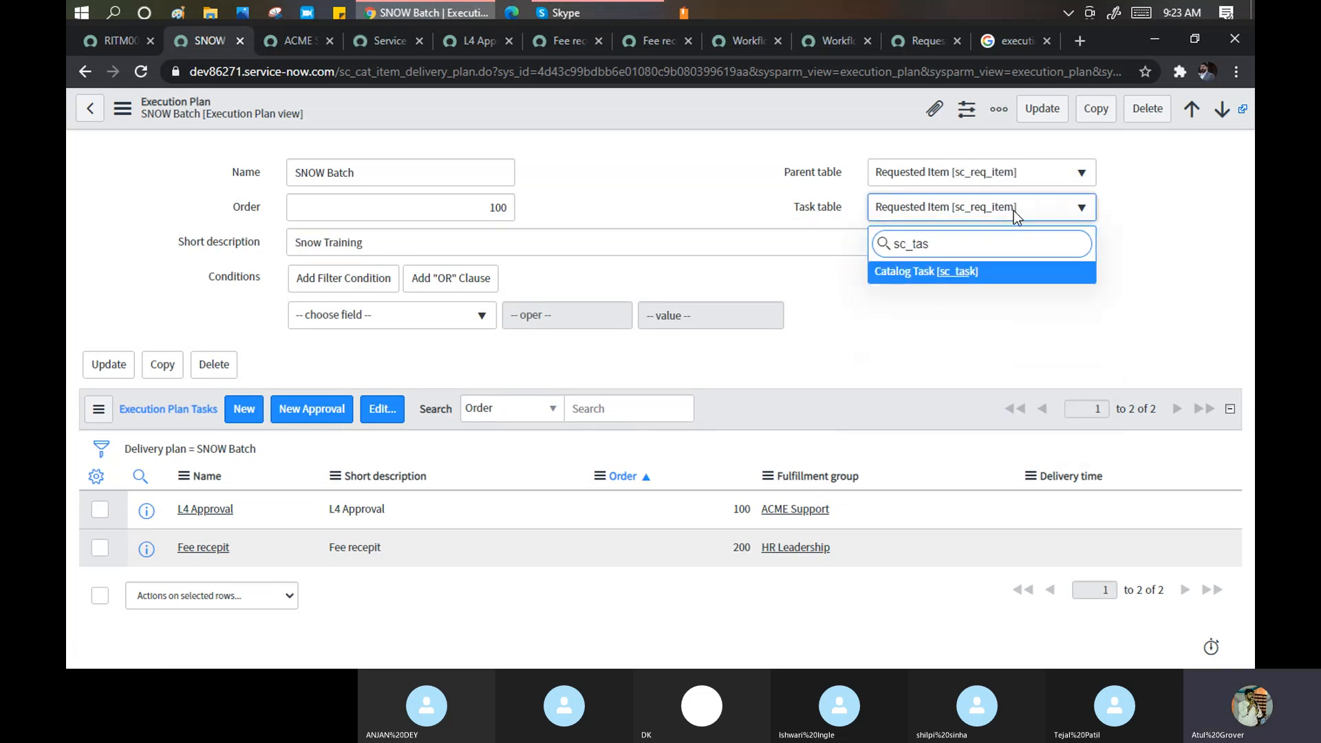
click(919, 271)
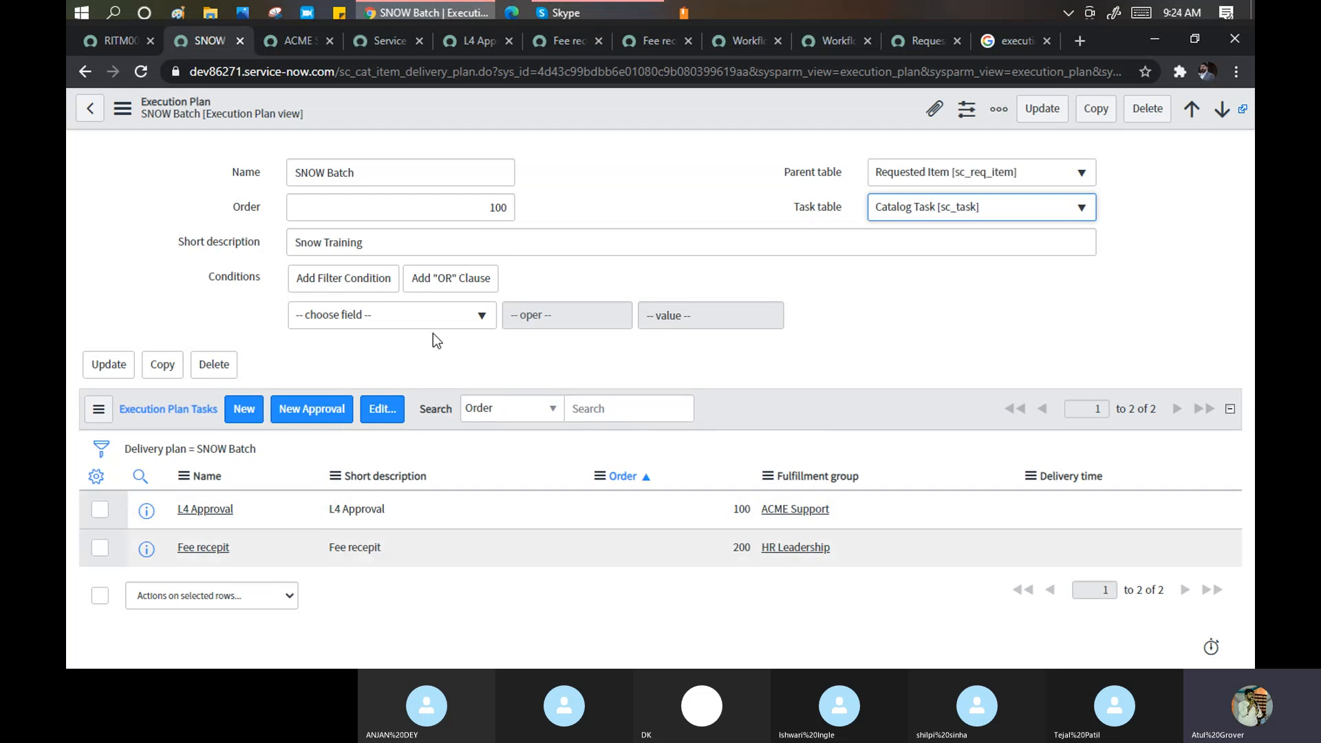
right_click(543, 102)
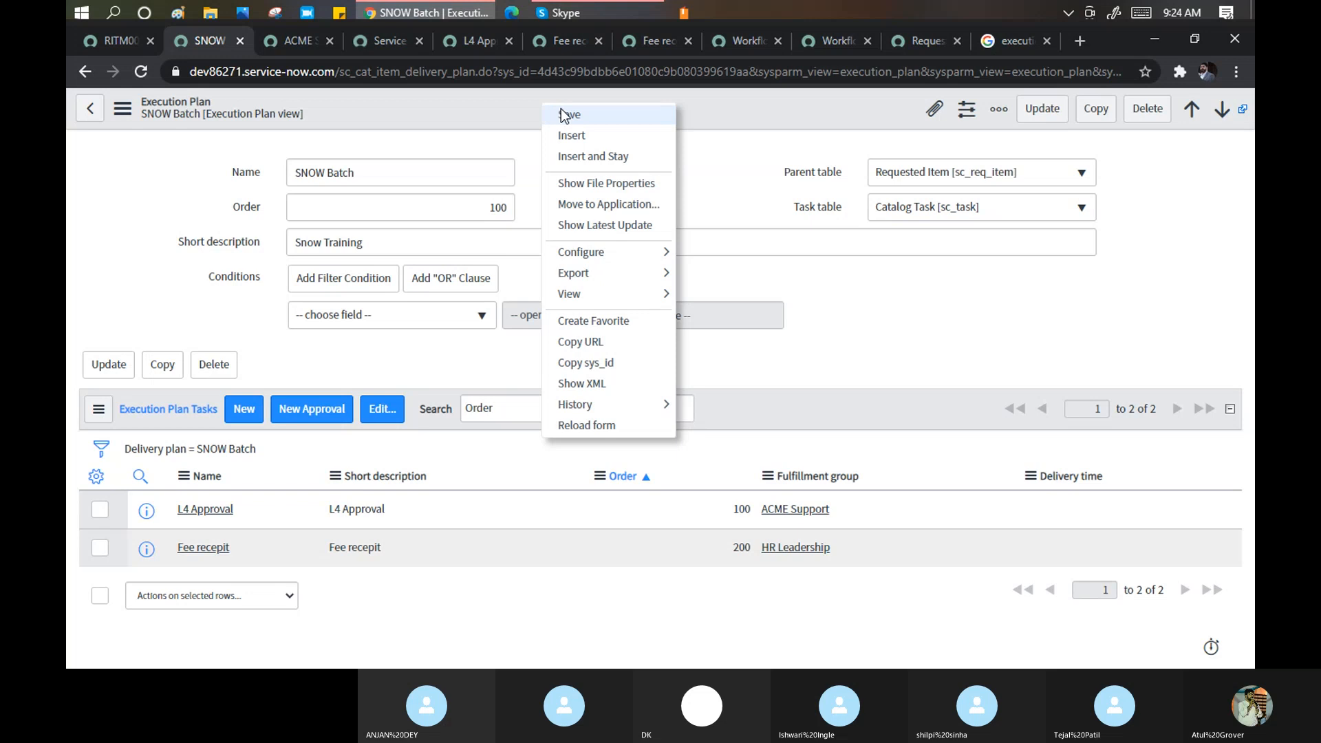
click(564, 114)
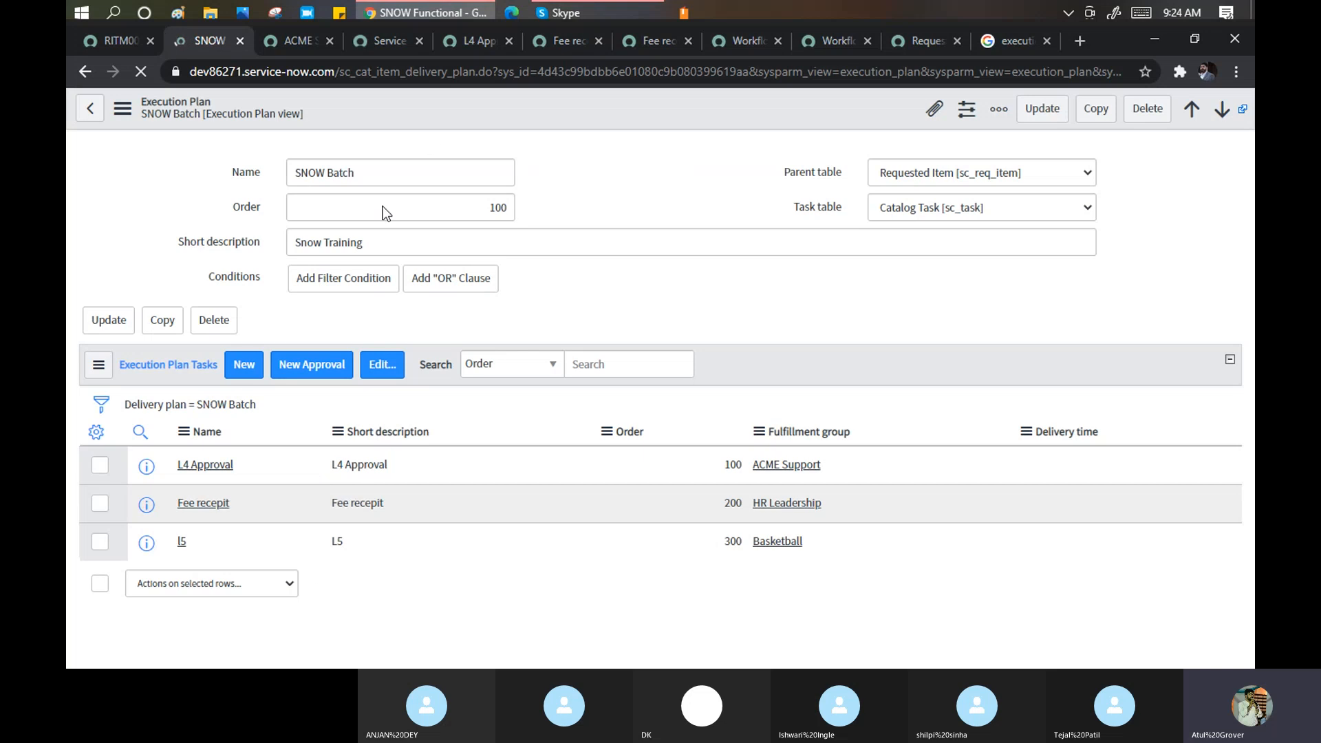
Return to the web search results and open the "Execution plan tasks | ServiceNow Docs" result in a new browser tab.
click(1009, 41)
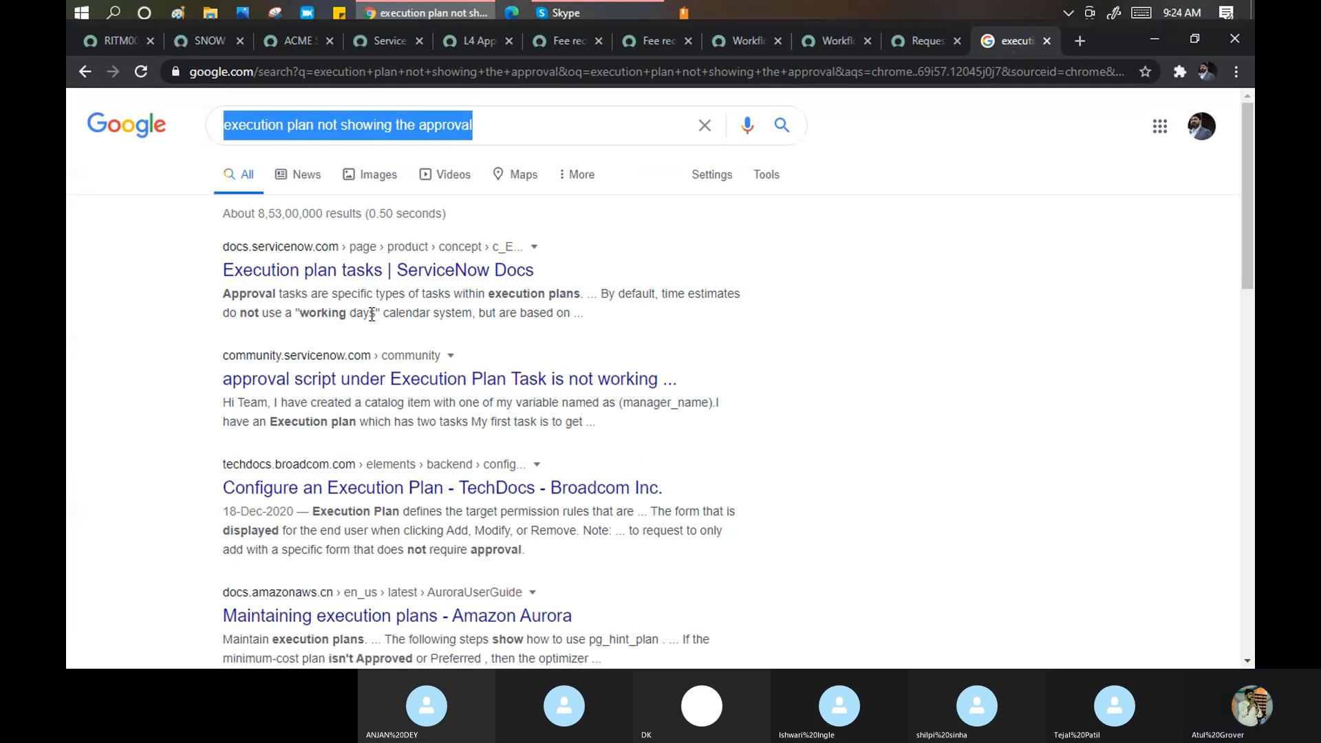
scroll(392, 330, down, 1)
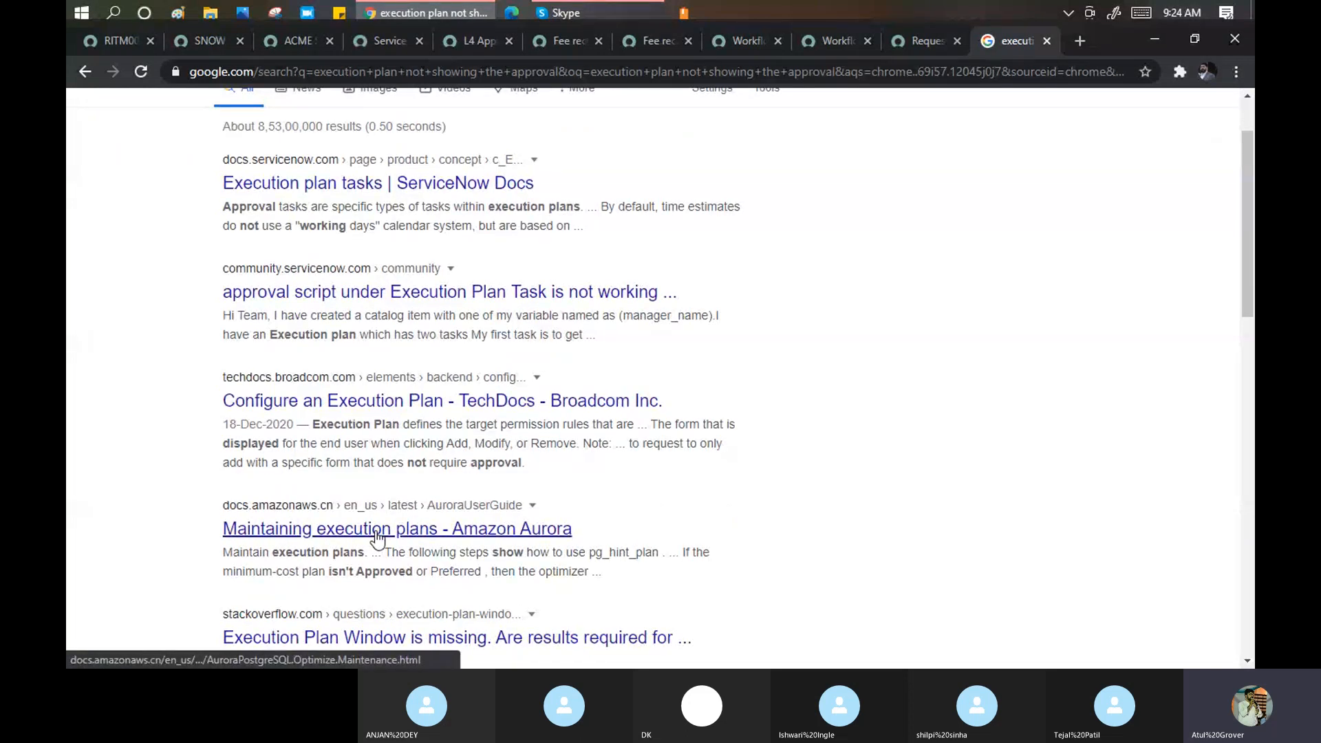
scroll(368, 441, down, 2)
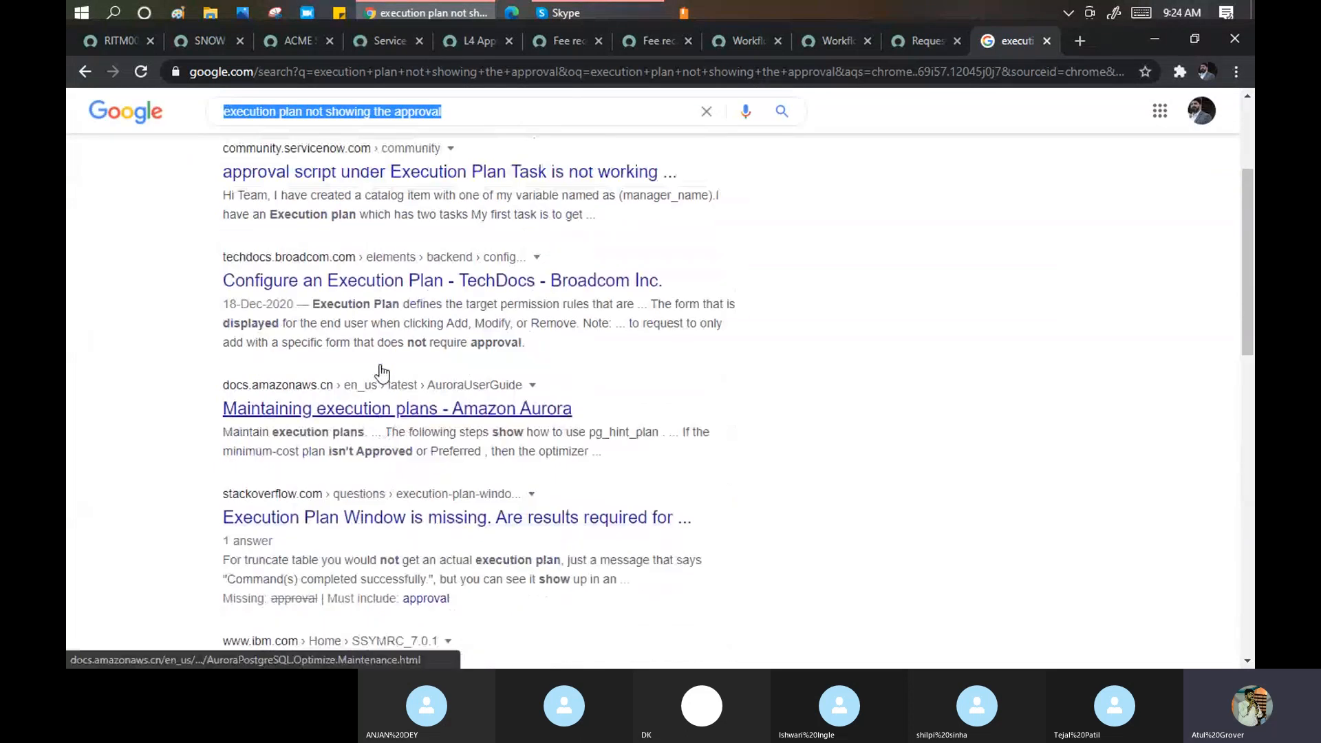
scroll(382, 371, up, 3)
right_click(344, 270)
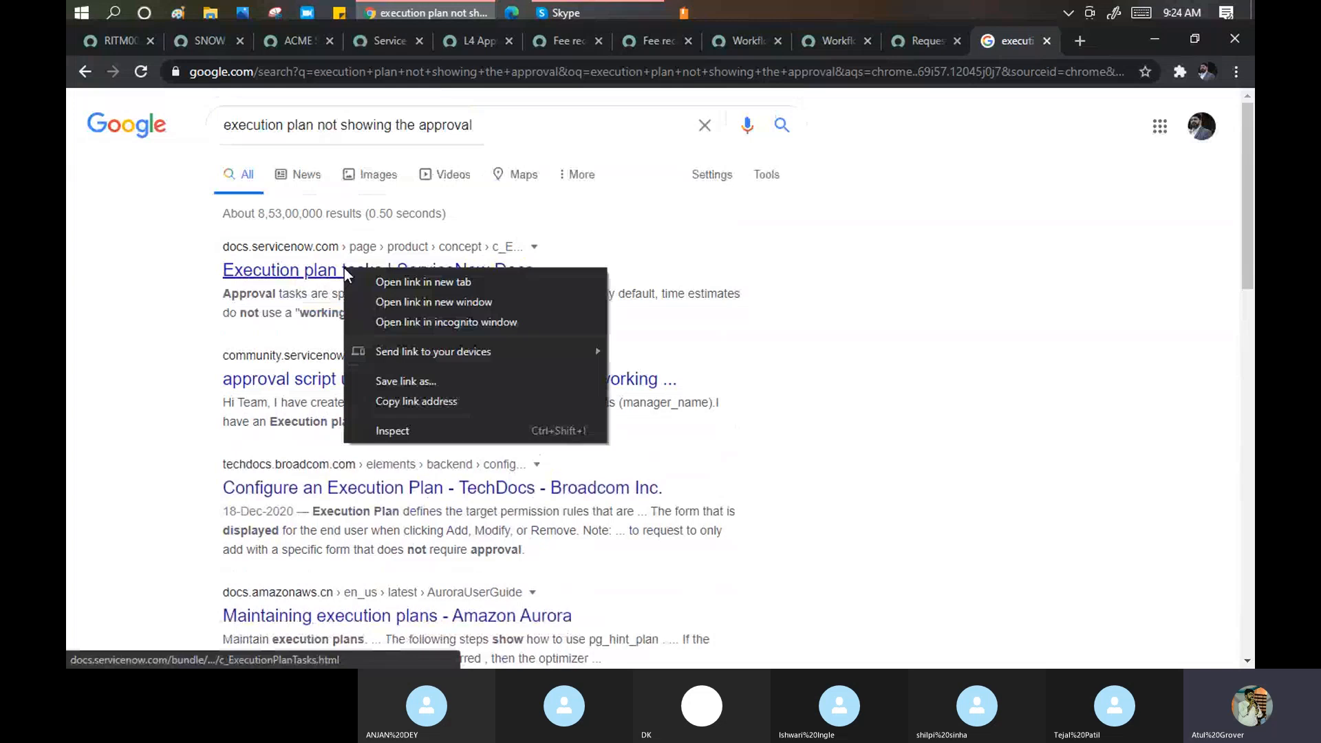
click(410, 280)
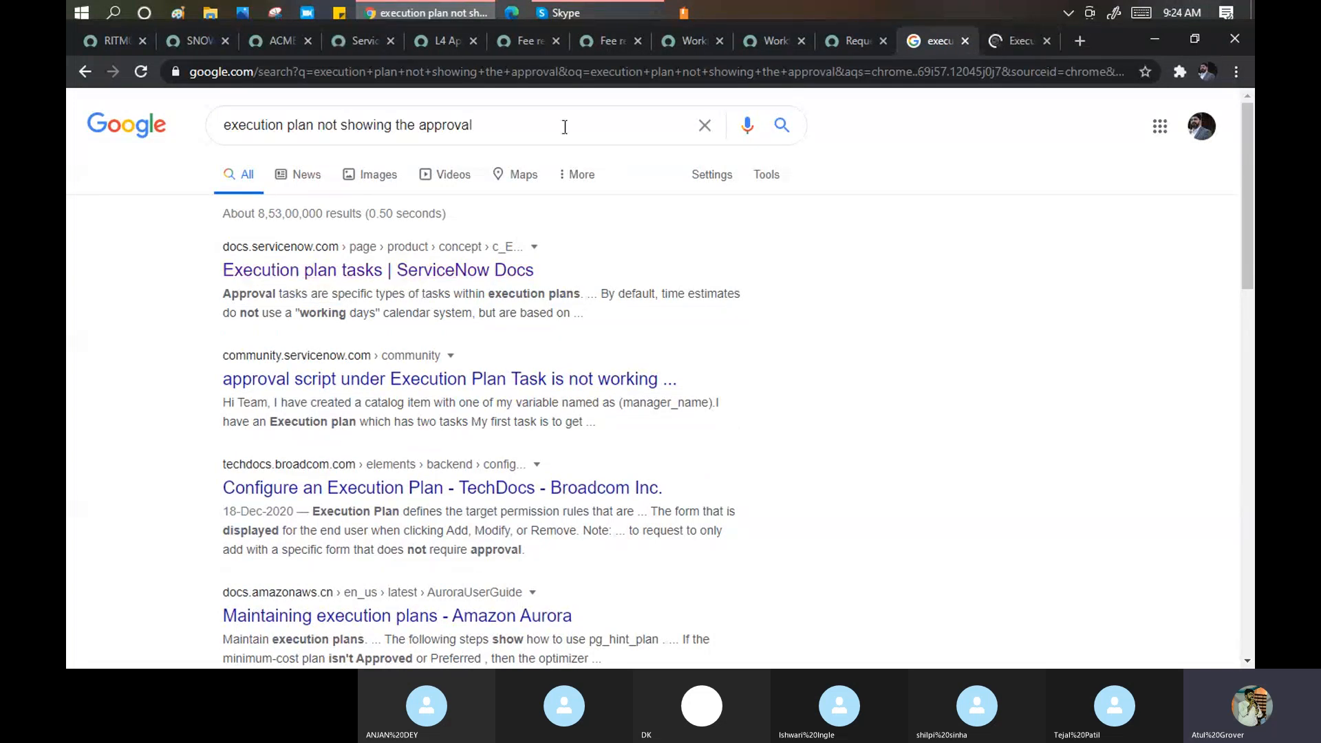
click(1017, 42)
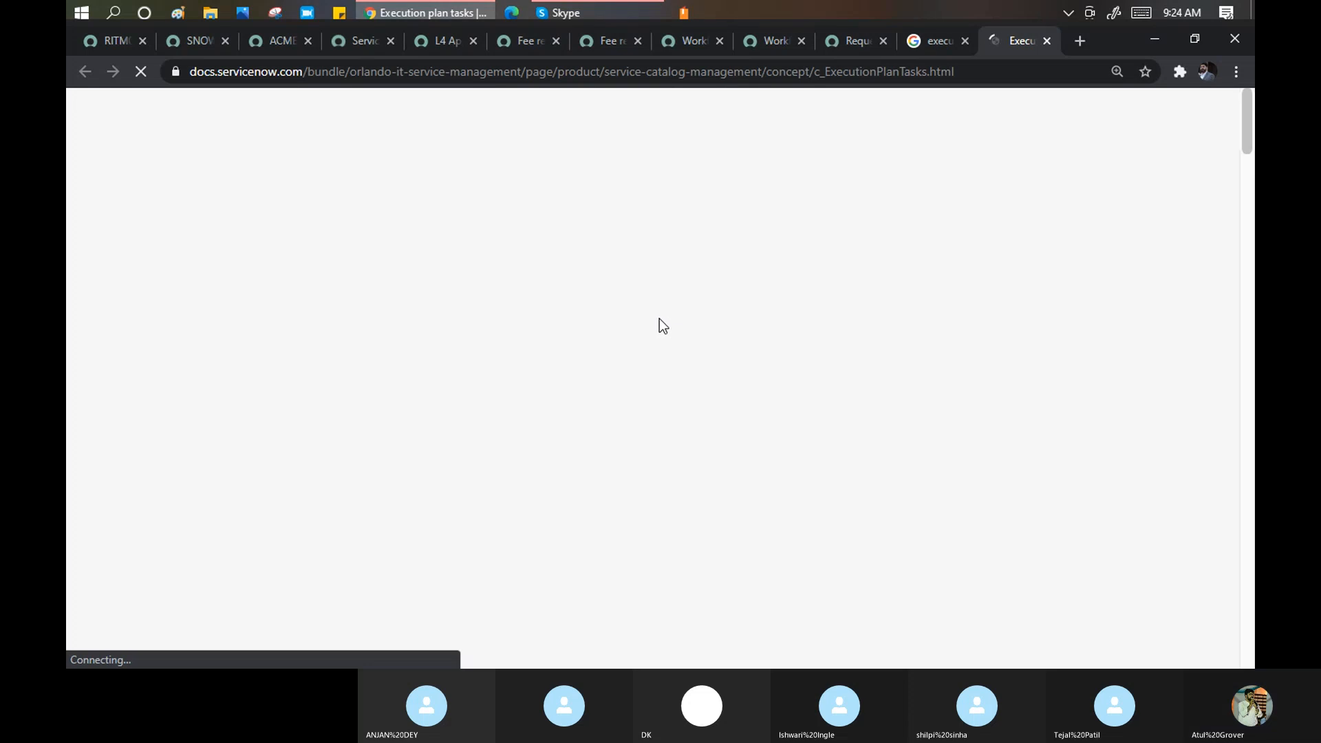
Dismiss the documentation site's login prompt and read the introduction on how execution plan tasks relate to approvals and fulfillment groups.
scroll(662, 323, down, 10)
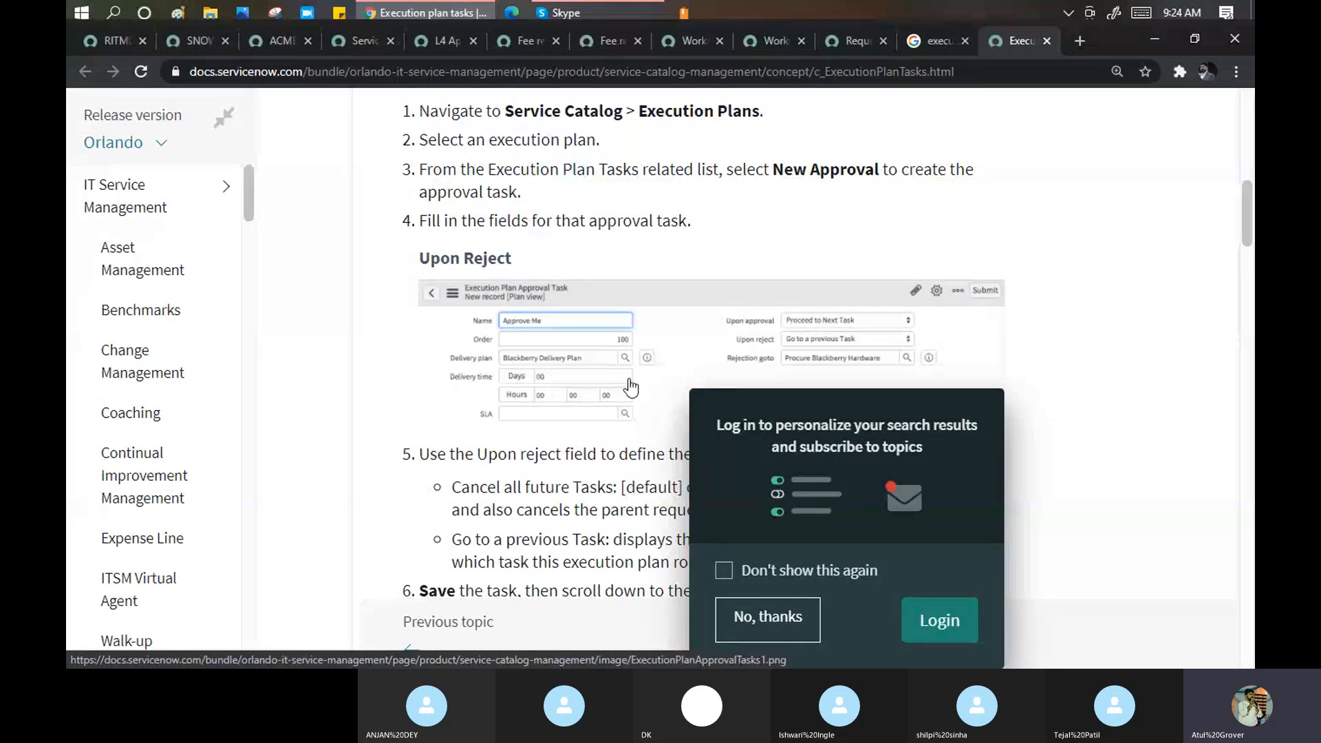
click(769, 617)
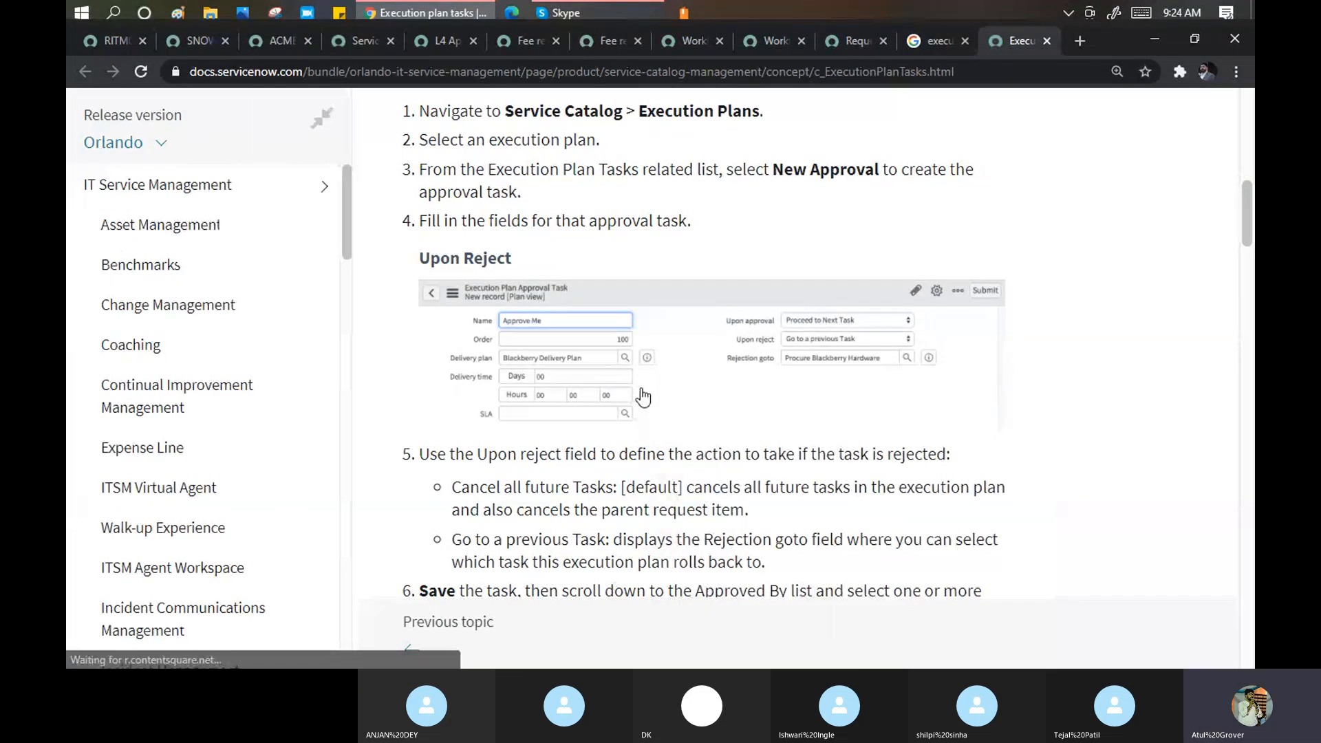
scroll(474, 260, up, 5)
scroll(474, 260, up, 5)
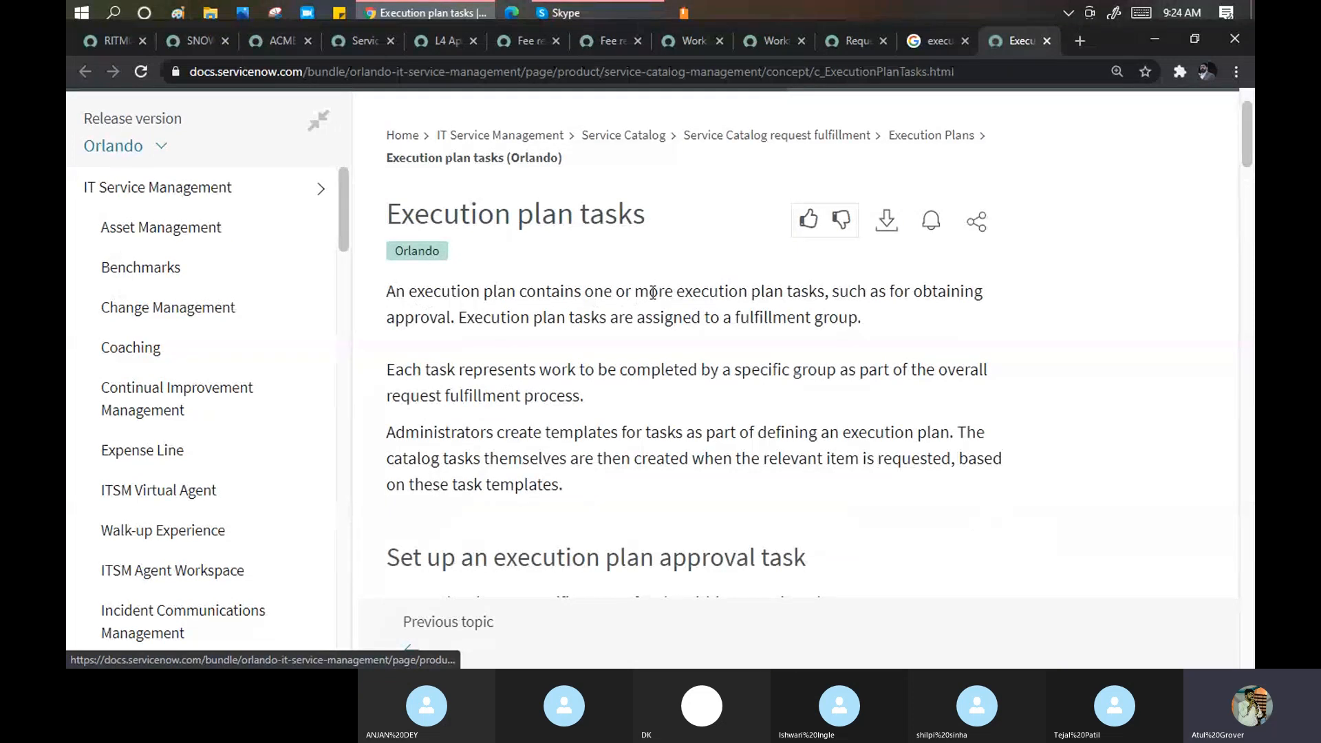
drag(649, 292, 984, 287)
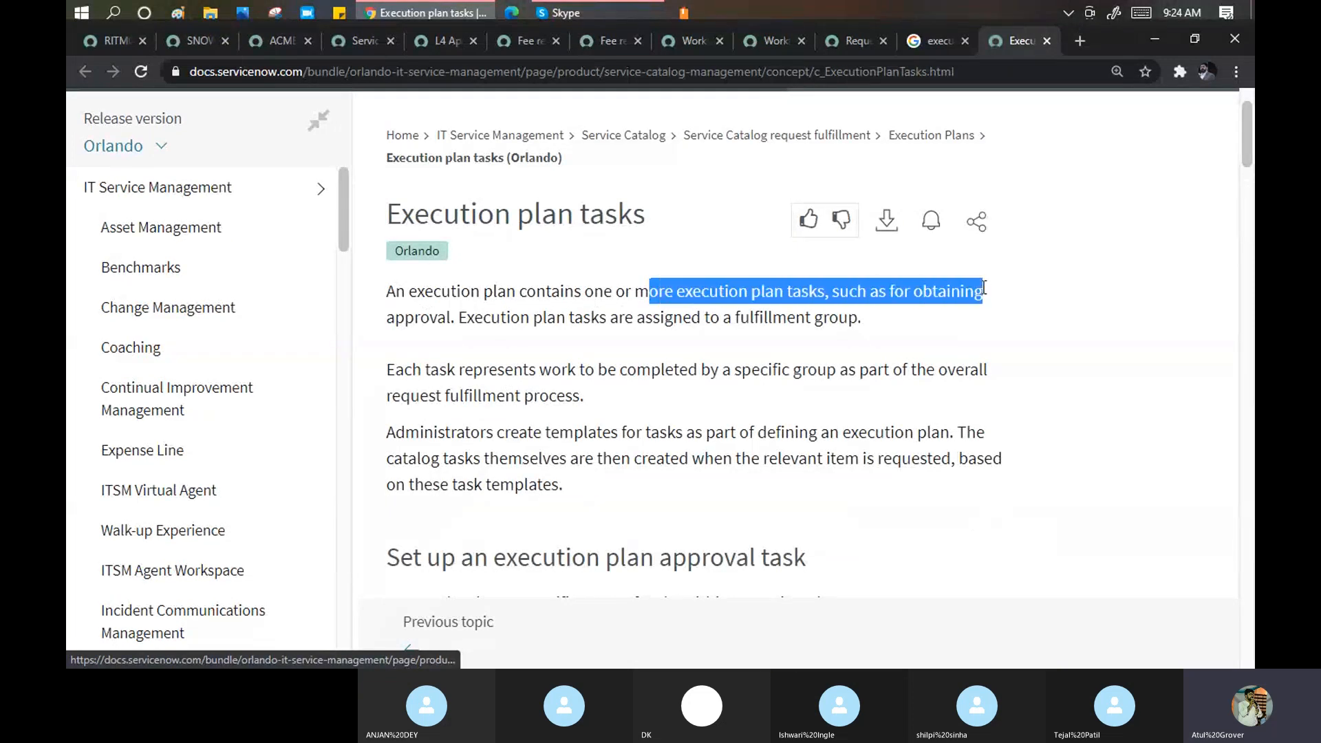
click(422, 318)
double_click(422, 319)
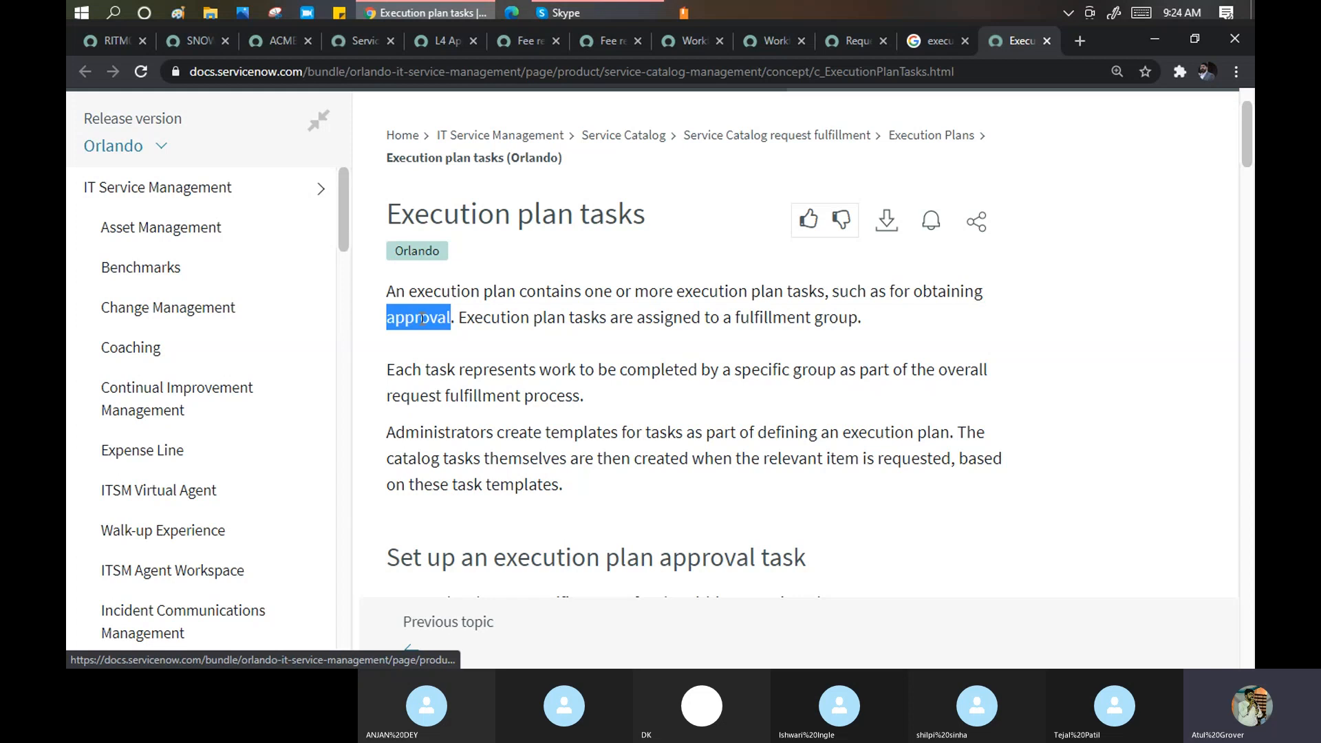
drag(430, 372, 819, 370)
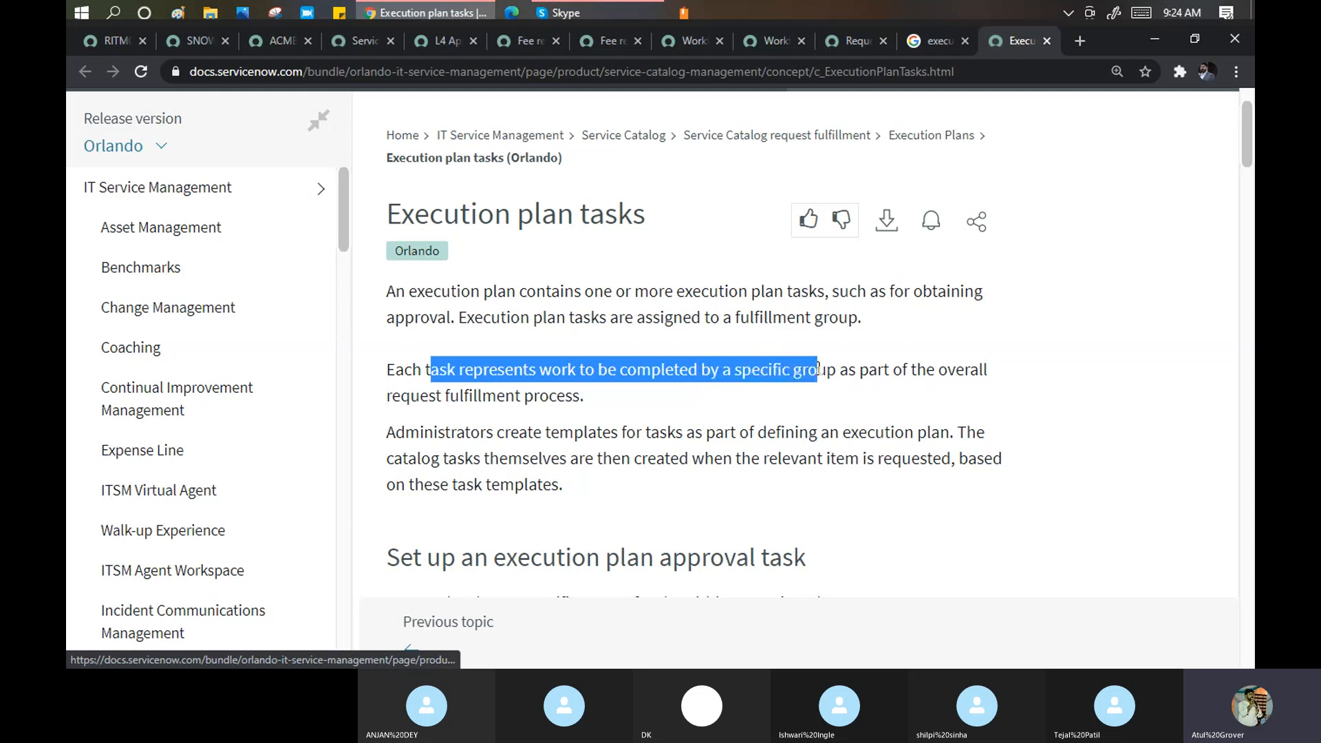
drag(420, 396, 614, 407)
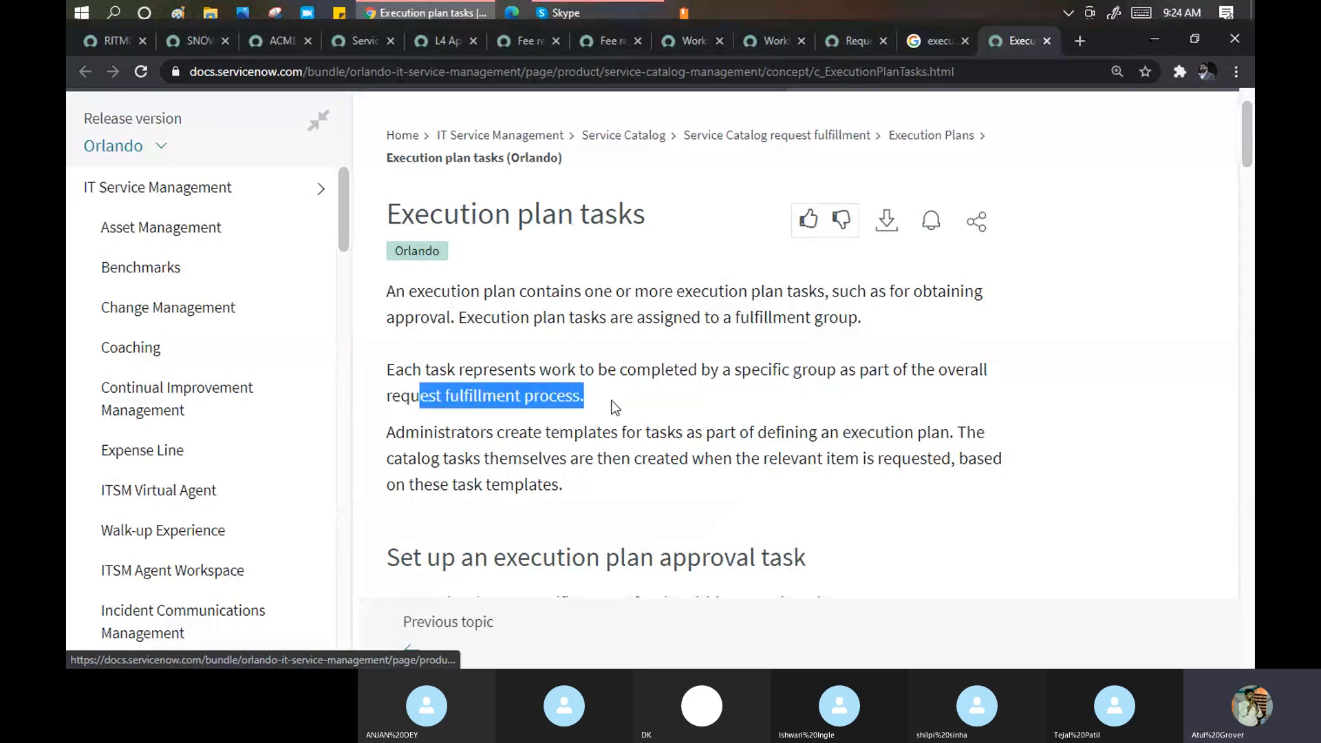
Read the "Set up an execution plan approval task" section, including how a rejected approval rolls back.
scroll(615, 406, down, 1)
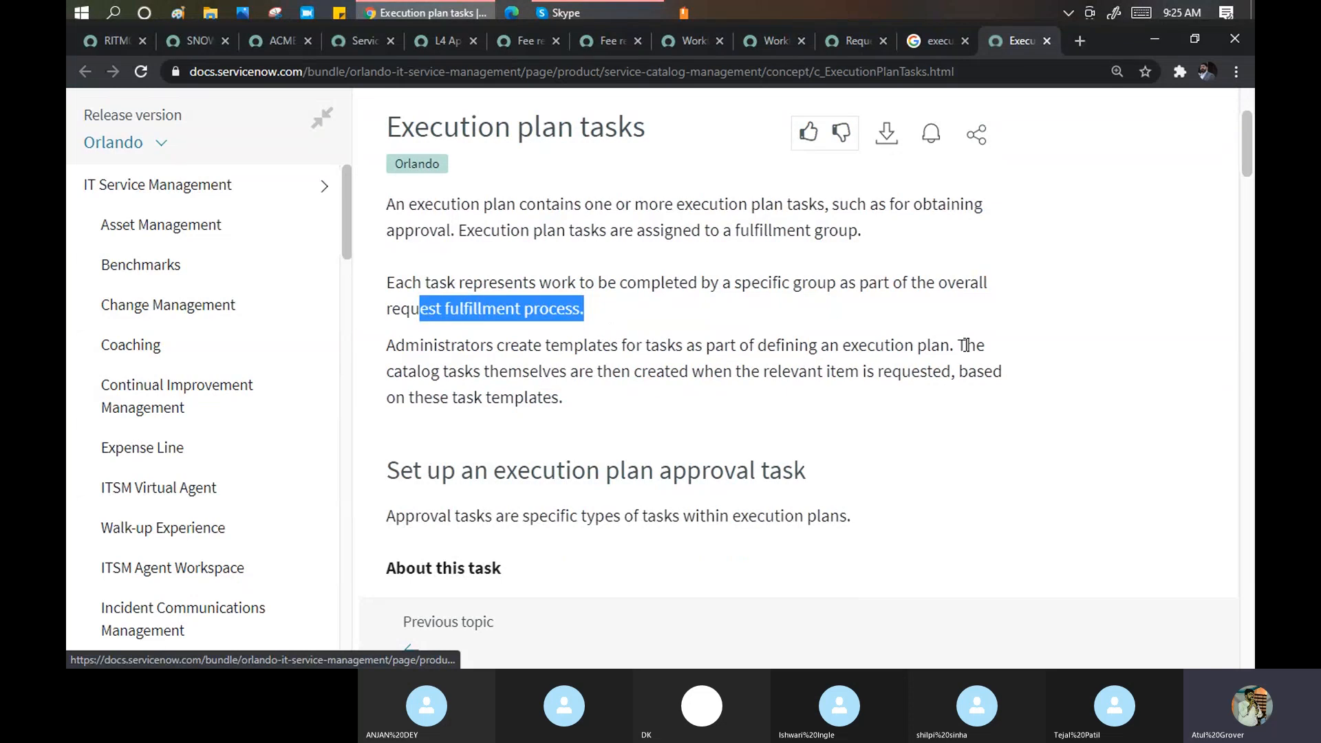
scroll(640, 363, down, 2)
scroll(642, 372, down, 2)
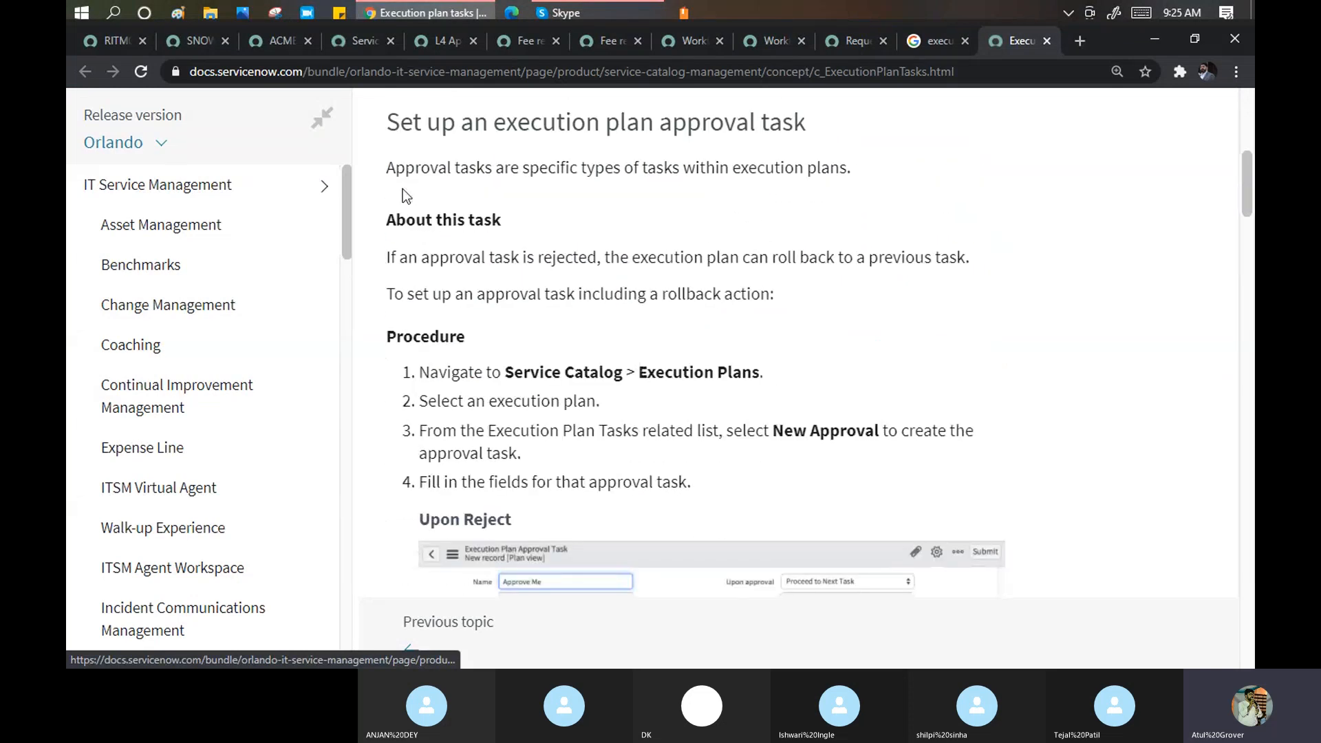
drag(527, 124, 817, 141)
click(641, 156)
drag(394, 166, 849, 162)
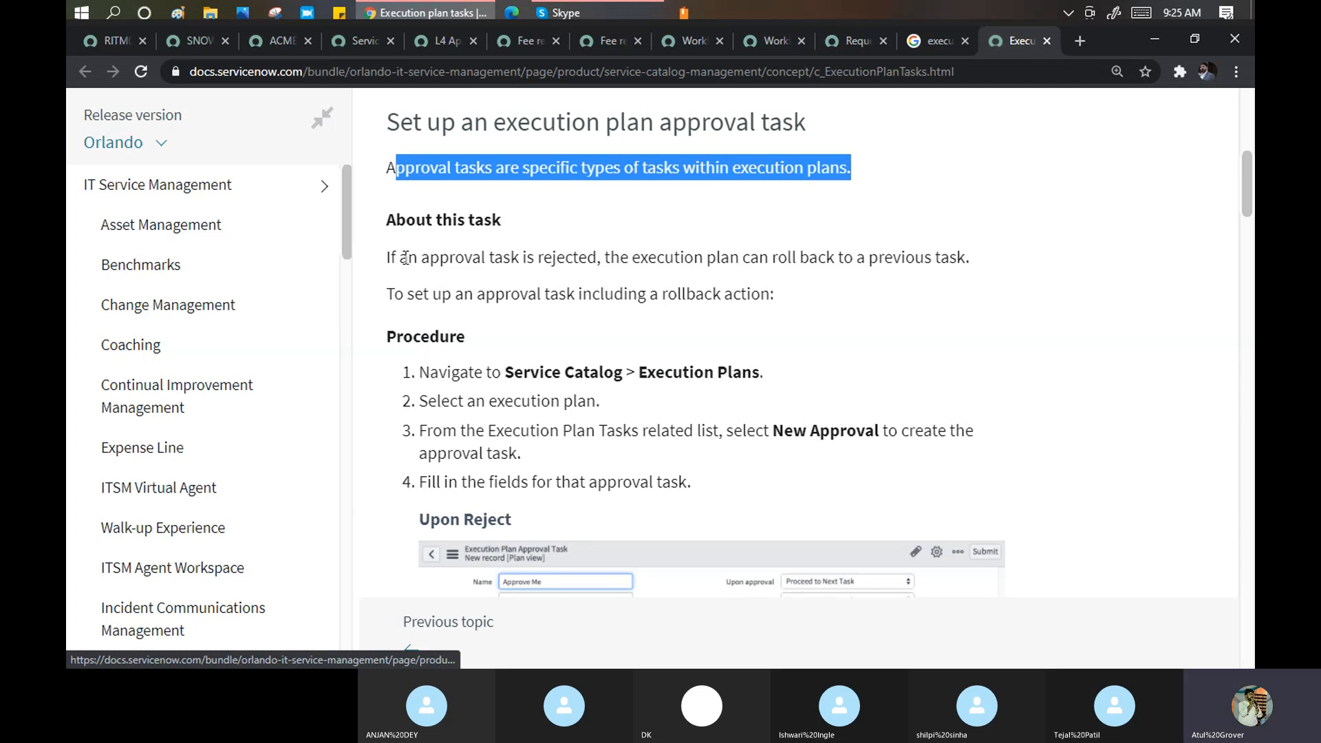
drag(408, 259, 956, 272)
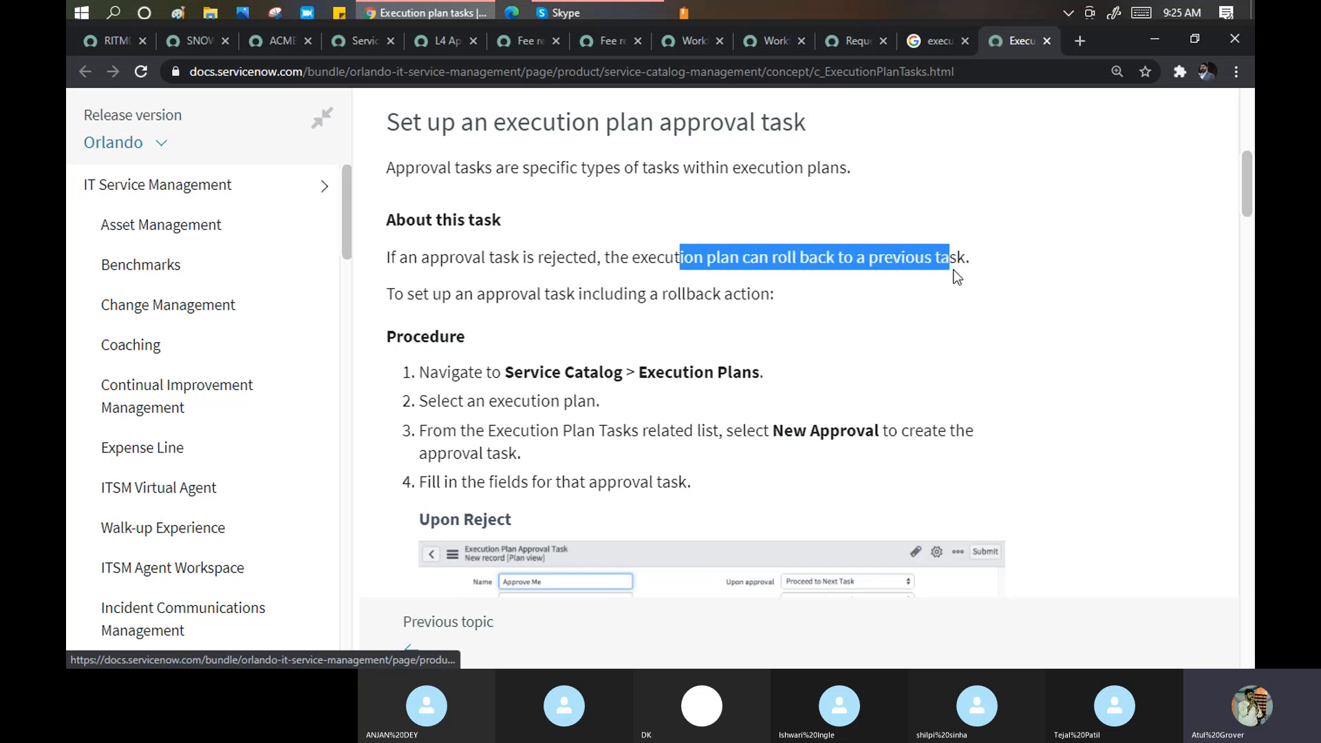
Return to the L4 Approval task record and switch its form to the Execution Plan view.
click(283, 41)
click(347, 44)
click(456, 38)
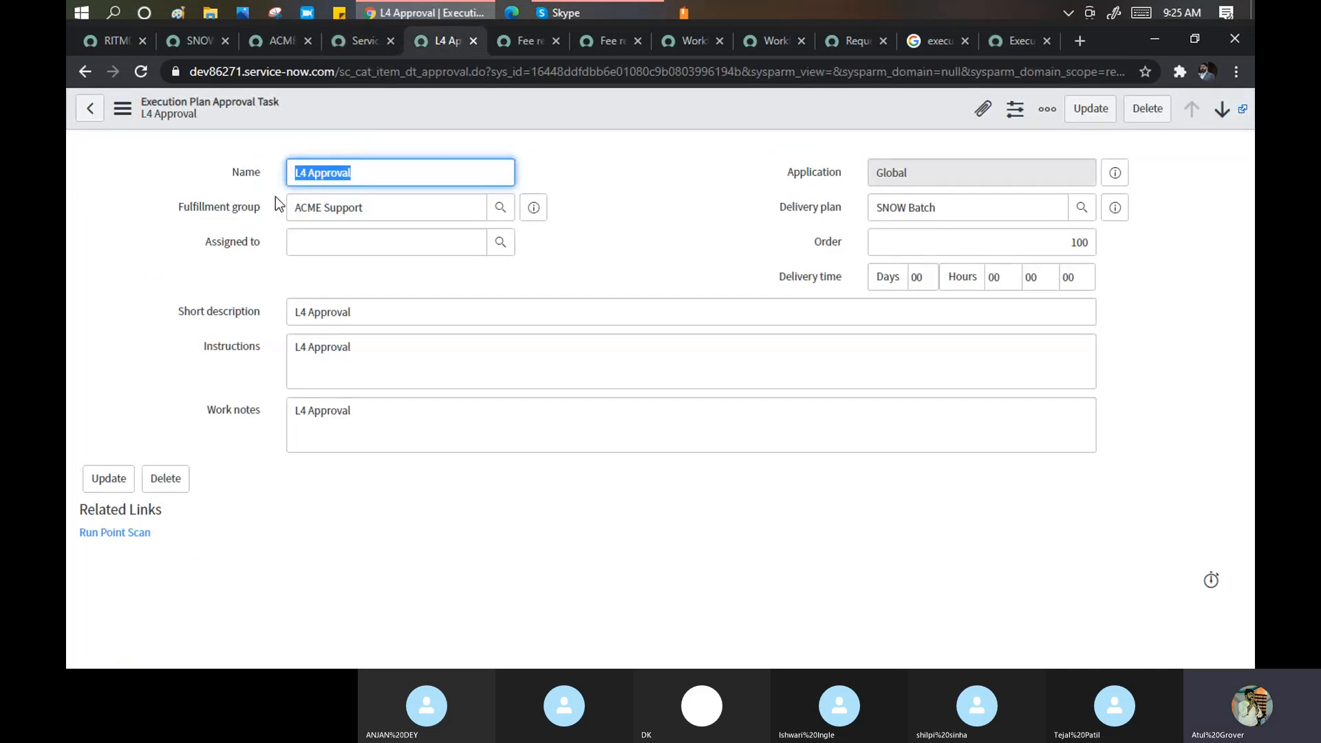
click(122, 108)
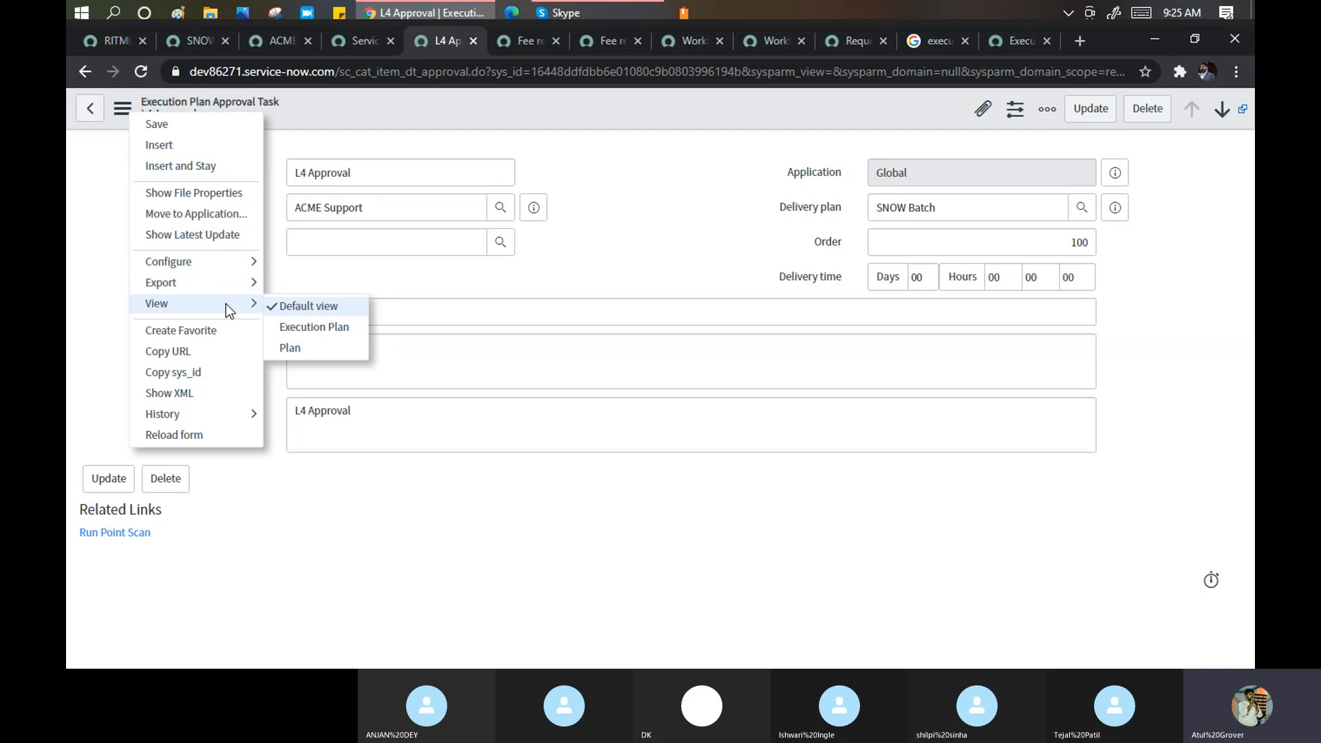
click(306, 328)
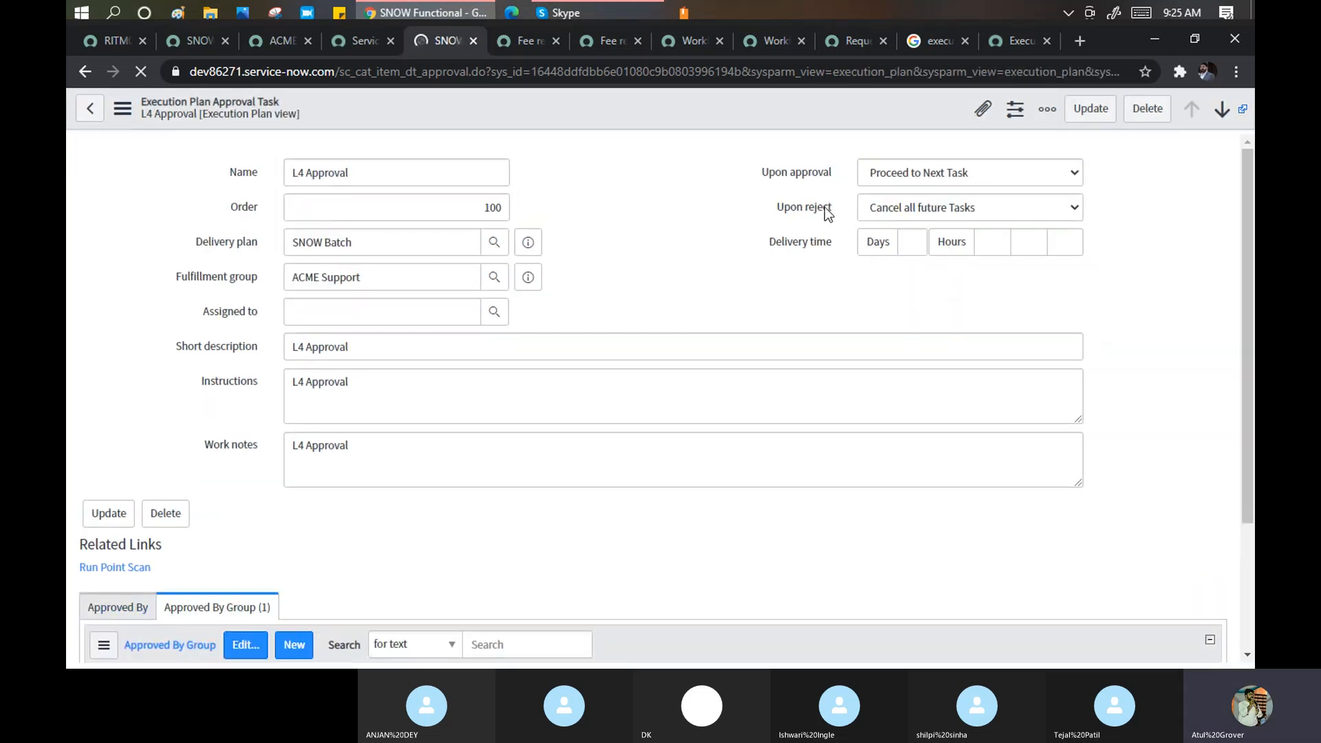
Return to the L4 Approval task record and view the available Upon reject options.
click(1024, 41)
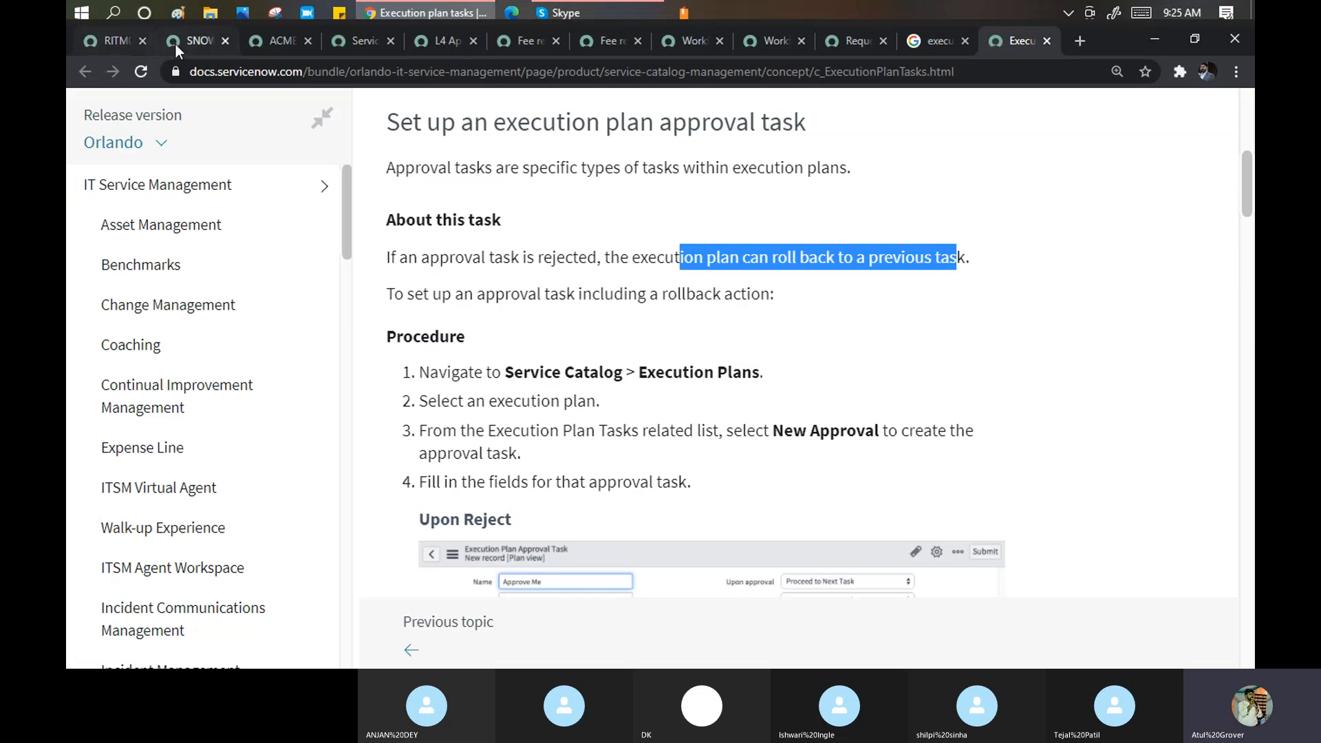
click(286, 42)
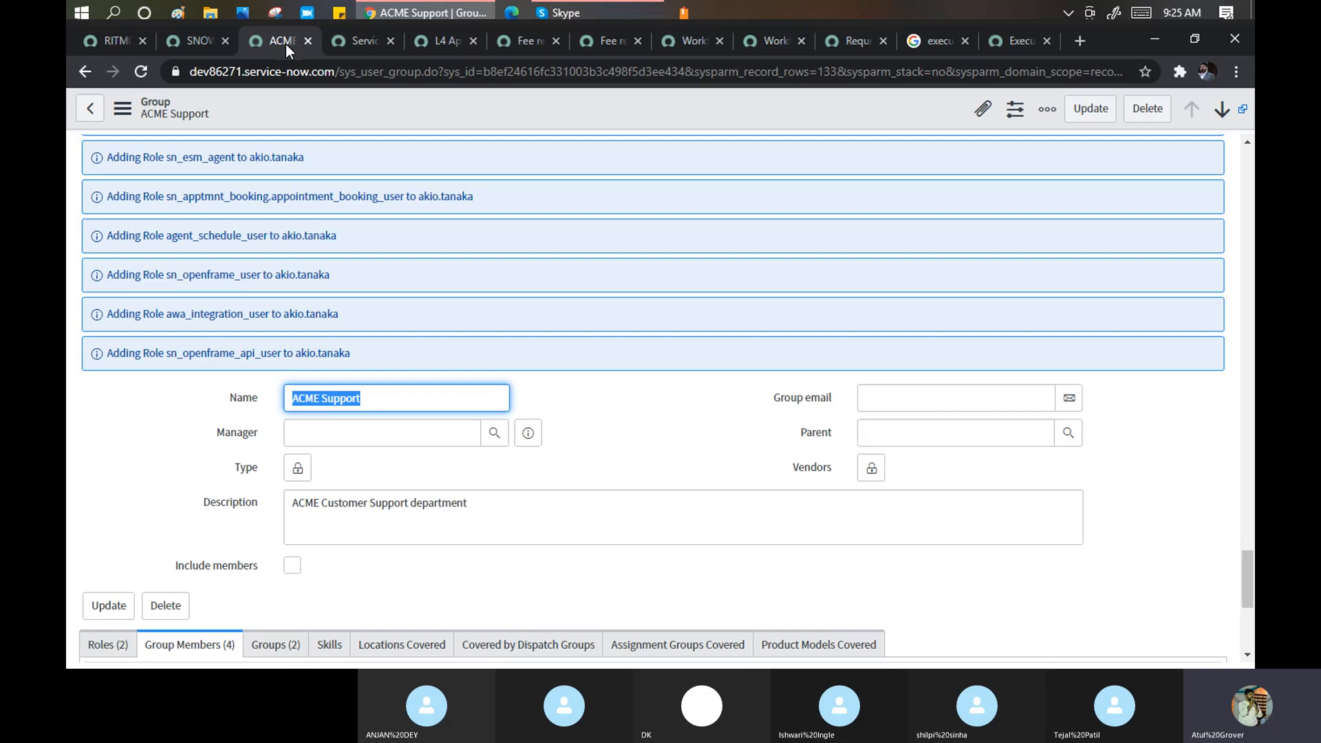
click(363, 46)
click(436, 44)
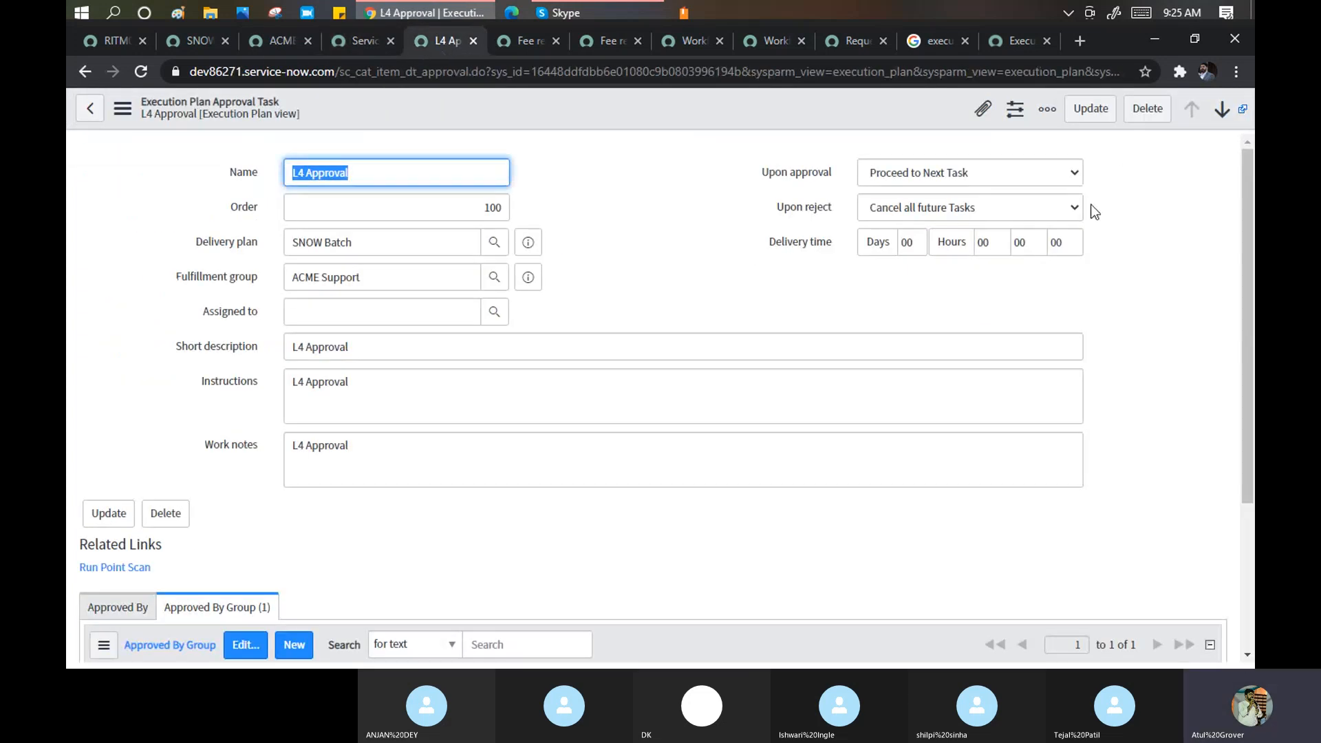
click(1020, 206)
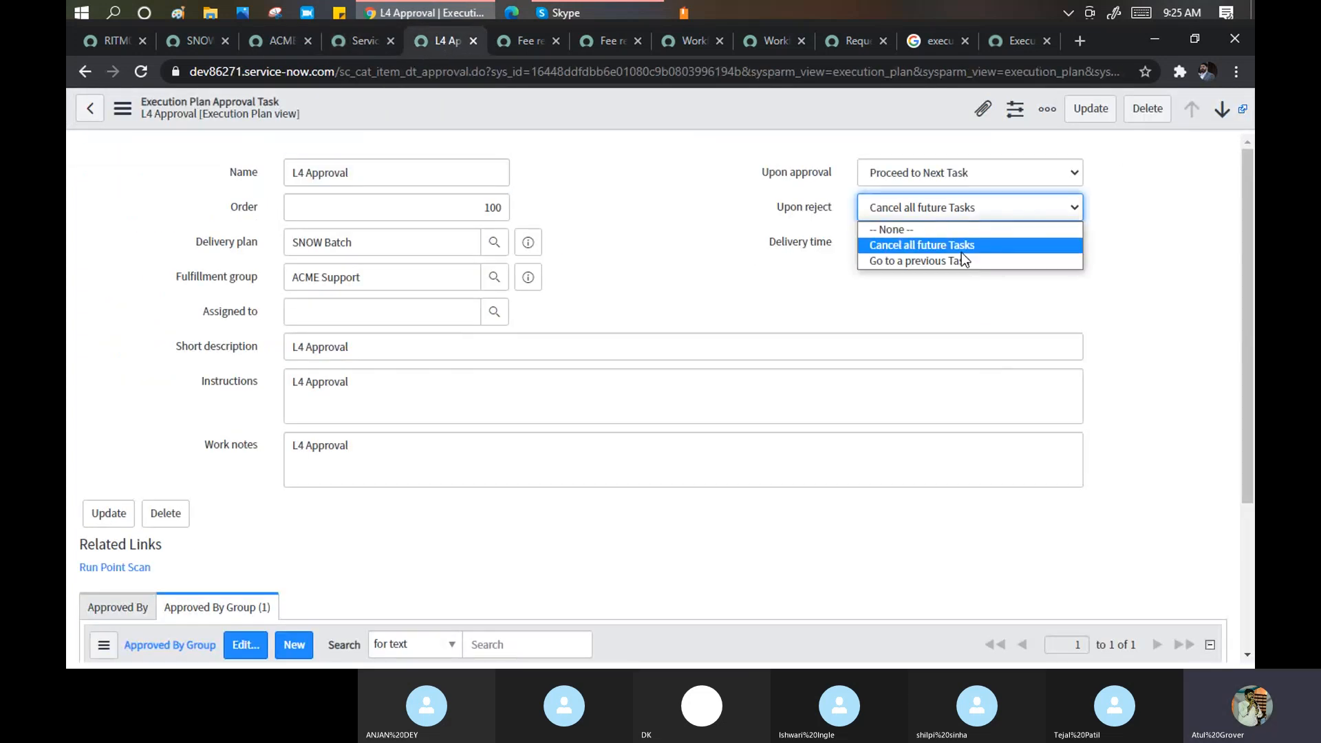
Read the documentation's procedure for setting up an approval task with a rollback action, through the New Approval instruction.
click(1018, 44)
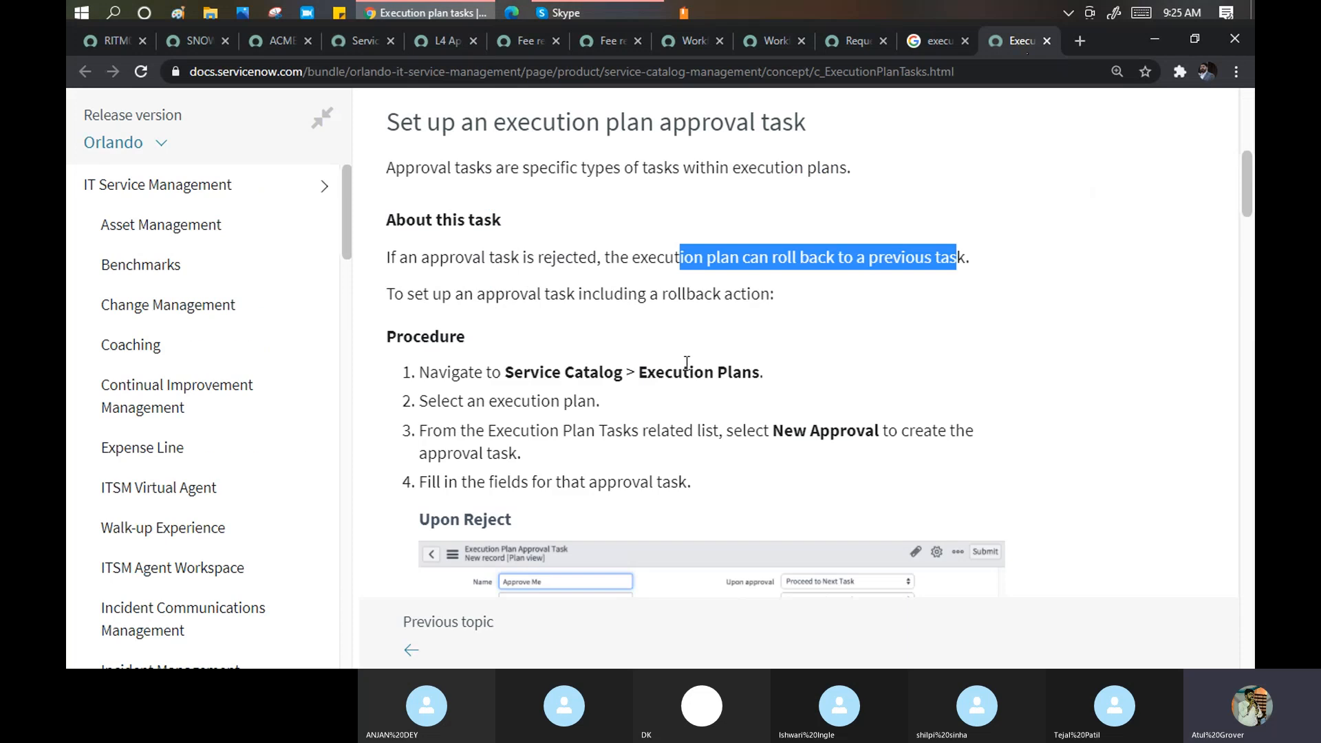
drag(412, 294, 776, 304)
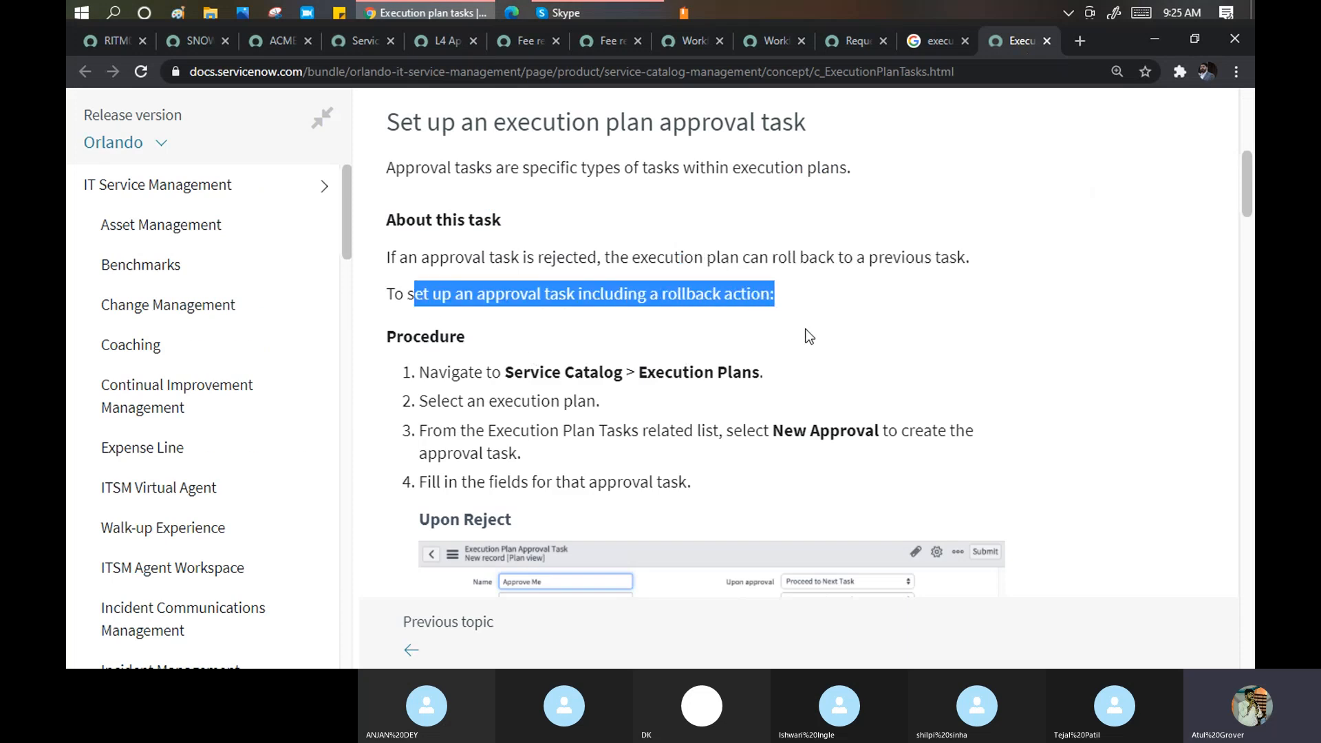
scroll(809, 335, down, 1)
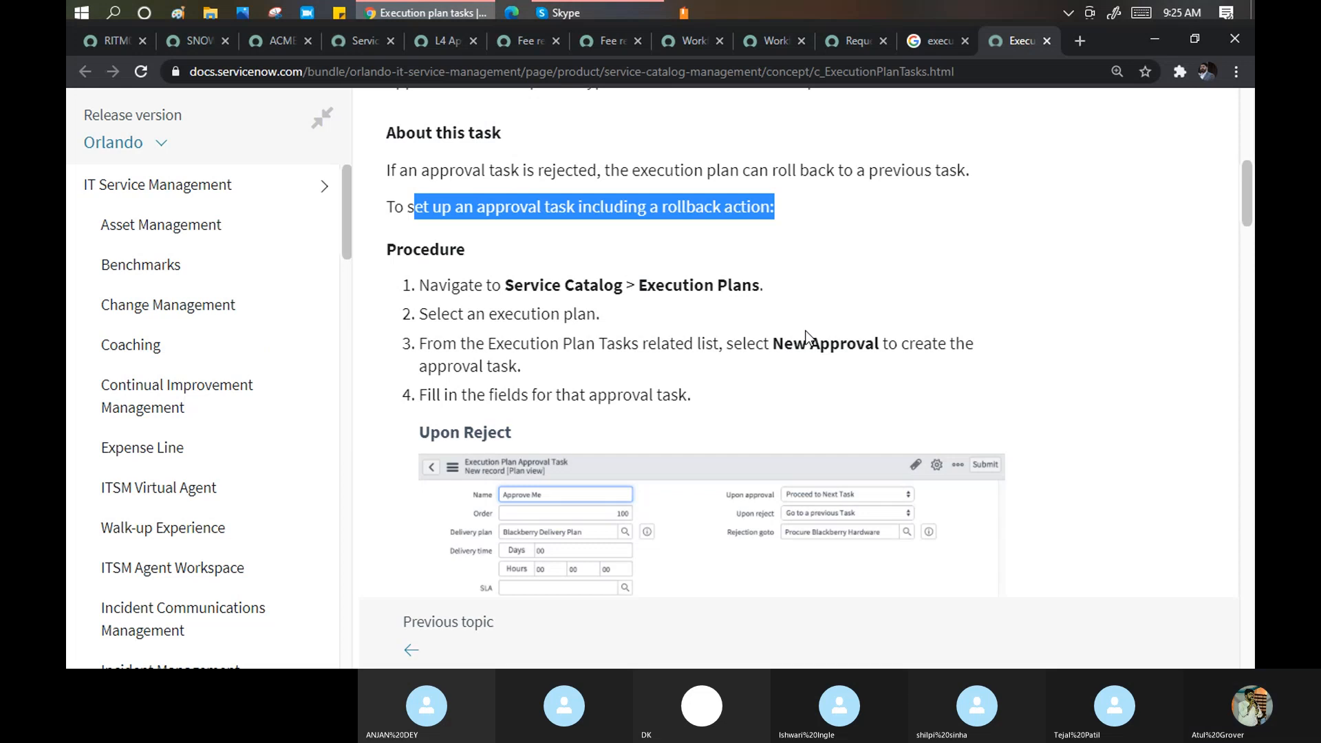
scroll(807, 335, down, 1)
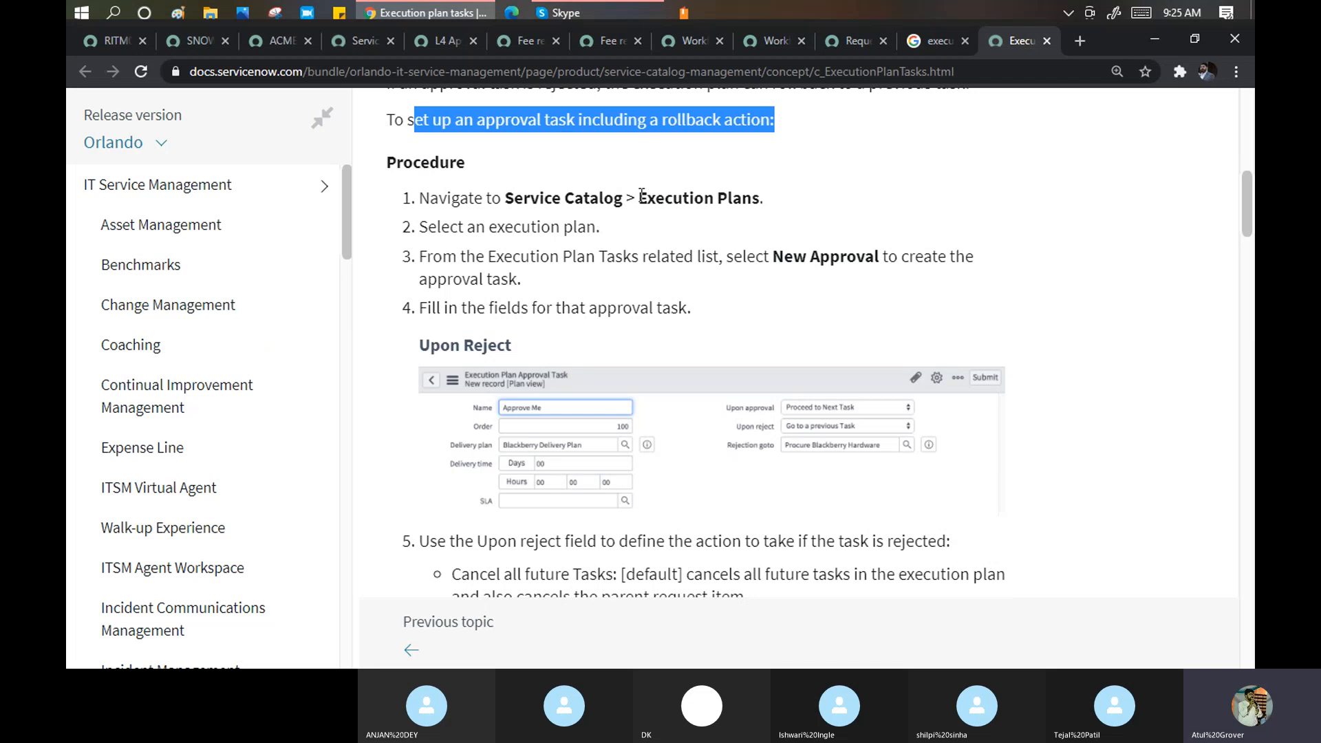
drag(640, 198, 778, 198)
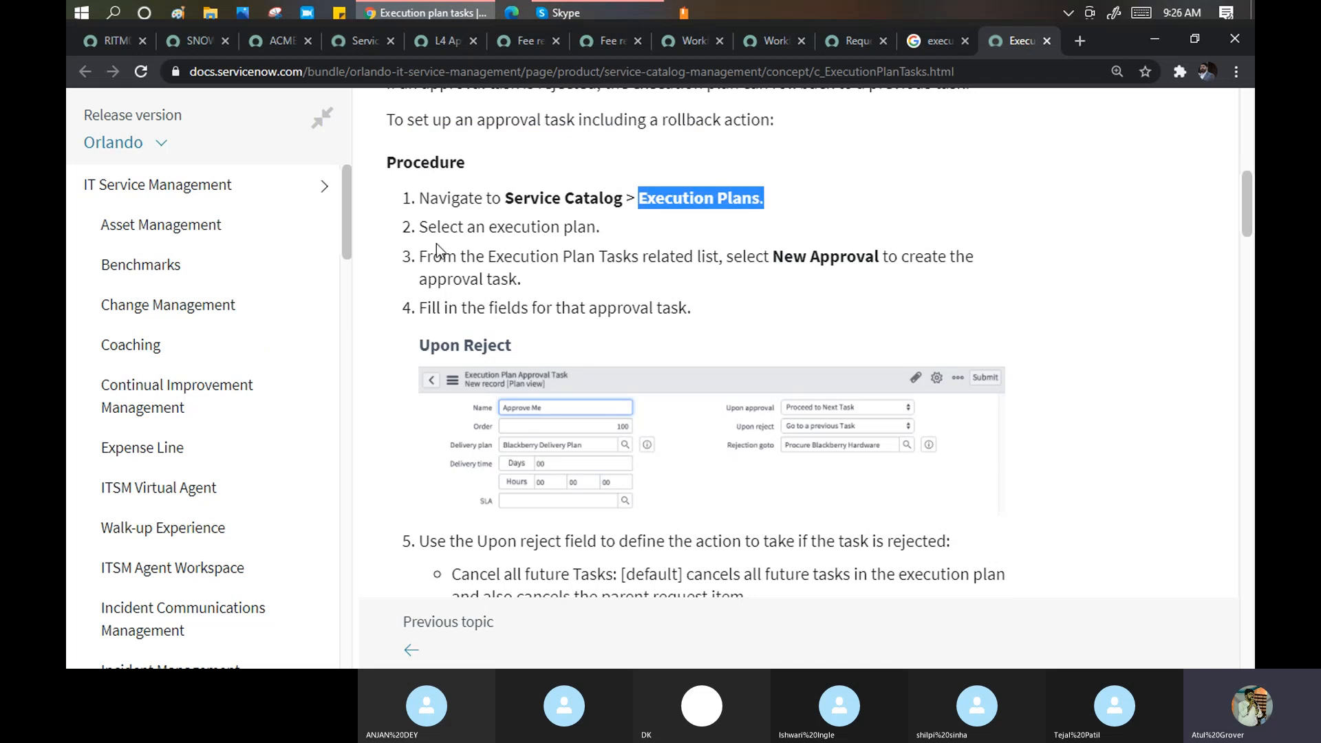
drag(419, 228, 599, 229)
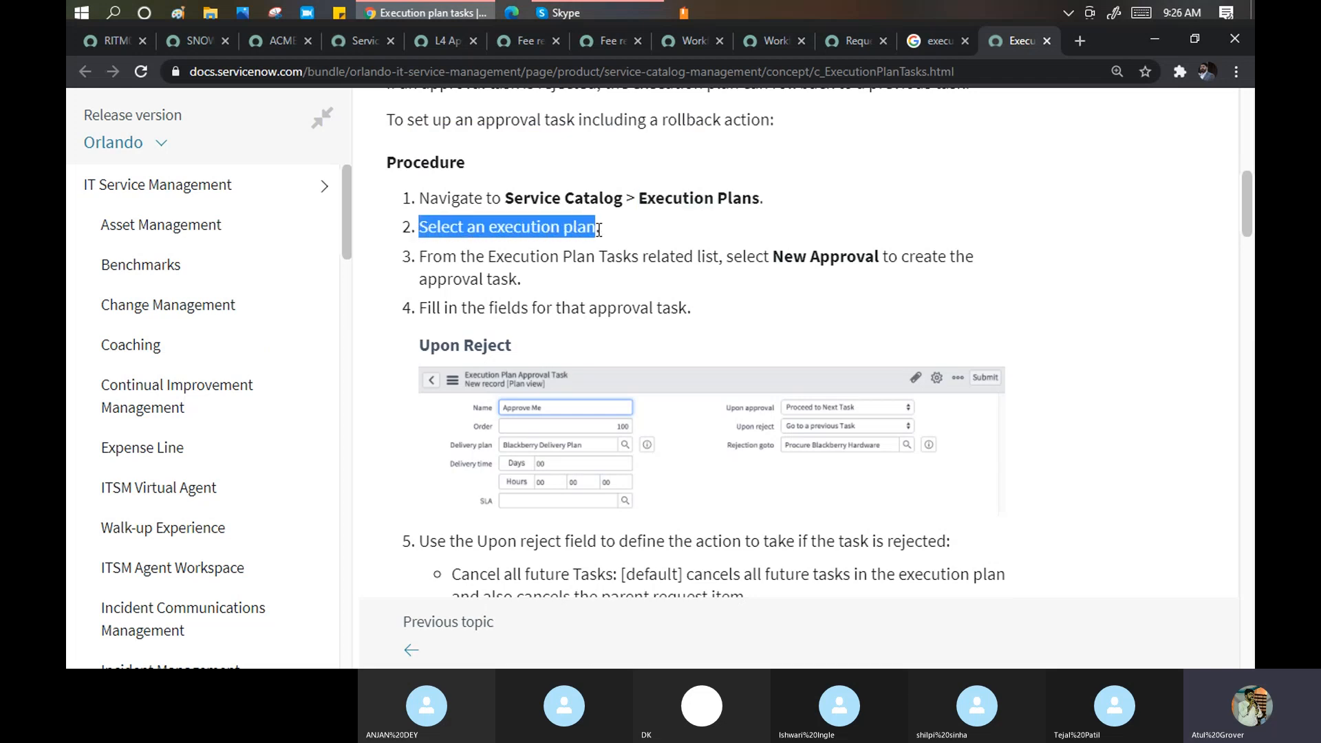
drag(421, 262, 623, 261)
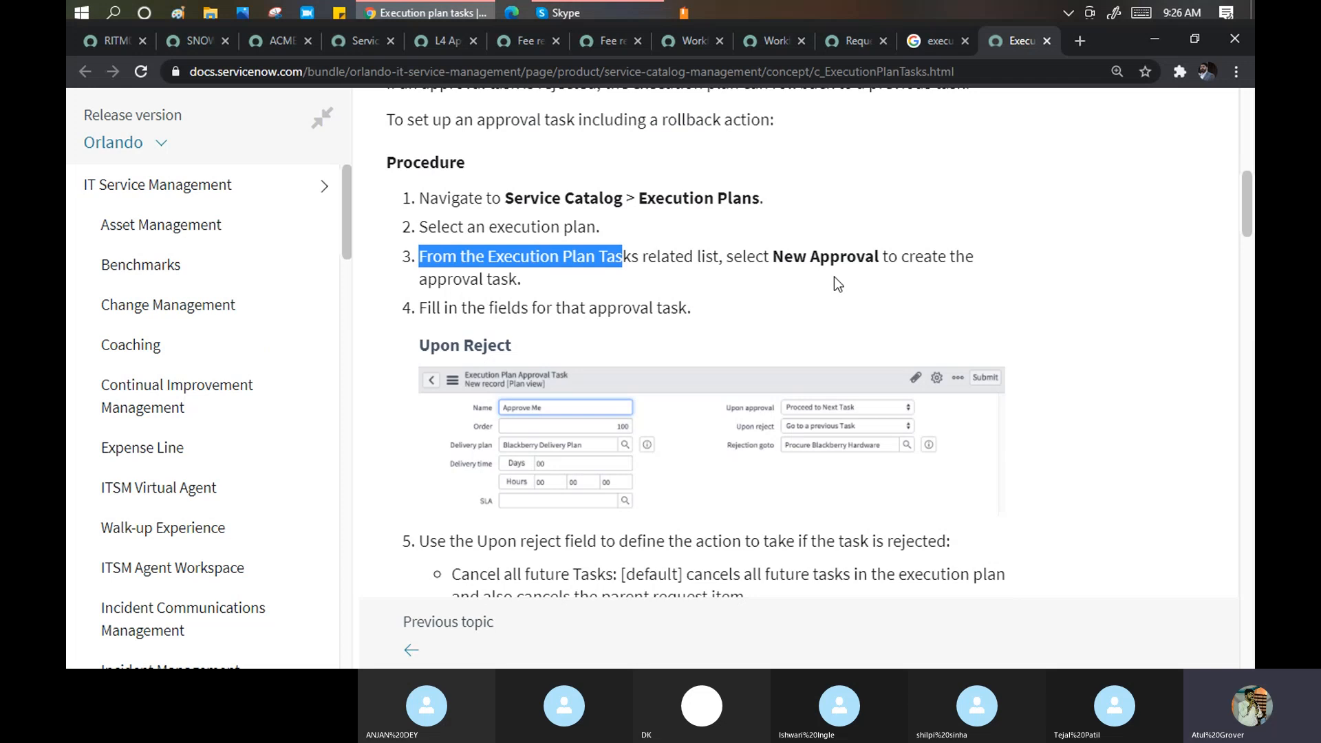
Read the documentation's Upon Reject field guidance and the Blackberry rollback example.
scroll(612, 363, down, 4)
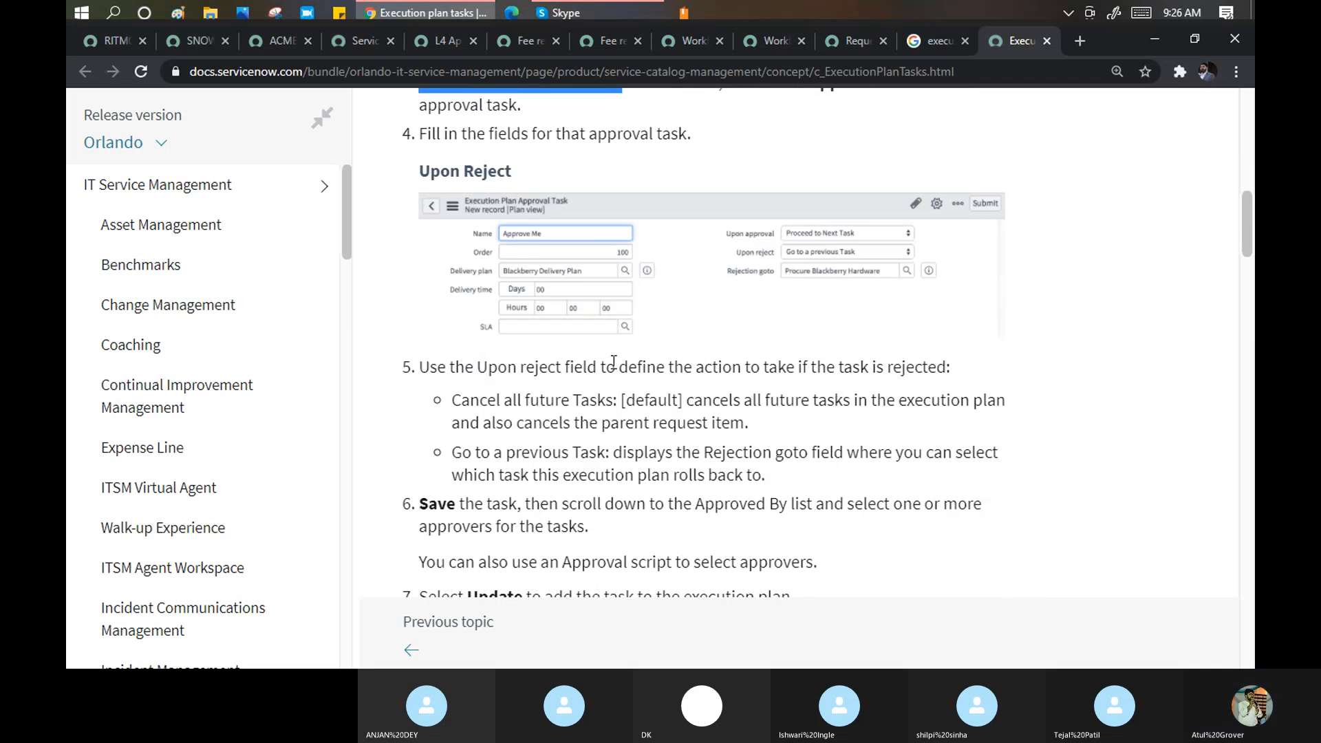
scroll(614, 362, down, 6)
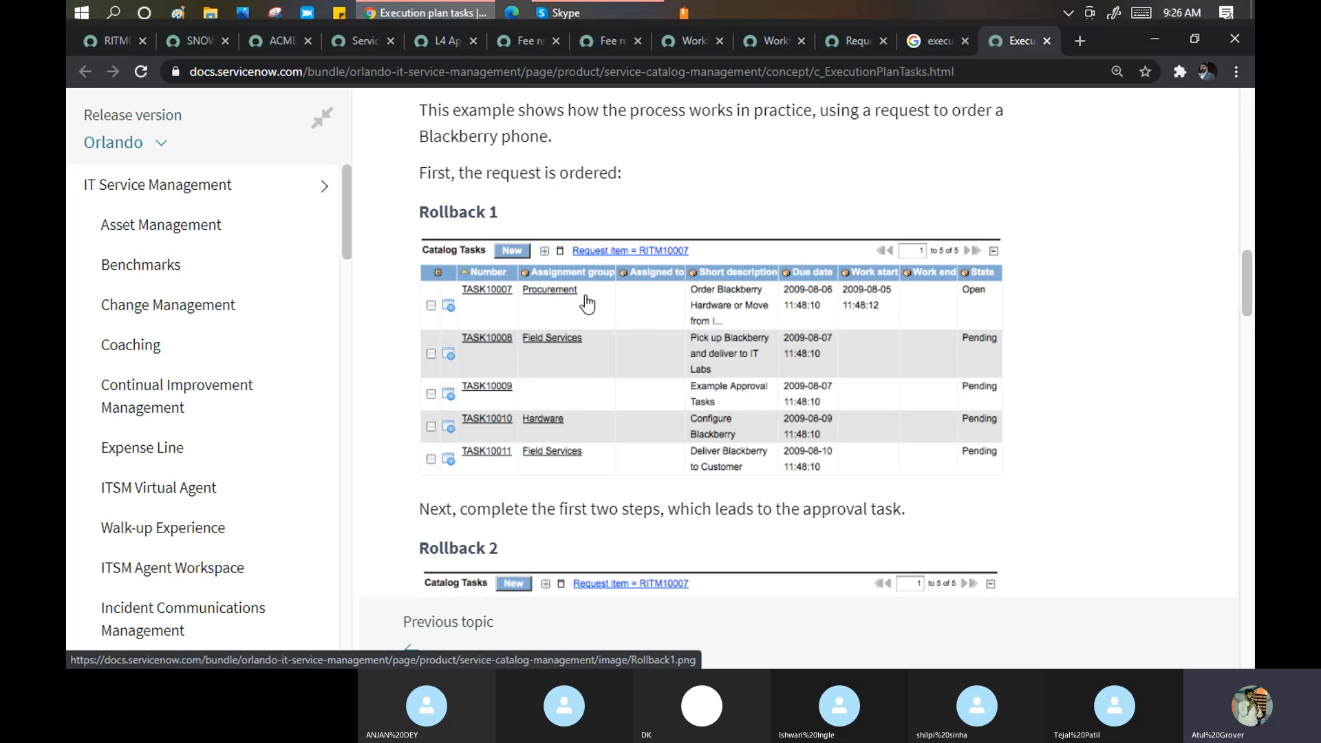
scroll(551, 344, down, 3)
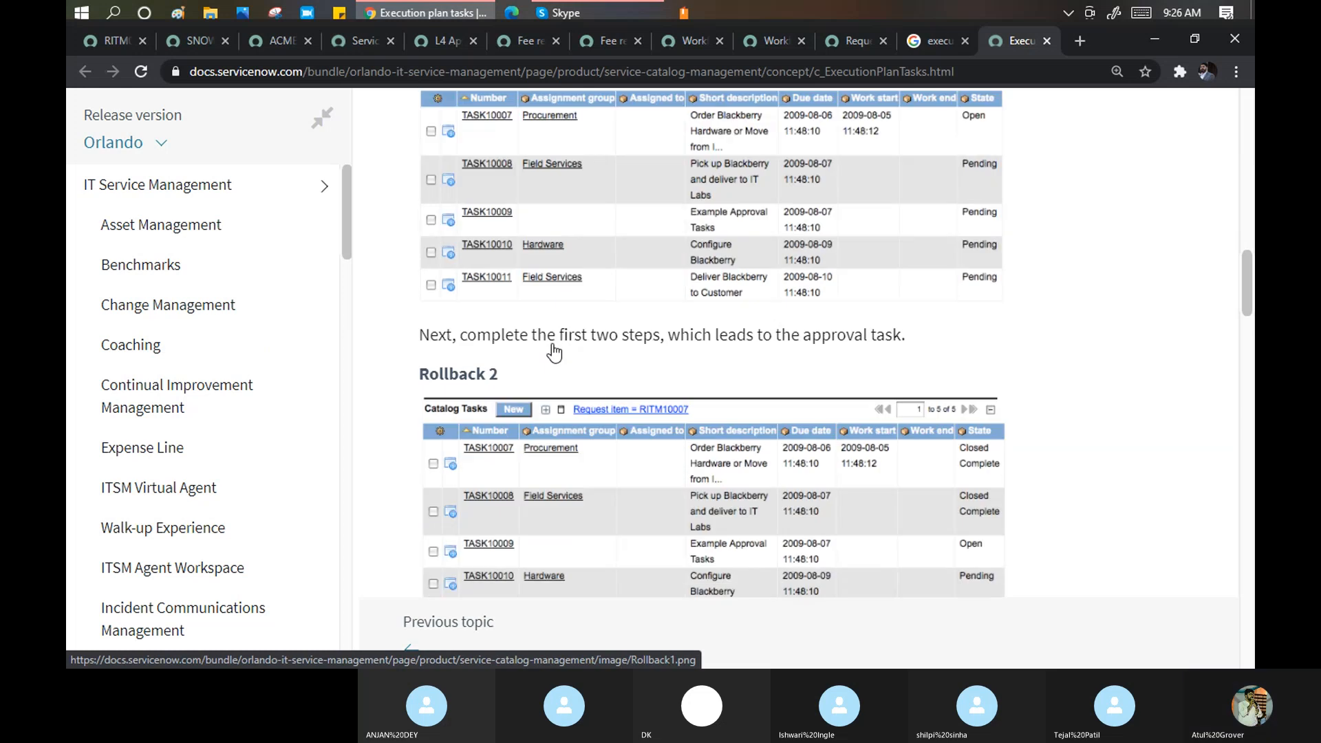
scroll(553, 353, down, 10)
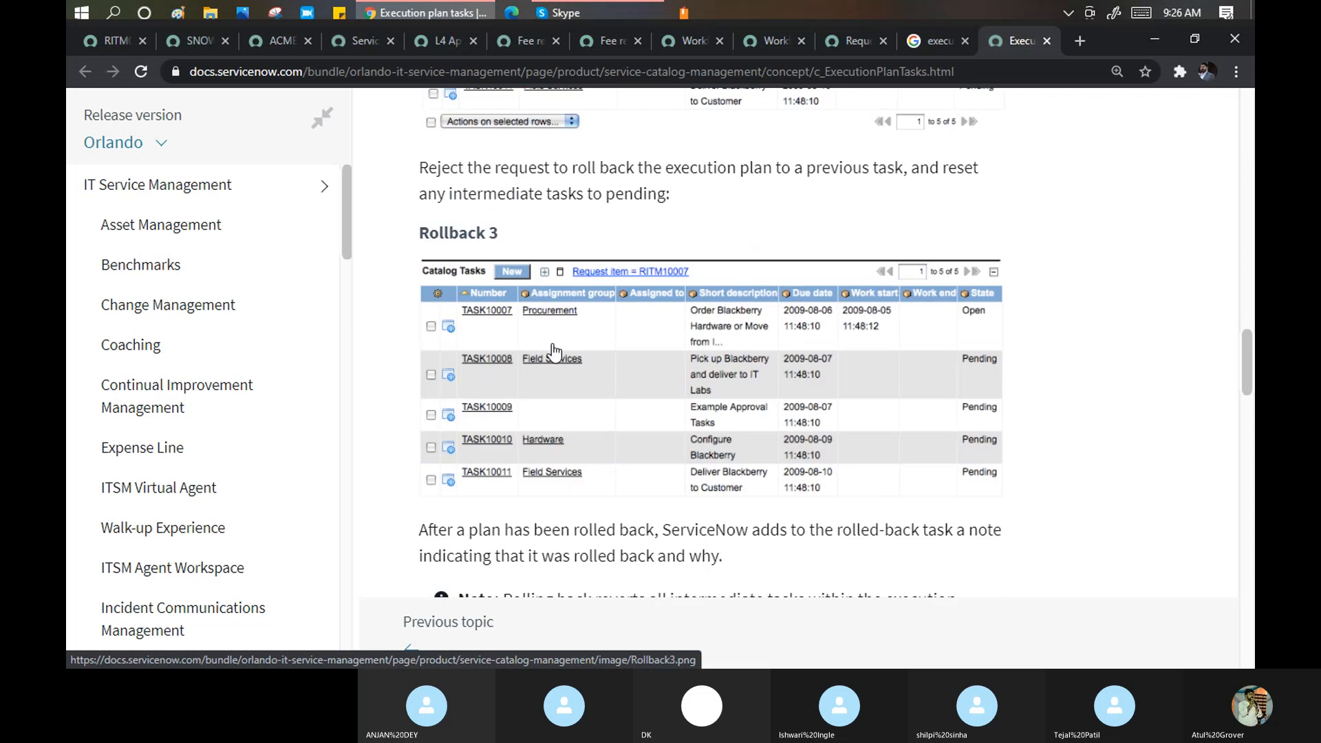
scroll(554, 353, up, 15)
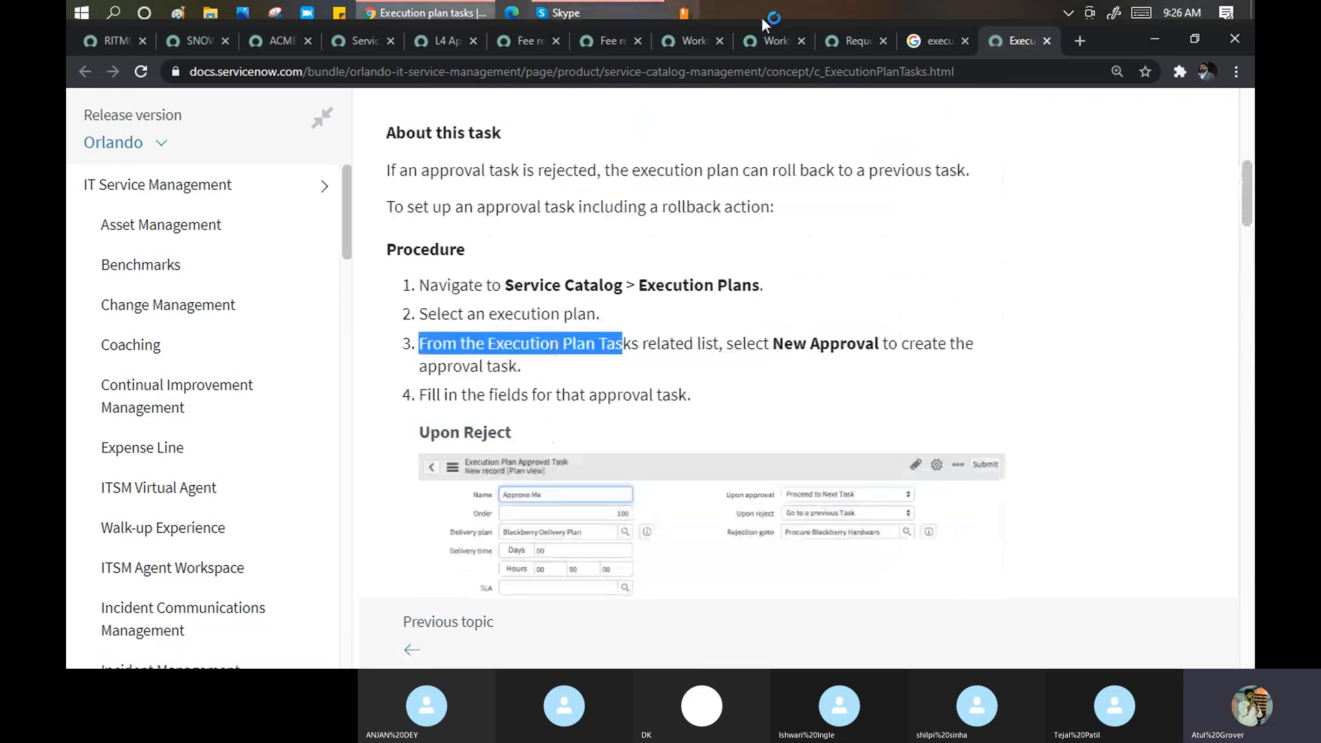
Open the L4 Approval task's SNOW Batch delivery plan record in a new browser tab and review its tasks.
click(437, 43)
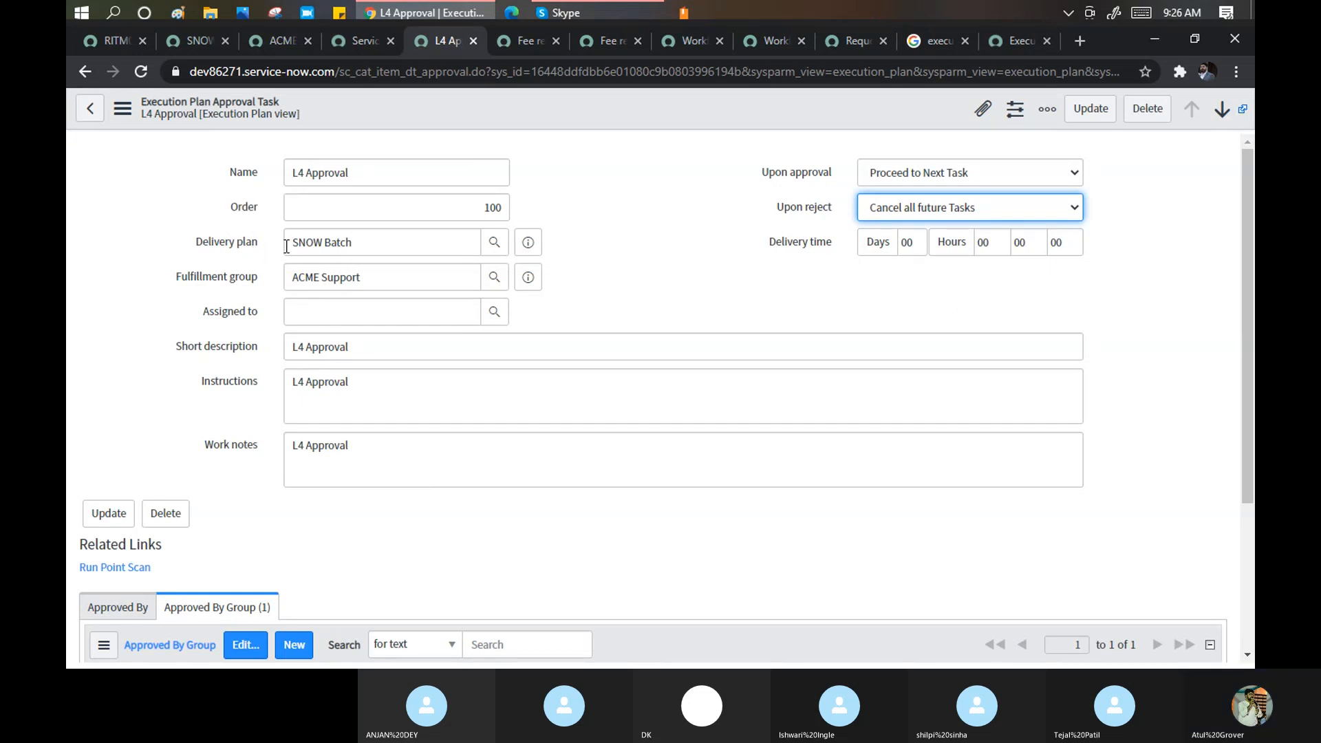
drag(260, 243, 187, 246)
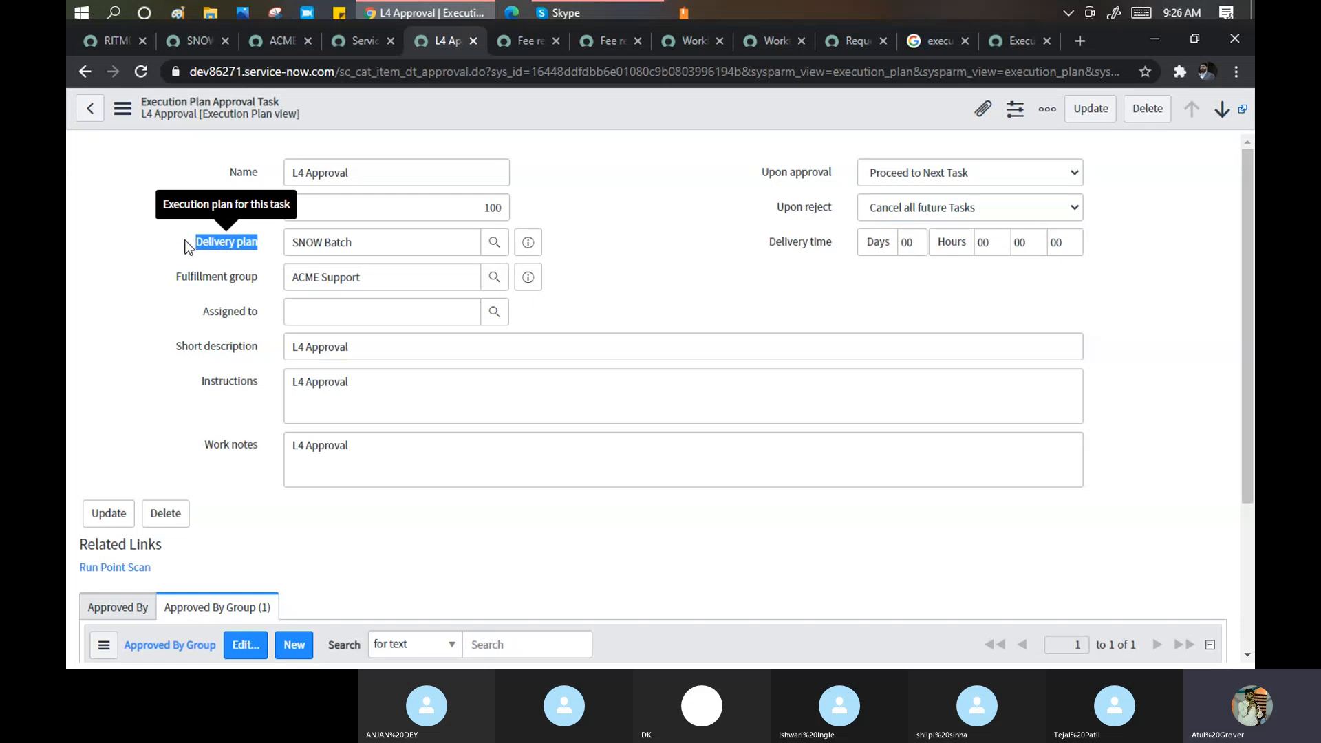
click(229, 246)
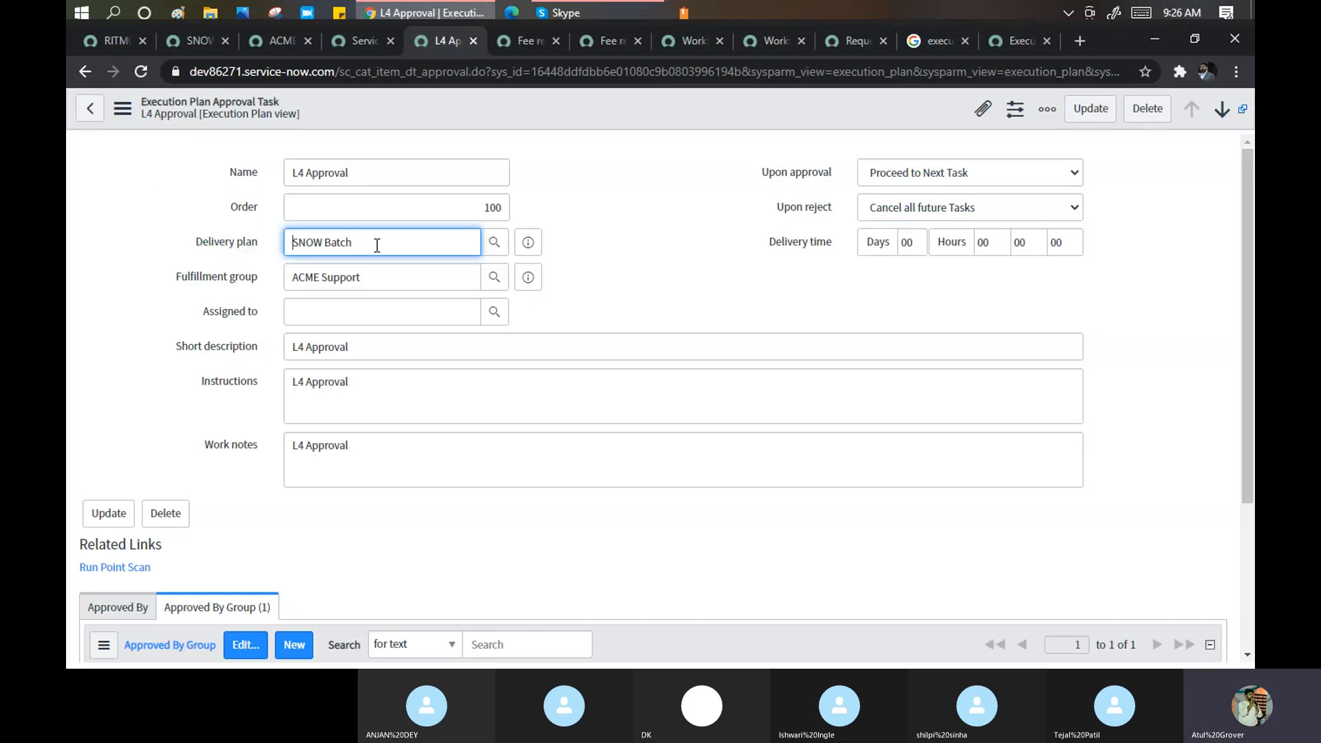
click(528, 243)
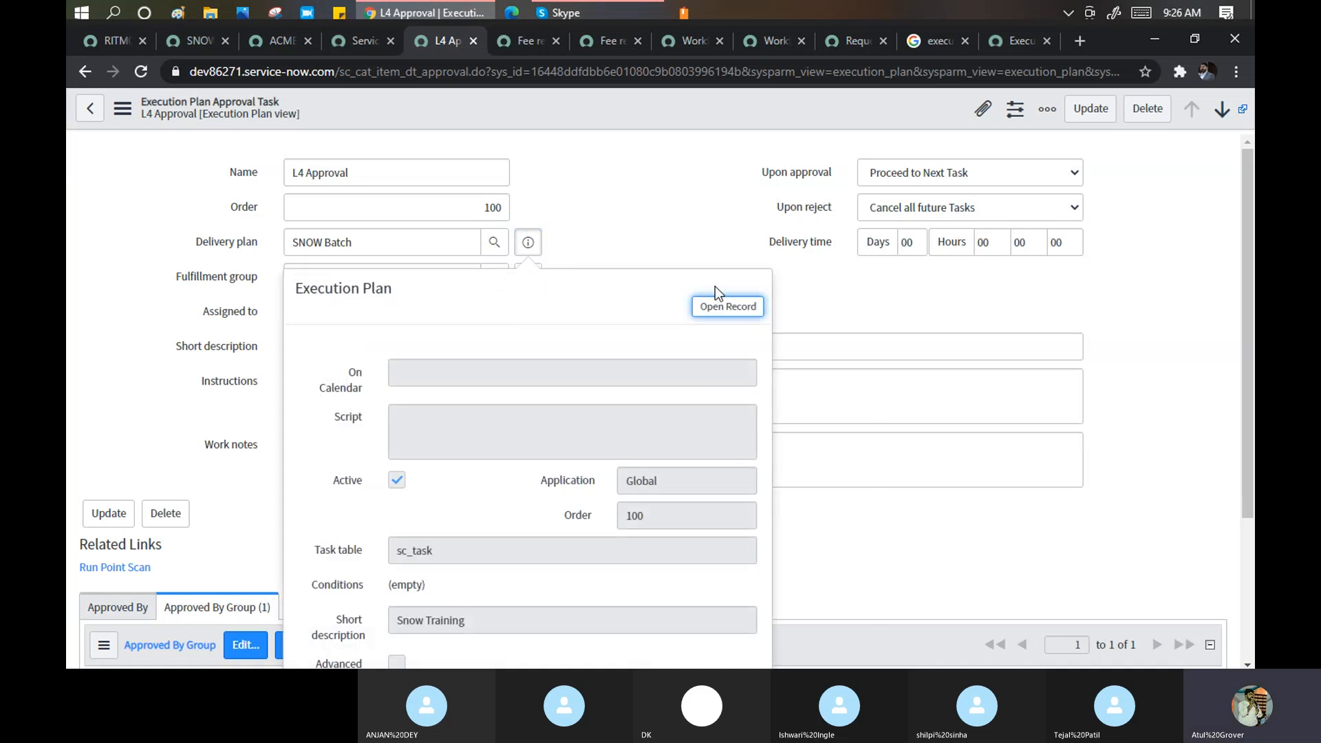
middle_click(717, 316)
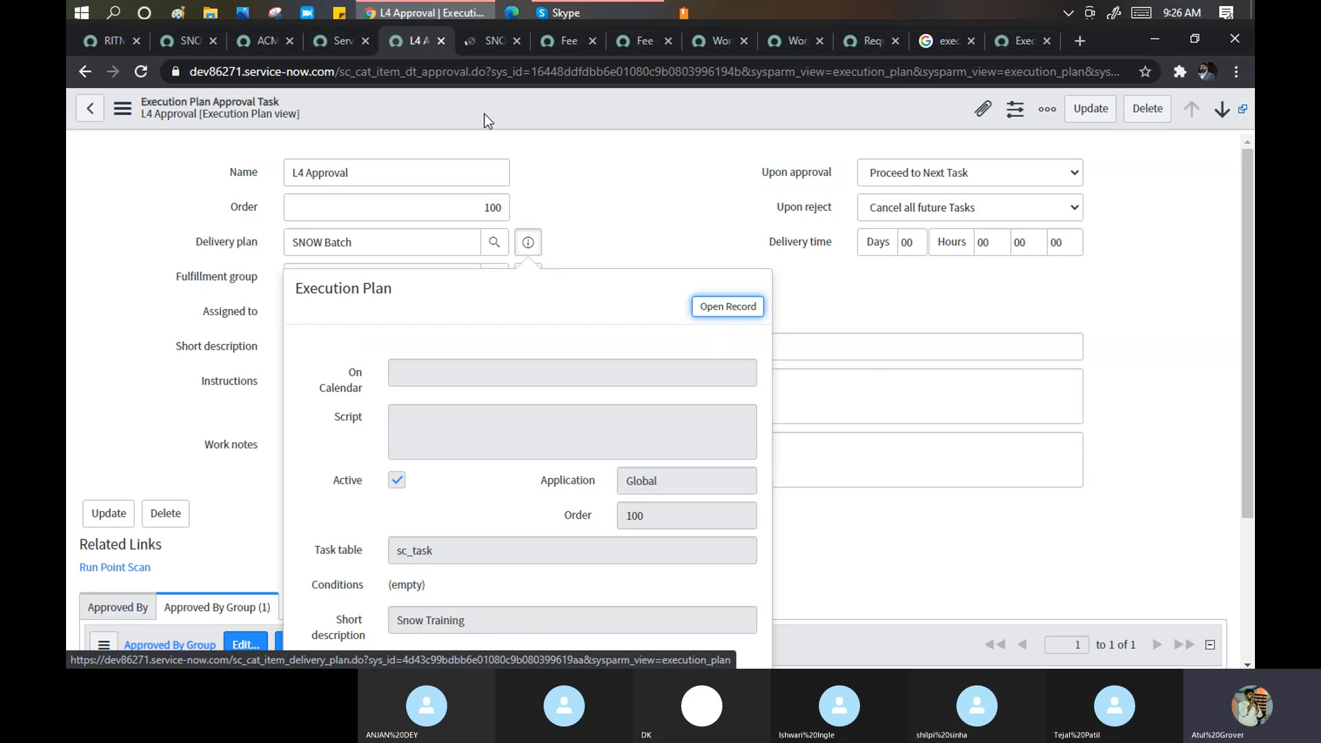
click(484, 40)
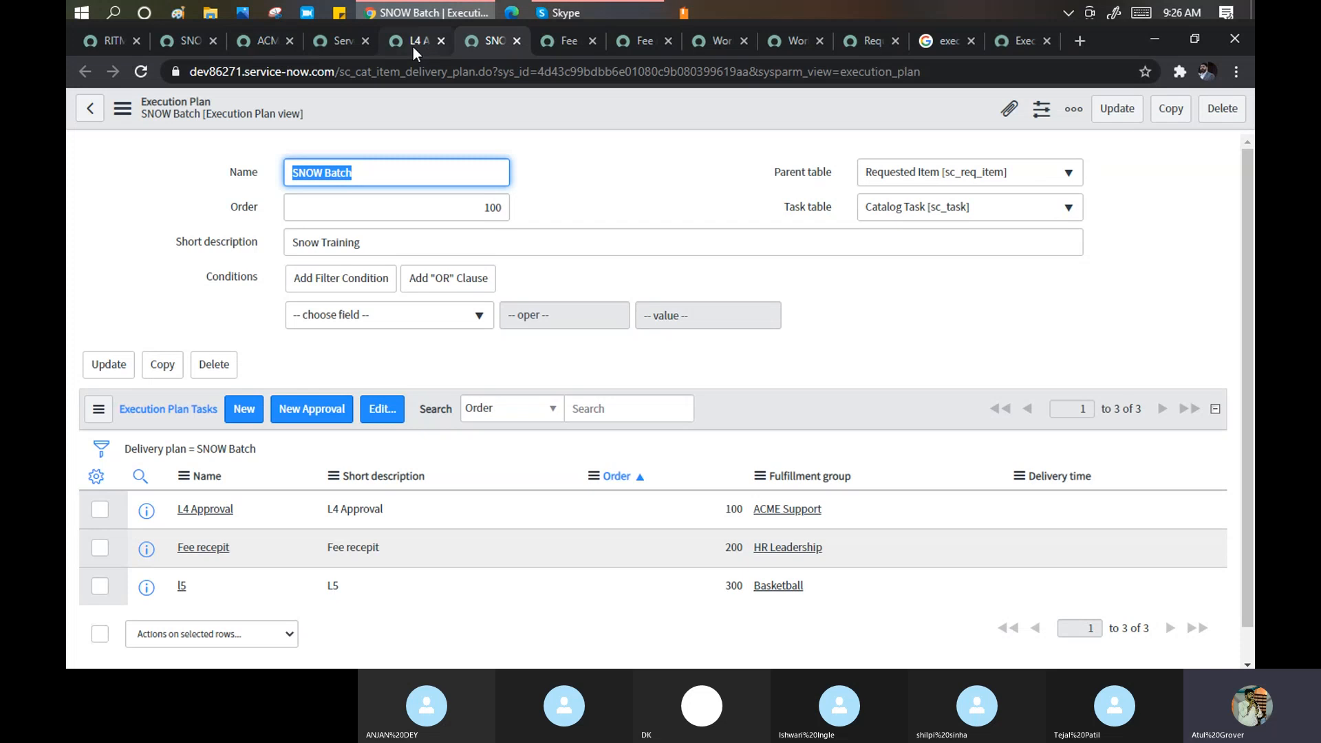
Change the L4 Approval task's Delivery plan to Blackberry Delivery Plan.
click(394, 40)
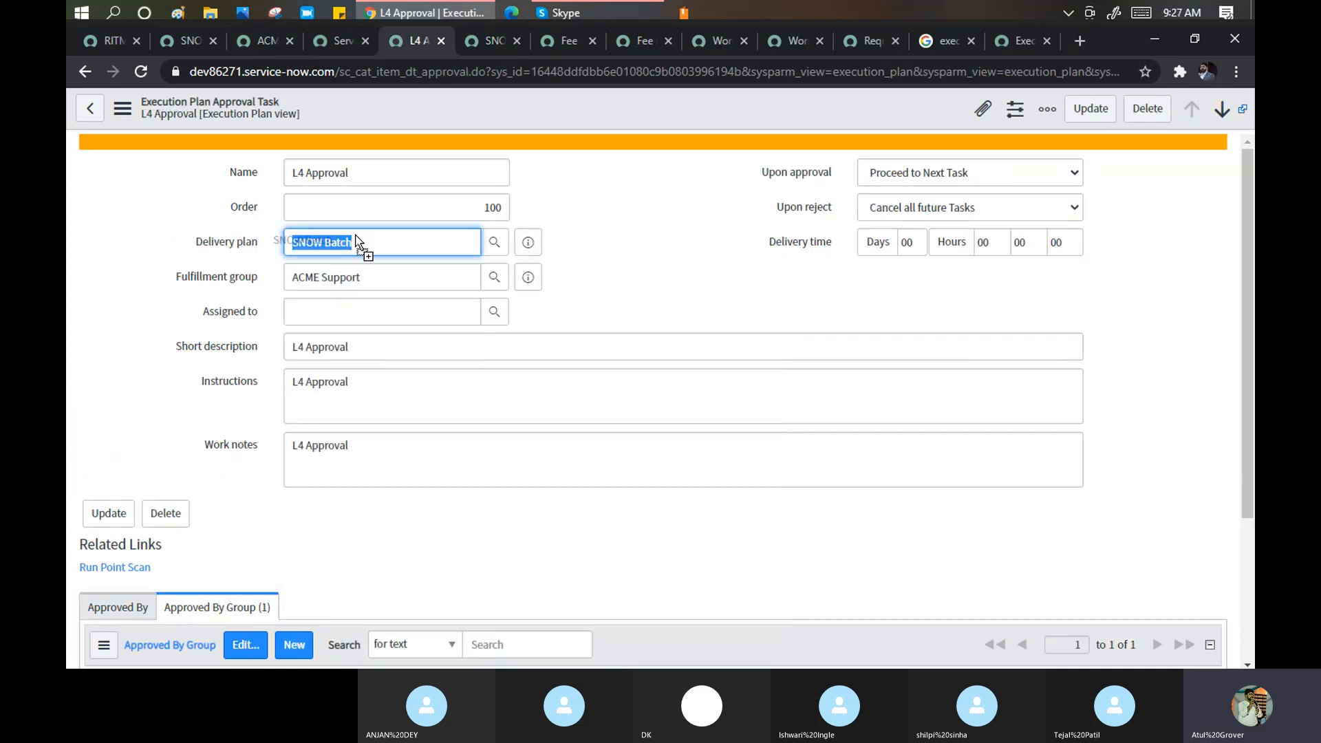
text(del)
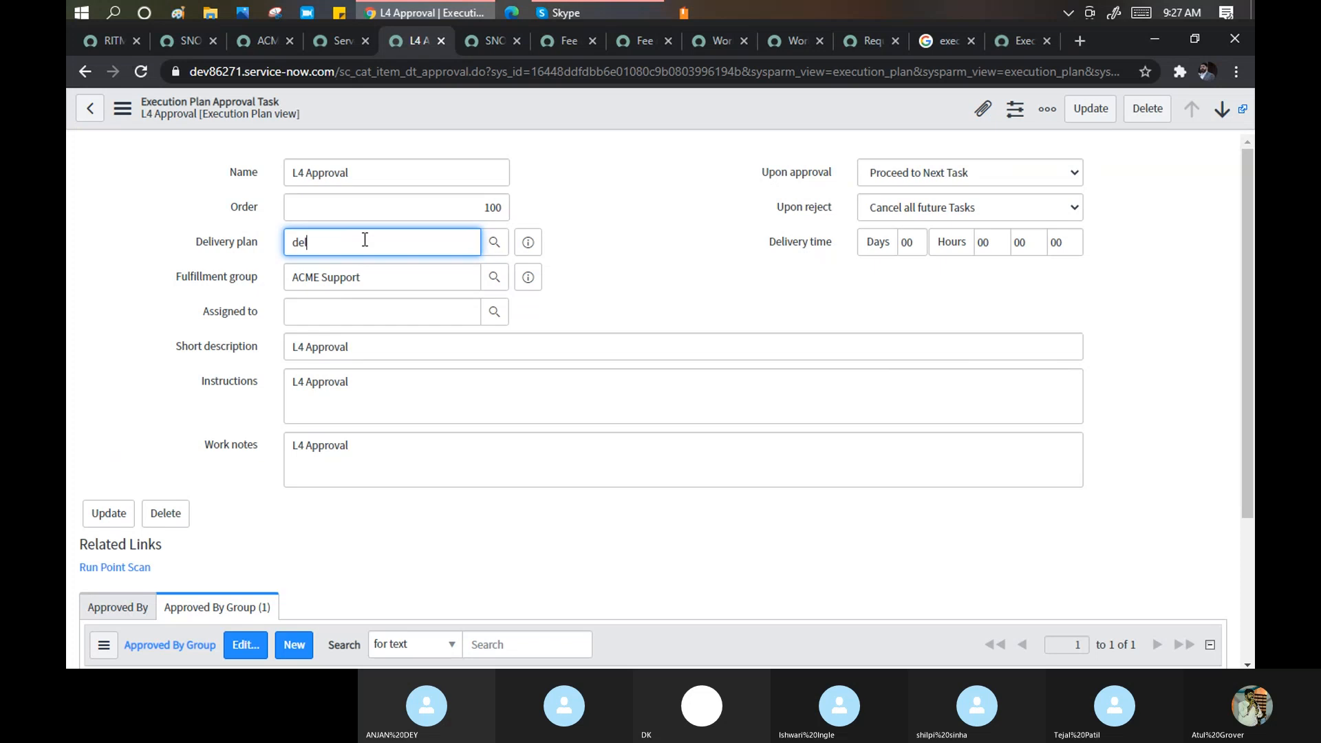
key(BackSpace)
key(BackSpace)
text(*)
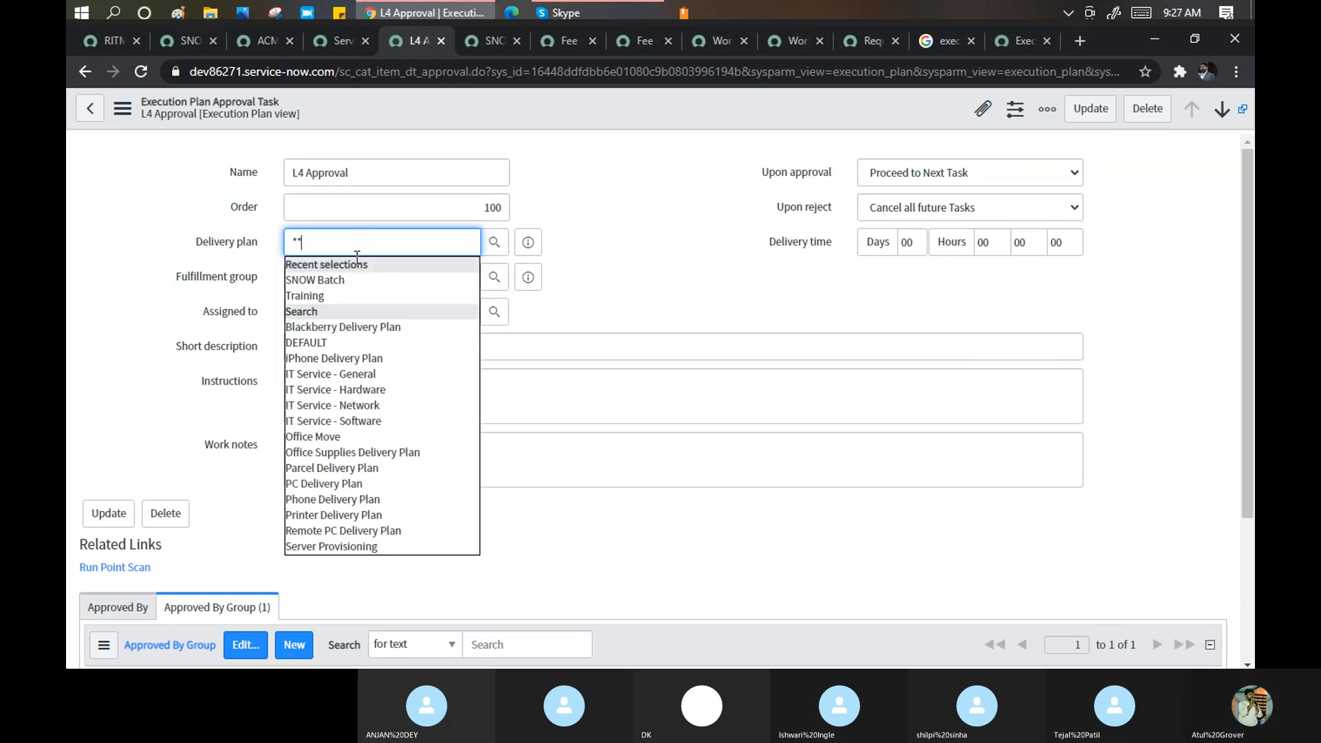
click(332, 326)
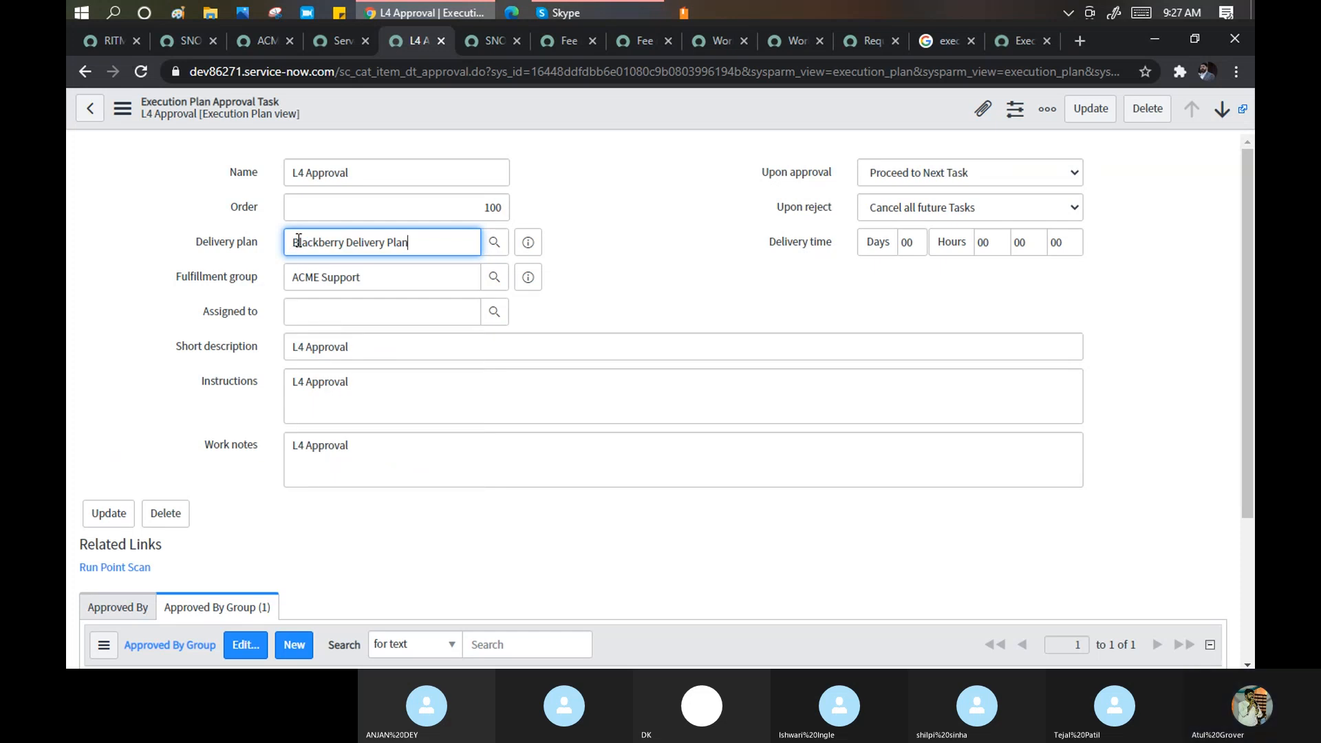
Open the Blackberry Delivery Plan record in a new browser tab and review its execution plan tasks.
click(529, 243)
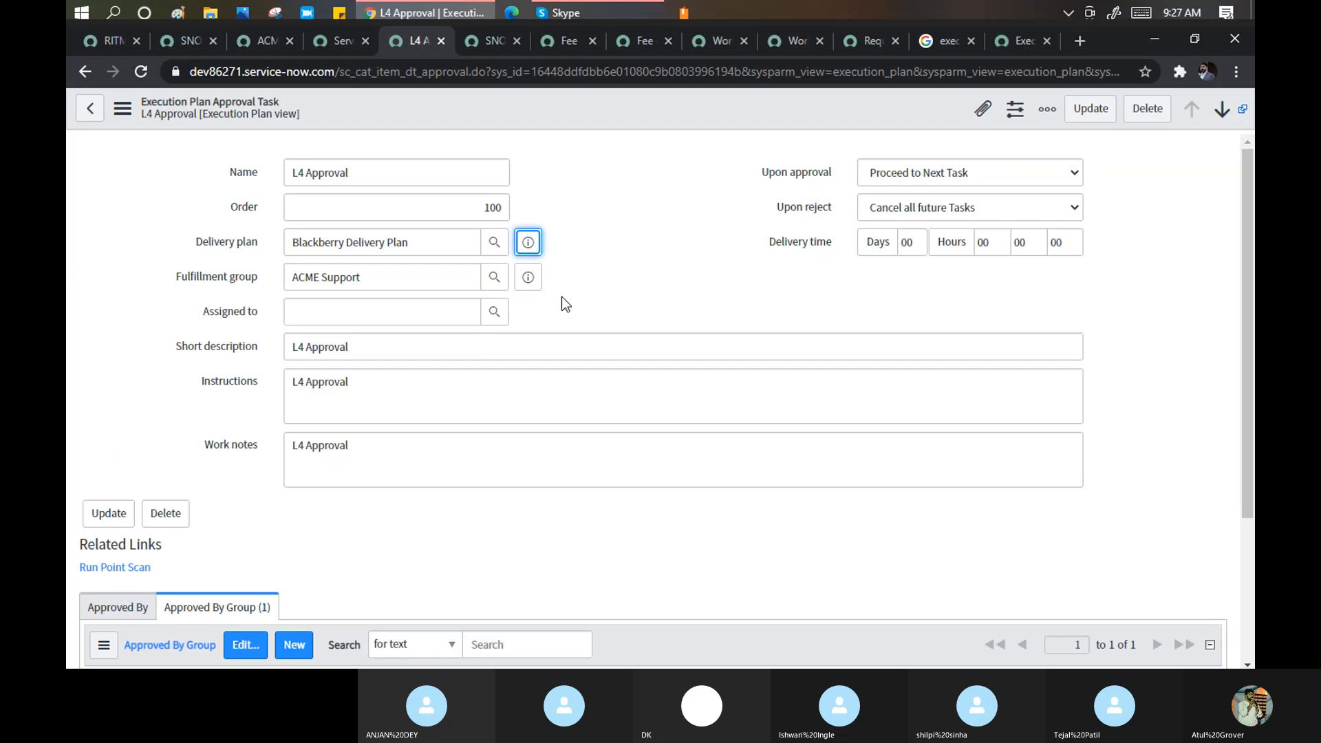
click(515, 243)
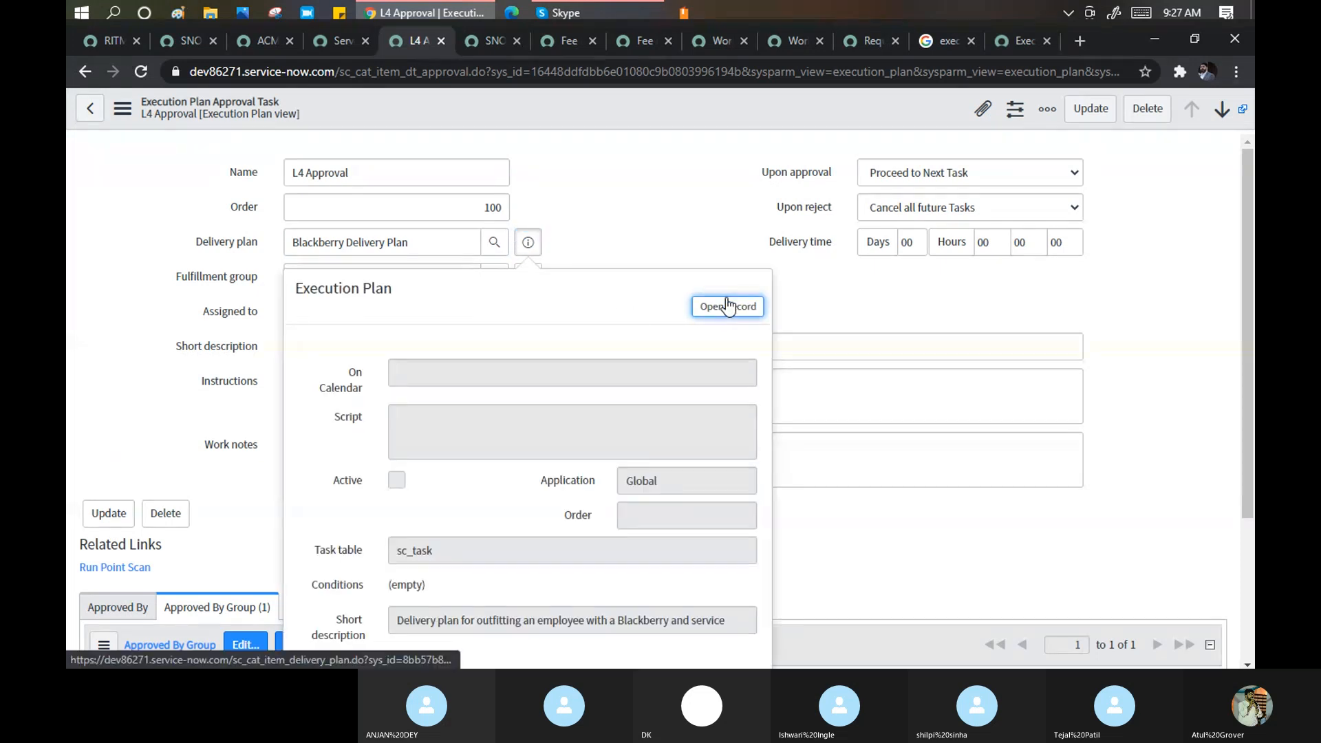
middle_click(728, 307)
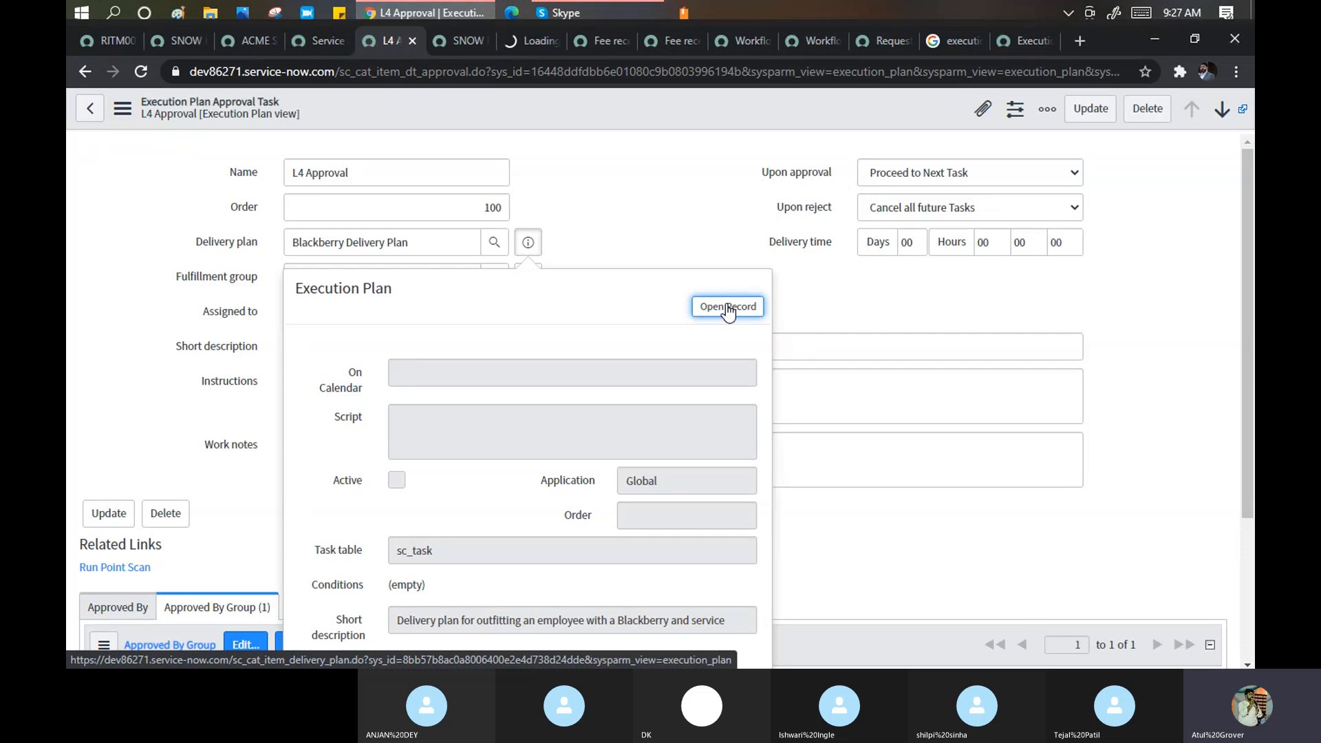
click(524, 40)
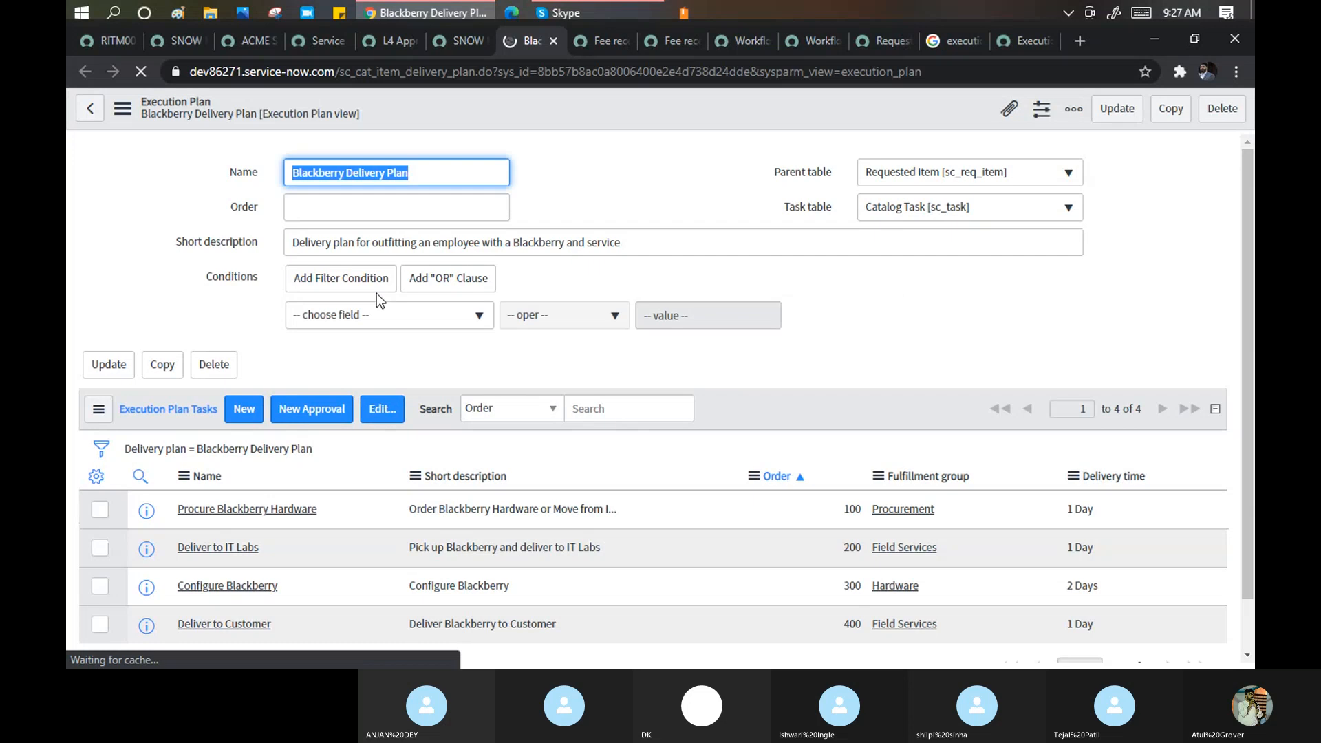
scroll(422, 472, down, 1)
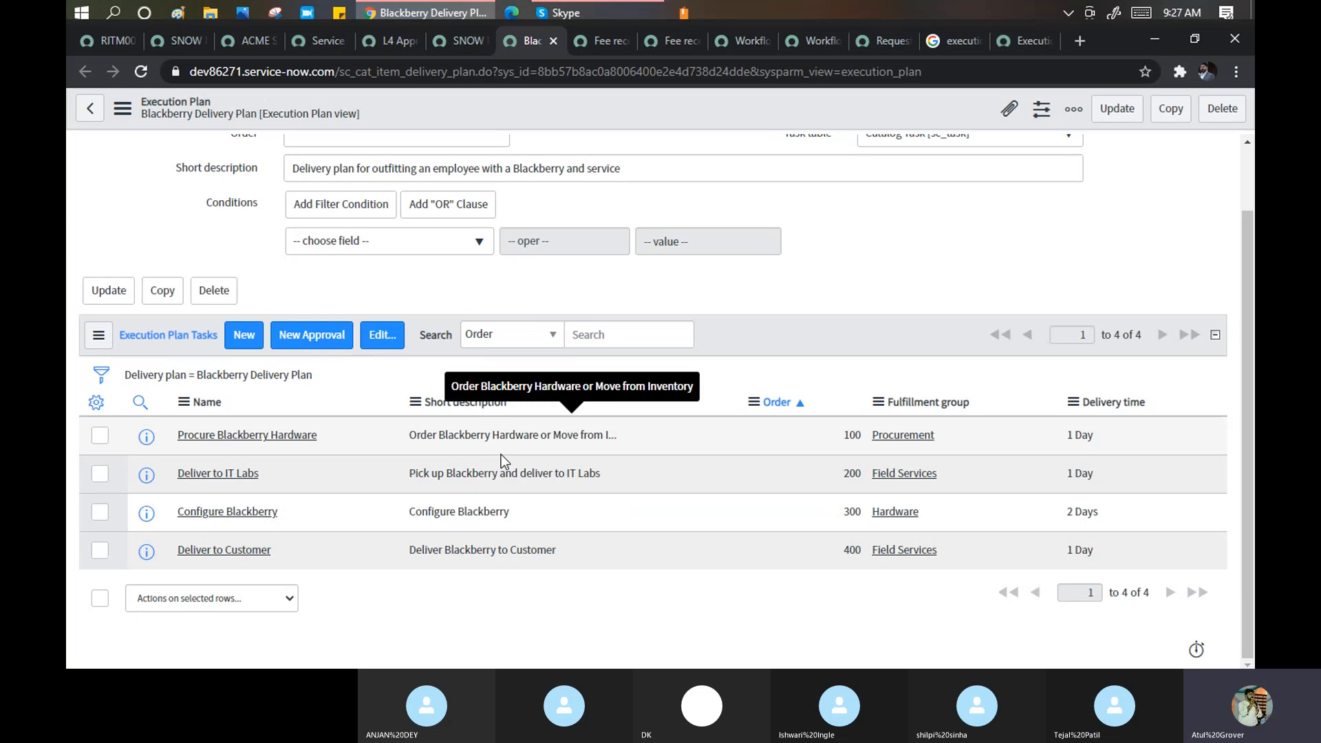
scroll(501, 454, up, 1)
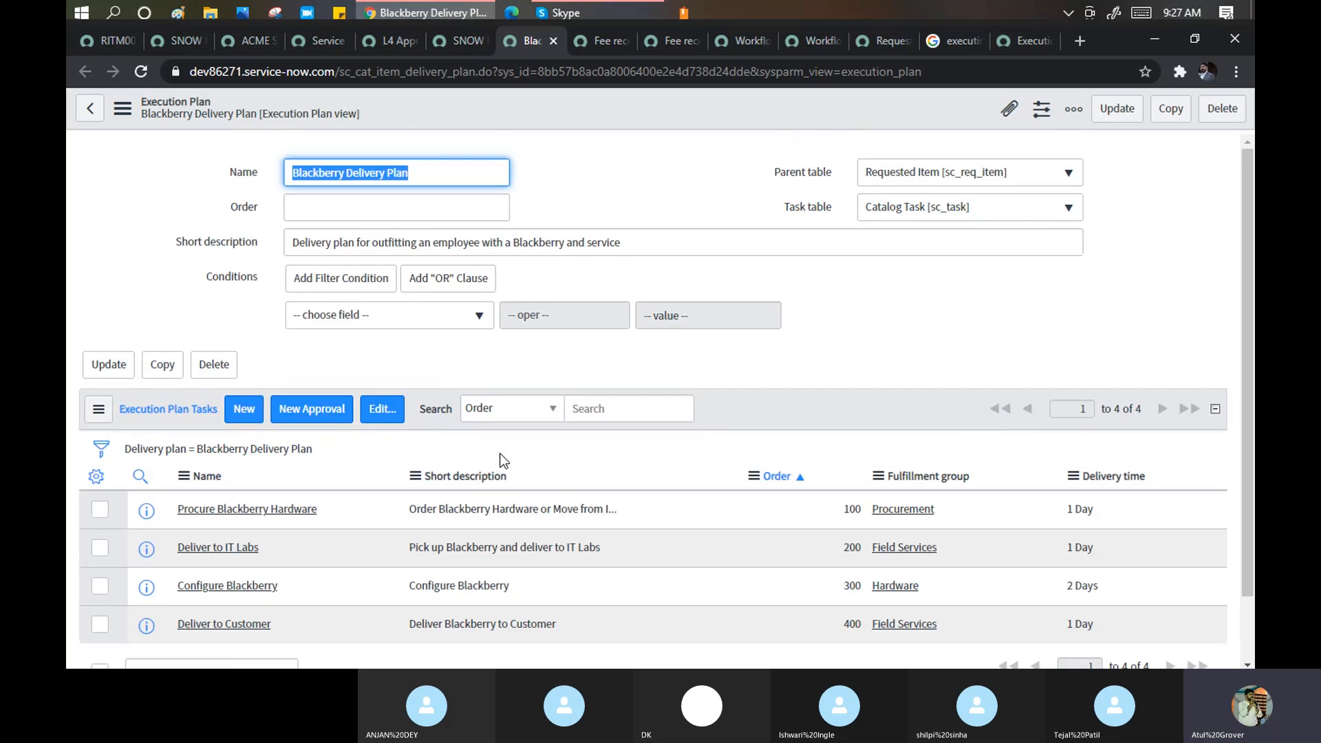
Return to the requested item's tab, filter the navigator for "execution p" and open the Service Catalog's Execution Plans list.
click(103, 38)
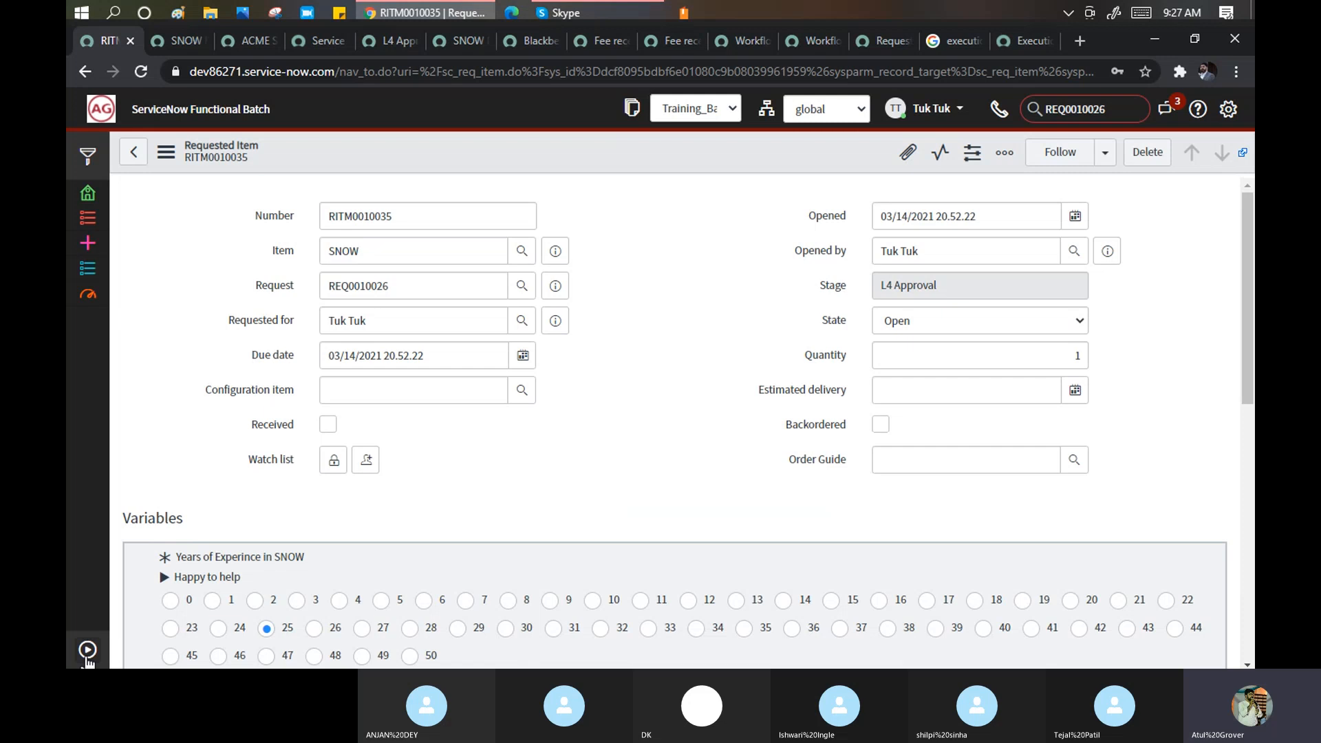
click(88, 650)
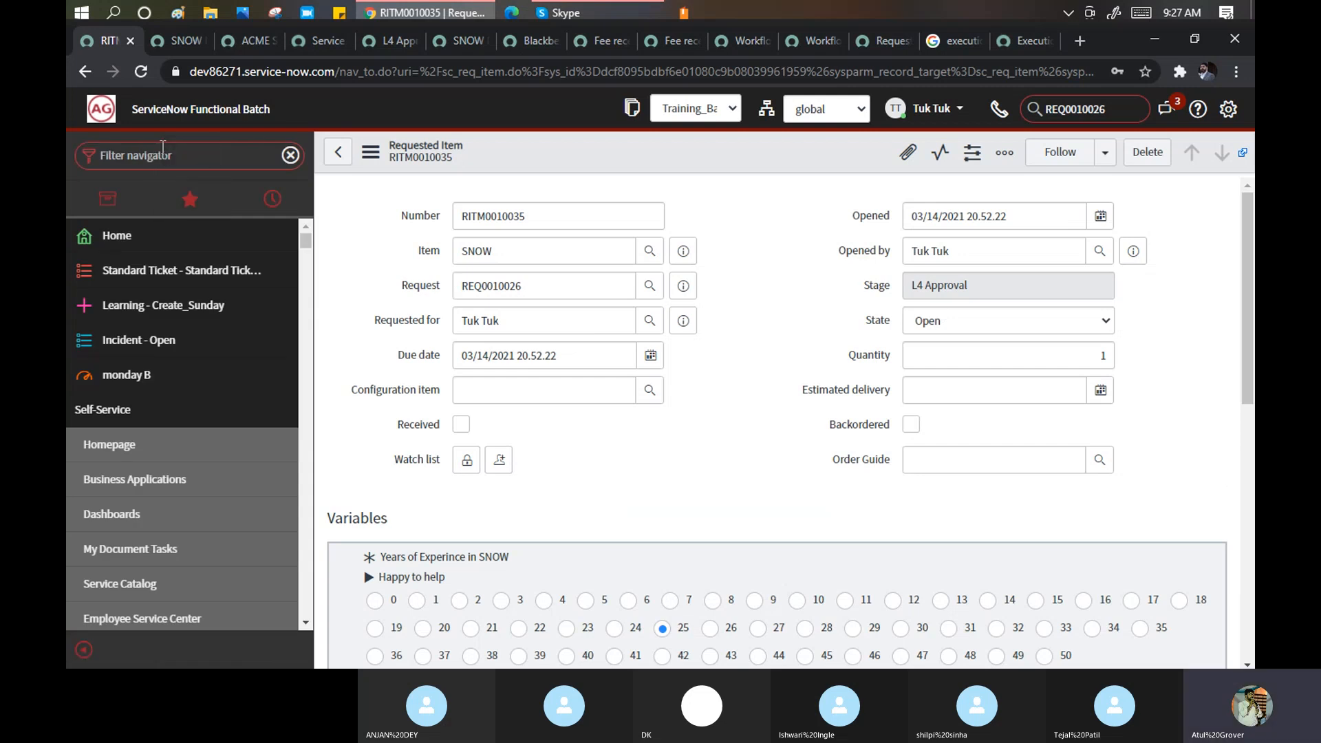
text(exec)
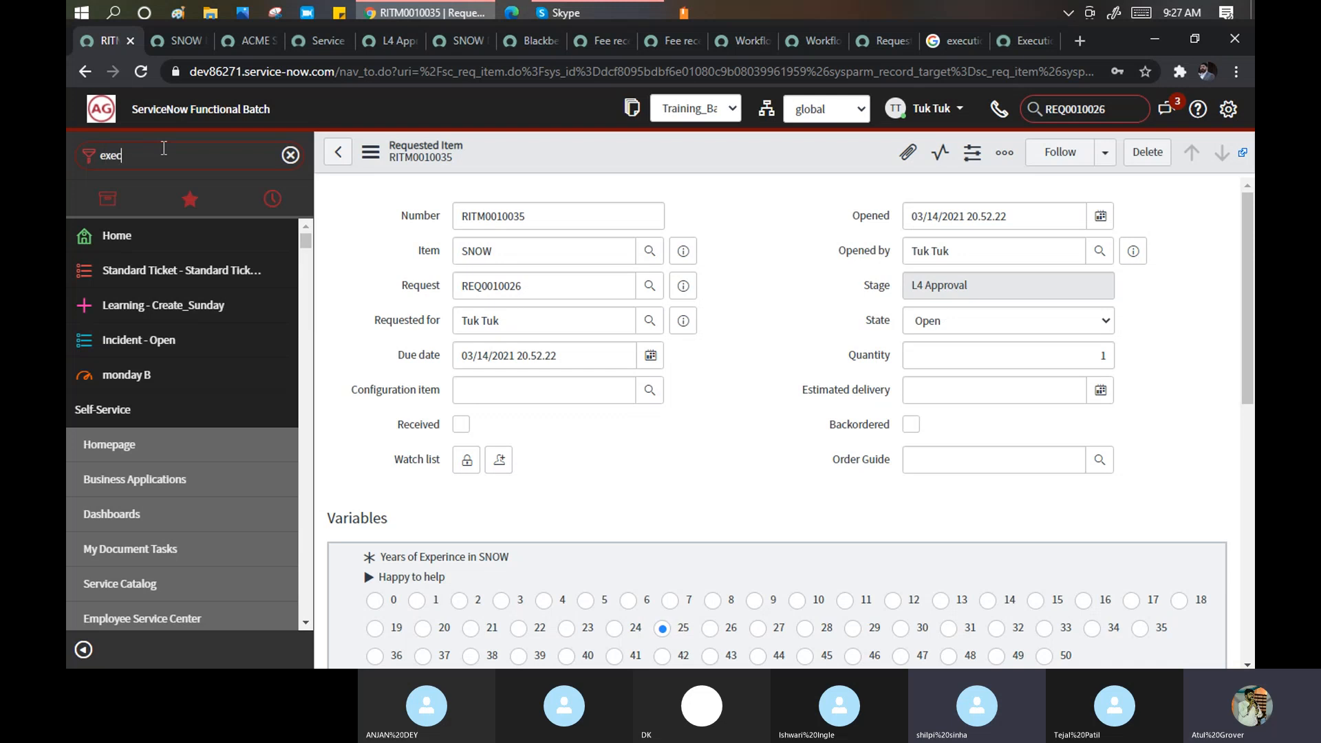
text(ution p)
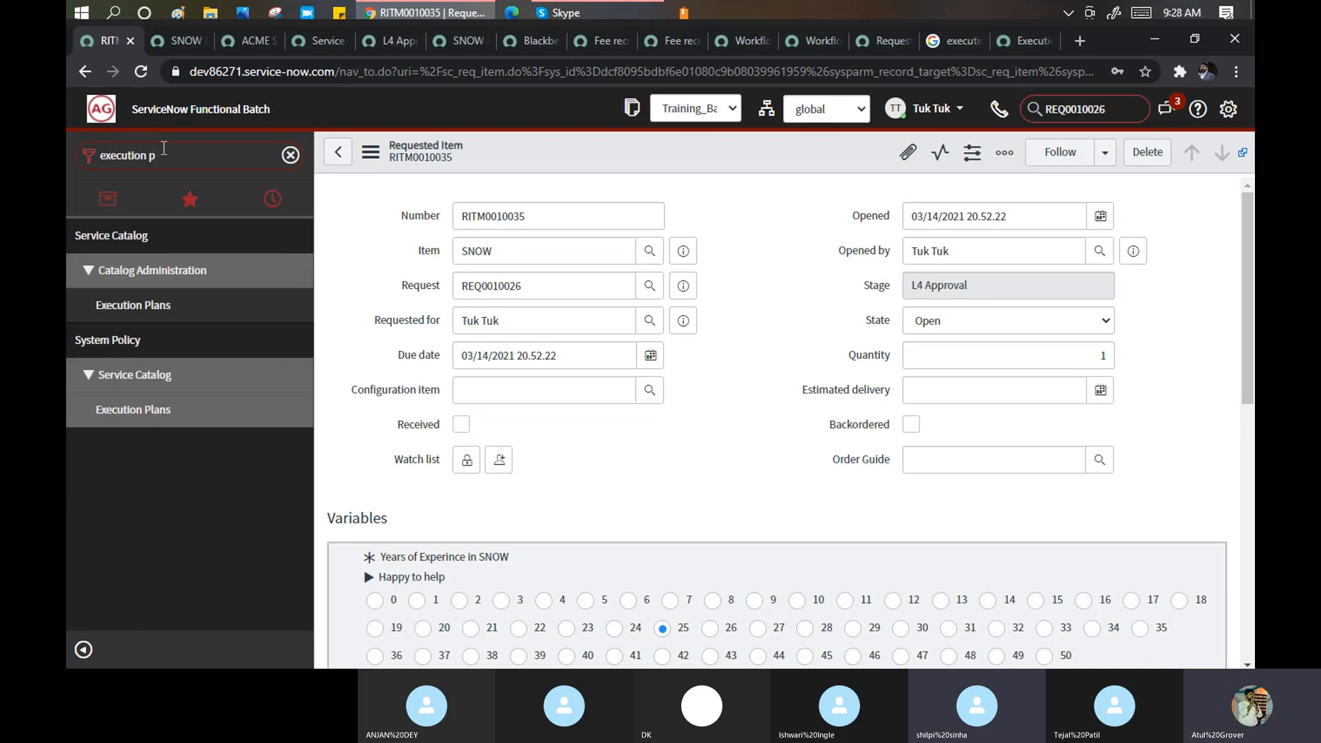
click(132, 308)
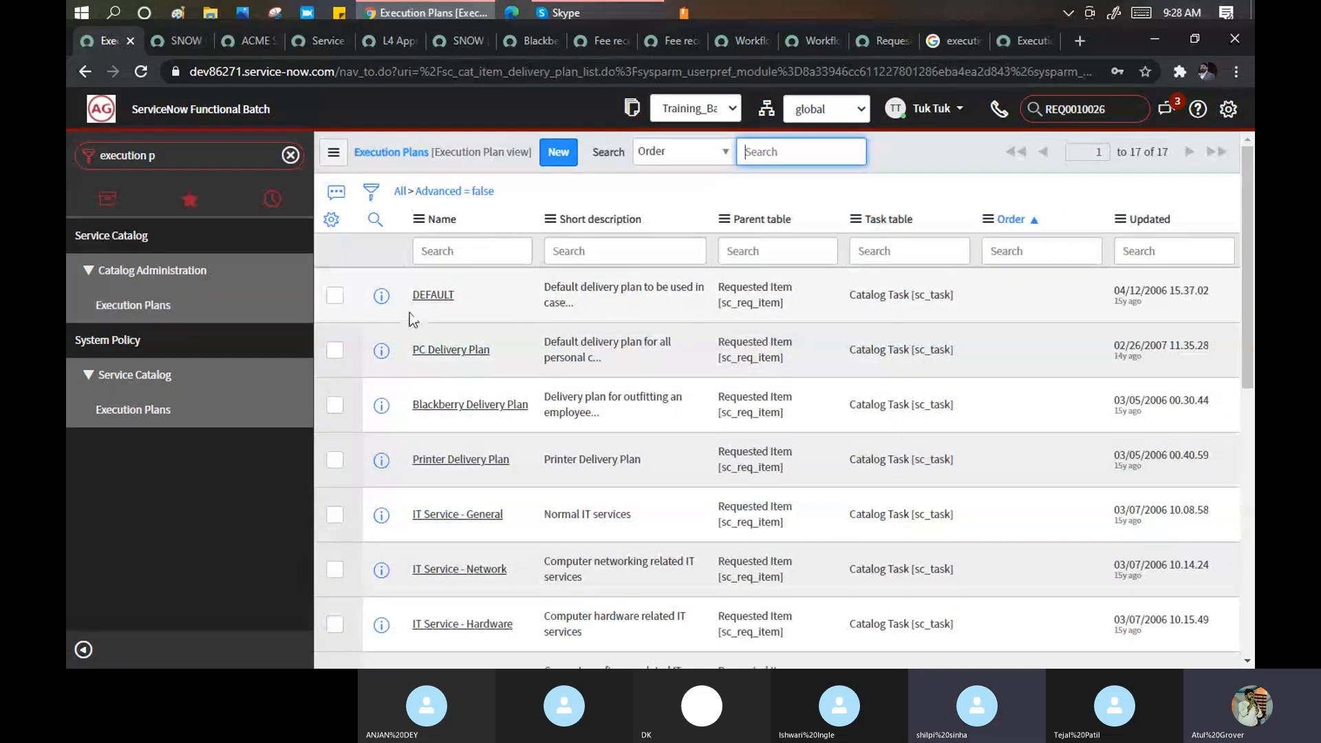
Open the DEFAULT execution plan in a new browser tab, review its tasks and return to the Execution Plans list.
middle_click(424, 297)
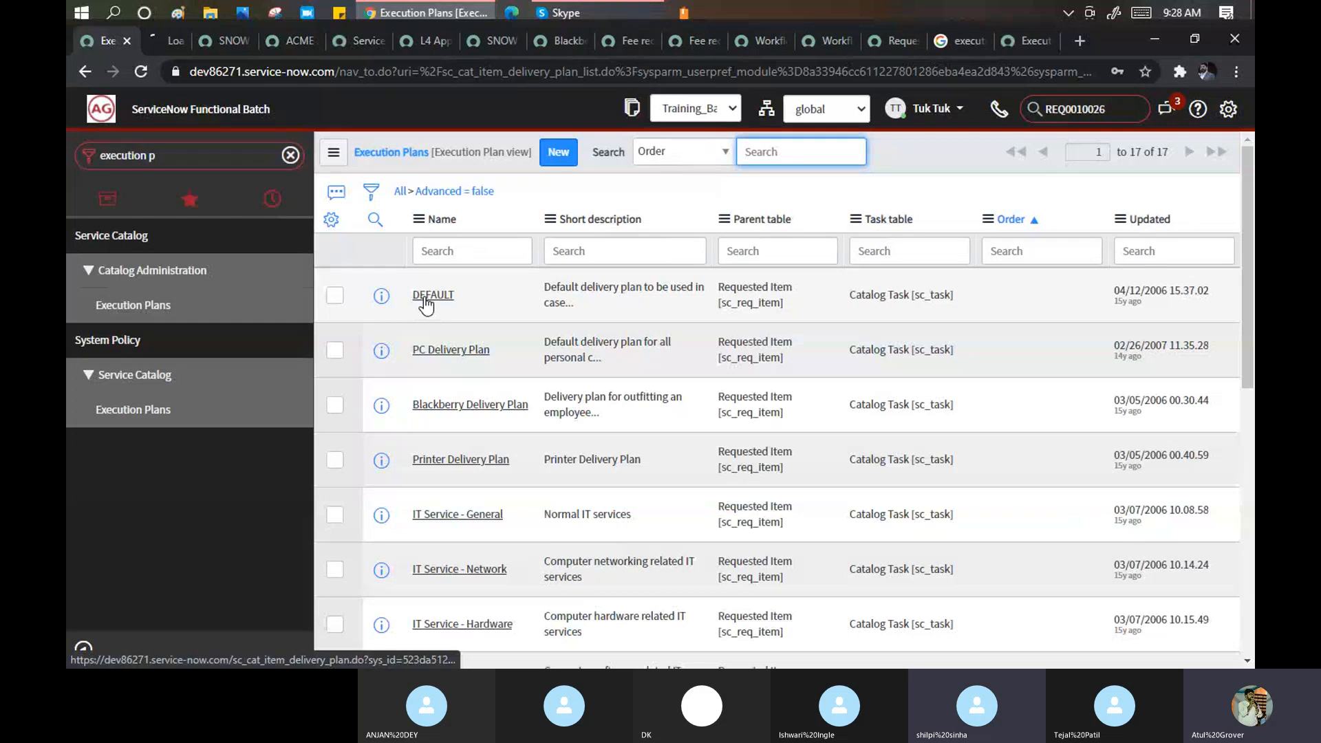
click(157, 44)
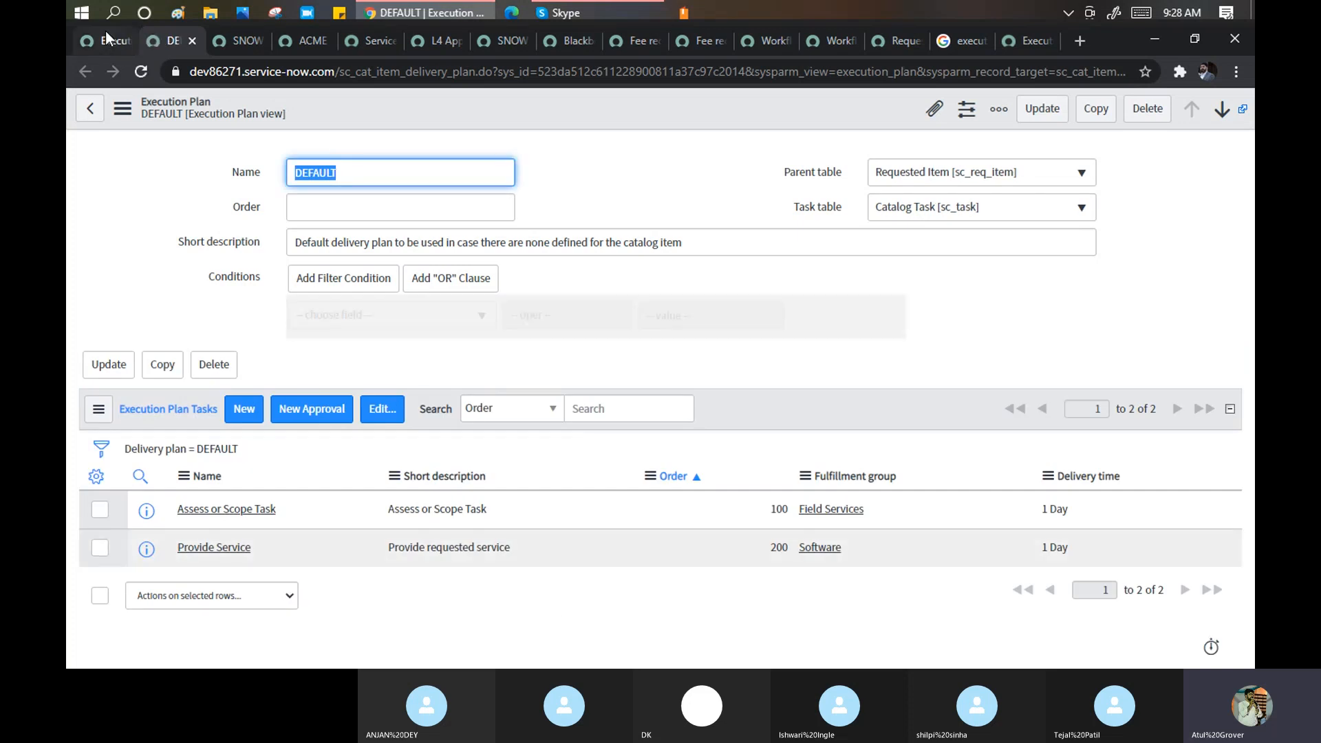
click(103, 41)
Open the Training execution plan in a separate window and examine its Manager approval task, including the Approved By Group list.
scroll(488, 357, down, 2)
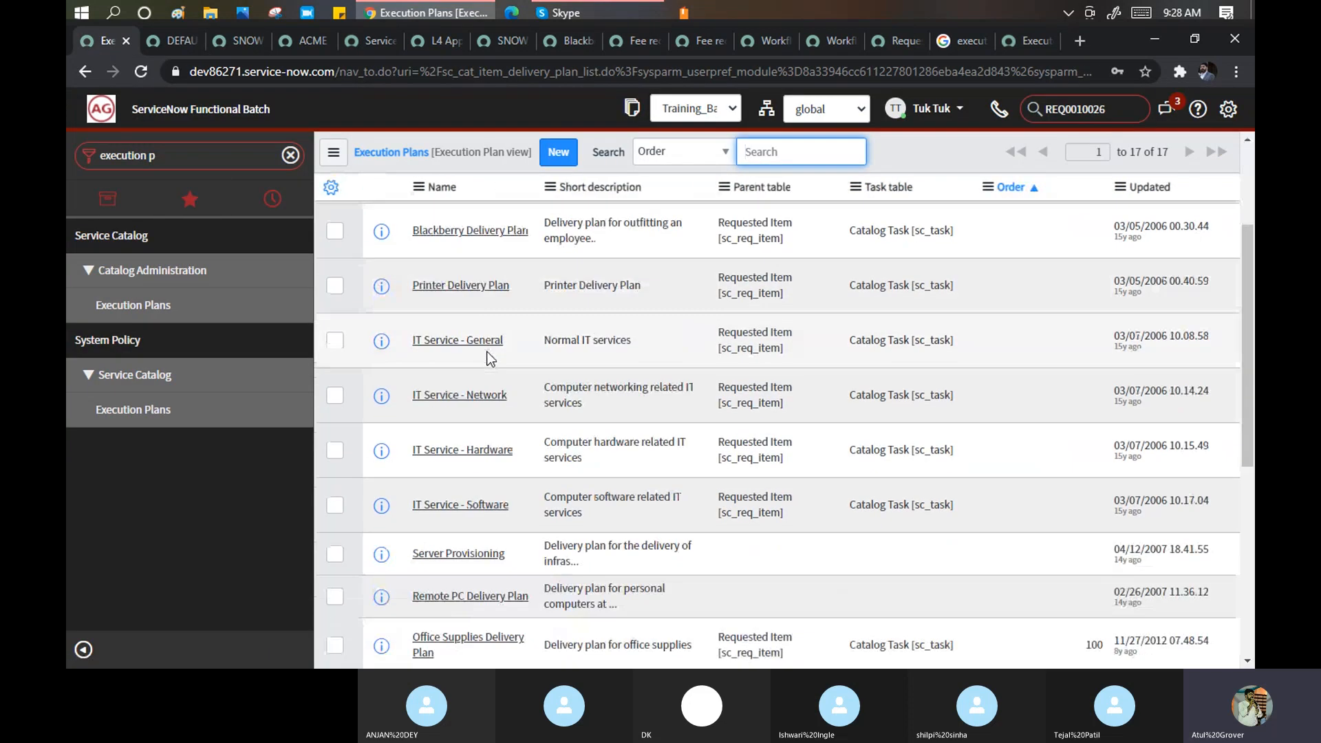
scroll(487, 358, down, 3)
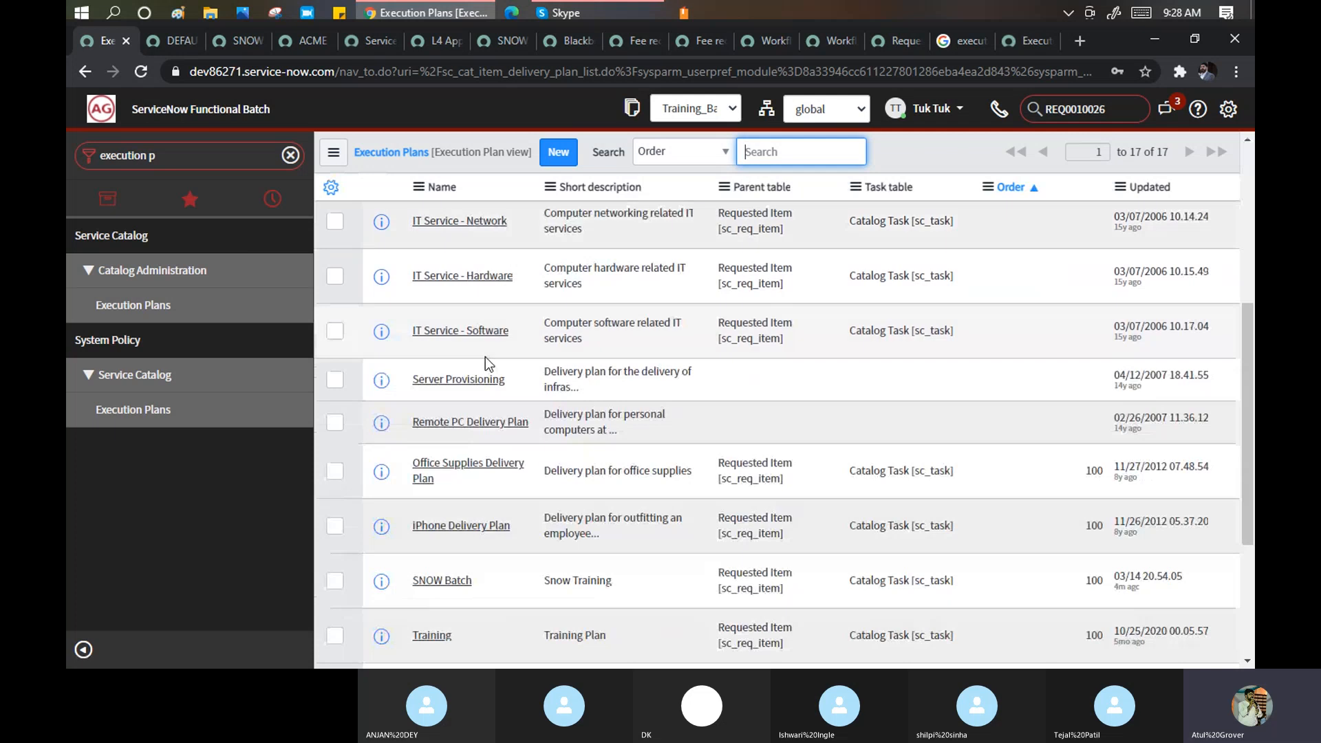
scroll(487, 368, down, 3)
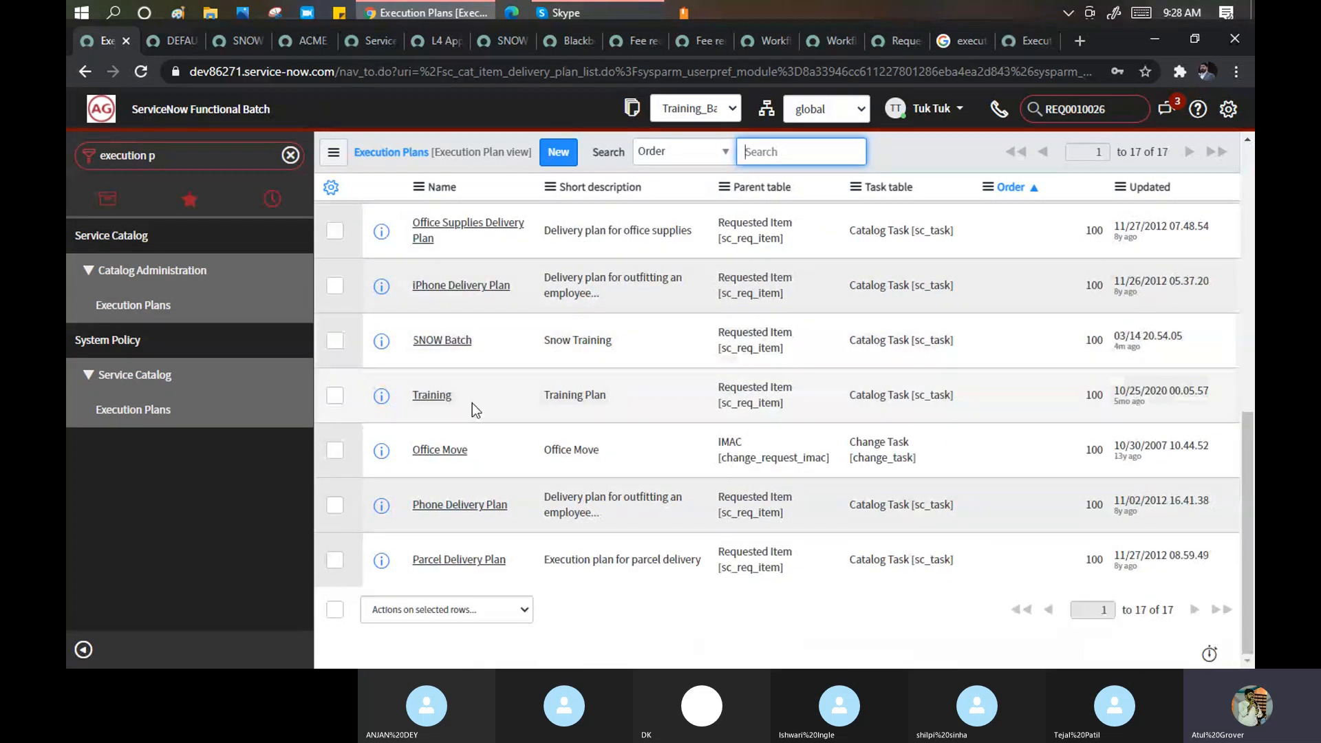
shift+click(432, 398)
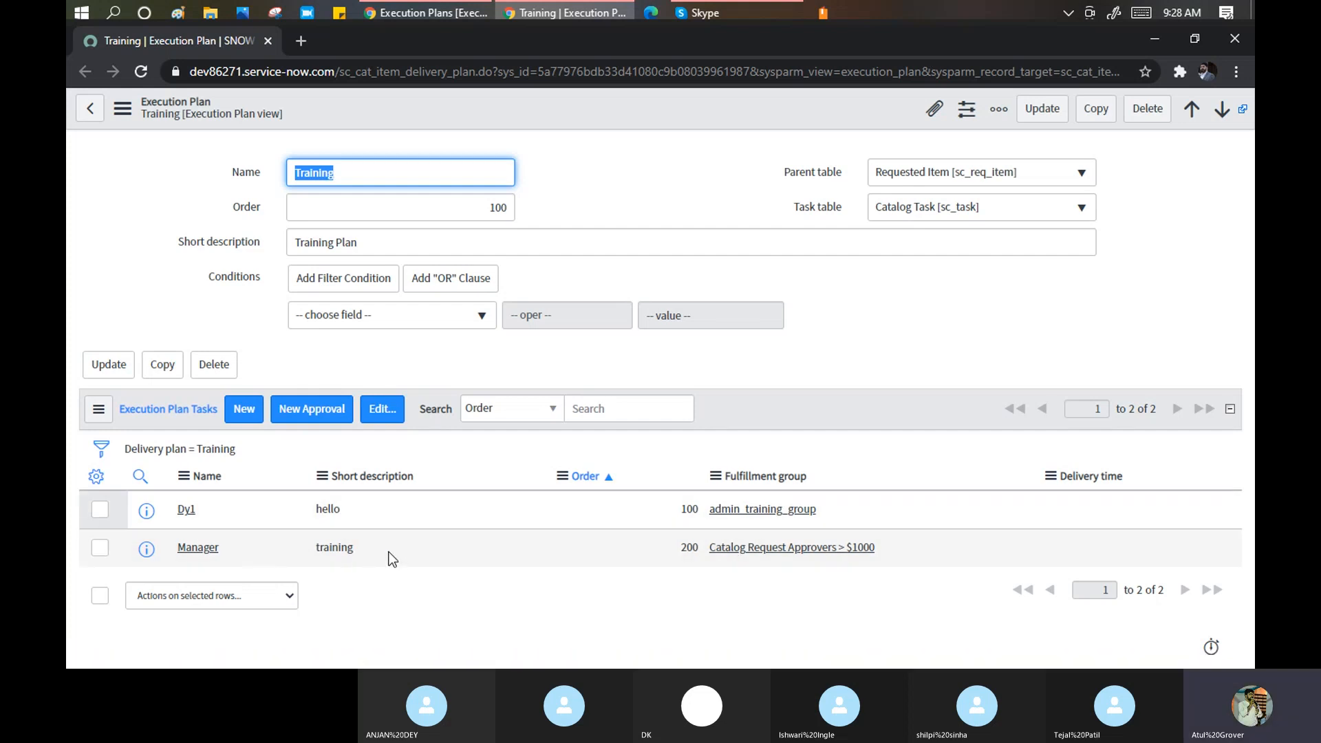
click(193, 554)
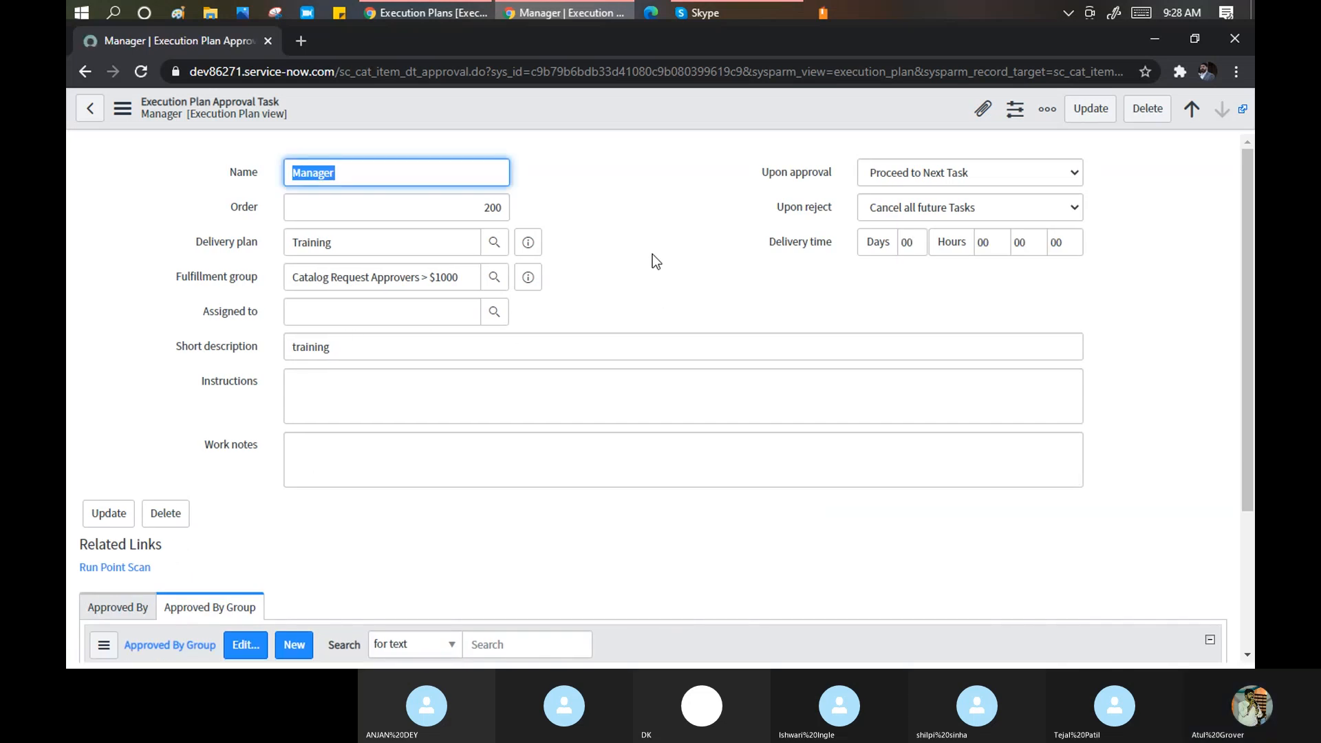
scroll(655, 261, down, 3)
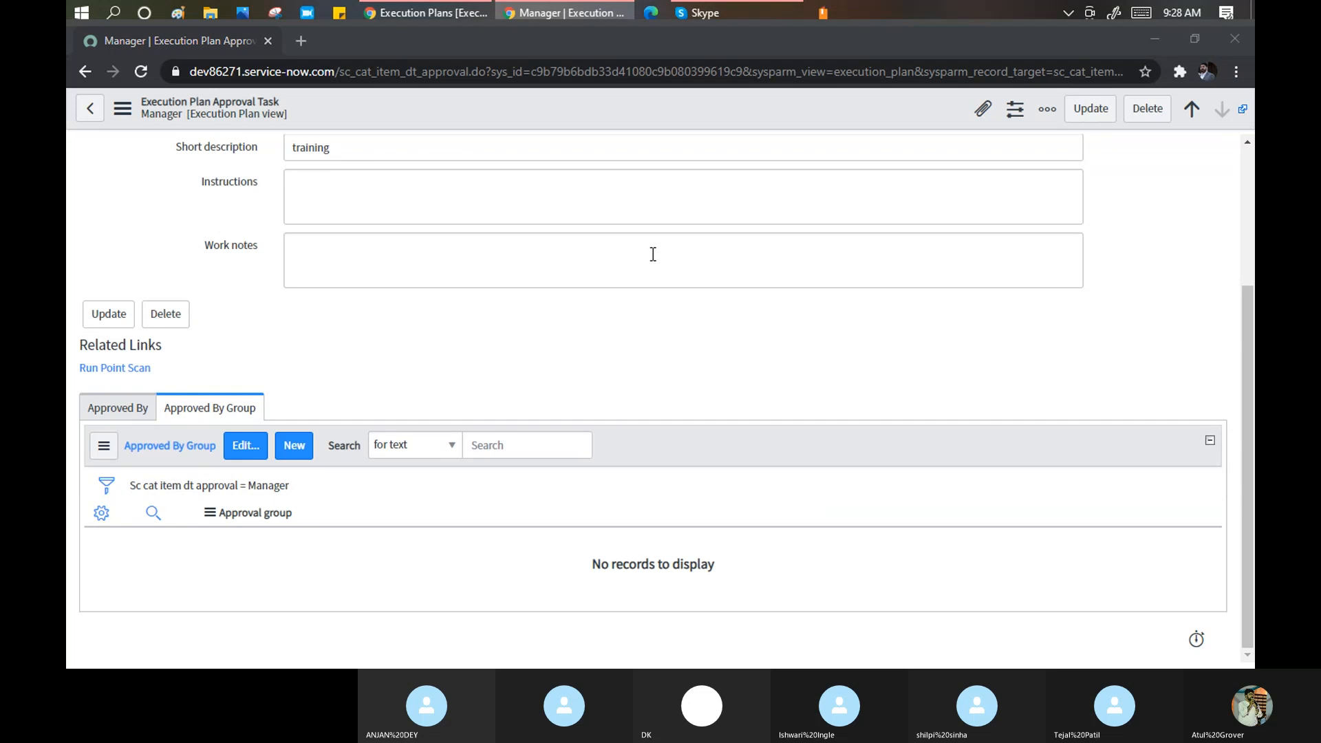
Return to the Execution Plans list and review the IT Service - Software plan's tasks in a new browser tab.
key(alt+Tab)
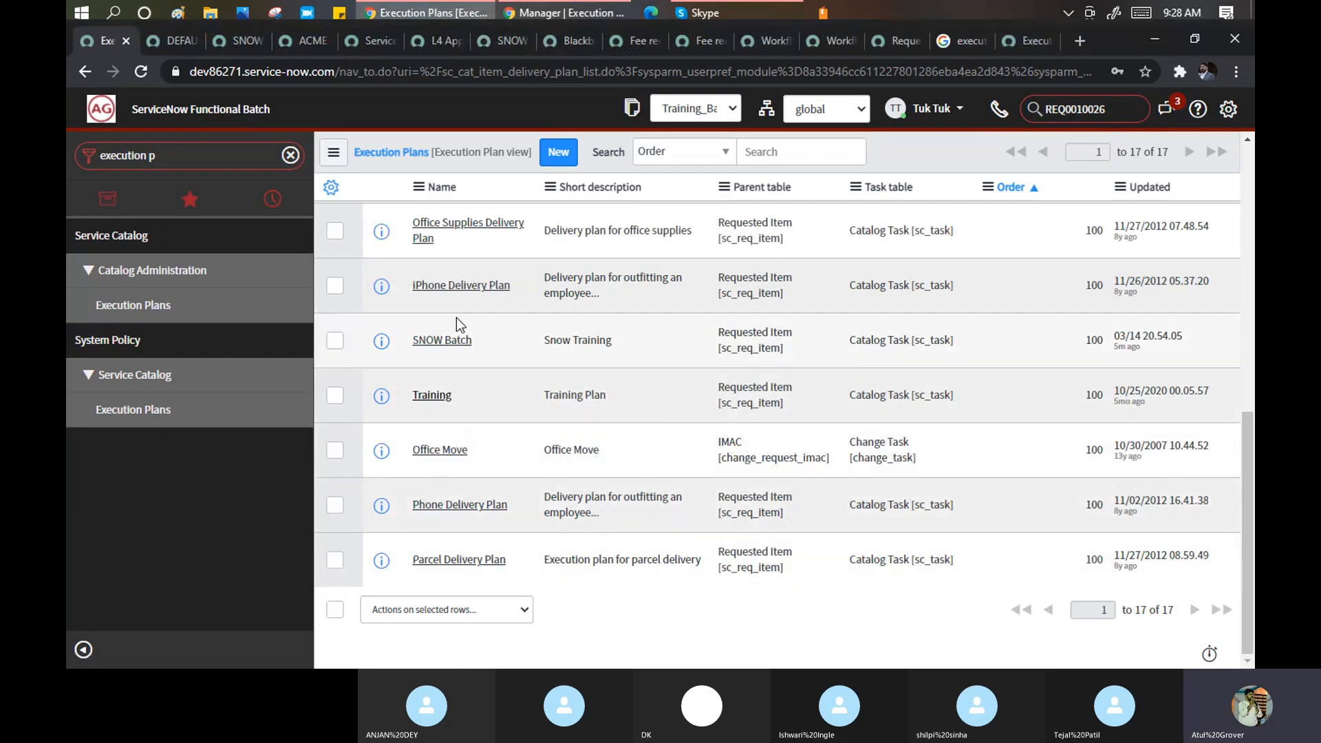
scroll(456, 318, up, 1)
scroll(458, 323, up, 1)
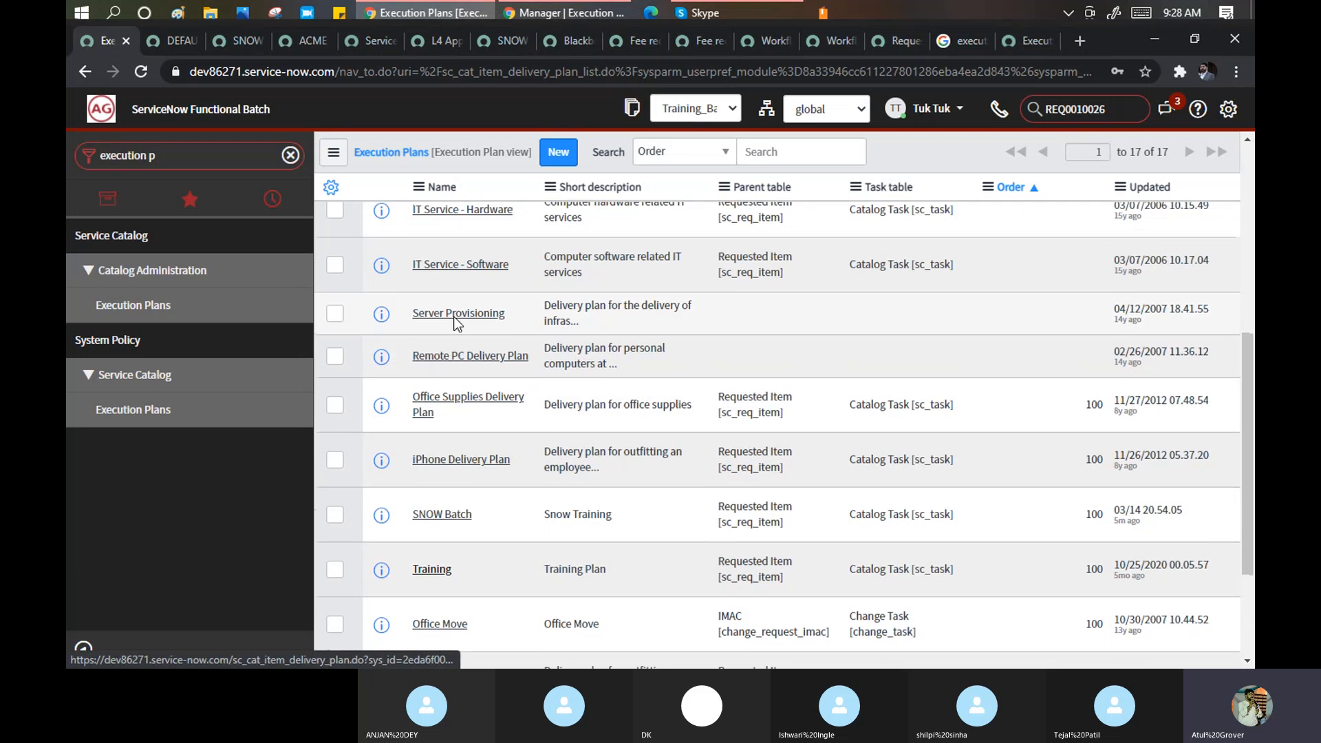
middle_click(448, 268)
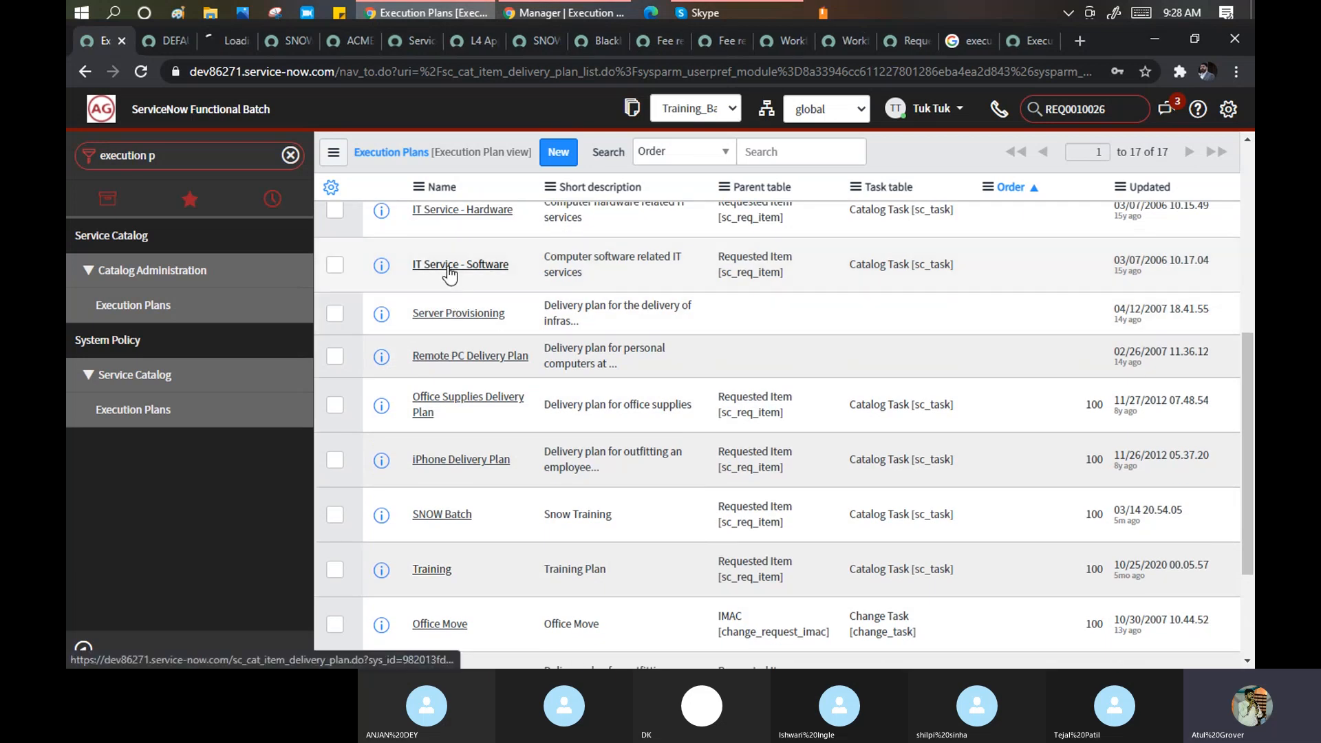
click(218, 40)
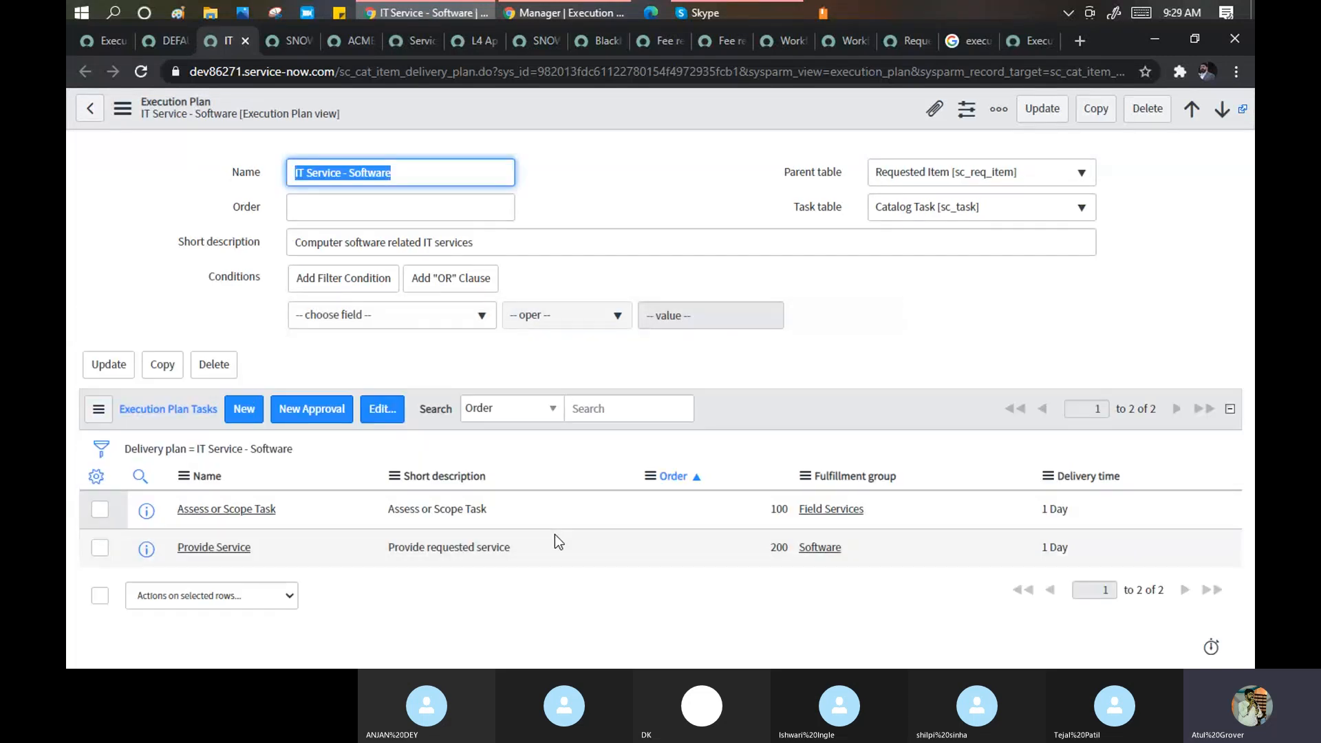
Copy the Execution plan tasks documentation page's URL and send it in the Skype call's chat, then close the chat.
click(1021, 43)
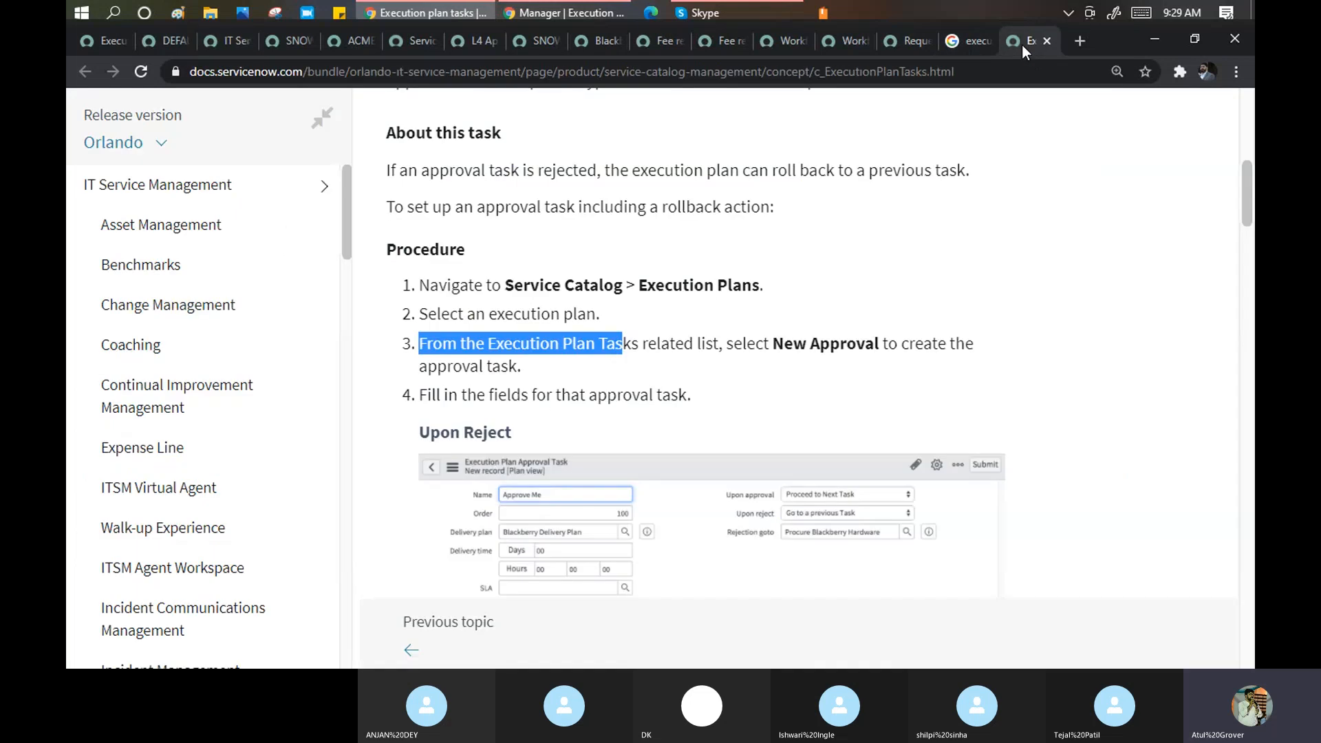
click(580, 69)
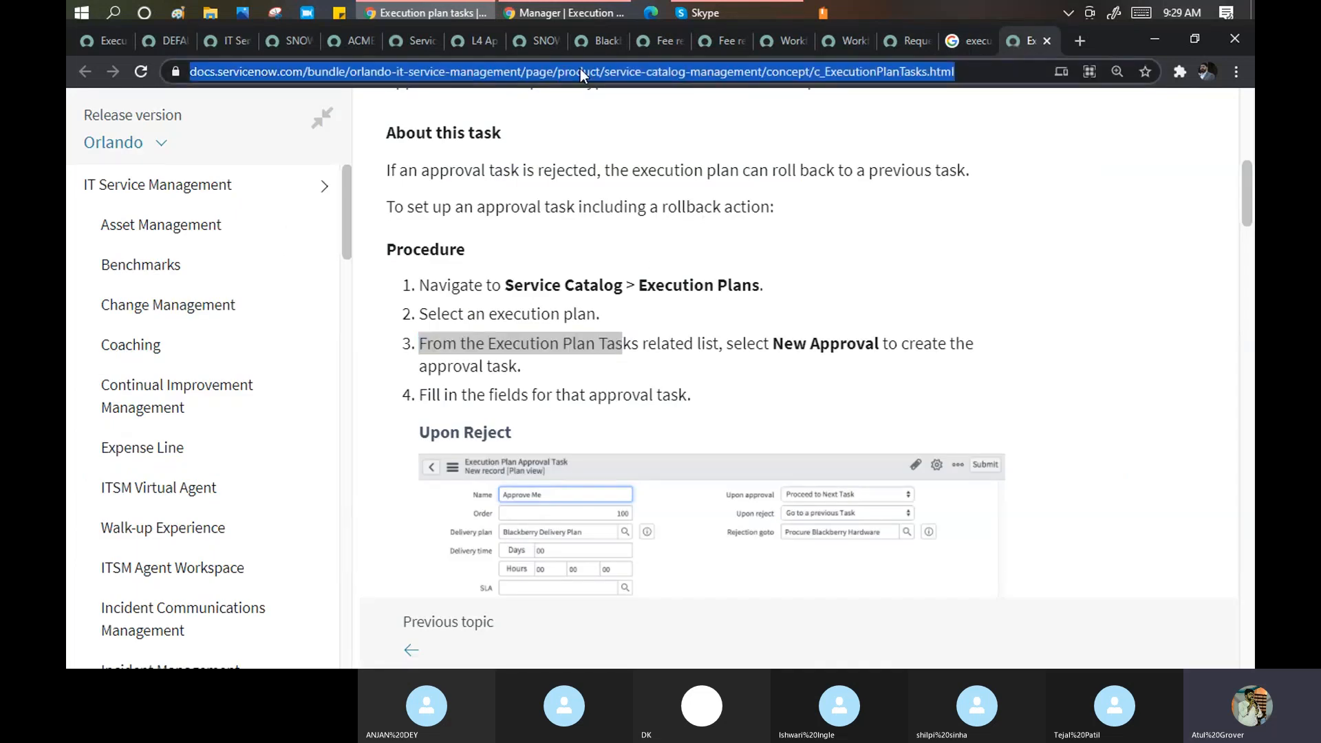
click(735, 15)
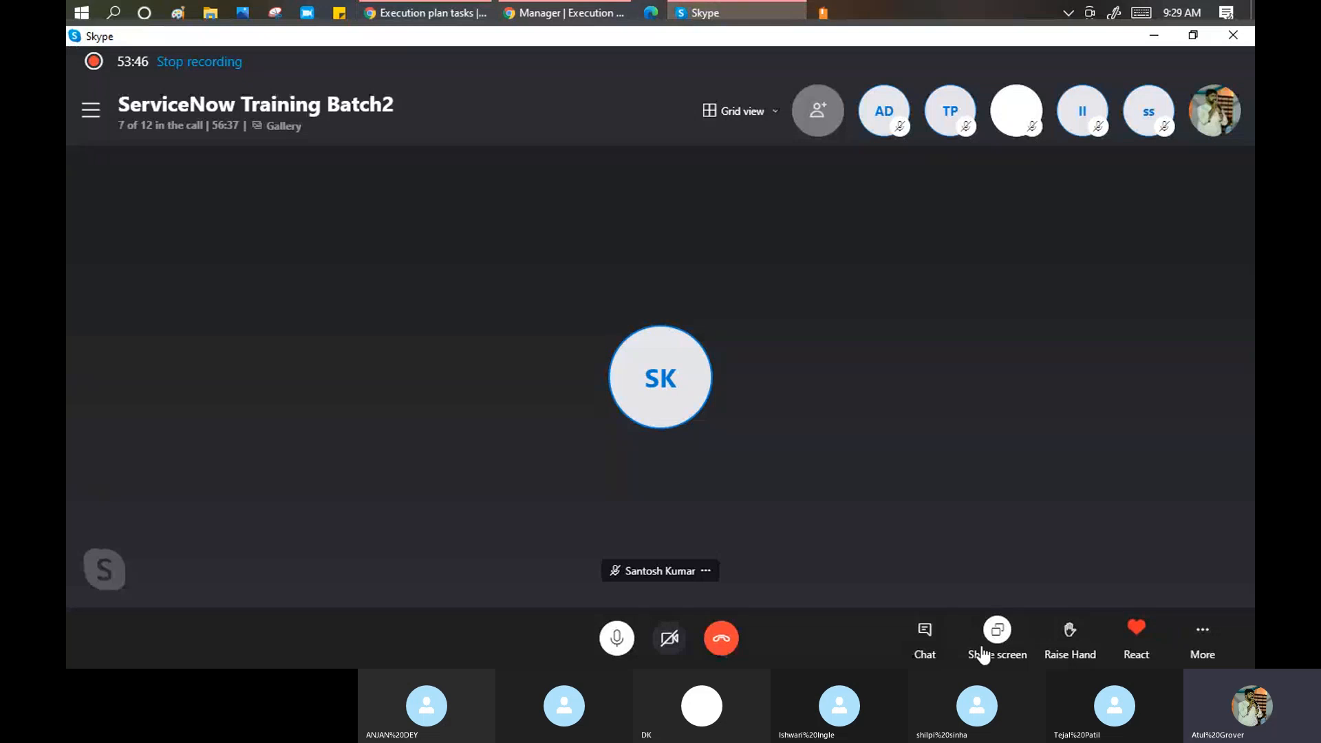
click(925, 640)
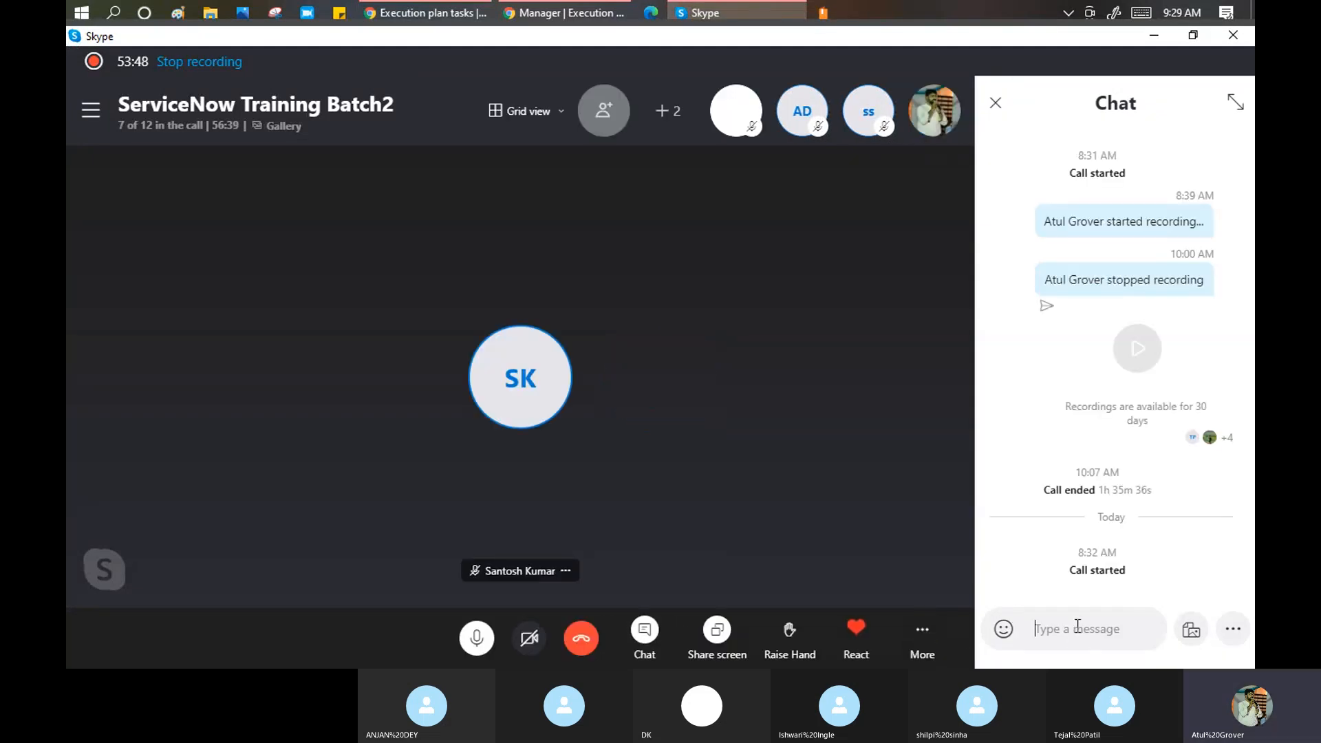
key(ctrl+v)
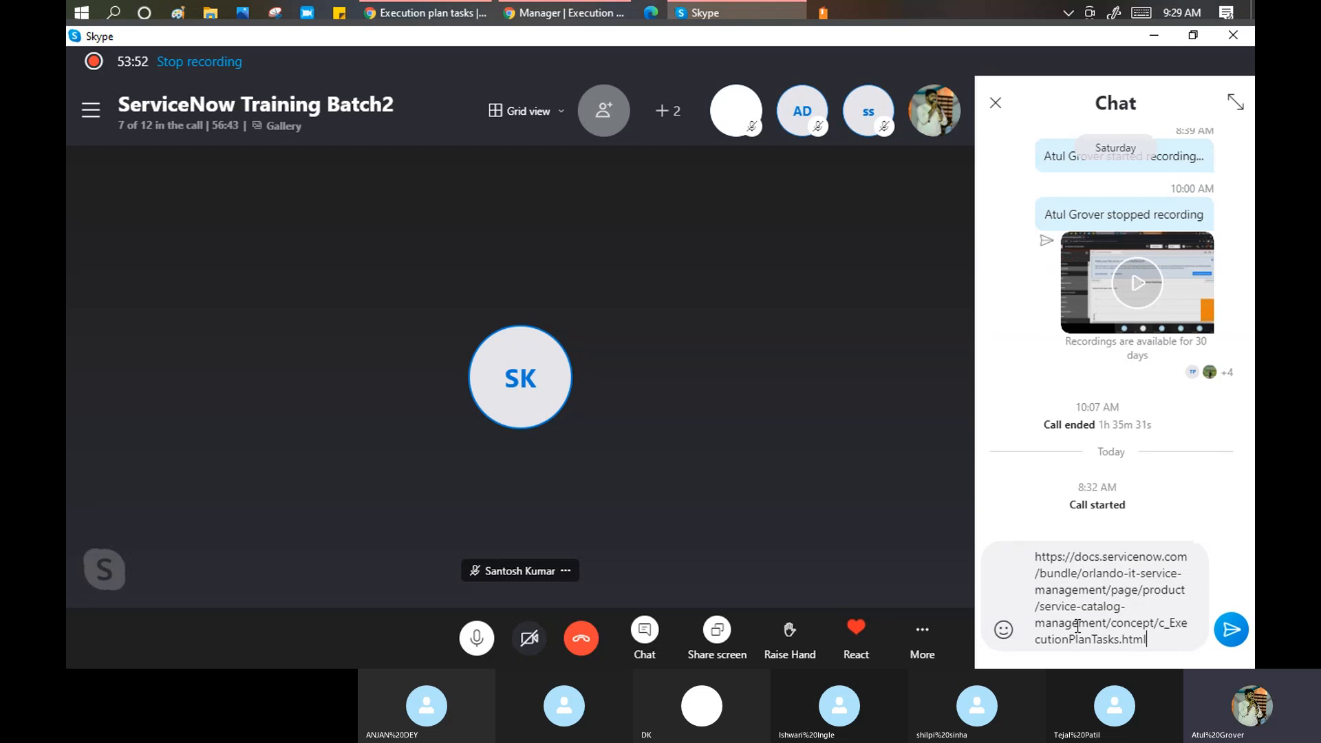
key(Return)
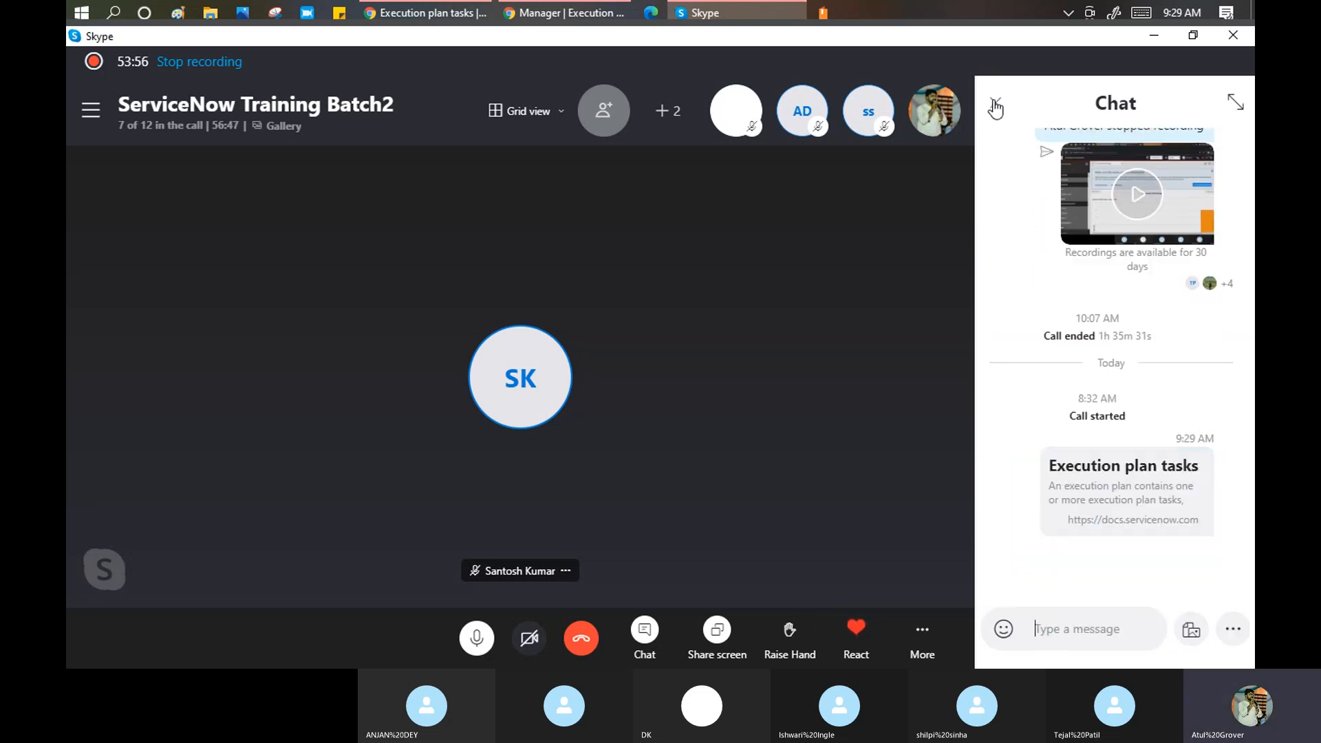
click(996, 105)
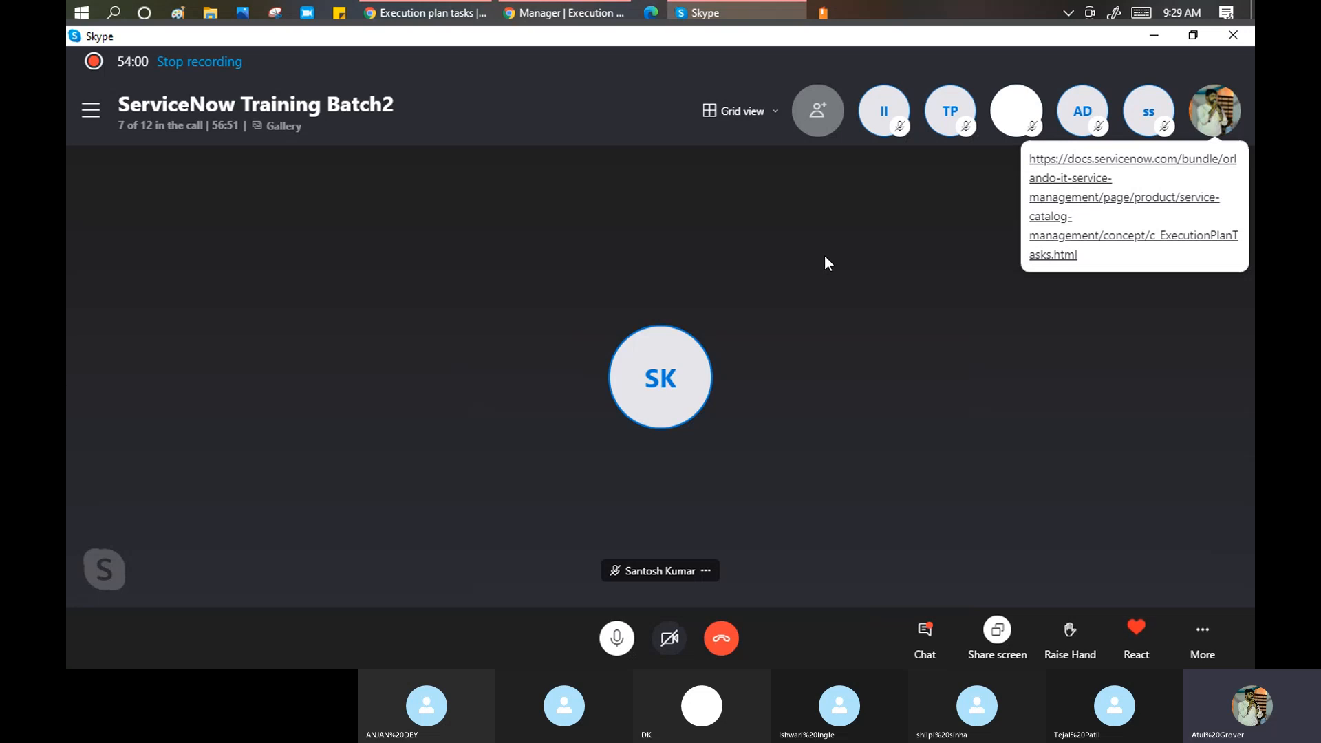
Open the additional options for the Skype call.
click(1202, 628)
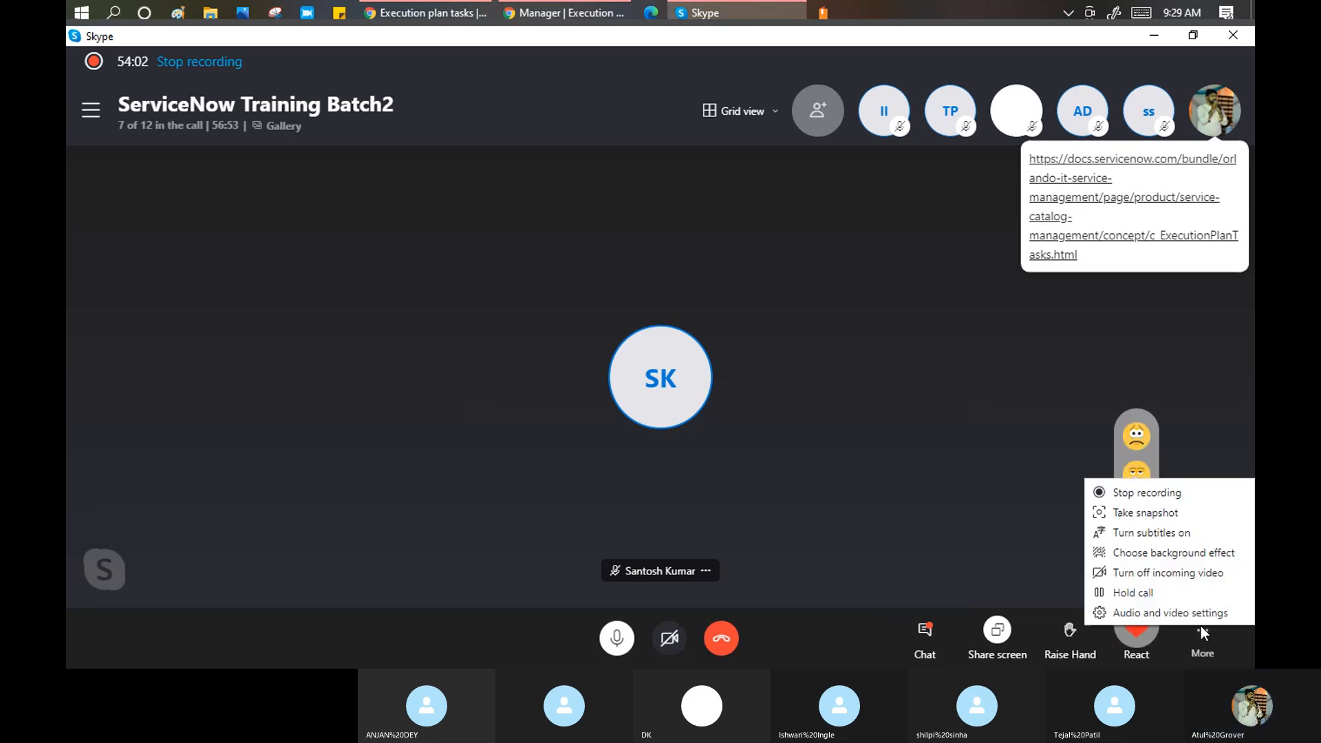